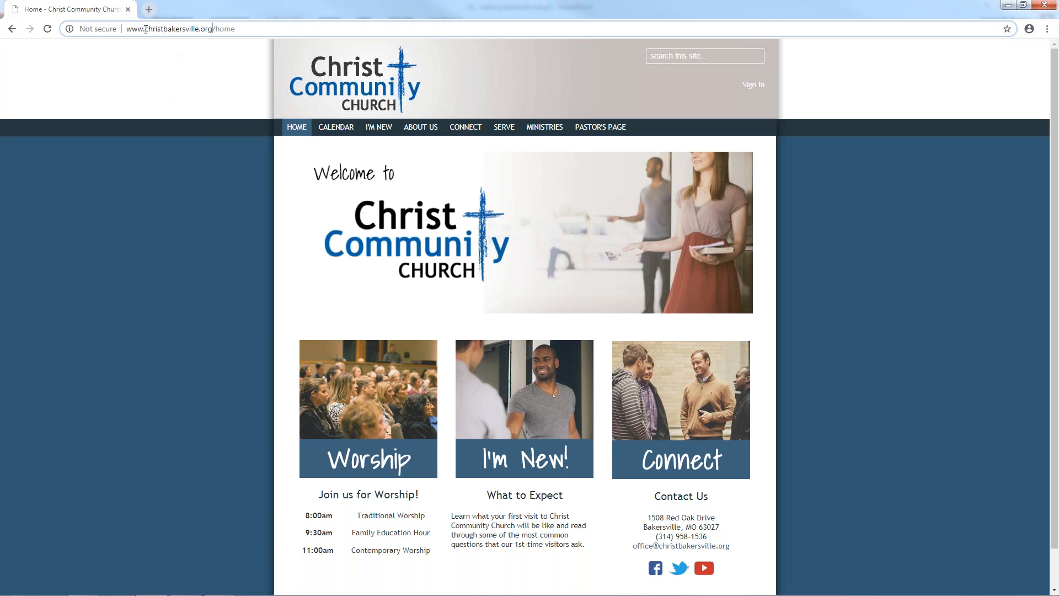
On the church site's sign-in page, enter the admin username and password and tick Remember me
drag(164, 30, 213, 30)
click(213, 30)
click(748, 90)
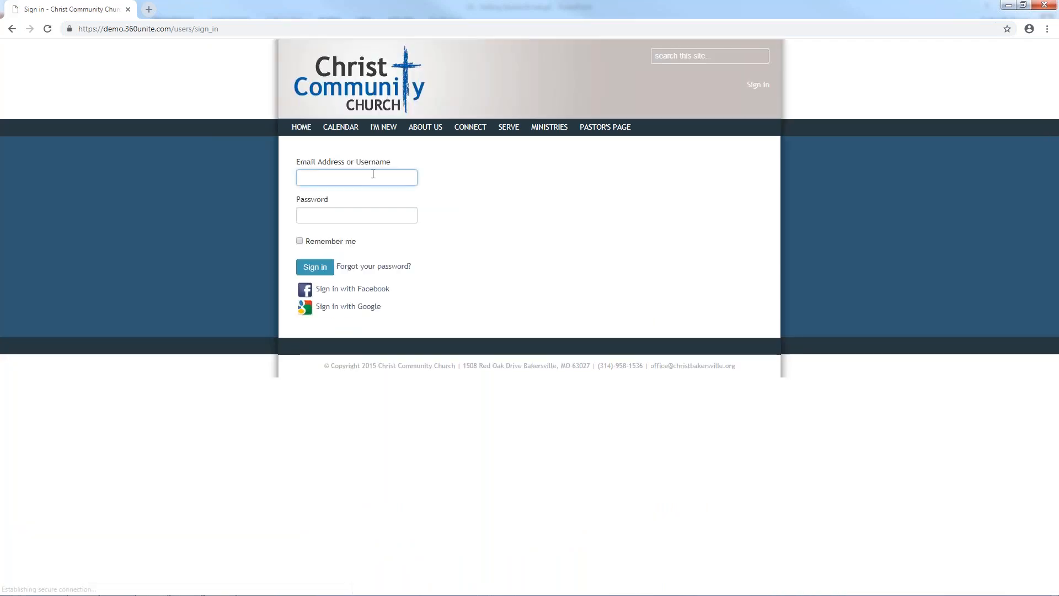
text(sysadmin)
key(Tab)
text(password)
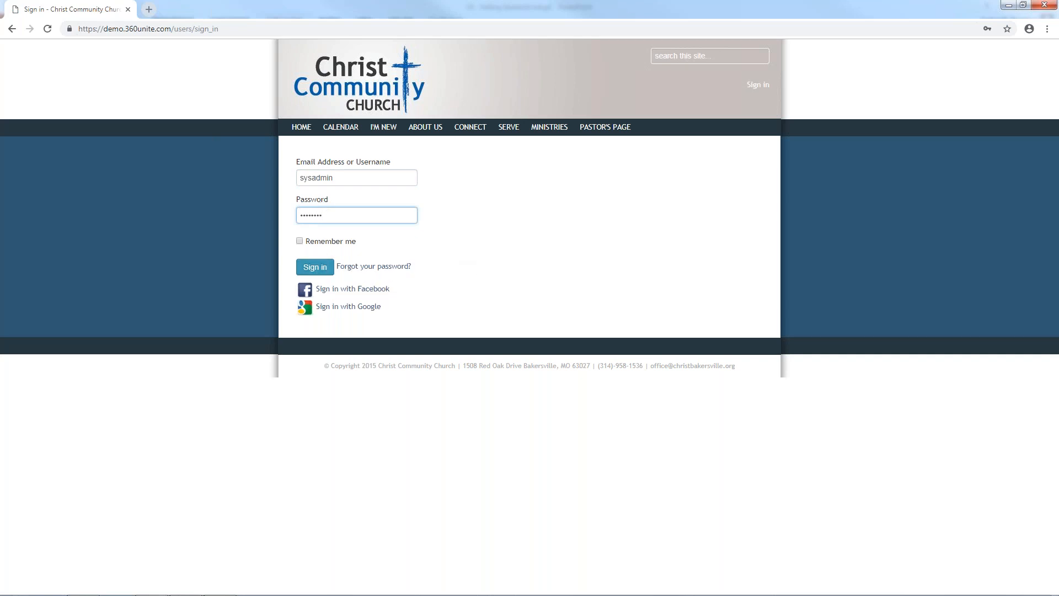
click(318, 243)
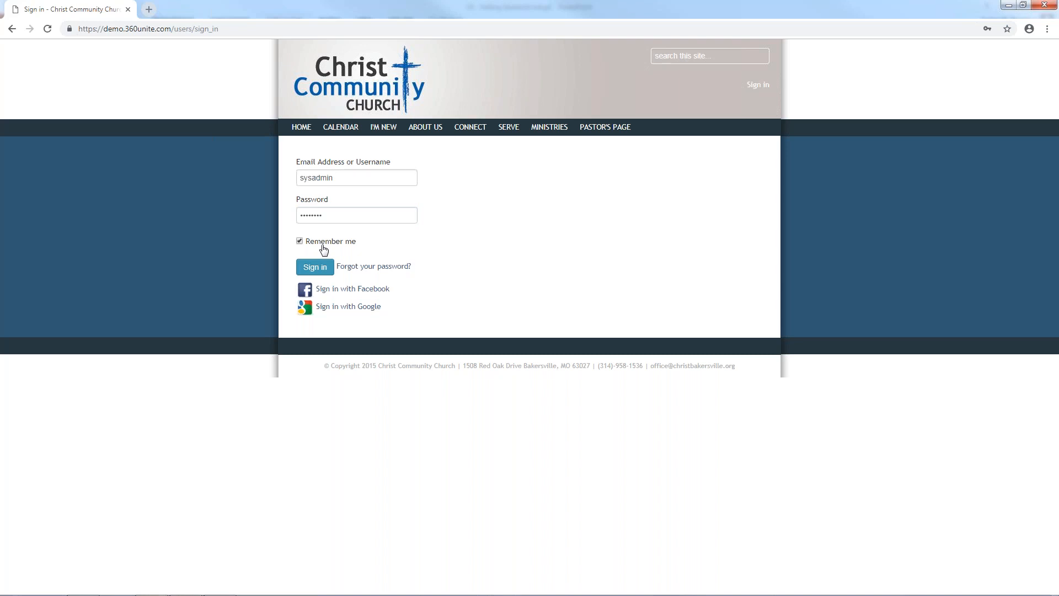
Visit the password reset page, come back, re-enter the admin credentials and sign in
click(368, 268)
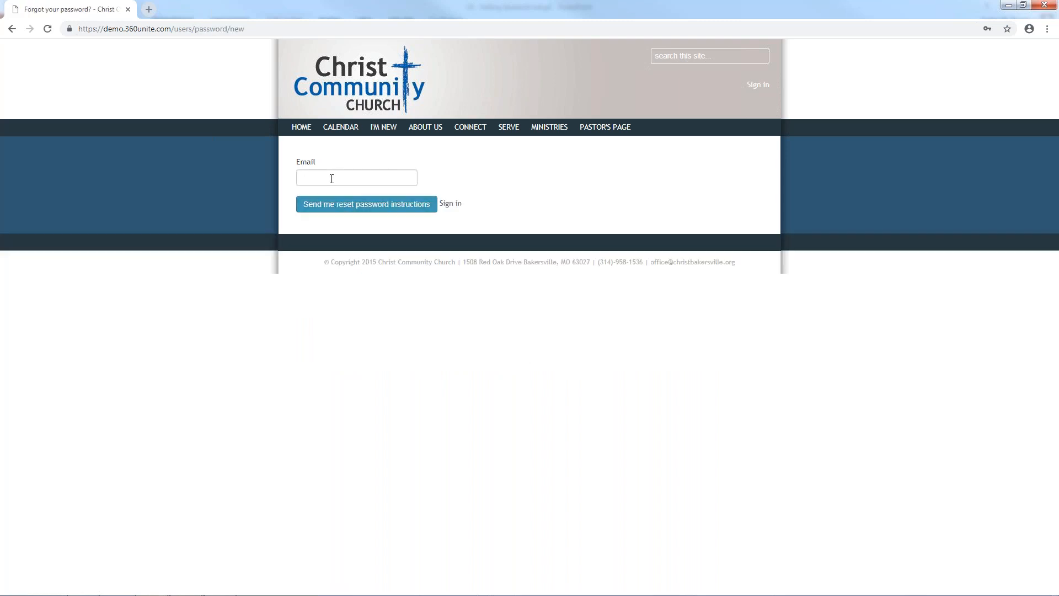
click(454, 205)
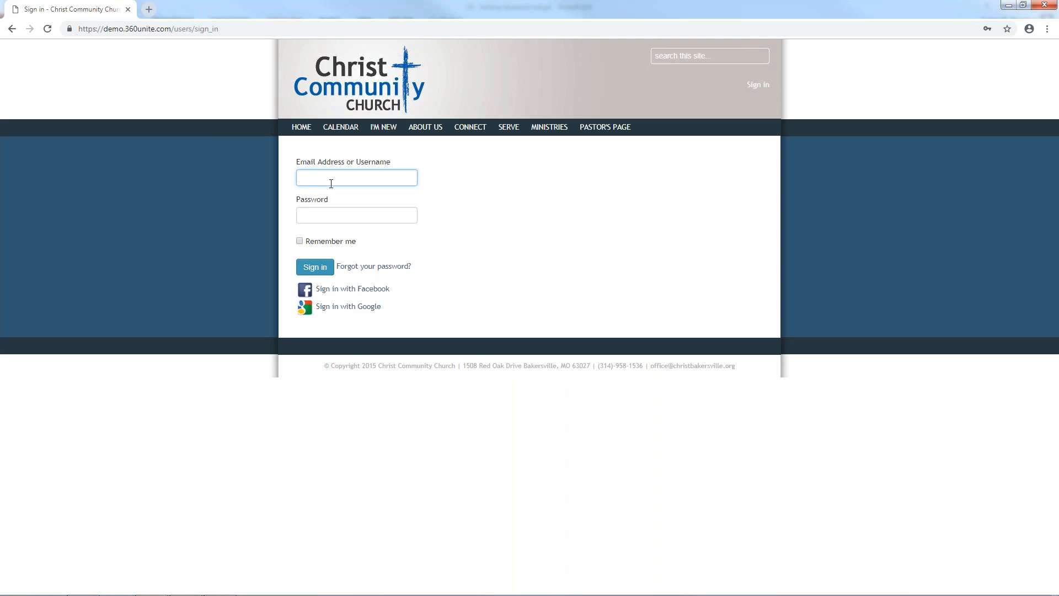
text(sysadmin)
key(Tab)
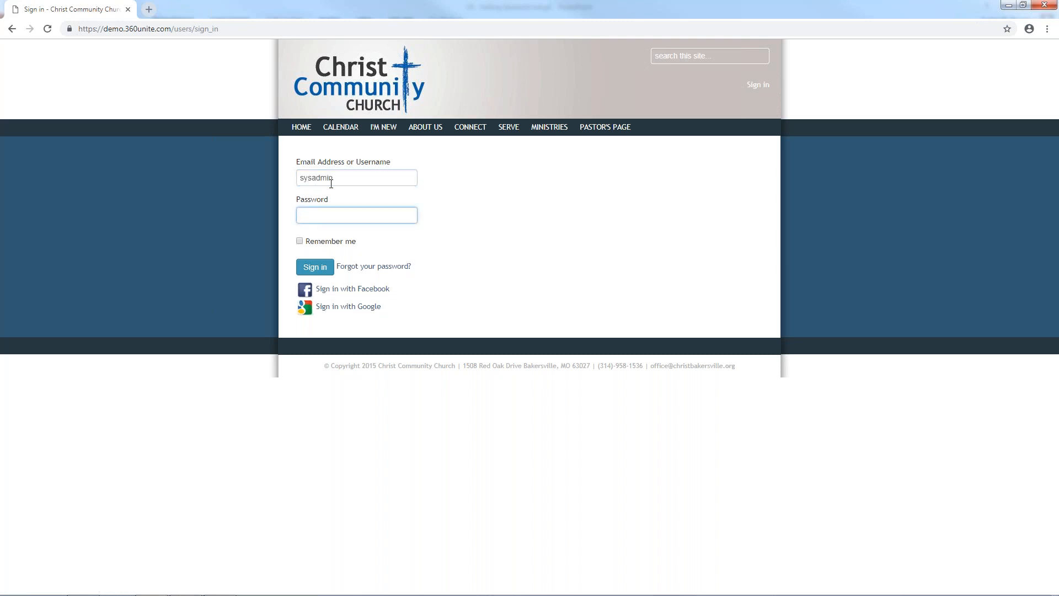
text(password)
click(324, 267)
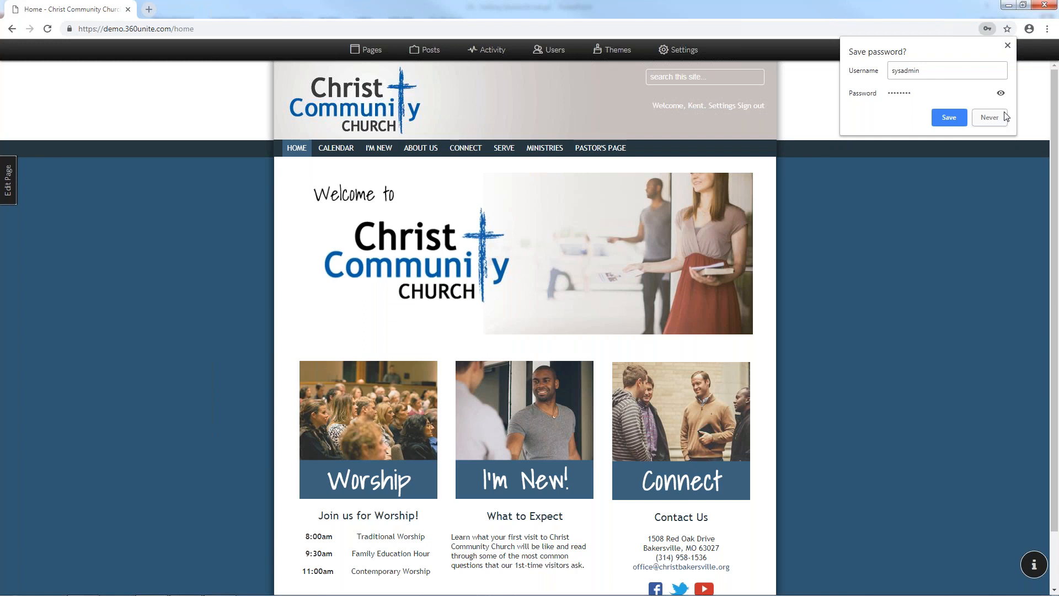
Decline Chrome's offer to save the password, then open the admin's profile page from the header
click(990, 118)
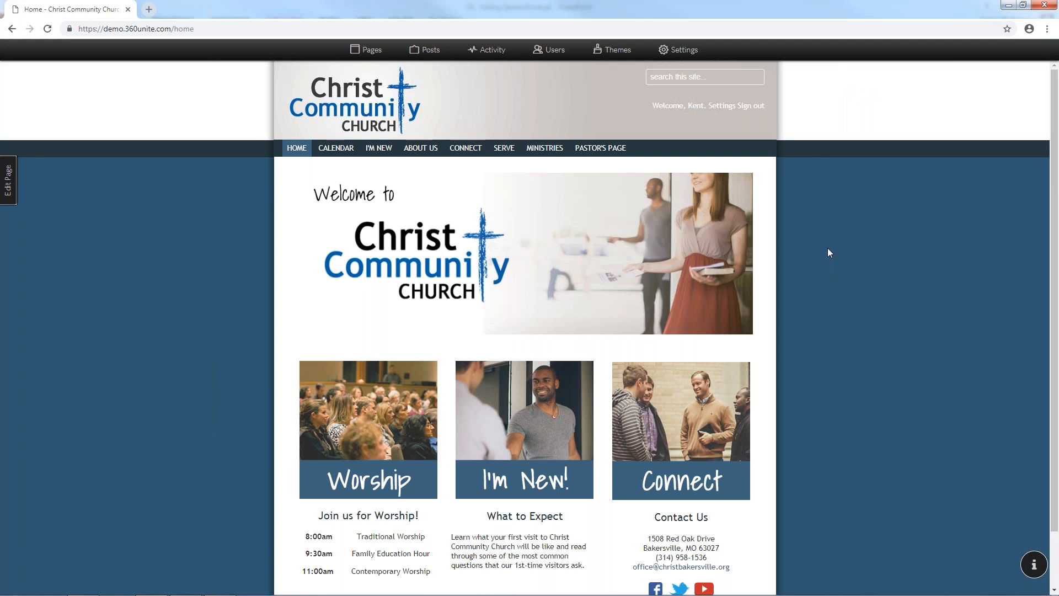
click(683, 85)
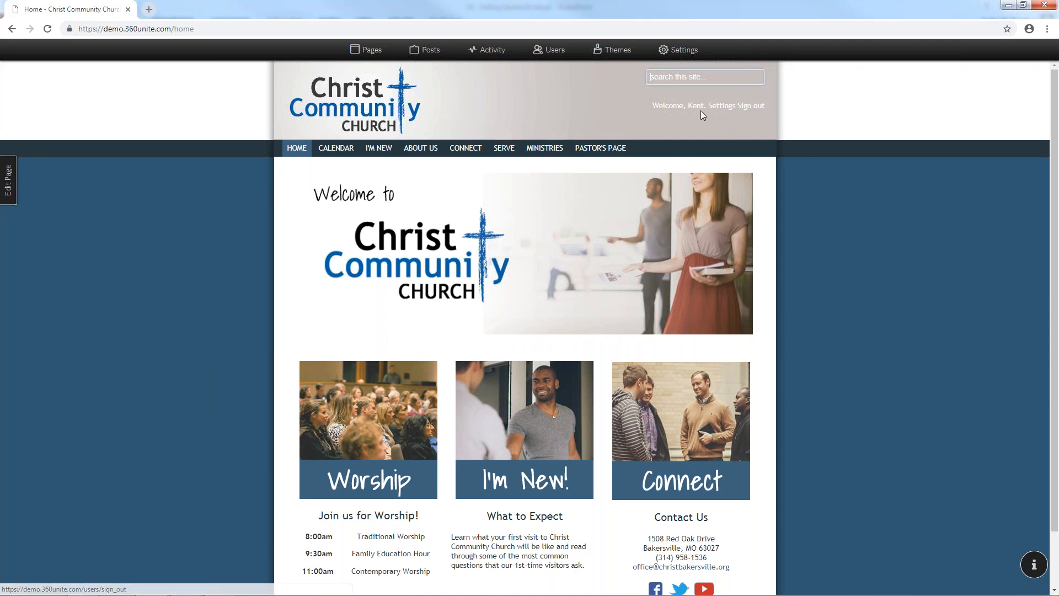
mouse_move(650, 106)
mouse_down()
mouse_move(695, 108)
mouse_move(667, 113)
mouse_move(668, 104)
mouse_up()
click(668, 103)
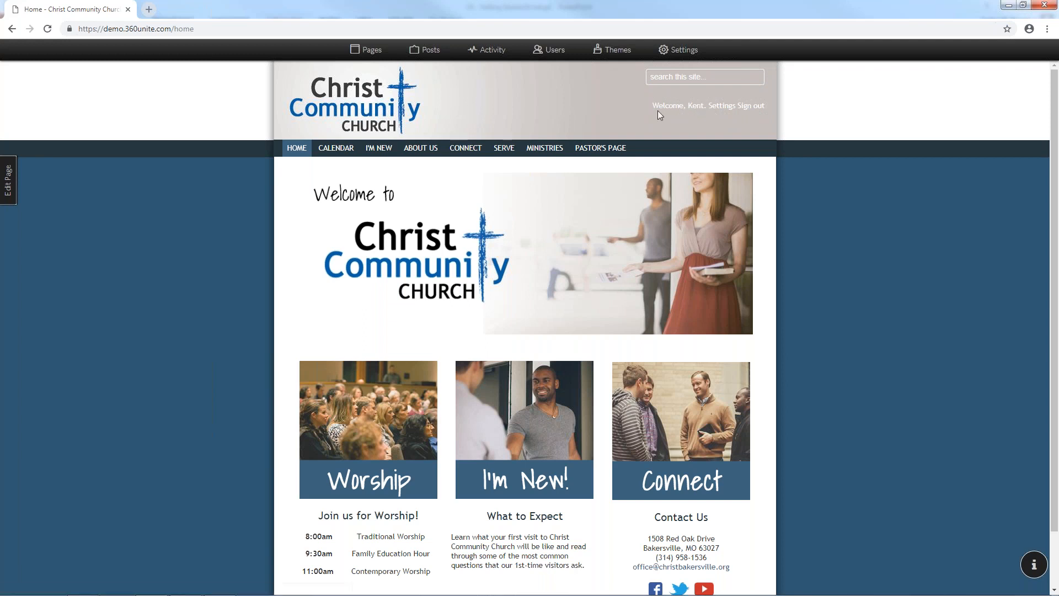
click(696, 108)
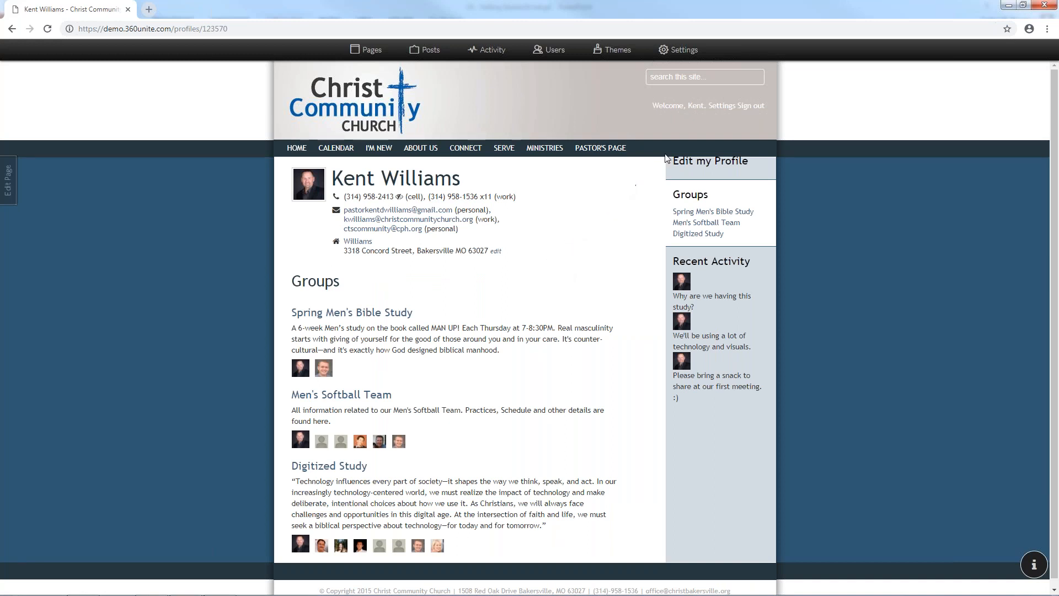
click(721, 106)
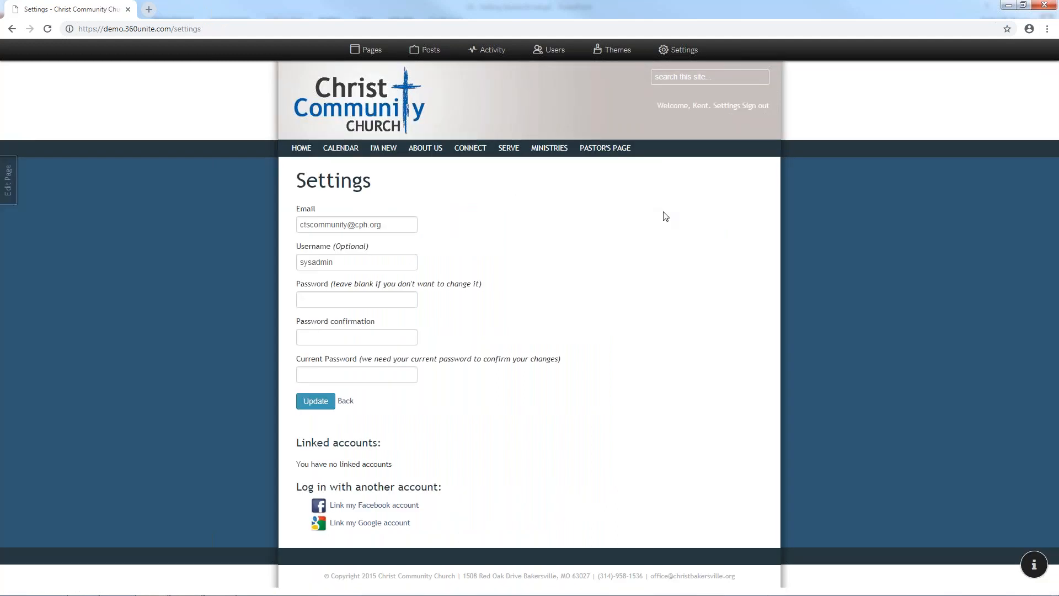
click(409, 226)
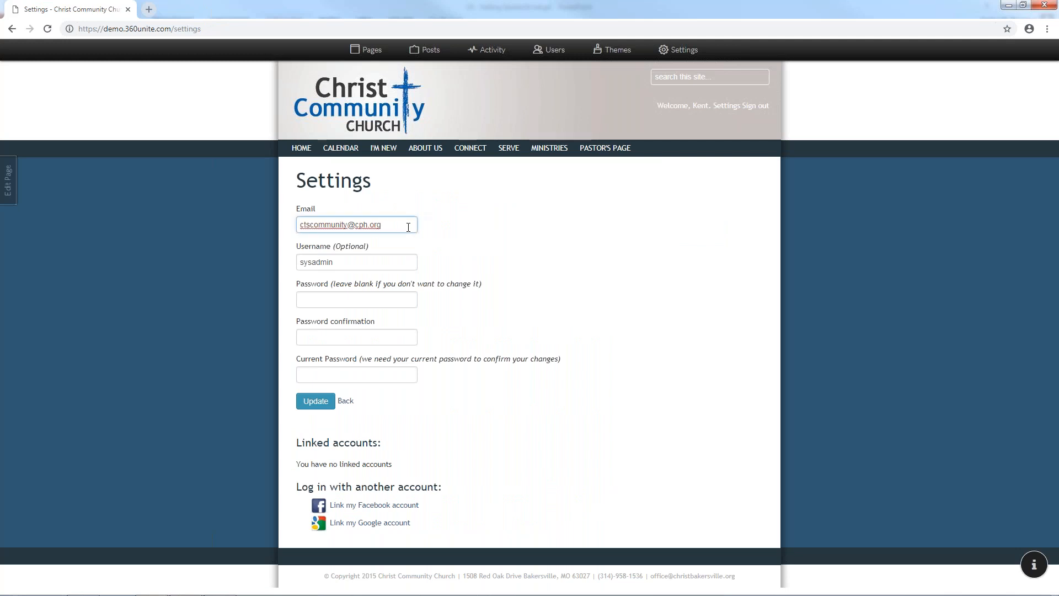
click(384, 264)
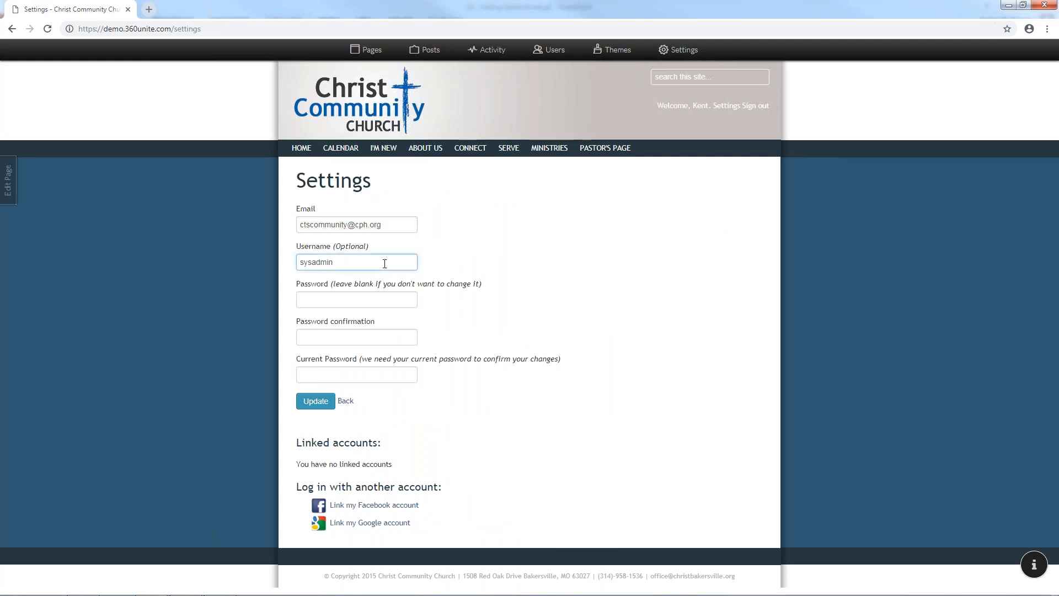
click(394, 297)
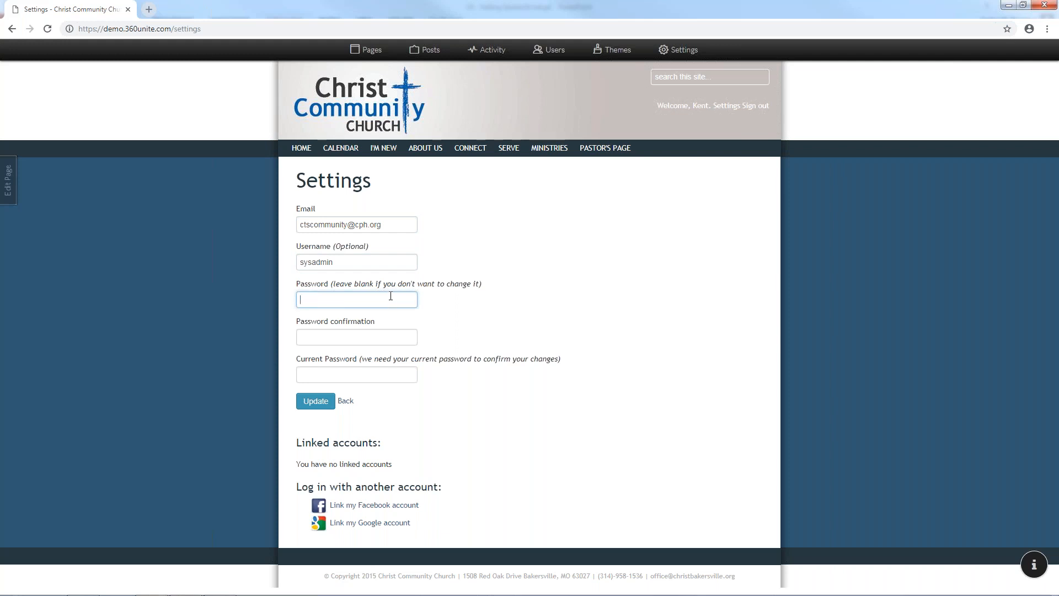
click(390, 335)
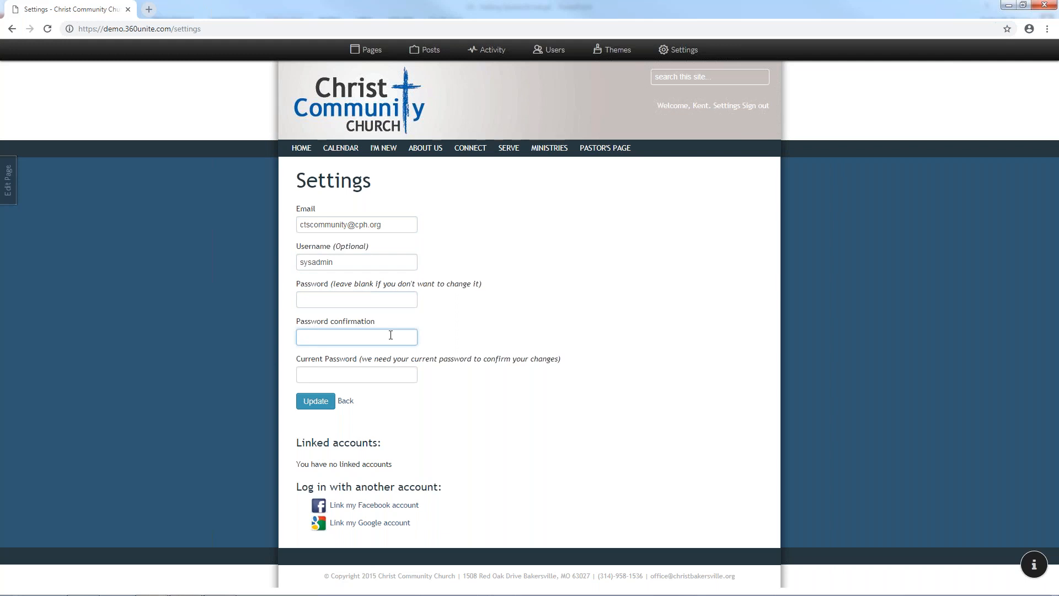
click(378, 371)
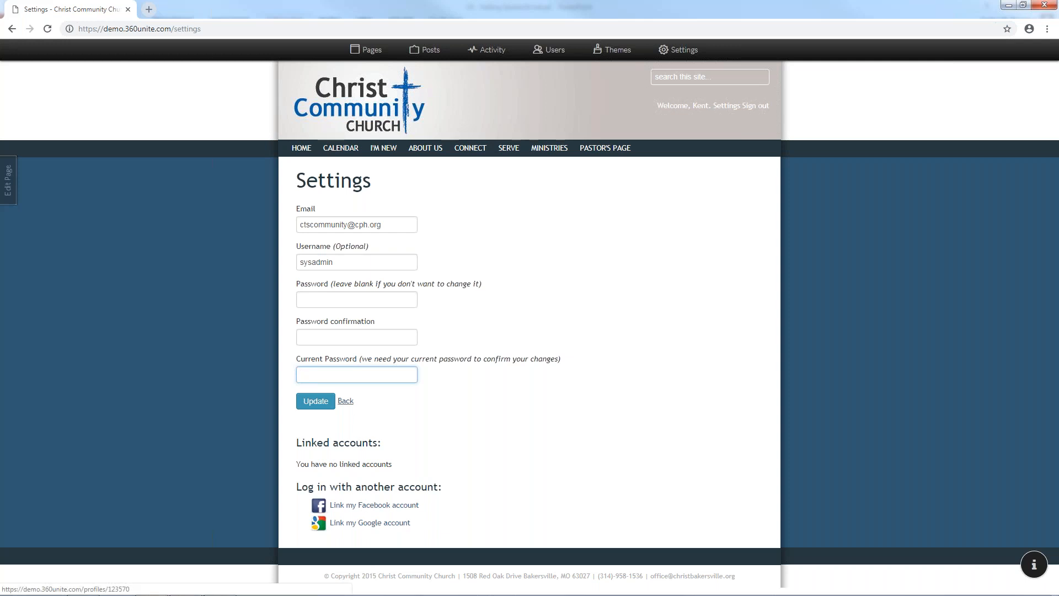
click(339, 98)
click(302, 151)
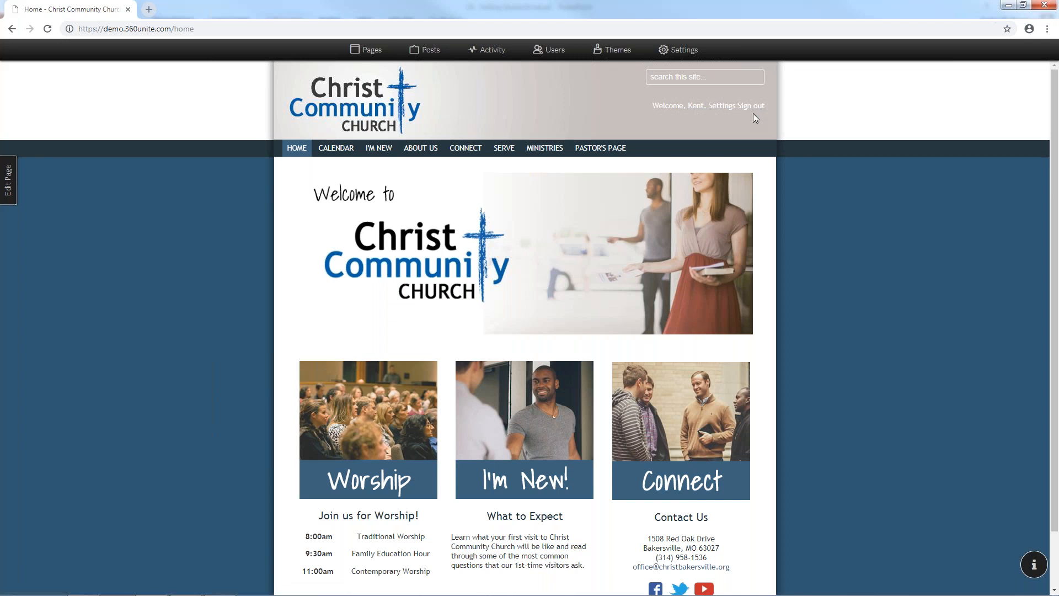
click(666, 49)
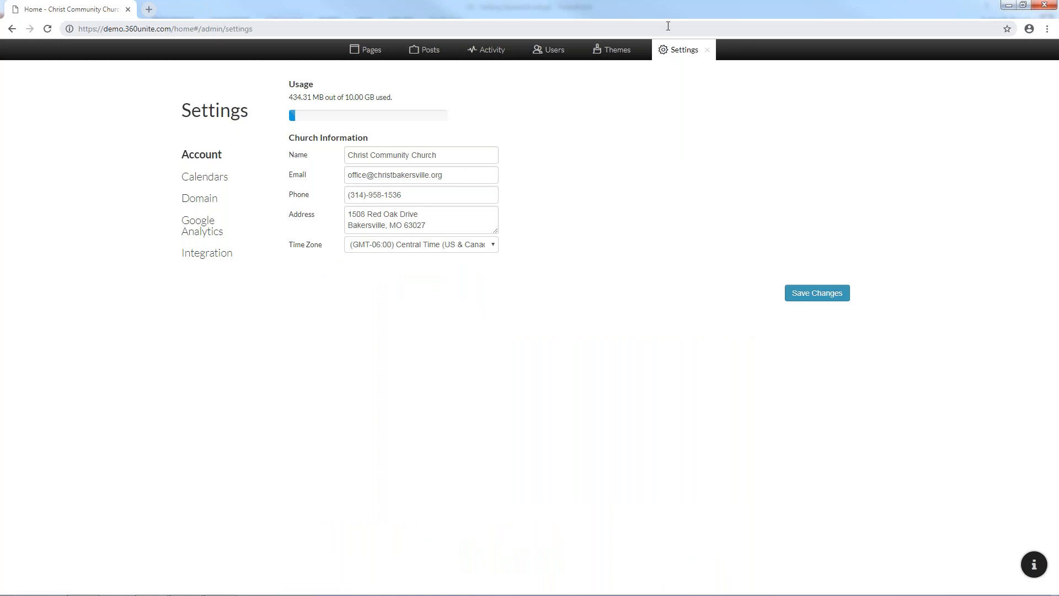
Review the storage usage figures (434.31 MB used, quota) and the Church Information section
drag(288, 83, 426, 106)
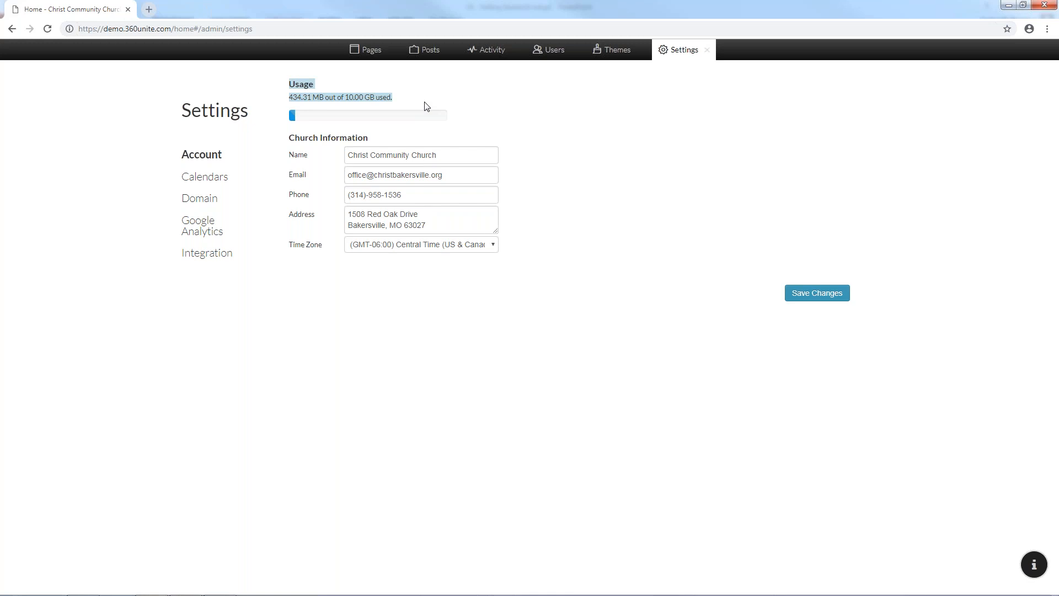
click(425, 105)
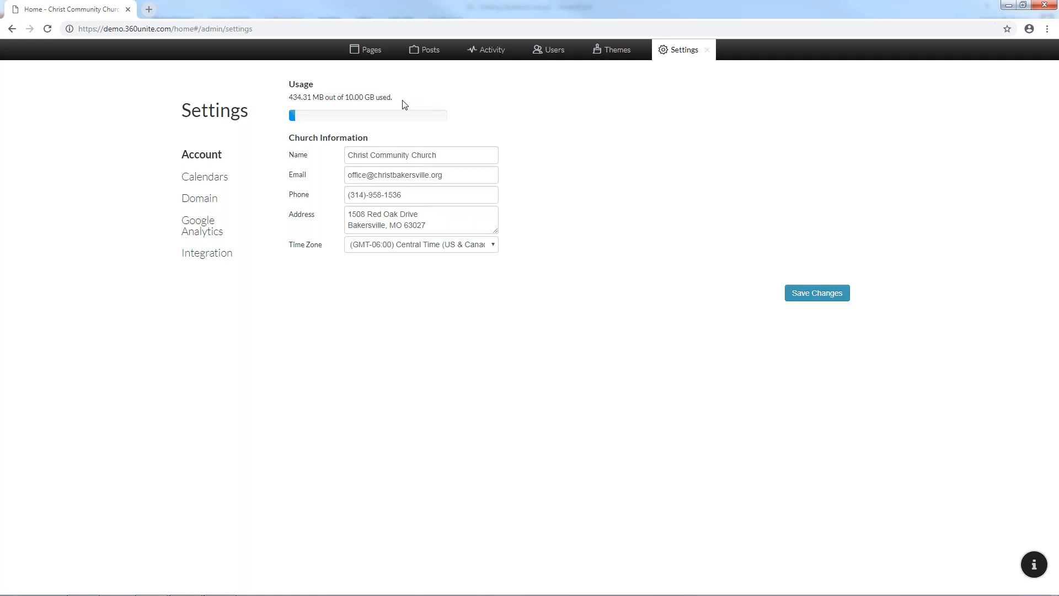
drag(325, 97, 363, 98)
click(363, 98)
drag(293, 99, 318, 99)
click(318, 99)
drag(290, 98, 326, 98)
click(327, 98)
drag(295, 138, 323, 138)
click(324, 138)
click(707, 51)
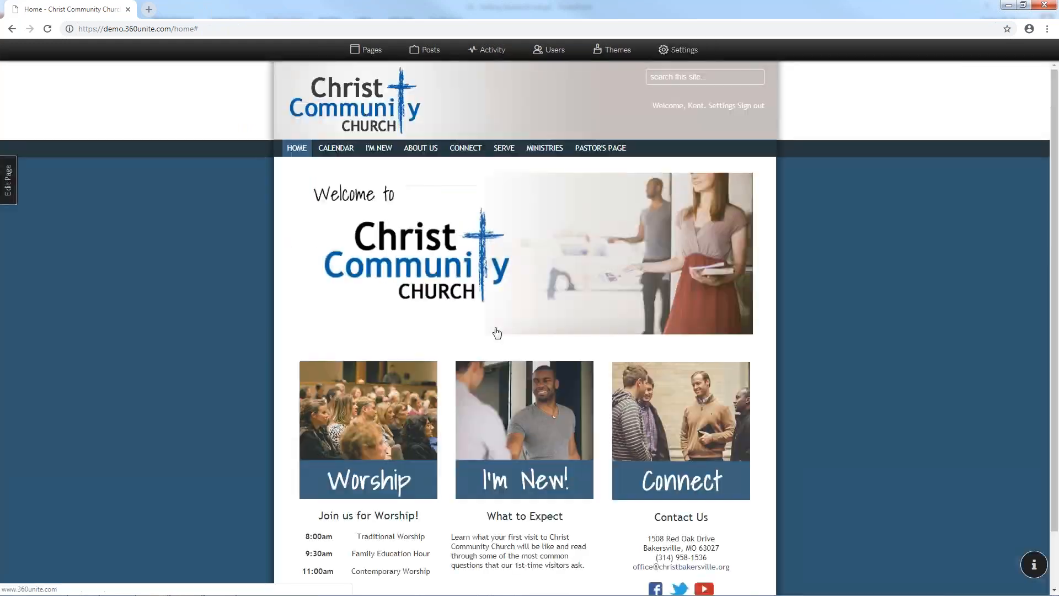
scroll(497, 331, down, 1)
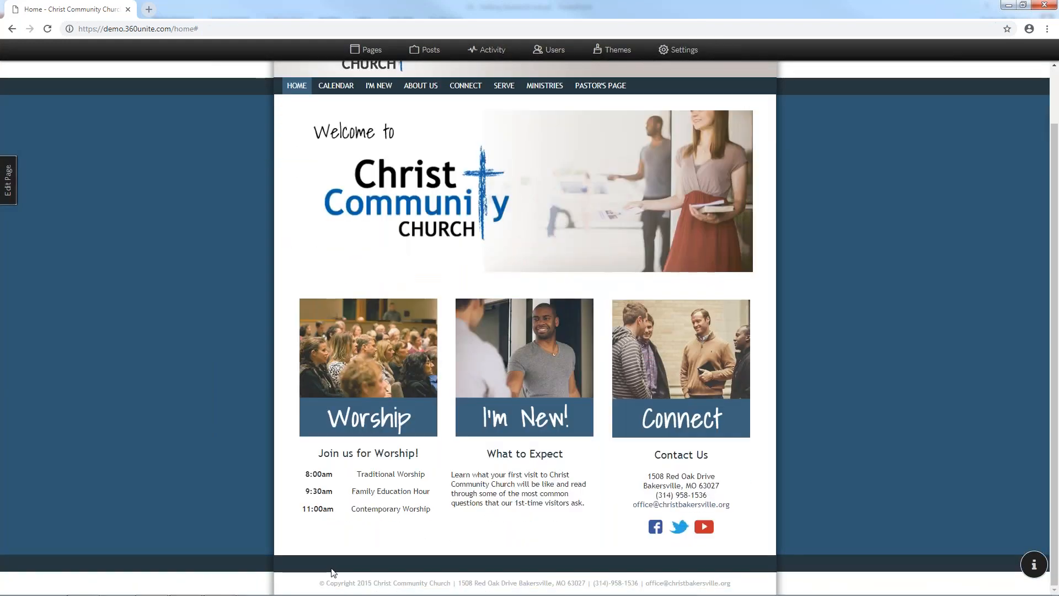
drag(326, 583, 414, 580)
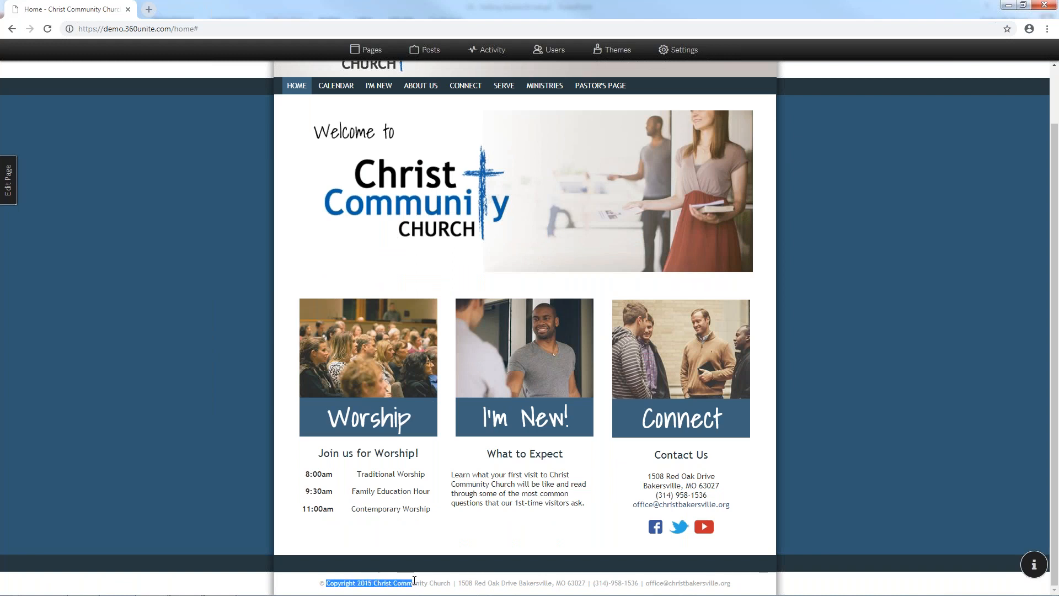
click(374, 583)
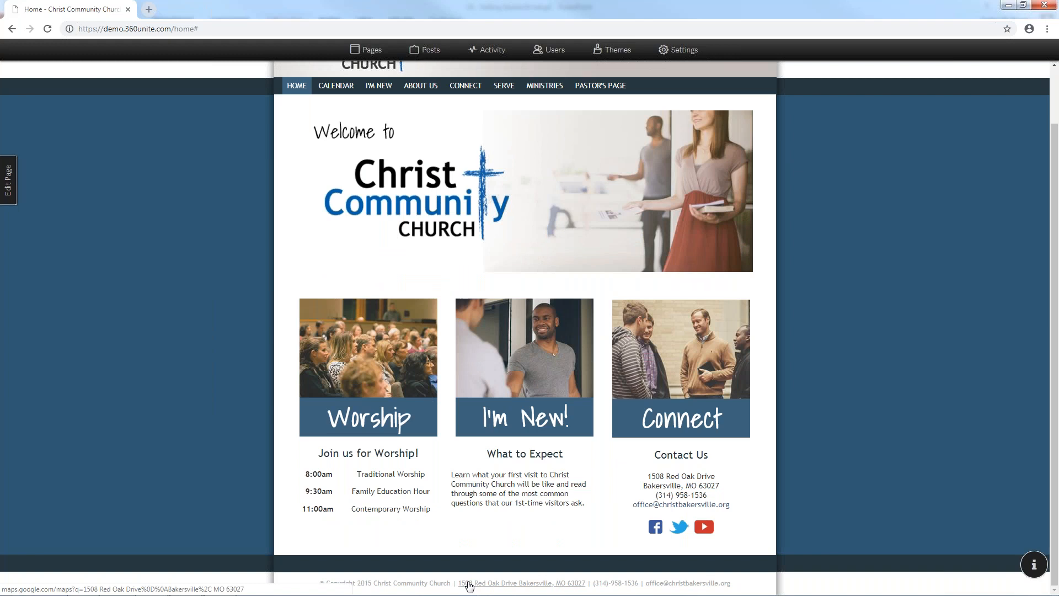
drag(599, 582, 635, 583)
click(635, 583)
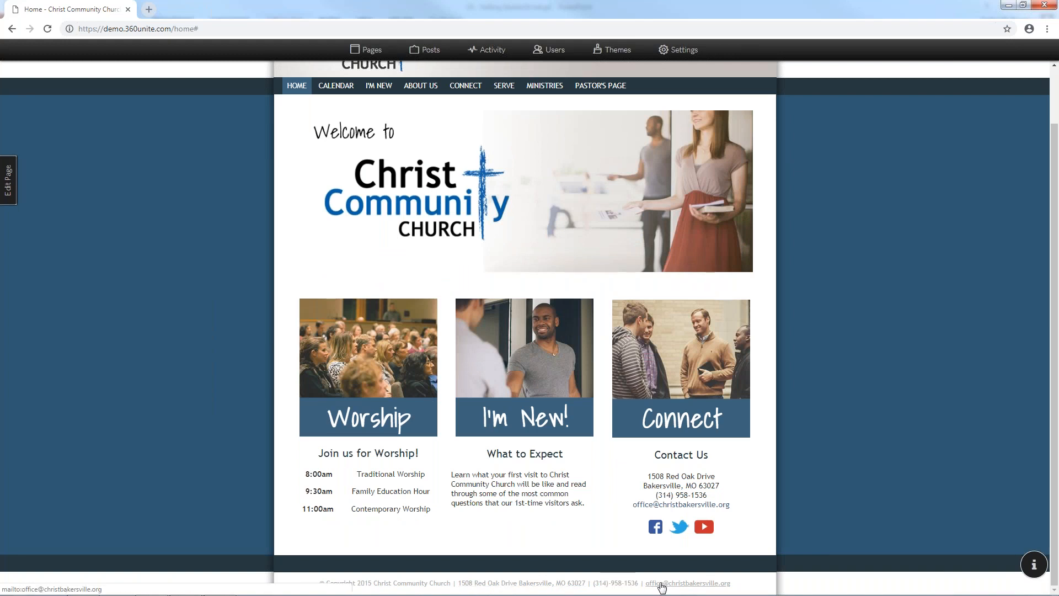
click(680, 50)
click(457, 155)
Append '1' to the church name and save the change
text(1)
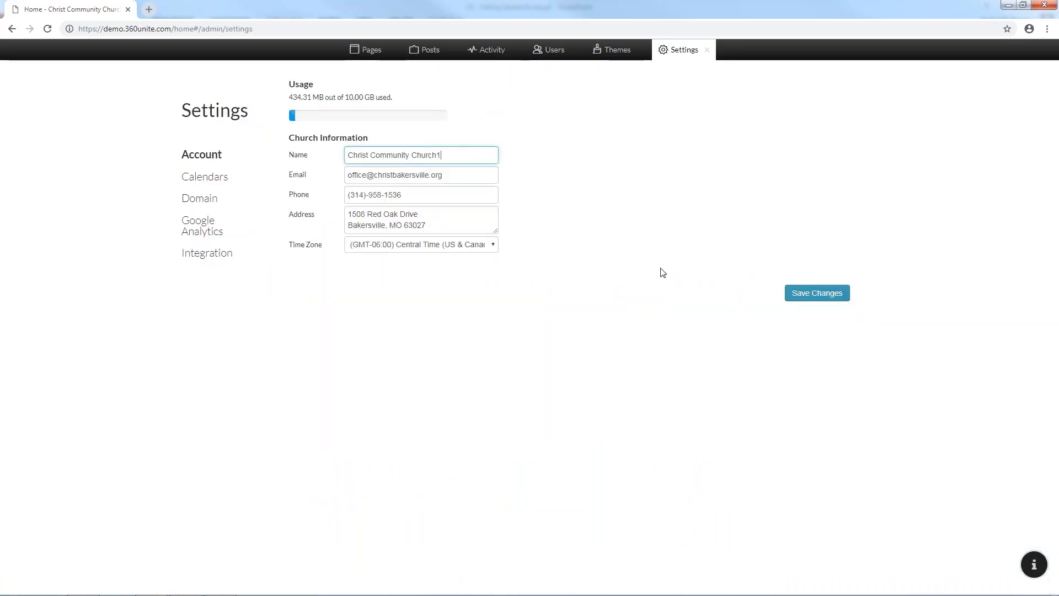
click(799, 295)
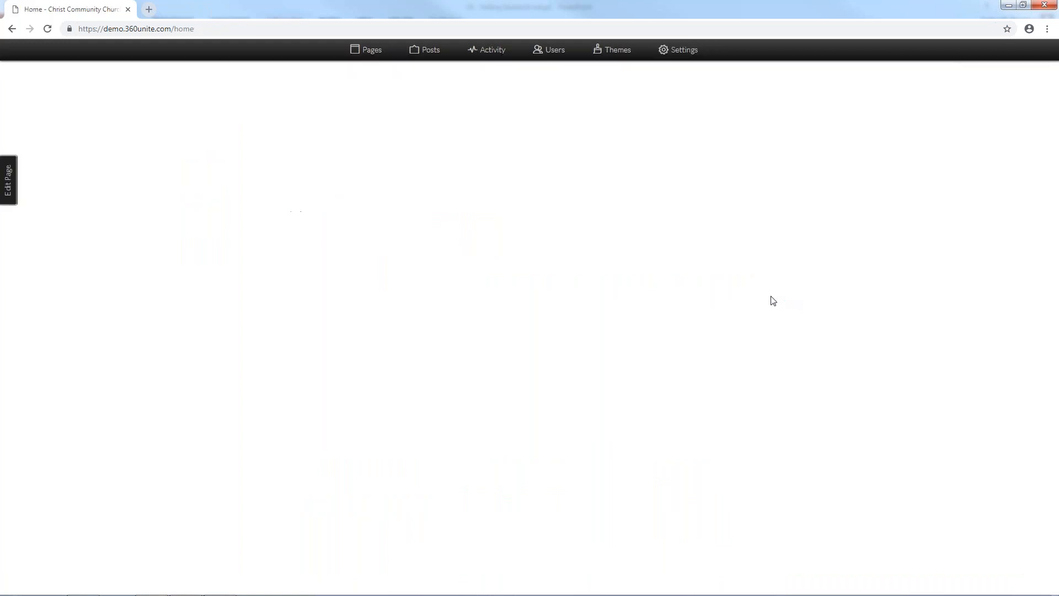
scroll(618, 369, down, 2)
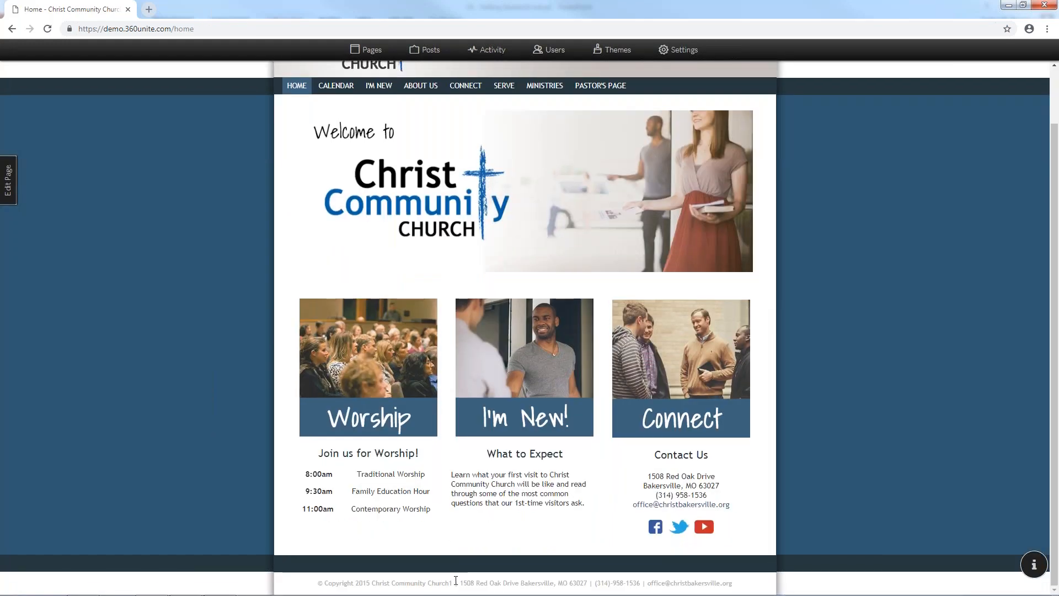
Remove the trailing 1 so the name reads 'Christ Community Church', save, and close Settings
click(671, 48)
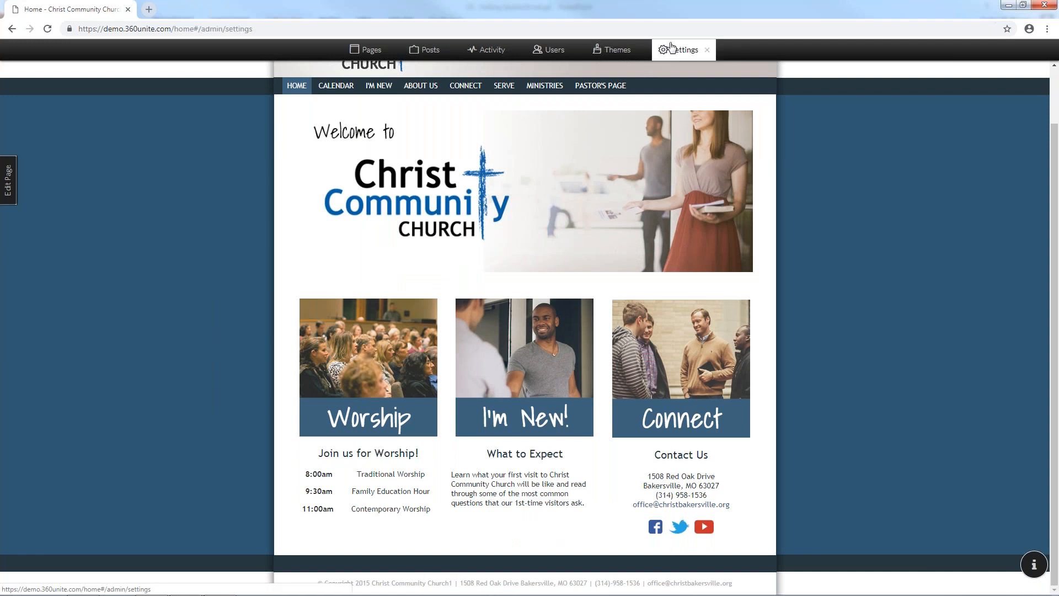
click(450, 154)
key(BackSpace)
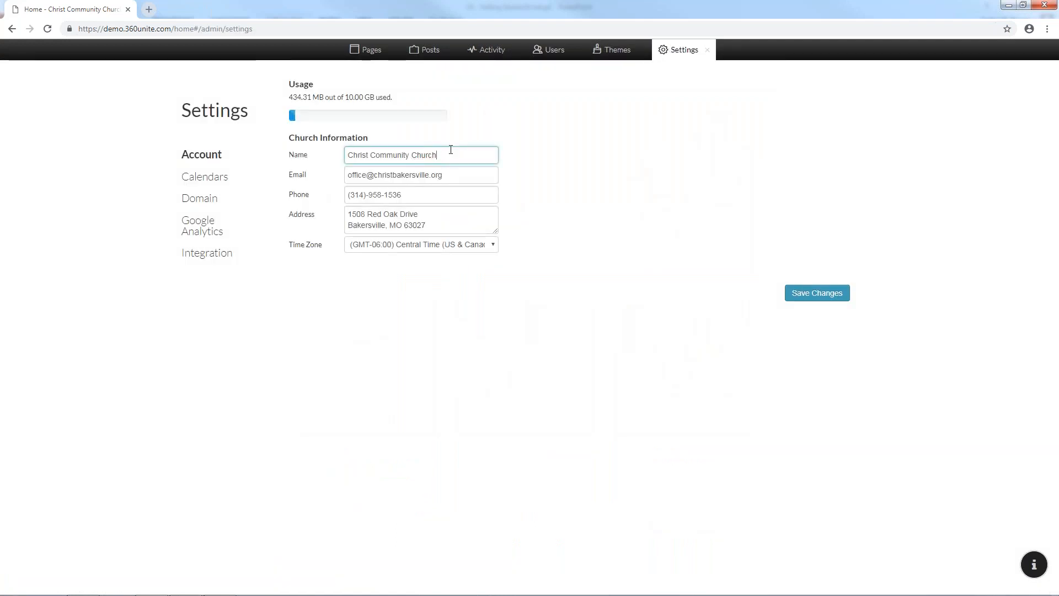
click(810, 293)
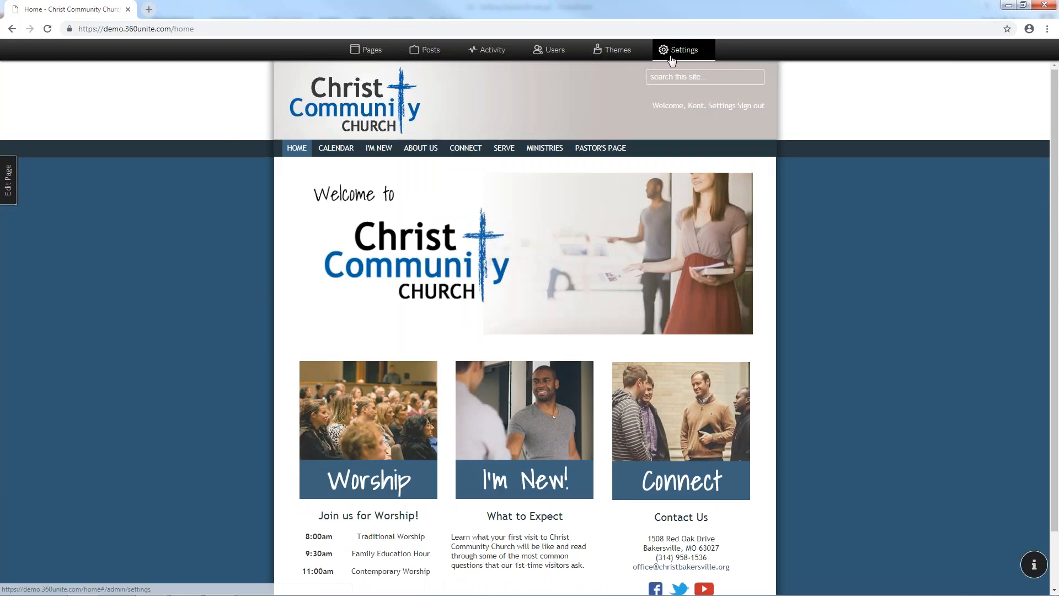
click(681, 50)
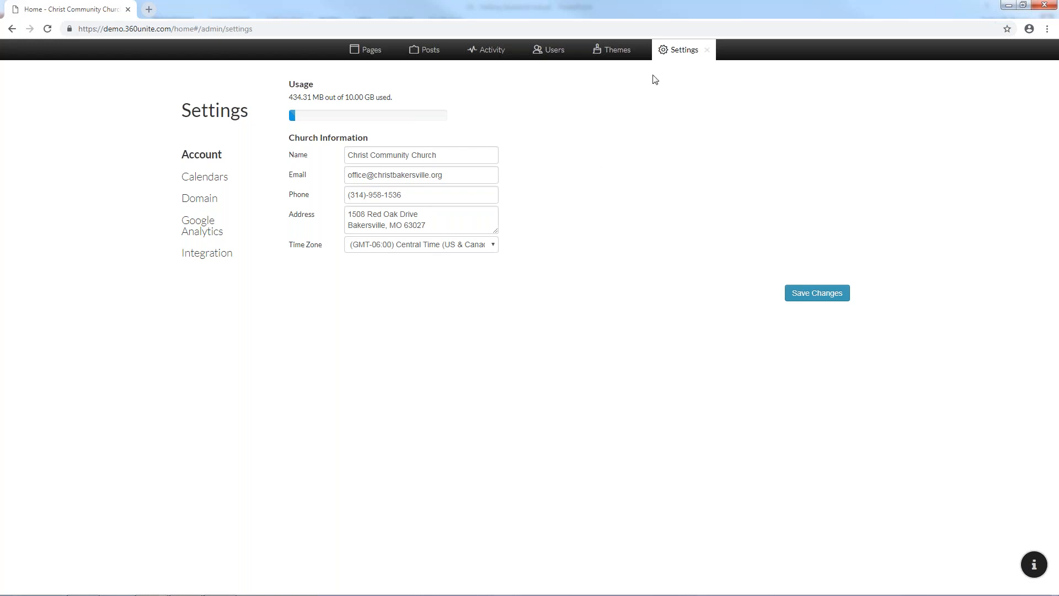
click(707, 54)
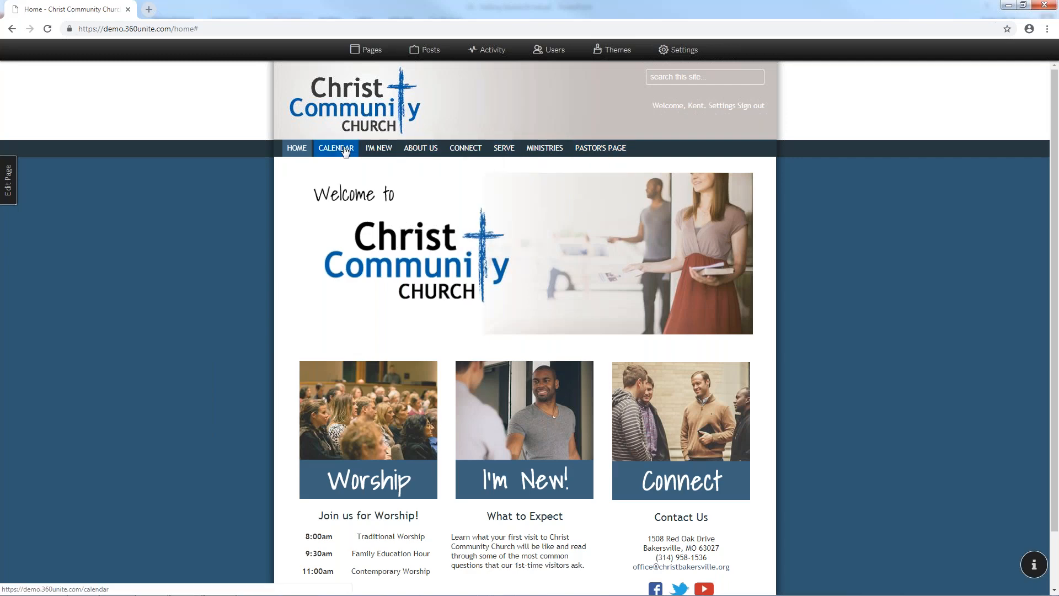
Go to the Calendar page, review the calendars list in Settings, then return to the calendar's Calendars list
click(344, 147)
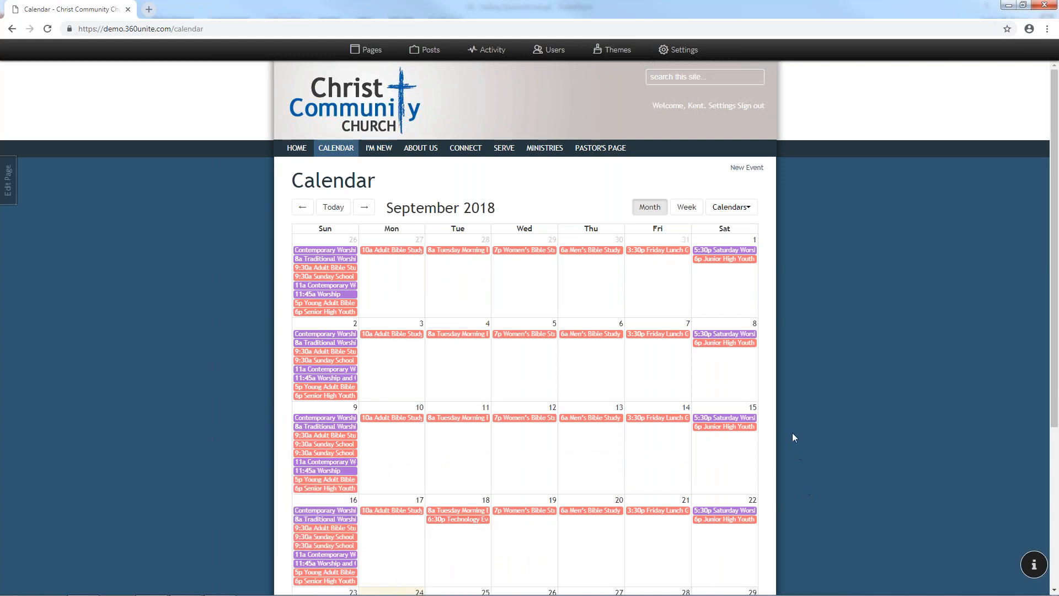
click(675, 58)
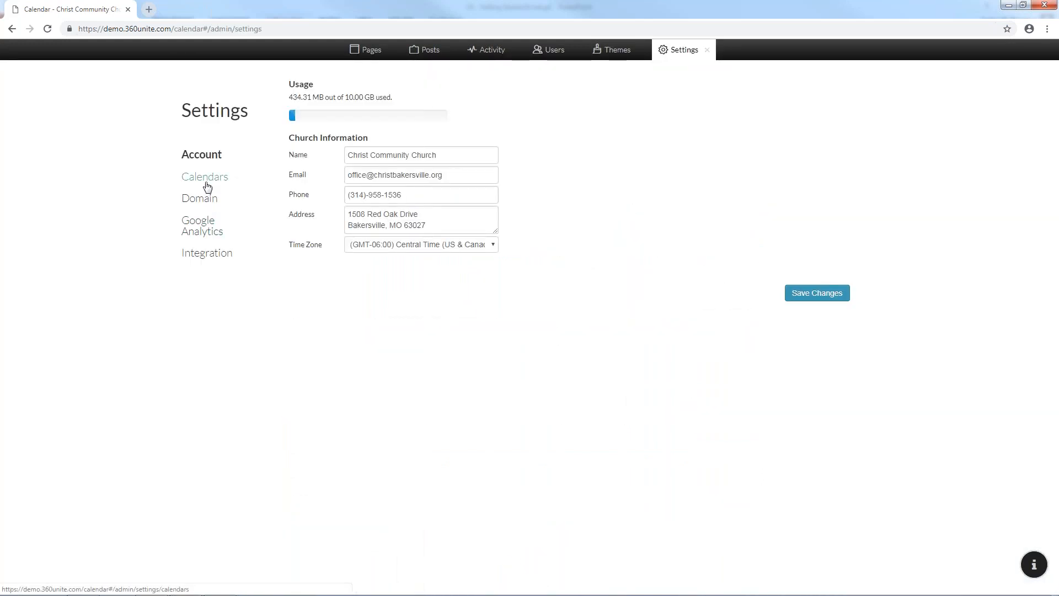
click(207, 187)
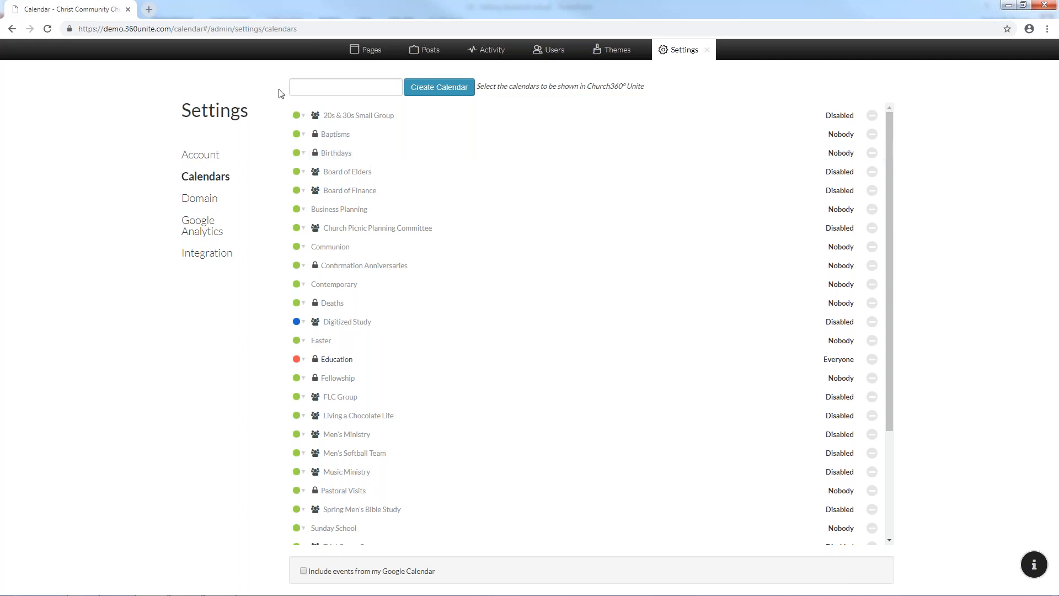
click(707, 50)
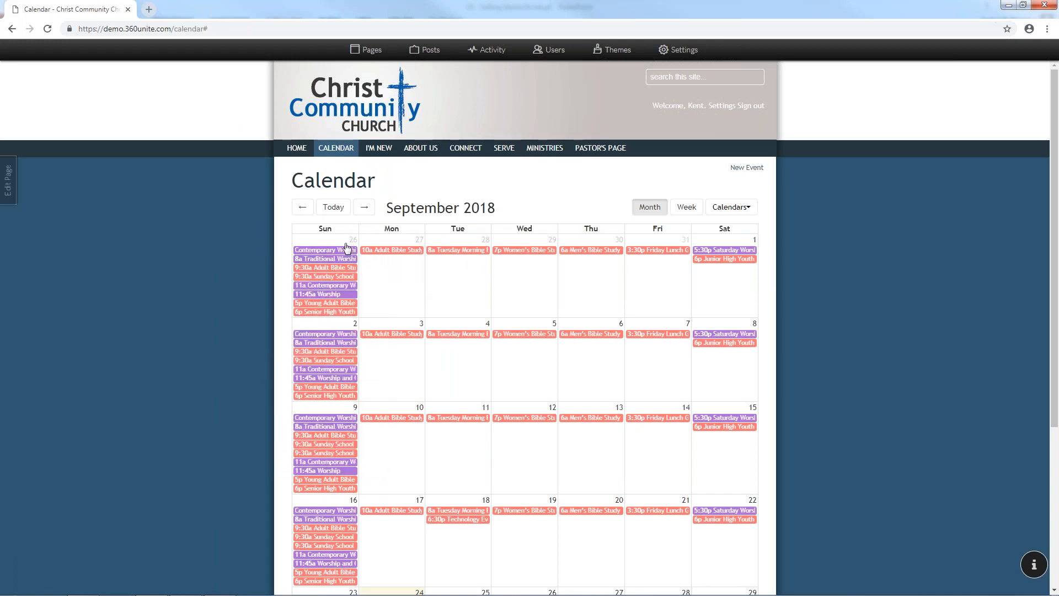
click(750, 212)
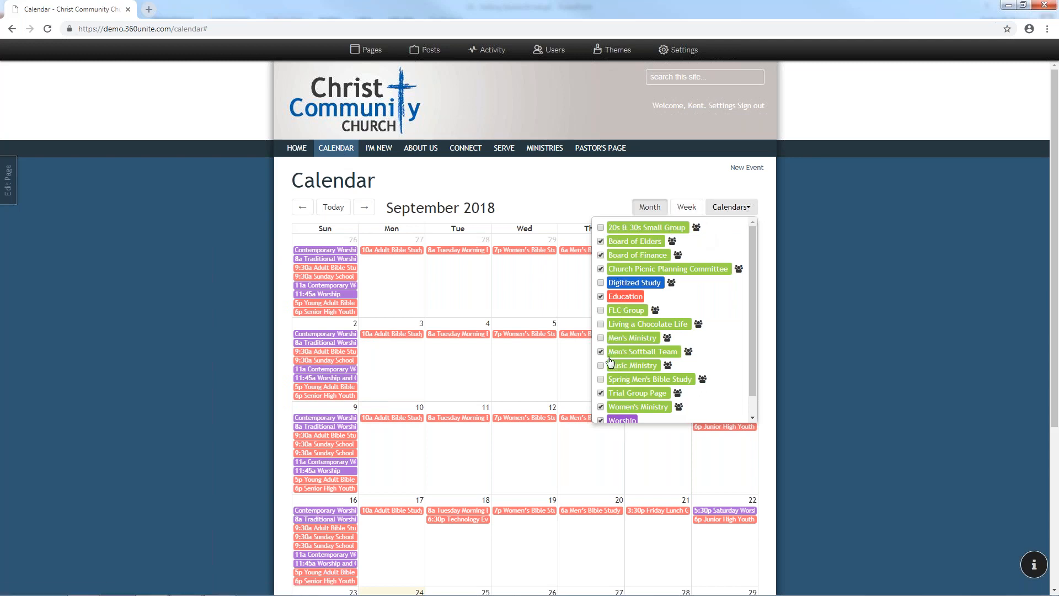
Uncheck Education in the calendar dropdown, then show the Calendars list in site Settings
scroll(610, 404, down, 1)
scroll(605, 291, up, 1)
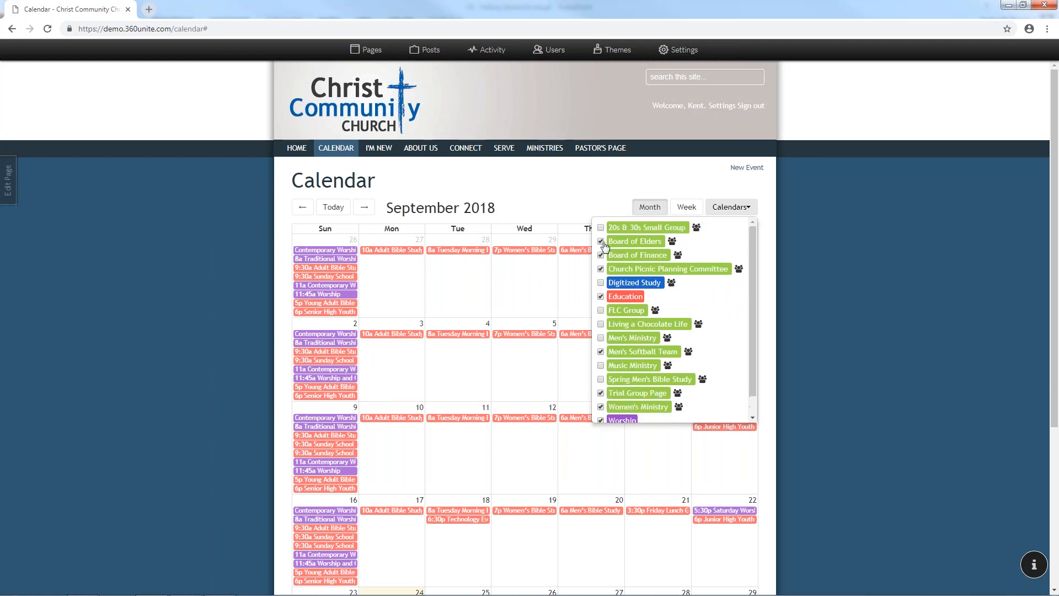
click(601, 298)
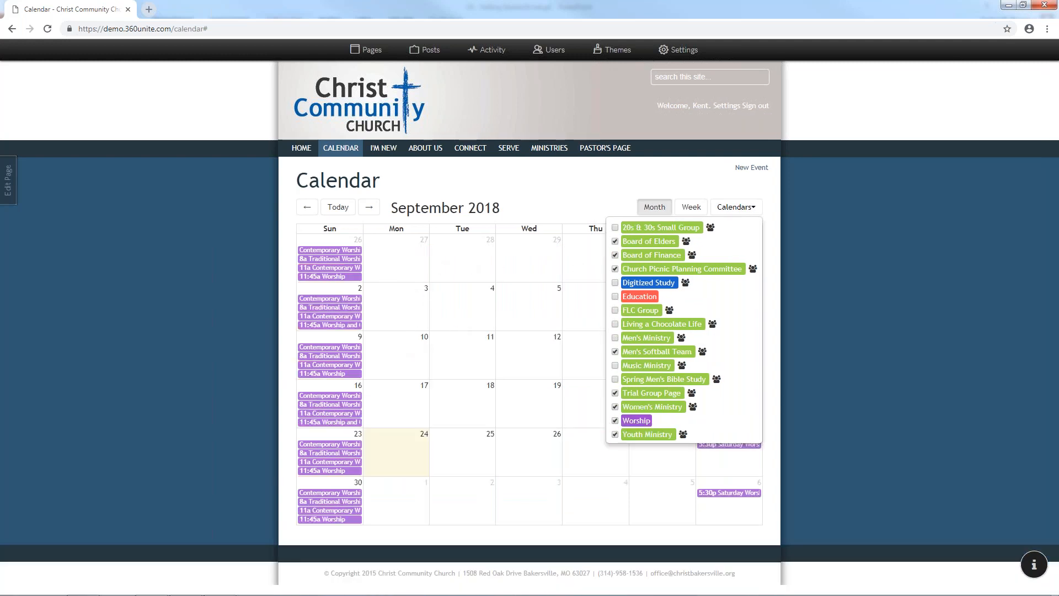
click(732, 213)
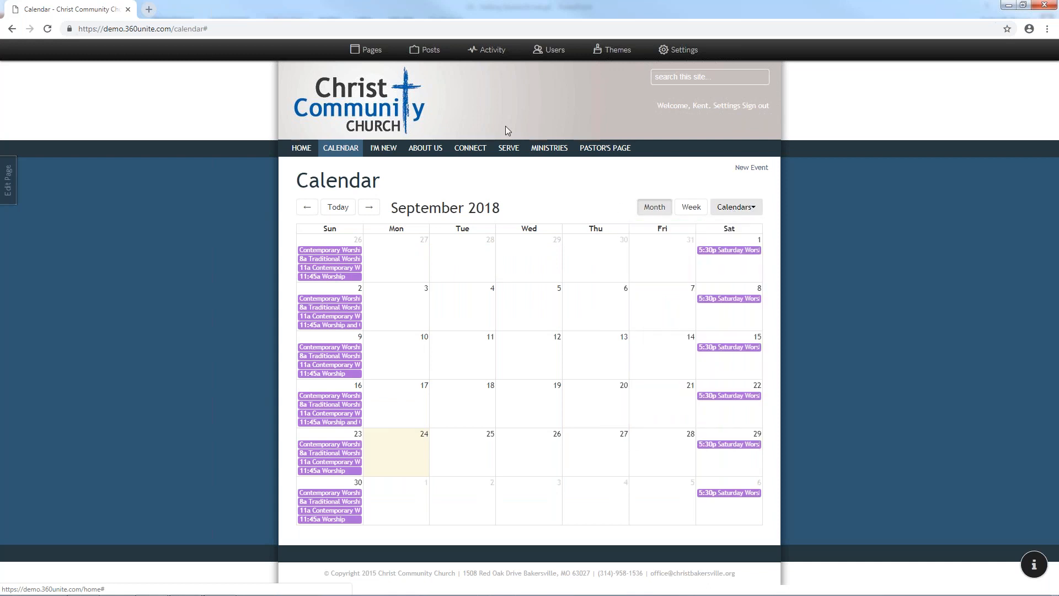
click(678, 50)
click(203, 177)
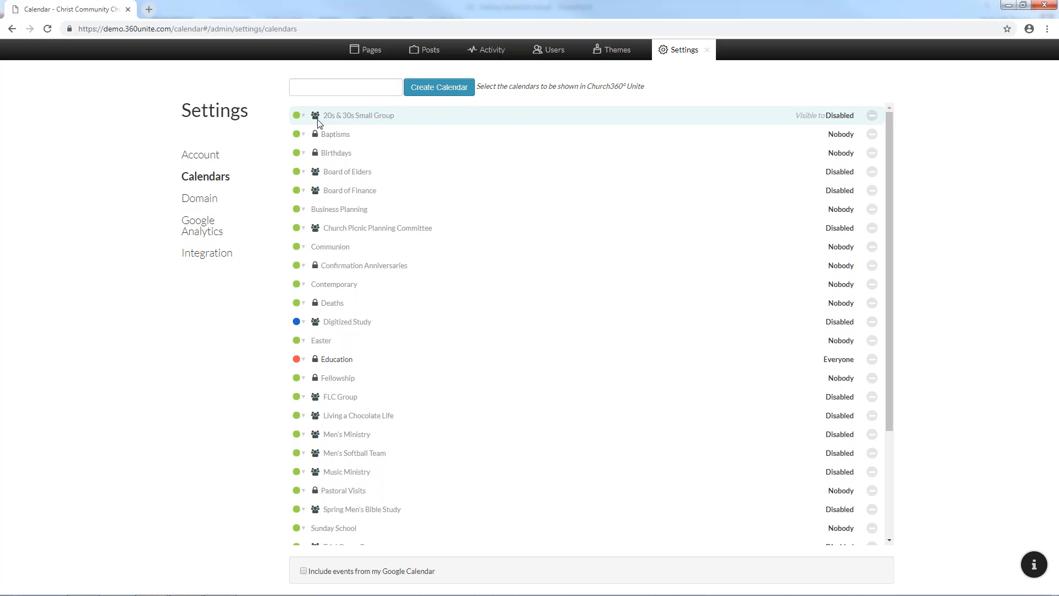
Expand and read the 20s & 30s Small Group viewing options, then collapse them
click(361, 115)
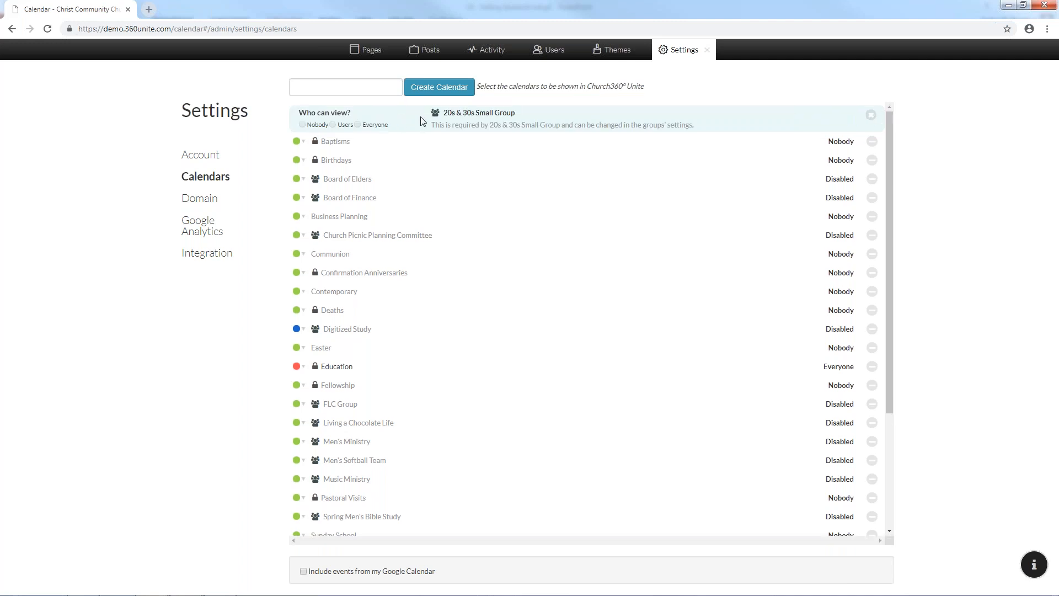
drag(433, 126, 700, 127)
click(698, 124)
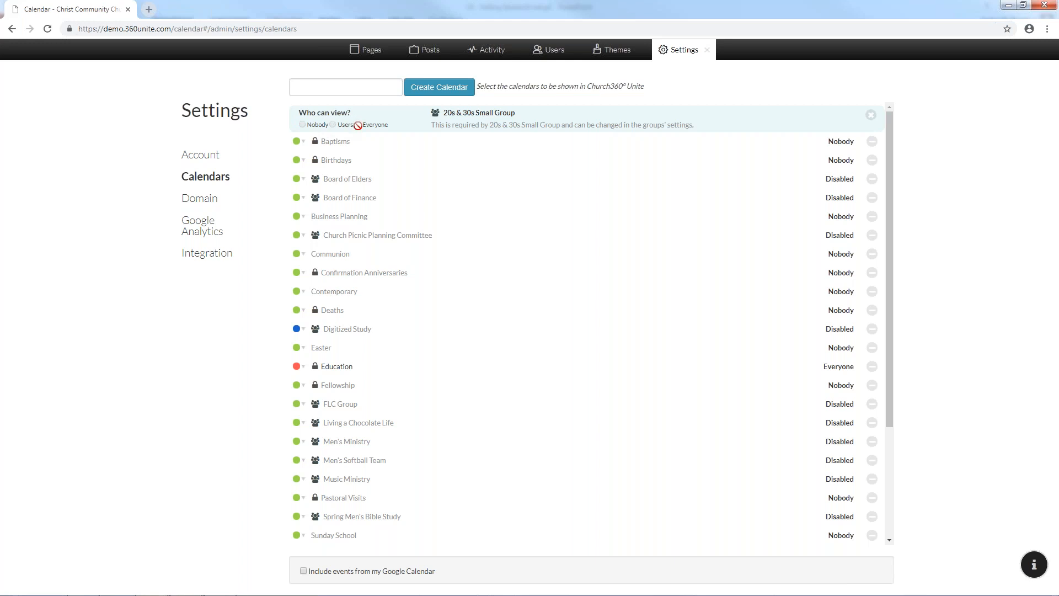
click(871, 116)
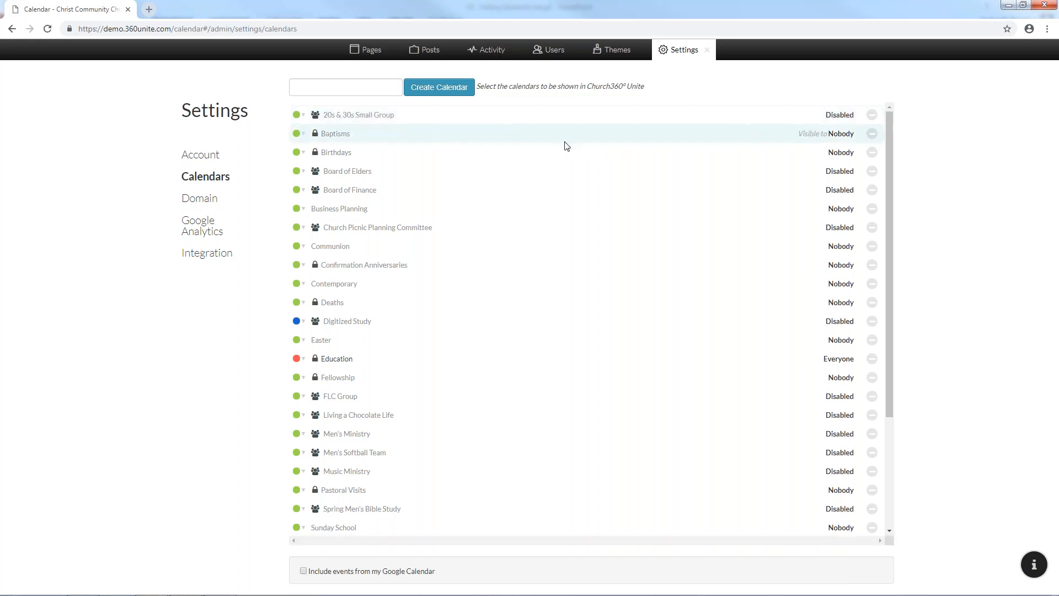
Set Baptisms' 'Who can view?' to Users, then Everyone, and close Settings
click(319, 138)
drag(428, 142, 484, 142)
click(484, 142)
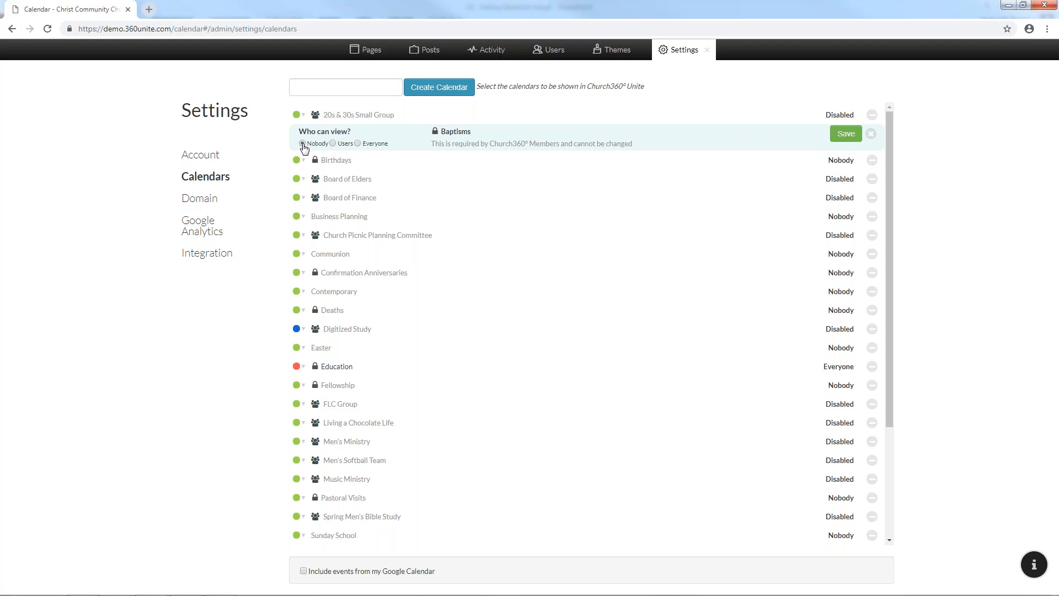
click(333, 144)
click(358, 143)
click(708, 51)
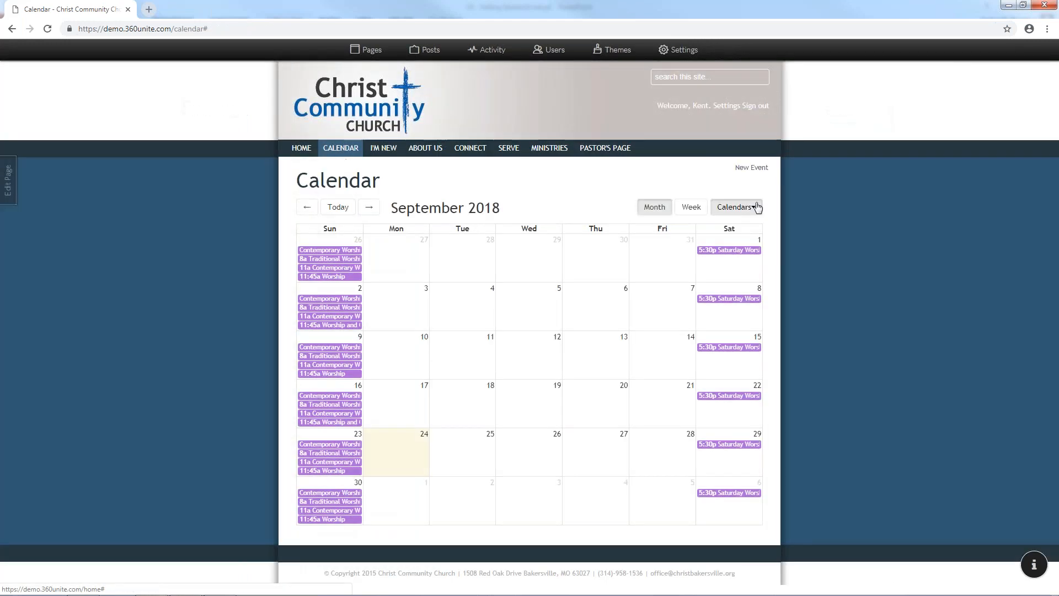
Reopen the Calendars settings list unsaved and expand the Business Planning calendar's editor
click(742, 207)
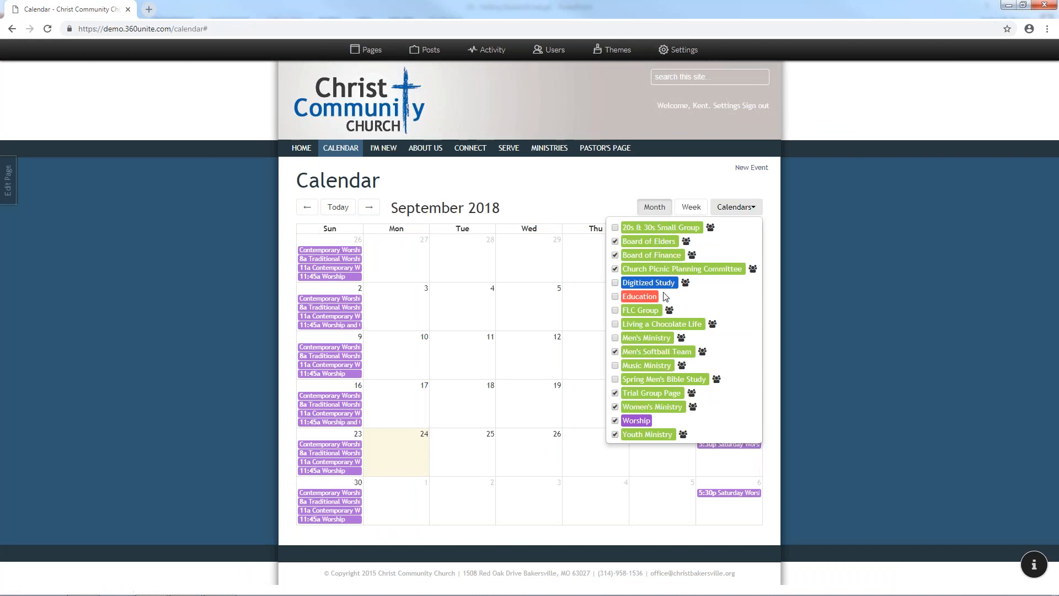
click(677, 55)
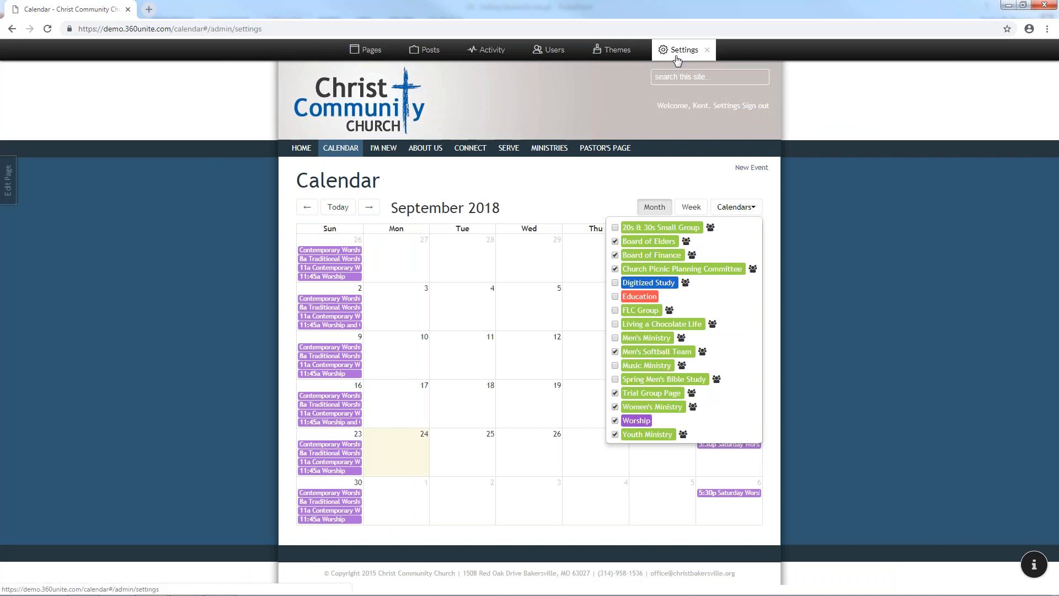
click(220, 180)
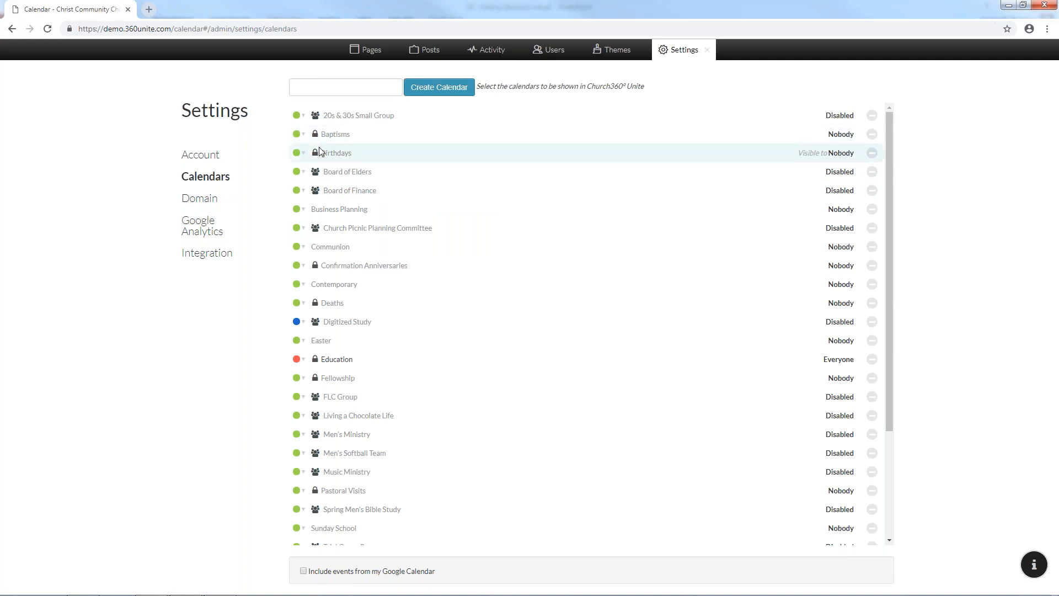
click(334, 210)
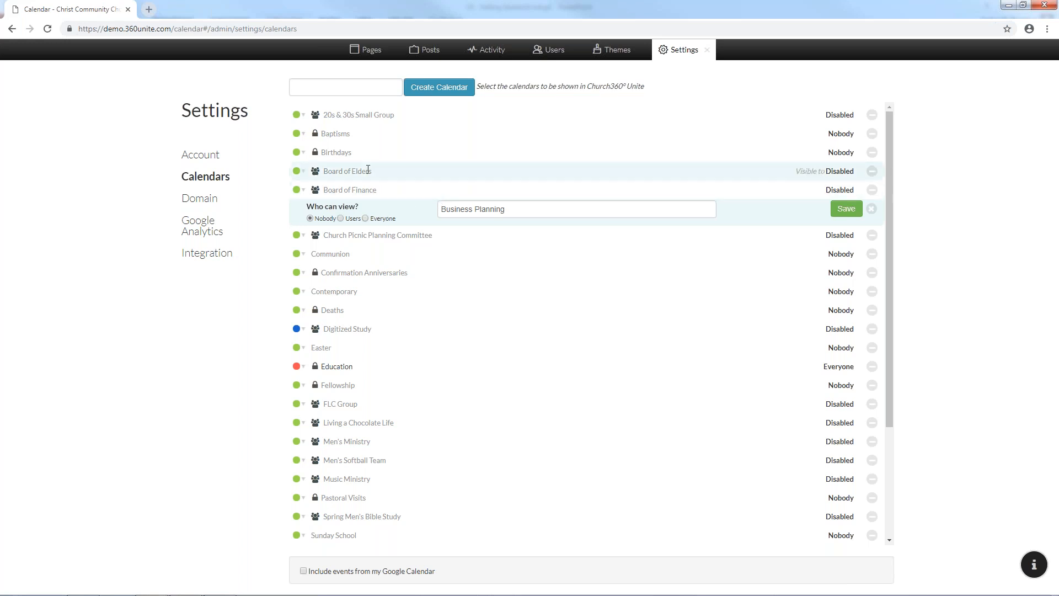
Switch between the Birthdays and Business Planning viewing options, then collapse Business Planning's editor
click(386, 155)
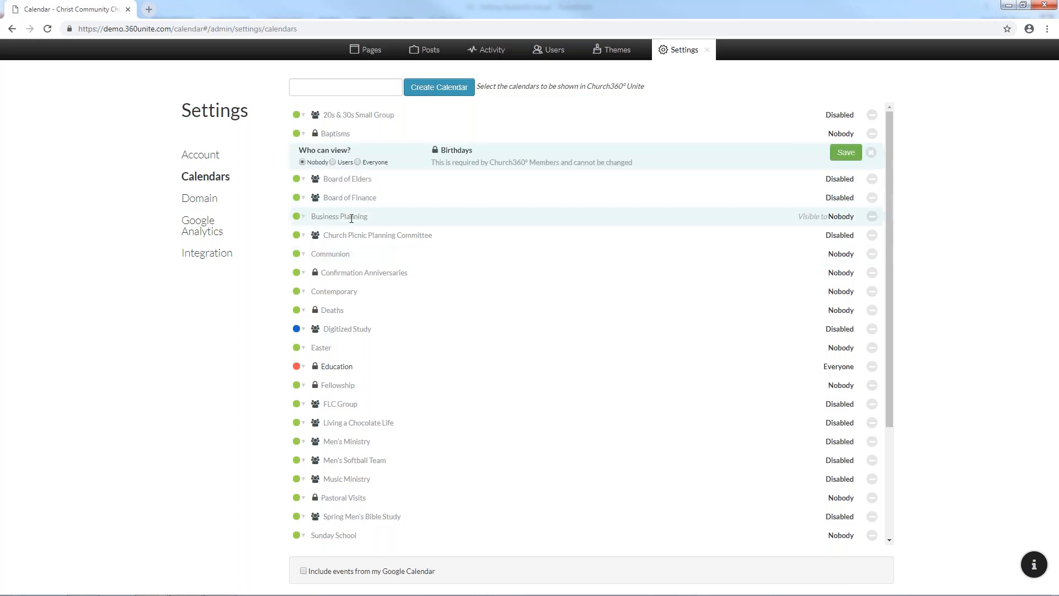
click(353, 216)
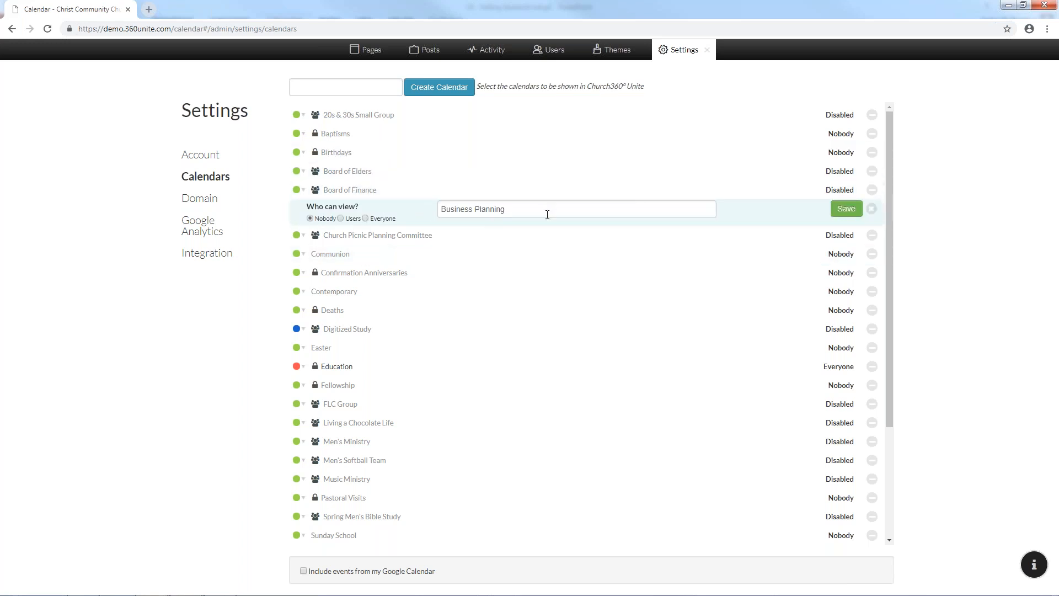
click(373, 158)
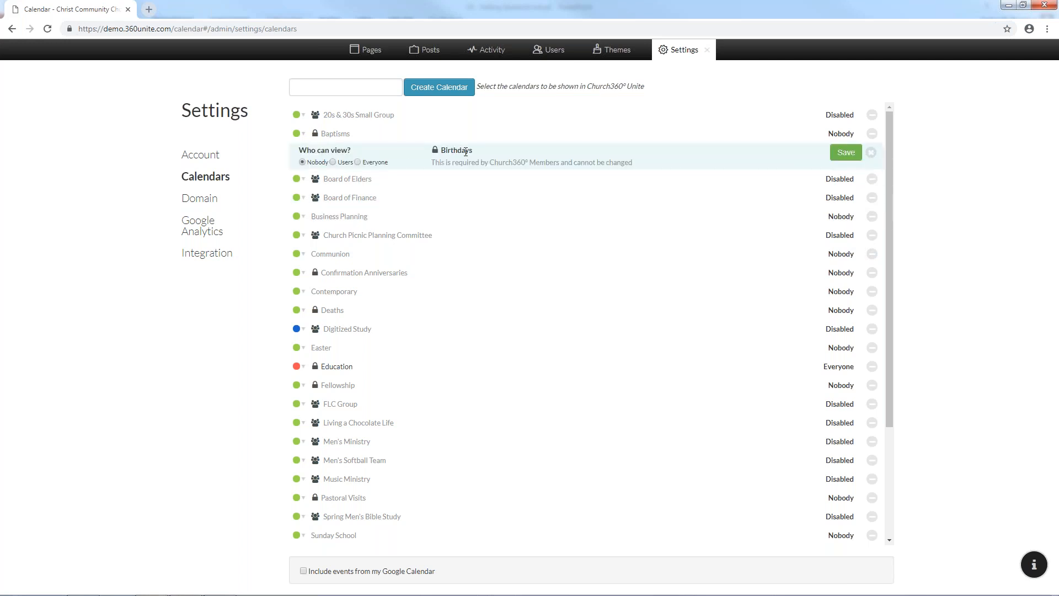
click(344, 218)
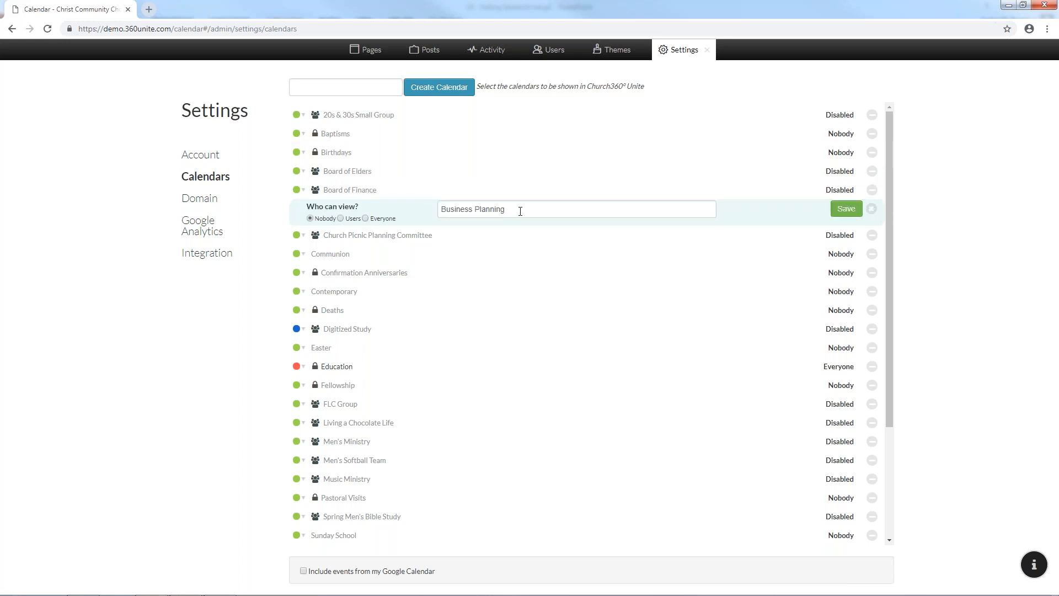
click(871, 208)
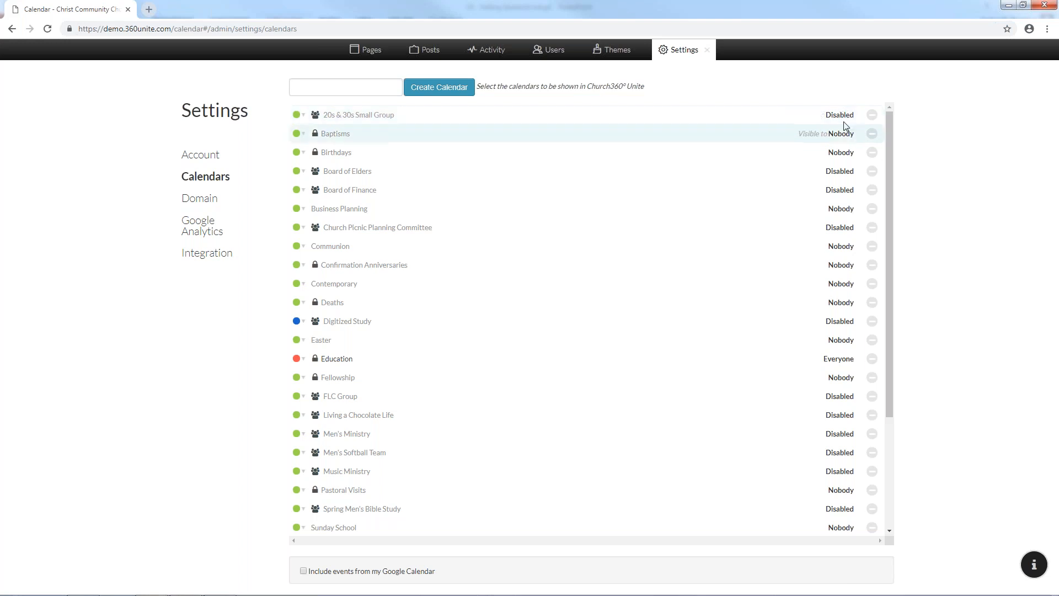
Check the 20s & 30s Small Group visibility, then try removing Business Planning and Board of Elders
click(625, 116)
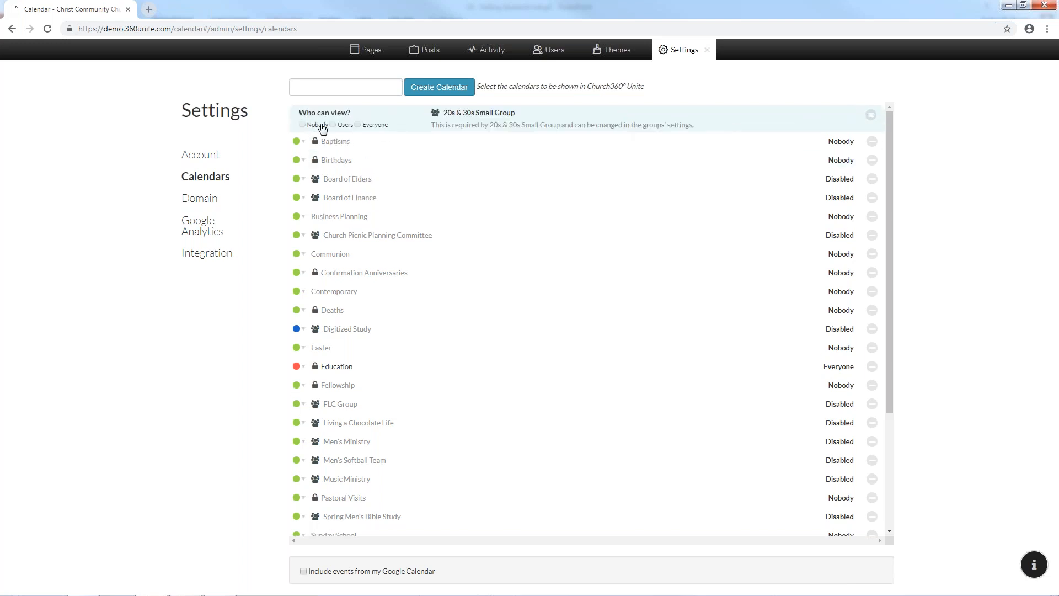
click(869, 113)
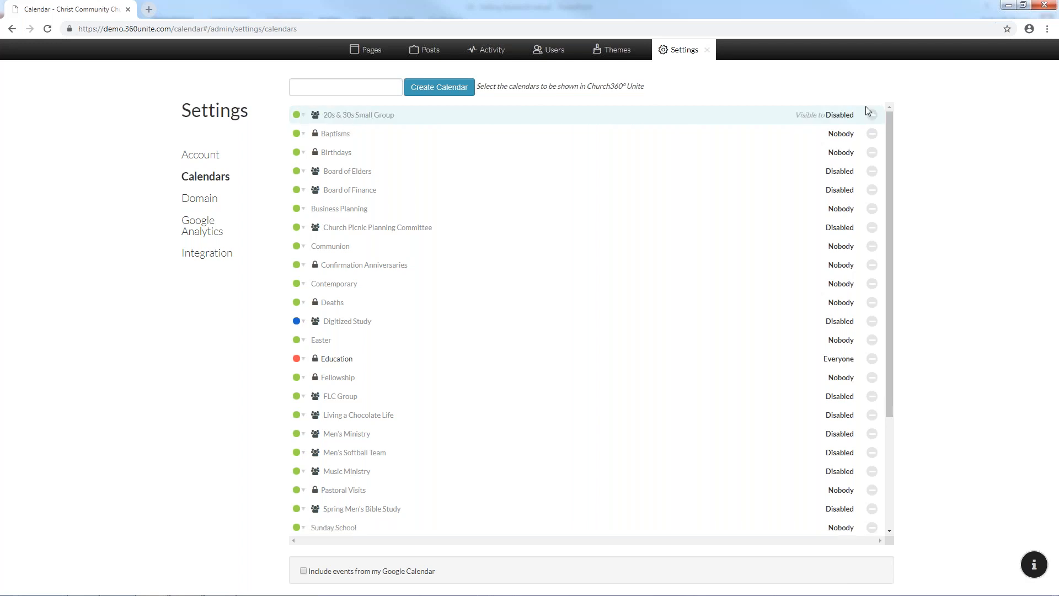
click(872, 210)
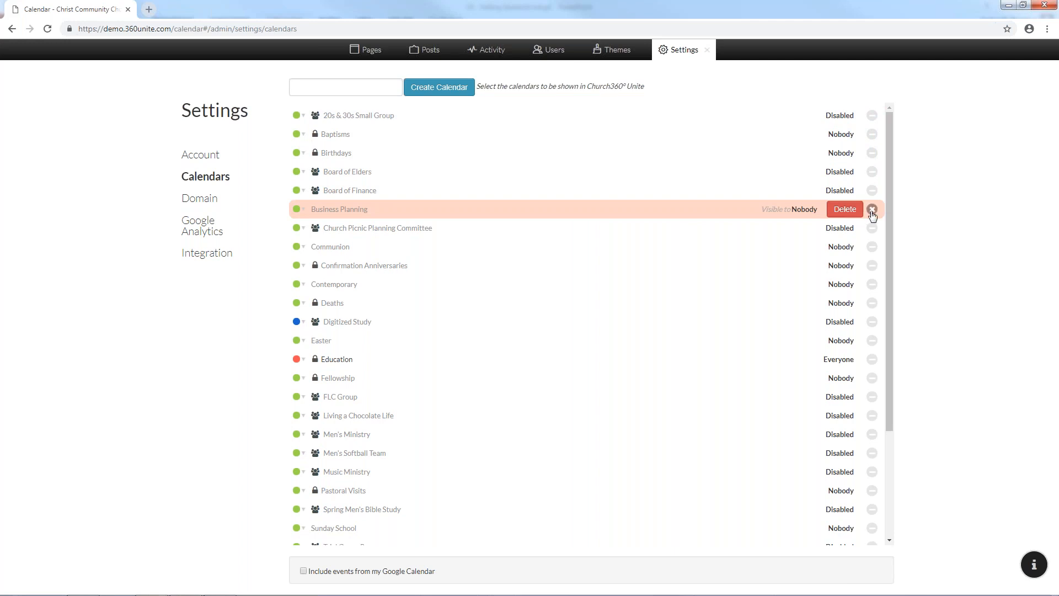
click(872, 212)
click(870, 172)
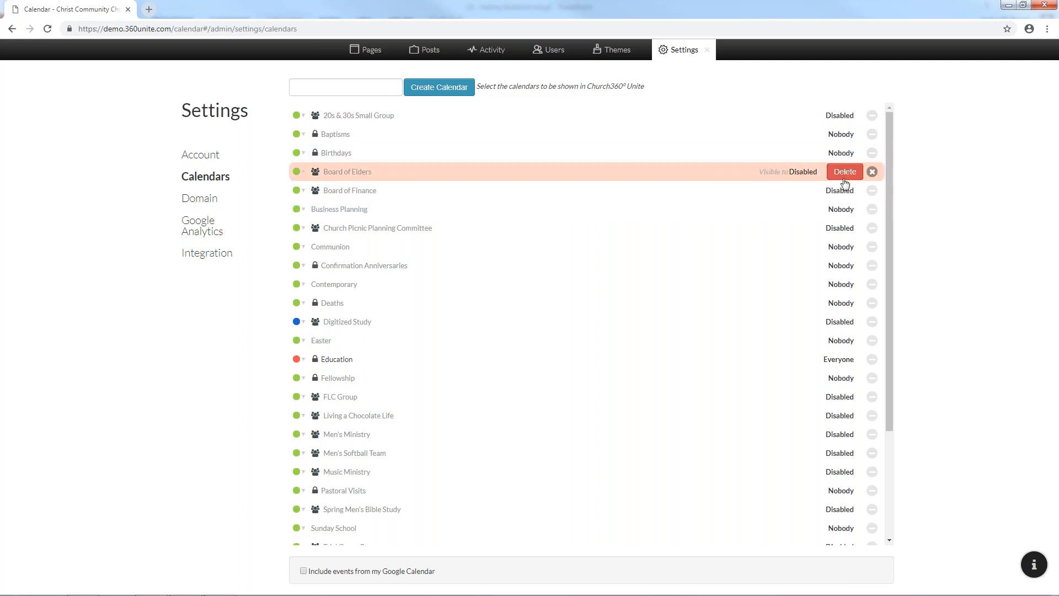
Attempt to delete Baptisms, read the 360 Members error, cancel, and include Google Calendar events
click(872, 173)
click(872, 134)
click(845, 134)
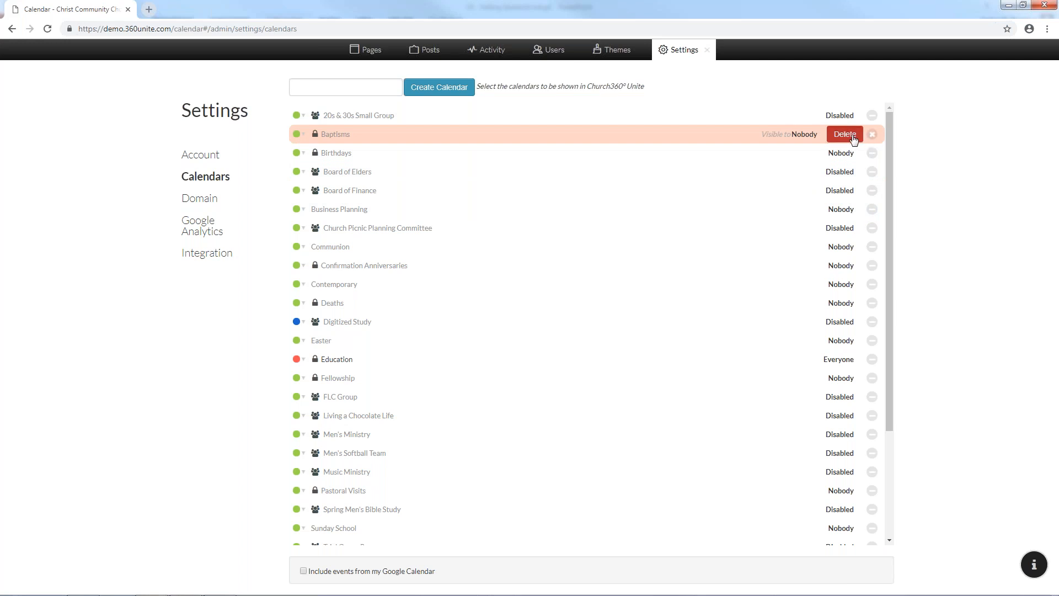
drag(315, 88, 484, 88)
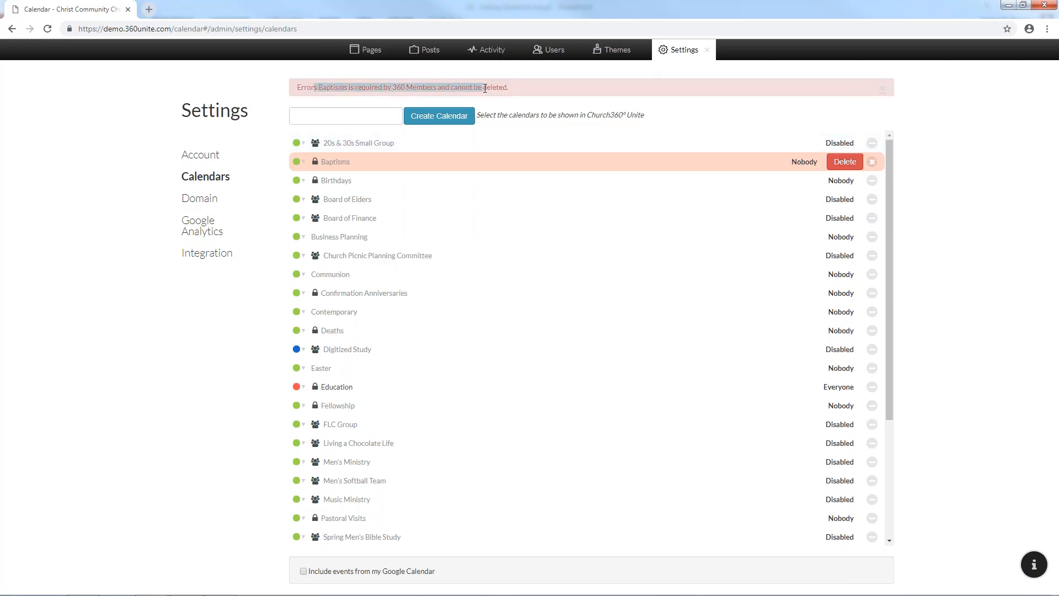
click(485, 88)
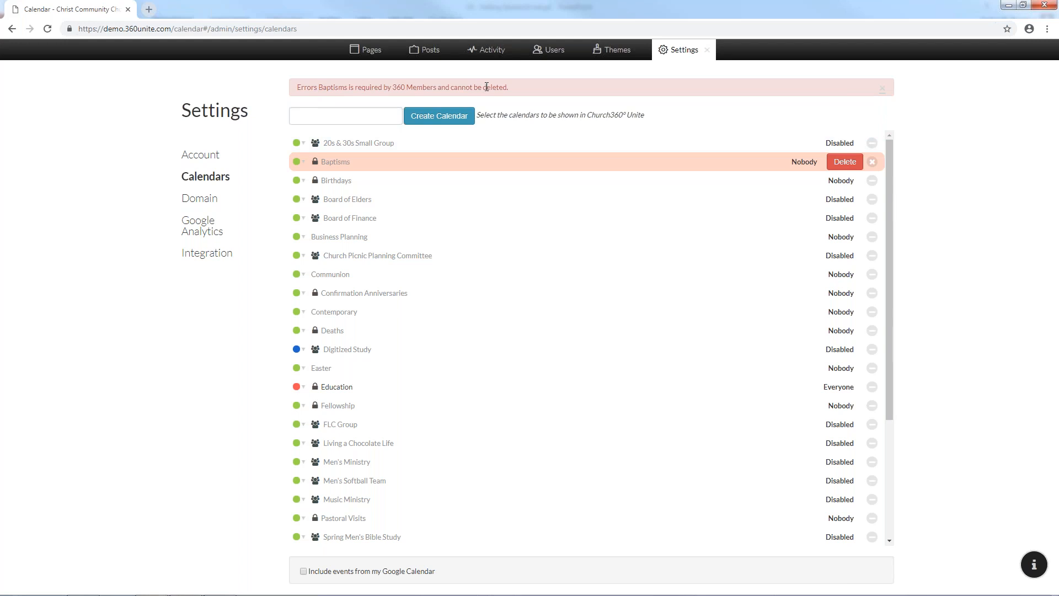
click(872, 162)
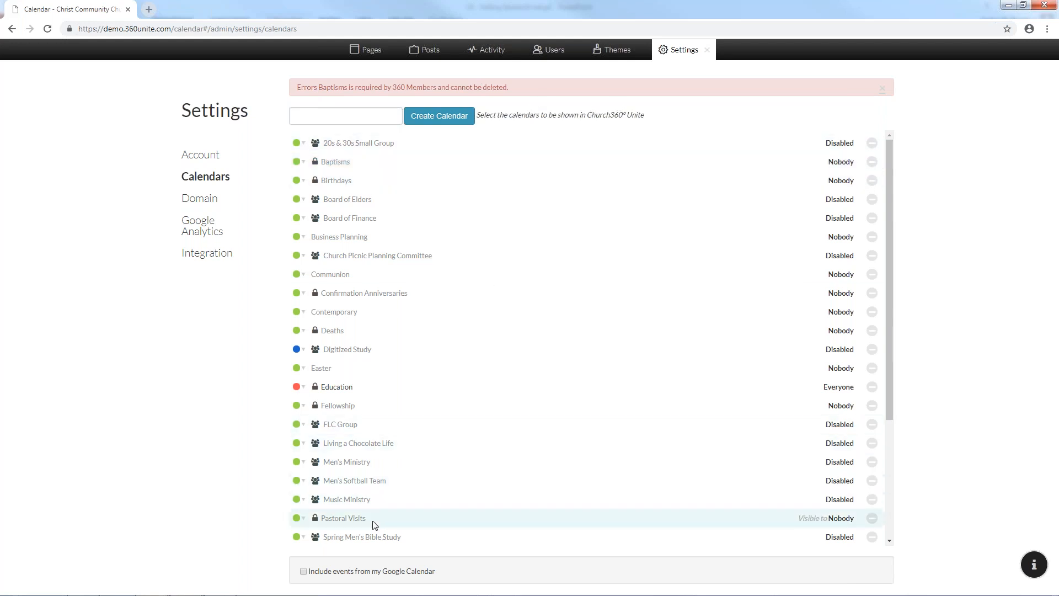
click(310, 573)
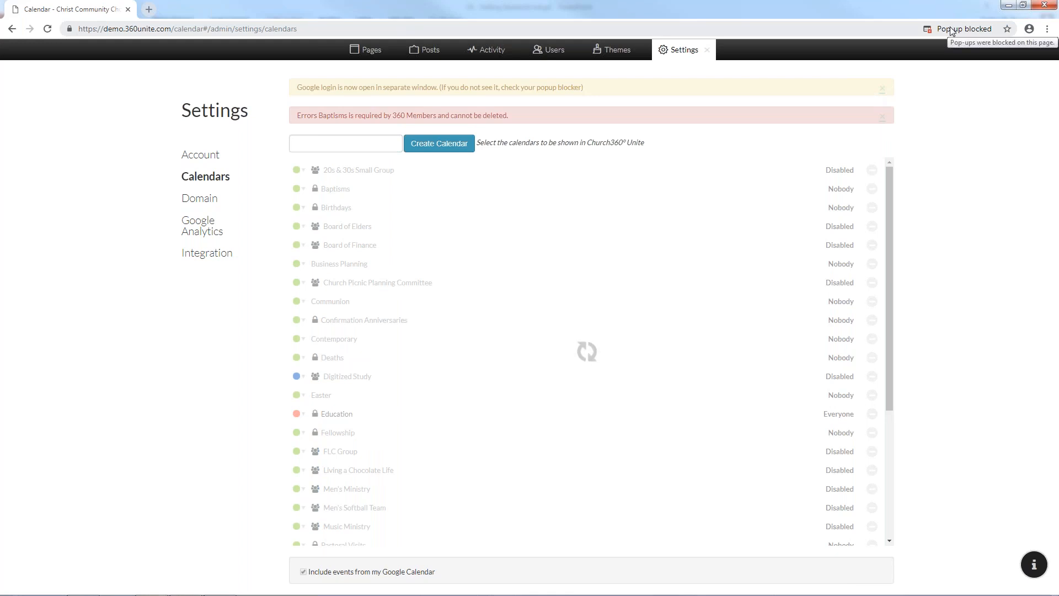
Dismiss the blocked pop-up notice, reload the calendars settings, and re-tick Google Calendar events
click(985, 31)
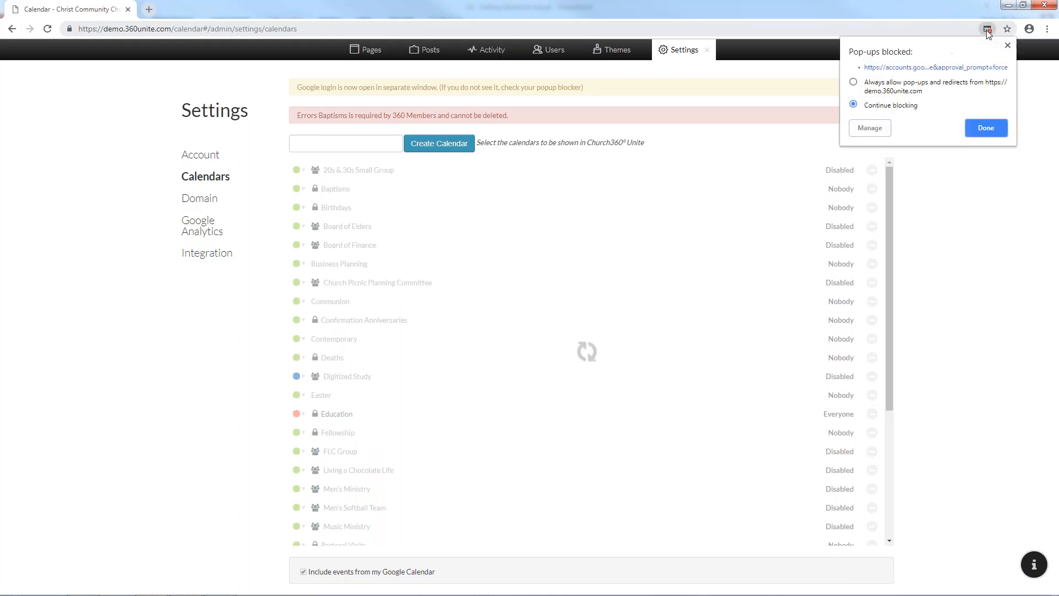
click(986, 127)
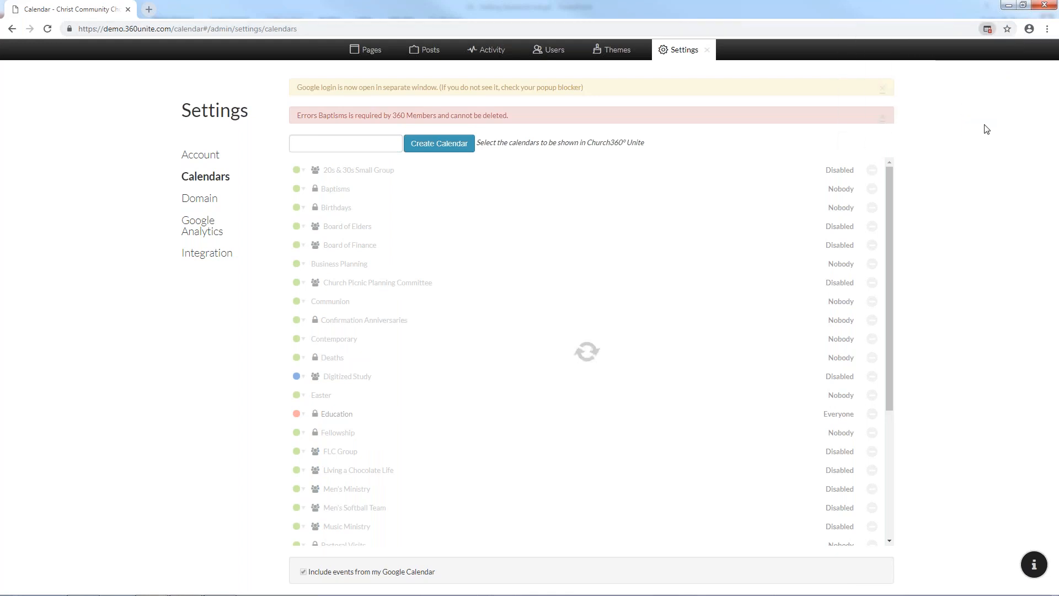
click(48, 29)
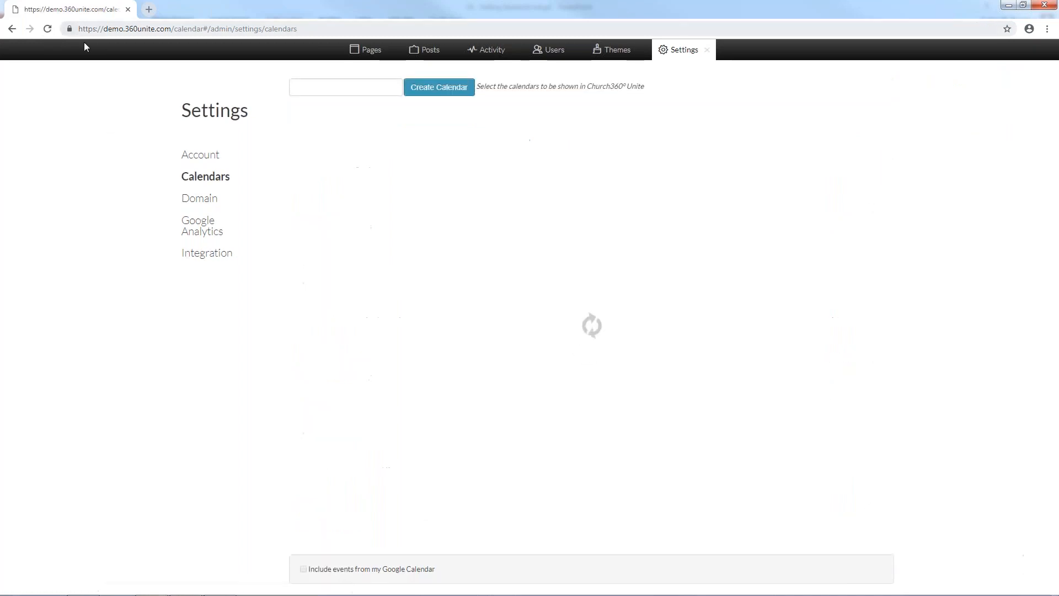
click(319, 572)
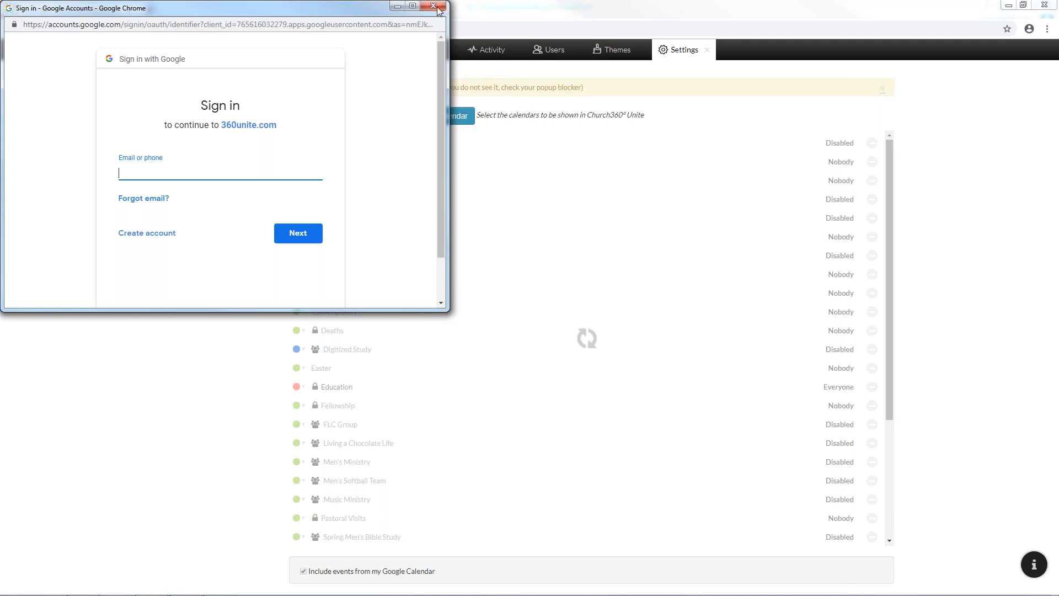
Close the Google sign-in window without signing in, leaving Google Calendar events unlinked
click(439, 10)
scroll(457, 379, down, 3)
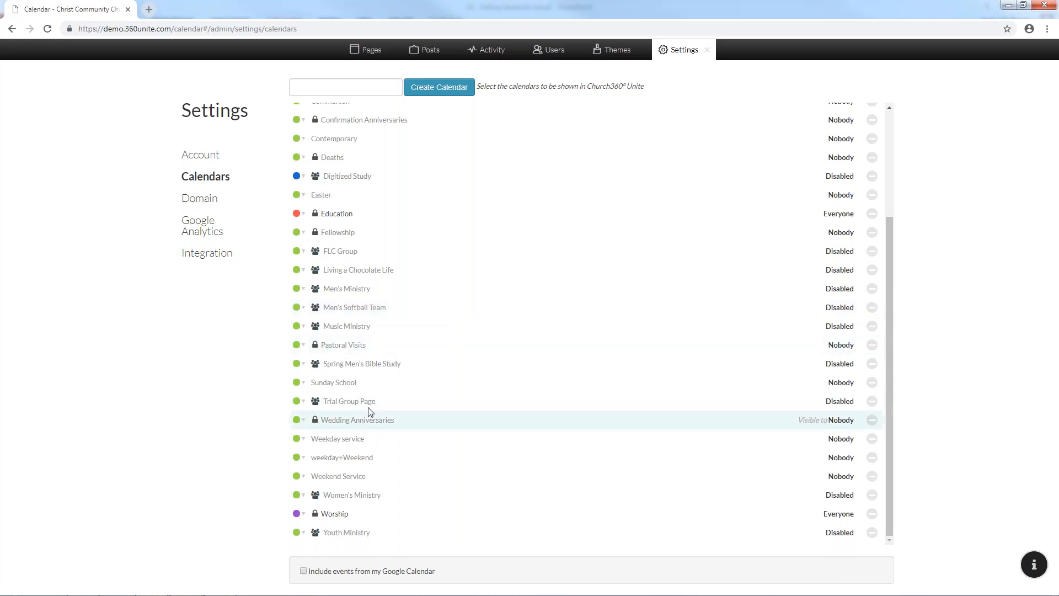
scroll(328, 266, up, 3)
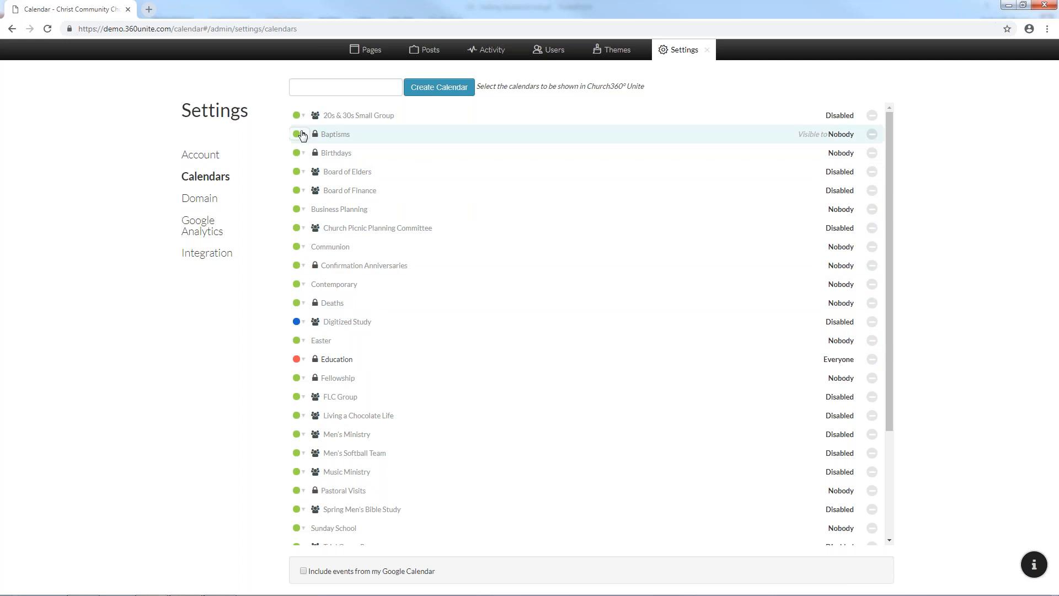
Set the Contemporary and Worship calendar colours to blue, then close settings and reload the calendar
click(302, 284)
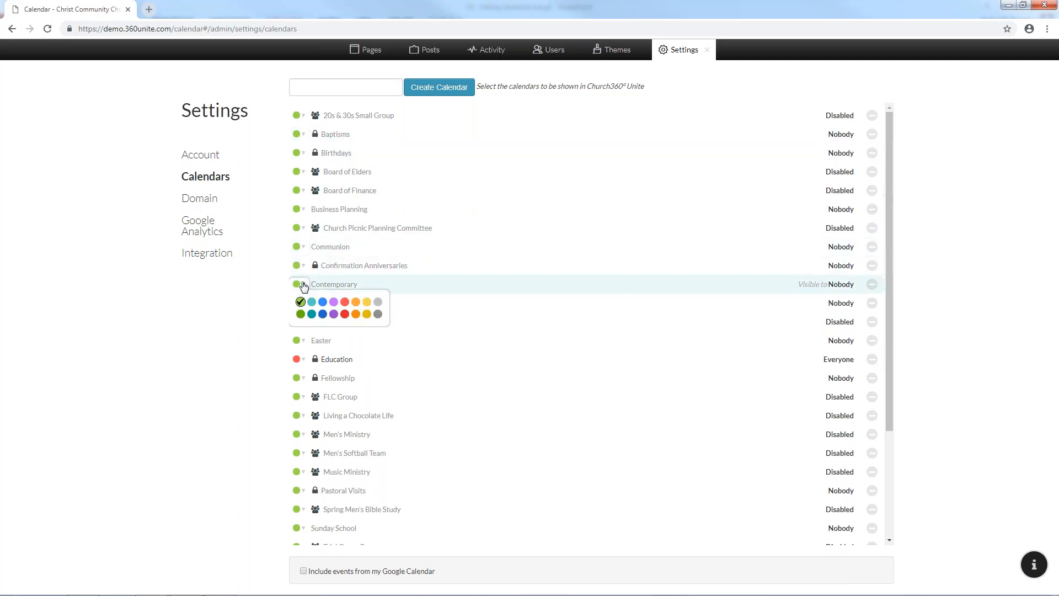
click(322, 301)
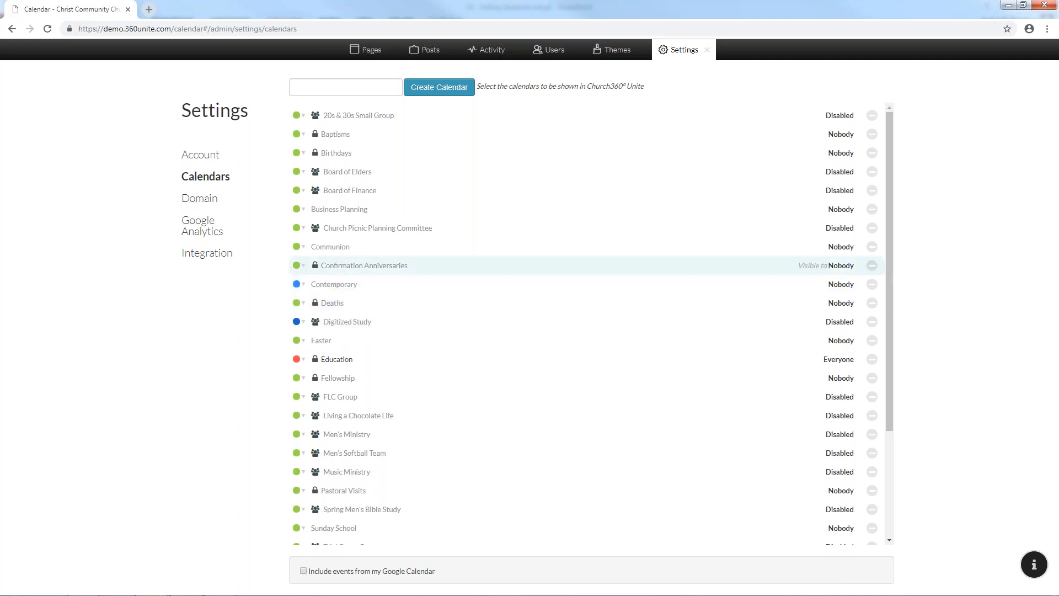
scroll(314, 474, down, 3)
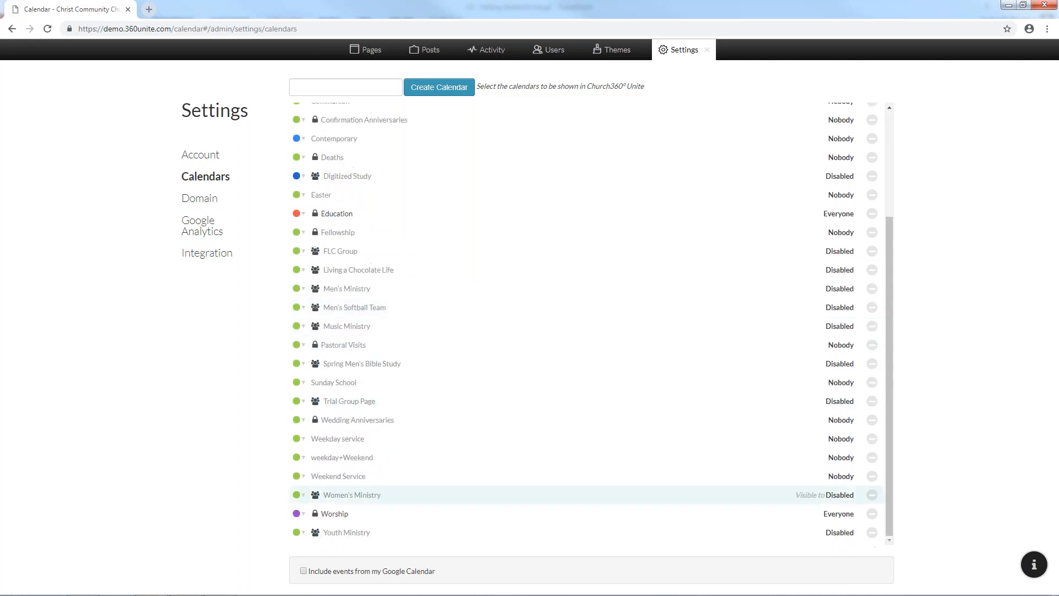
click(303, 514)
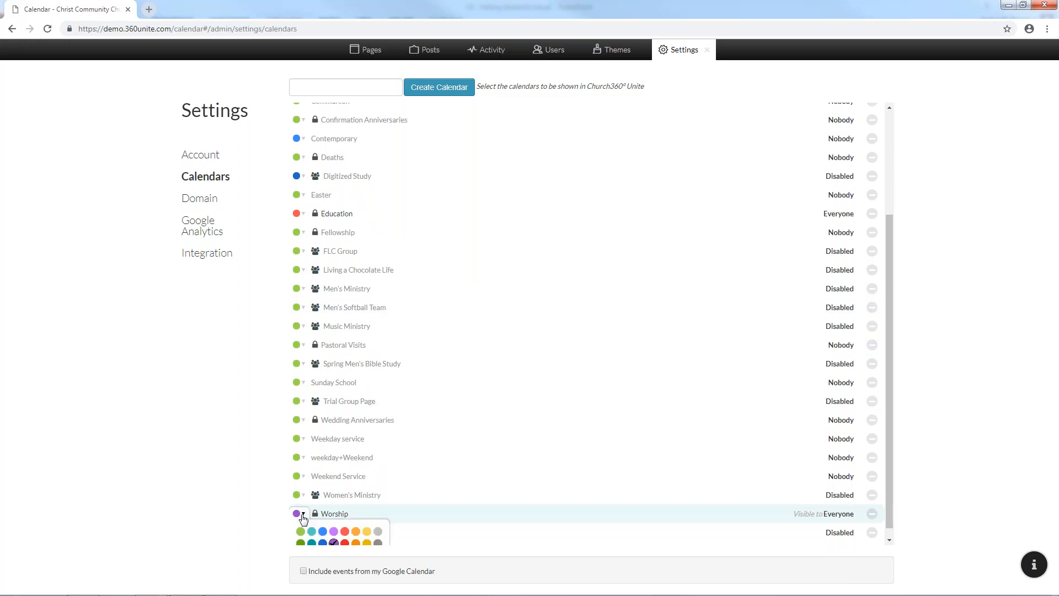
click(322, 533)
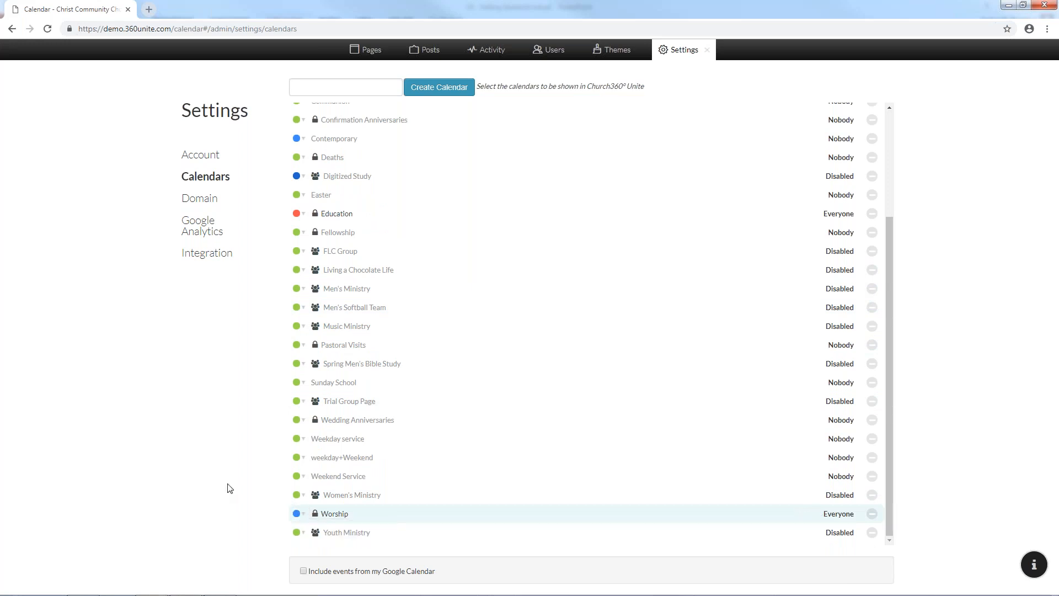
click(706, 50)
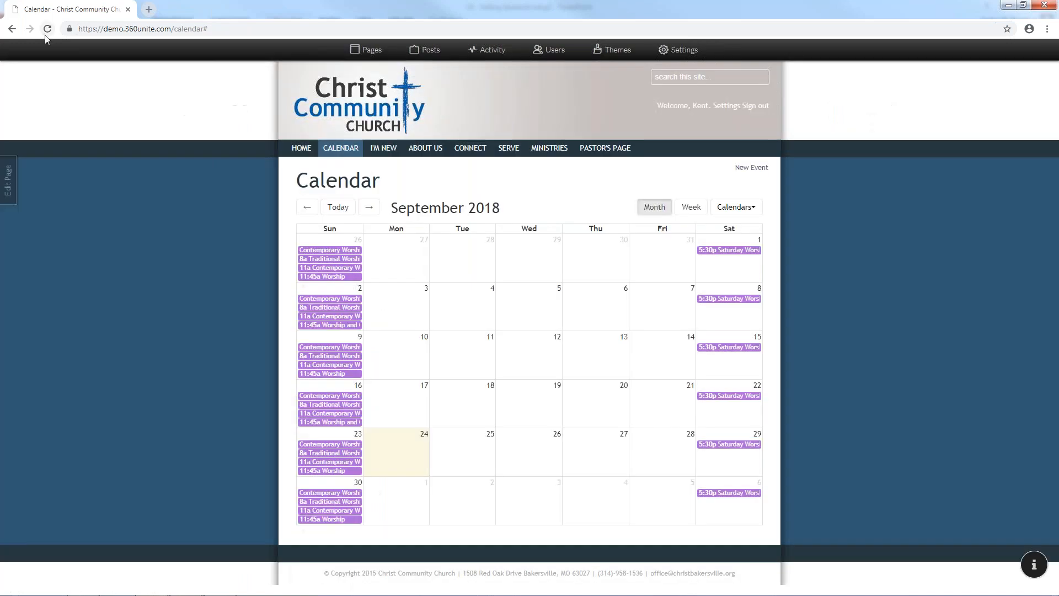
click(45, 34)
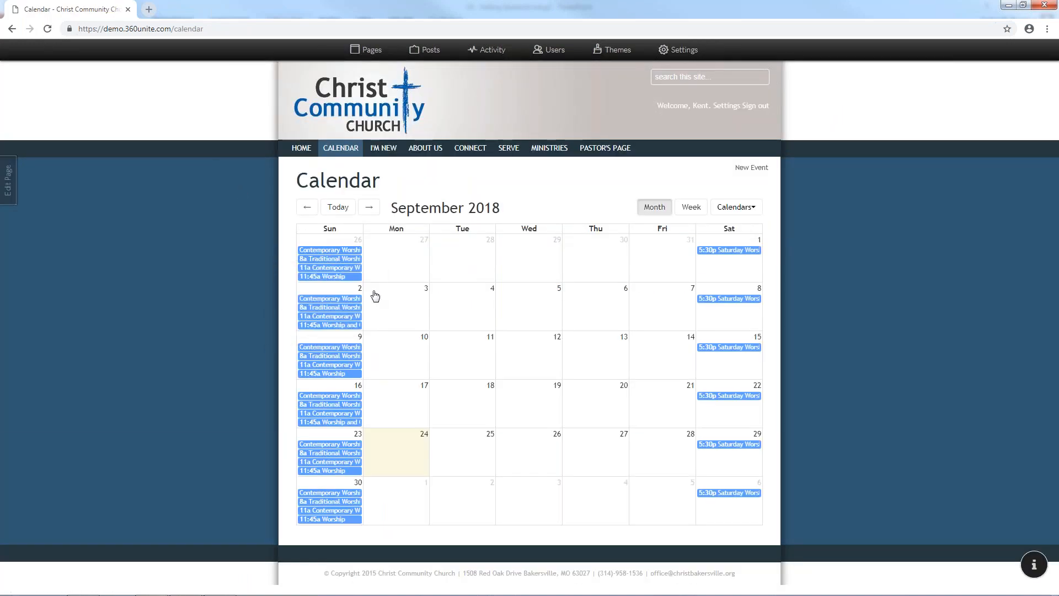
Go from the church calendar page back to the Calendars settings list
click(680, 49)
click(205, 176)
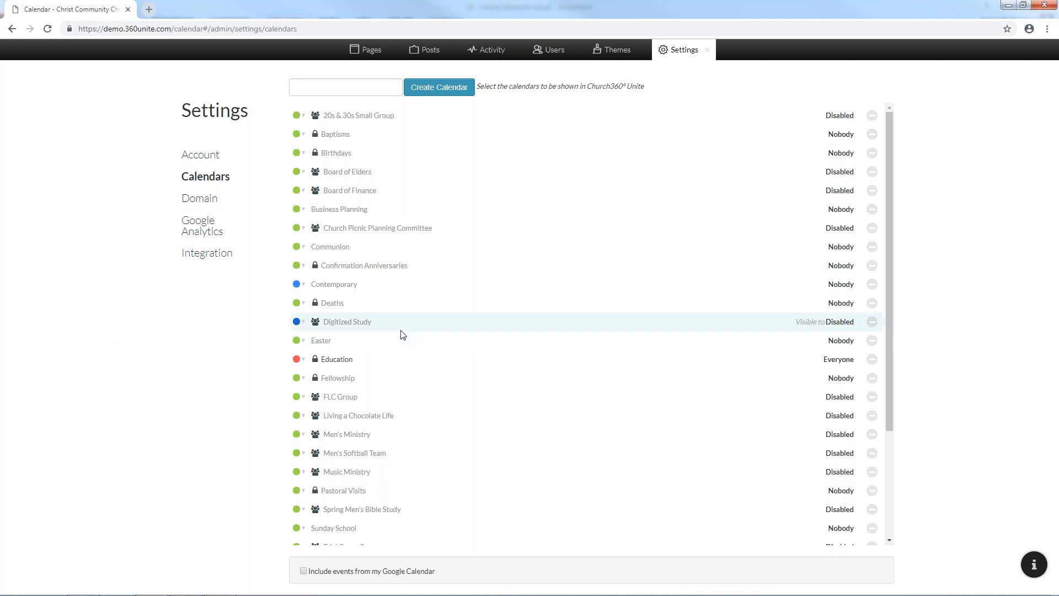
Create a new calendar named 'Youth Missions'
click(355, 90)
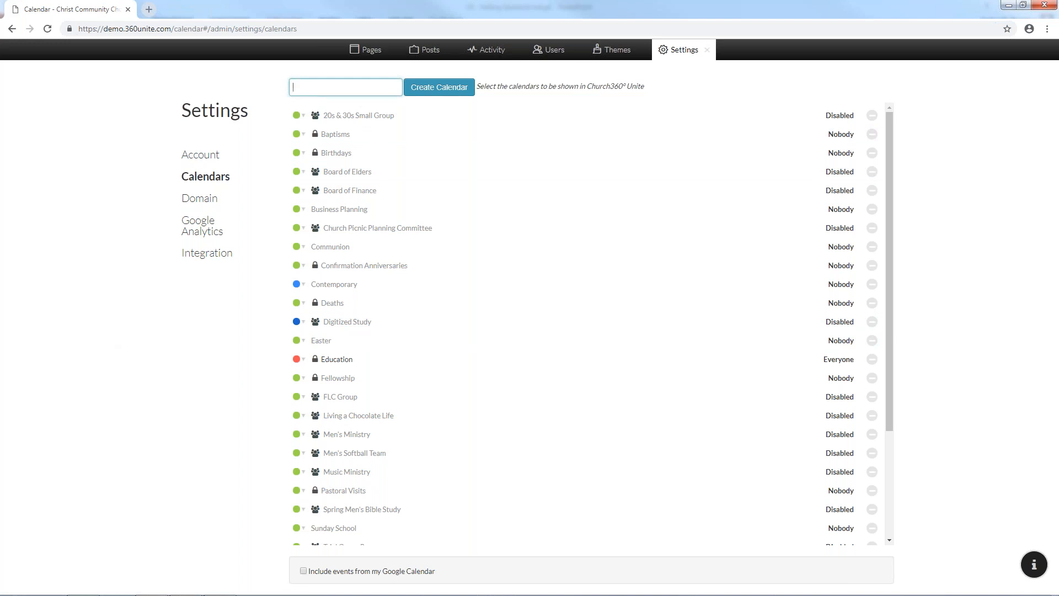
scroll(386, 386, down, 3)
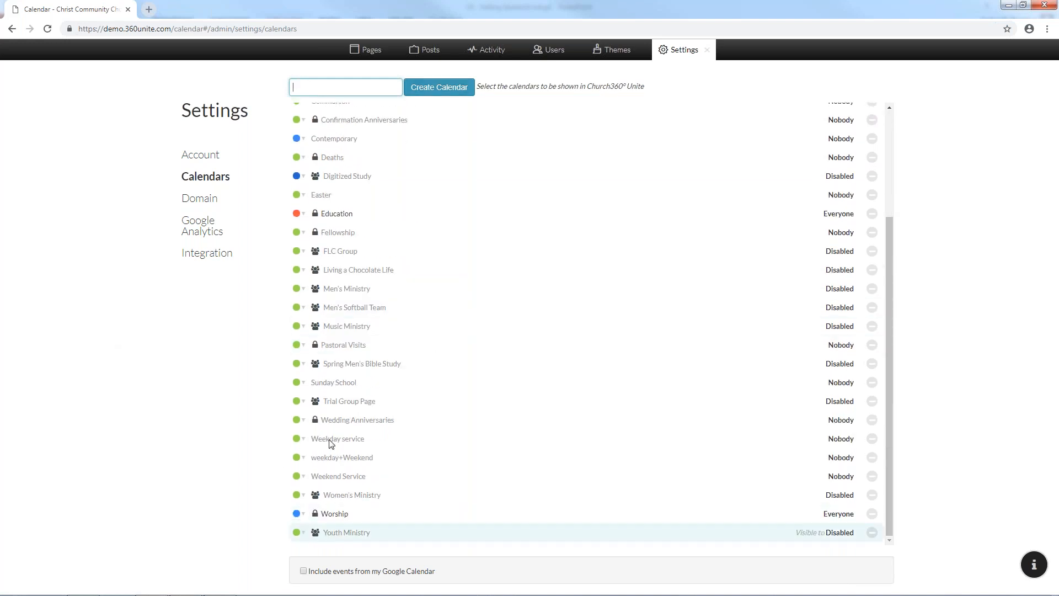
text(Youth Missions)
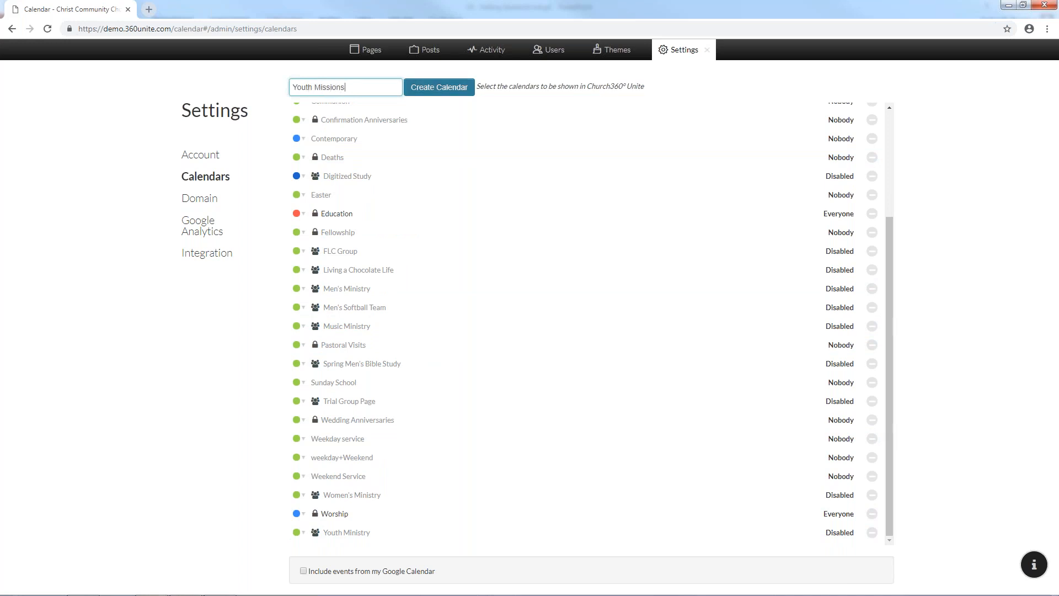
click(441, 93)
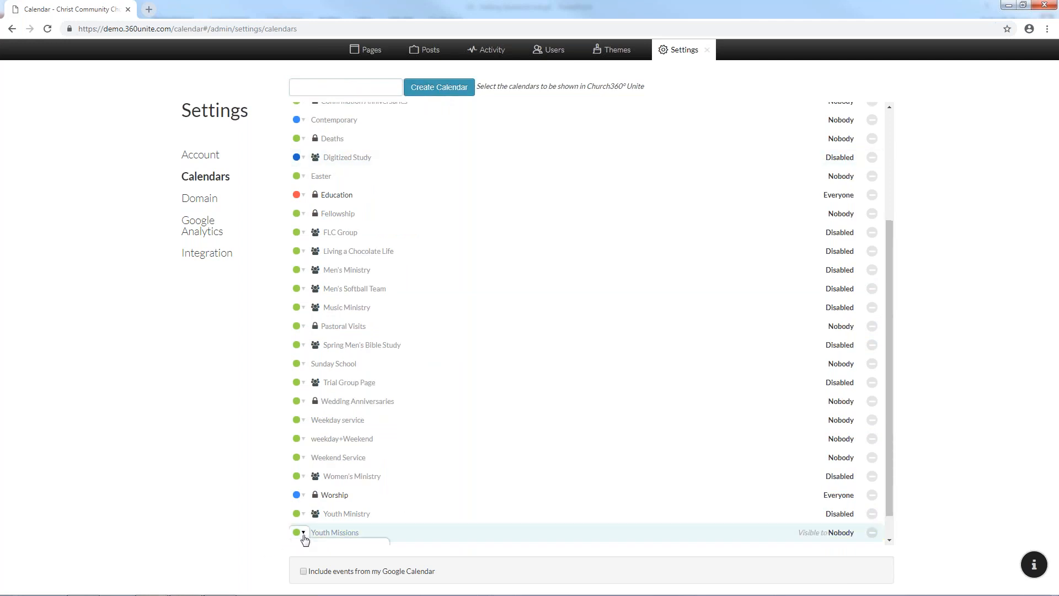
Inspect Youth Missions' colour and visibility options, then view the Domain settings
click(304, 533)
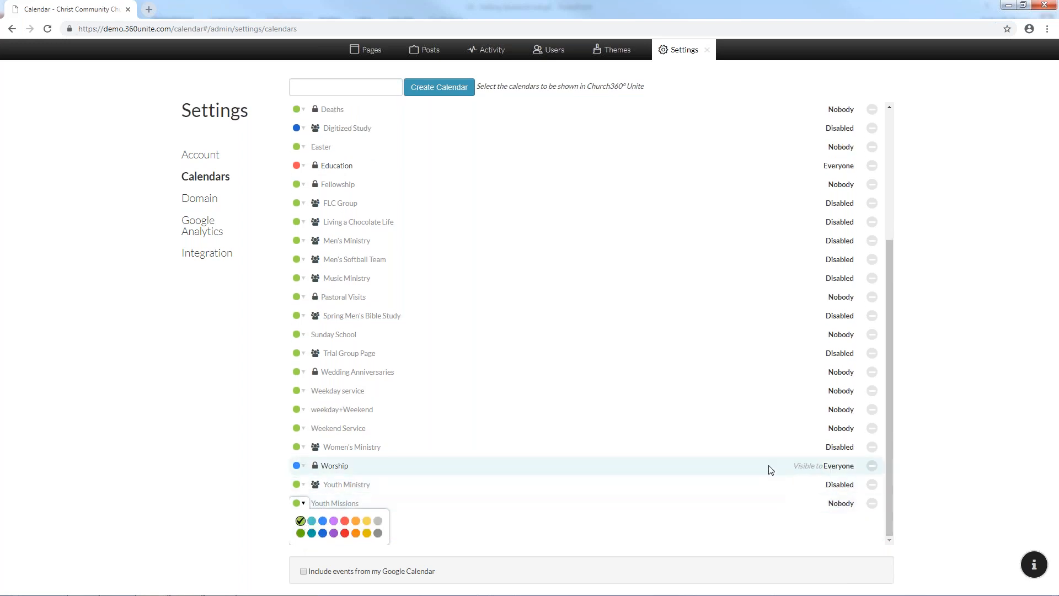
click(800, 503)
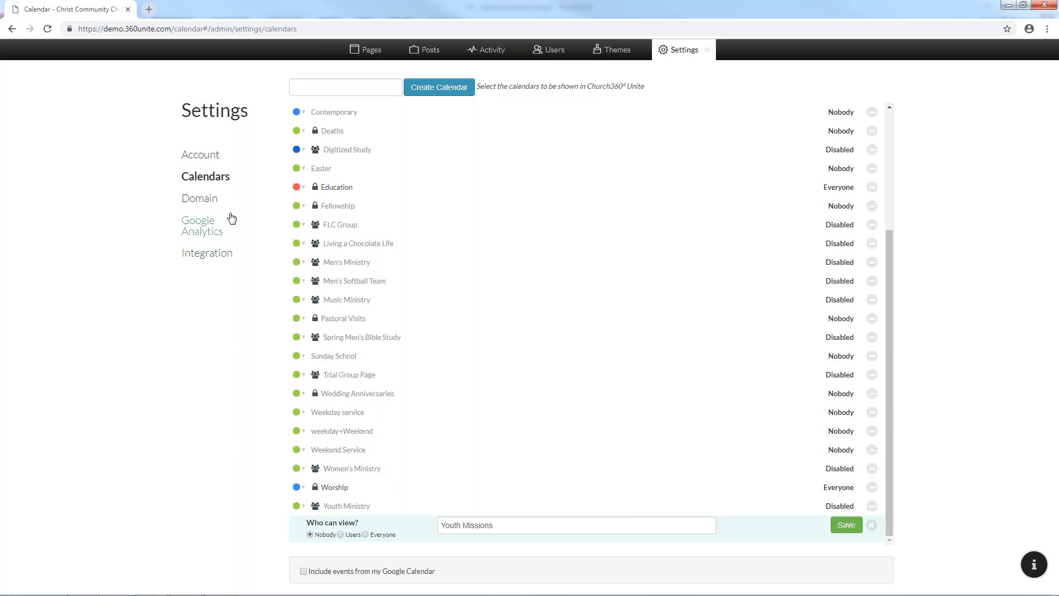
click(217, 208)
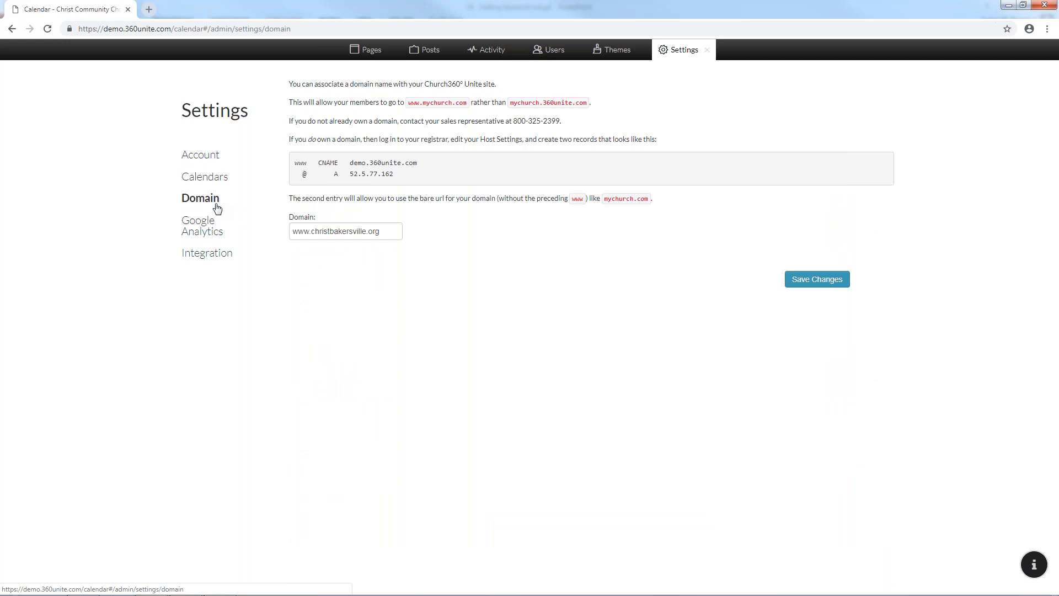
click(707, 50)
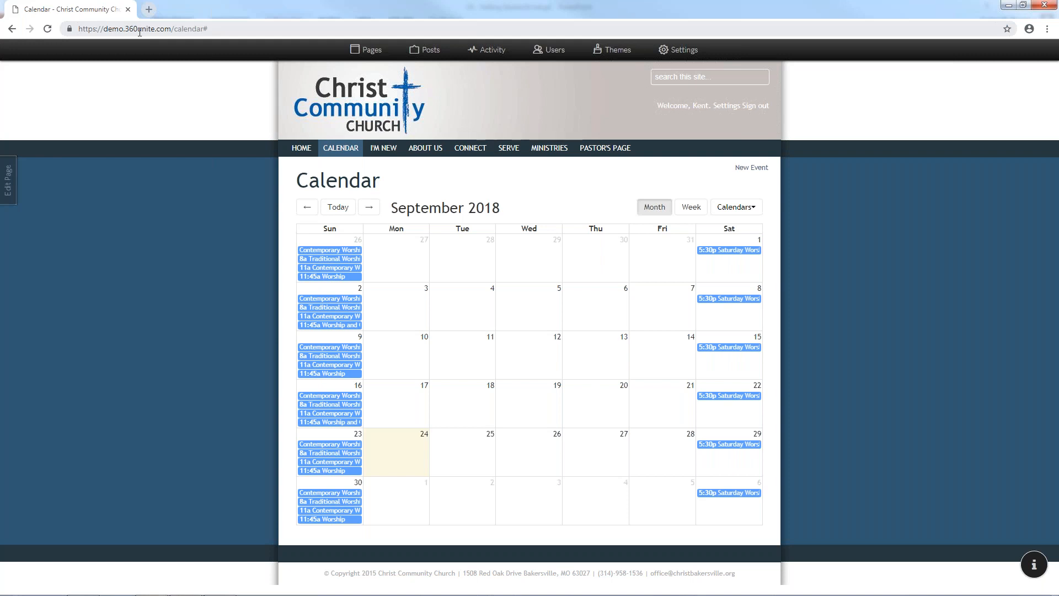
Reopen the site settings on the Account page
click(672, 46)
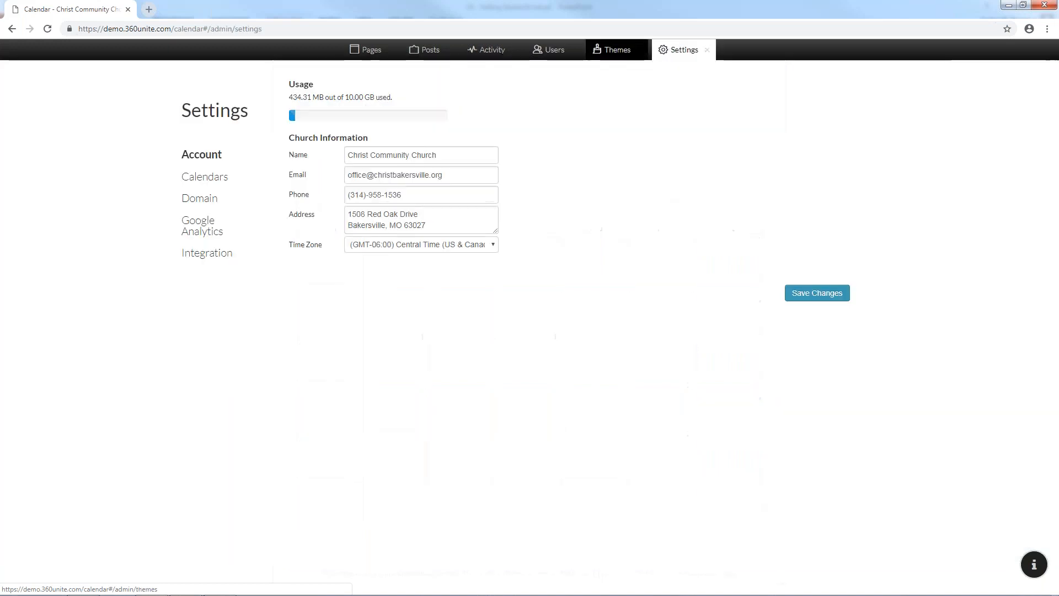
Show the Domain settings with the church's custom domain
click(186, 207)
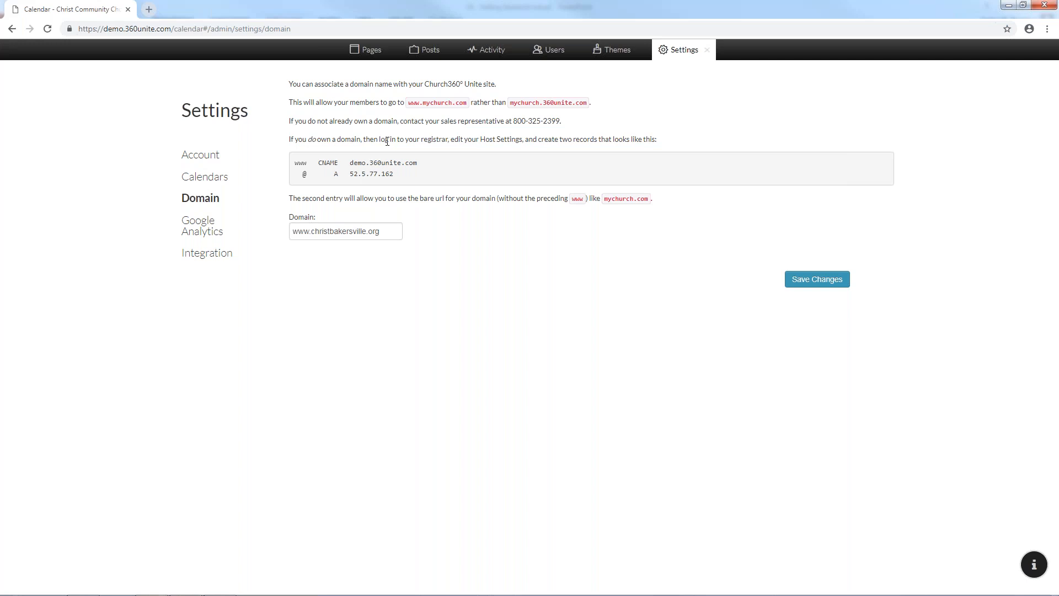
drag(293, 163, 402, 179)
click(312, 165)
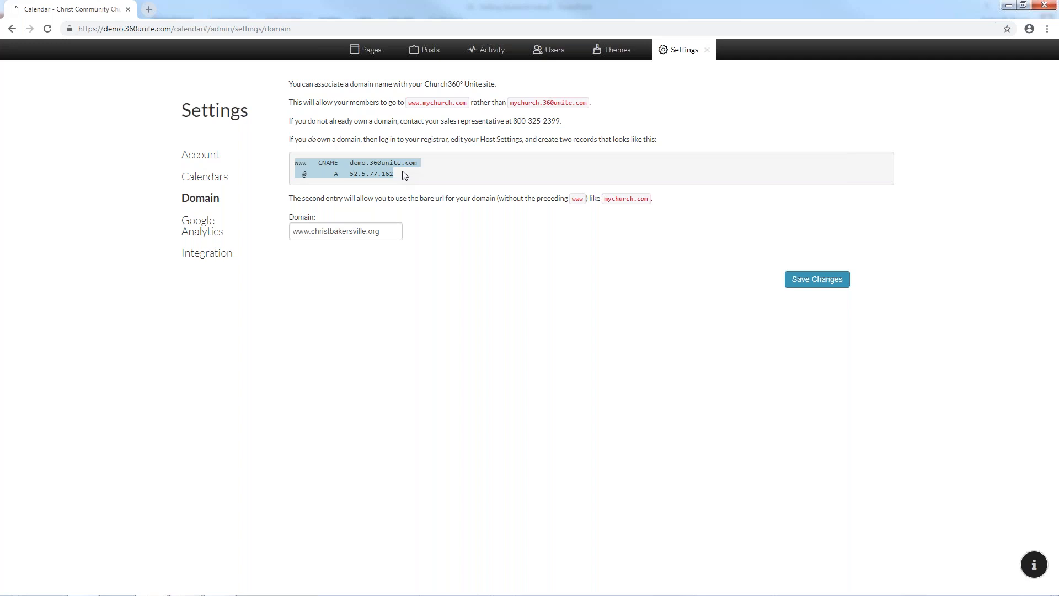
click(371, 171)
drag(351, 164, 425, 167)
drag(350, 164, 365, 165)
click(365, 165)
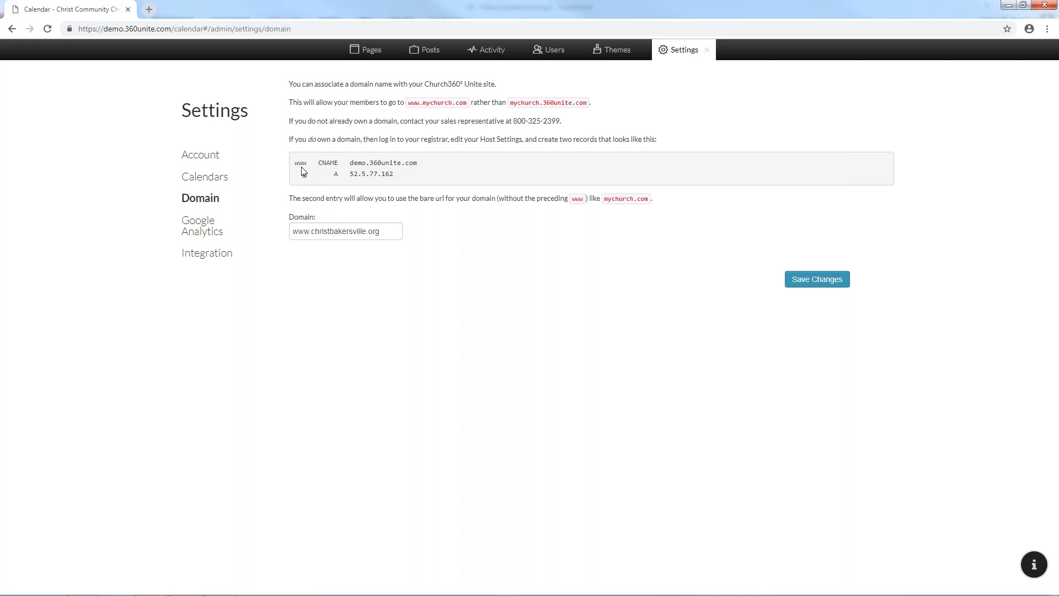
drag(297, 161, 415, 181)
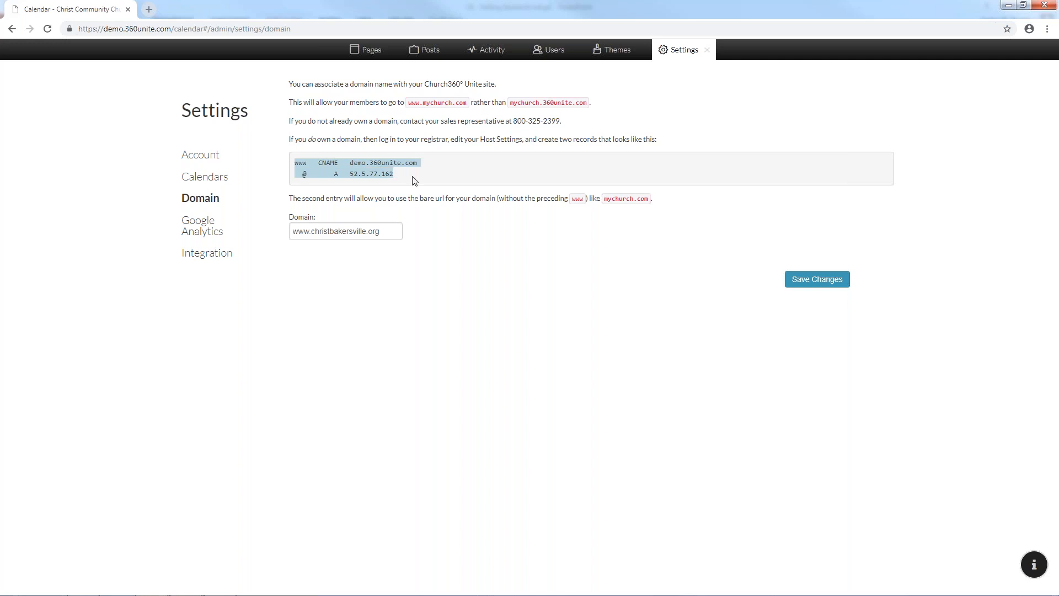
click(414, 181)
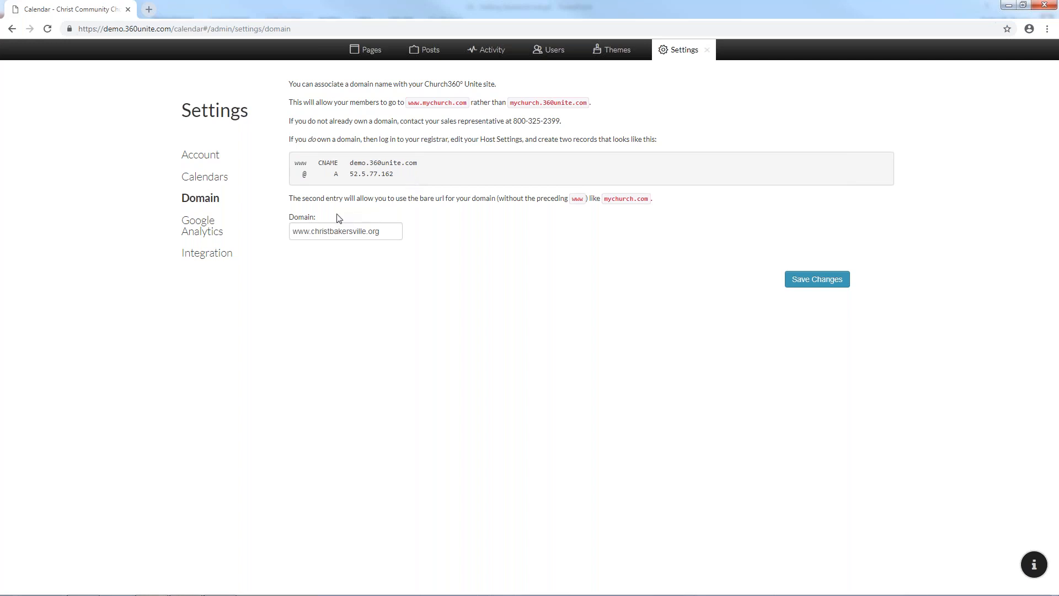
Select the domain name field, then switch to the Google Analytics settings
triple_click(306, 230)
click(384, 231)
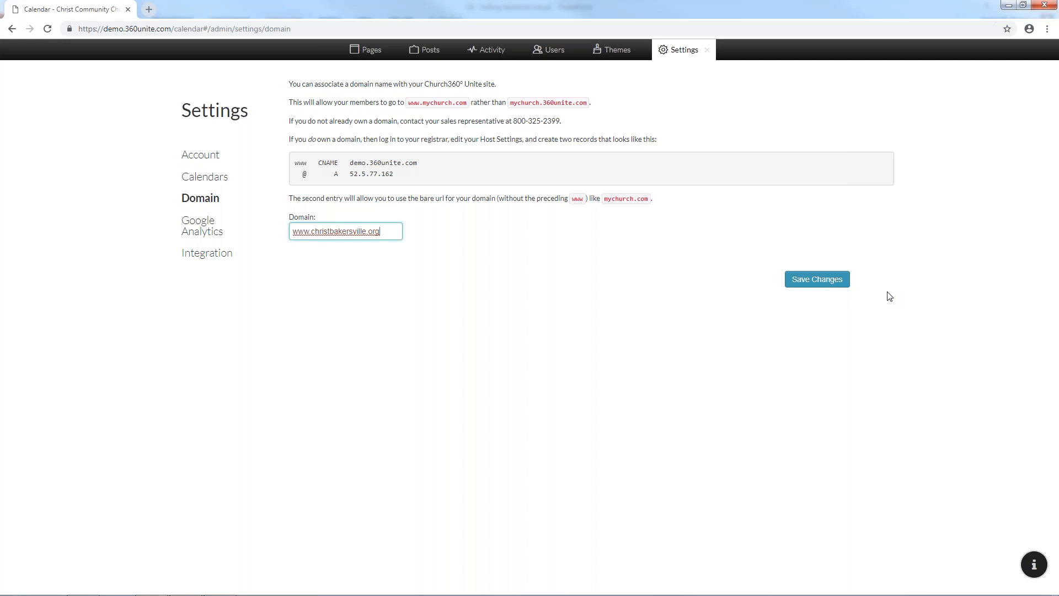
click(230, 231)
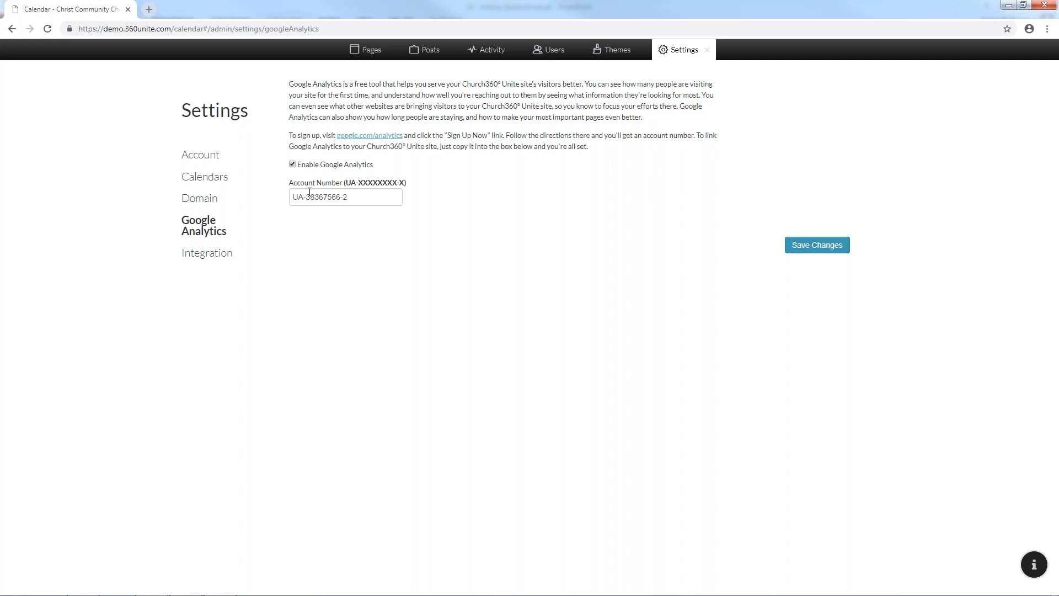
click(304, 192)
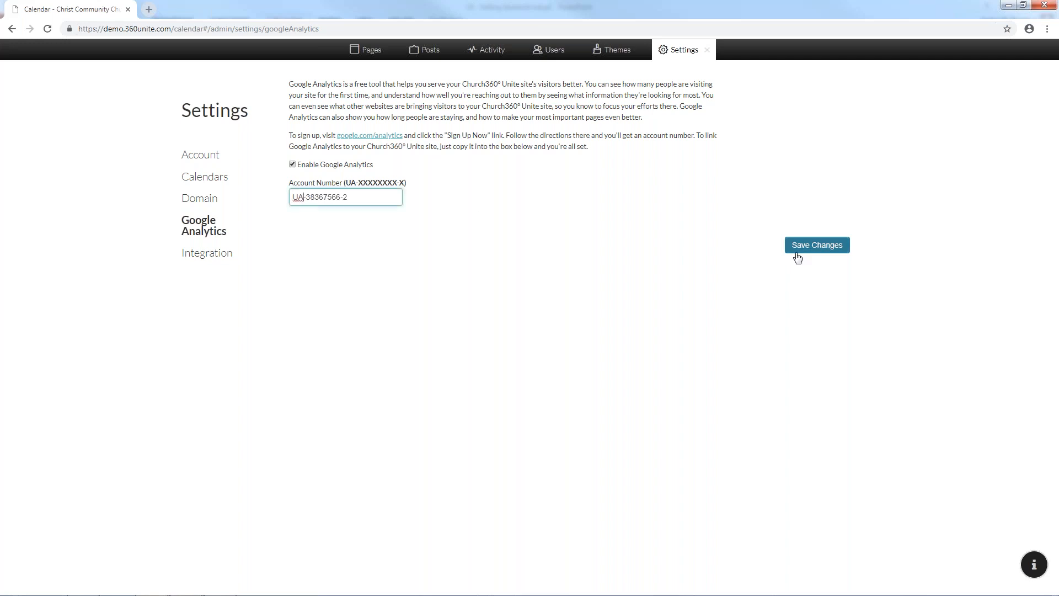
click(219, 252)
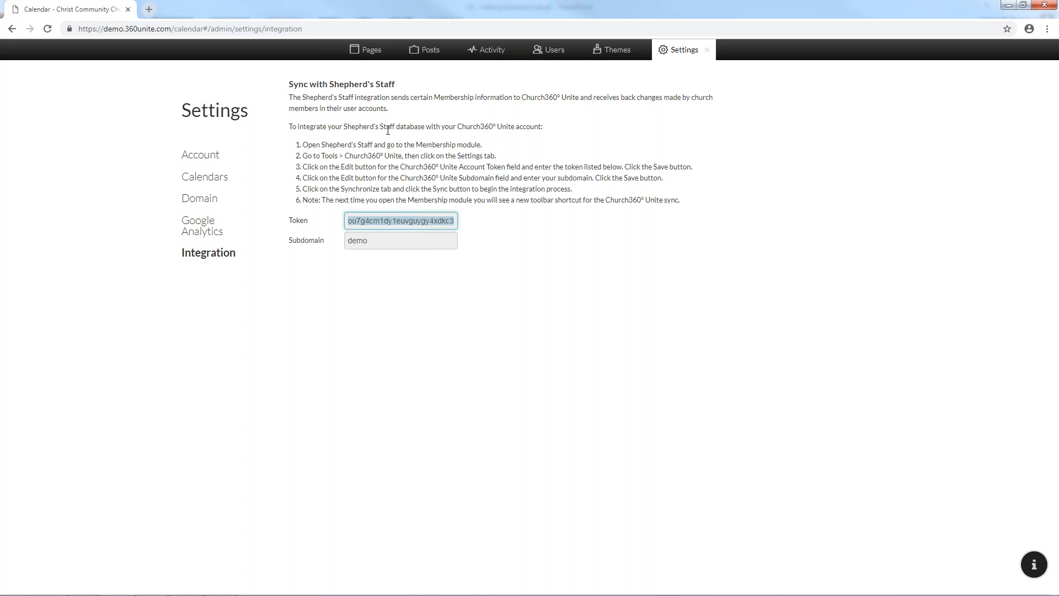
Close the settings panel and go to the church home page
click(709, 53)
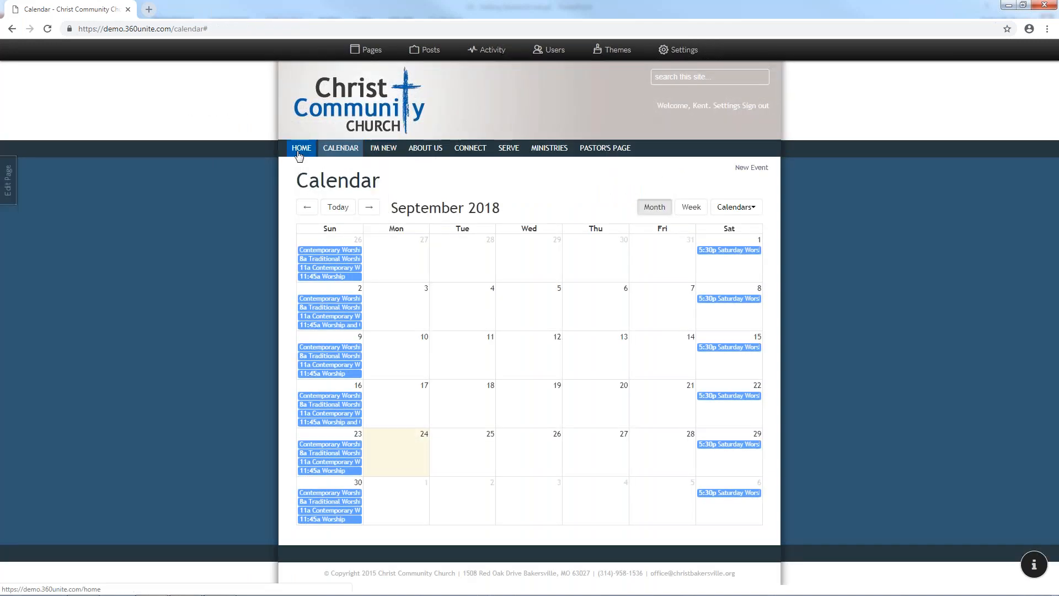
click(300, 150)
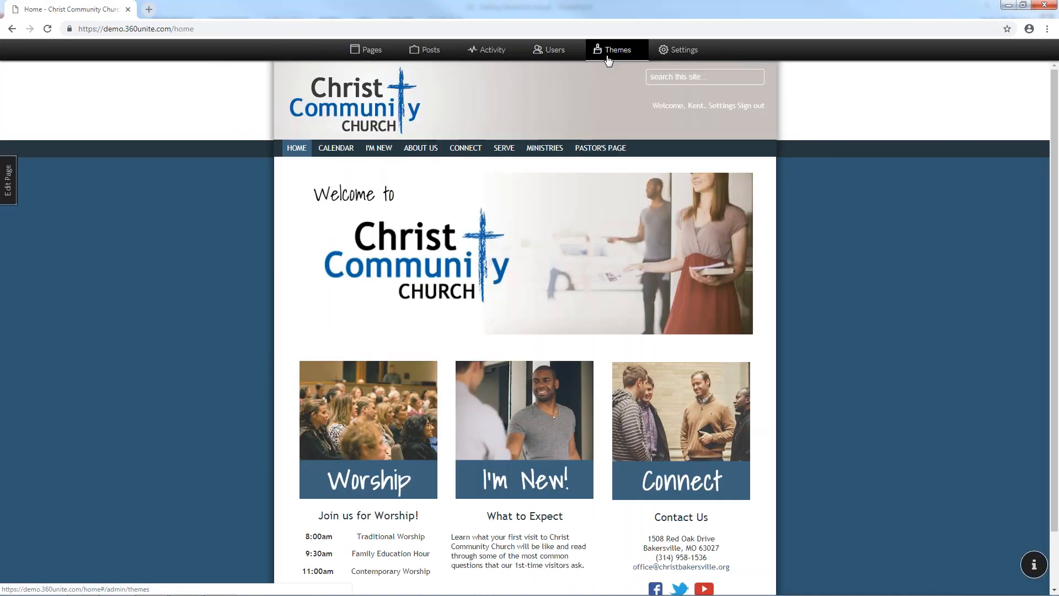
From the church home page, bring up the Material theme's eleven colour presets in Themes
click(608, 51)
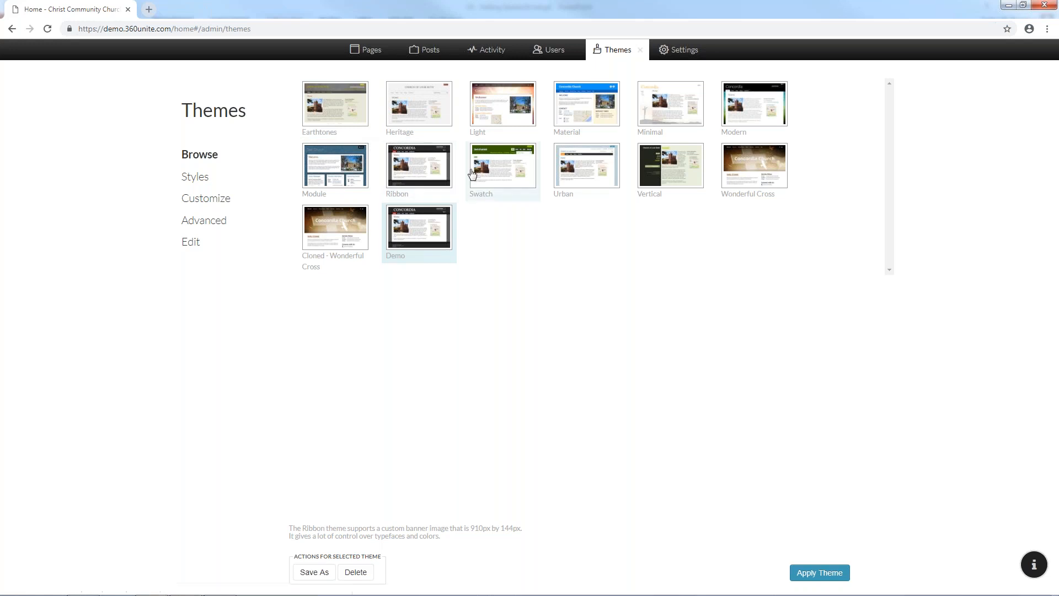
click(555, 117)
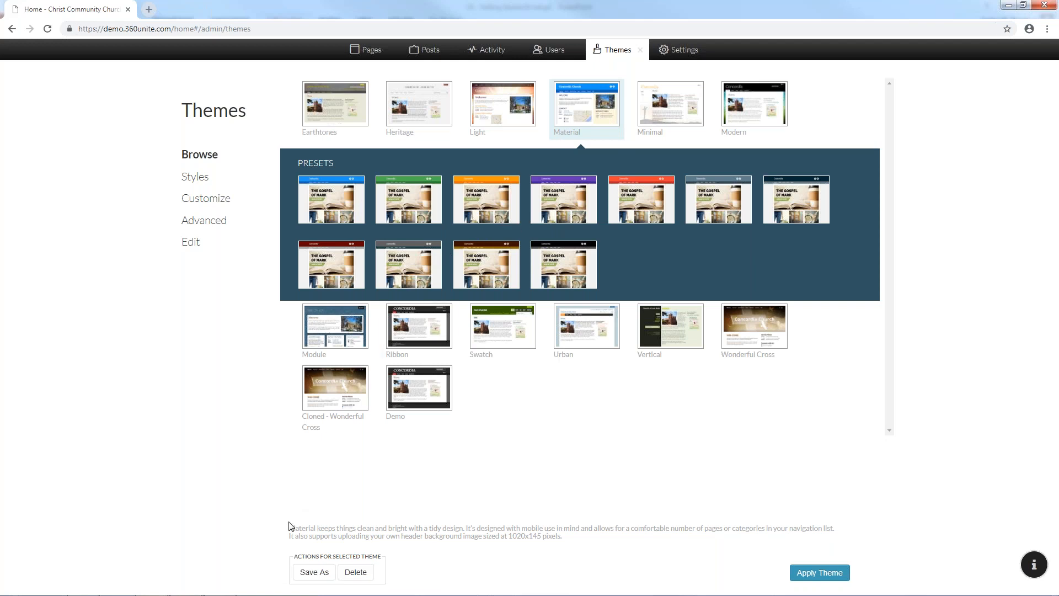
Zoom the browser page to 150% while reading the Material theme description
drag(290, 525, 324, 534)
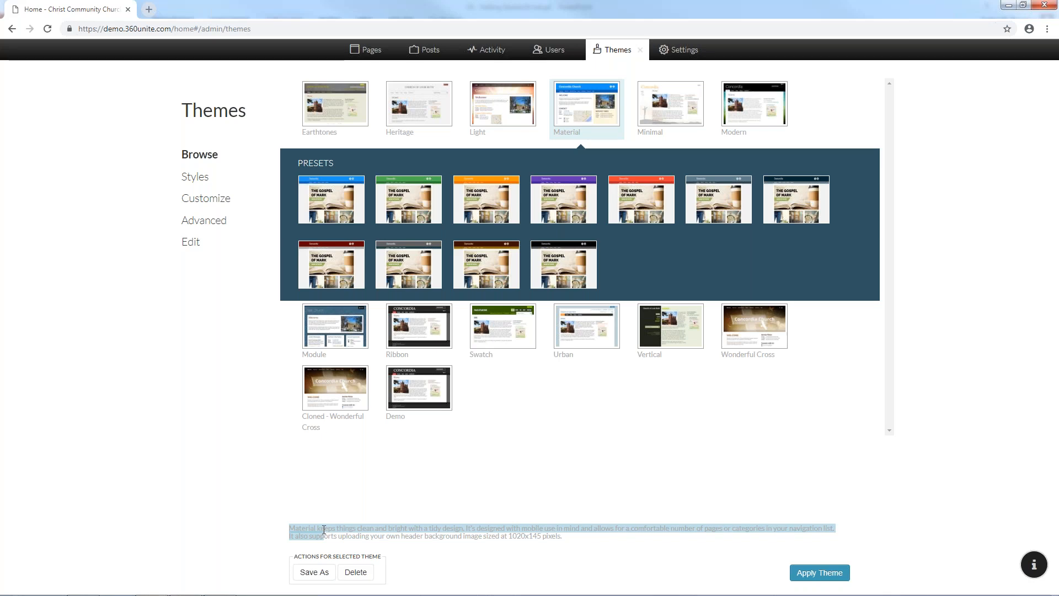
drag(323, 519, 324, 528)
click(326, 530)
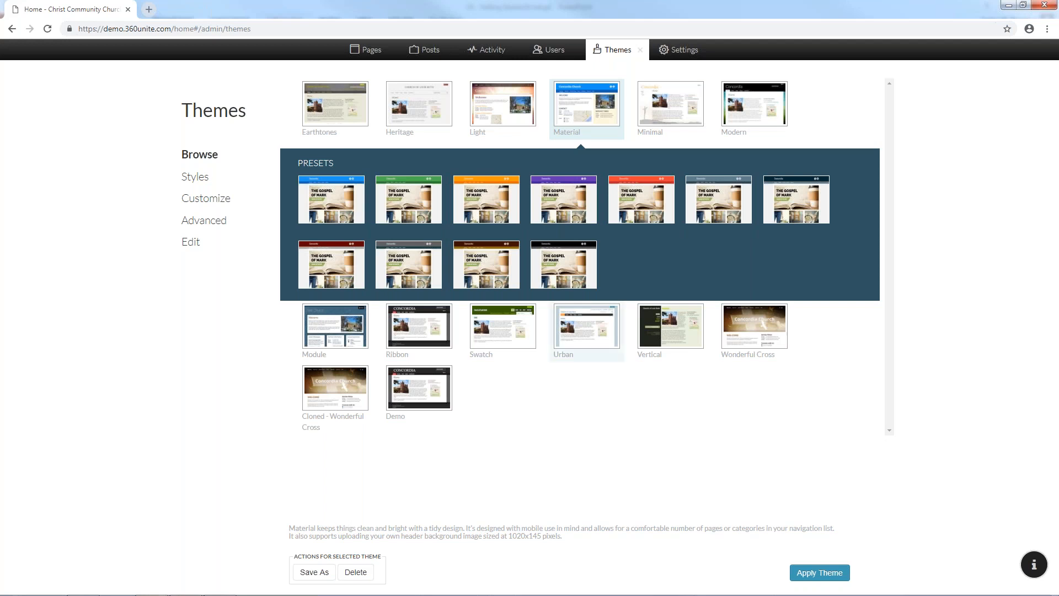
click(1047, 29)
click(1016, 134)
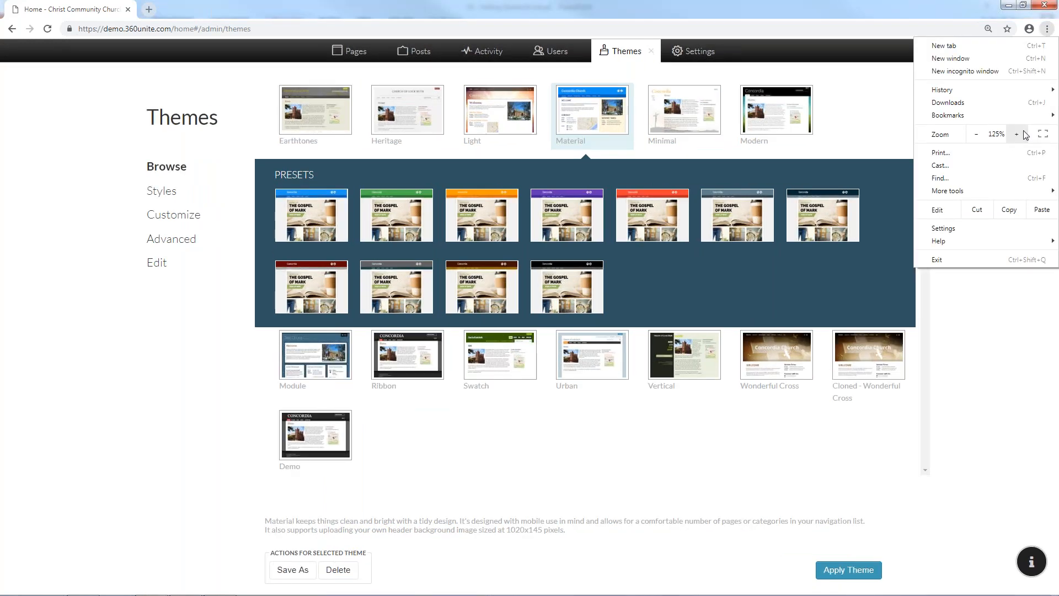
click(1021, 134)
click(1047, 30)
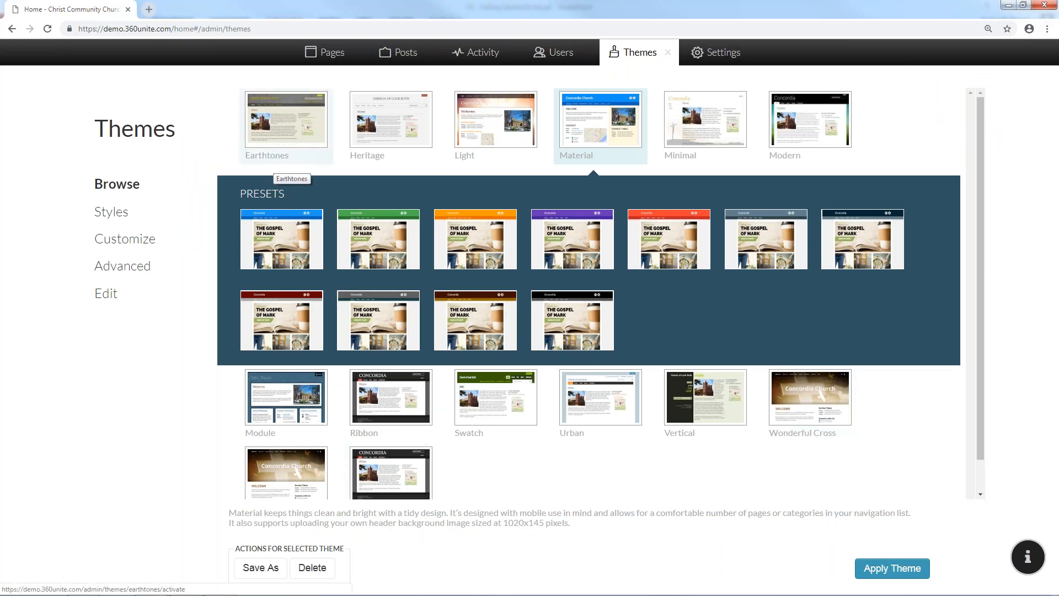
drag(245, 513, 594, 517)
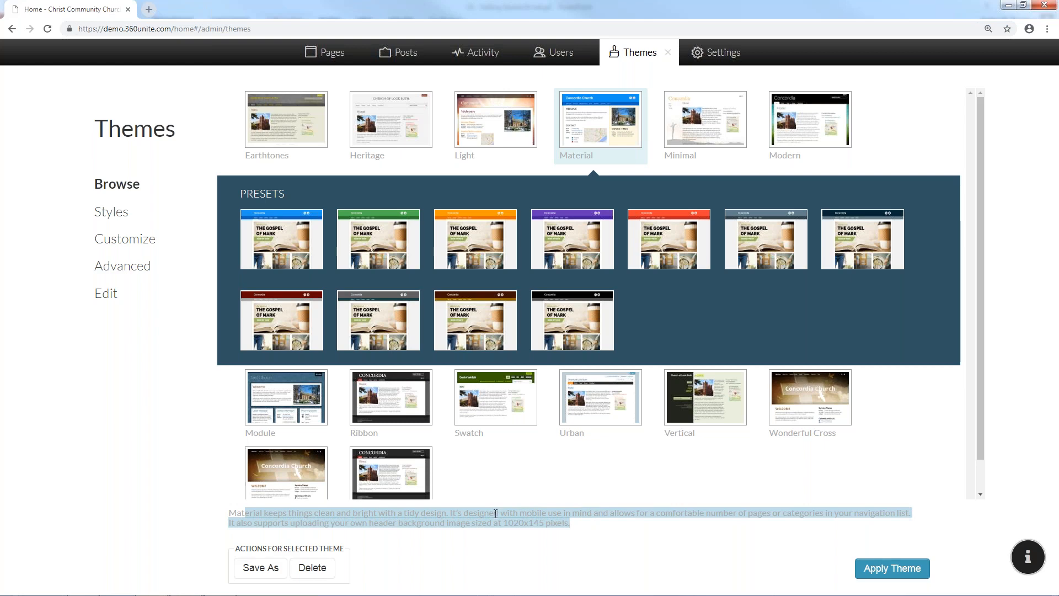
click(567, 534)
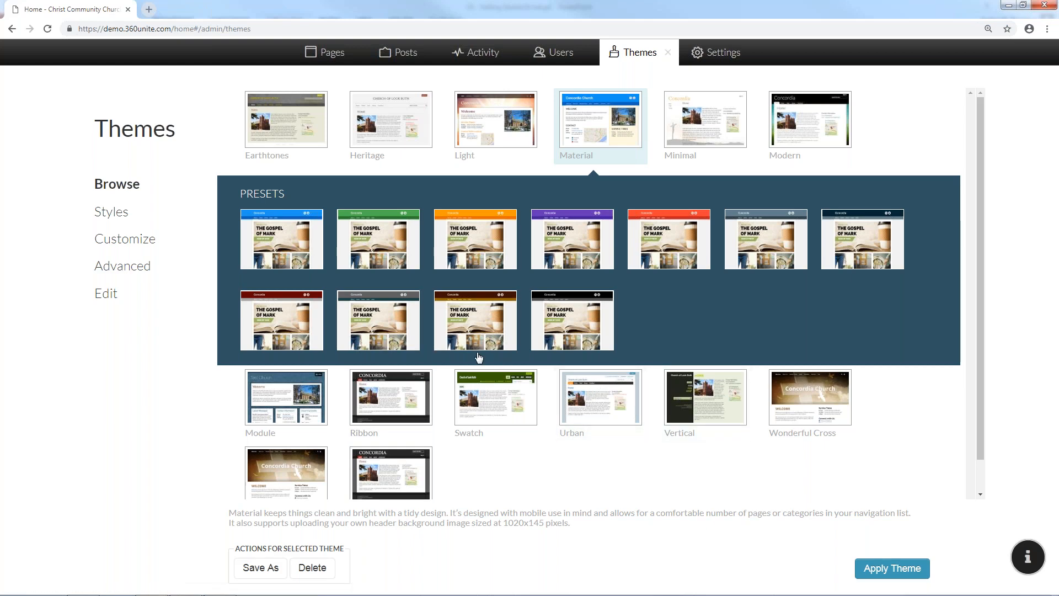
Apply the grey Material preset and view the homepage in it
click(372, 334)
click(890, 574)
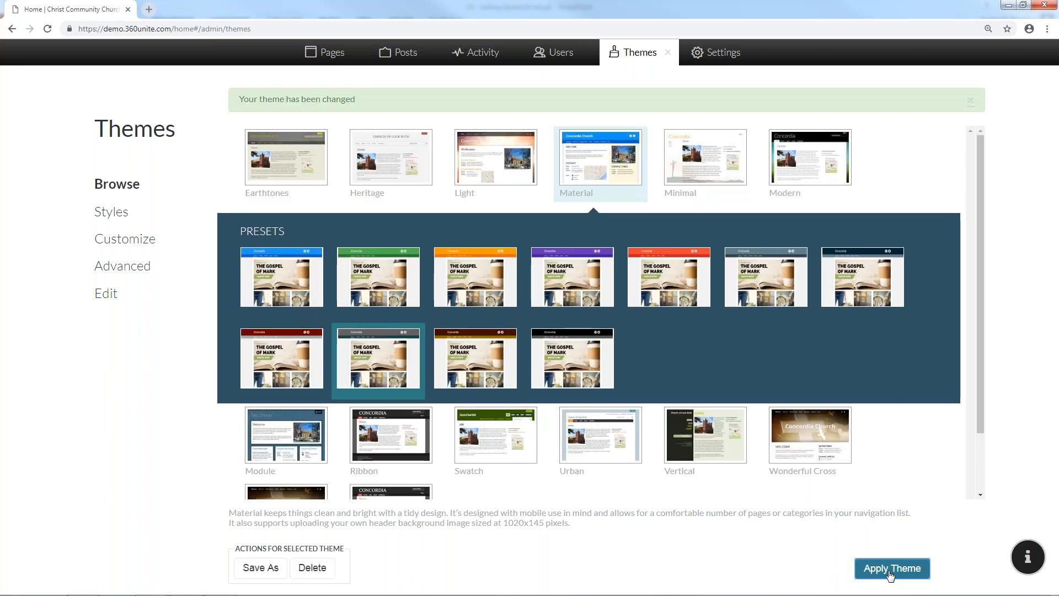
click(668, 55)
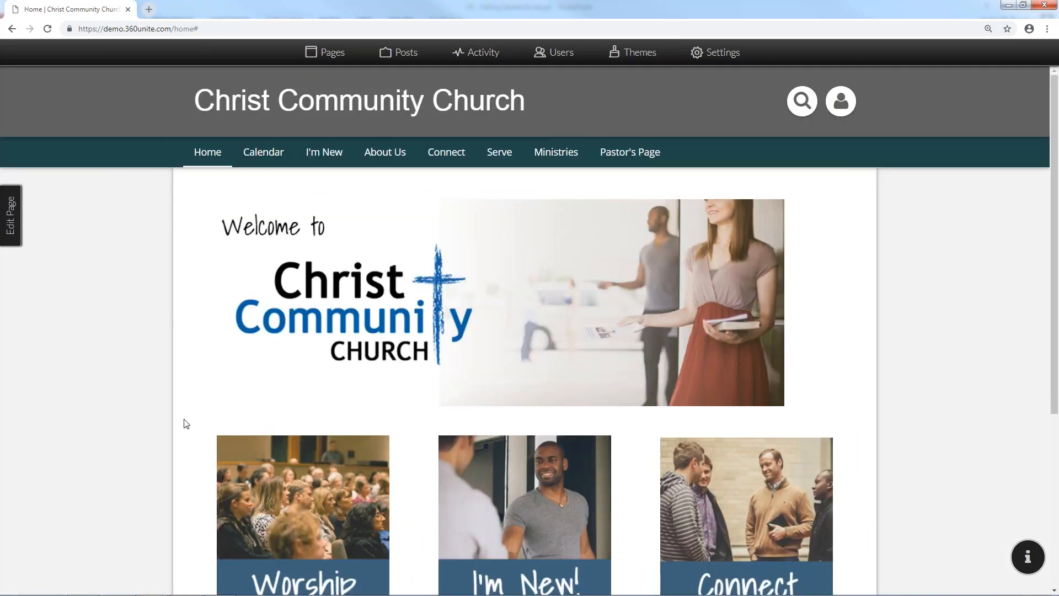
Switch the church site back to the Demo theme and check the result
scroll(187, 529, down, 4)
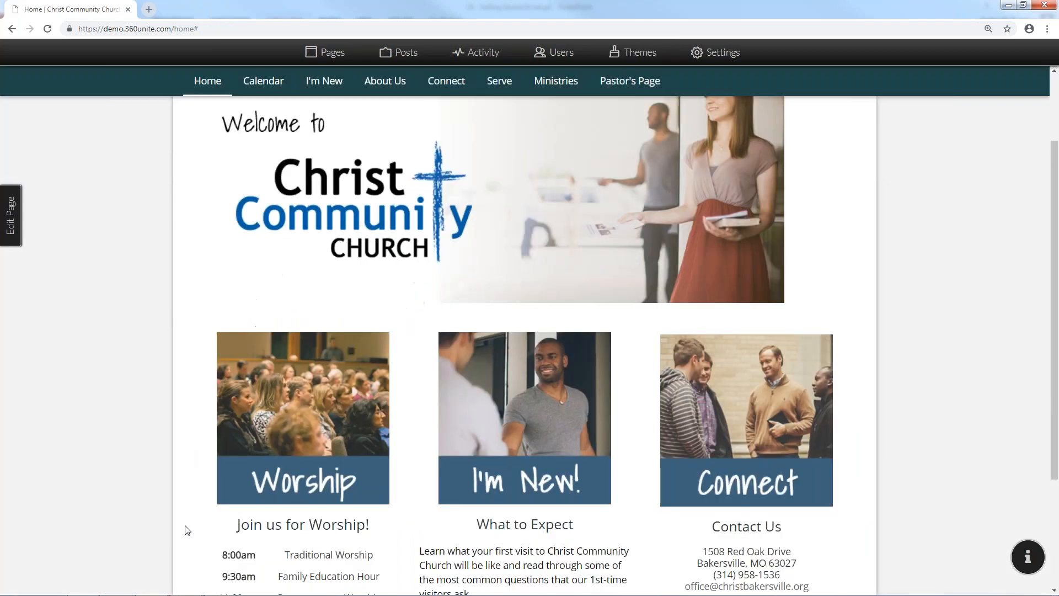
scroll(198, 504, up, 4)
click(635, 55)
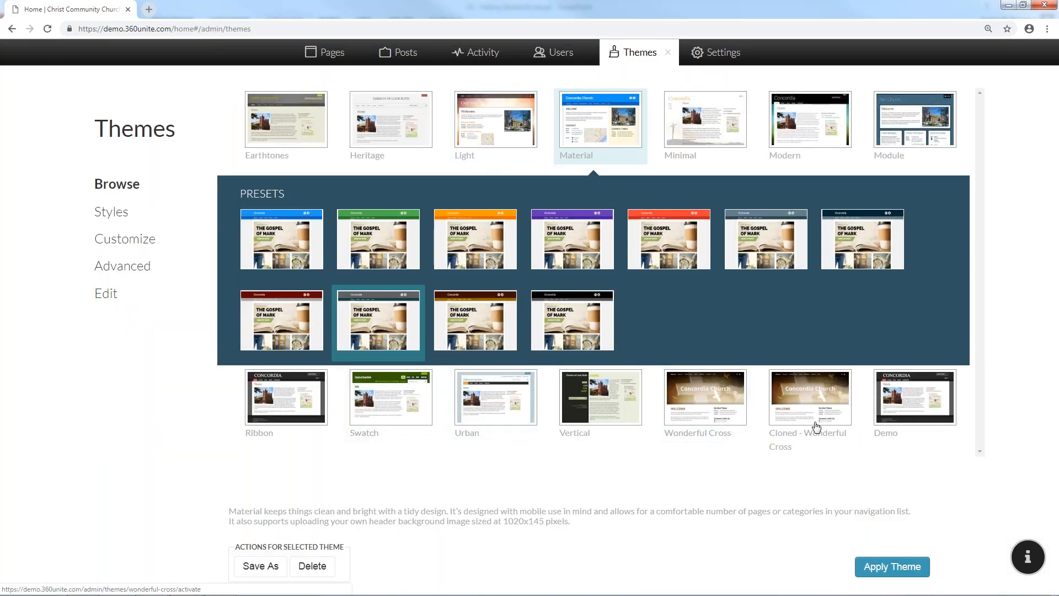
click(909, 405)
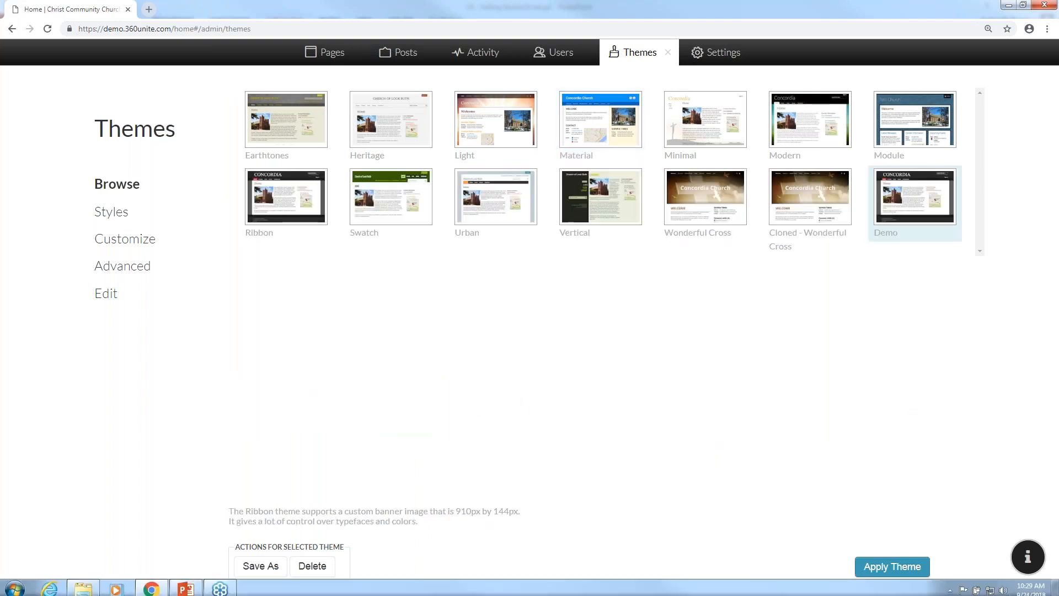
click(890, 565)
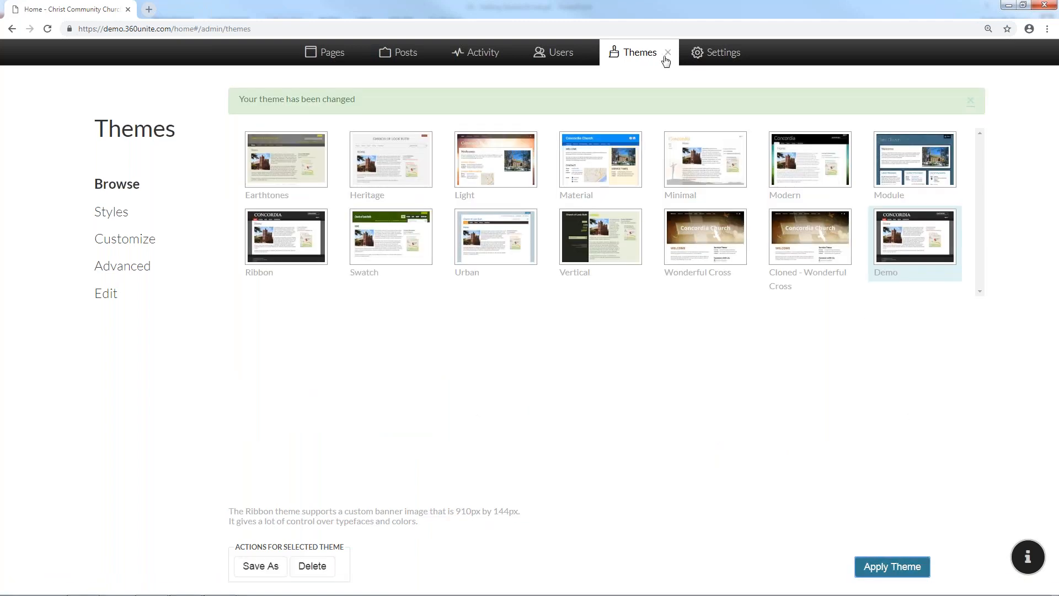
click(668, 53)
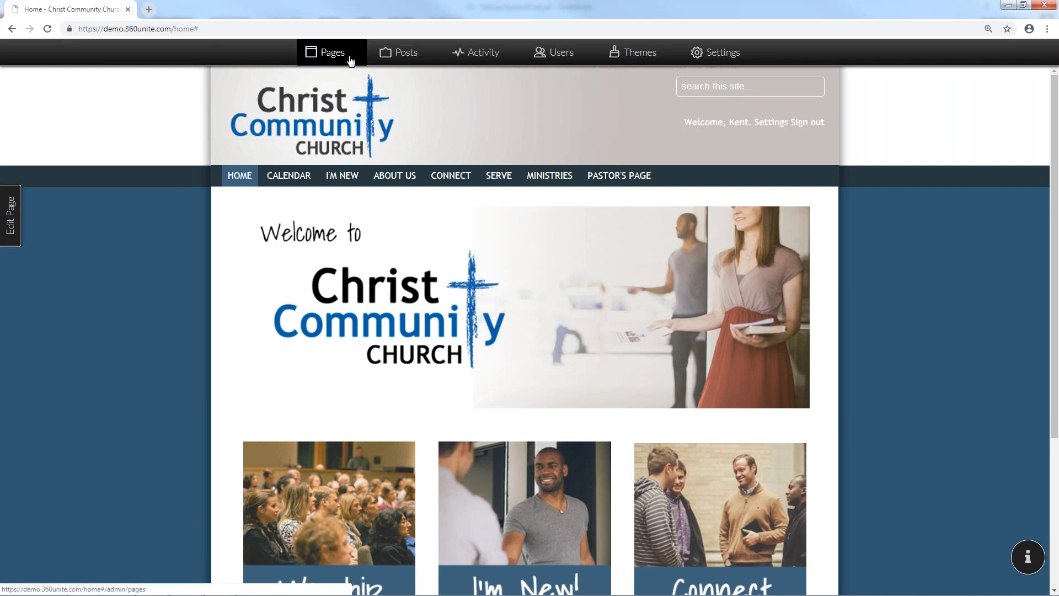
Reopen the theme browser and select the Minimal theme
click(612, 63)
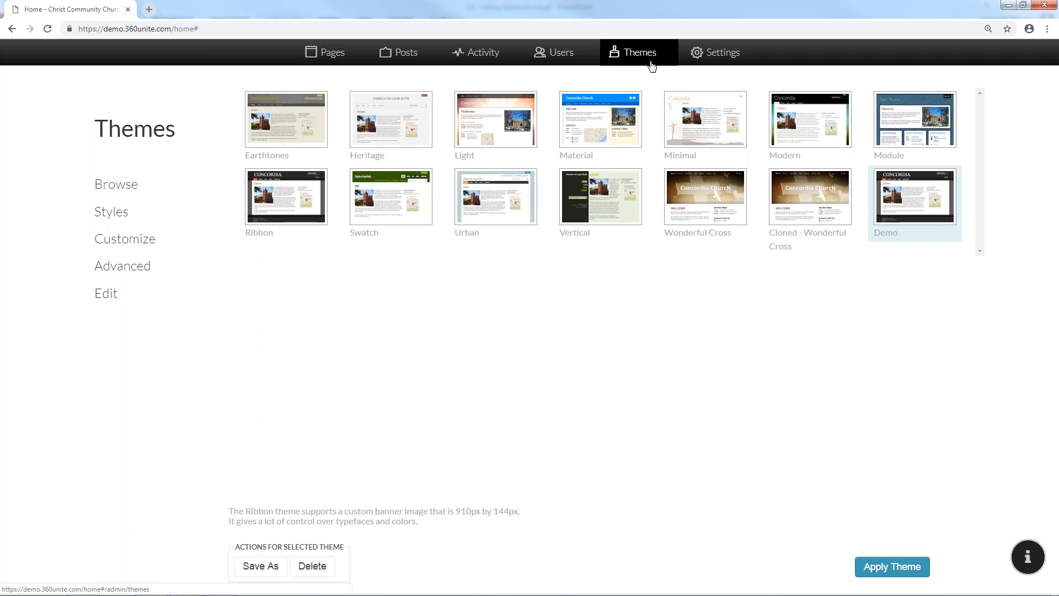
click(669, 53)
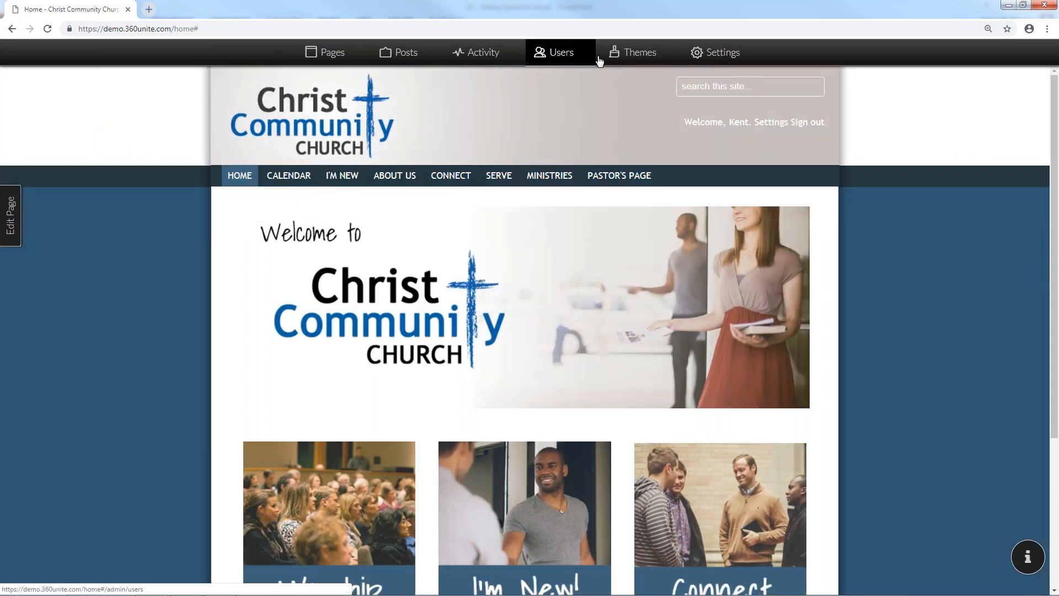
click(632, 51)
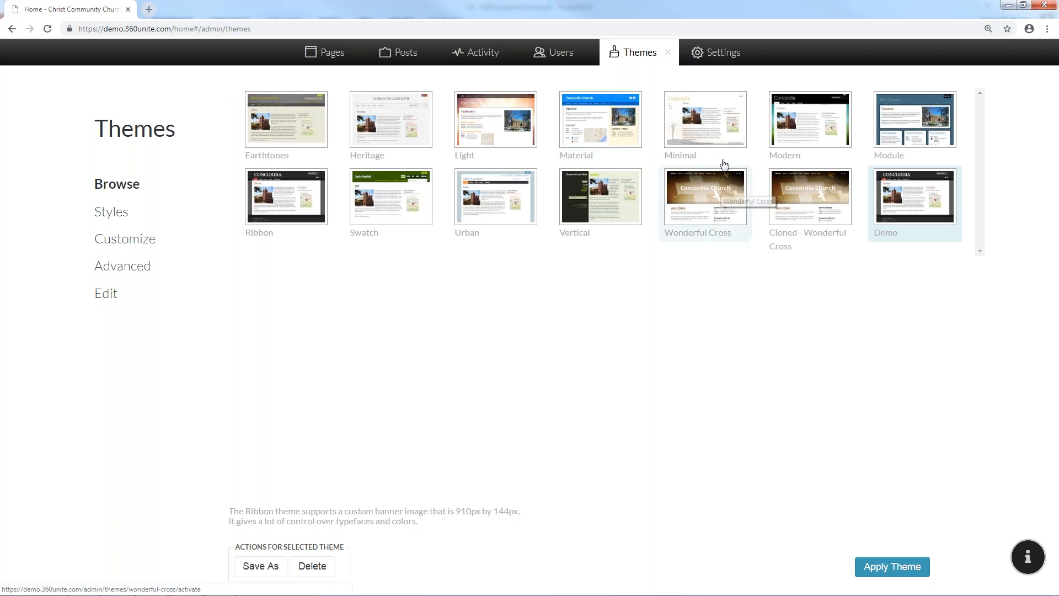
click(719, 143)
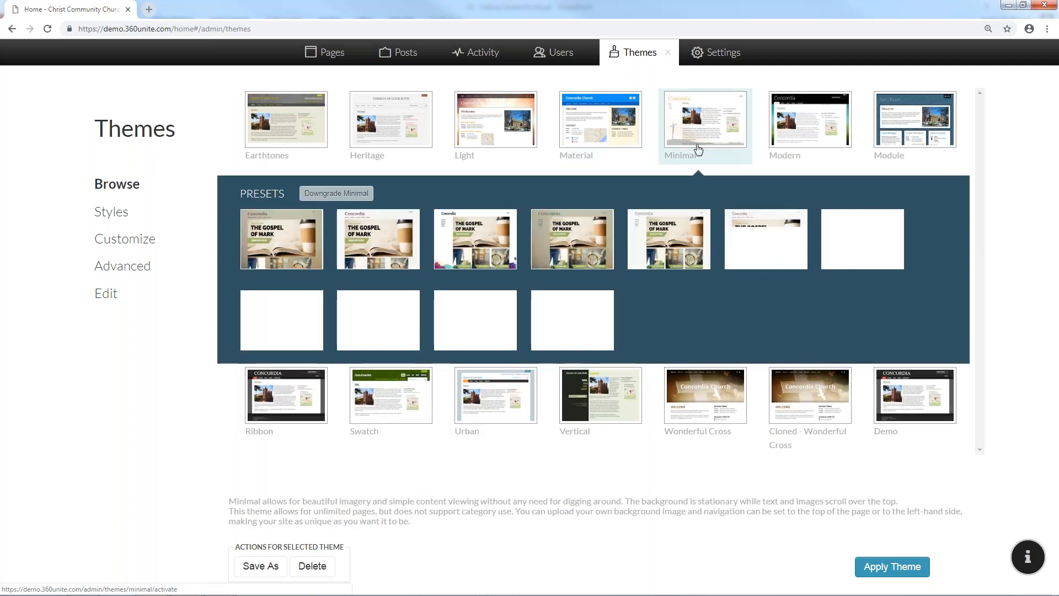
Apply the Minimal theme with its third preset and preview the site
click(898, 568)
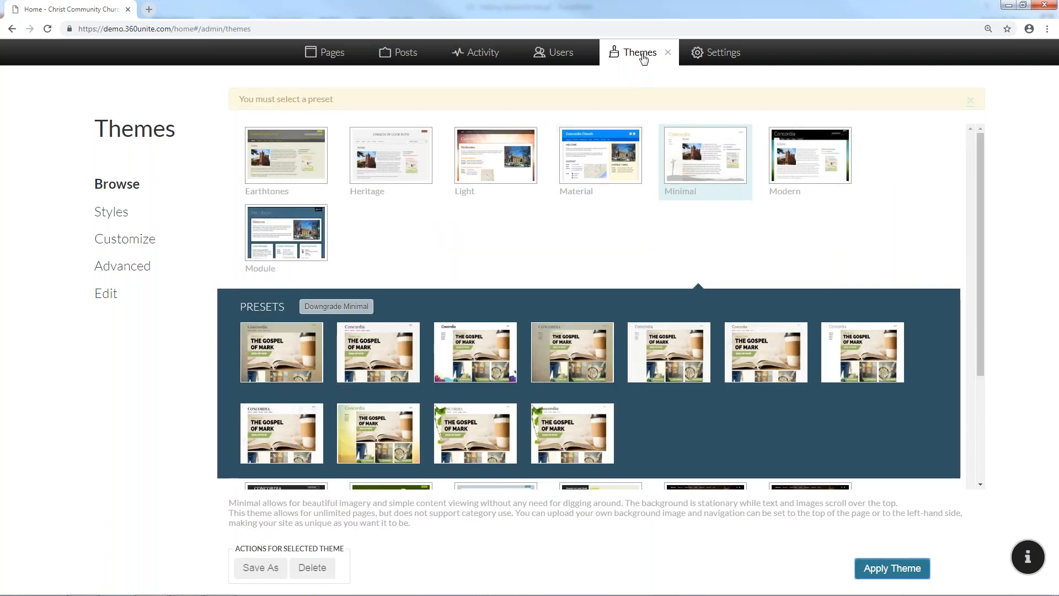
click(492, 351)
click(875, 568)
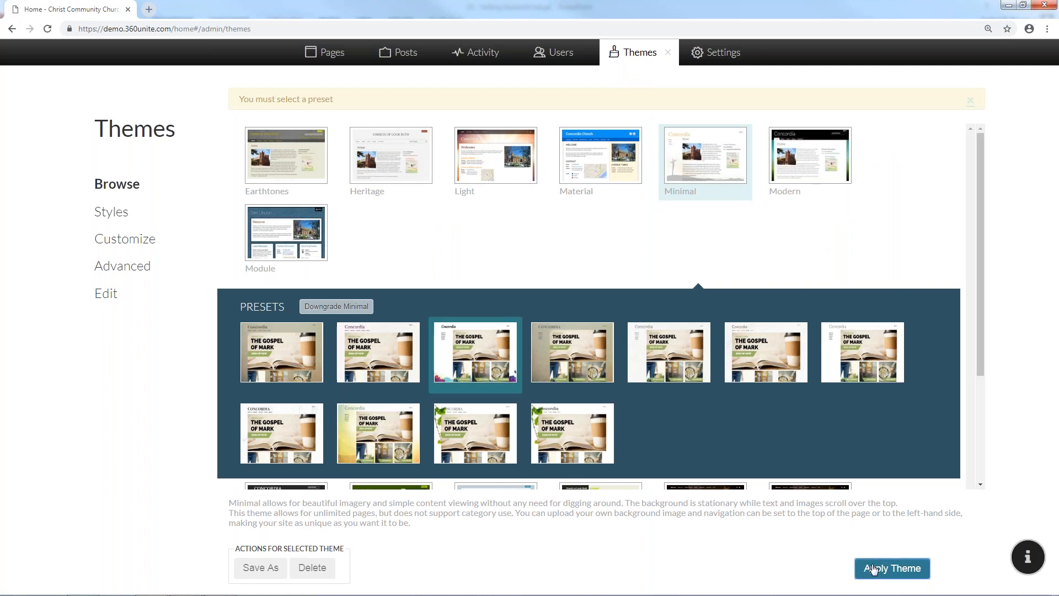
click(667, 55)
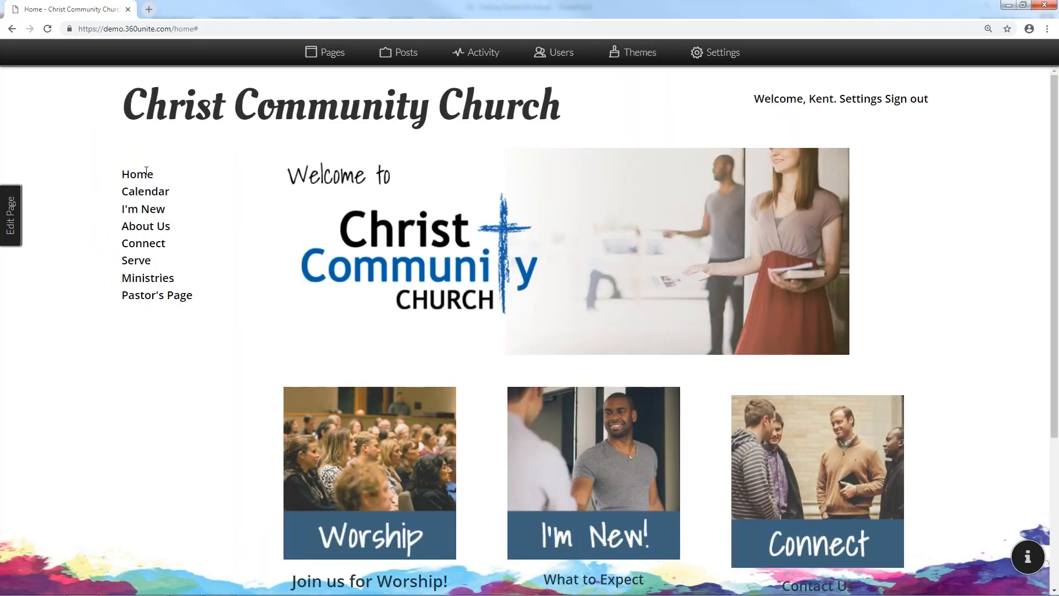
Reapply the Demo theme and return to the homepage
click(618, 54)
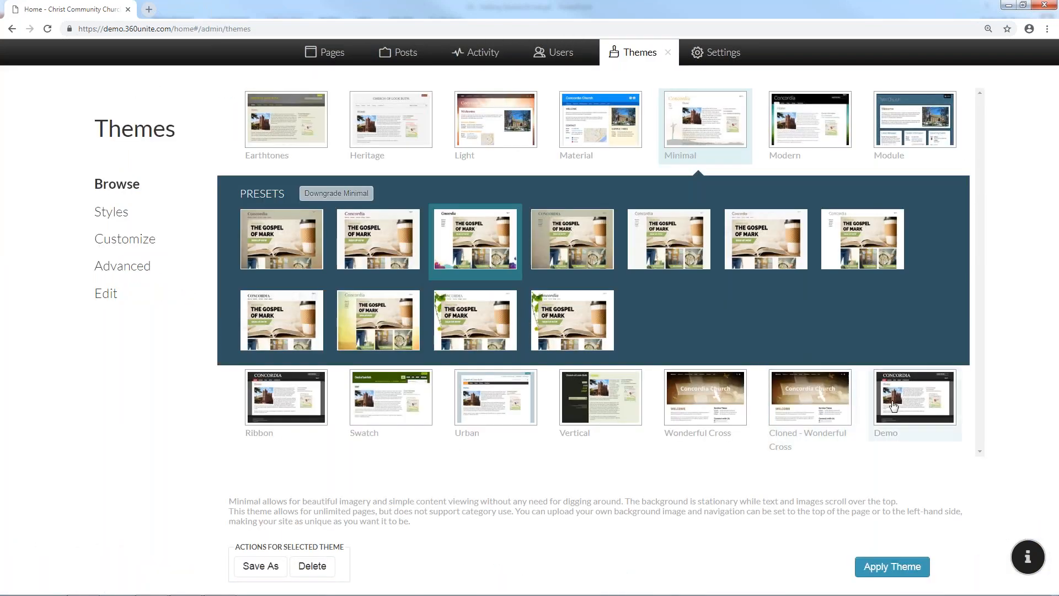
click(880, 568)
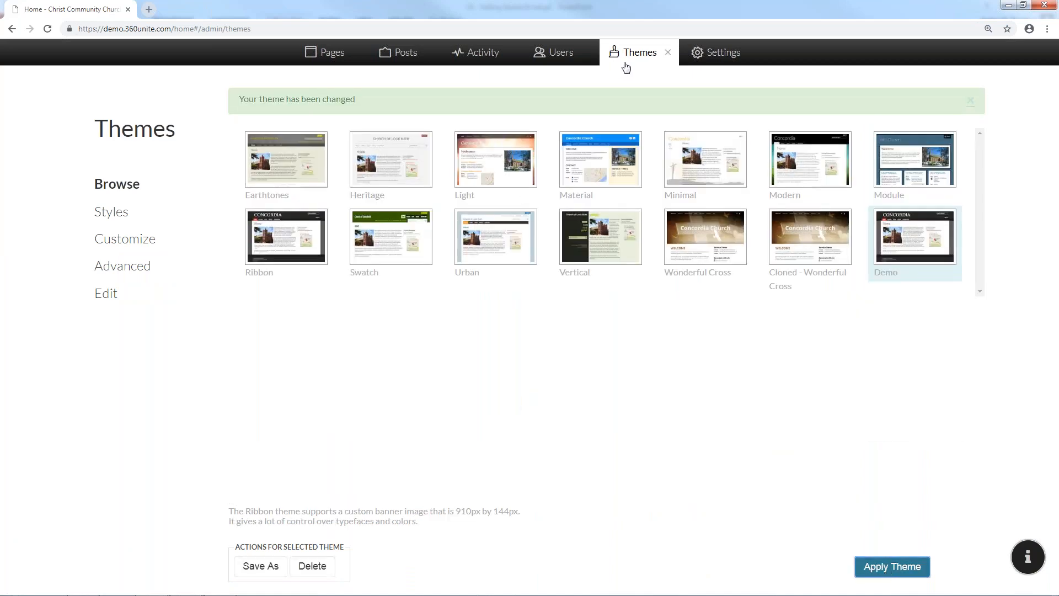
click(668, 53)
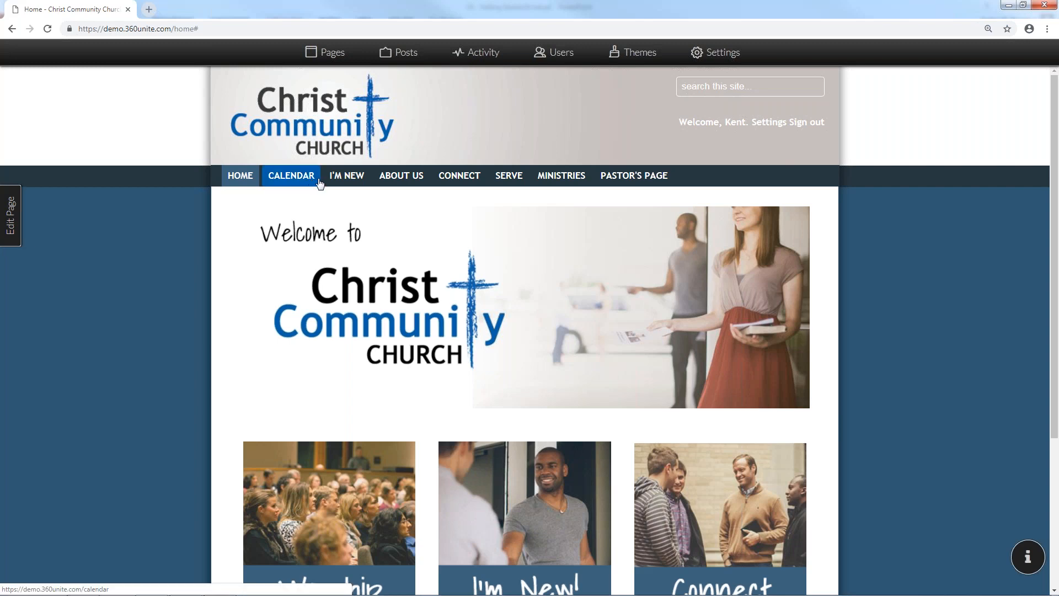
mouse_move(367, 180)
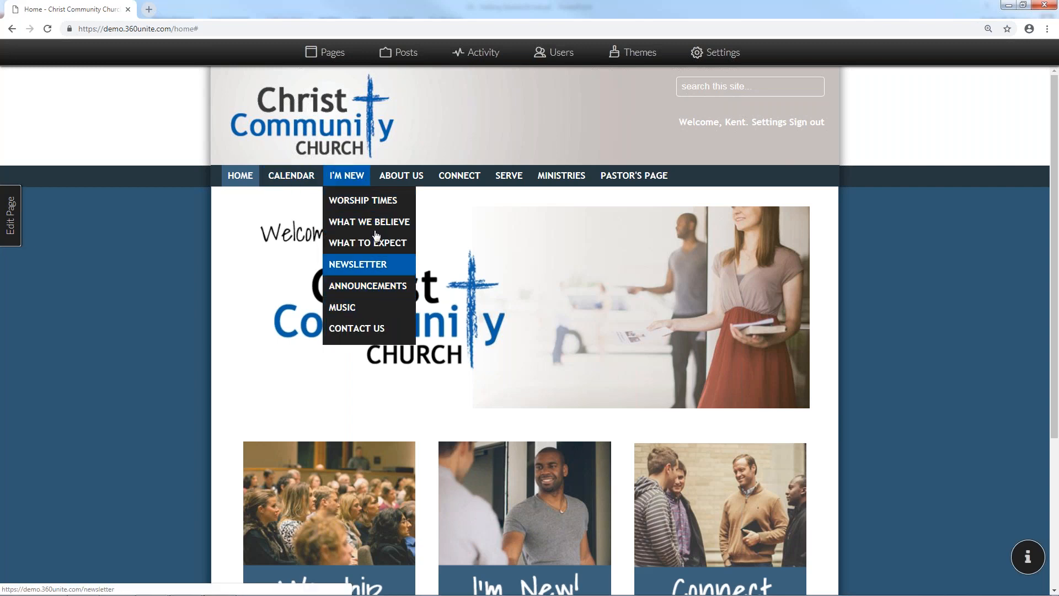
mouse_move(404, 177)
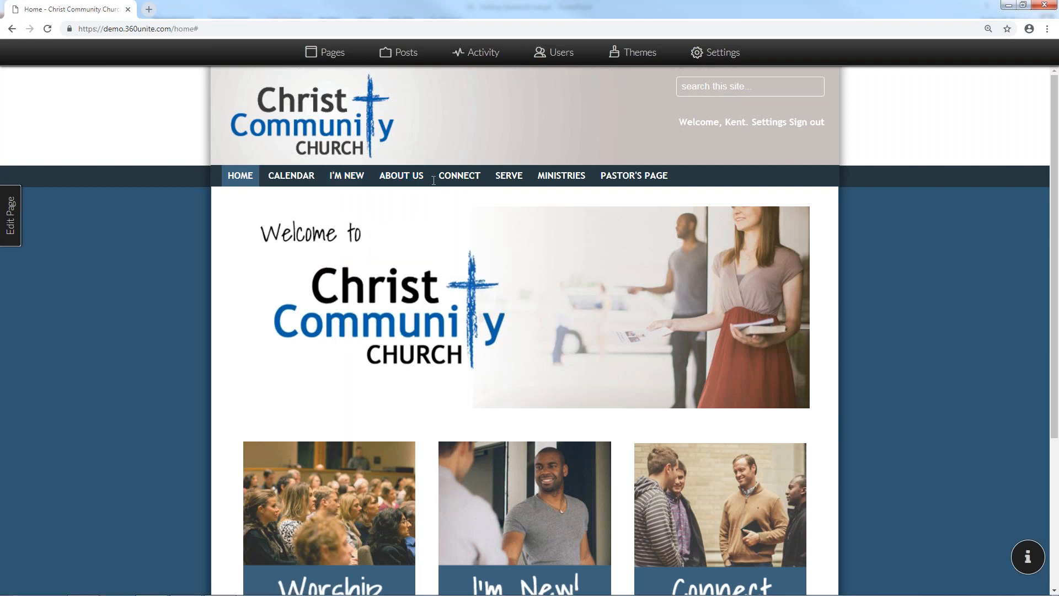
mouse_move(443, 176)
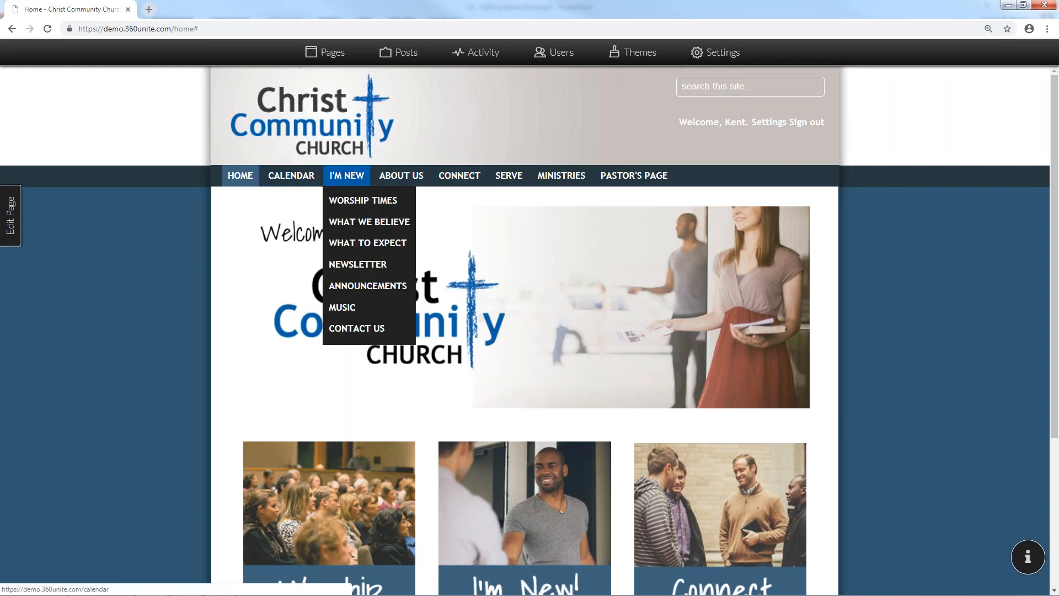
click(636, 53)
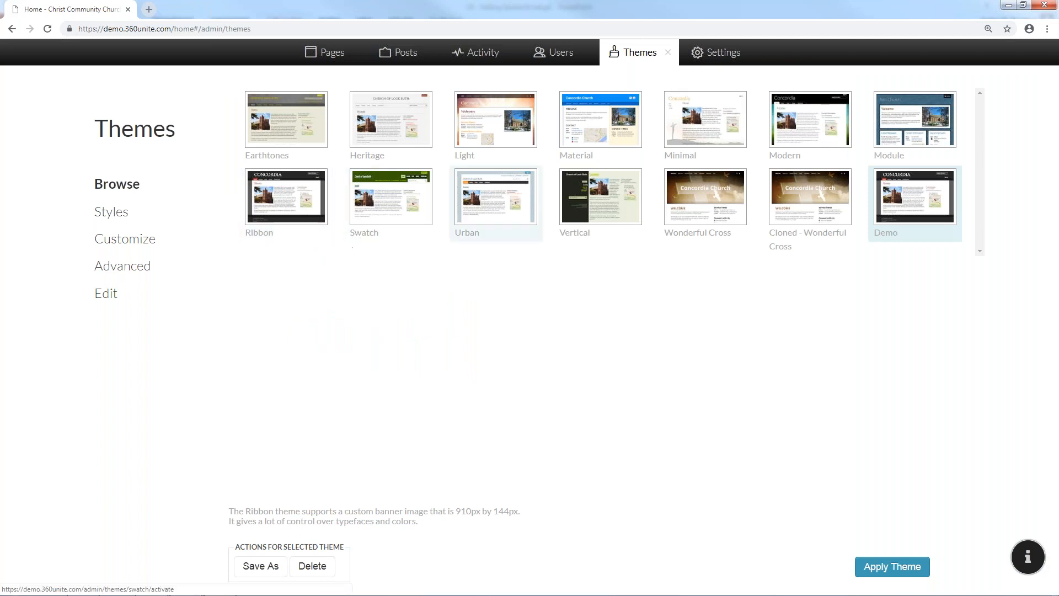
Apply the Urban theme with the brown second preset in the bottom row
click(479, 213)
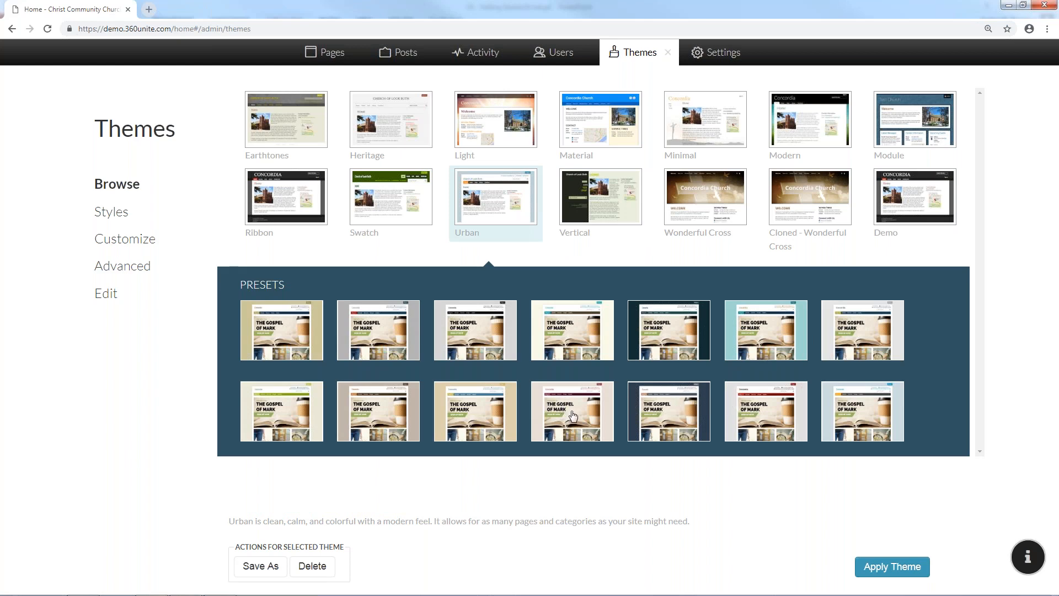
click(381, 407)
click(920, 567)
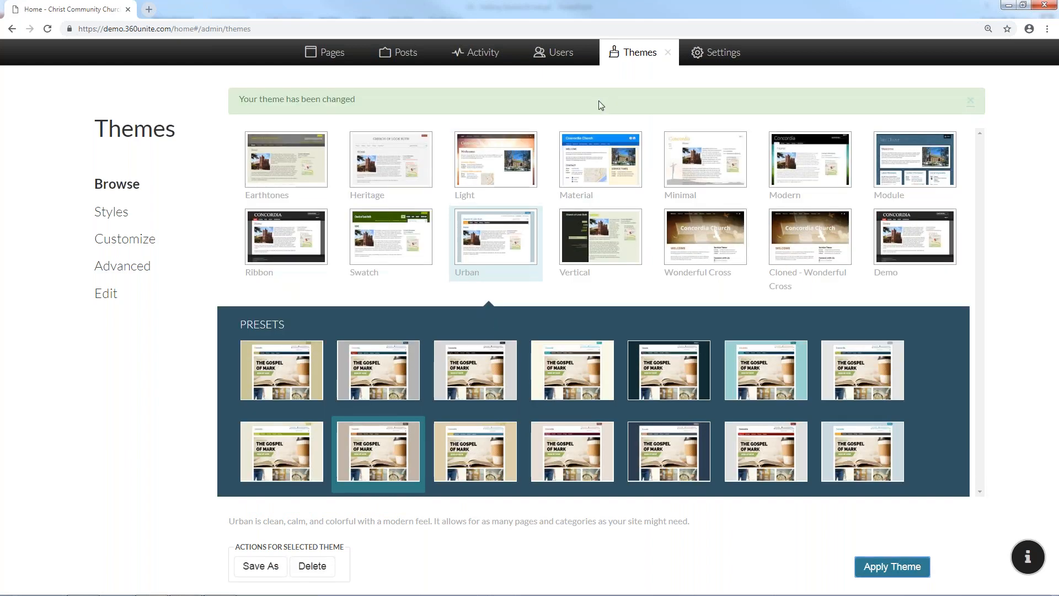
Show the Urban theme's eight Customize colour settings and select the Navigation colour
click(145, 243)
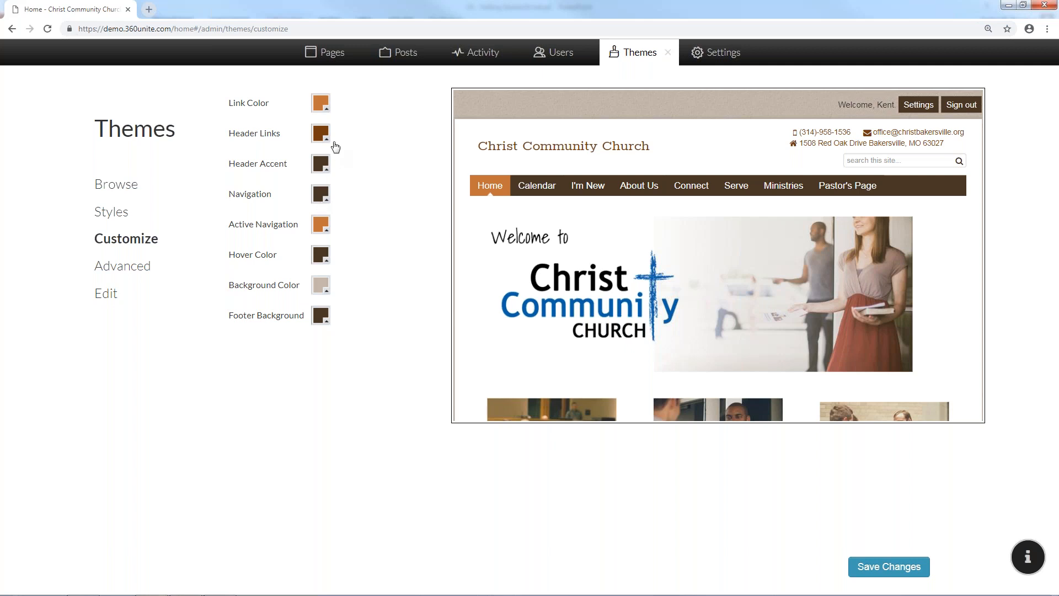
click(324, 193)
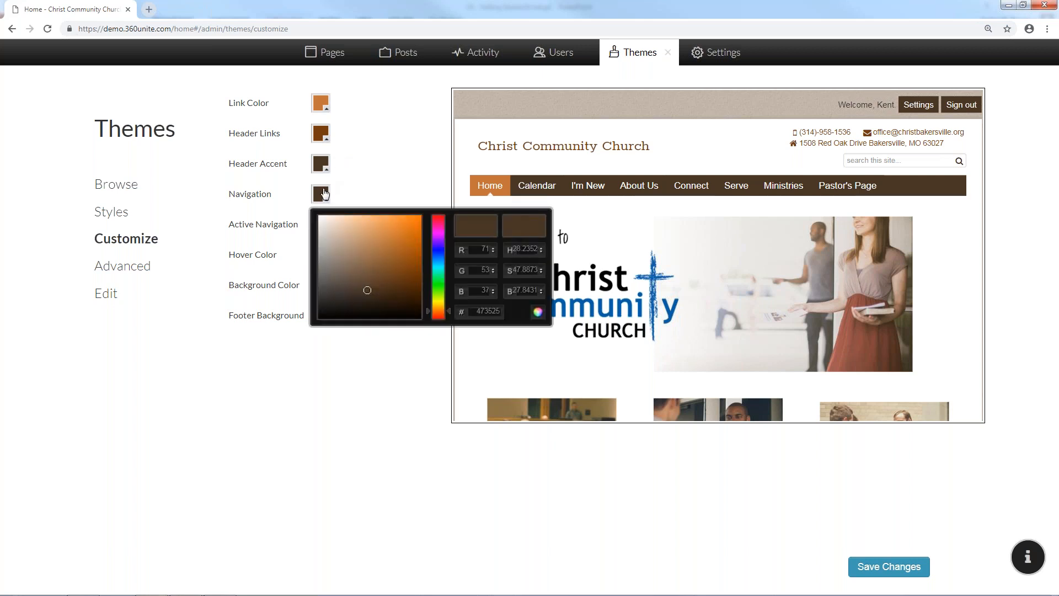
Adjust the Navigation colour through browns and tans, then shift its hue to green (99ab76)
click(370, 290)
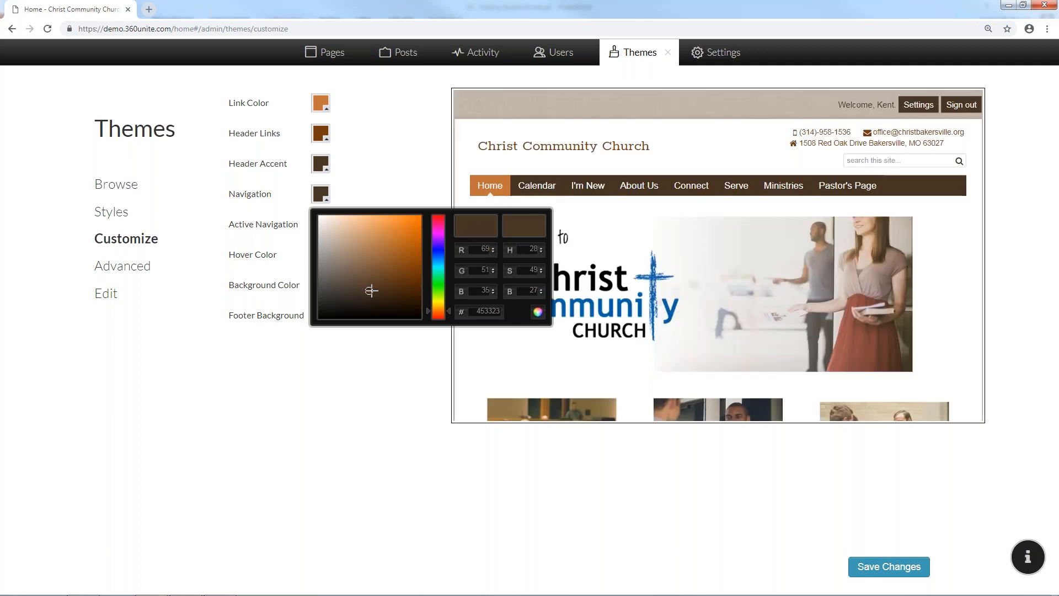
click(391, 267)
click(391, 235)
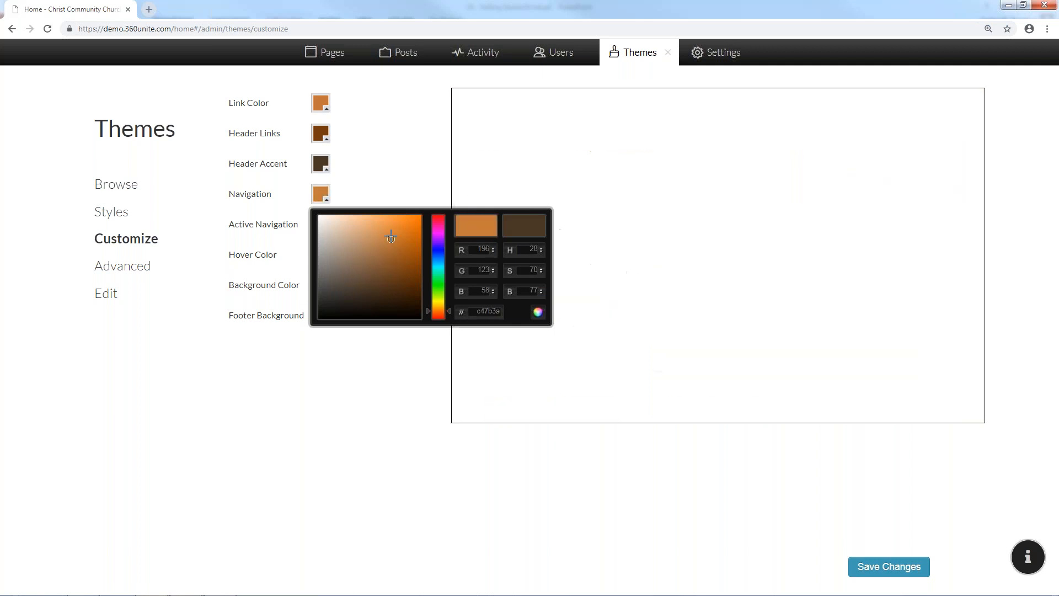
mouse_move(387, 236)
mouse_down()
mouse_move(366, 251)
mouse_move(334, 241)
mouse_move(350, 271)
mouse_move(350, 249)
mouse_up()
click(345, 243)
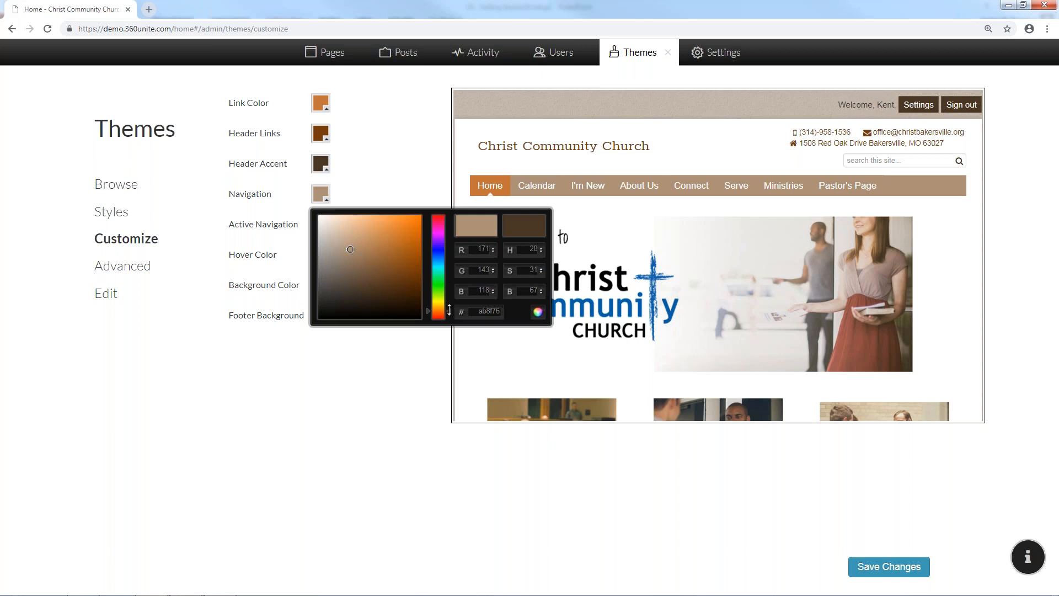
drag(449, 310, 449, 296)
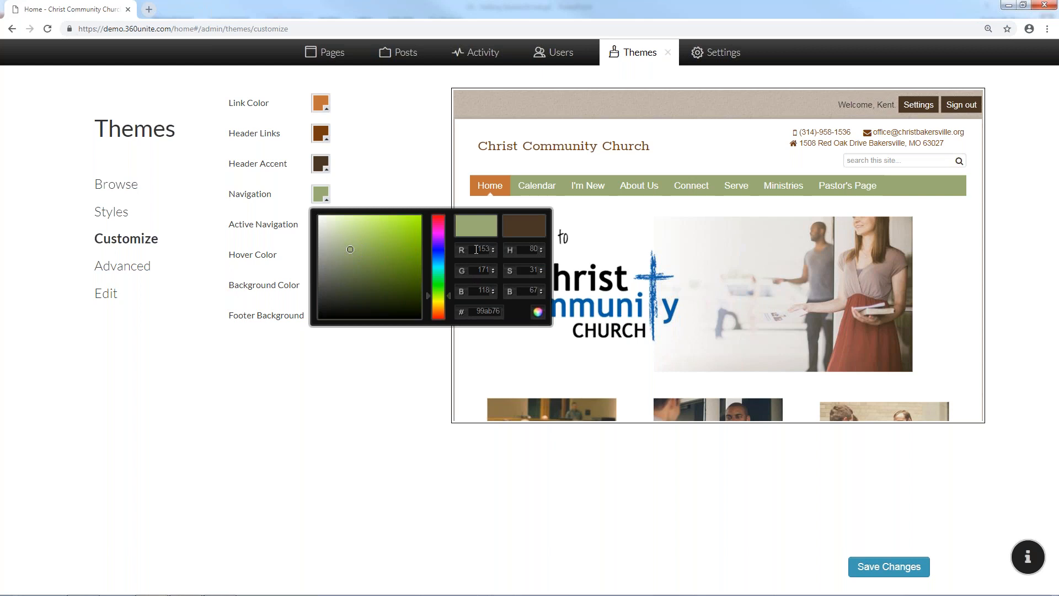
double_click(478, 249)
Set the Navigation colour to dark brown RGB 100, 50, 30 and close the picker
double_click(480, 270)
click(481, 248)
text(100)
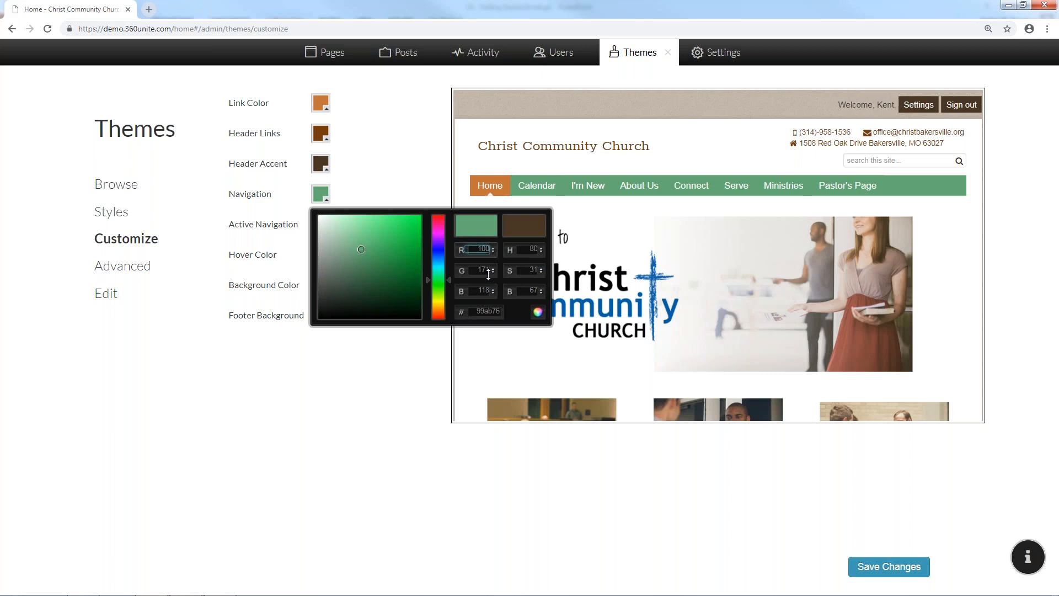
key(Tab)
text(50)
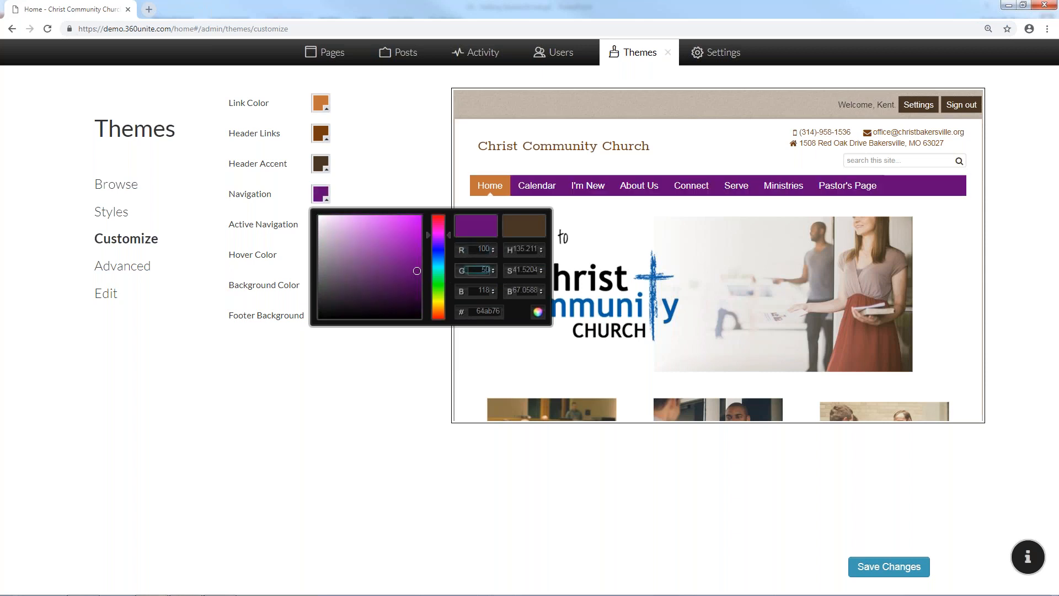
key(Tab)
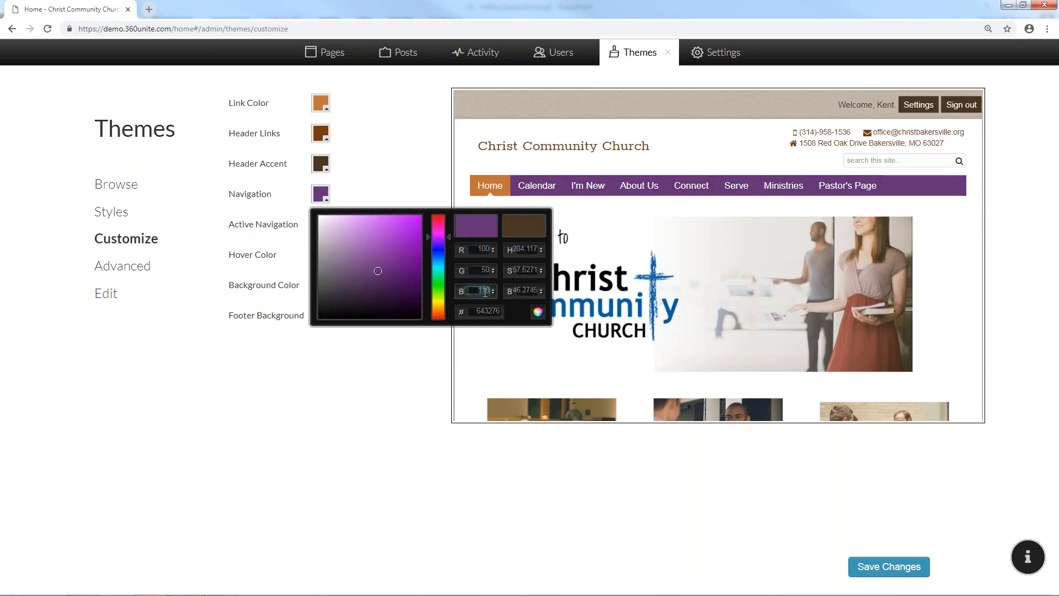
text(0)
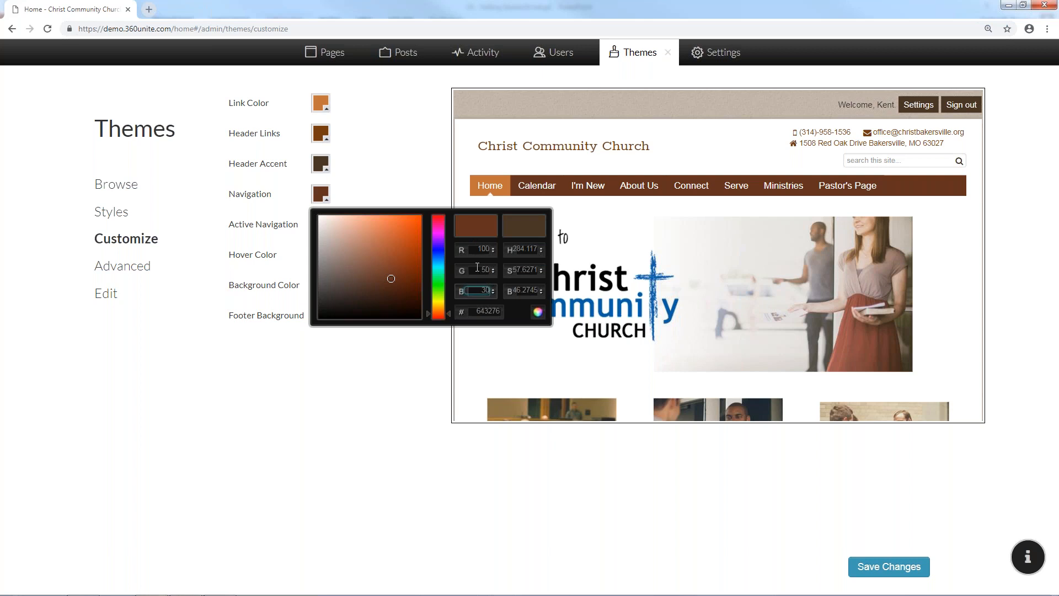
click(473, 311)
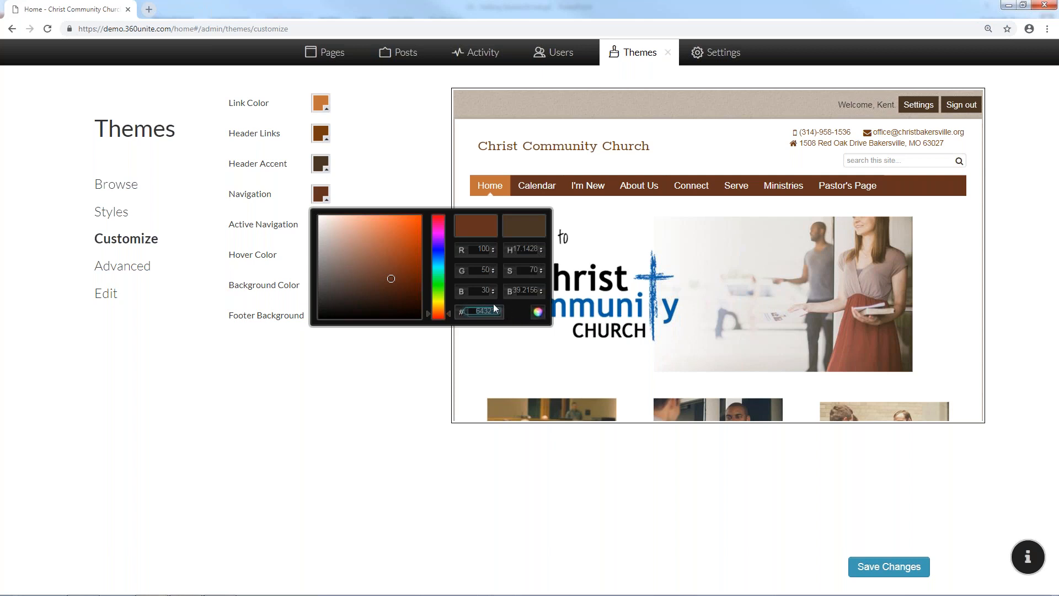
click(396, 380)
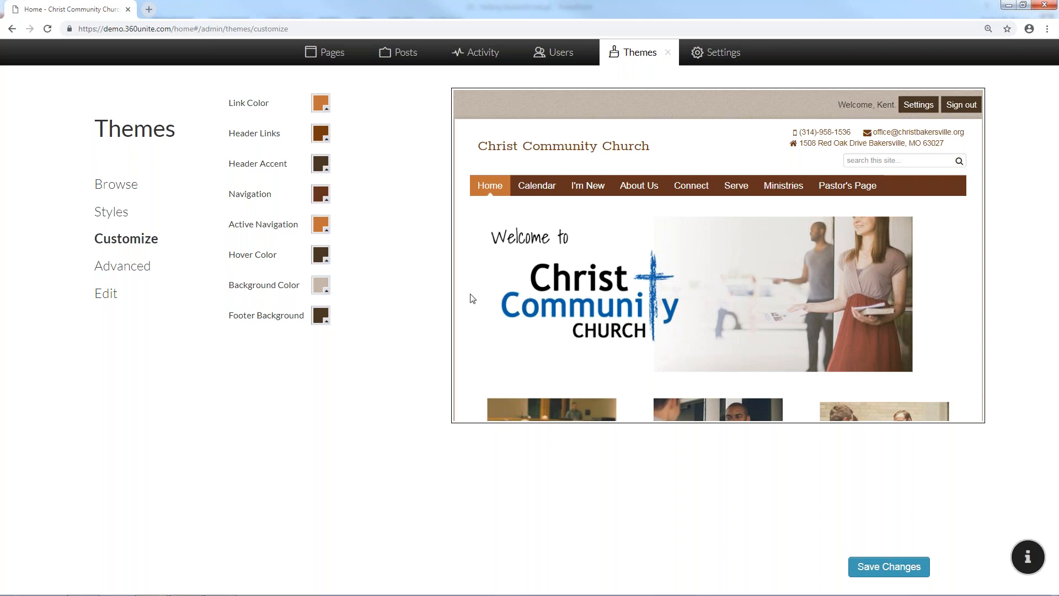
Apply the Wonderful Cross theme with its seventh, dark wood cross preset
click(126, 191)
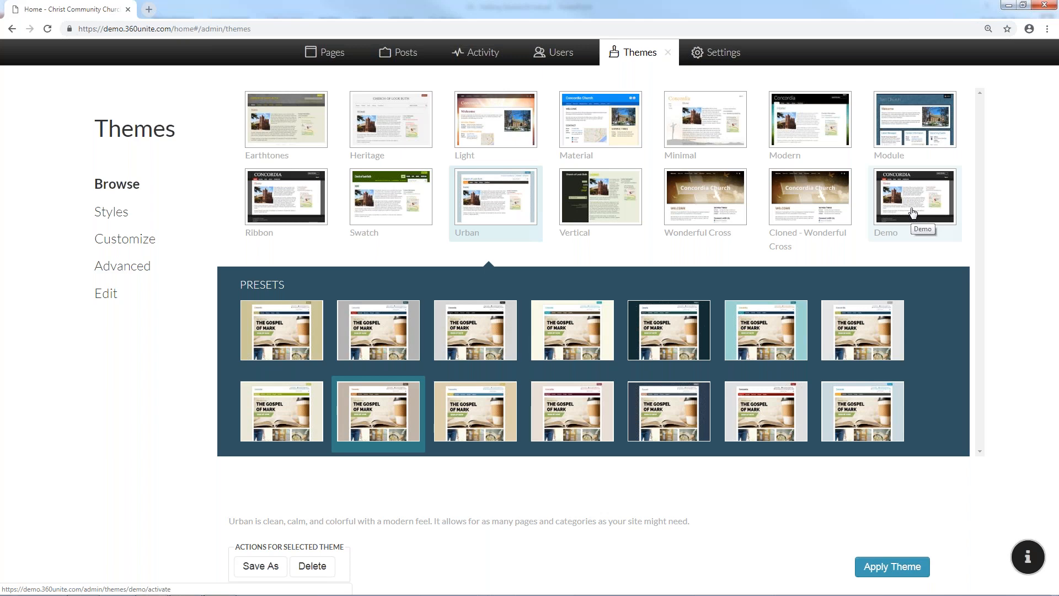
click(721, 202)
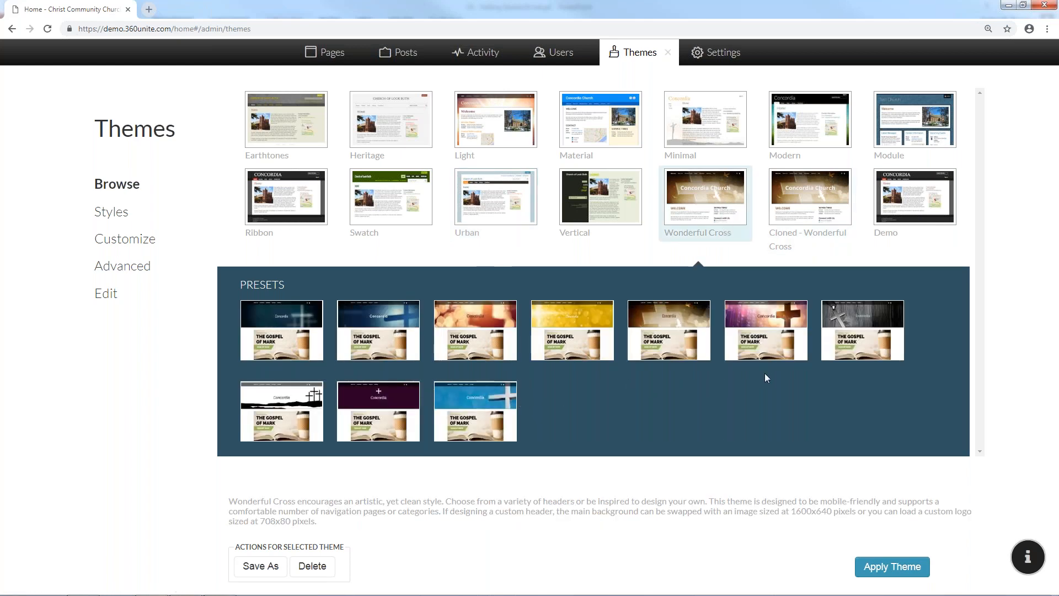
click(846, 326)
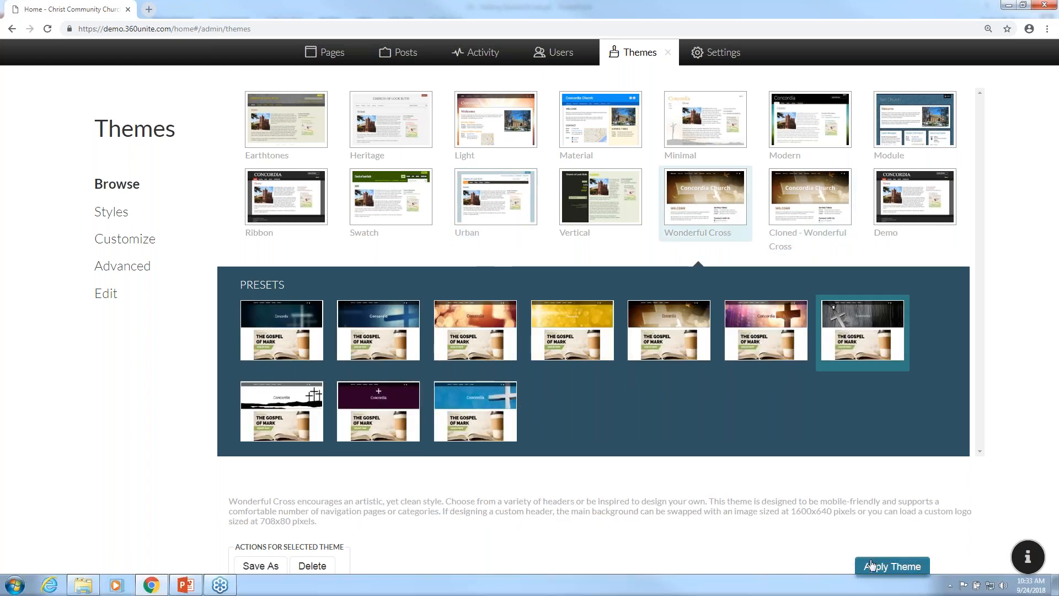
click(892, 567)
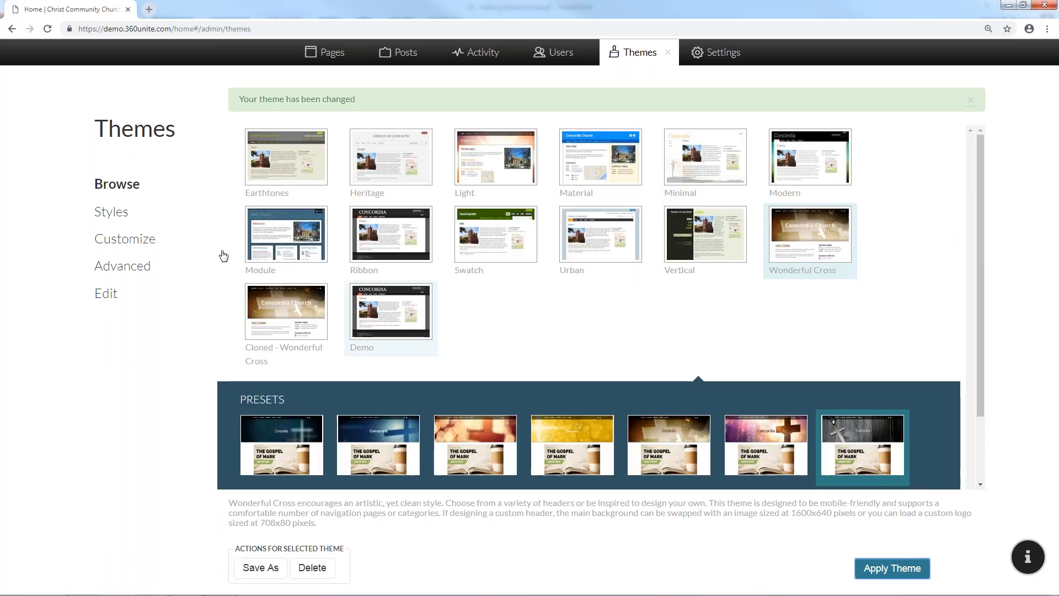
click(142, 242)
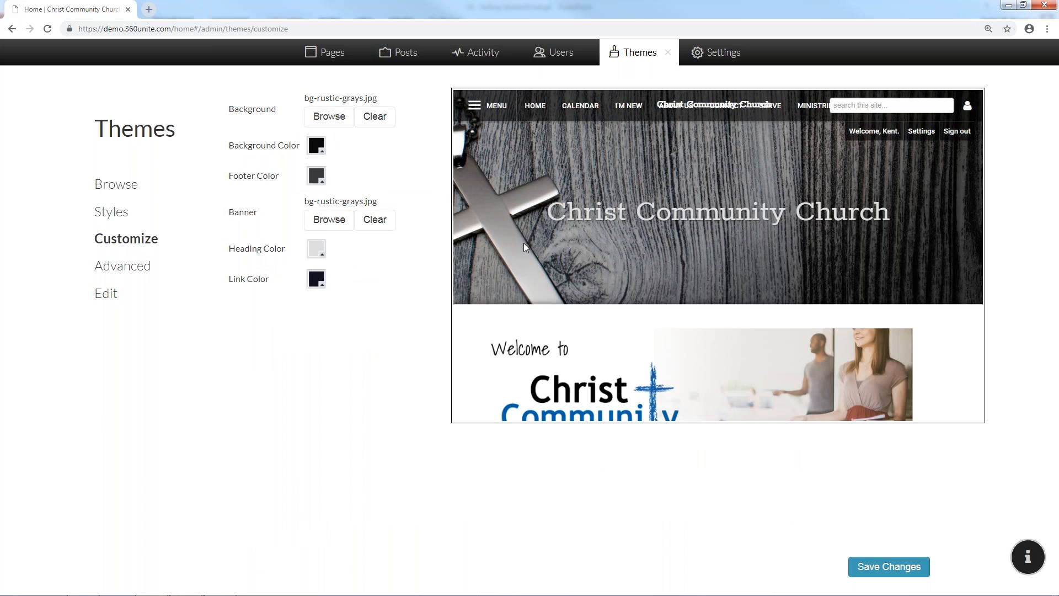
Start uploading a new background image, cancel it, and close the Themes panel unchanged
click(338, 126)
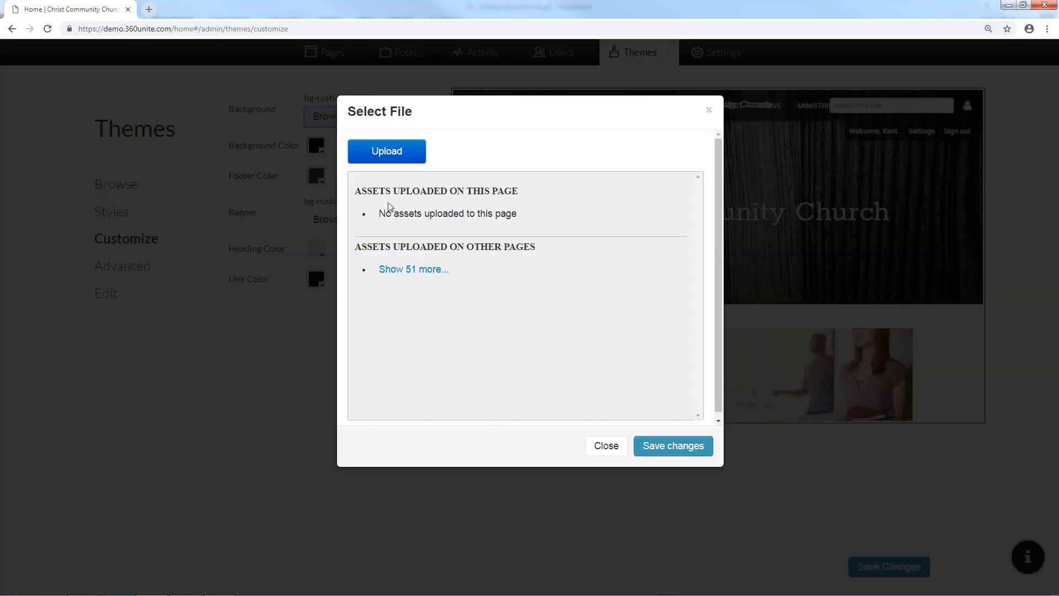
click(390, 157)
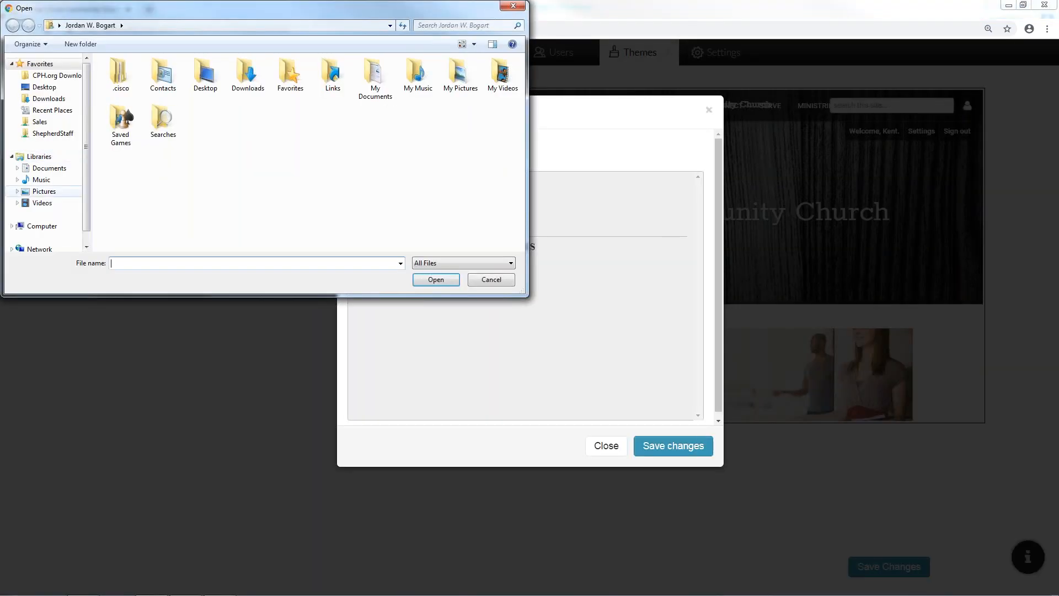
click(526, 6)
click(605, 445)
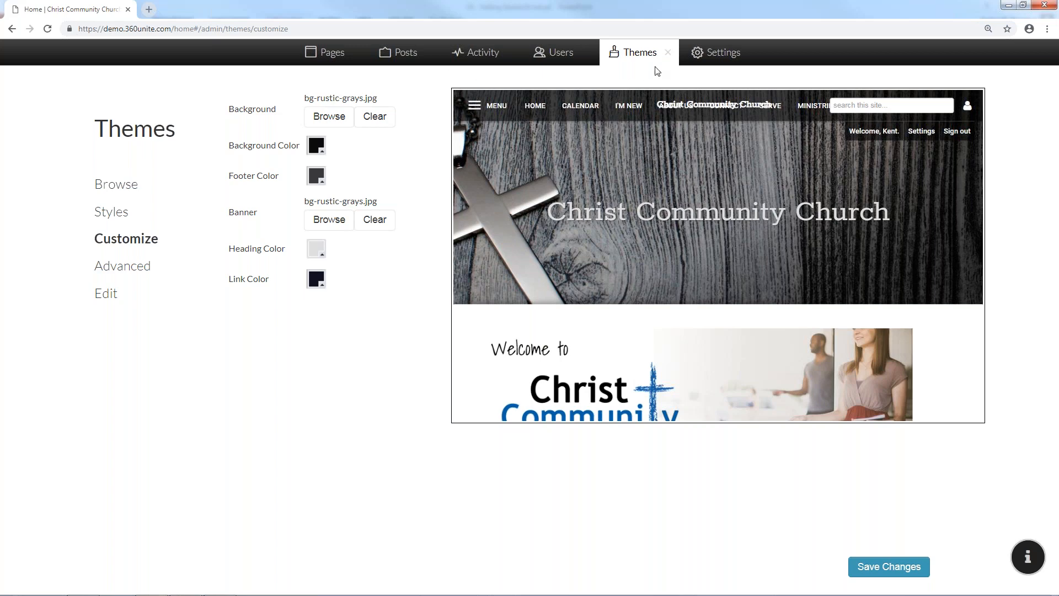
click(666, 55)
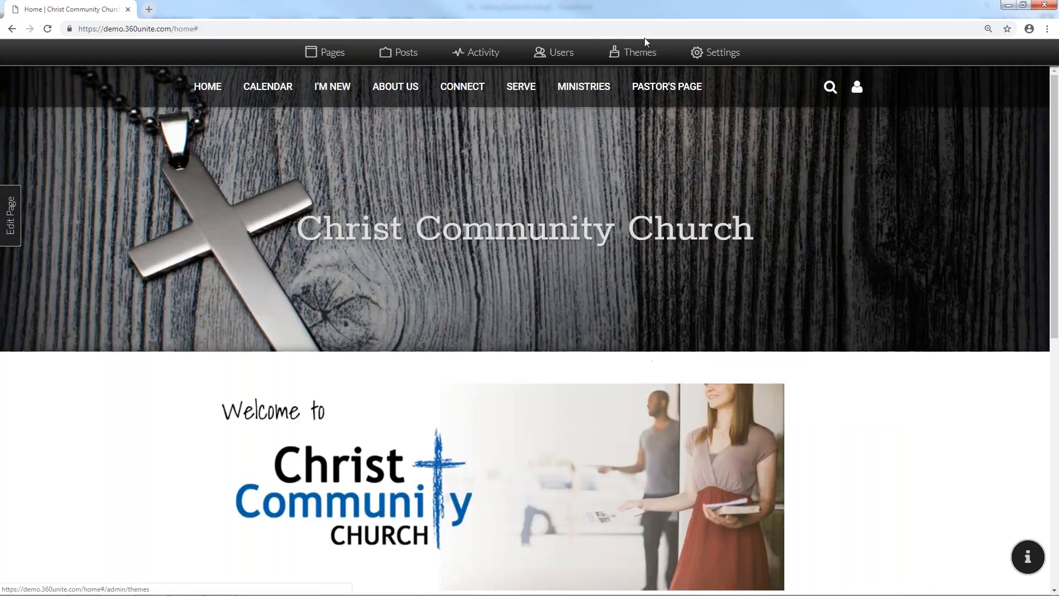
Pick the Demo theme from the Themes gallery, apply it to the church site, and reopen Themes
click(640, 51)
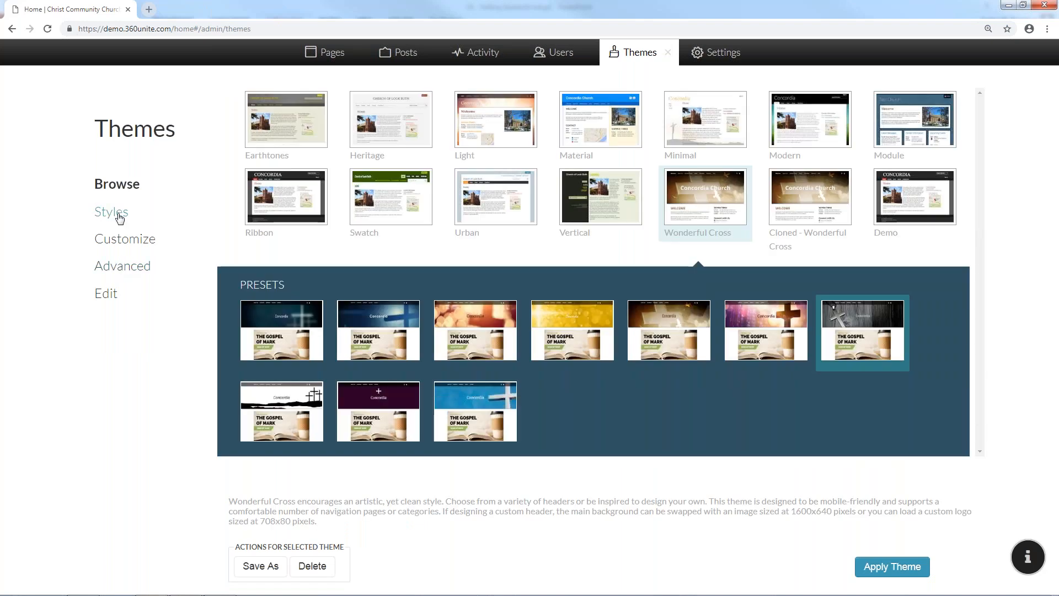
click(120, 215)
click(122, 187)
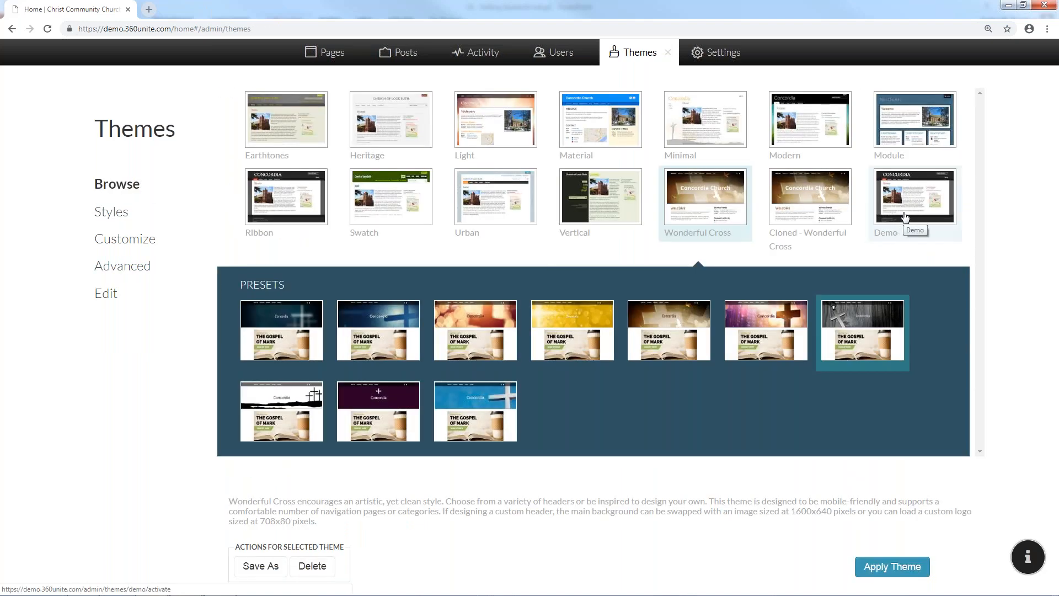
click(905, 216)
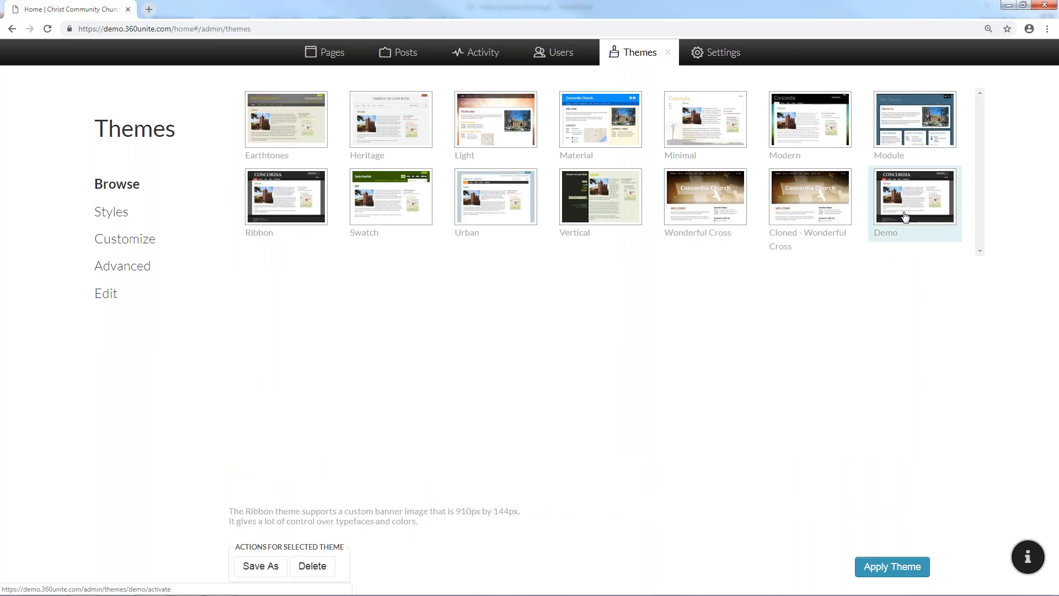
click(891, 567)
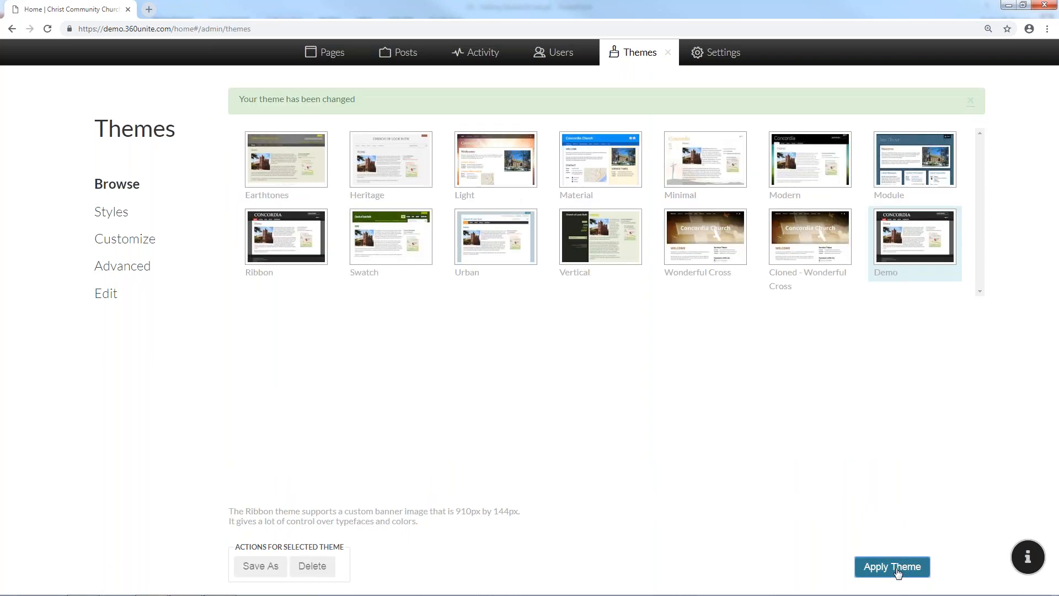
click(668, 56)
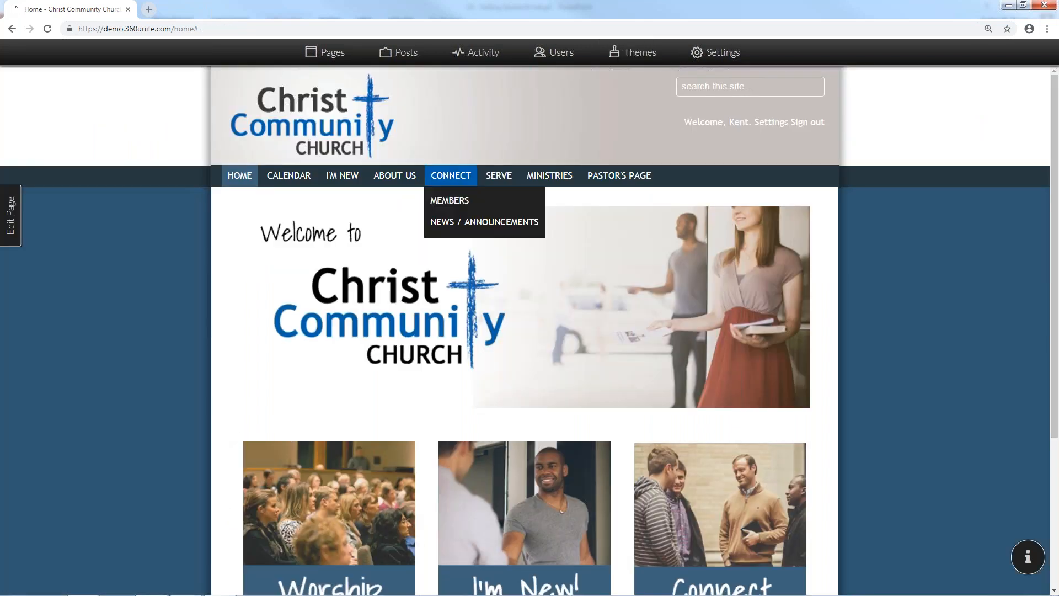
click(634, 53)
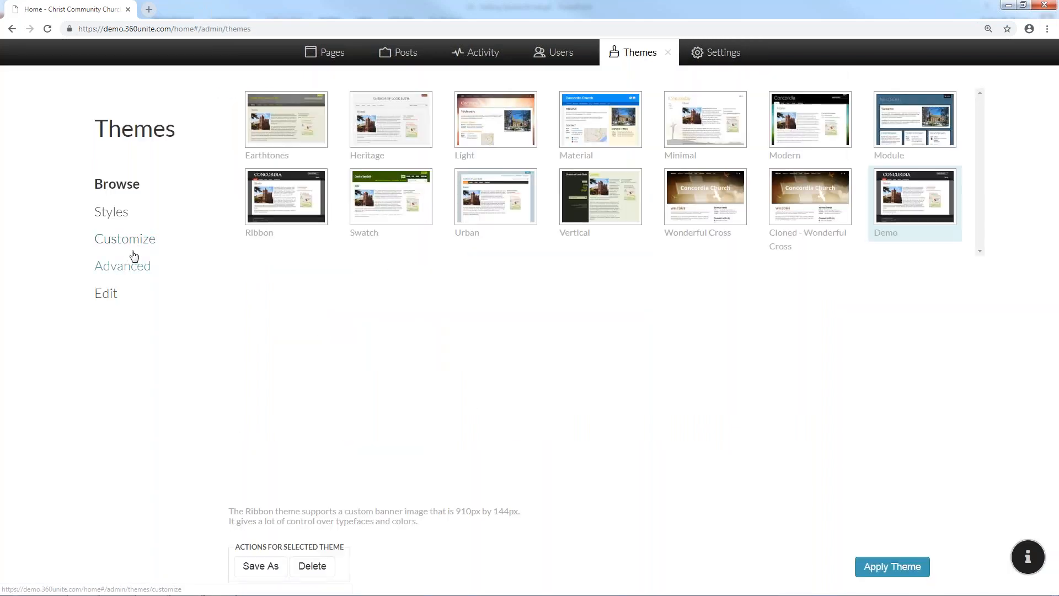
Check the Advanced custom headers and scripts, then list block styles like Heading 1–6 and inline Normal
click(132, 265)
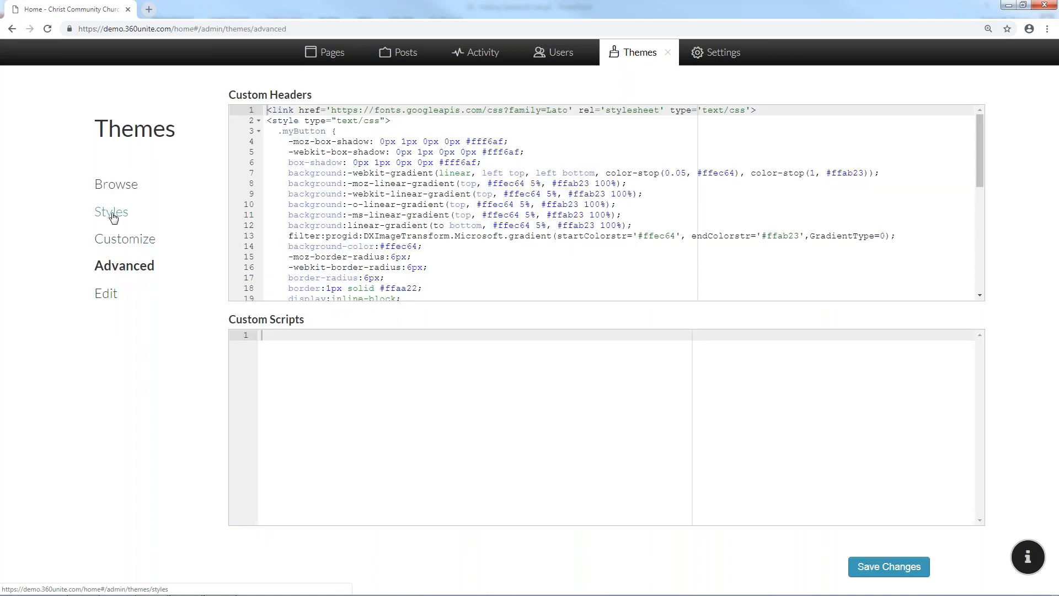
click(112, 213)
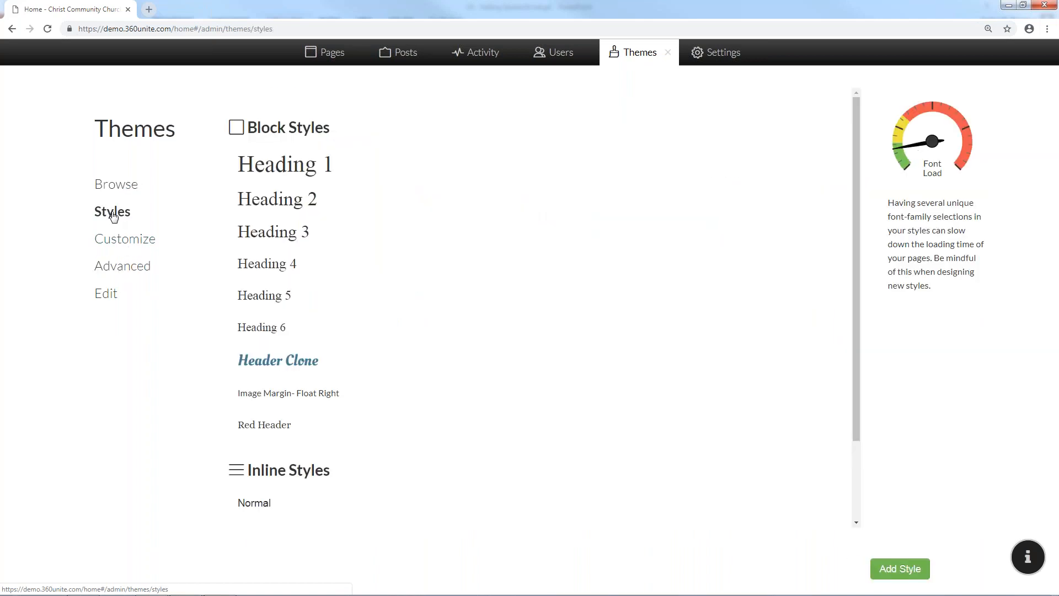
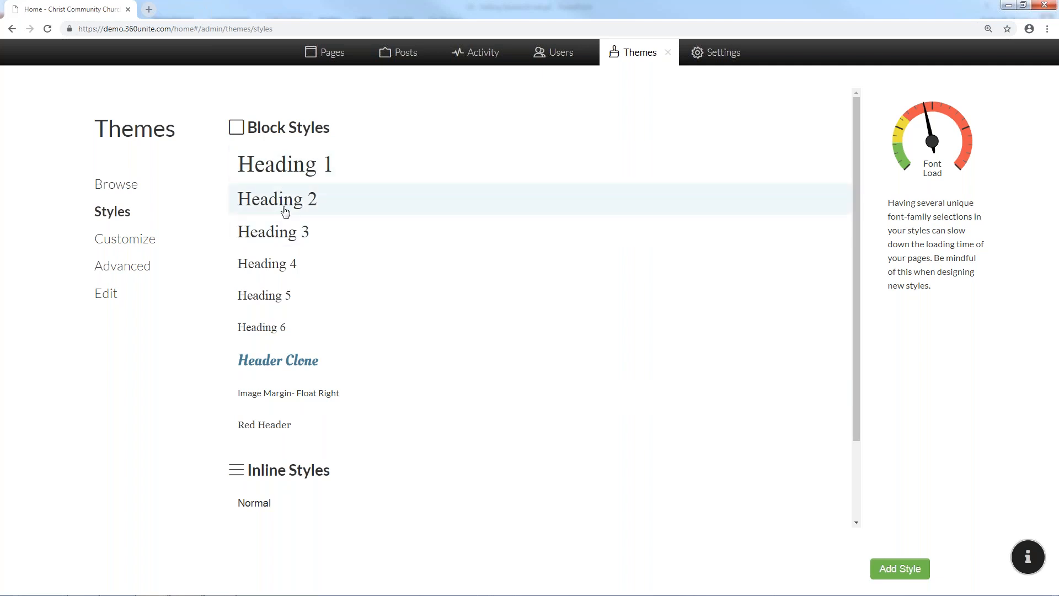
Change Heading 2's font family from Rokkitt to Oswald and check the preview heading
click(285, 212)
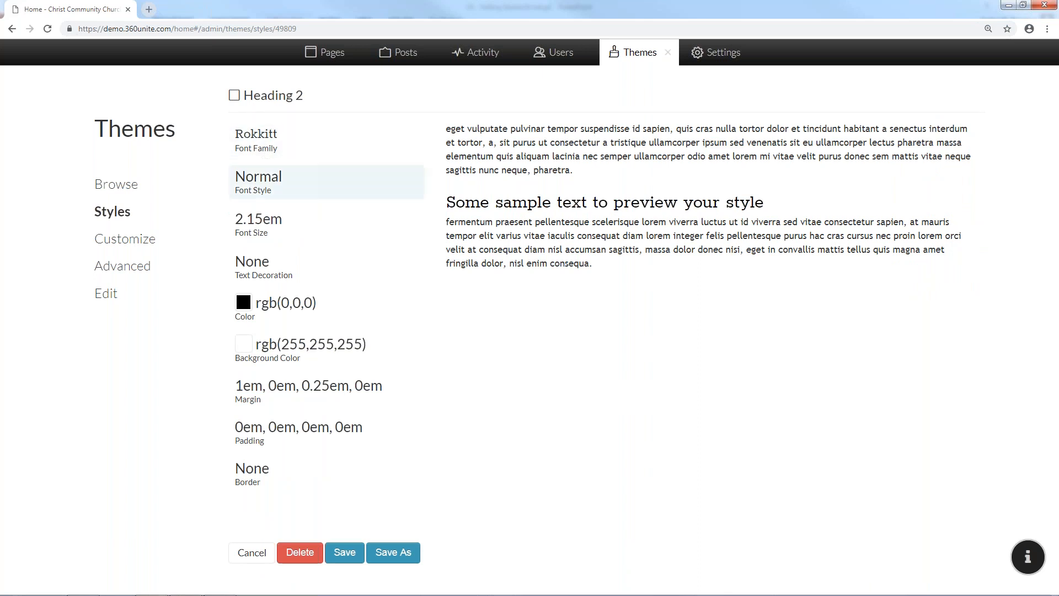
click(270, 151)
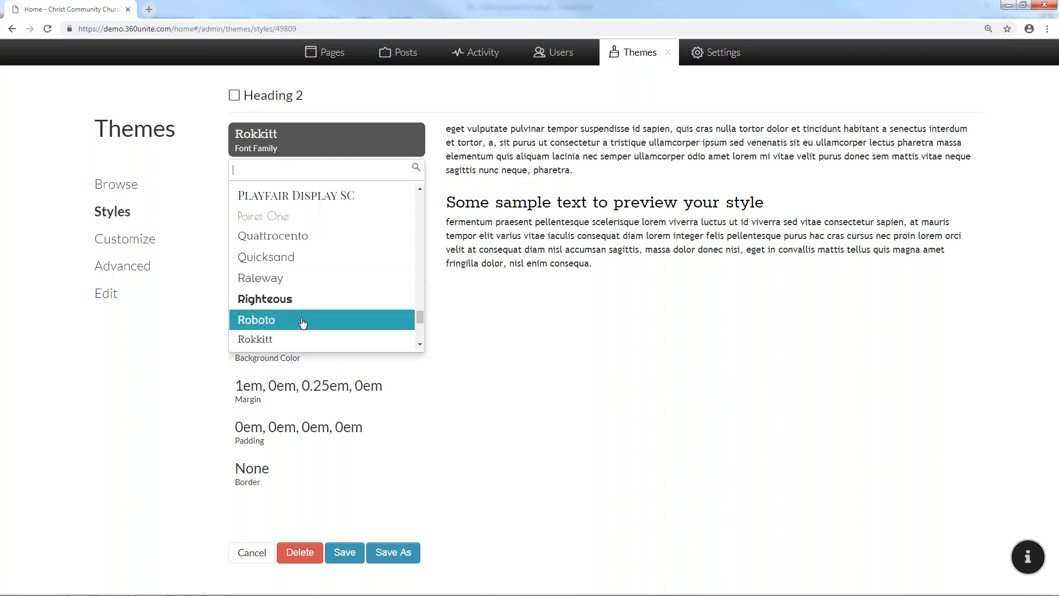
scroll(312, 291, down, 2)
scroll(313, 290, down, 3)
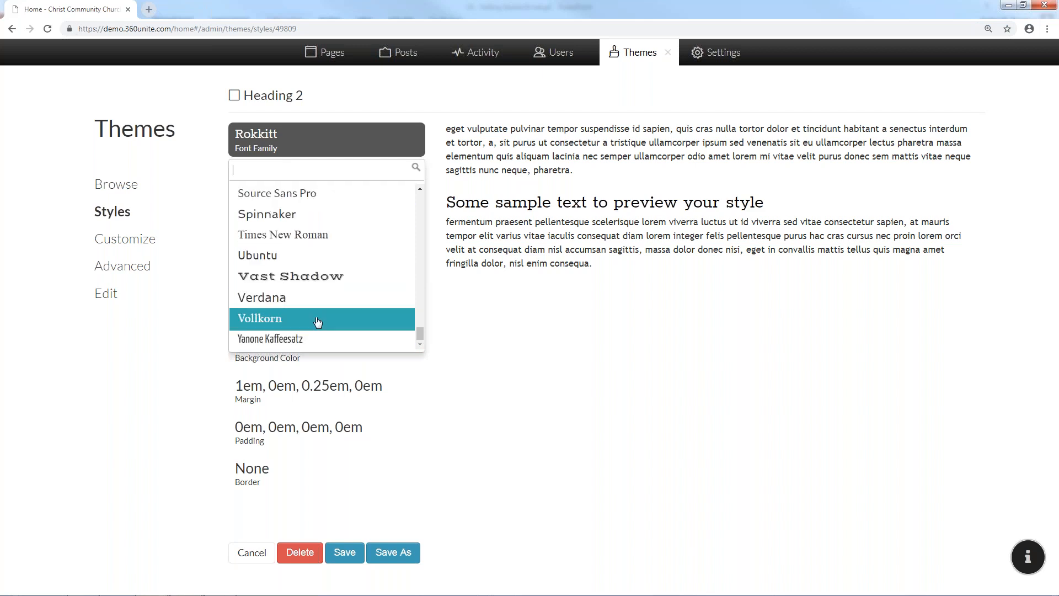
scroll(318, 314, up, 15)
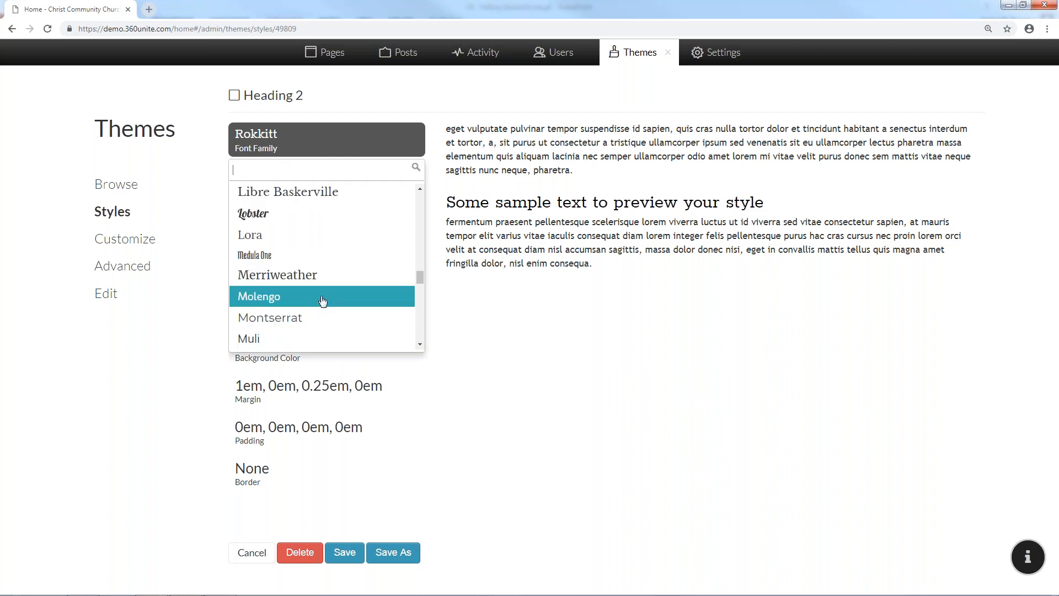
scroll(323, 298, up, 10)
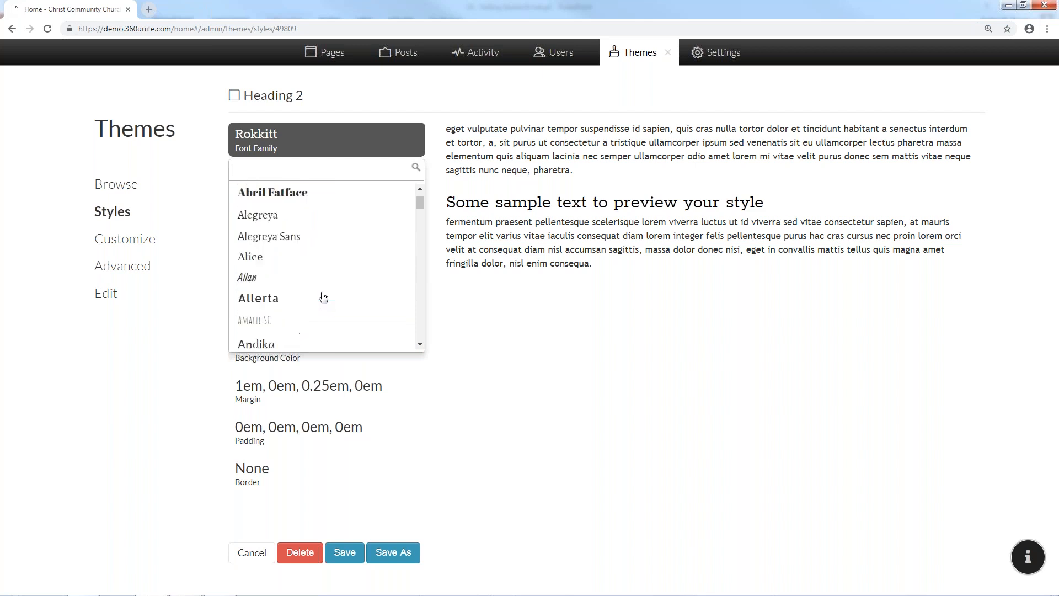
scroll(323, 298, down, 3)
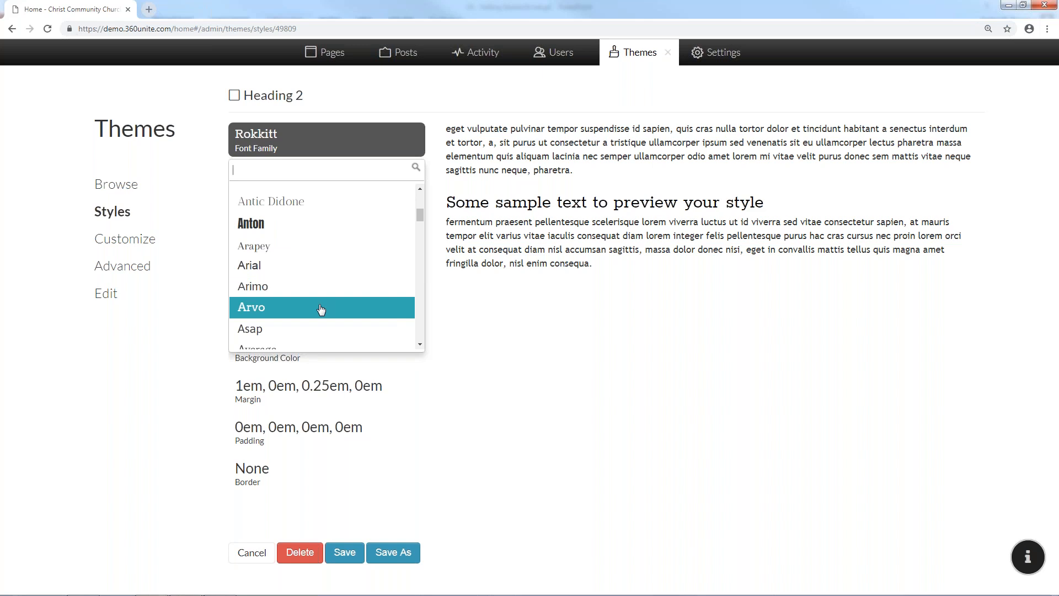
scroll(320, 306, down, 3)
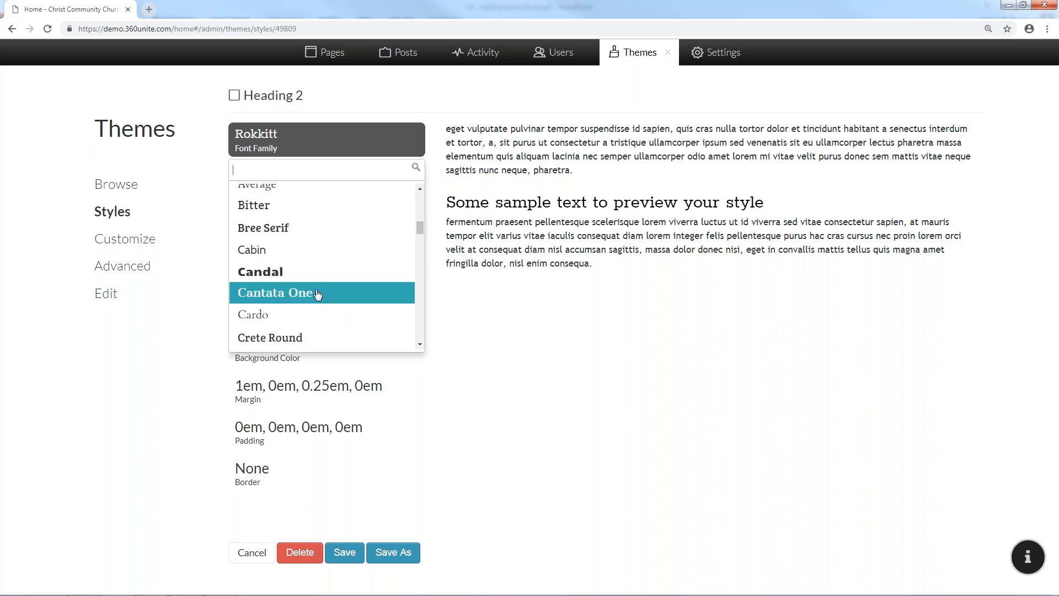
scroll(319, 295, down, 8)
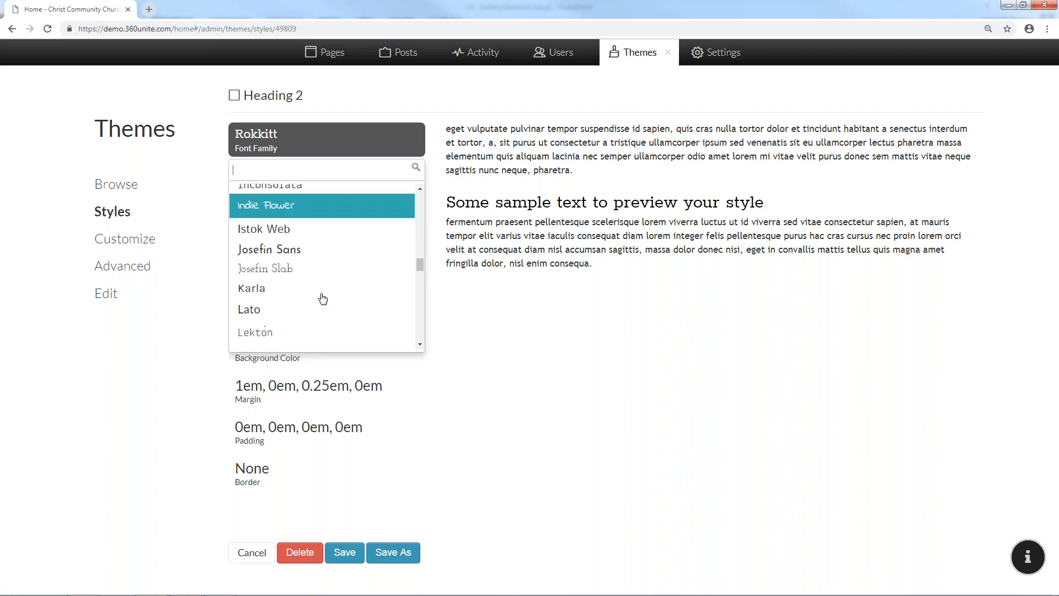
scroll(320, 292, down, 10)
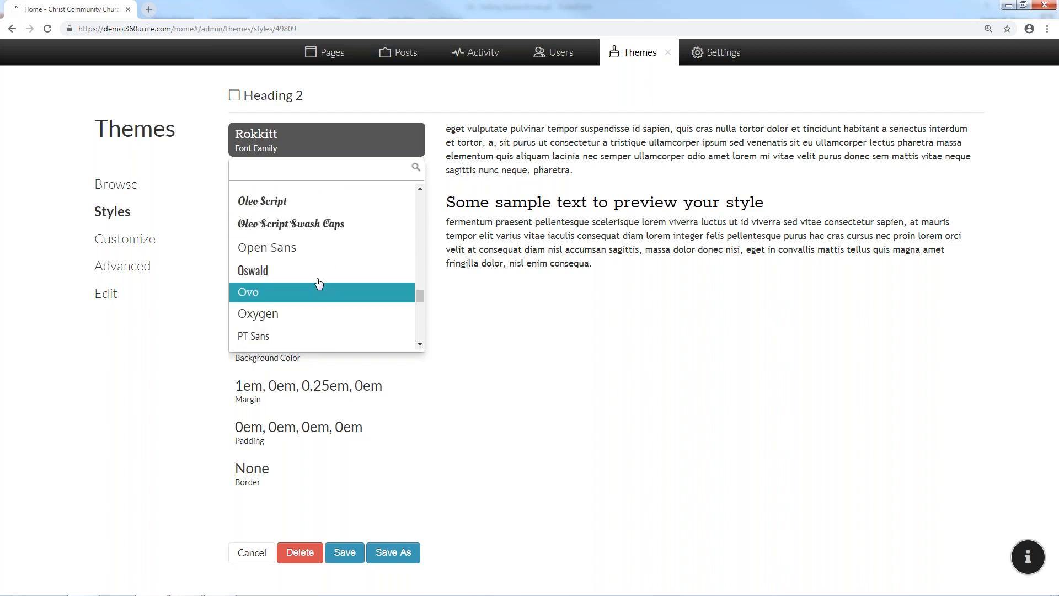
click(317, 278)
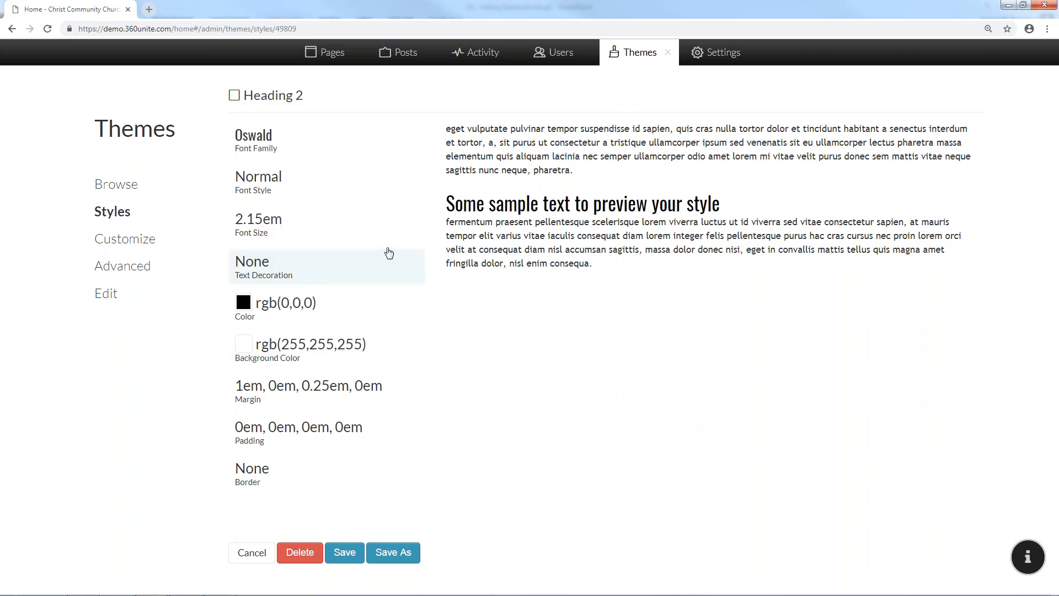
drag(457, 206, 747, 208)
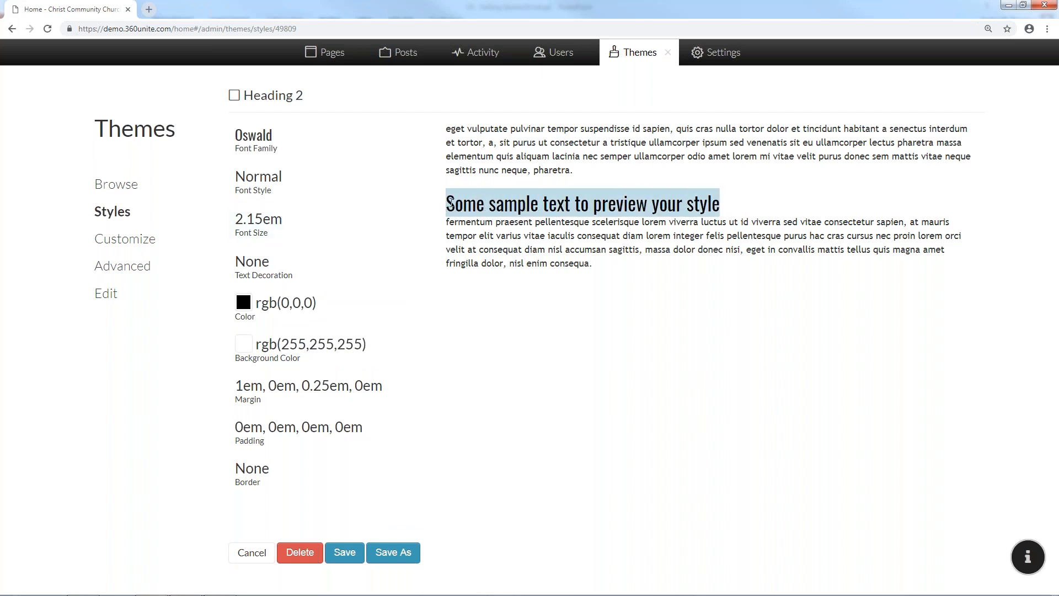
click(279, 183)
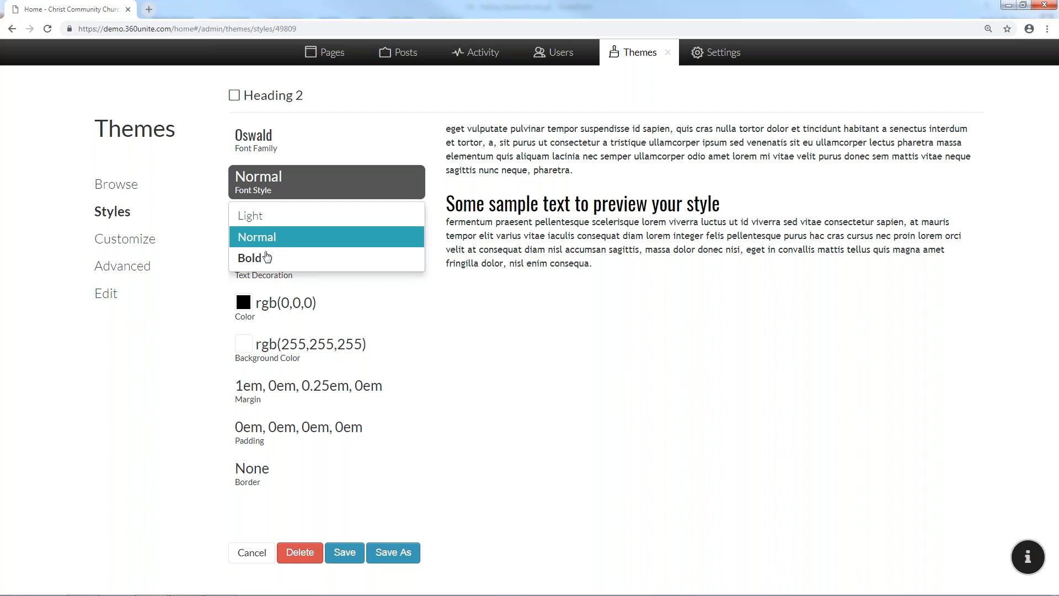
click(265, 259)
click(259, 178)
click(268, 221)
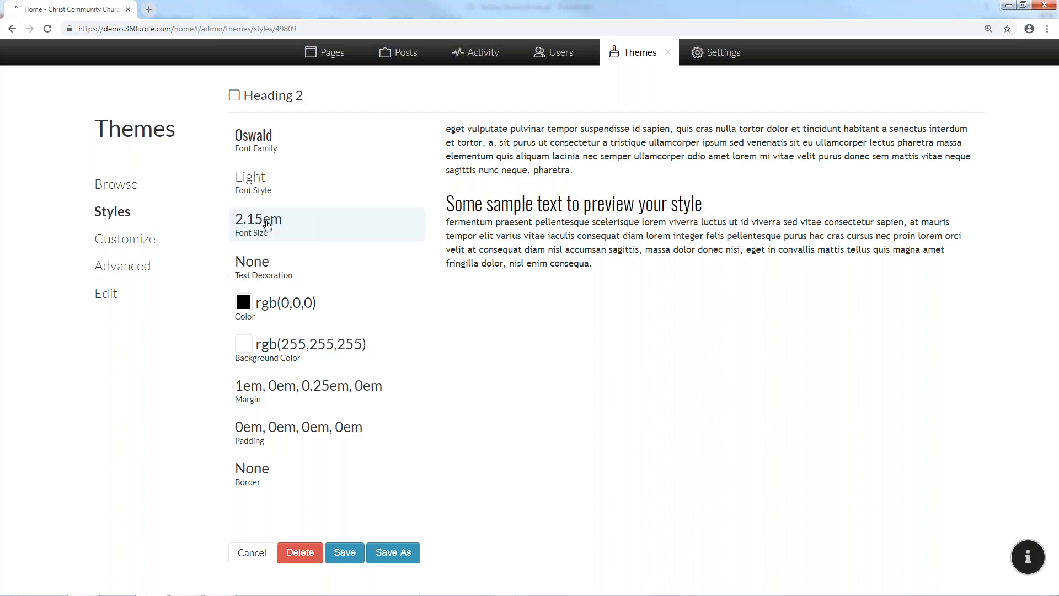
click(268, 191)
click(274, 236)
click(291, 228)
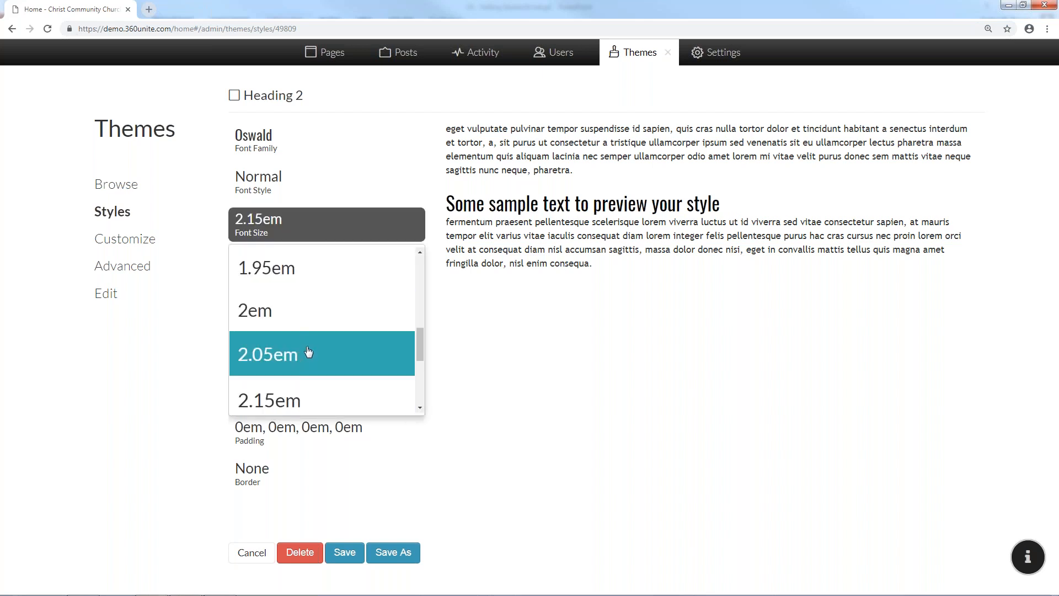
scroll(307, 347, up, 10)
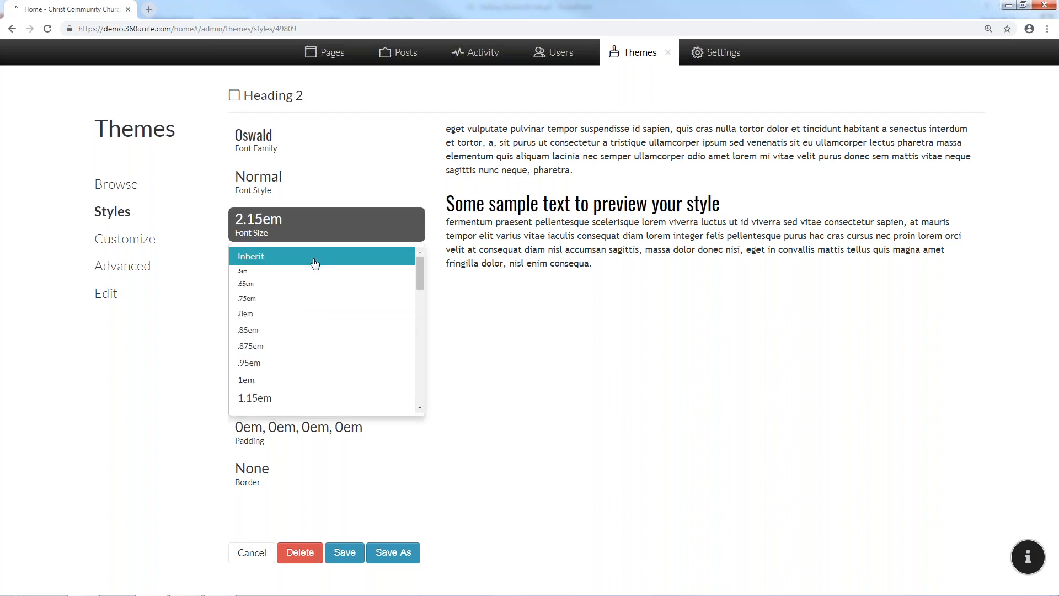
scroll(312, 331, down, 5)
scroll(312, 330, down, 4)
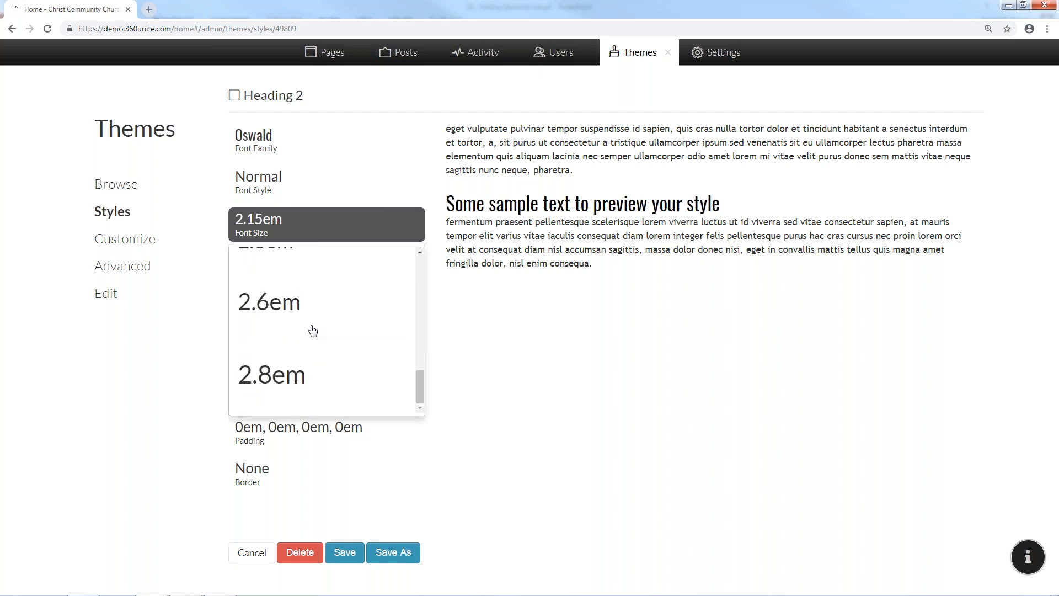
scroll(311, 331, up, 5)
scroll(312, 321, down, 2)
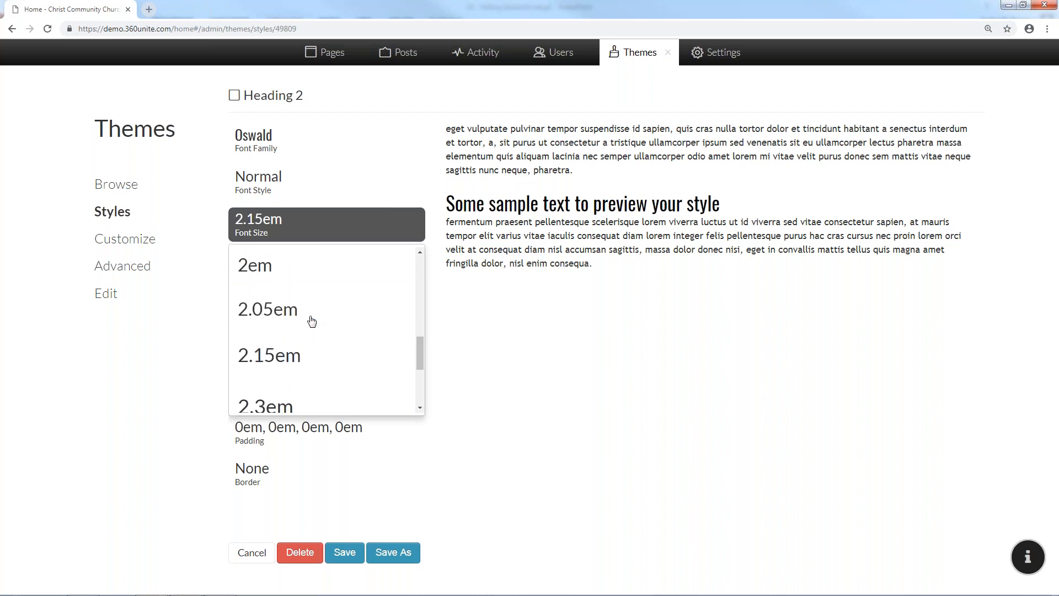
click(308, 356)
click(259, 226)
scroll(298, 304, up, 10)
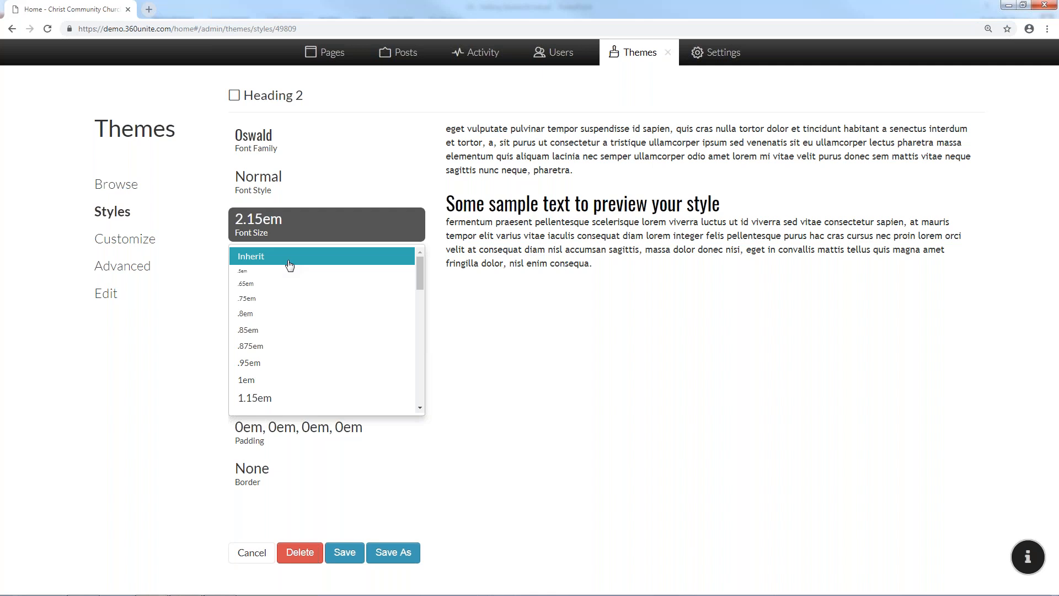
scroll(298, 287, down, 10)
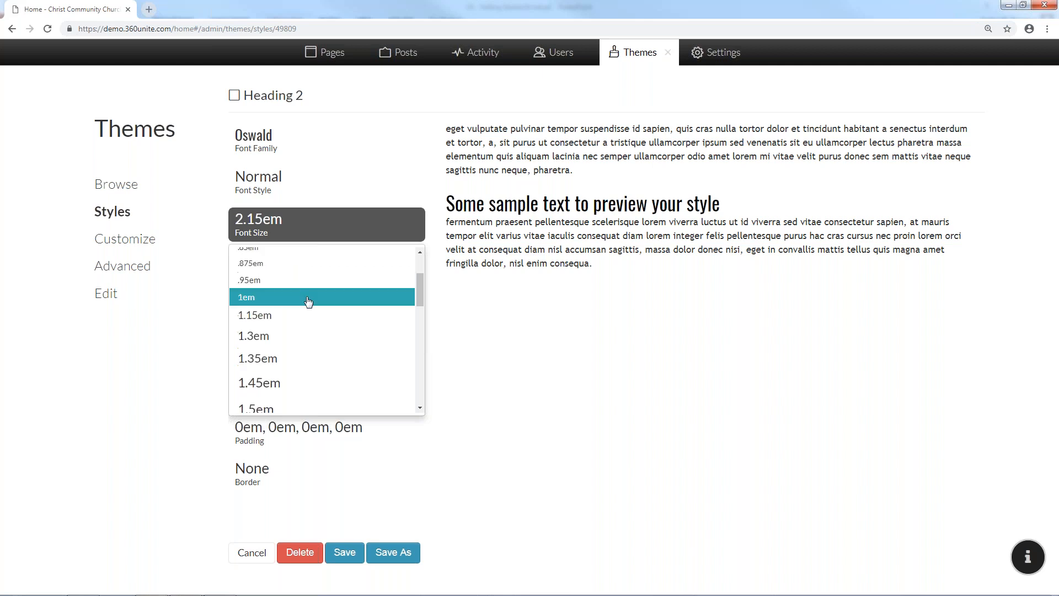
click(563, 362)
click(306, 273)
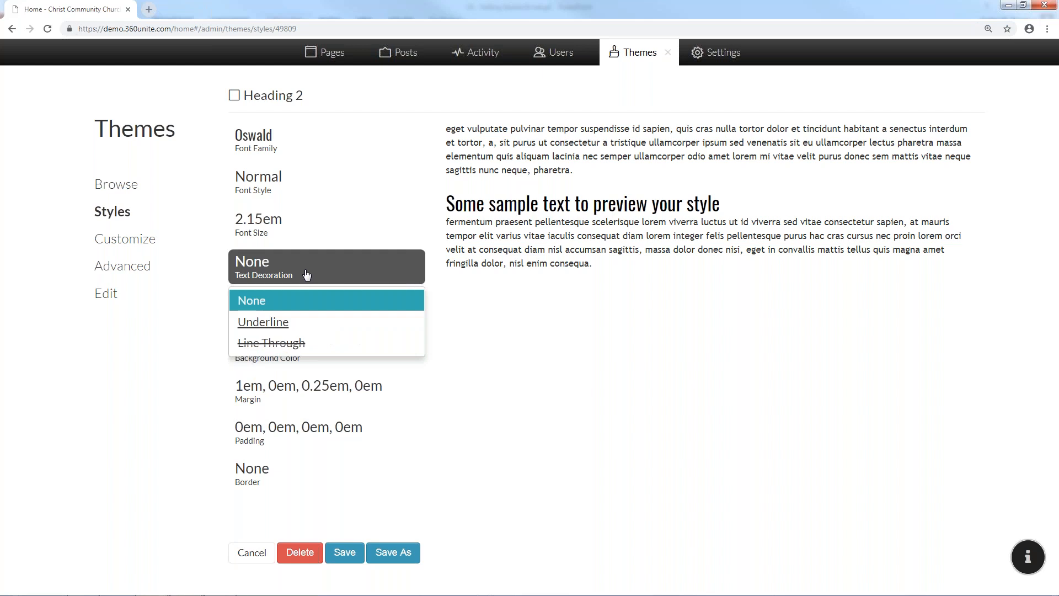
click(619, 329)
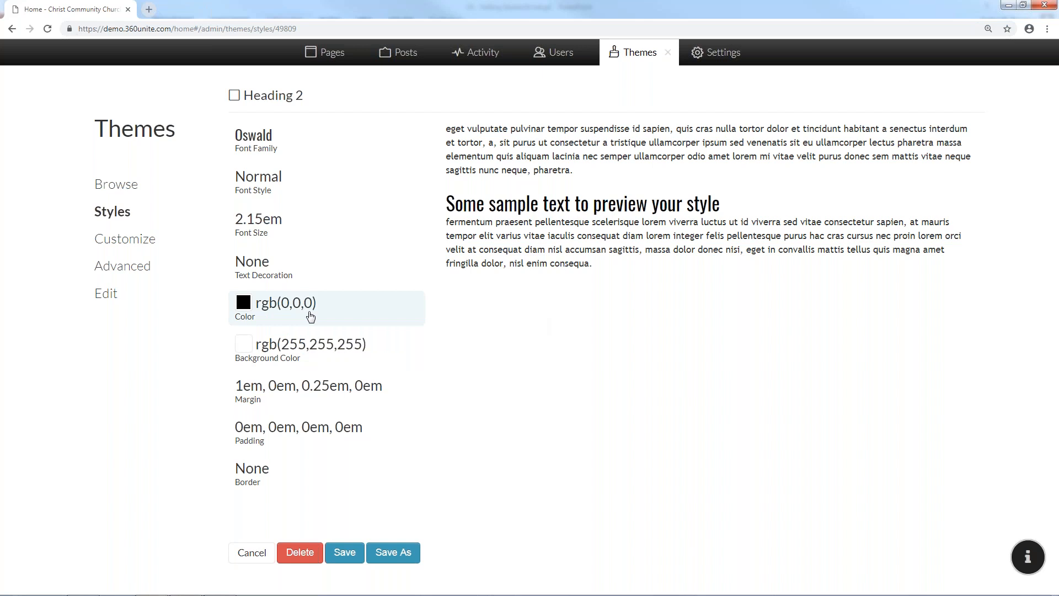
click(246, 308)
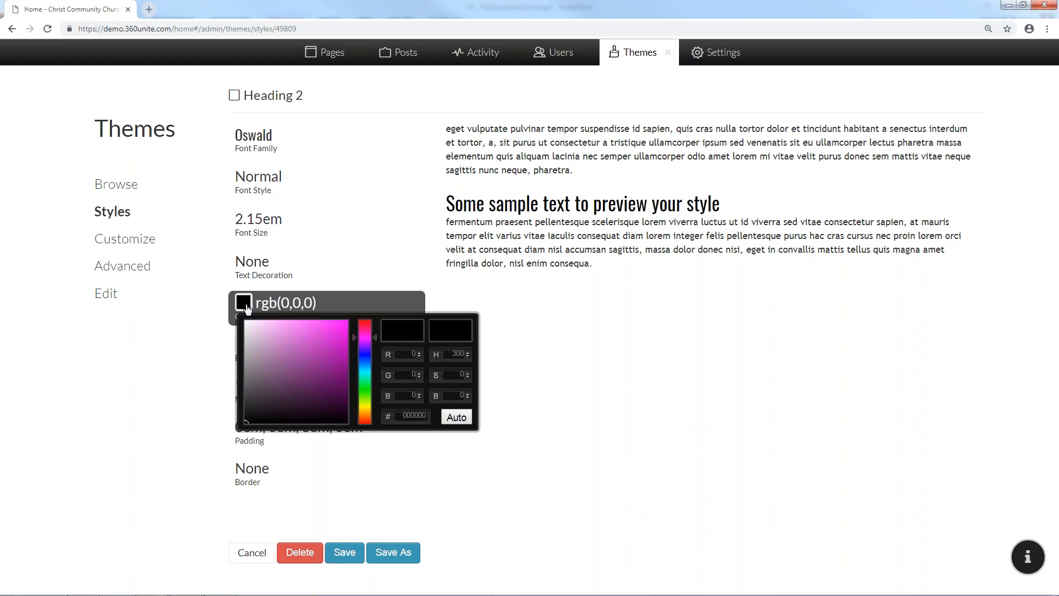
click(328, 330)
drag(329, 329, 334, 340)
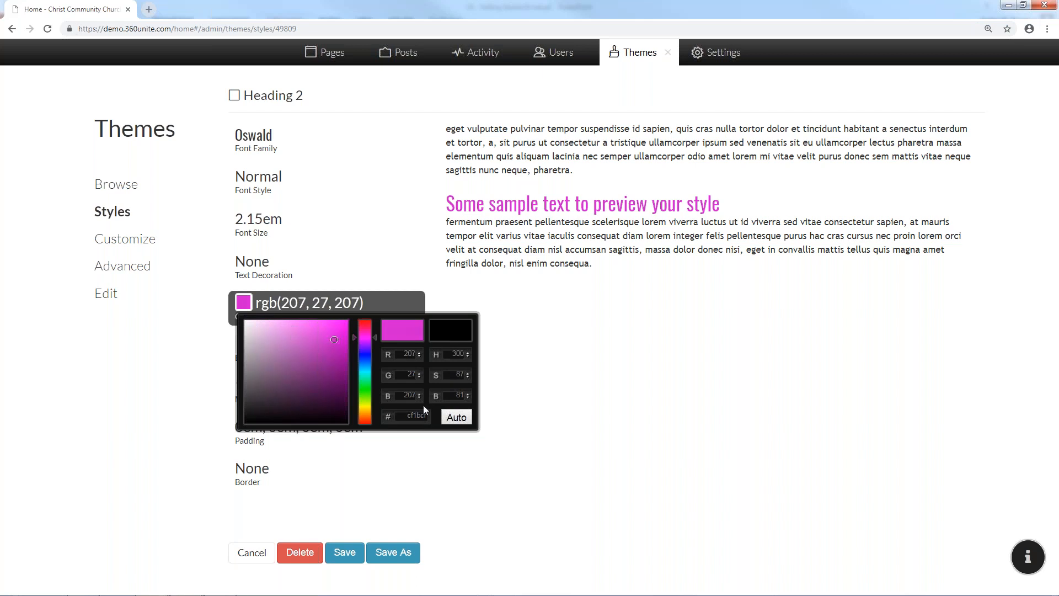
click(619, 386)
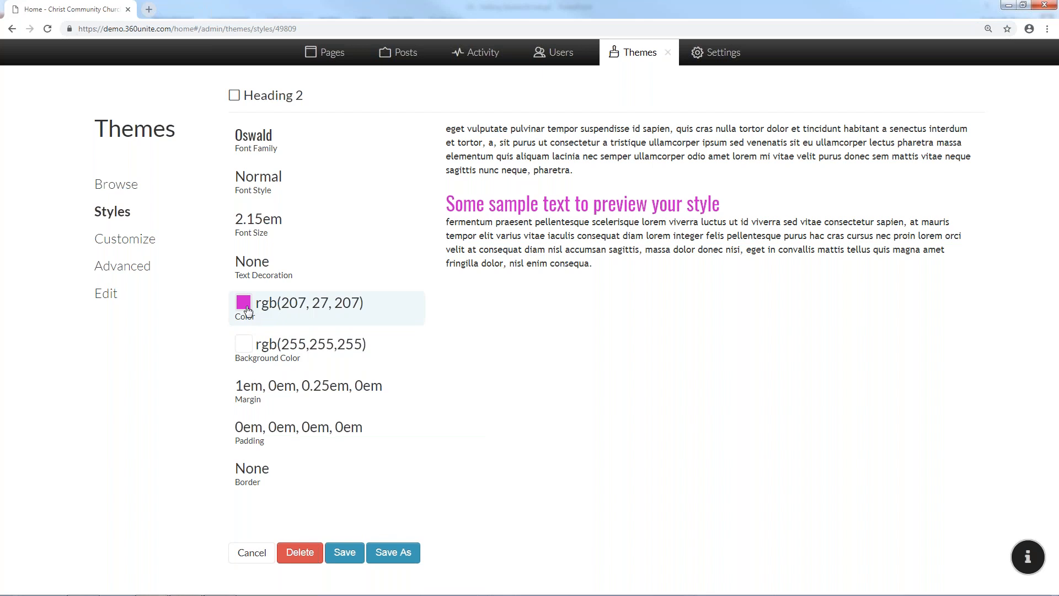
click(244, 303)
mouse_move(247, 415)
mouse_down()
mouse_move(336, 348)
mouse_move(338, 329)
mouse_move(273, 358)
mouse_move(296, 350)
mouse_move(246, 422)
mouse_up()
click(615, 390)
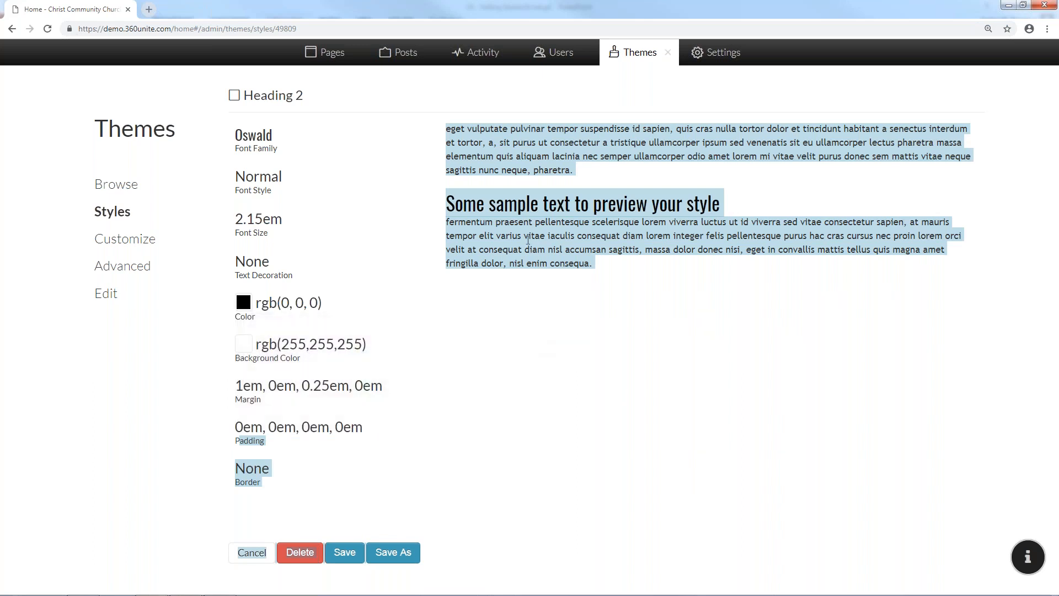
click(346, 346)
click(243, 344)
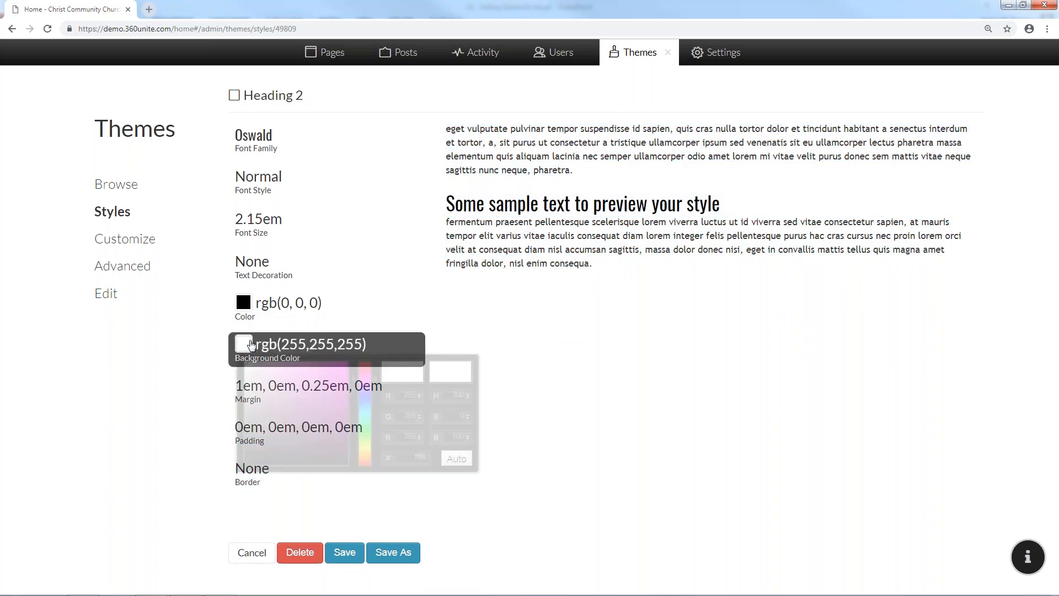
drag(262, 370, 260, 264)
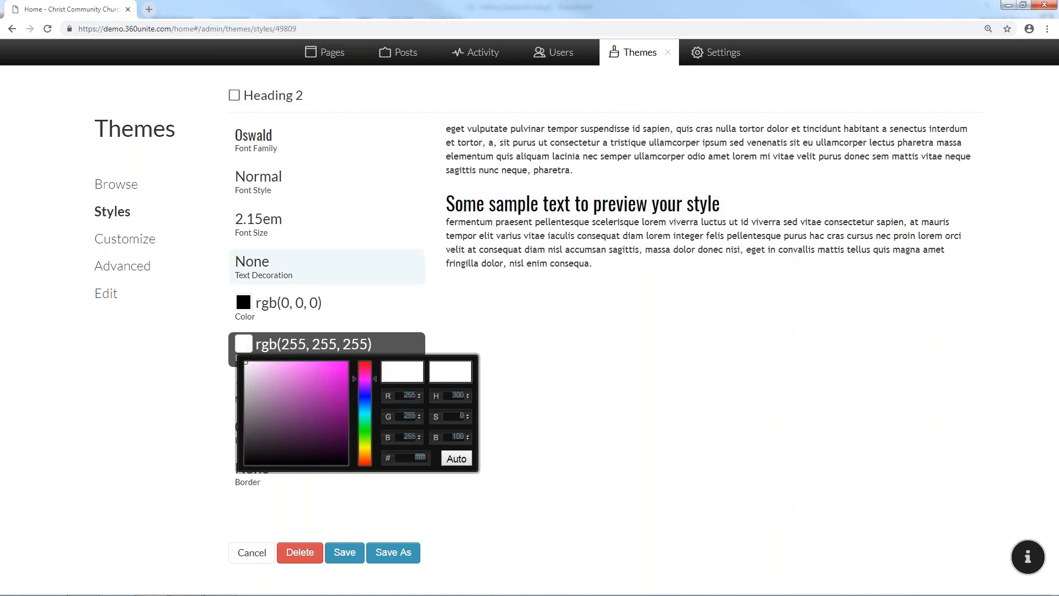
click(645, 335)
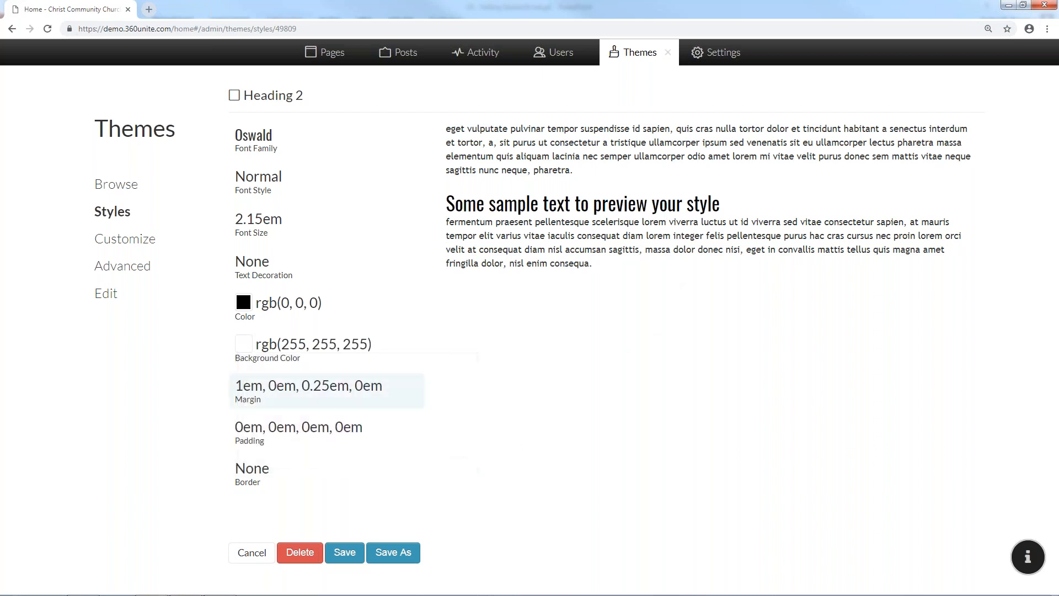
click(283, 392)
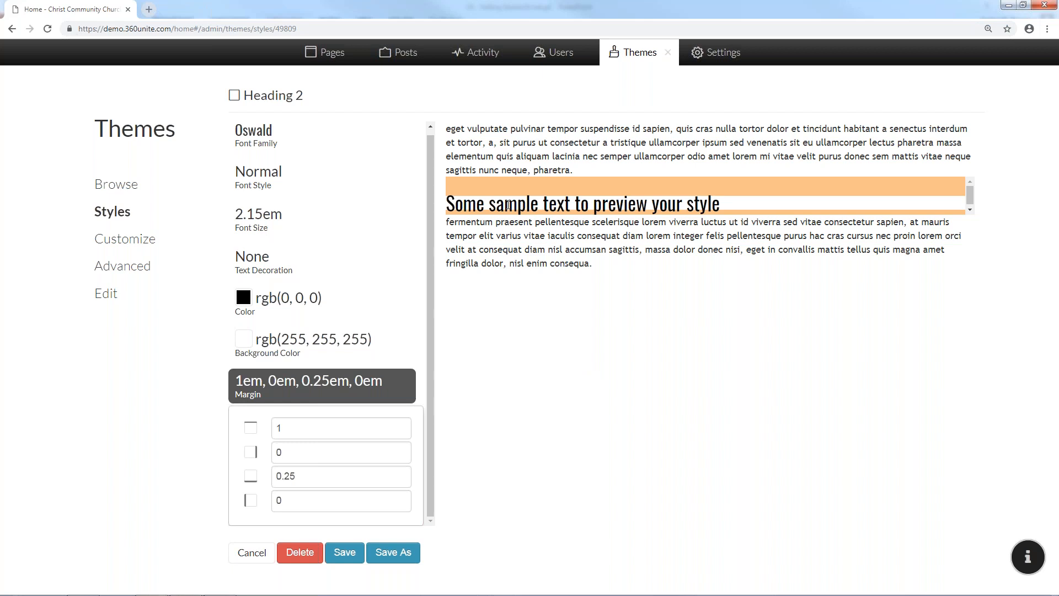
click(278, 381)
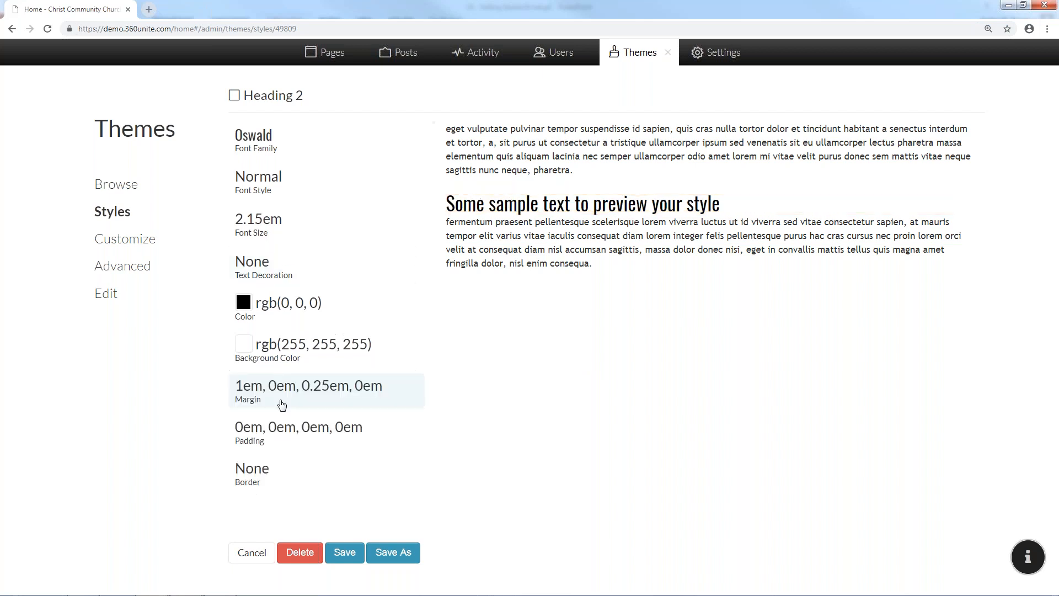
click(282, 428)
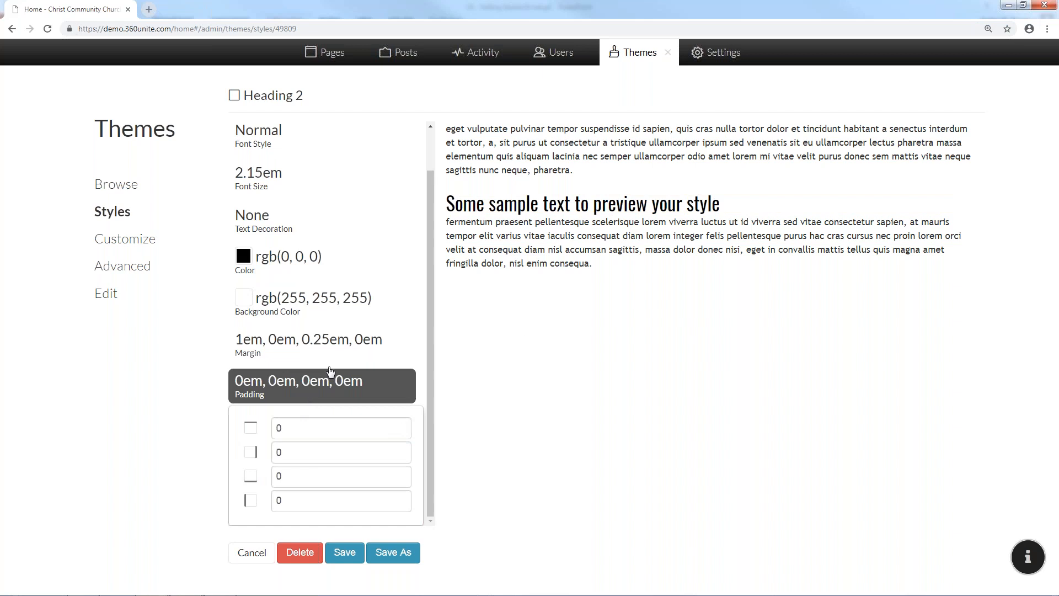
click(333, 339)
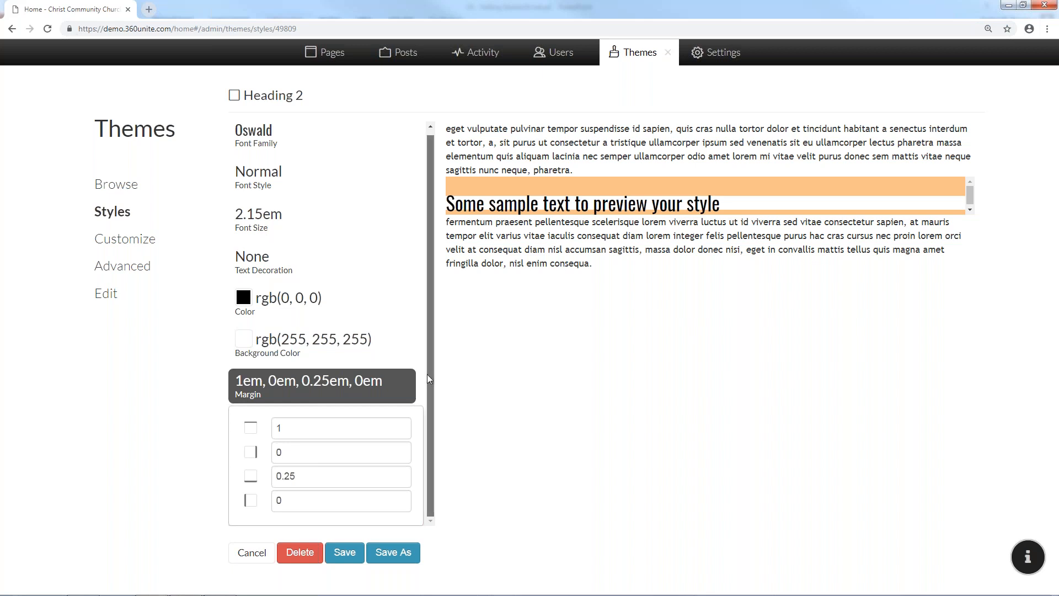
click(371, 383)
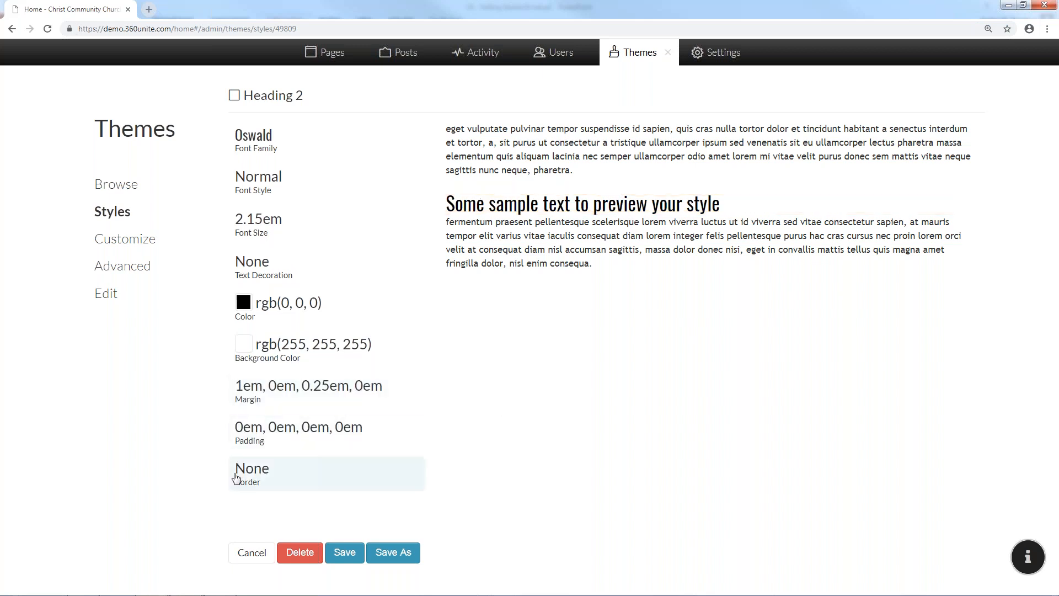
click(288, 466)
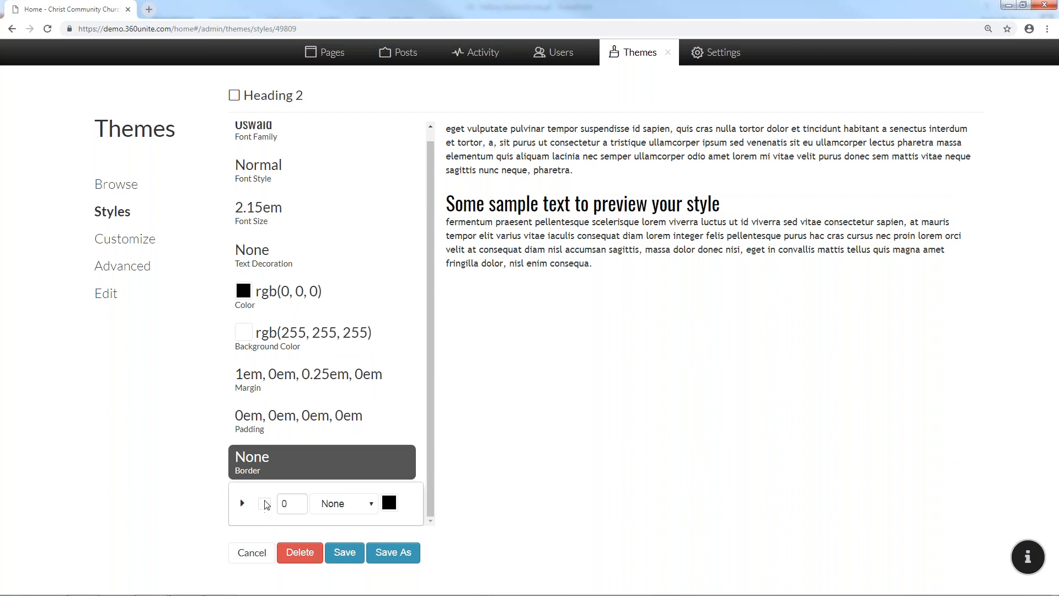
Experiment with Heading 2 border widths (9, 1, 18, 0) and a solid border style
click(301, 504)
click(302, 503)
click(299, 506)
click(273, 506)
click(347, 504)
click(343, 532)
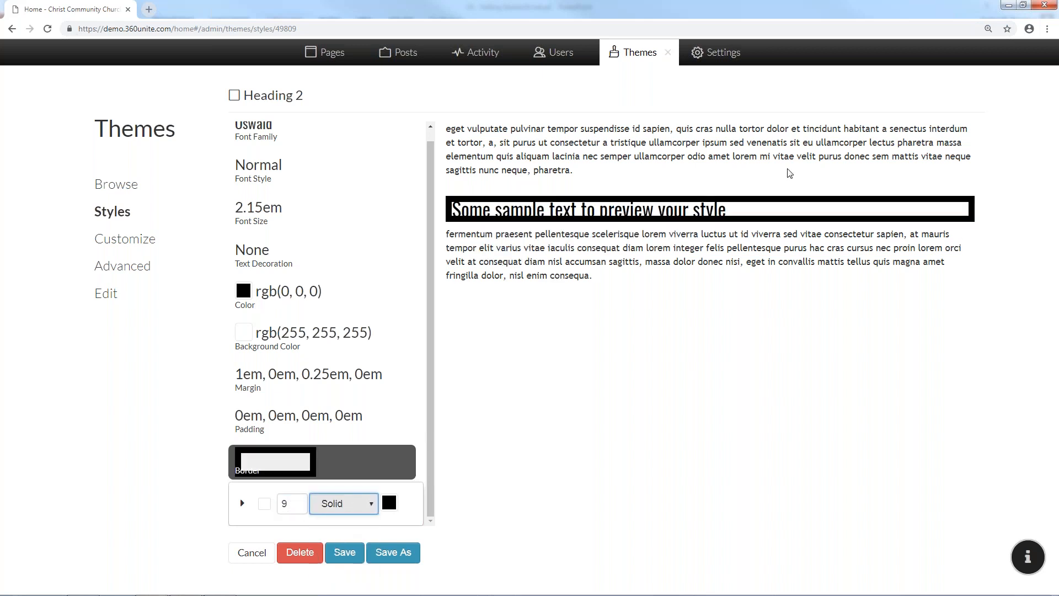
click(298, 507)
click(297, 502)
click(297, 506)
Clear the border width, set border style back to None, and cancel the Heading 2 edits
key(BackSpace)
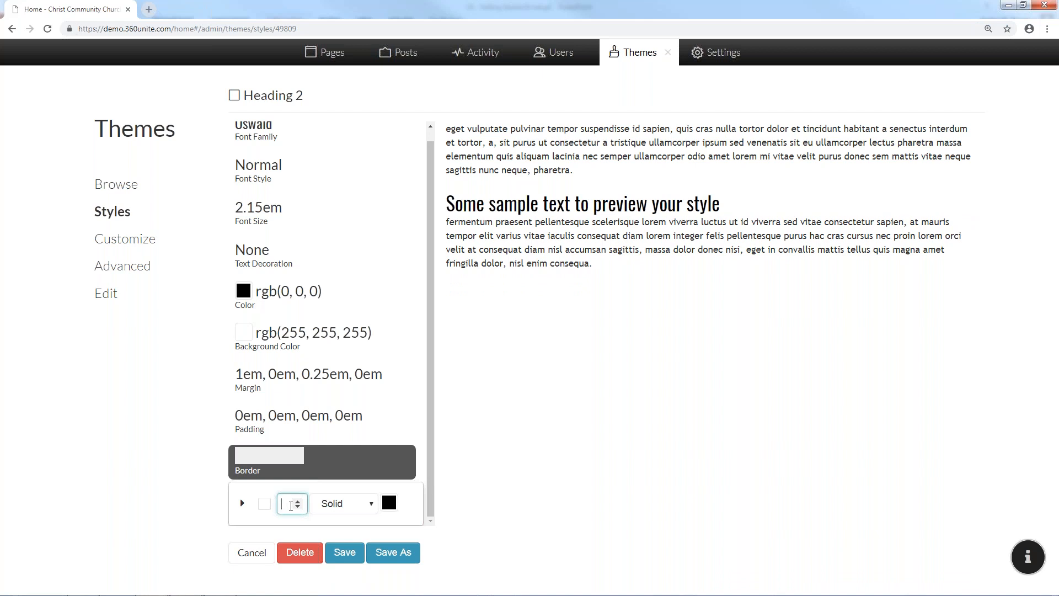
text(5)
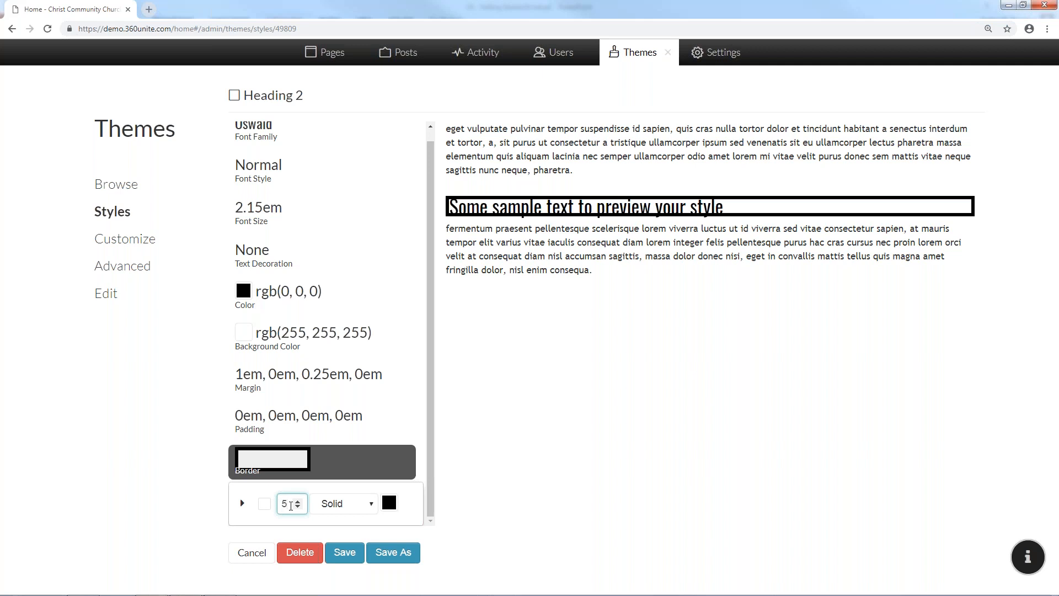
key(BackSpace)
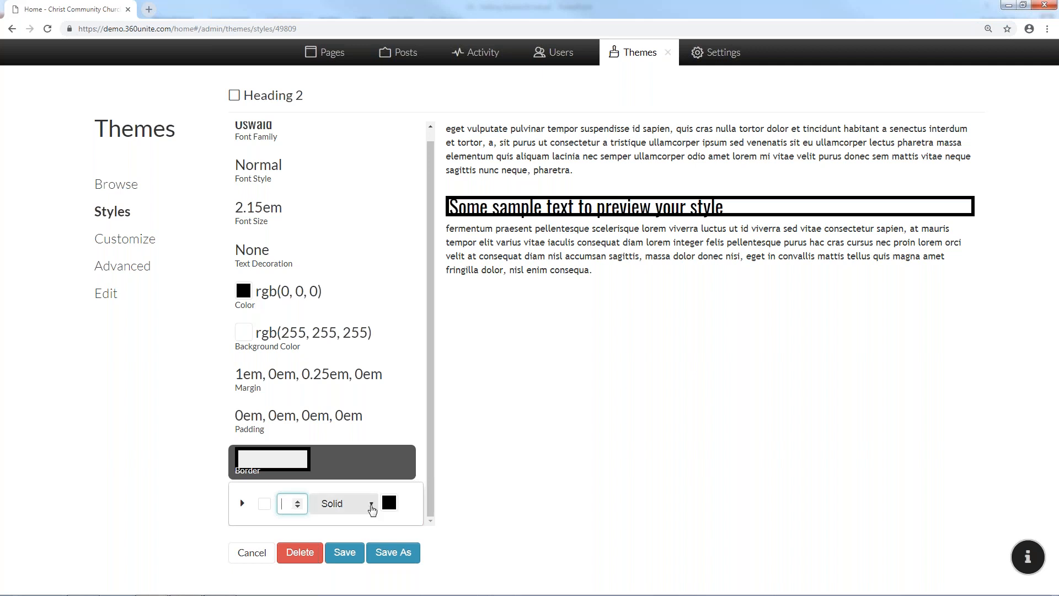
click(342, 503)
click(356, 523)
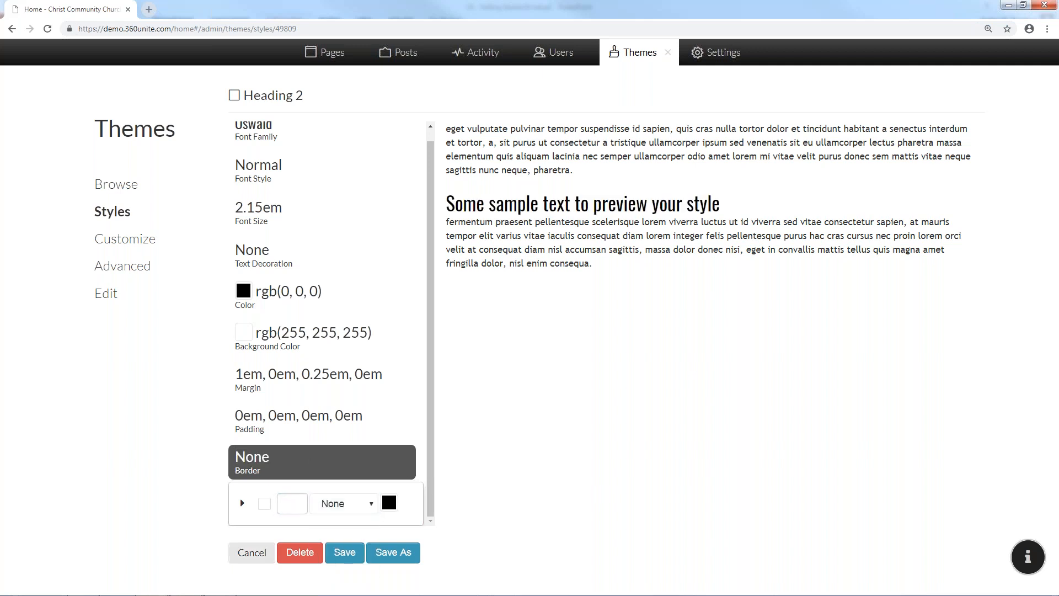
click(251, 554)
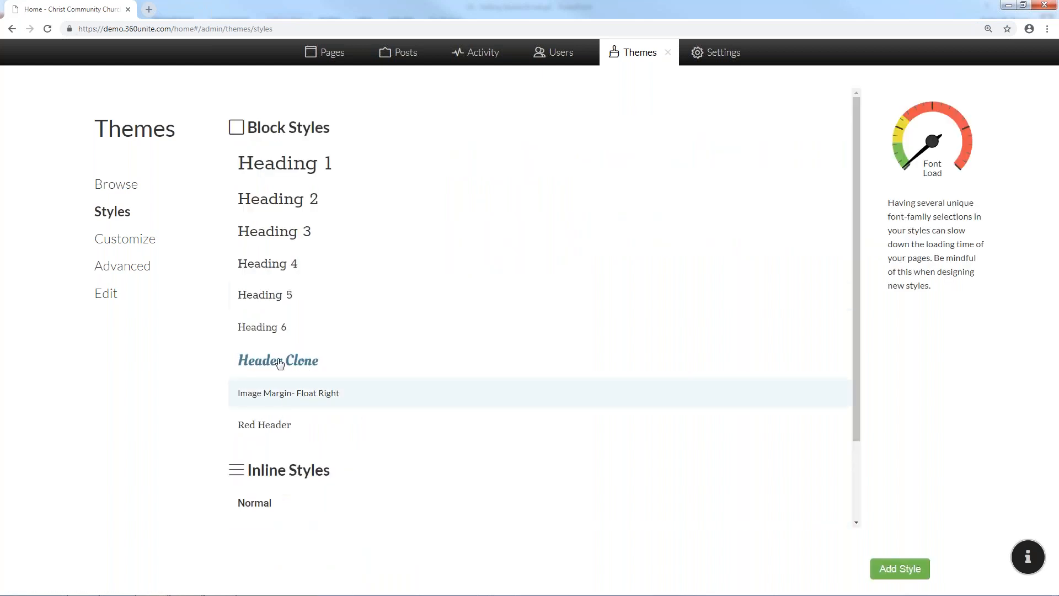
click(266, 504)
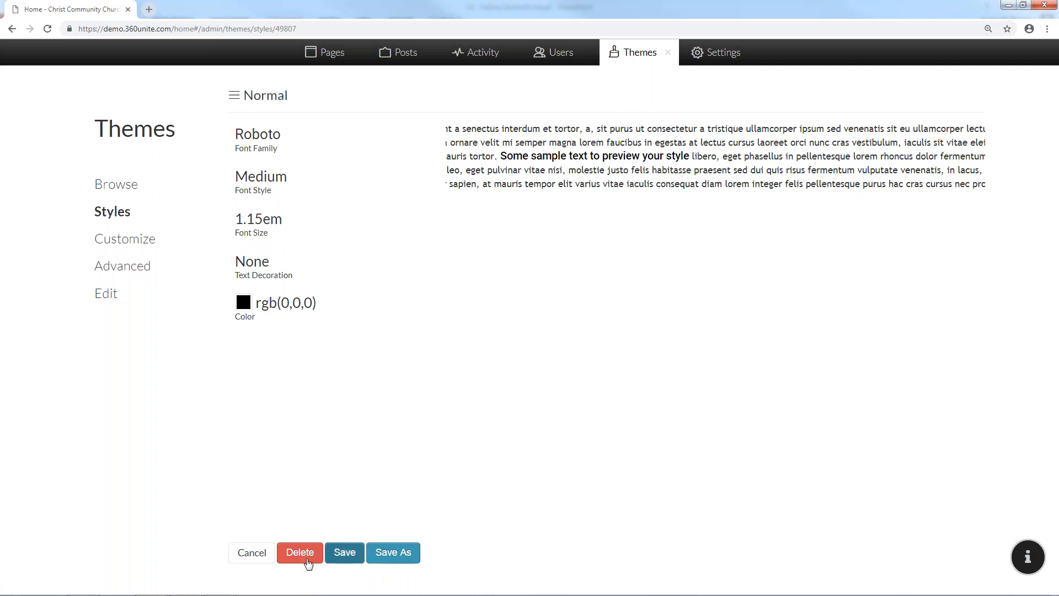
click(248, 552)
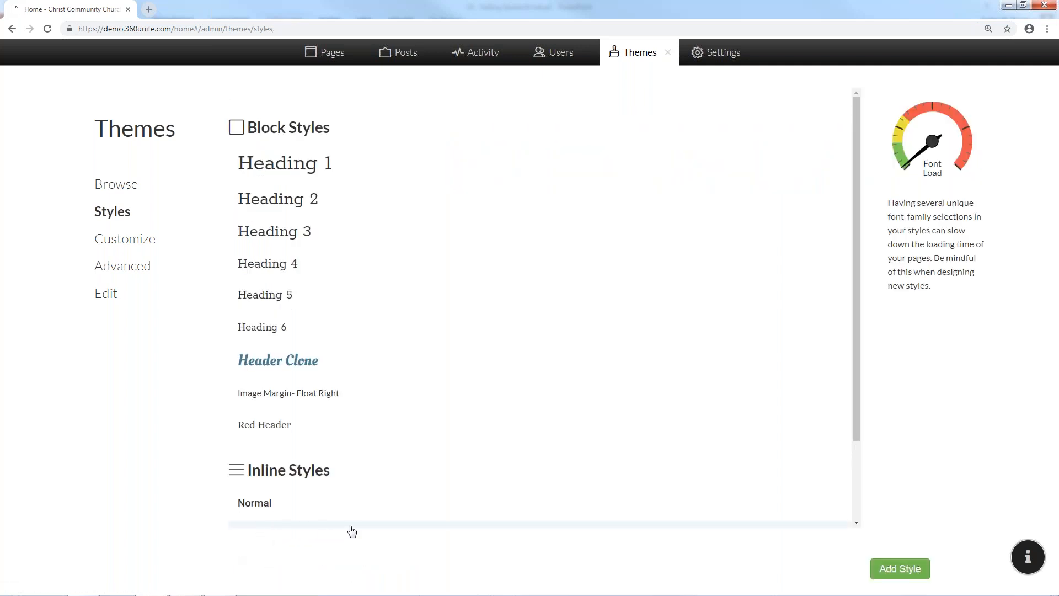
scroll(386, 518, down, 2)
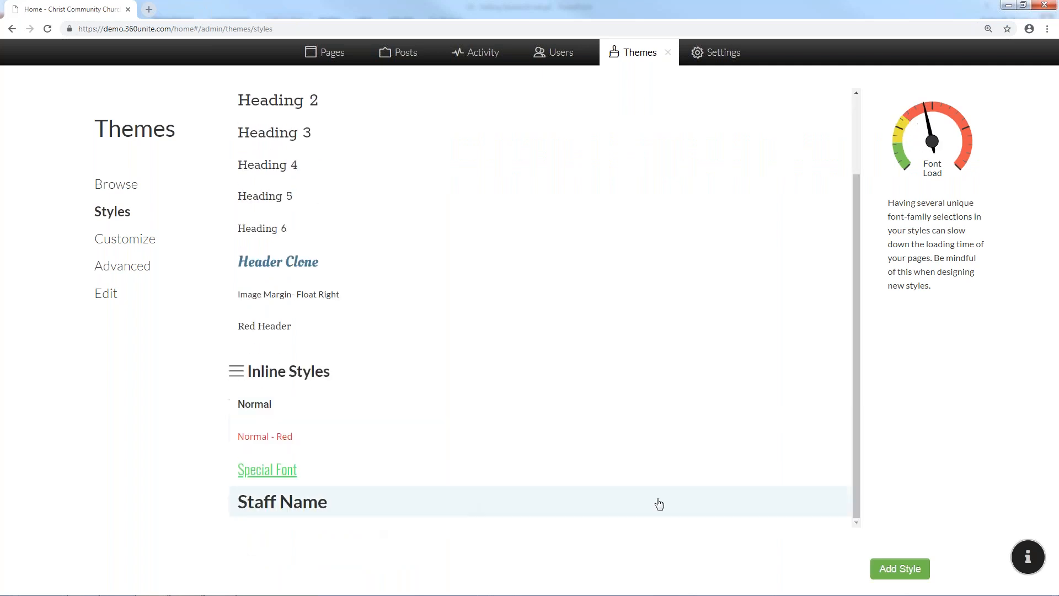
Start a new style with Francois One font, leaving font size at Inherit
click(900, 571)
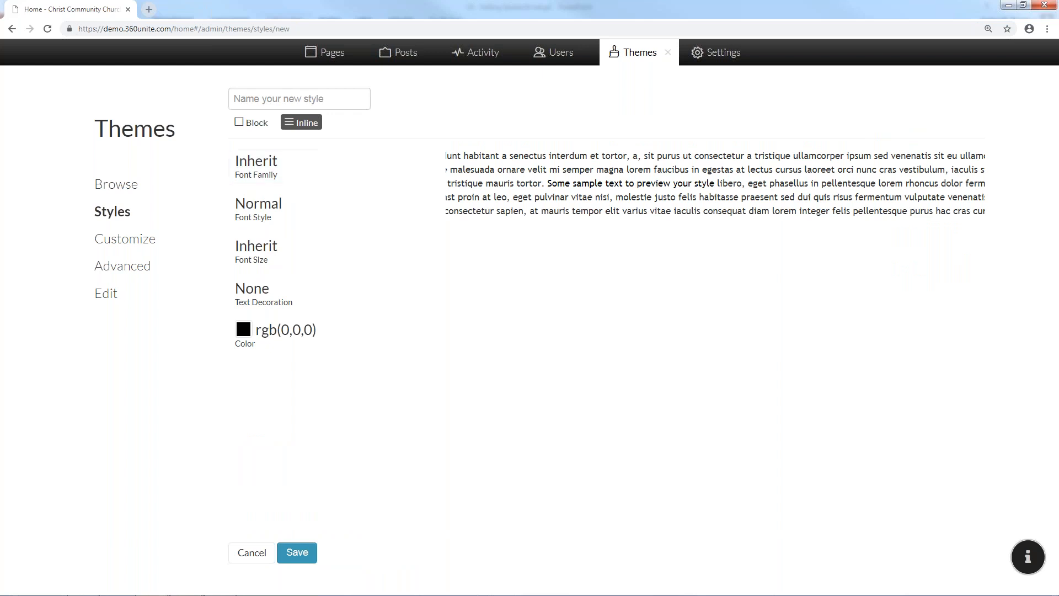
click(264, 175)
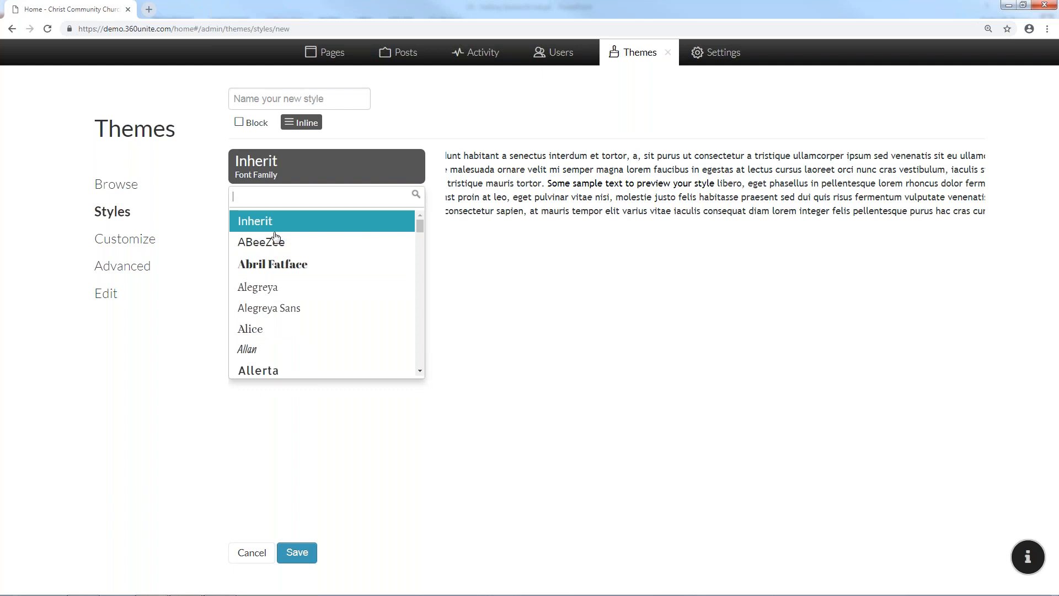
scroll(264, 313, down, 5)
scroll(275, 326, down, 3)
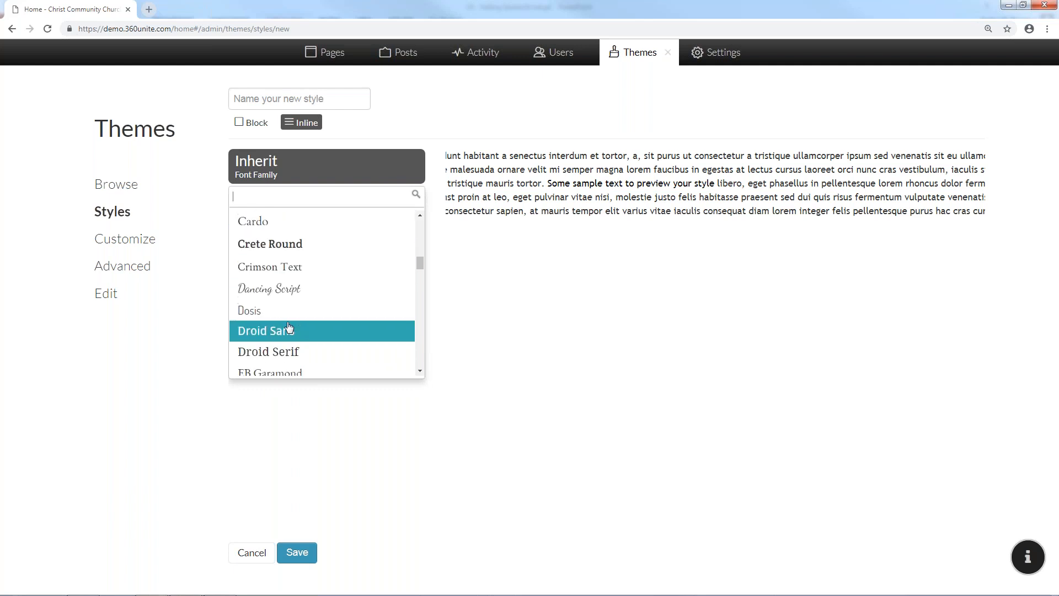
scroll(315, 337, down, 3)
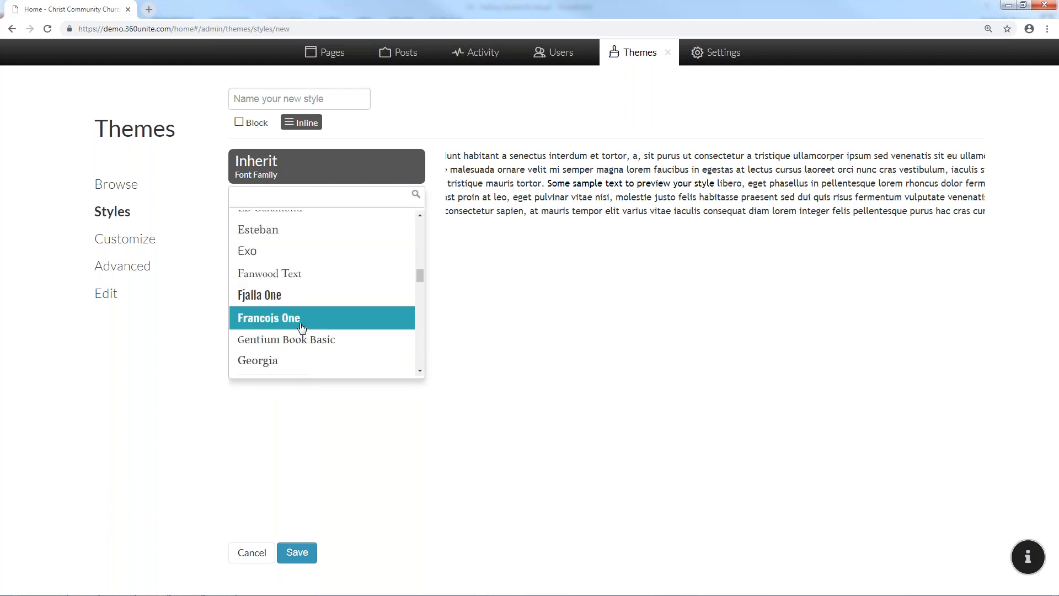
click(302, 327)
click(281, 209)
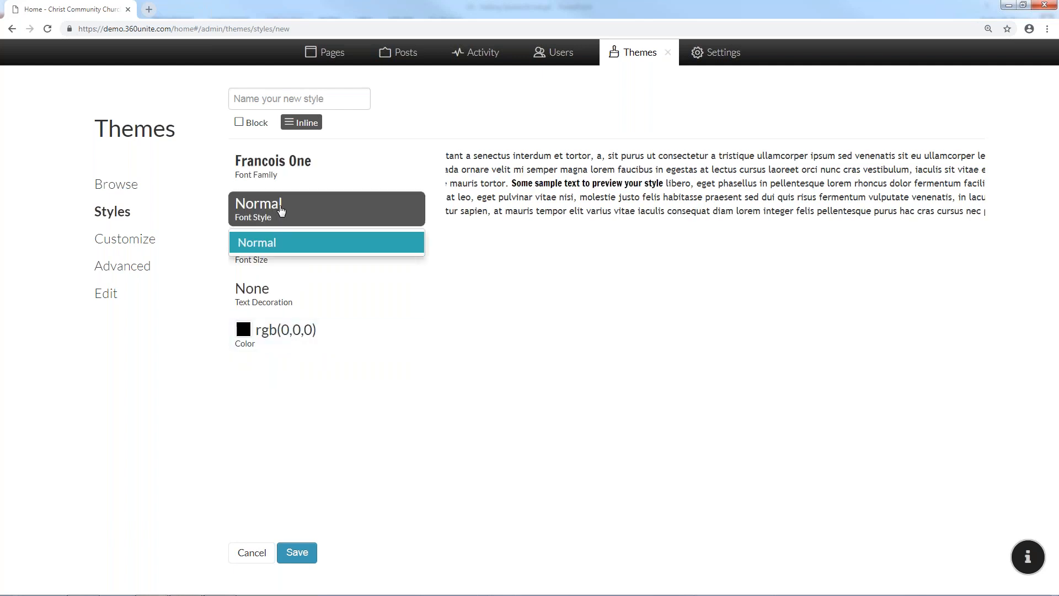
click(281, 210)
click(262, 247)
click(264, 248)
Underline the new style's text and colour it blue, rgb(39, 53, 209)
click(259, 293)
click(258, 292)
click(258, 293)
click(264, 348)
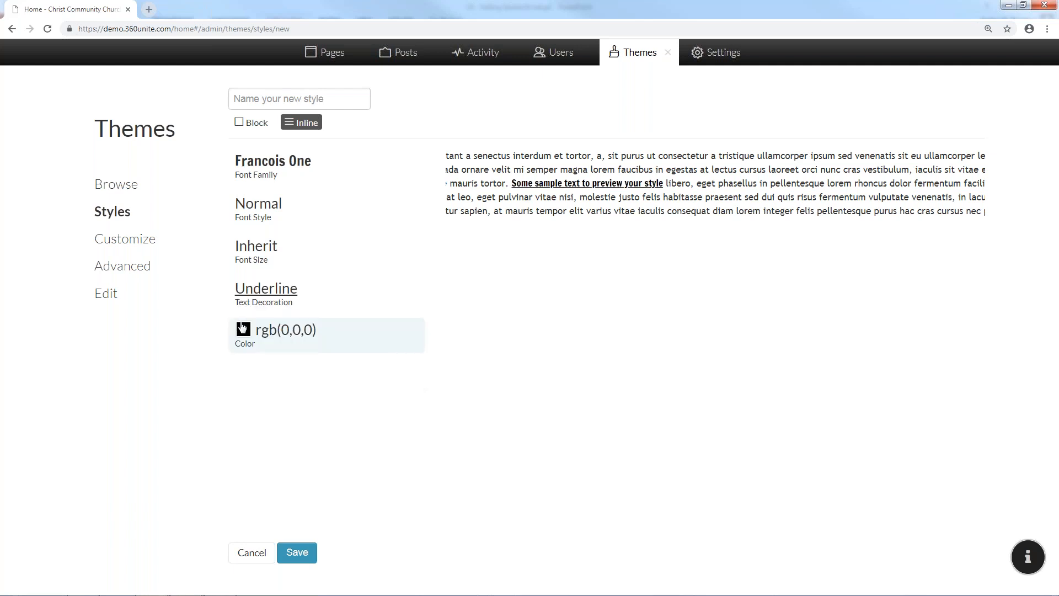
click(241, 329)
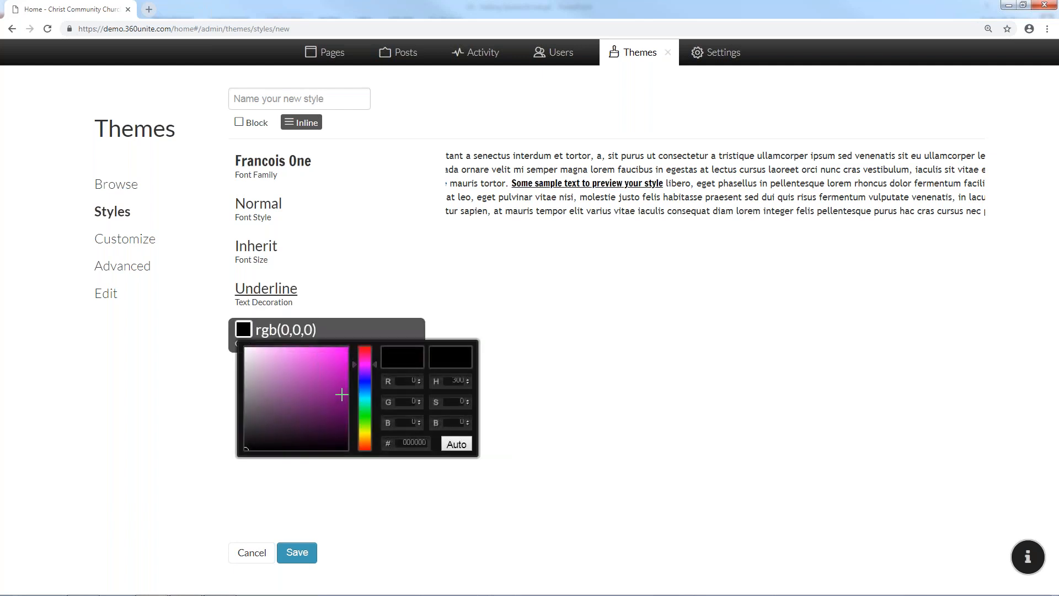
drag(369, 384, 367, 383)
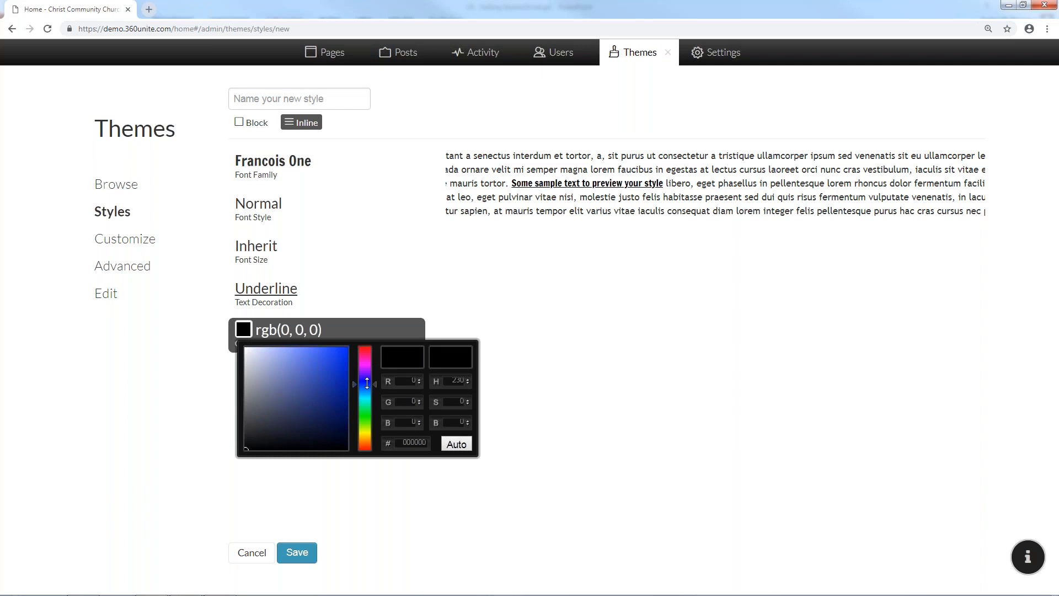
click(328, 366)
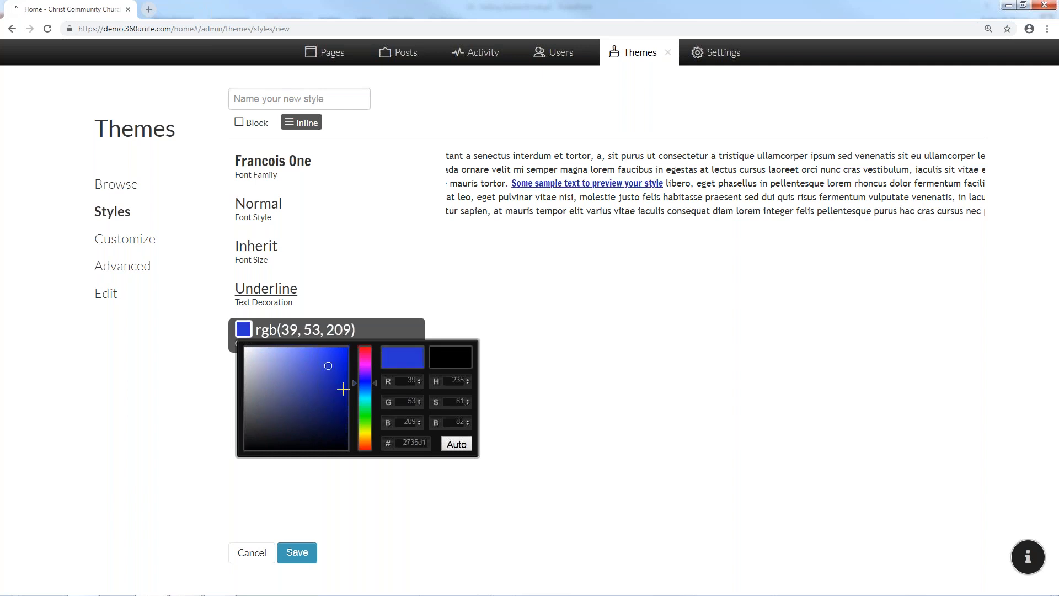
click(432, 499)
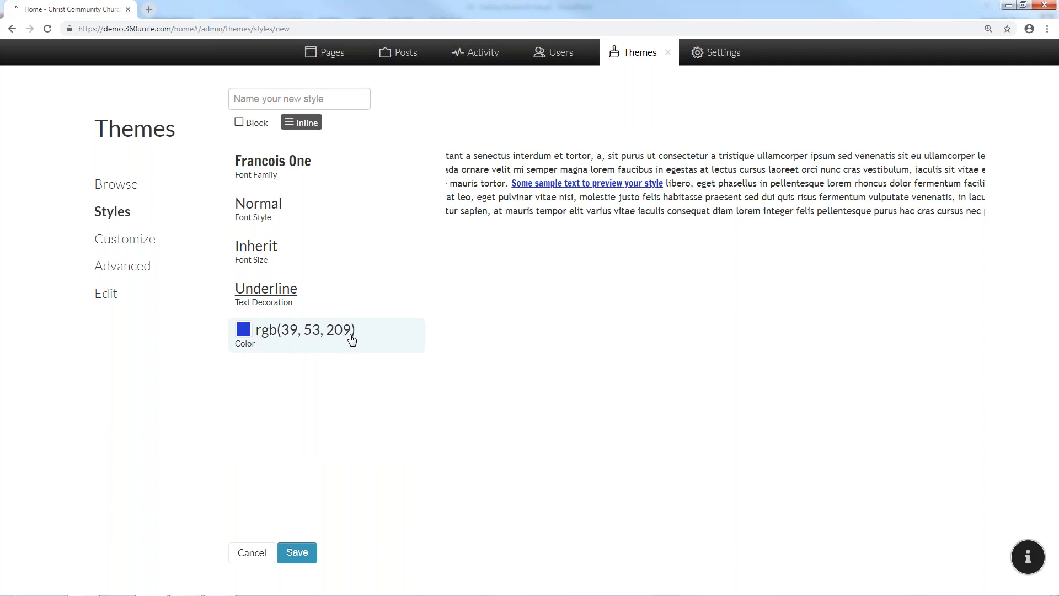
Name the new style 'Sample Inline' and save it
click(298, 551)
click(263, 134)
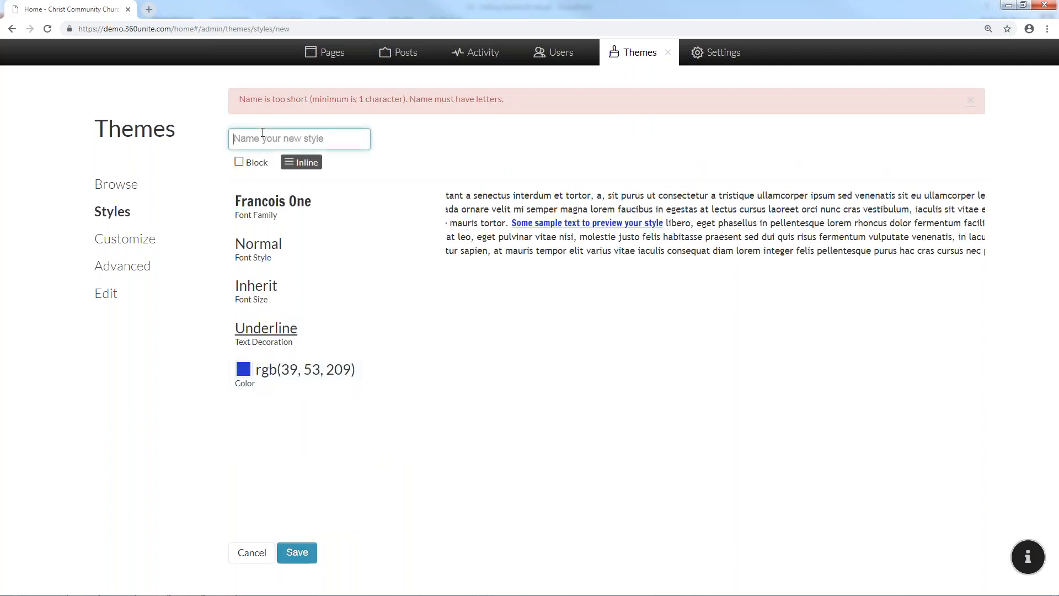
text(Sample Inline)
click(295, 553)
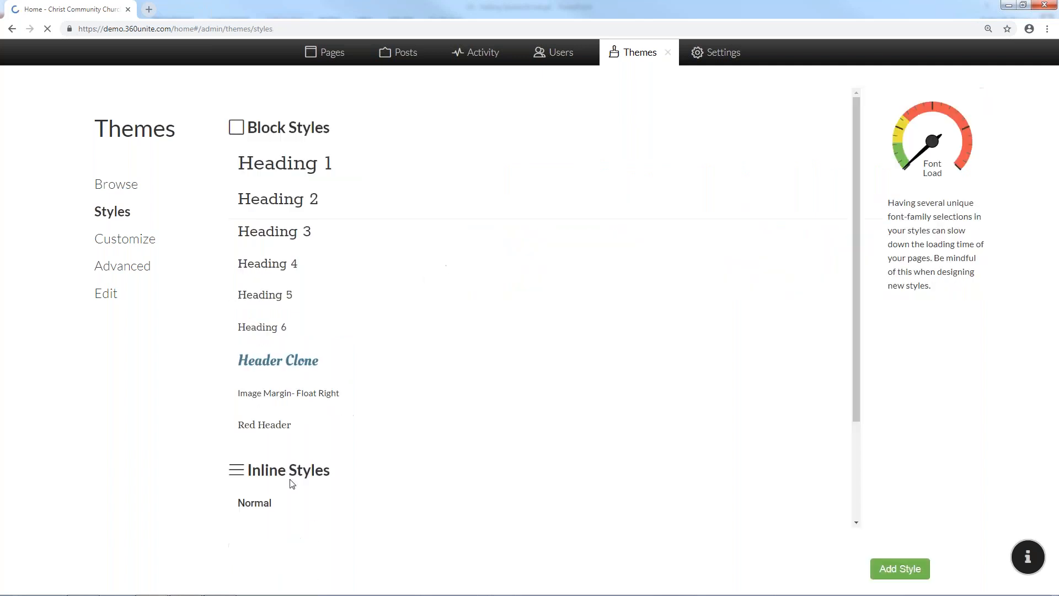
Confirm Sample Inline in the Styles list and open the theme's Advanced headers and scripts
scroll(331, 436, down, 3)
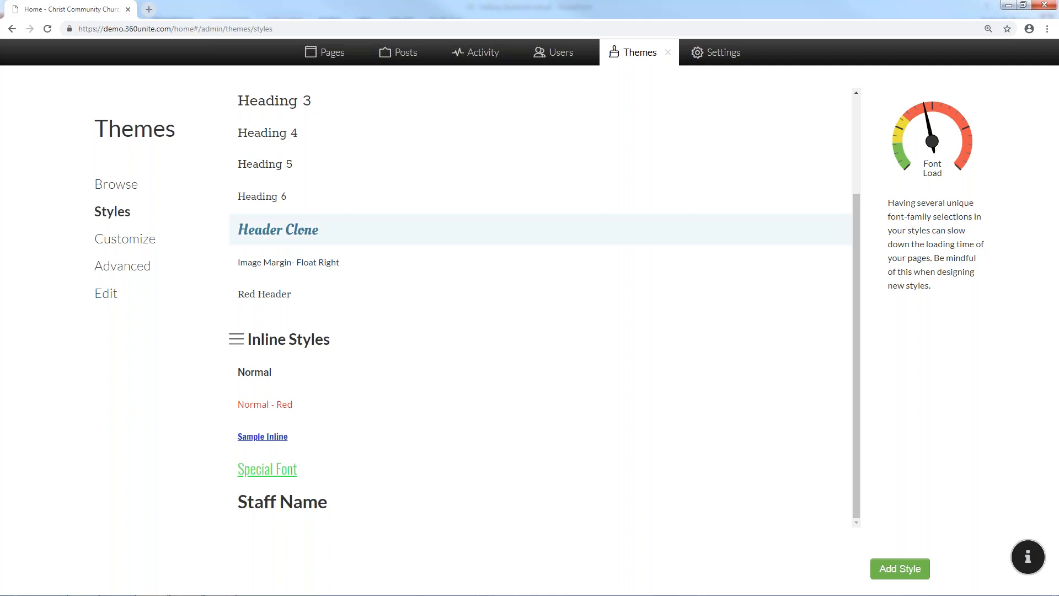
click(128, 269)
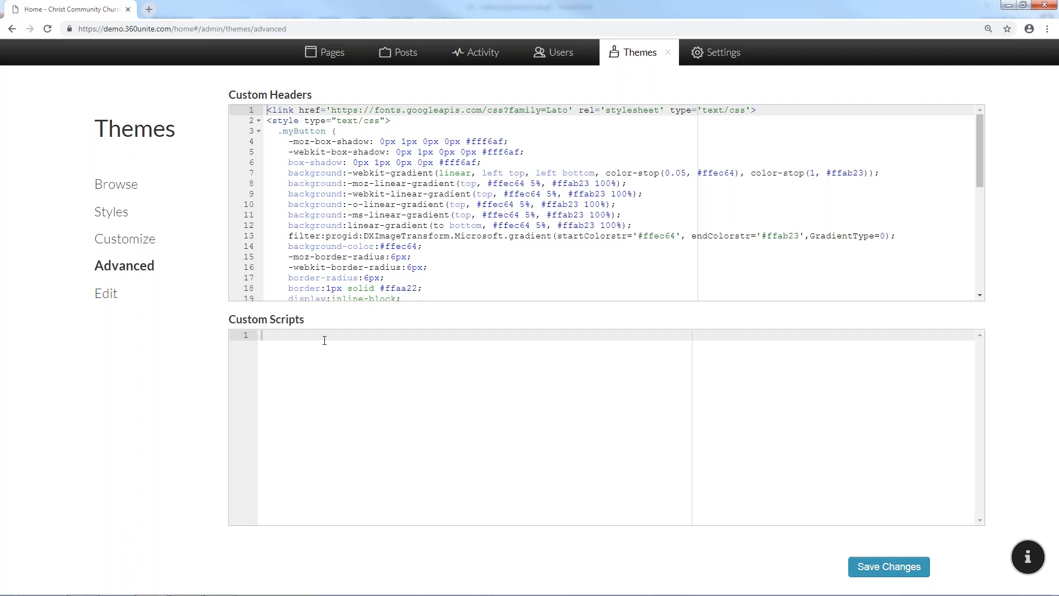
drag(349, 110, 371, 159)
click(350, 155)
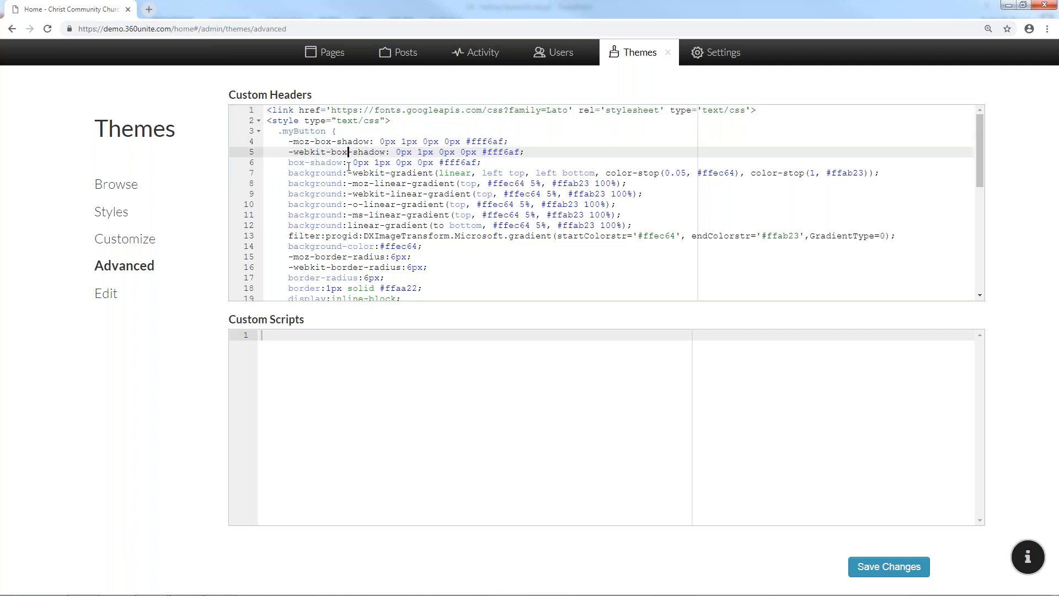
scroll(372, 228, down, 2)
scroll(365, 215, down, 3)
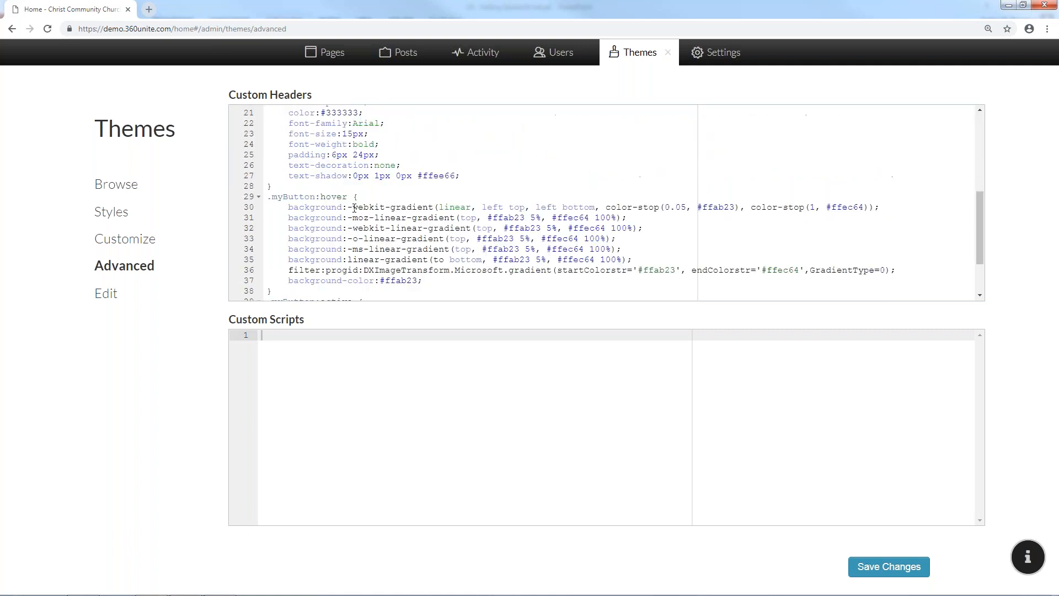
scroll(334, 222, down, 2)
scroll(335, 209, up, 3)
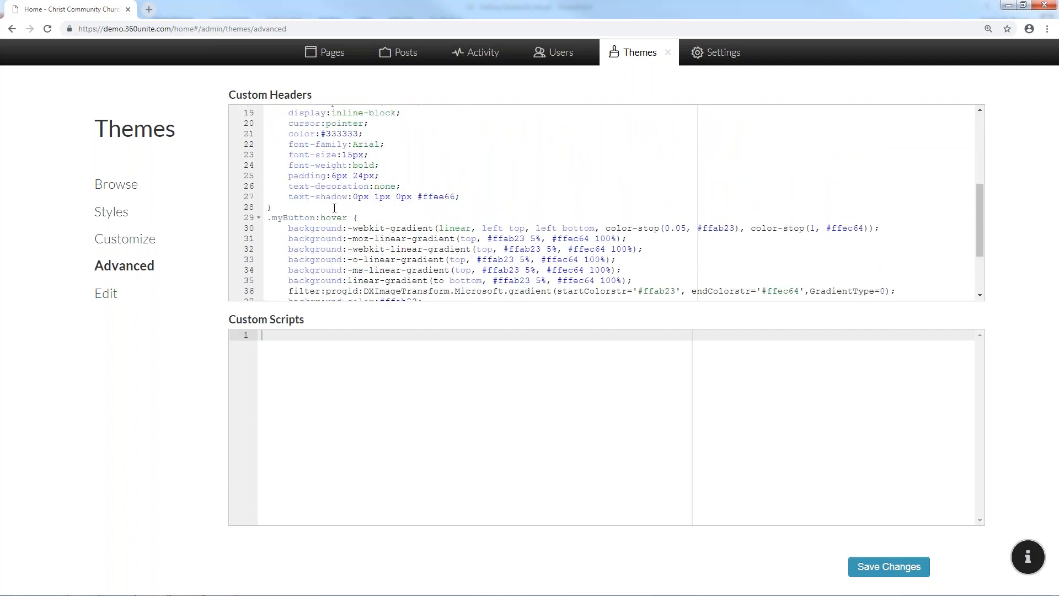
scroll(332, 195, up, 4)
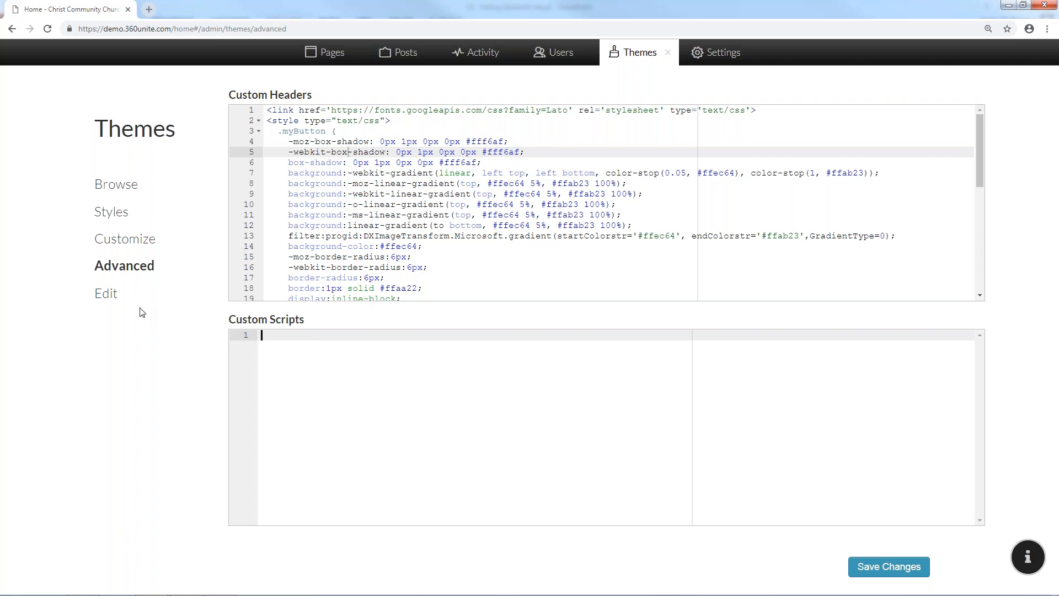
click(116, 299)
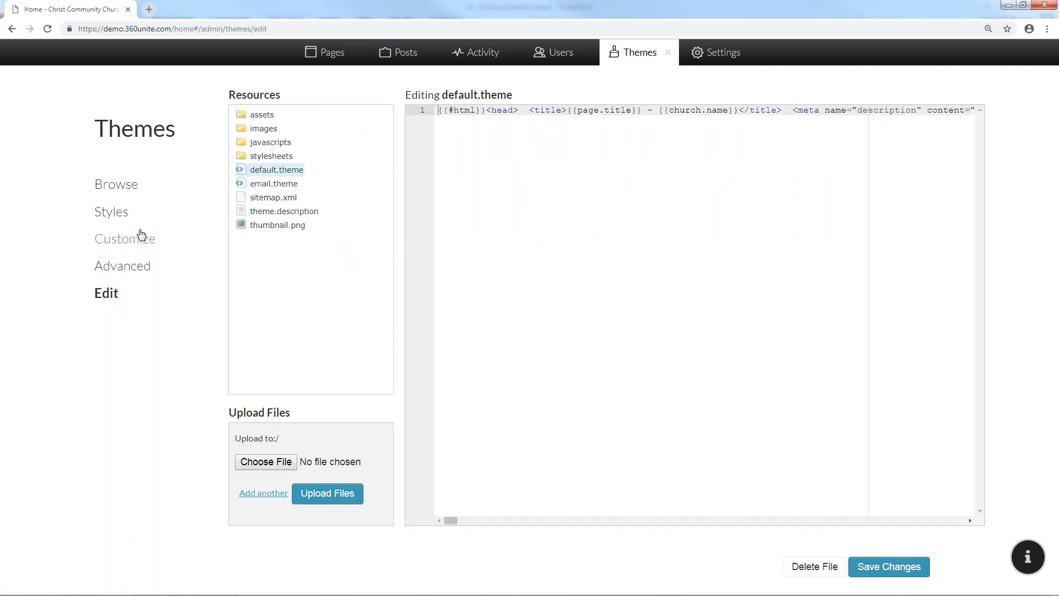
Apply the Ribbon theme with its maroon Concordia preset and open its Edit page
click(117, 208)
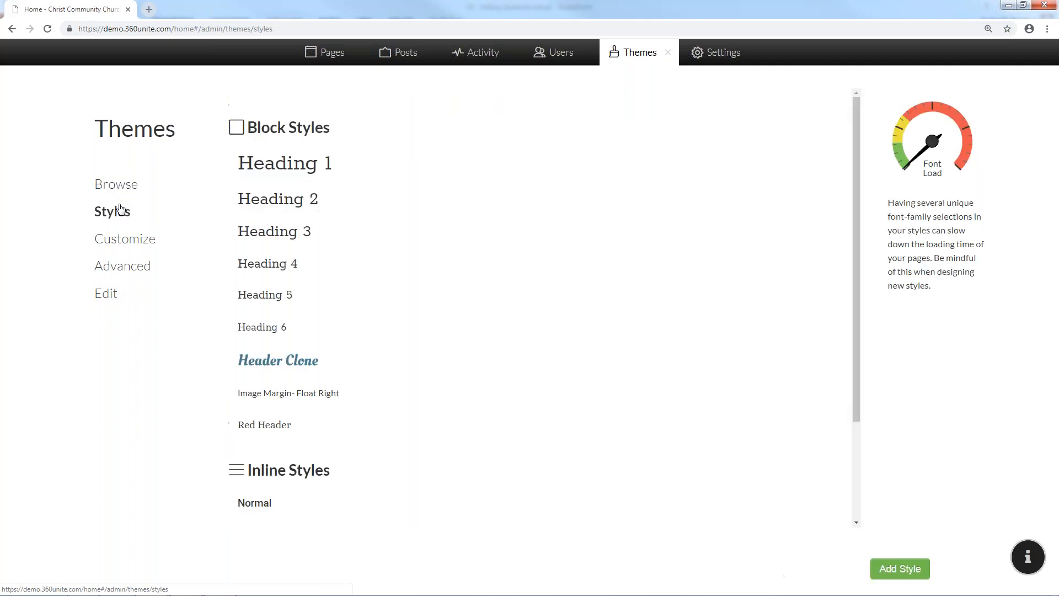
click(123, 190)
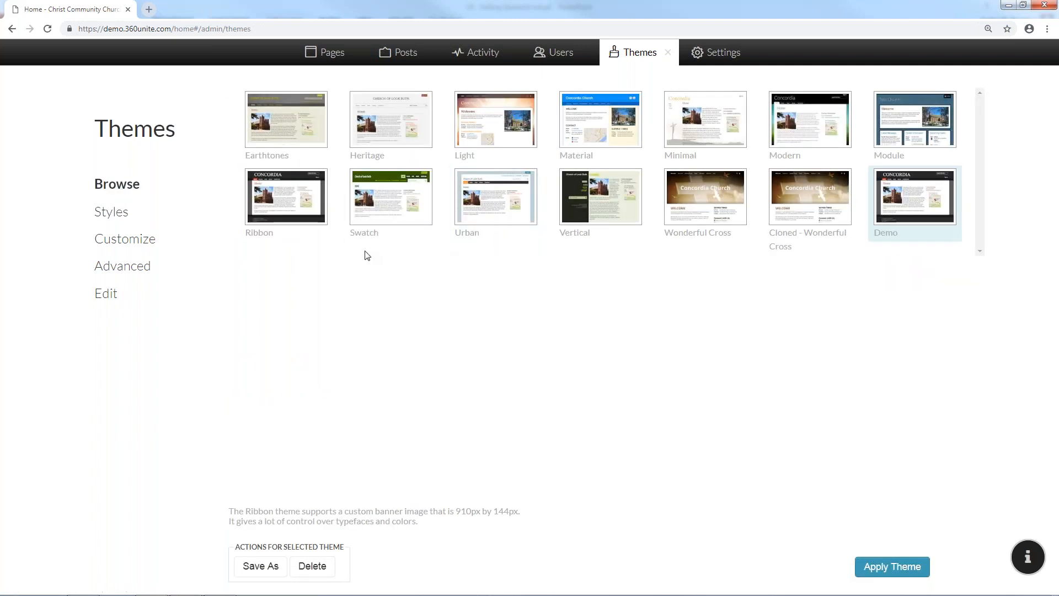
click(287, 215)
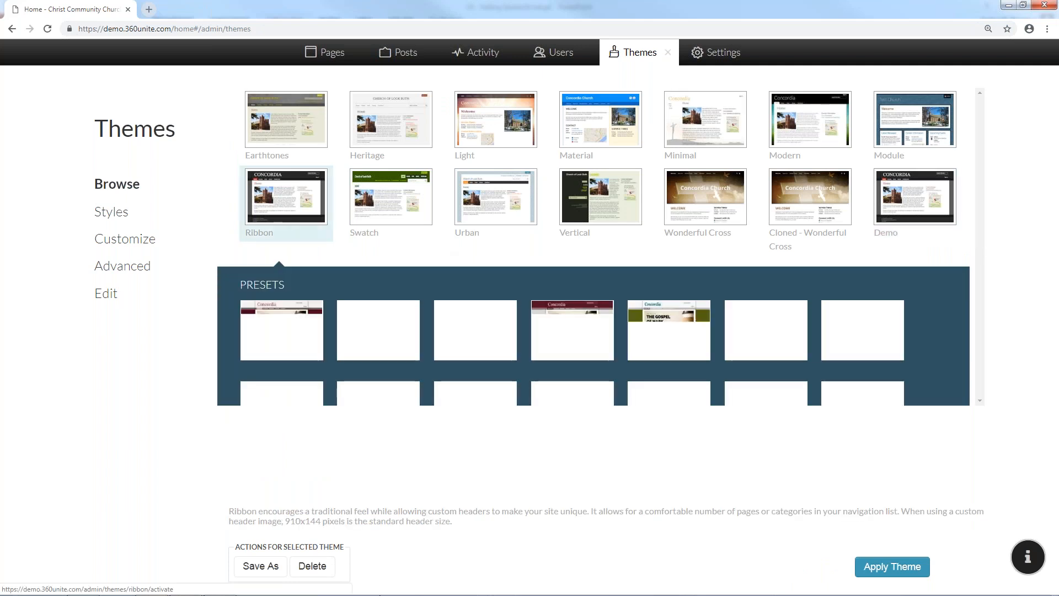
click(871, 569)
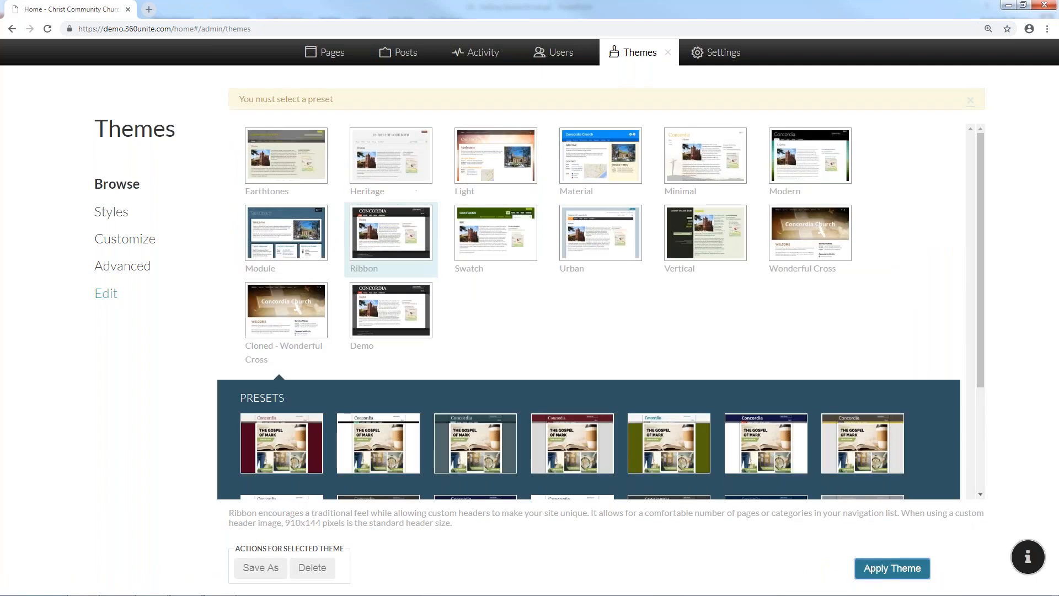
click(278, 442)
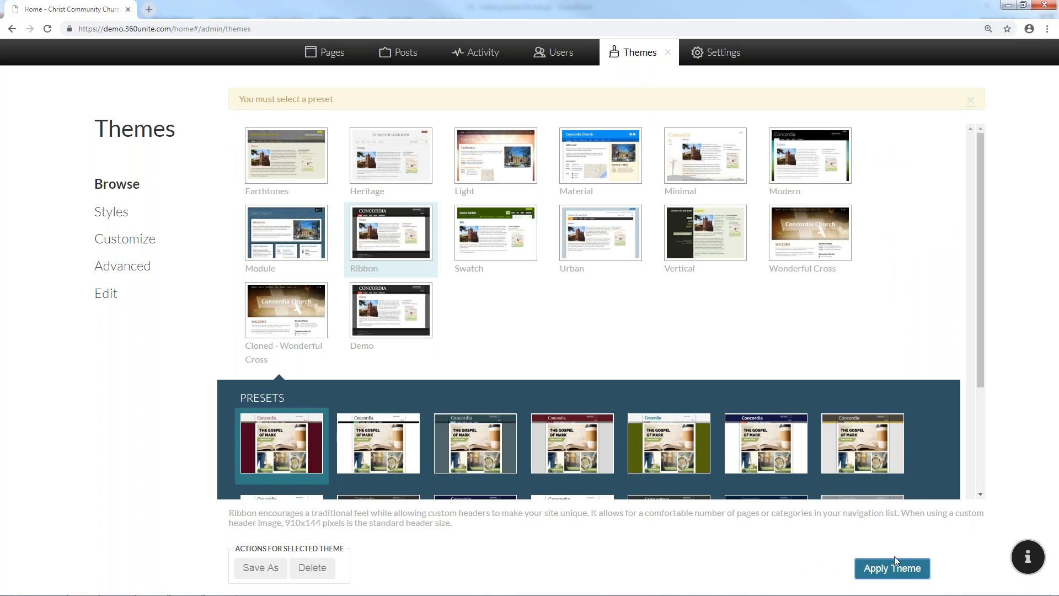
click(865, 559)
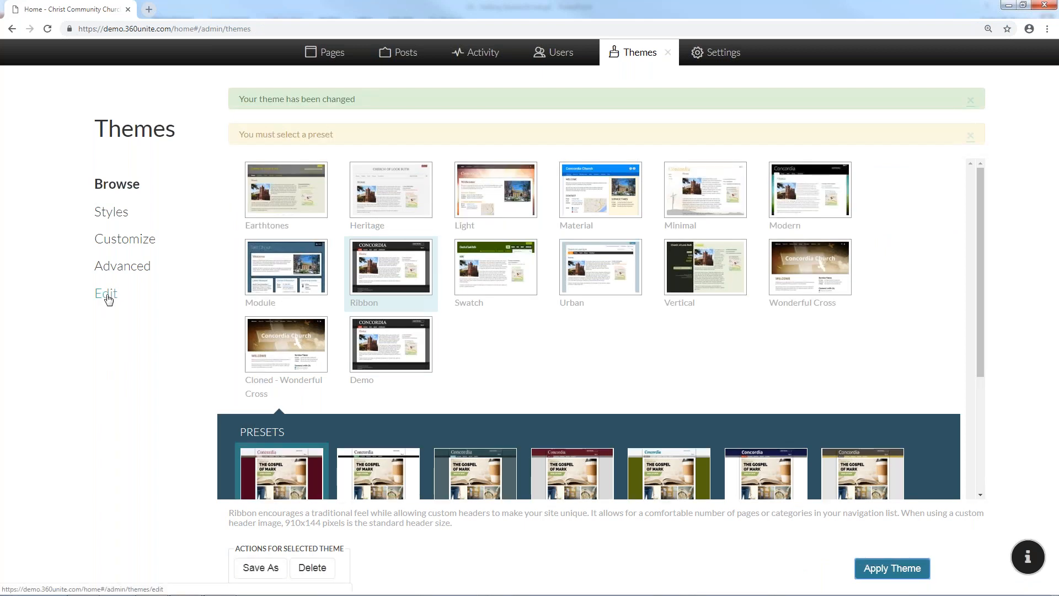
click(108, 297)
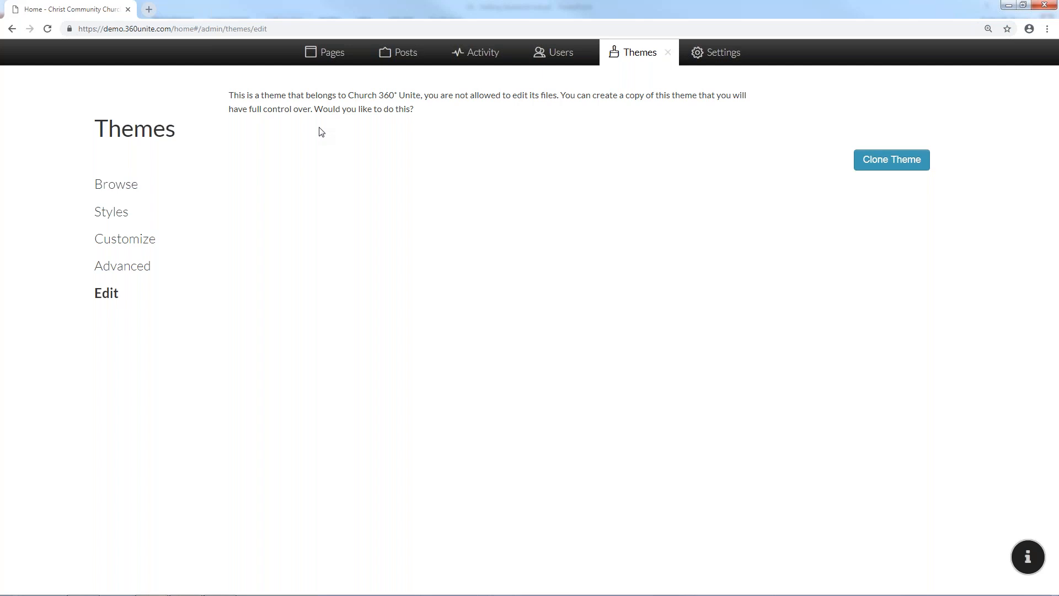
Clone the Ribbon theme under the name 'Test Theme'
click(881, 169)
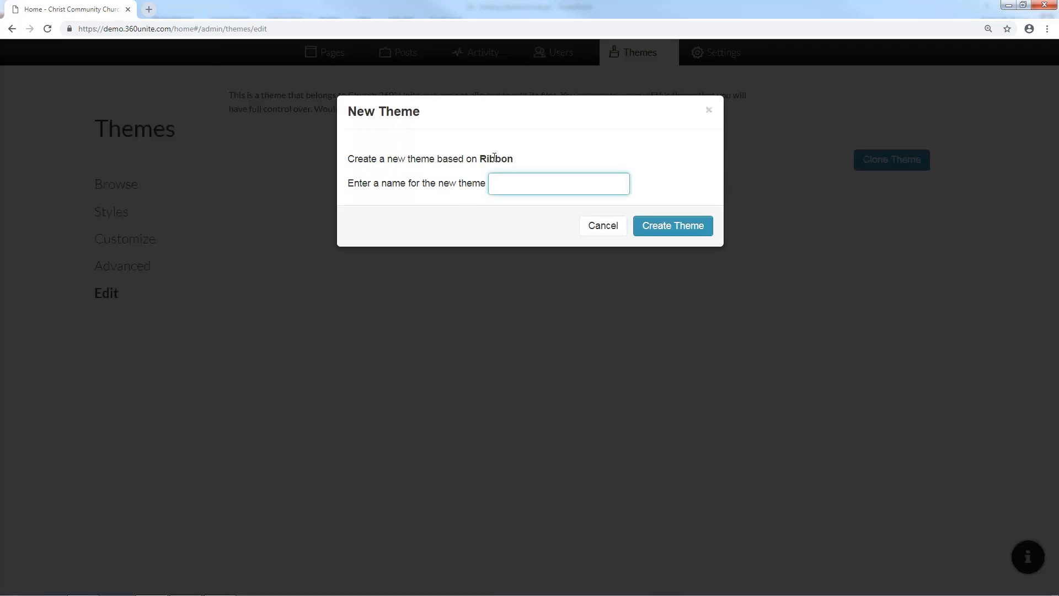
text(Test Theme)
key(BackSpace)
key(BackSpace)
key(BackSpace)
key(BackSpace)
key(BackSpace)
key(BackSpace)
text(Theme)
click(689, 223)
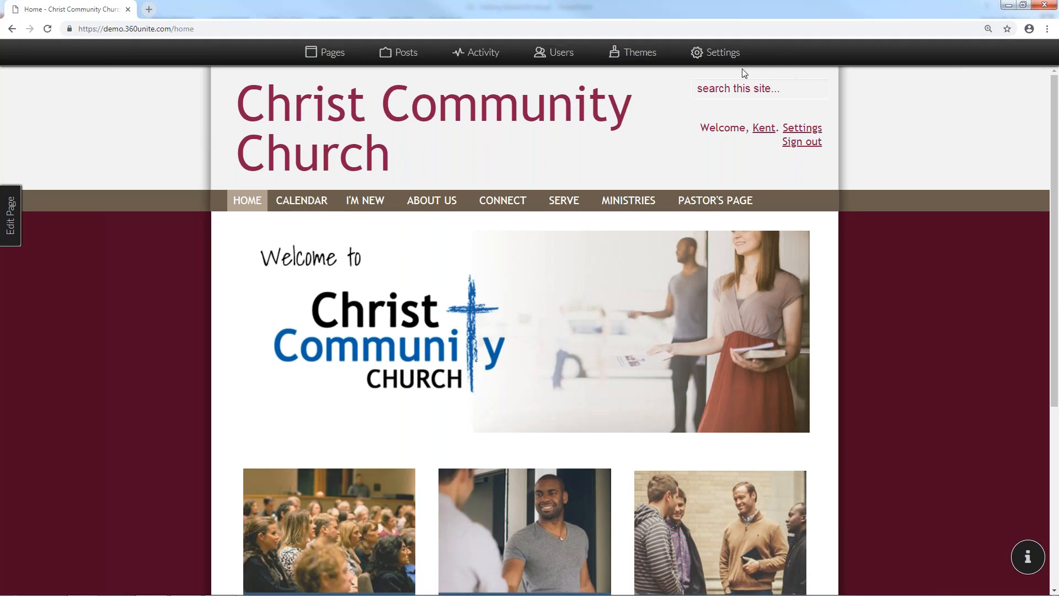
Return from account settings to Themes and open Test Theme's default.theme in the editor
click(719, 63)
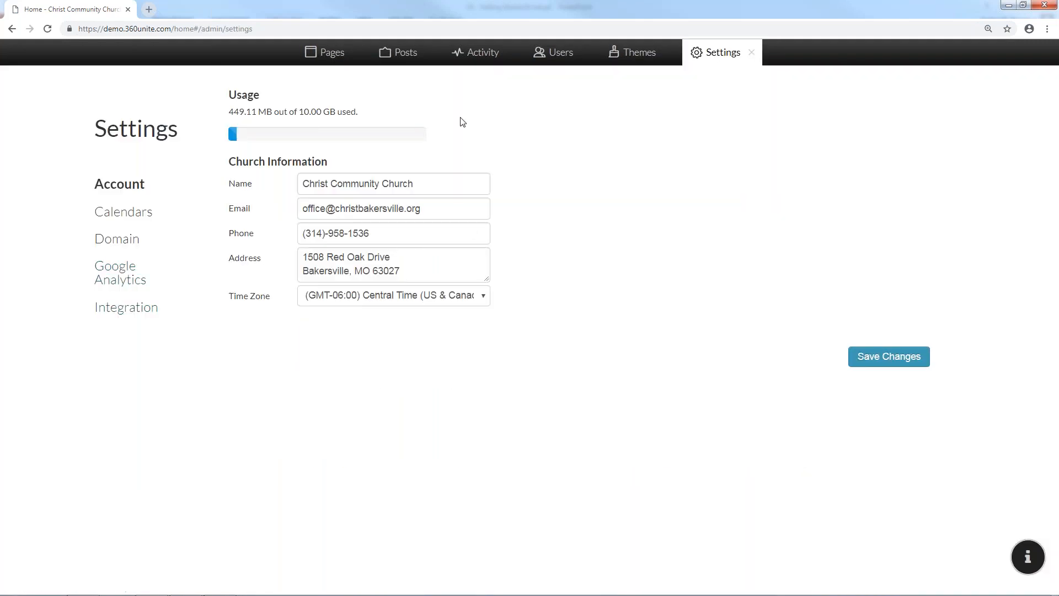
click(634, 55)
click(118, 296)
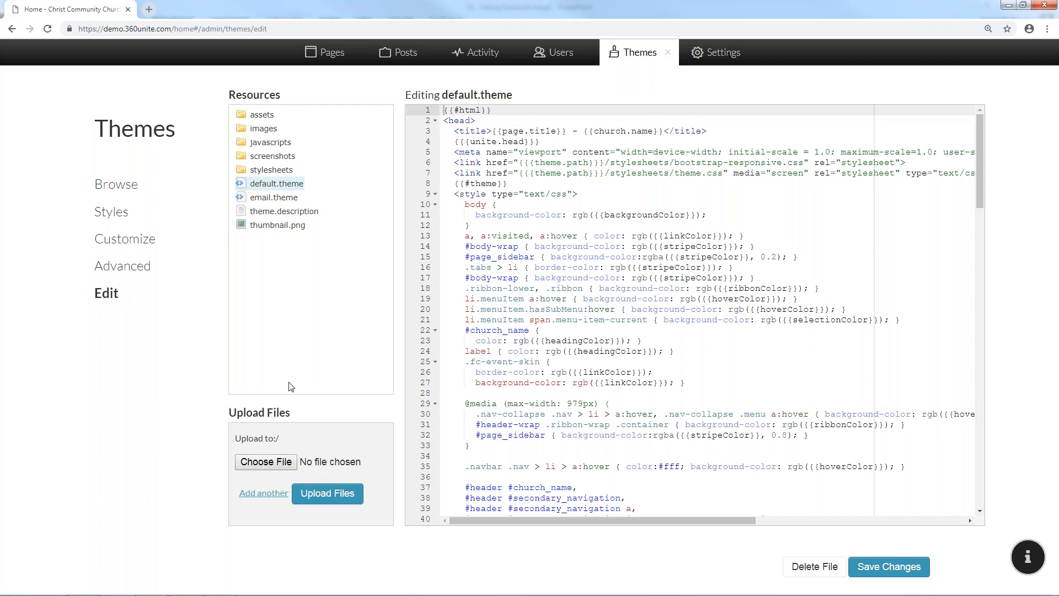
Preview sample_church.jpg, the feed-icon and shadow images, and open theme.js
click(253, 116)
click(285, 128)
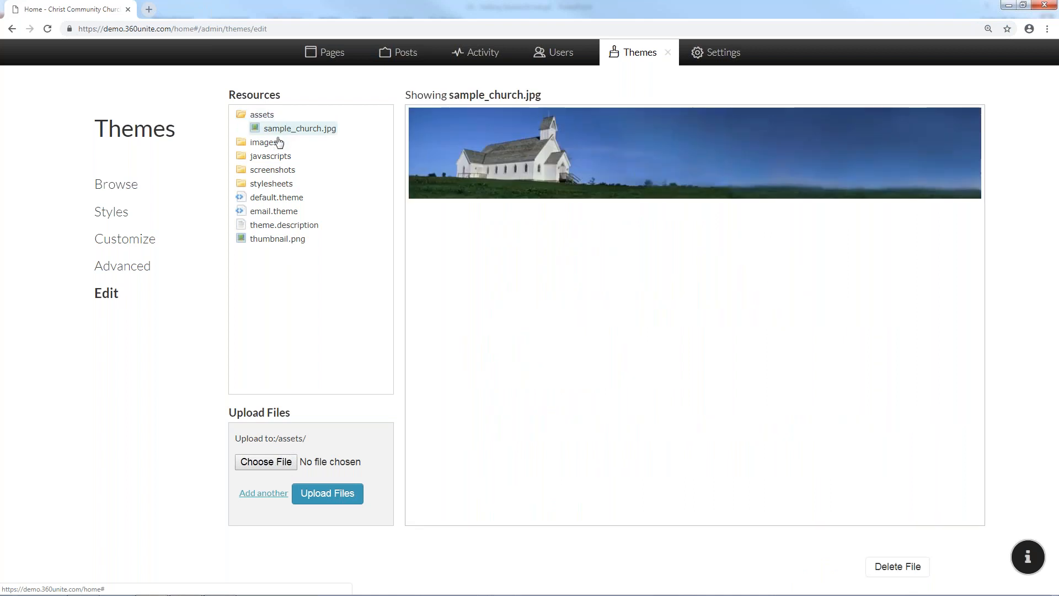
click(276, 142)
click(274, 158)
click(275, 170)
click(277, 185)
click(278, 198)
click(277, 212)
click(276, 226)
click(273, 241)
Preview the Berry Wine and Crayon Pack screenshots, then return to the Themes gallery
click(272, 254)
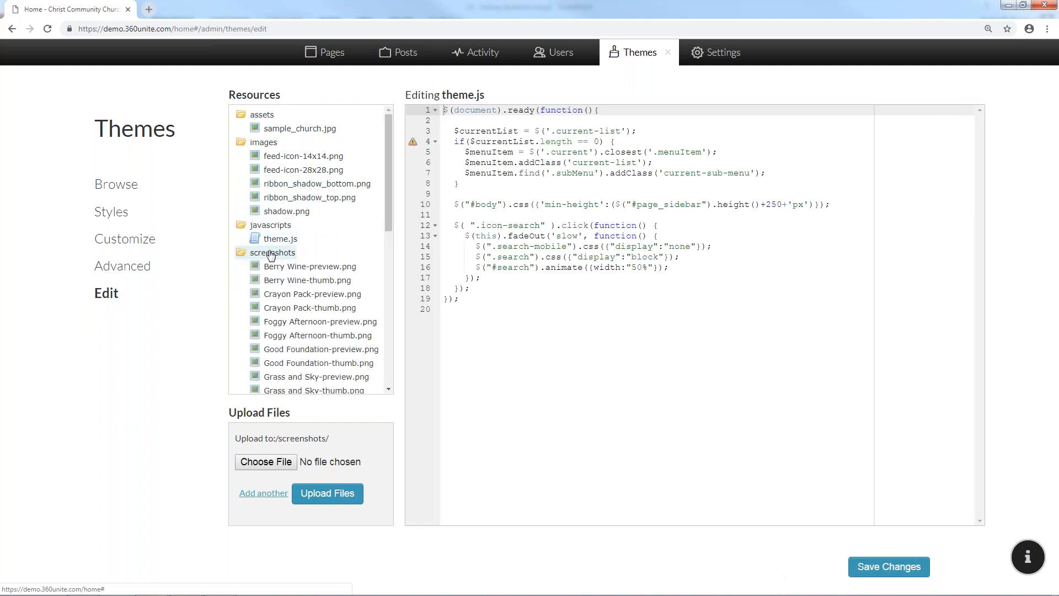
click(275, 272)
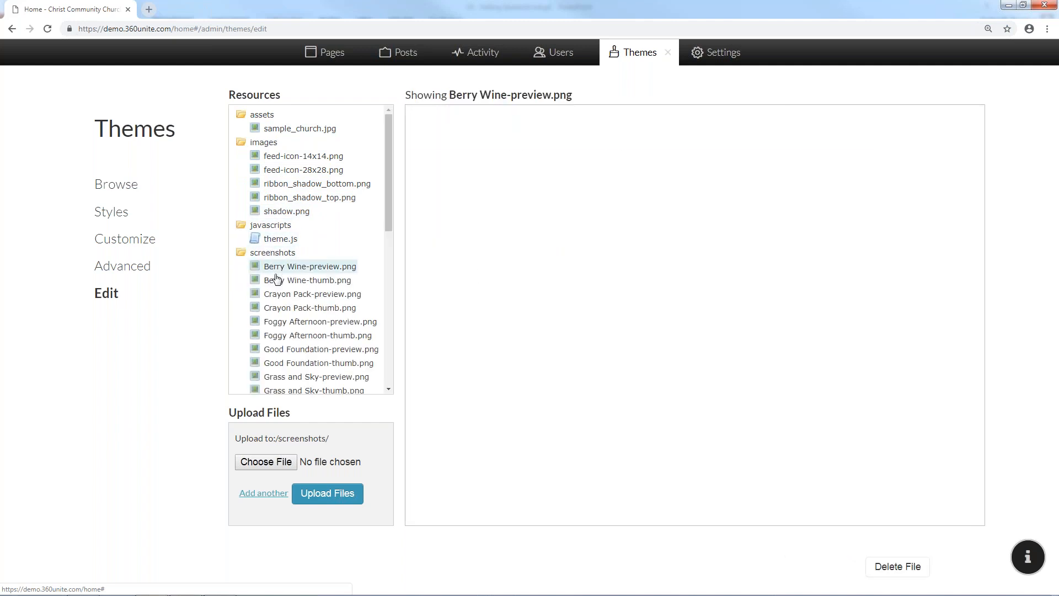
click(280, 282)
click(286, 293)
scroll(290, 289, down, 7)
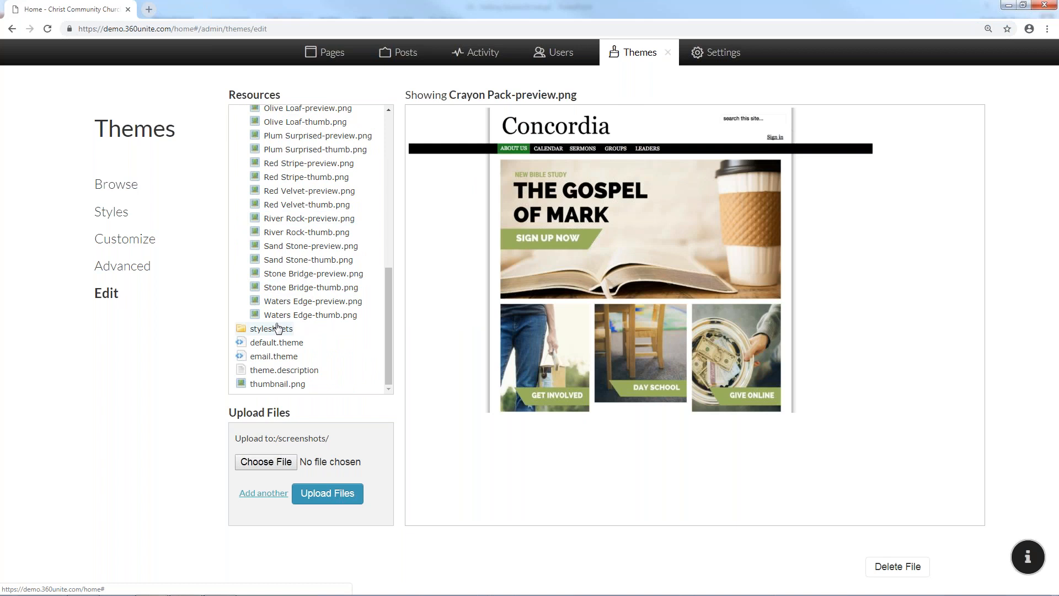
click(124, 219)
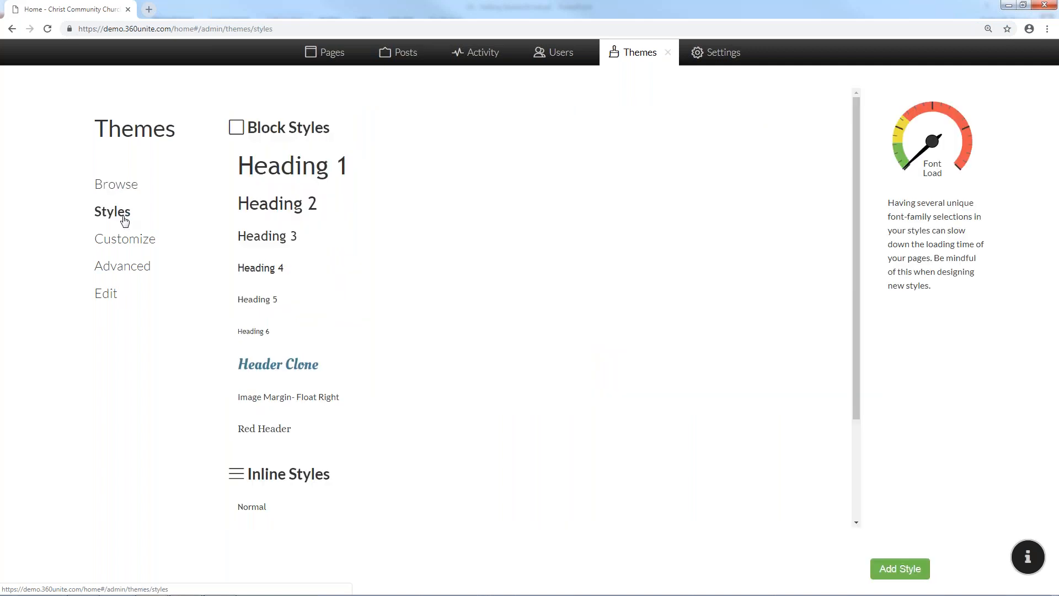
click(127, 194)
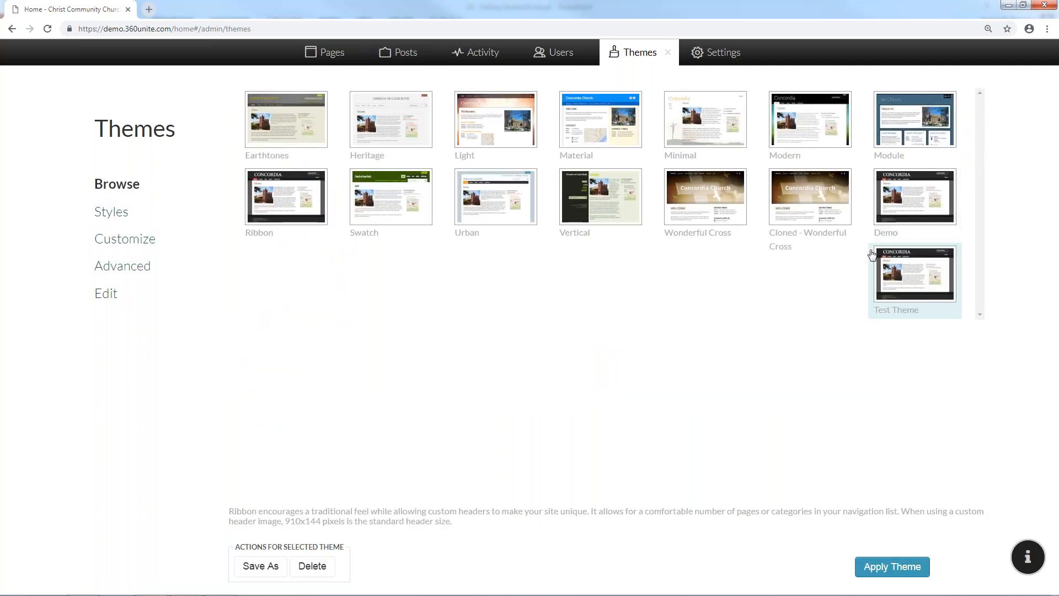
Reapply the Demo theme and view the live church home page in its blue look
click(887, 220)
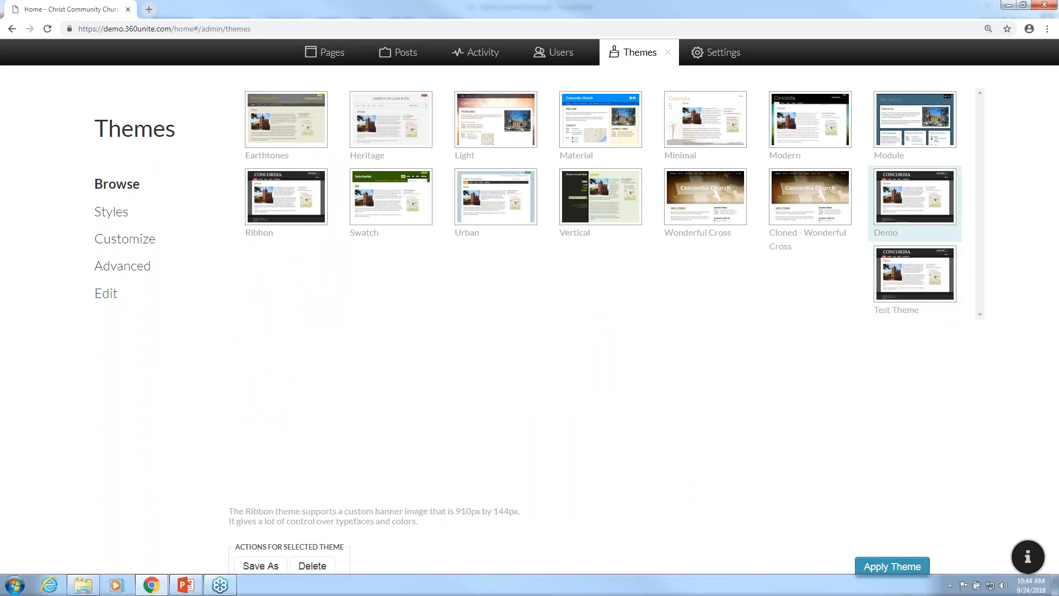
click(889, 568)
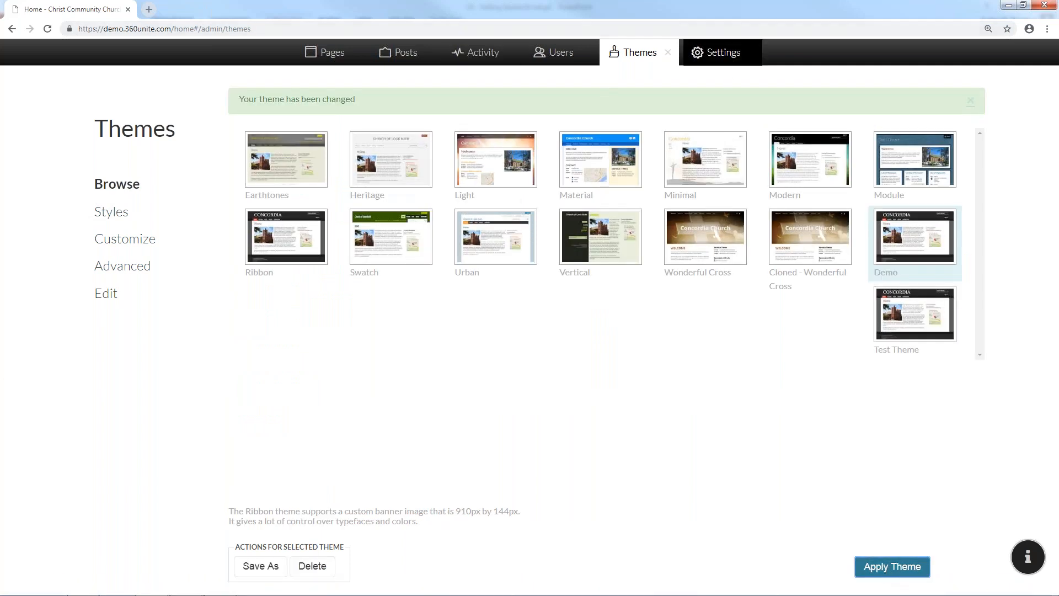
click(668, 53)
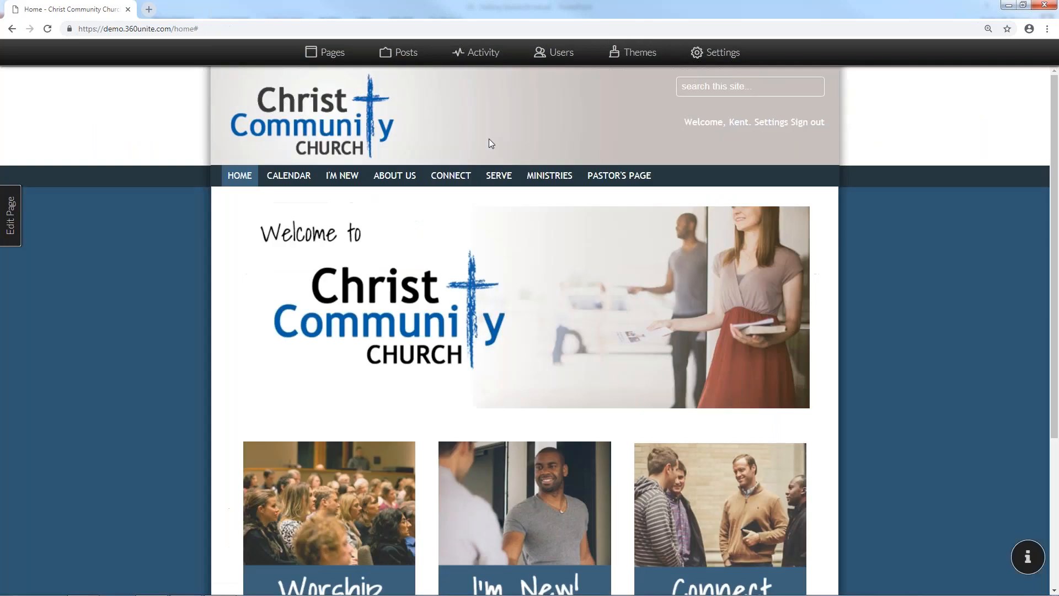
scroll(312, 391, down, 3)
scroll(311, 390, up, 4)
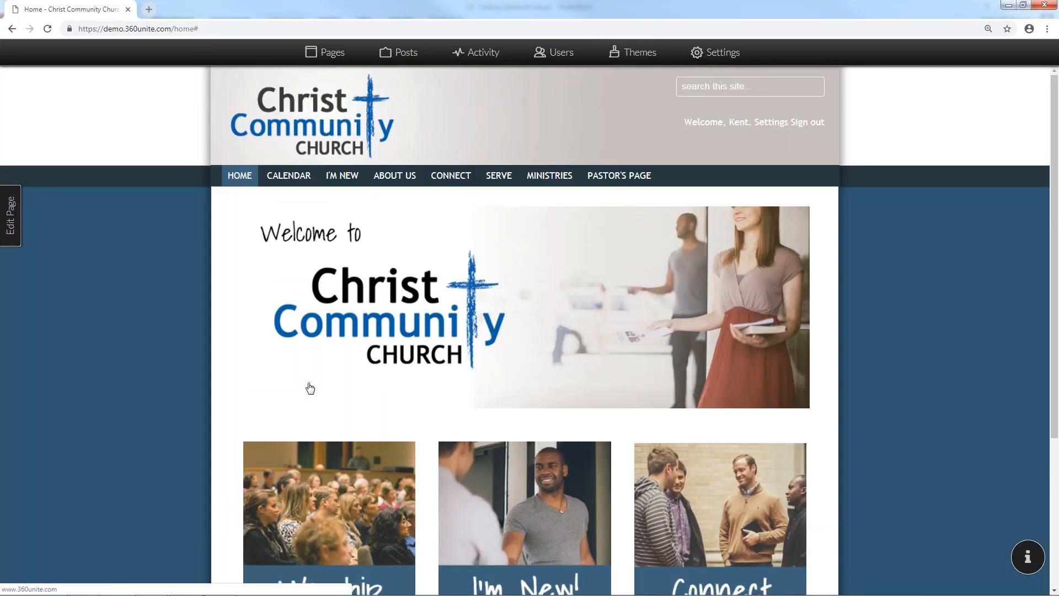
click(149, 10)
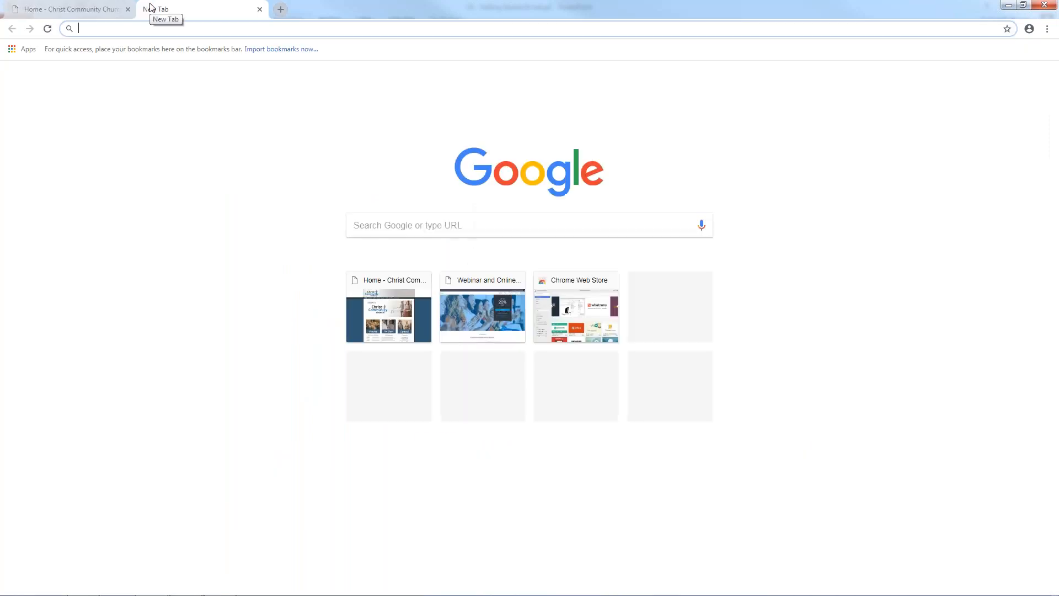
Search Google for 'countdown timer' and start the 5-minute timer full screen
text(countdown)
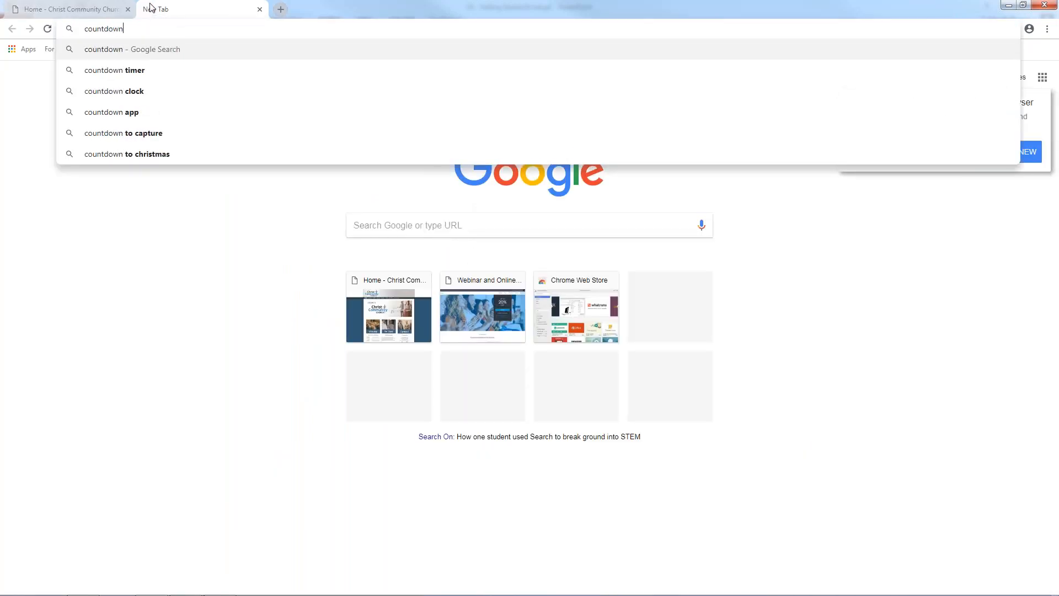
text( timer)
key(Return)
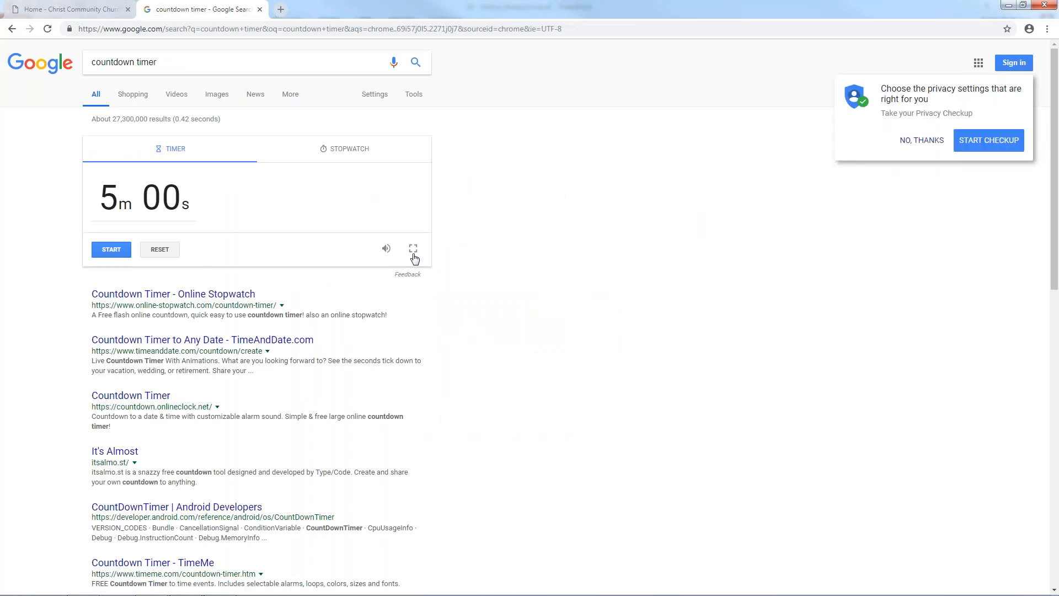
click(413, 249)
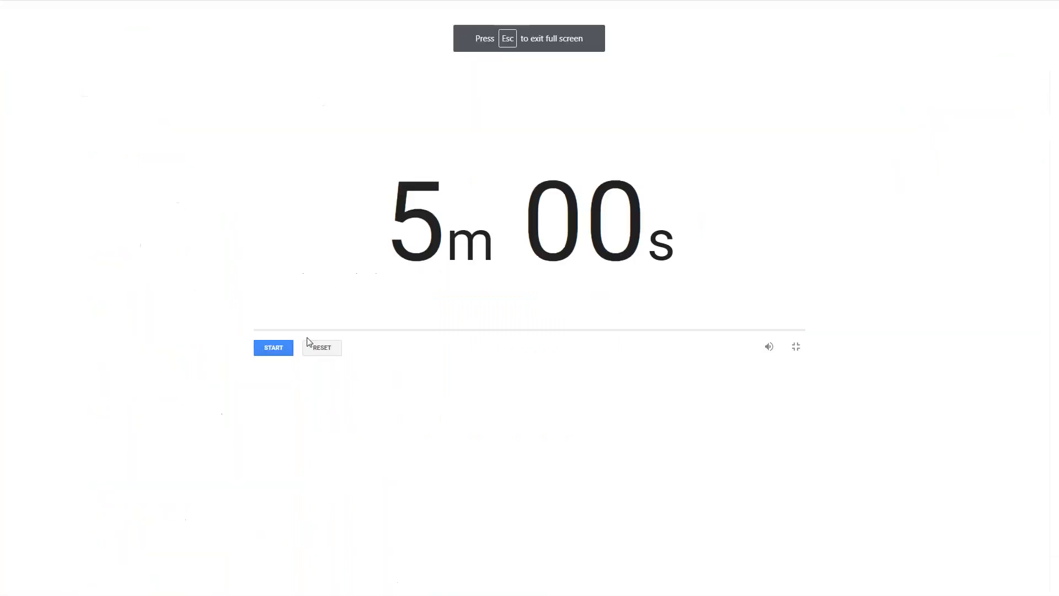
click(274, 347)
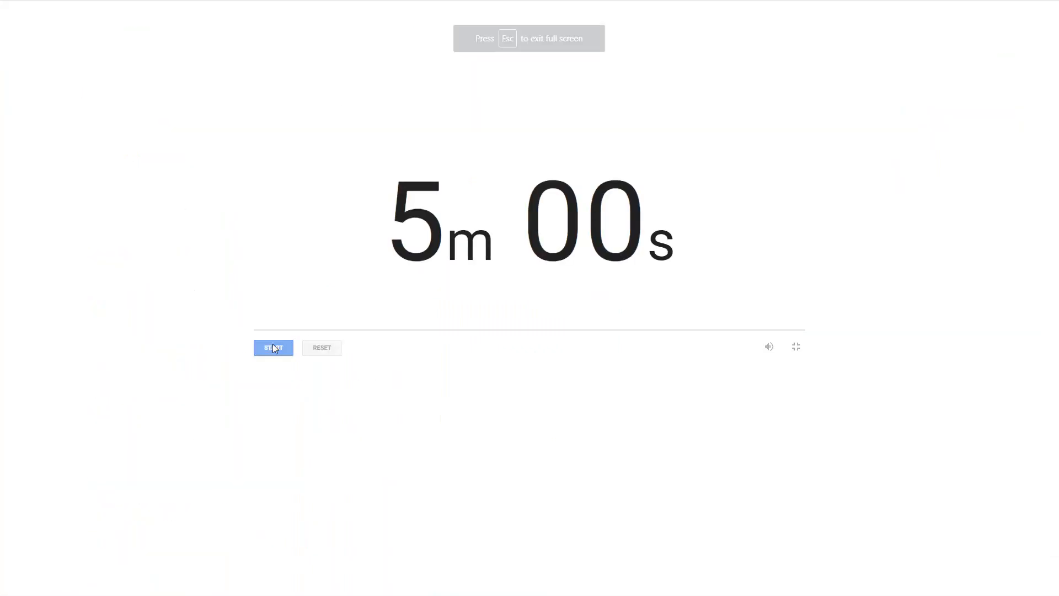
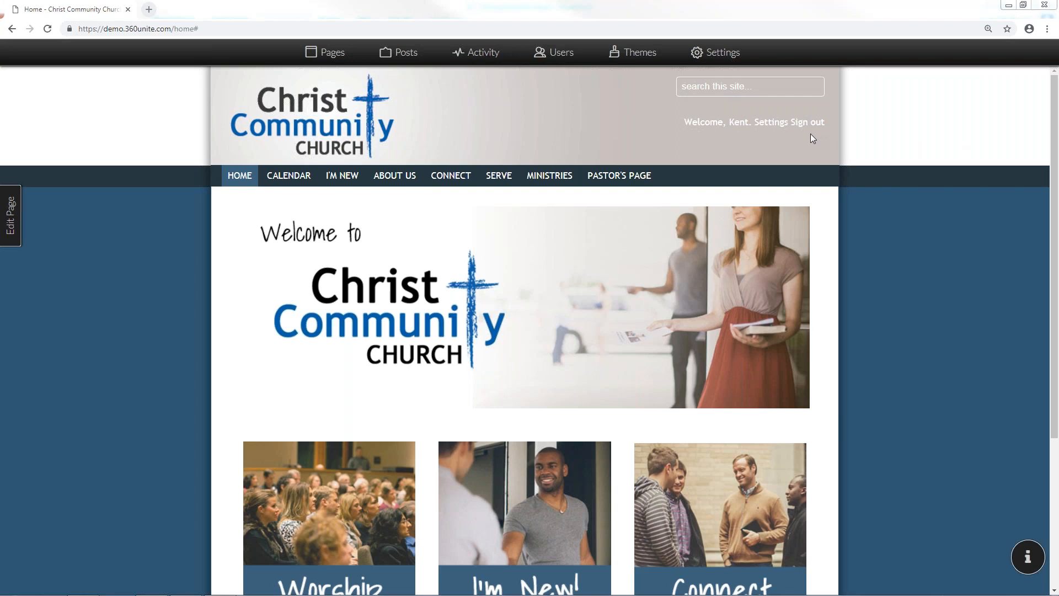
Open the Pages manager, closing and reopening it three times to compare with the live site menu
click(319, 54)
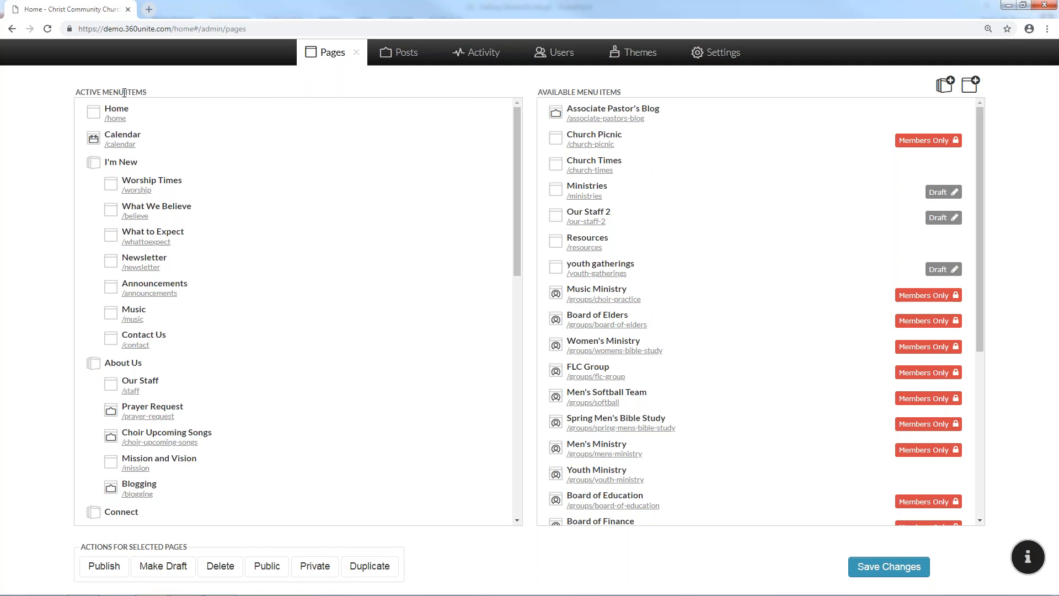
click(357, 53)
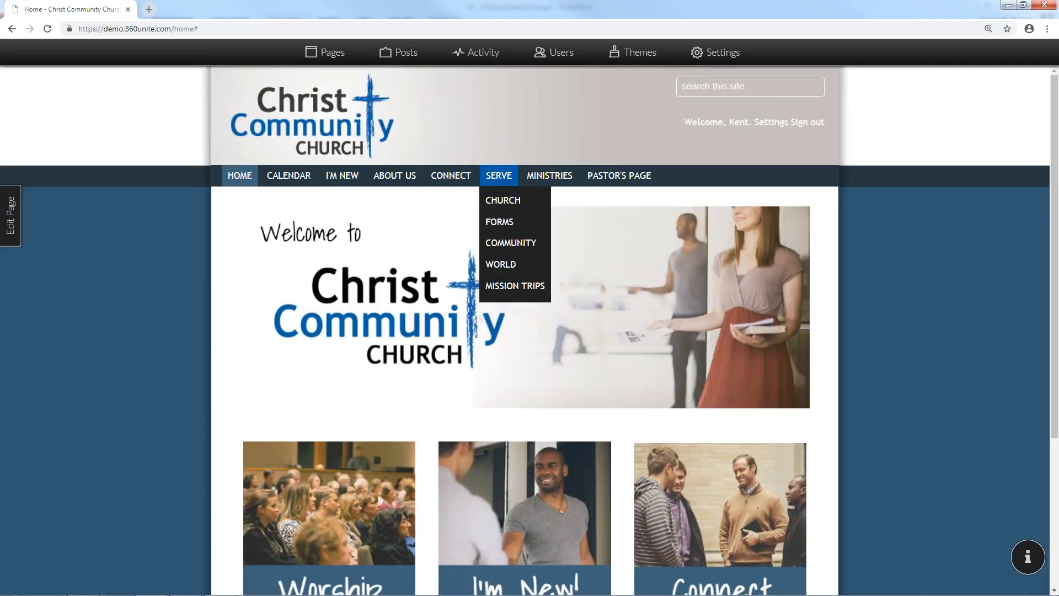
mouse_move(619, 176)
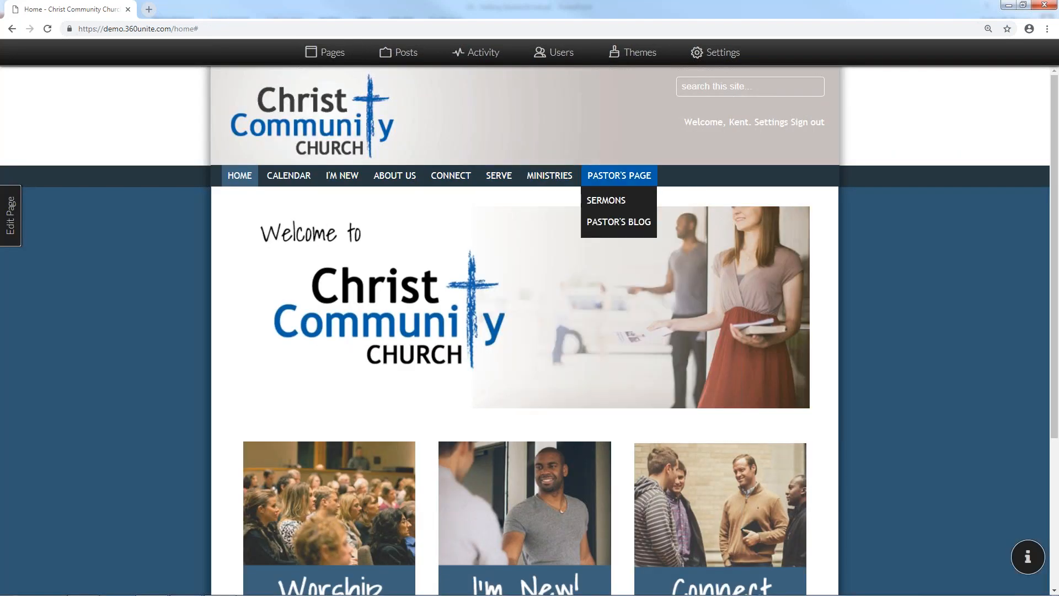
click(324, 51)
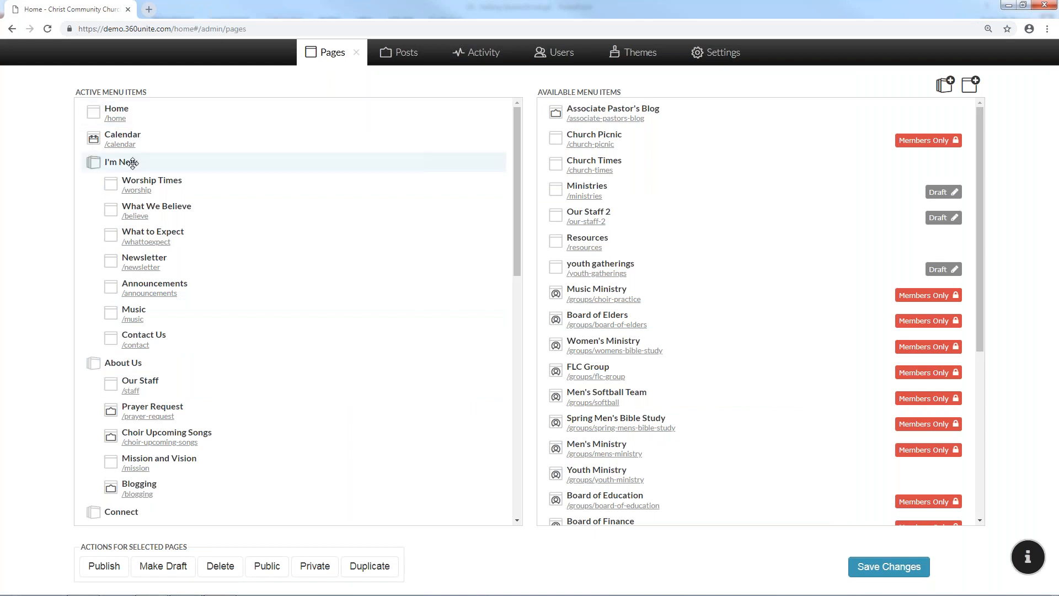
click(358, 54)
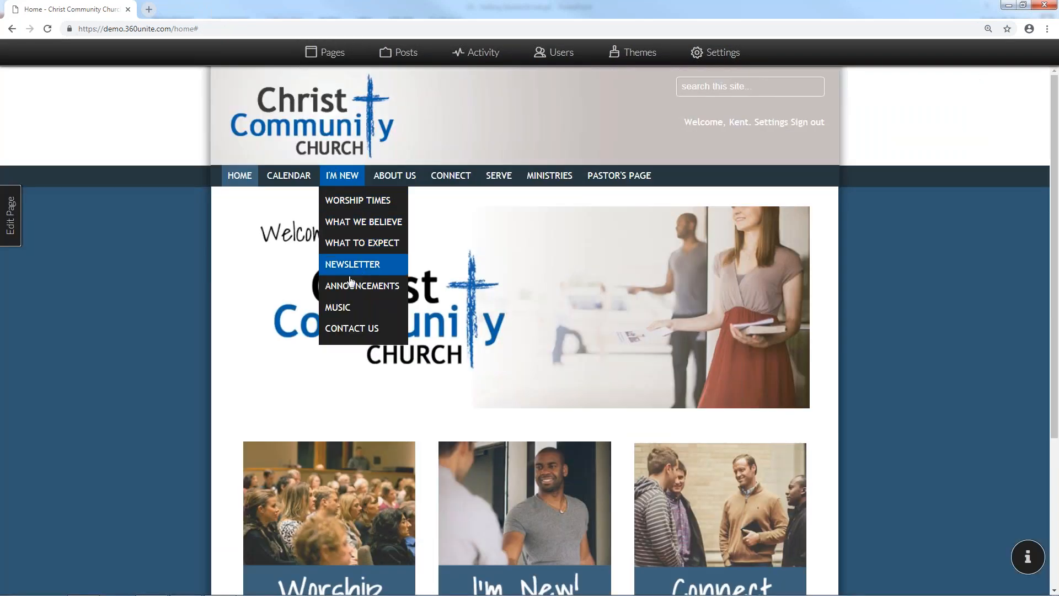
click(334, 55)
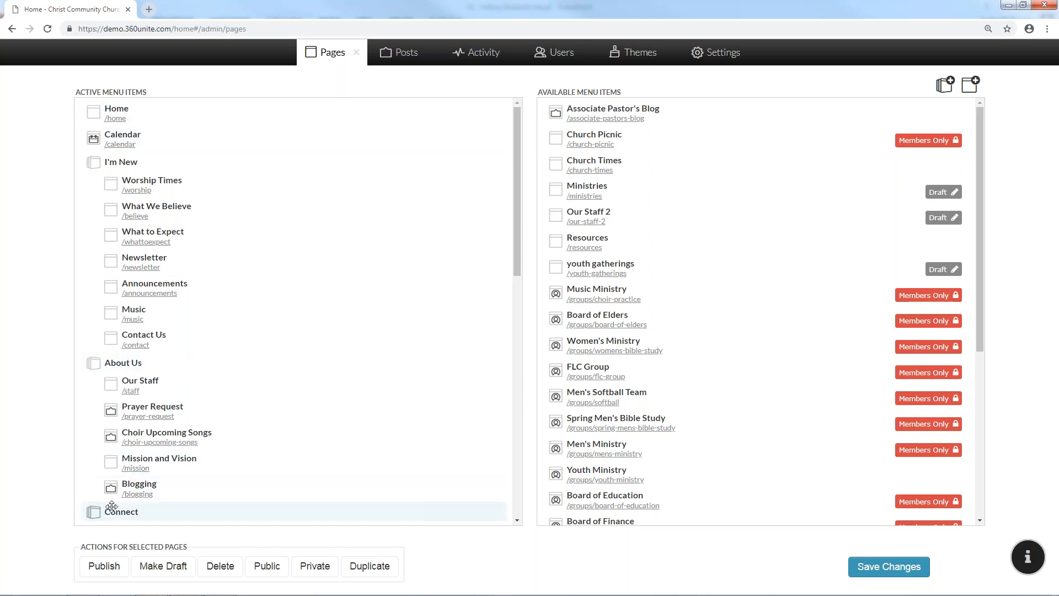
click(355, 64)
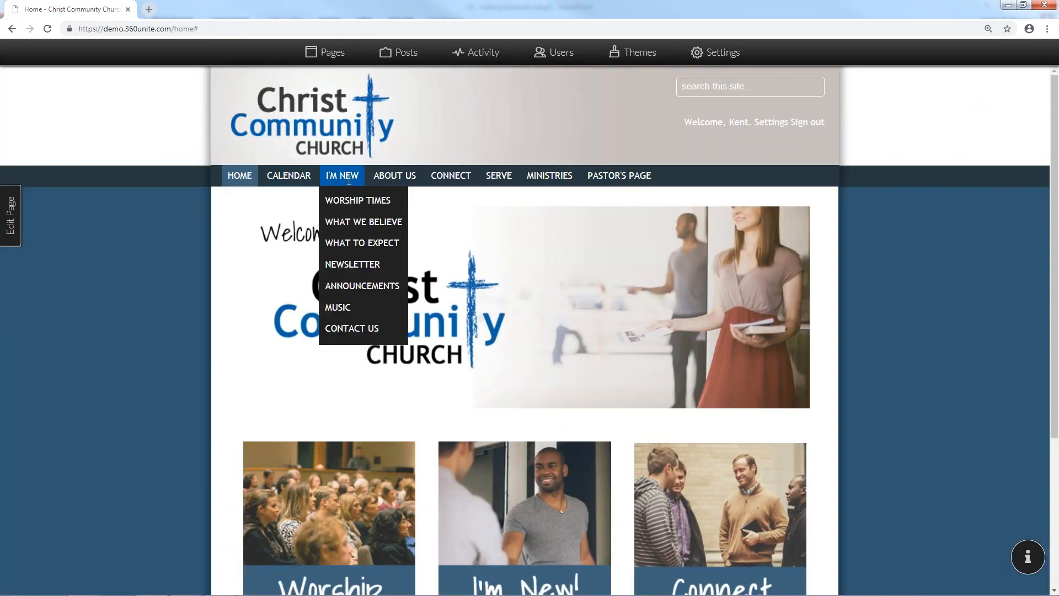
click(337, 58)
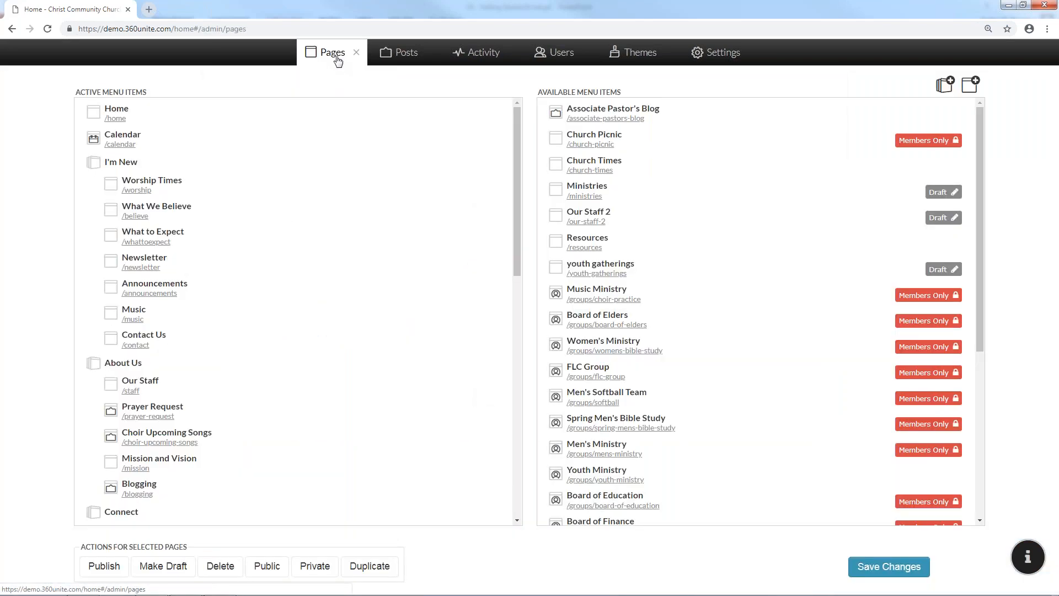
Drag the Pastor's Page group above Ministries and save the new menu order
scroll(293, 182, down, 9)
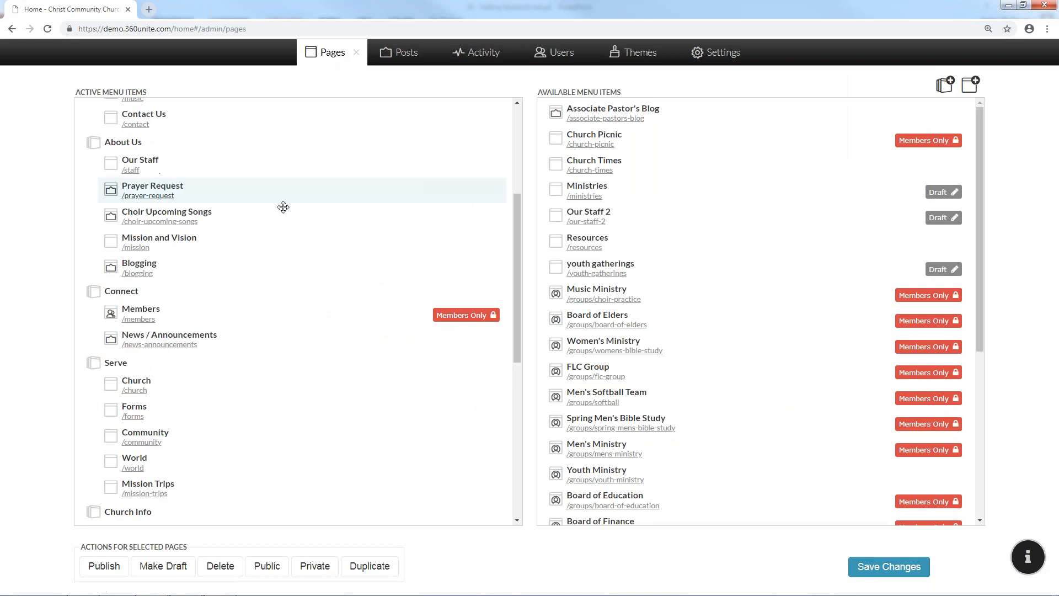
scroll(283, 227, down, 1)
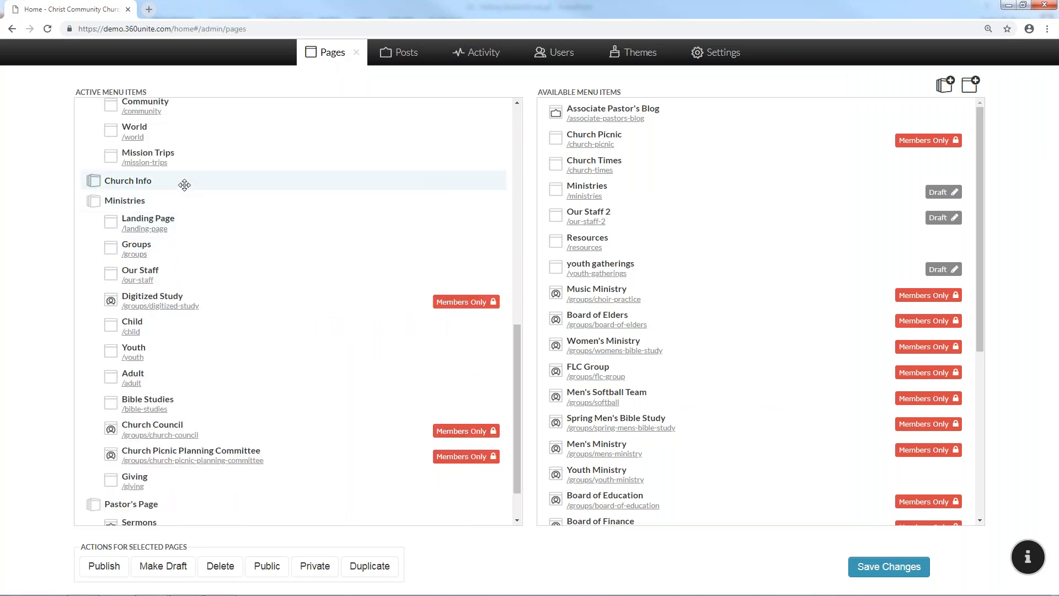
scroll(184, 184, down, 1)
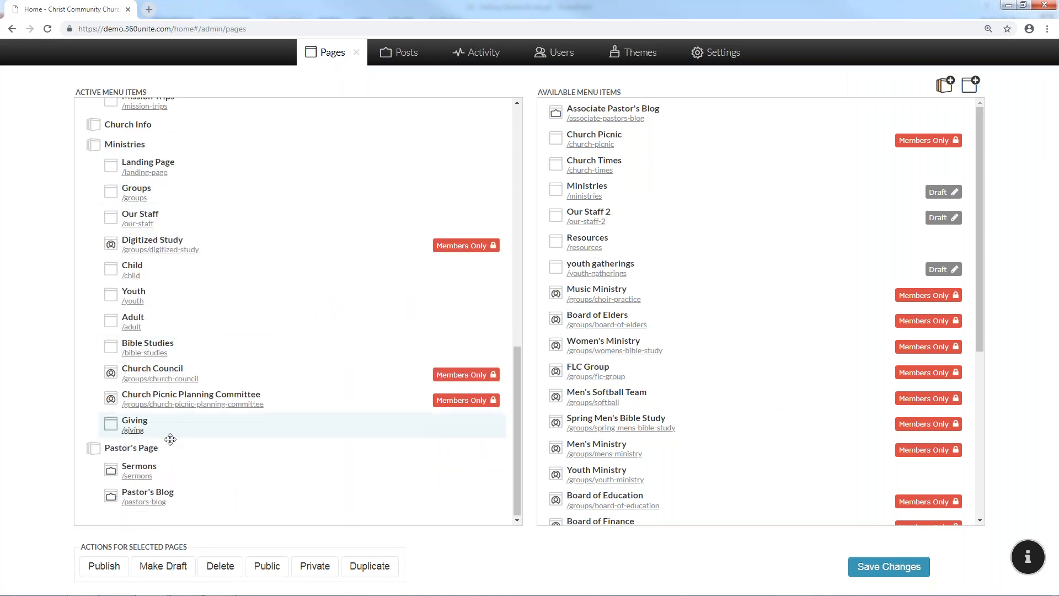
drag(164, 451, 166, 219)
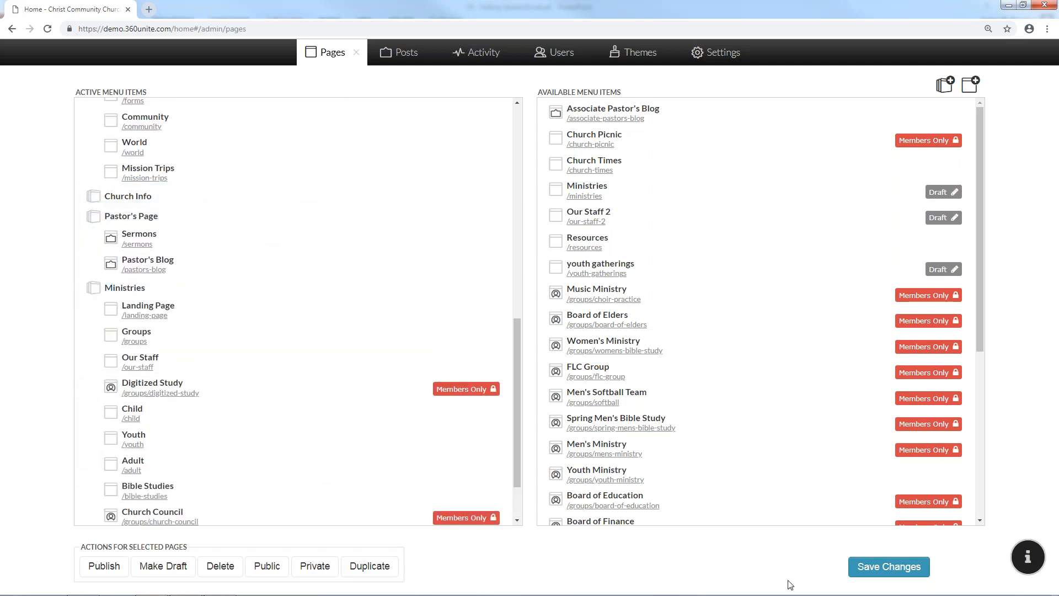
click(867, 574)
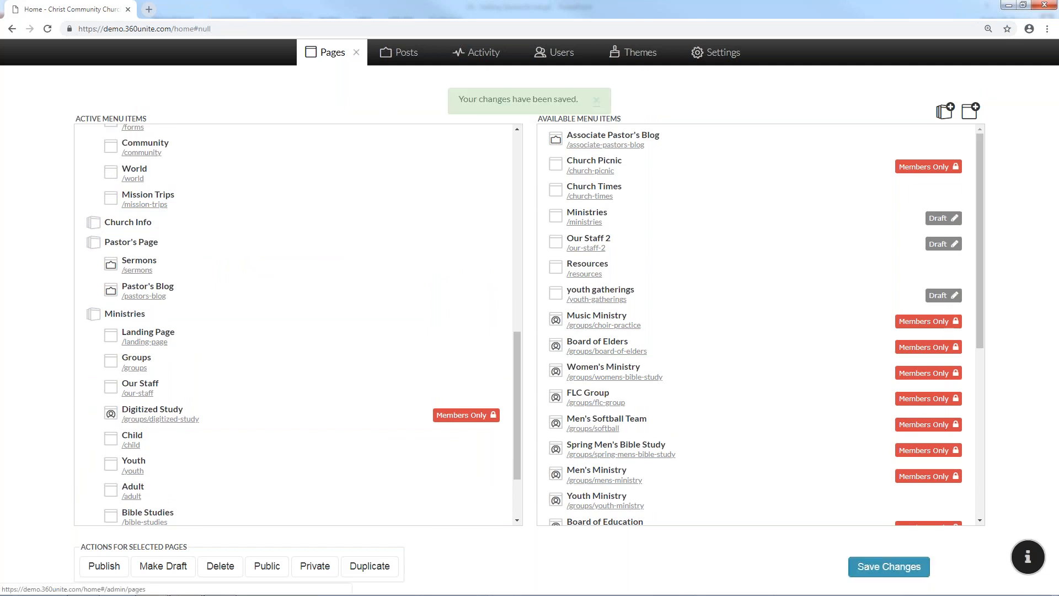
Check the updated menu on the live site, then reopen the Pages manager
click(356, 52)
mouse_move(628, 175)
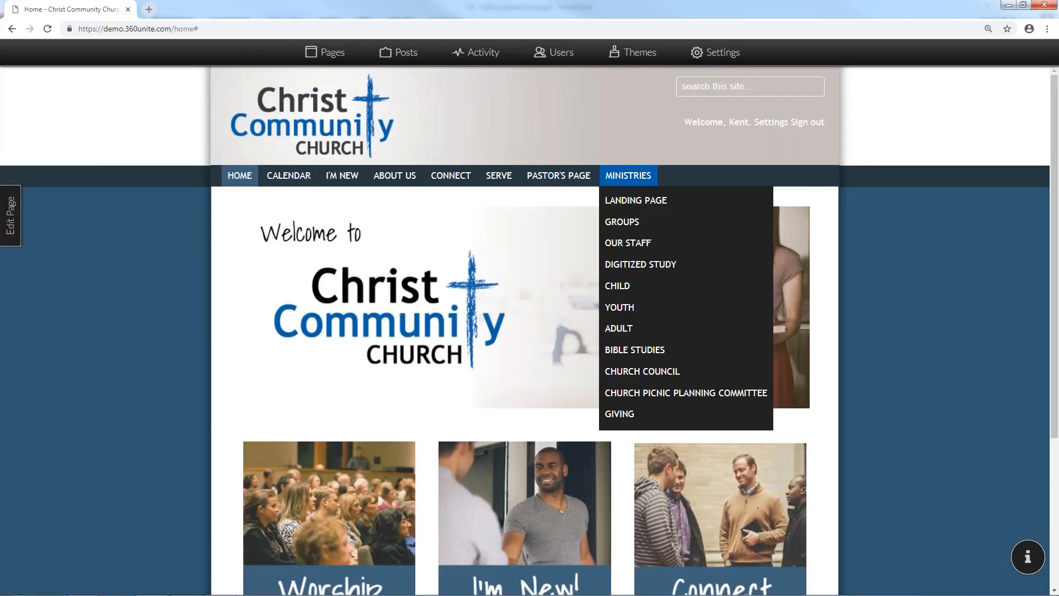
click(333, 60)
scroll(189, 366, down, 5)
scroll(189, 386, down, 1)
scroll(200, 440, down, 3)
drag(149, 259, 108, 290)
scroll(175, 375, down, 5)
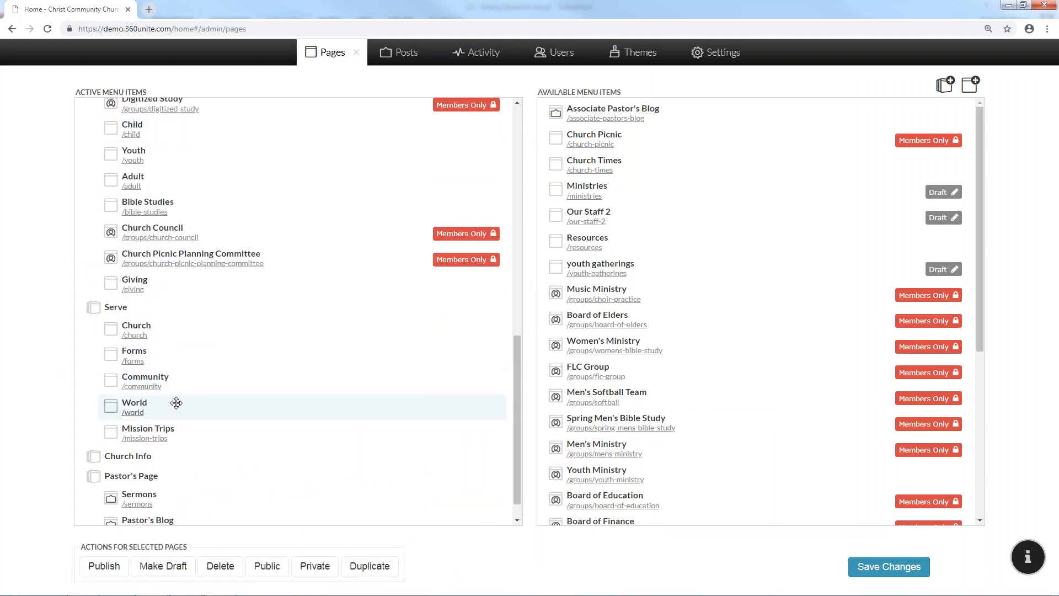
scroll(193, 414, up, 2)
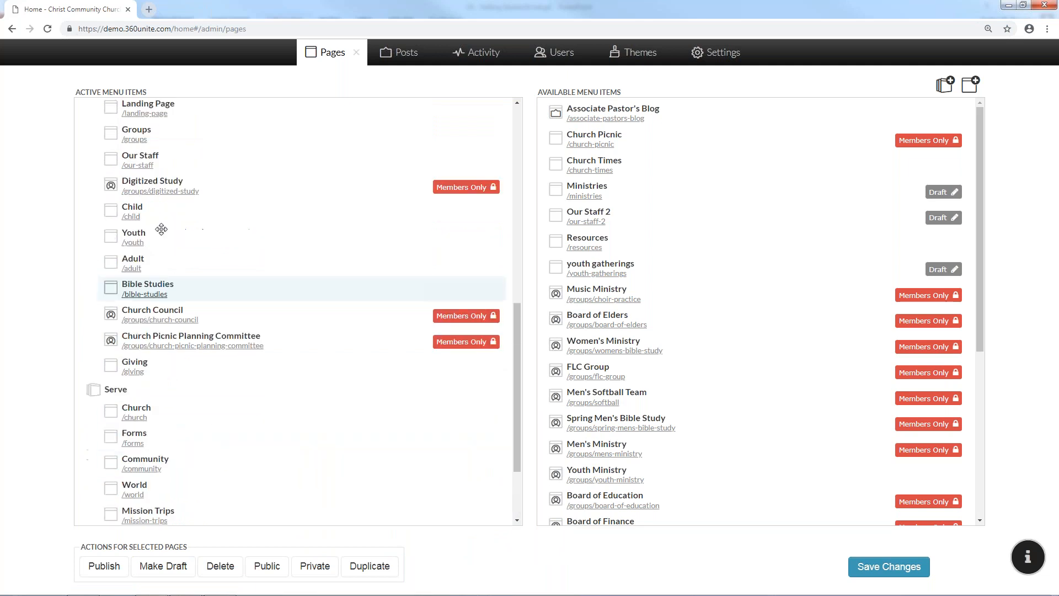
scroll(180, 283, up, 3)
drag(160, 197, 165, 282)
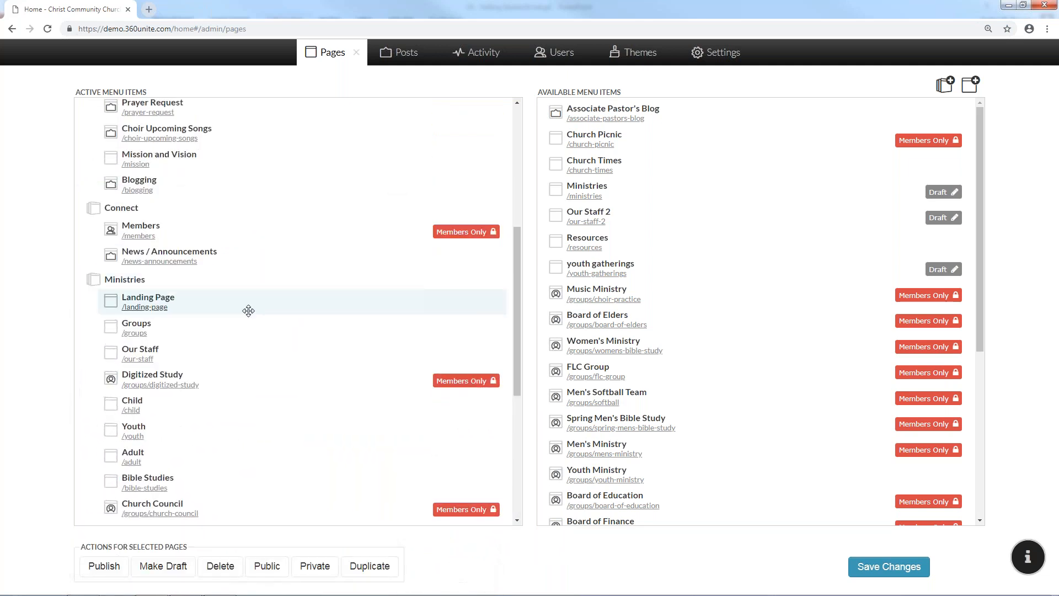
scroll(248, 312, down, 1)
scroll(249, 316, down, 4)
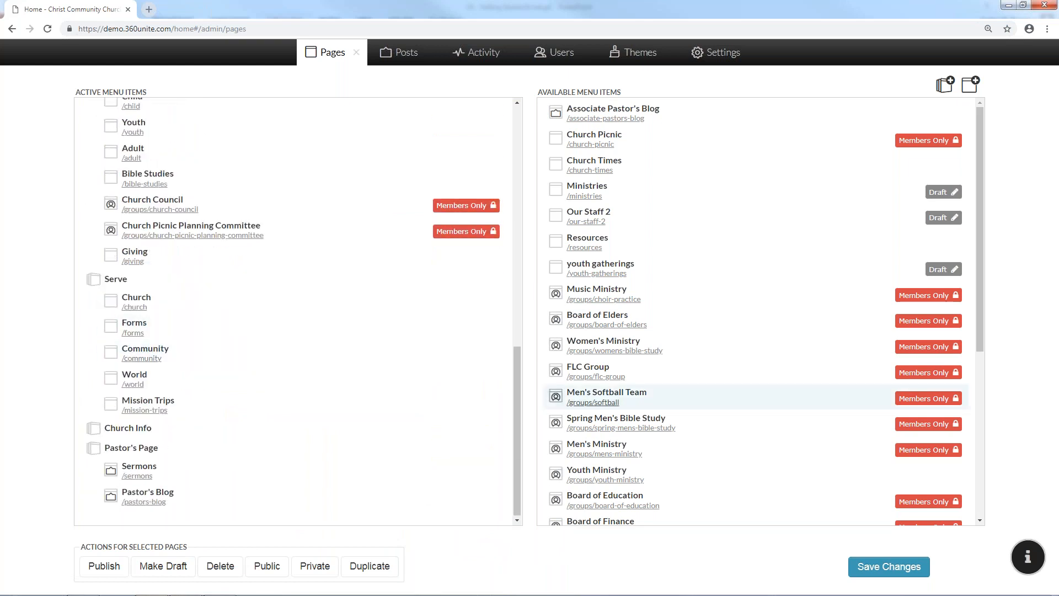
scroll(362, 440, up, 8)
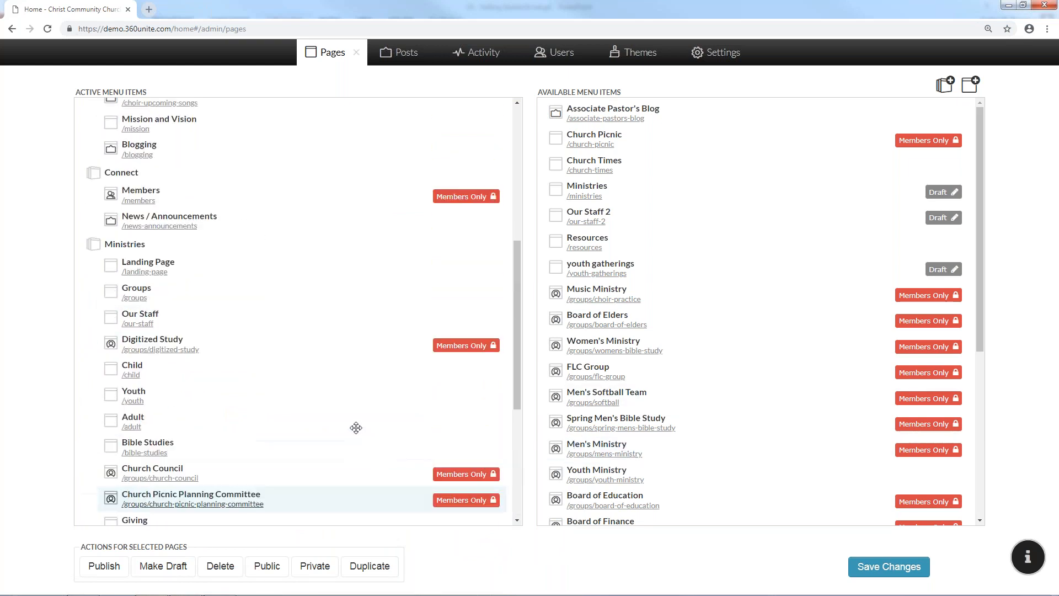
scroll(270, 270, up, 2)
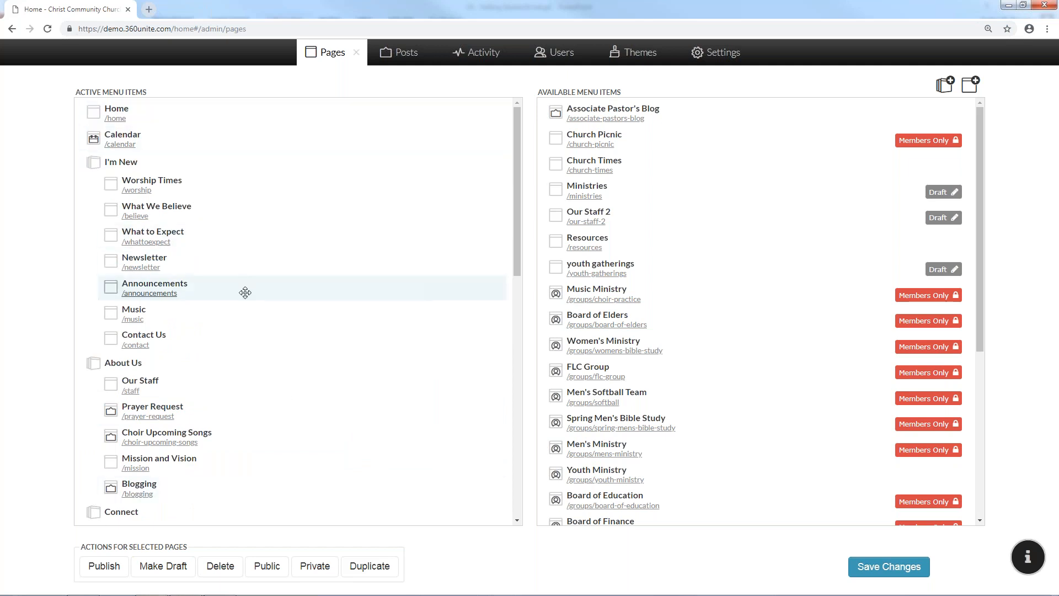
click(331, 52)
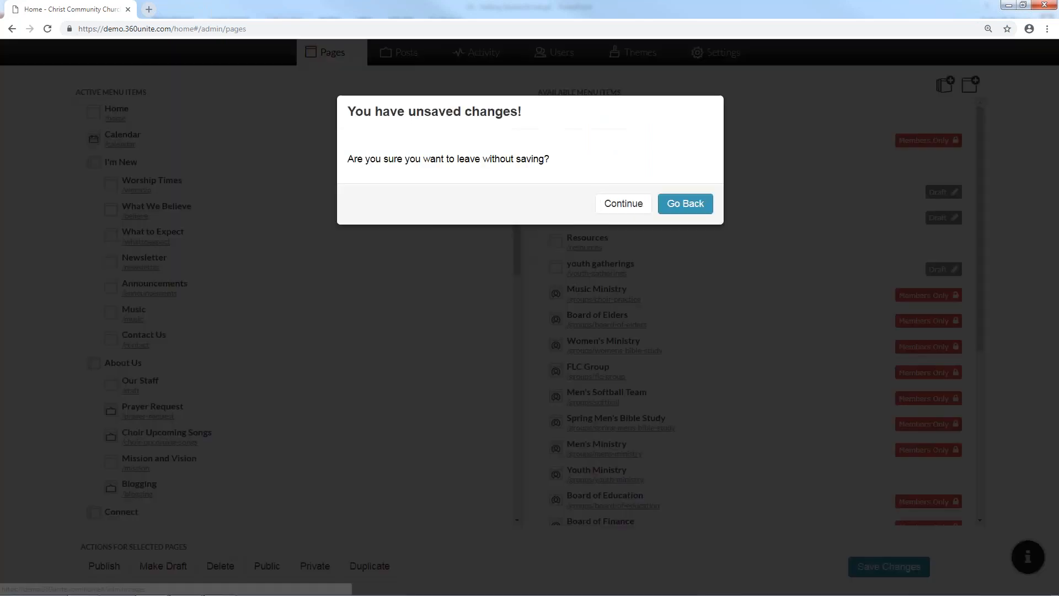
click(683, 203)
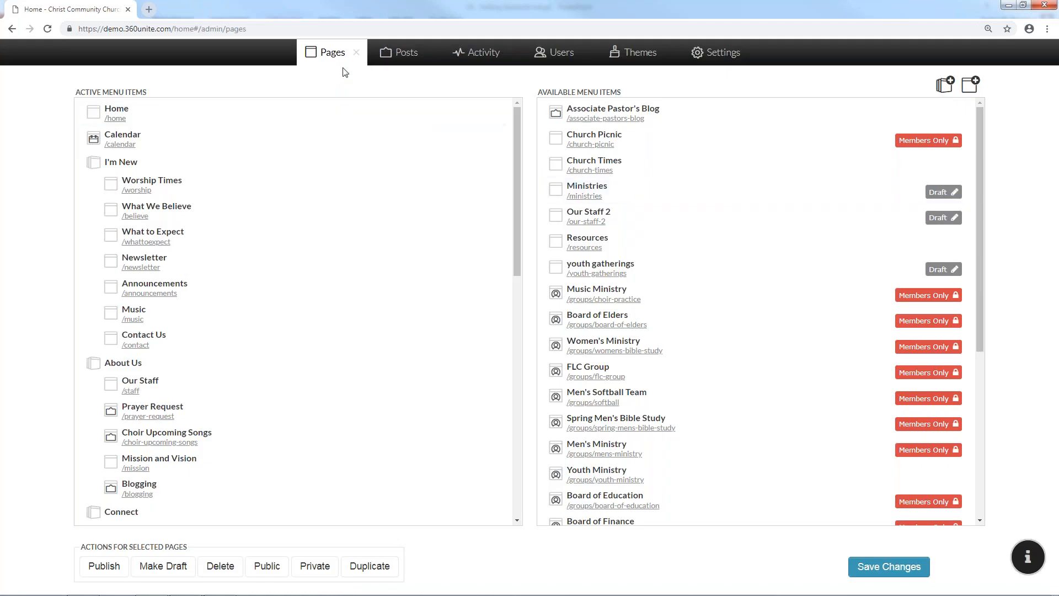
click(334, 54)
click(621, 204)
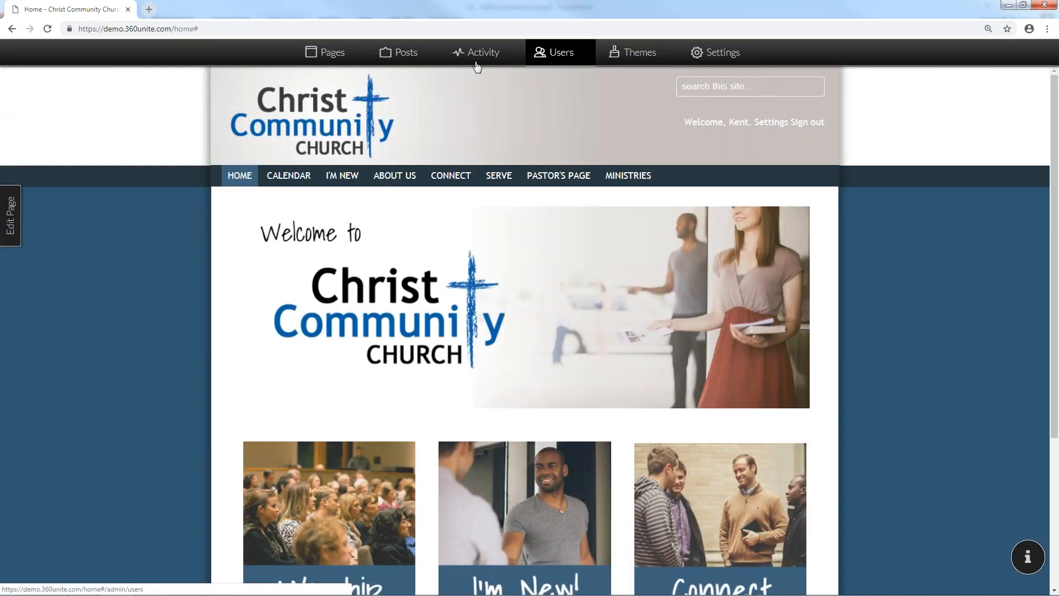
Drag the draft Ministries page into the active menu, placing it under Pastor's Blog
click(332, 52)
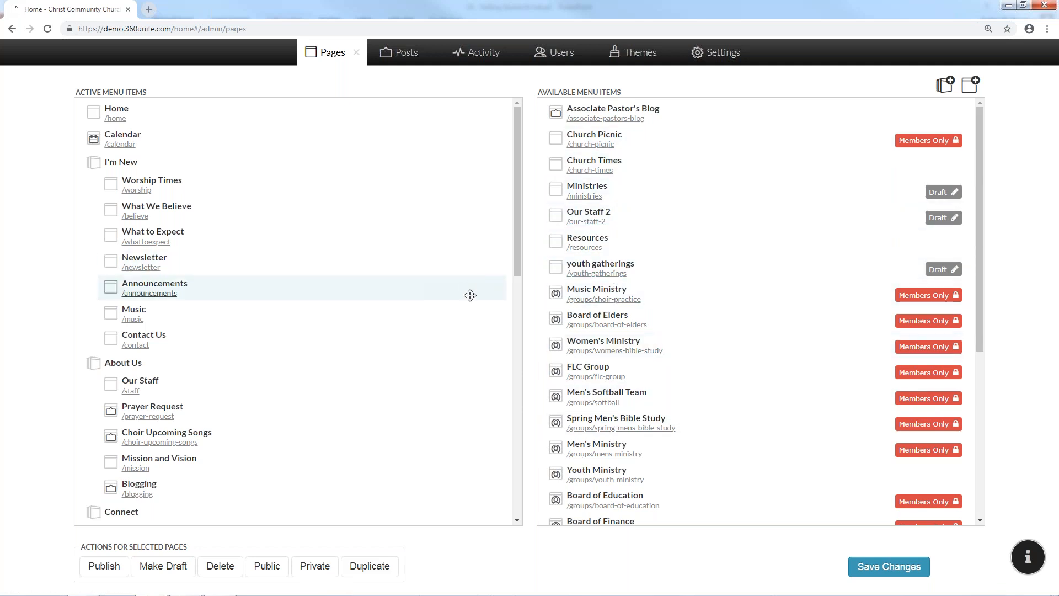
scroll(471, 295, down, 10)
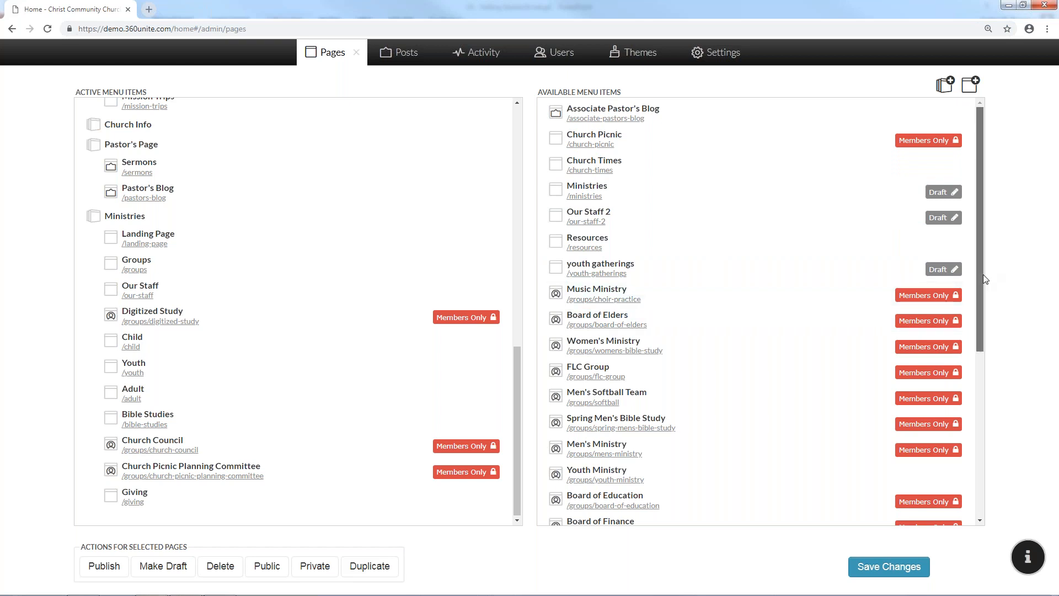
drag(983, 274, 999, 243)
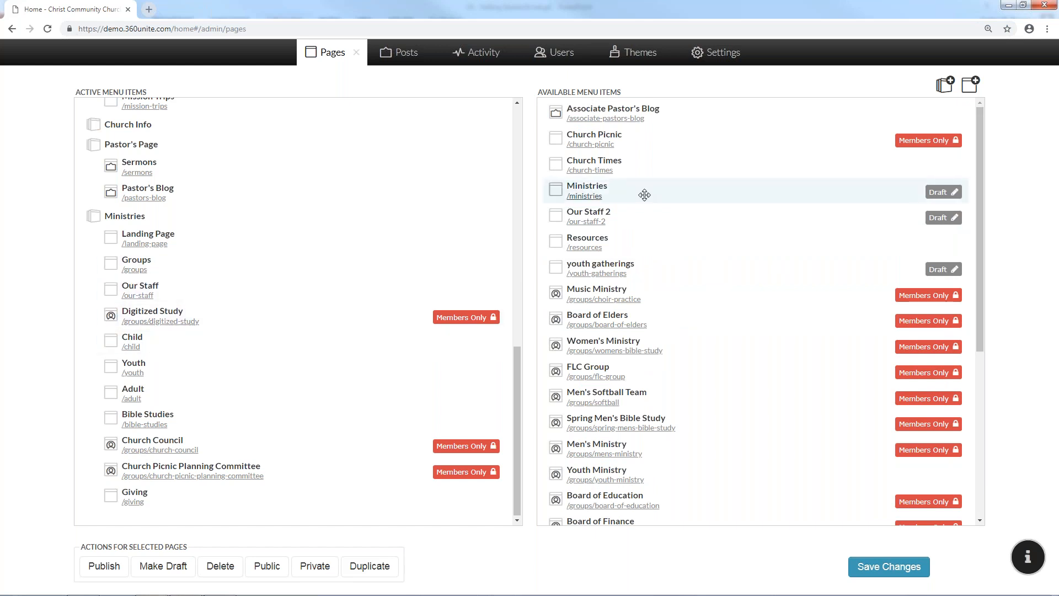
drag(590, 196, 185, 221)
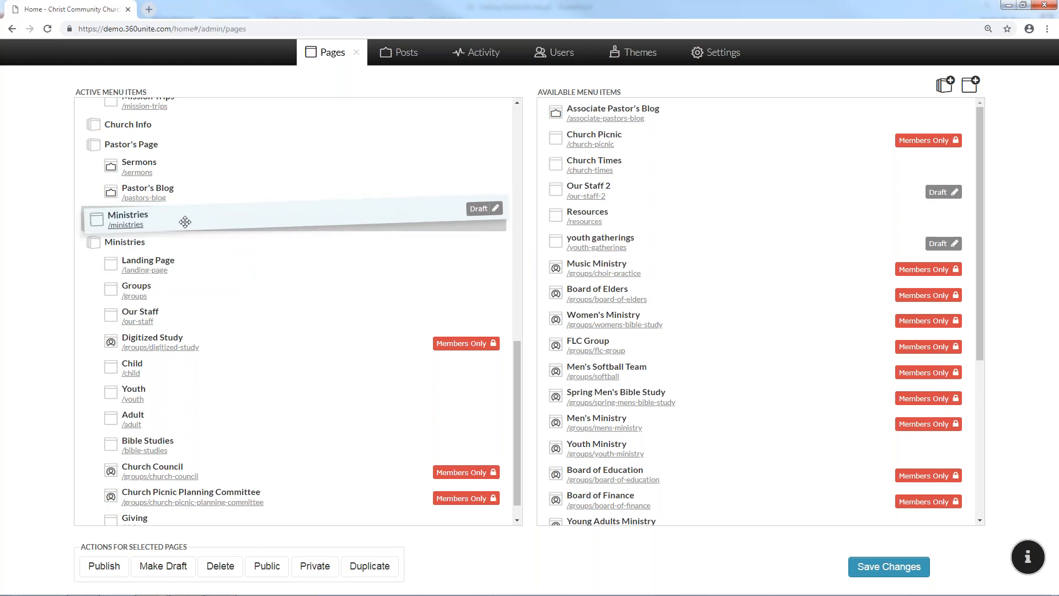
drag(185, 222, 606, 221)
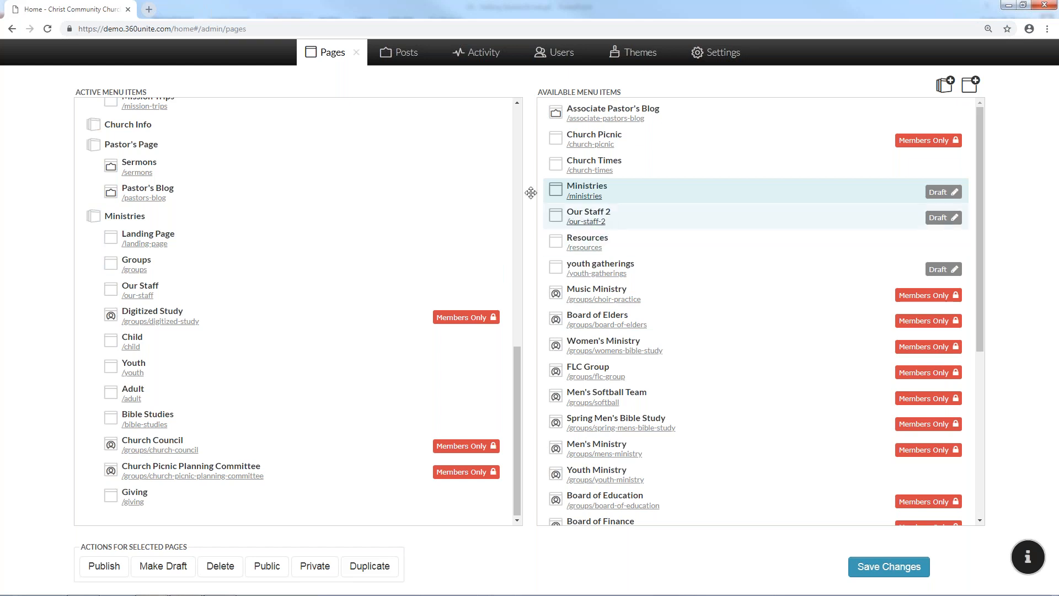
Open the Worship Times page from Active Menu Items, triggering the unsaved-changes warning
scroll(168, 210, up, 8)
scroll(159, 135, up, 3)
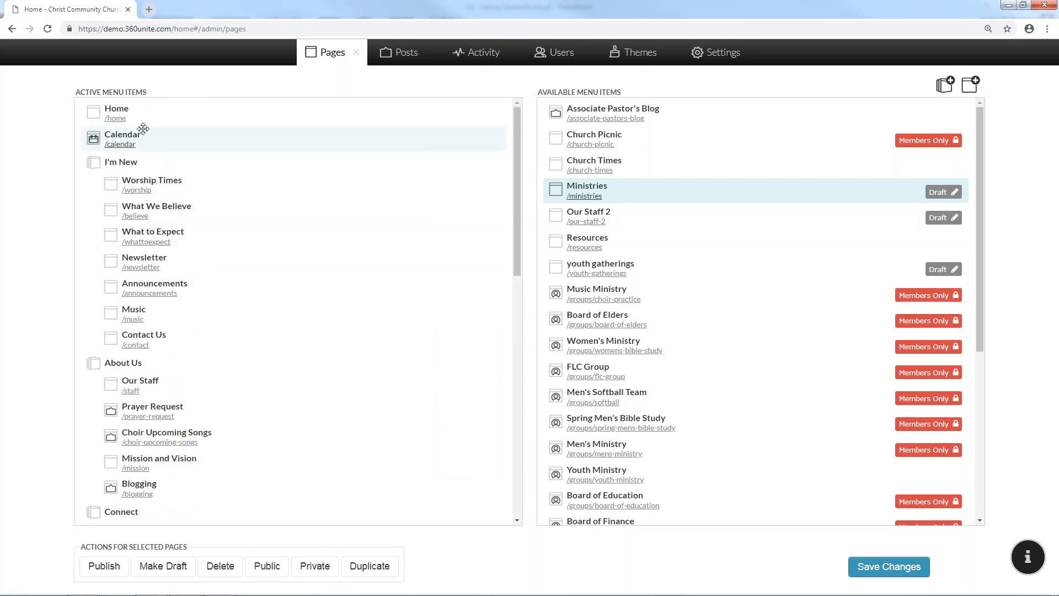
scroll(143, 248, down, 1)
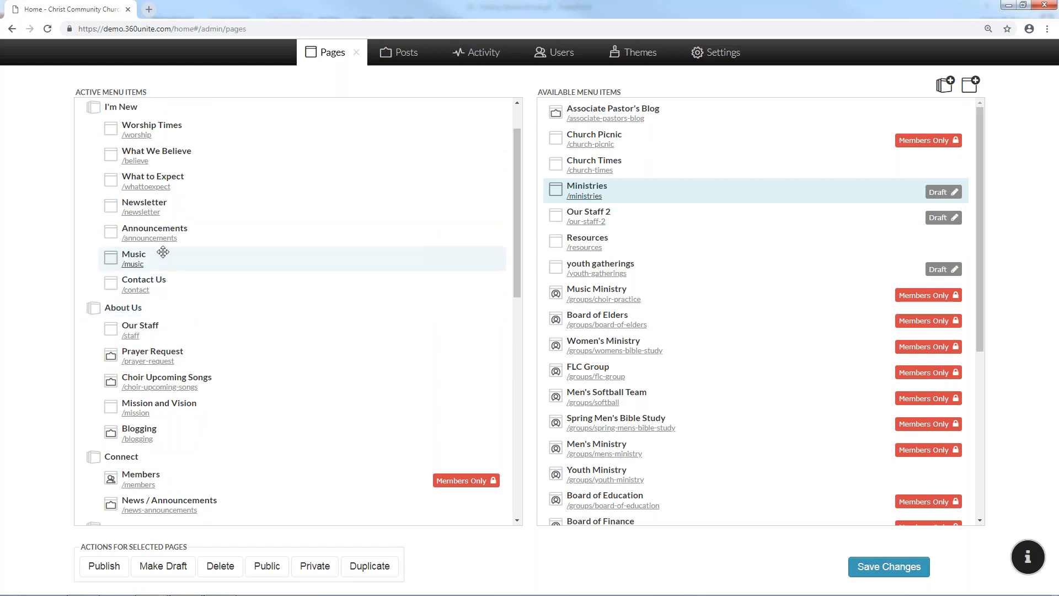
scroll(160, 249, up, 1)
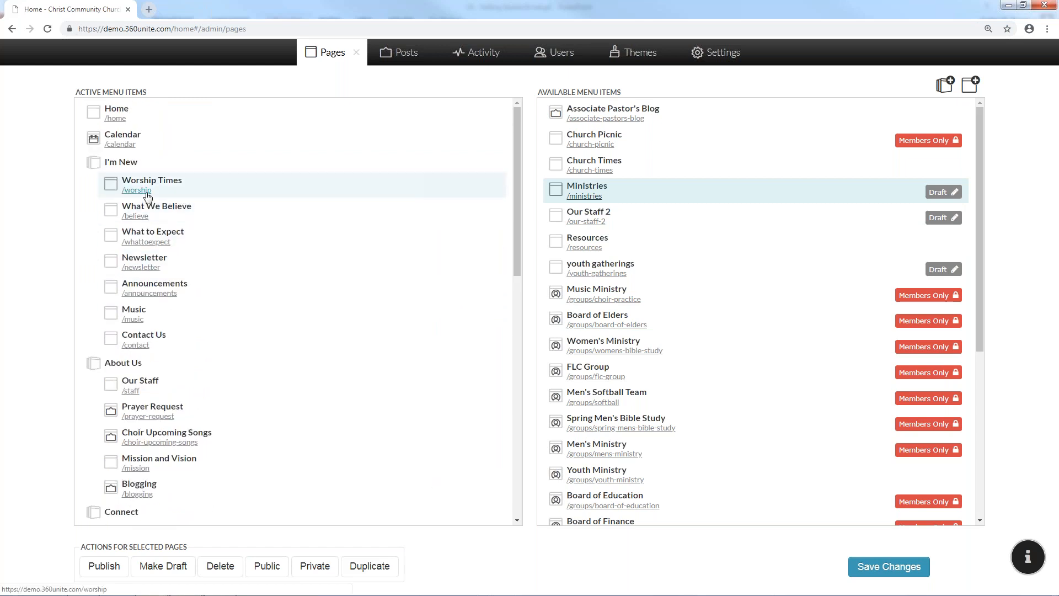
click(147, 192)
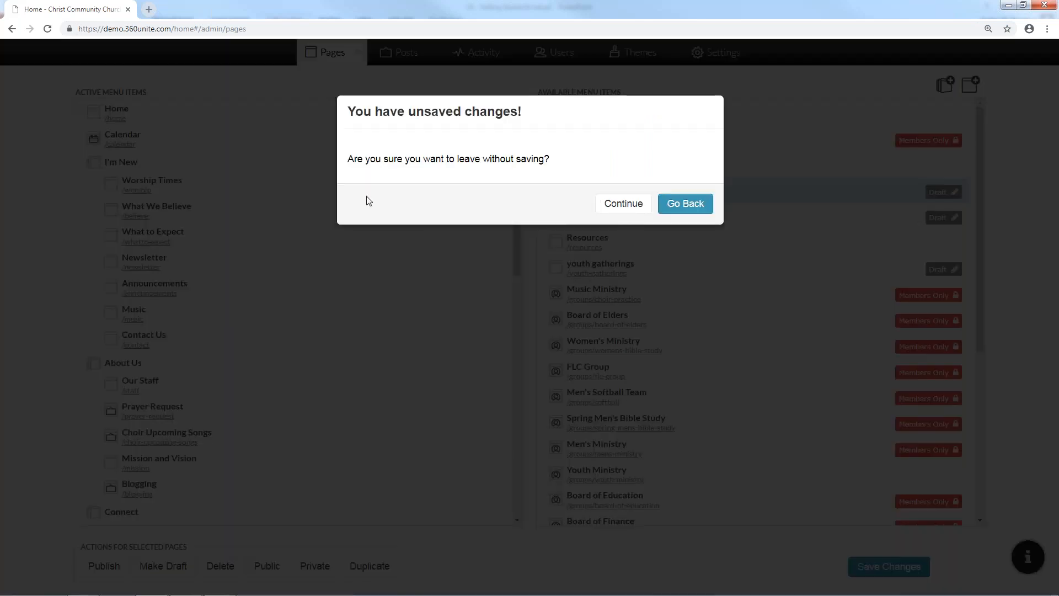
Leave without saving, visit the /resources page, then return home and reopen Pages
click(629, 203)
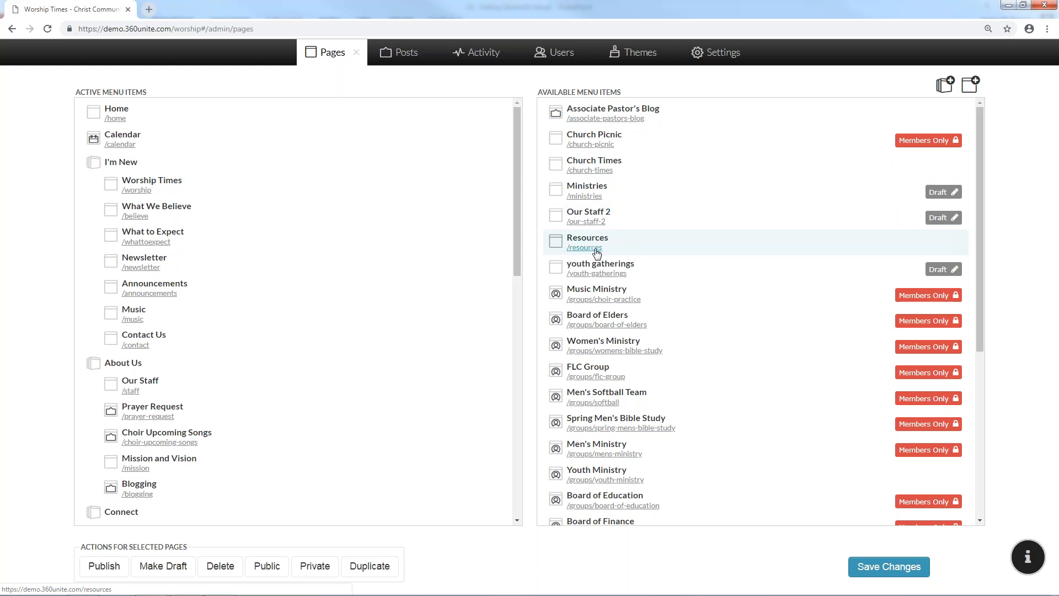
click(262, 29)
click(262, 27)
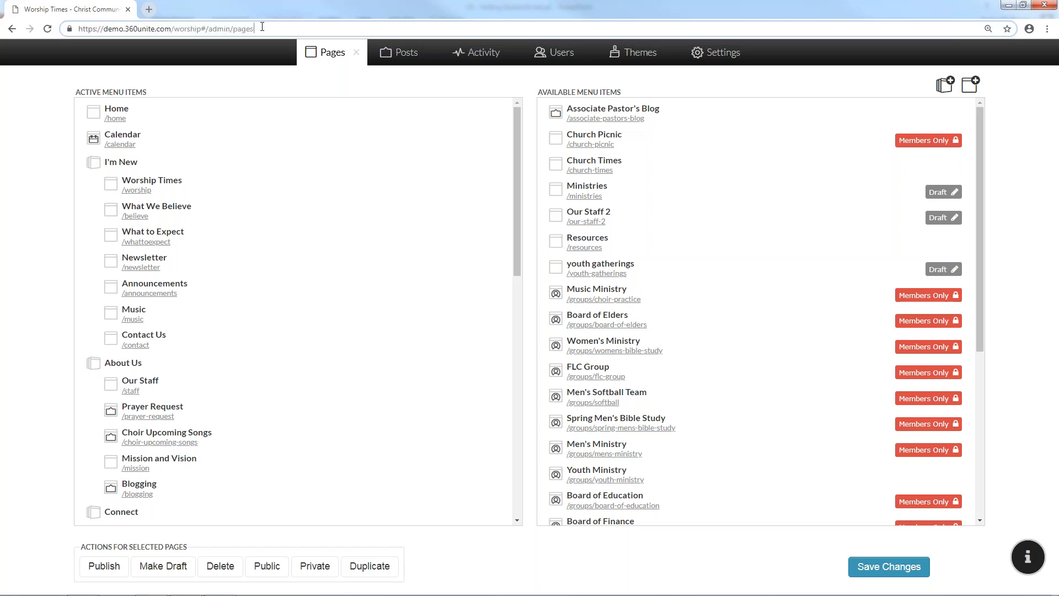
key(BackSpace)
key(BackSpace)
key(BackSpace)
key(BackSpace)
key(BackSpace)
key(BackSpace)
key(BackSpace)
key(BackSpace)
key(BackSpace)
key(BackSpace)
key(BackSpace)
key(BackSpace)
key(BackSpace)
key(BackSpace)
key(BackSpace)
key(BackSpace)
key(BackSpace)
key(BackSpace)
key(BackSpace)
key(BackSpace)
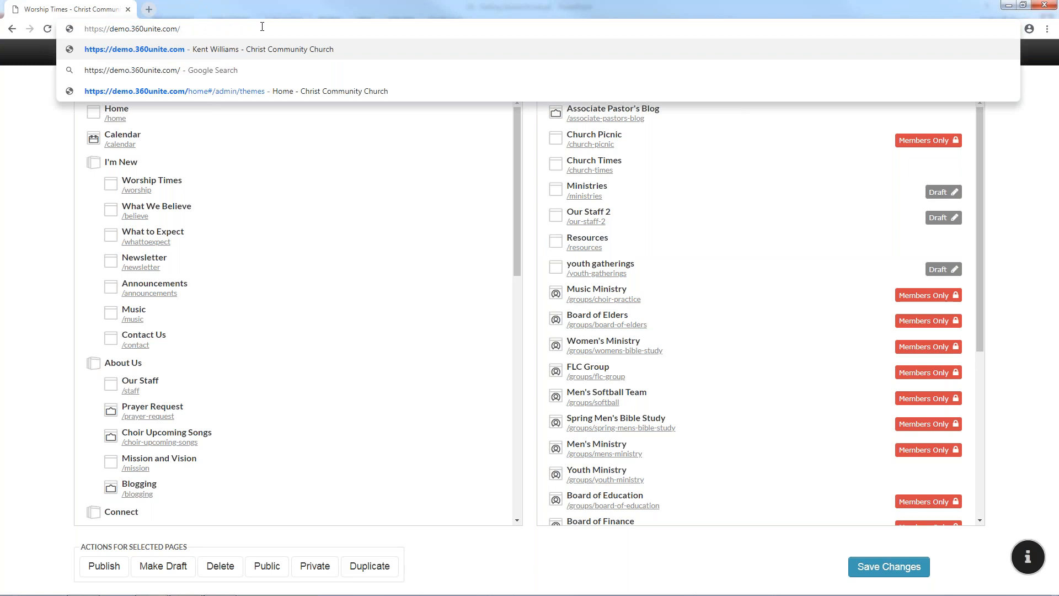
text(resources)
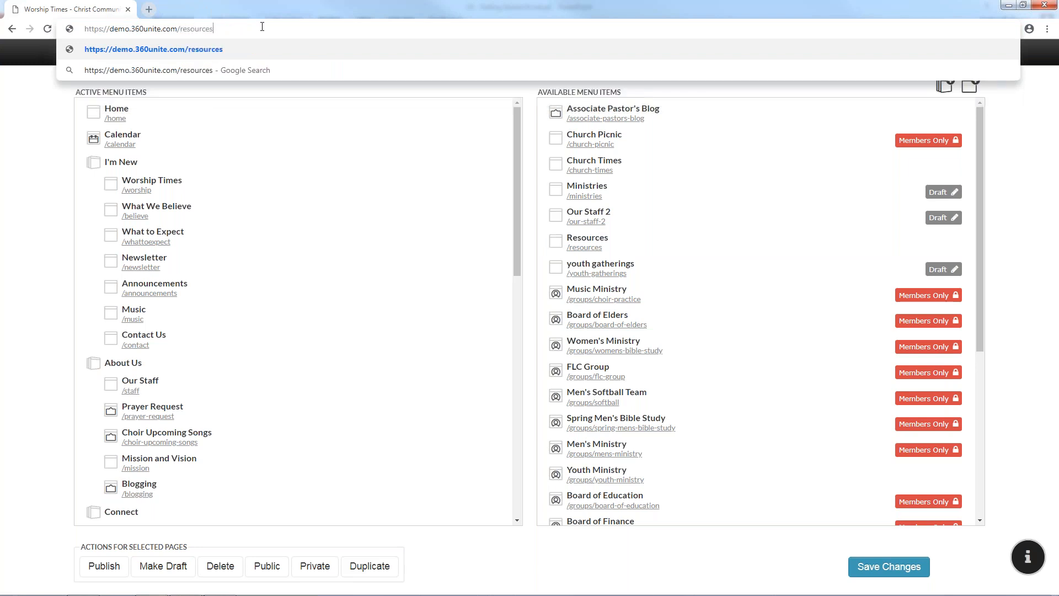
key(Return)
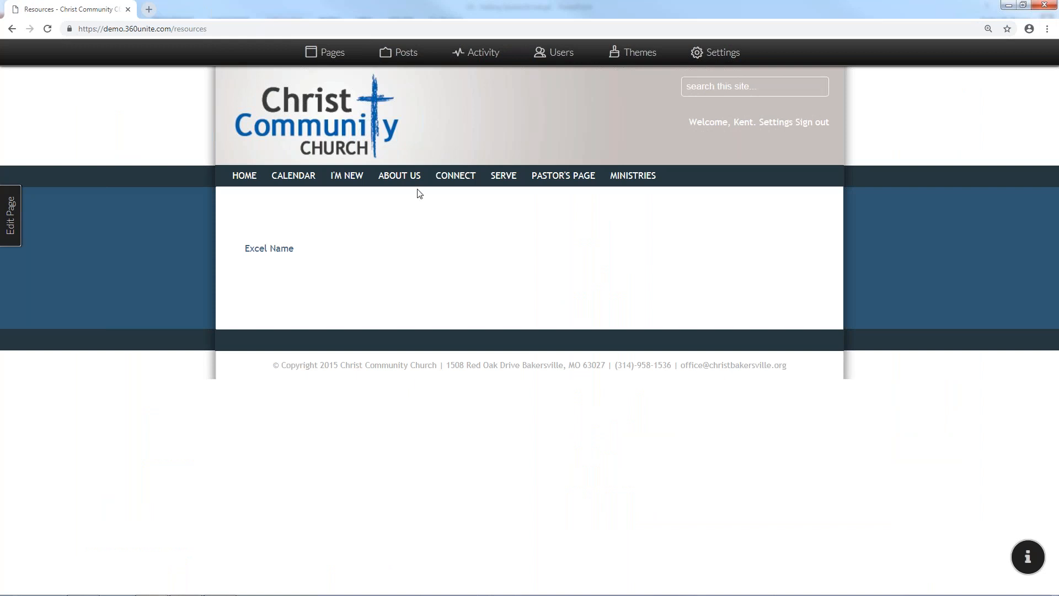
click(257, 184)
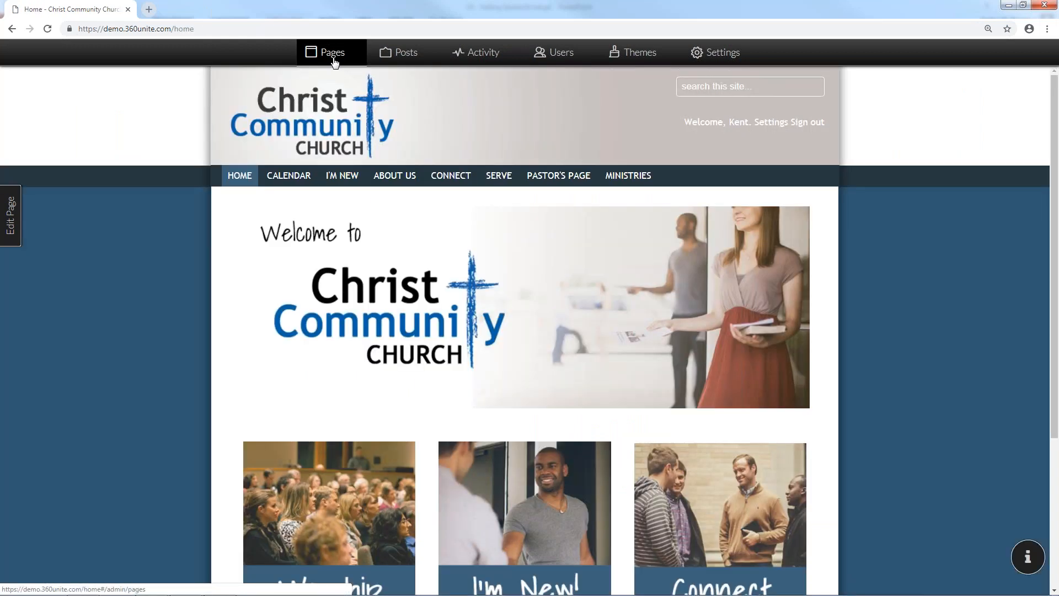
click(332, 55)
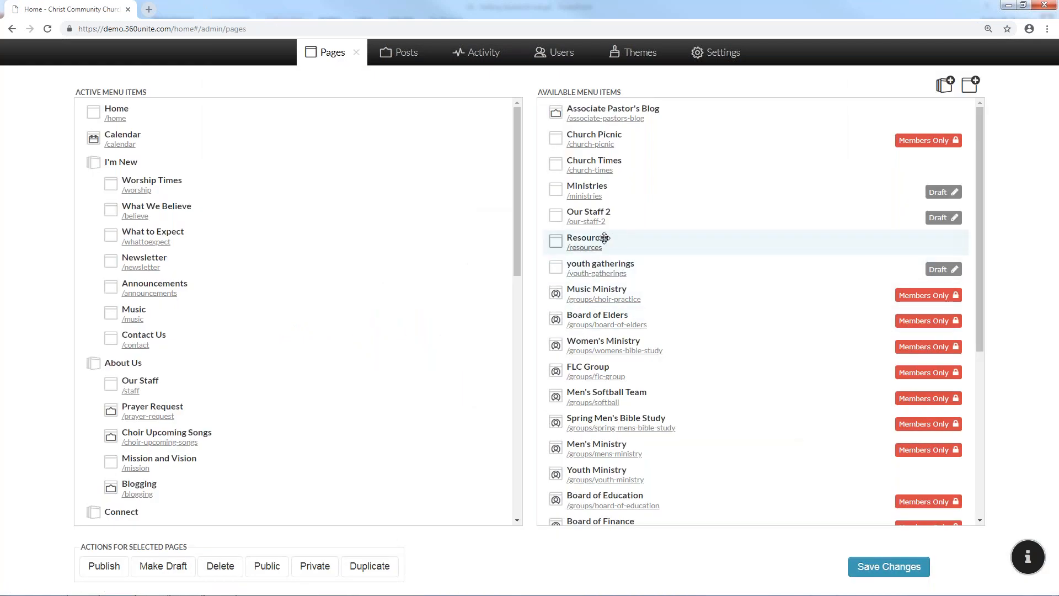
Select Digitized Study, try making it Public, and dismiss the no-bulk-actions-for-groups error
scroll(468, 253, down, 6)
scroll(472, 221, down, 5)
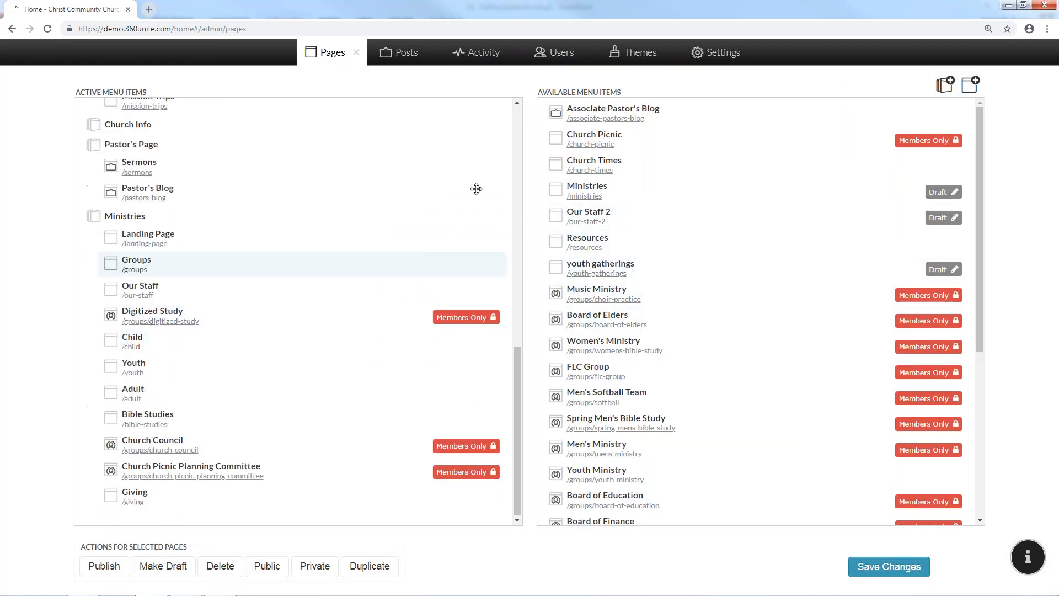
scroll(485, 200, up, 5)
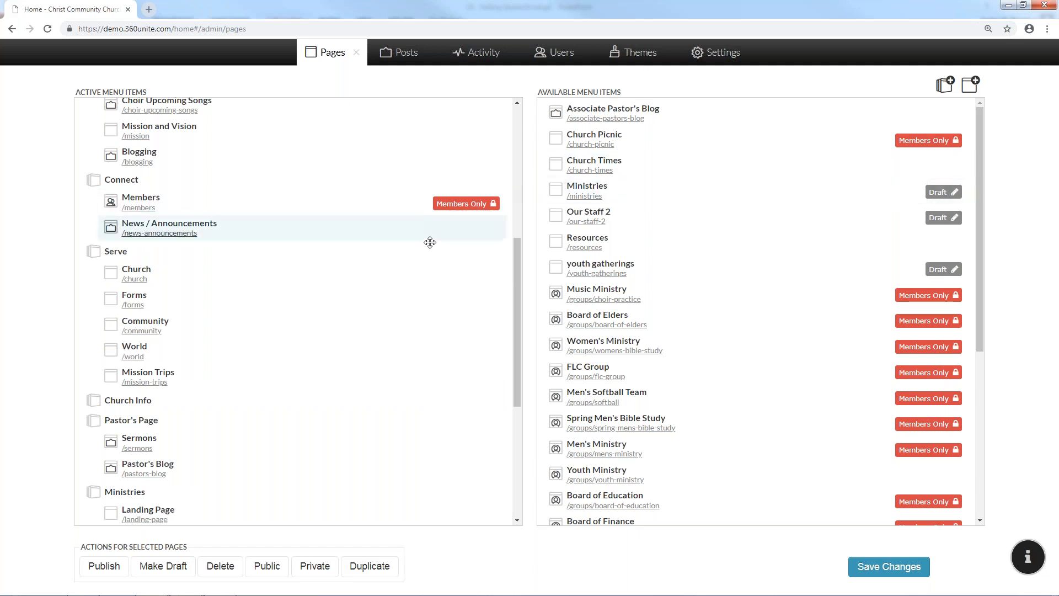
scroll(431, 260, up, 5)
scroll(431, 260, down, 5)
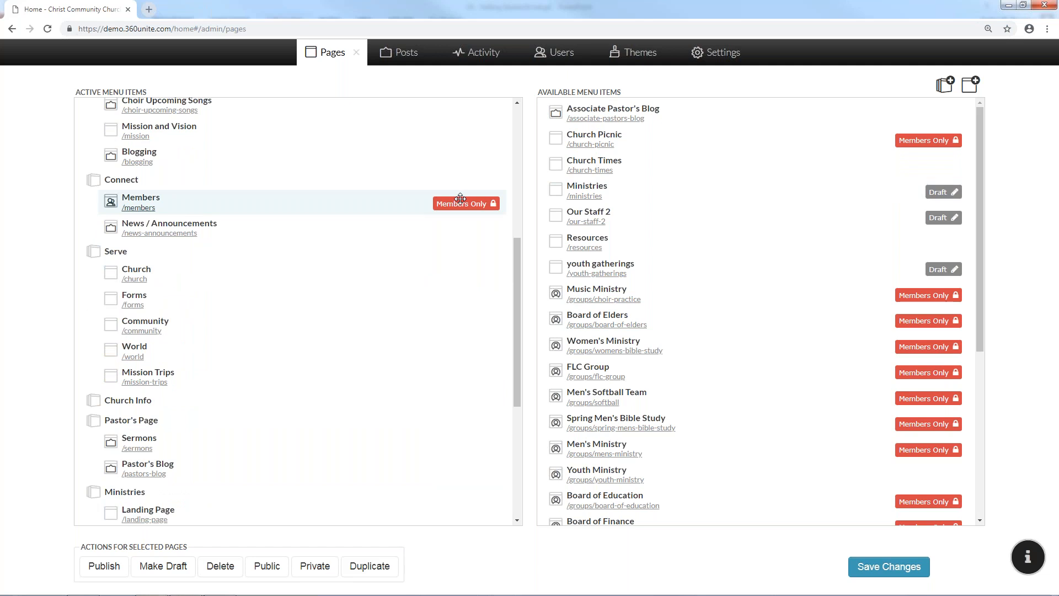
scroll(456, 234, down, 3)
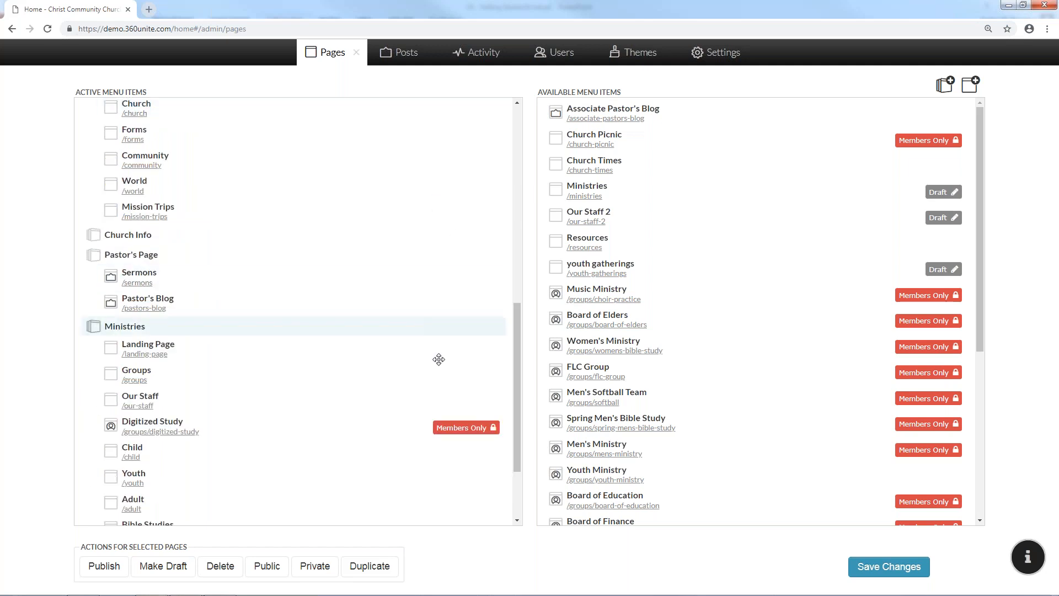
scroll(441, 408, down, 2)
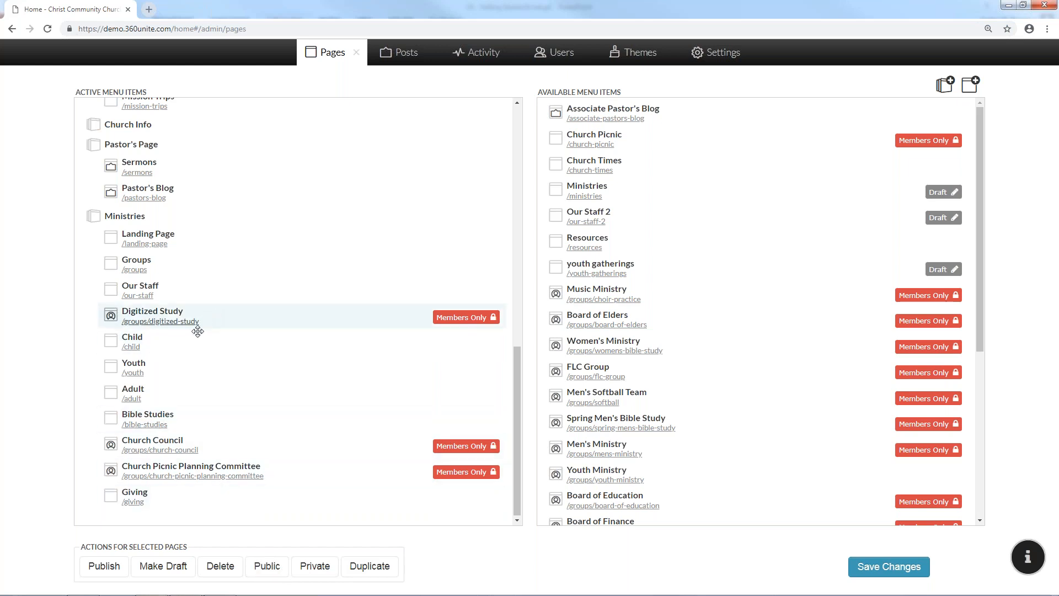
click(214, 314)
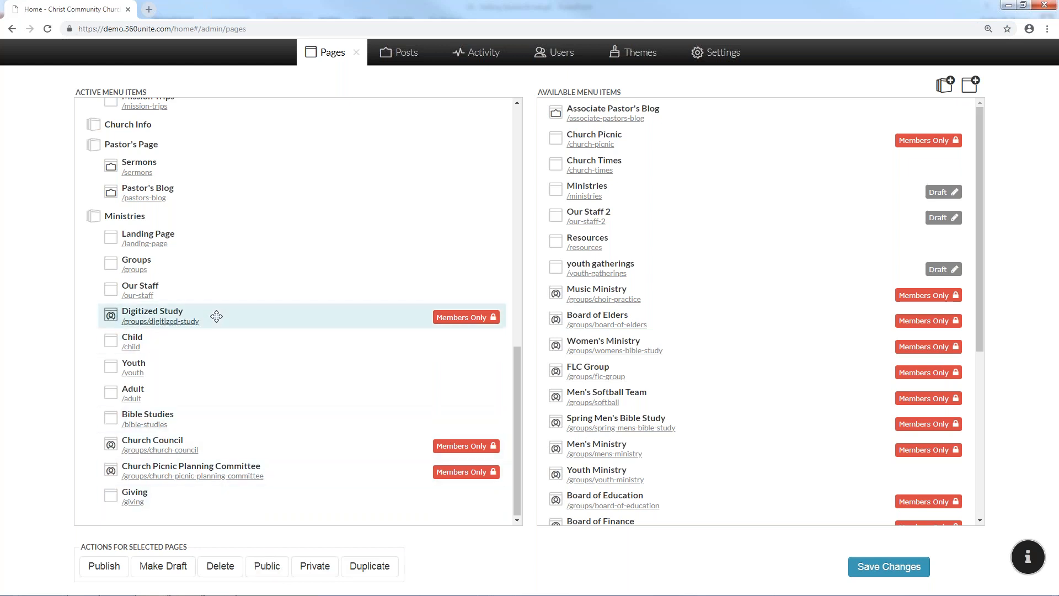
click(271, 575)
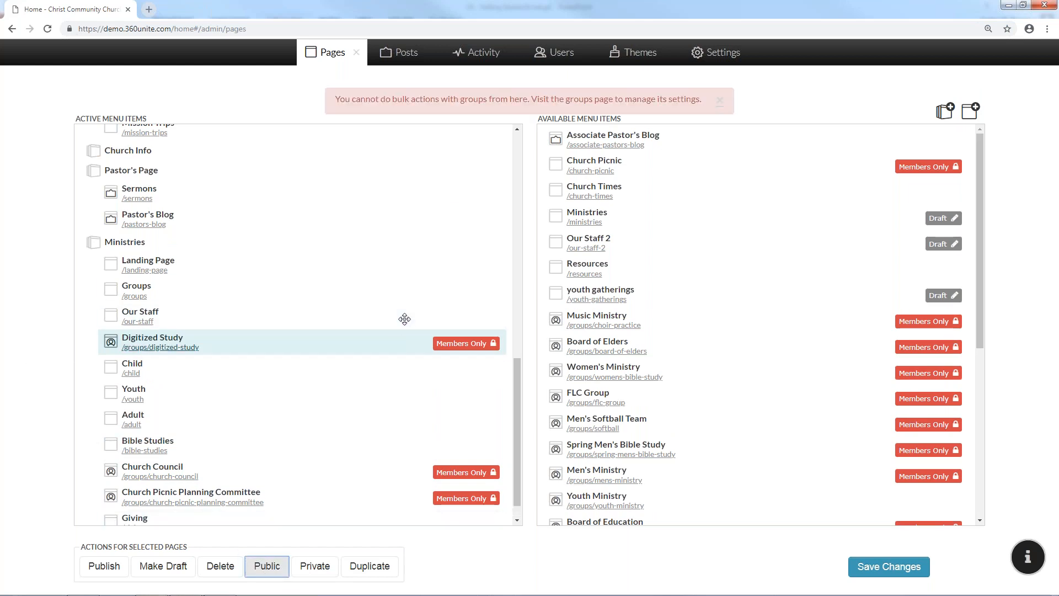
scroll(341, 369, down, 1)
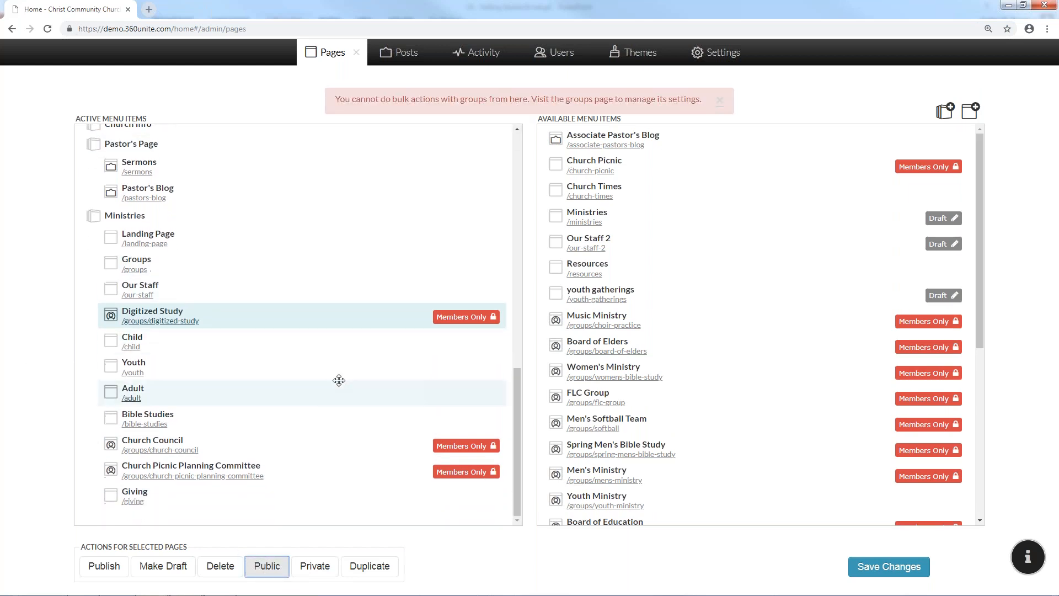
scroll(341, 370, up, 6)
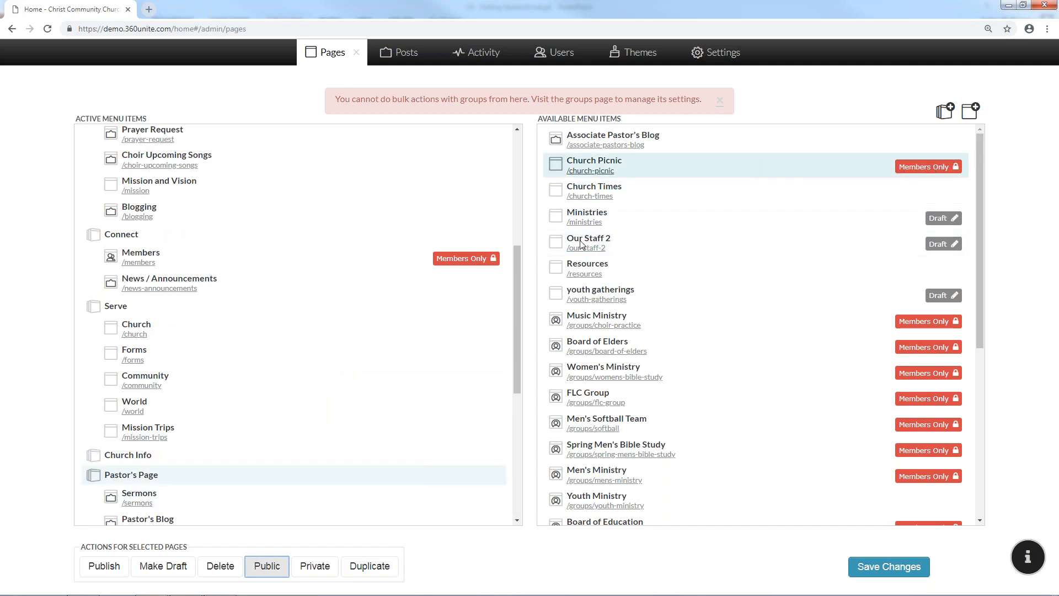
click(720, 101)
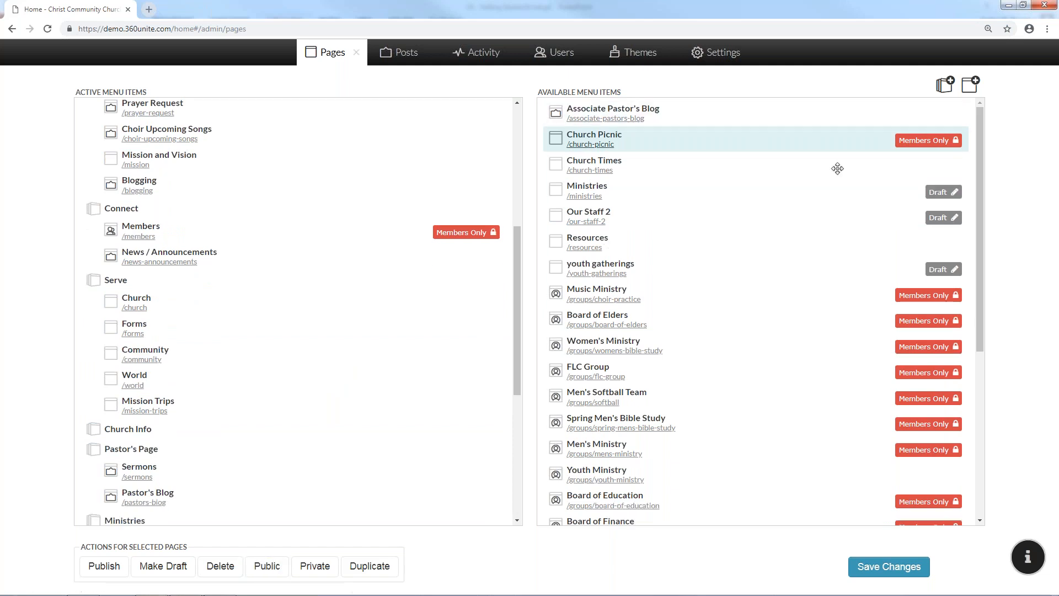
Switch Church Picnic to Public and back to Private, draft Worship Times, save, and close Pages
click(268, 566)
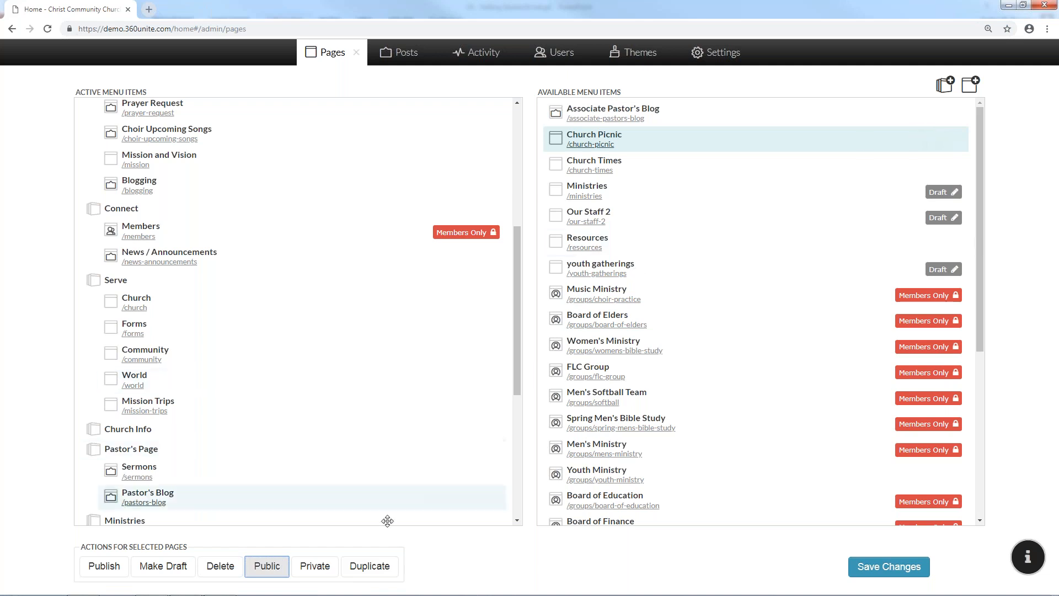
click(327, 569)
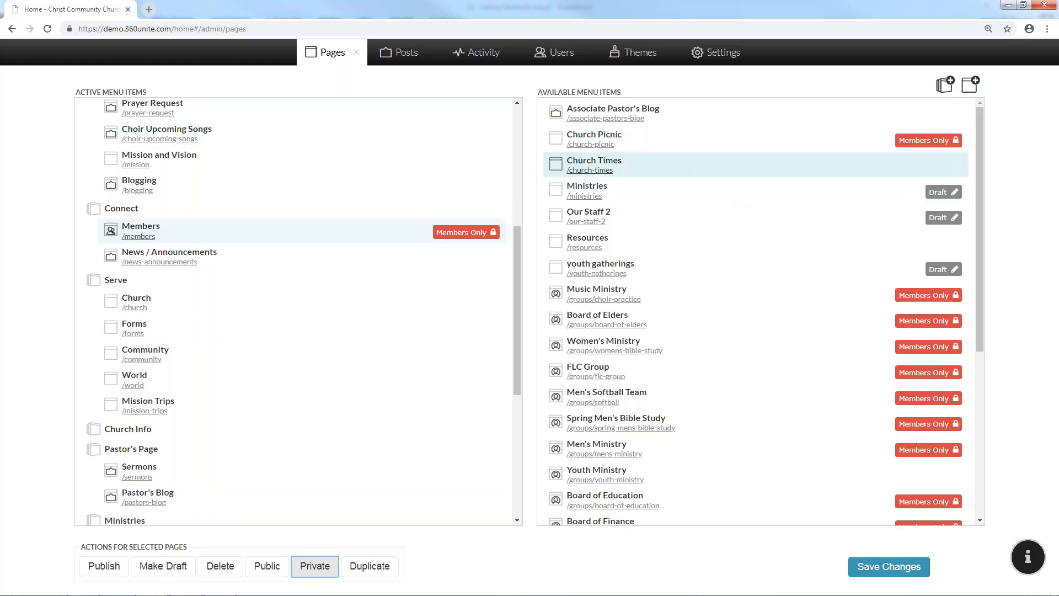
scroll(182, 221, up, 5)
scroll(170, 204, up, 1)
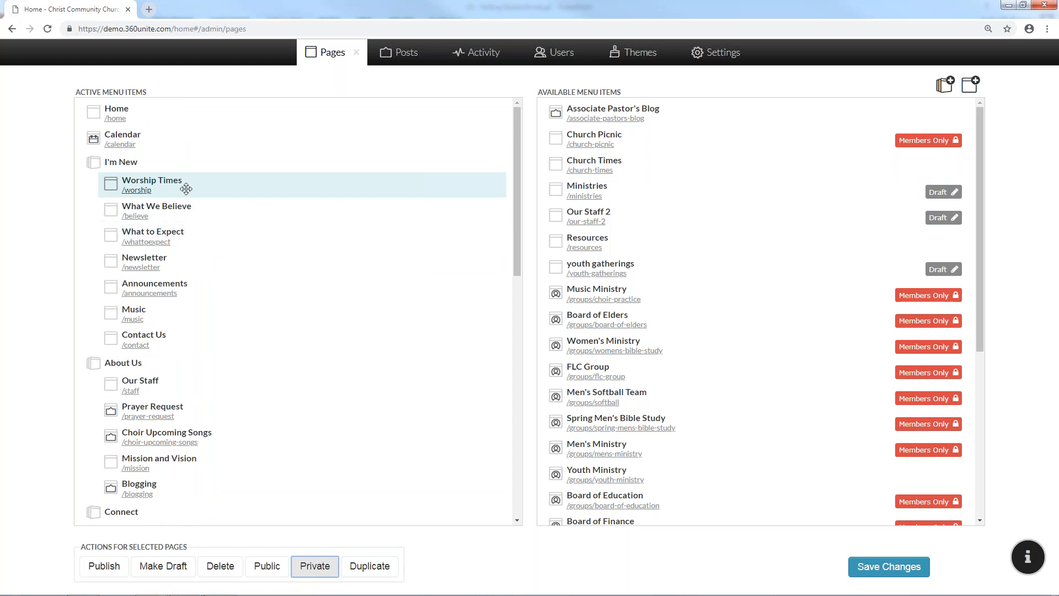
click(149, 568)
click(880, 566)
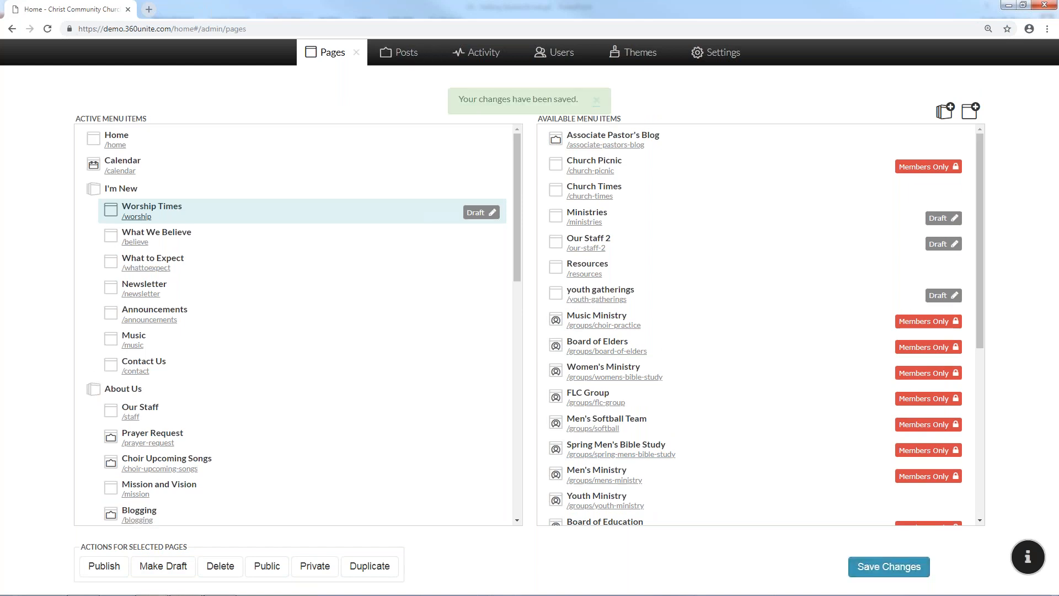
click(356, 53)
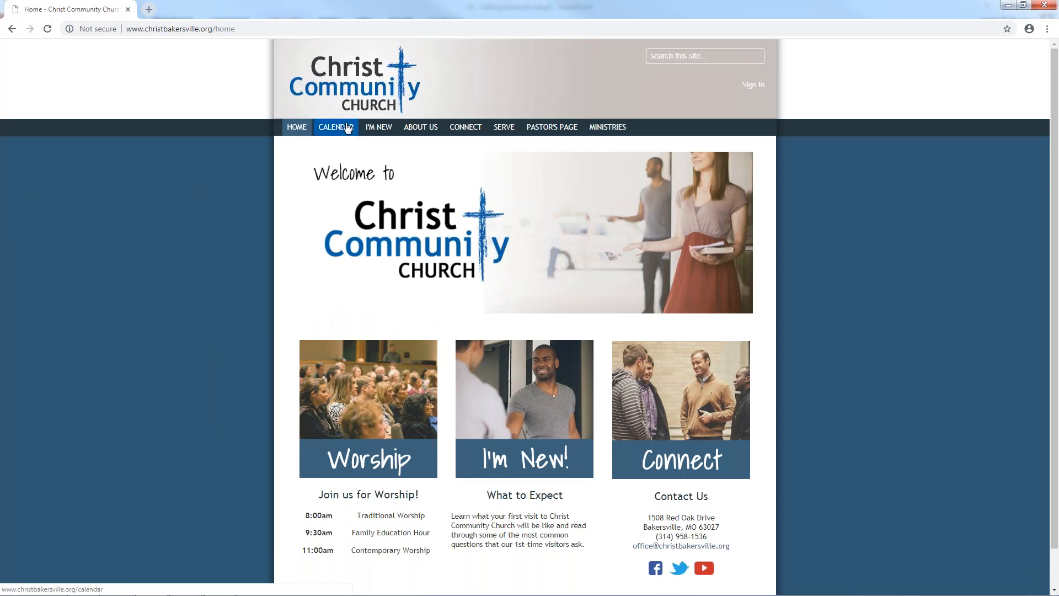
Sign in with the administrator username and password, then reopen the Pages manager
mouse_move(391, 126)
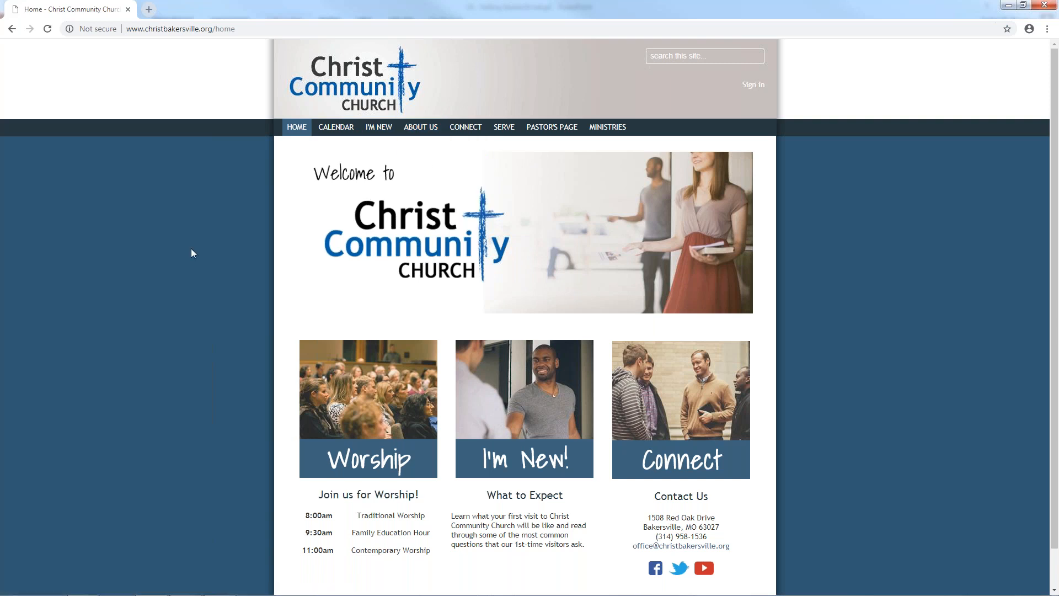
click(753, 85)
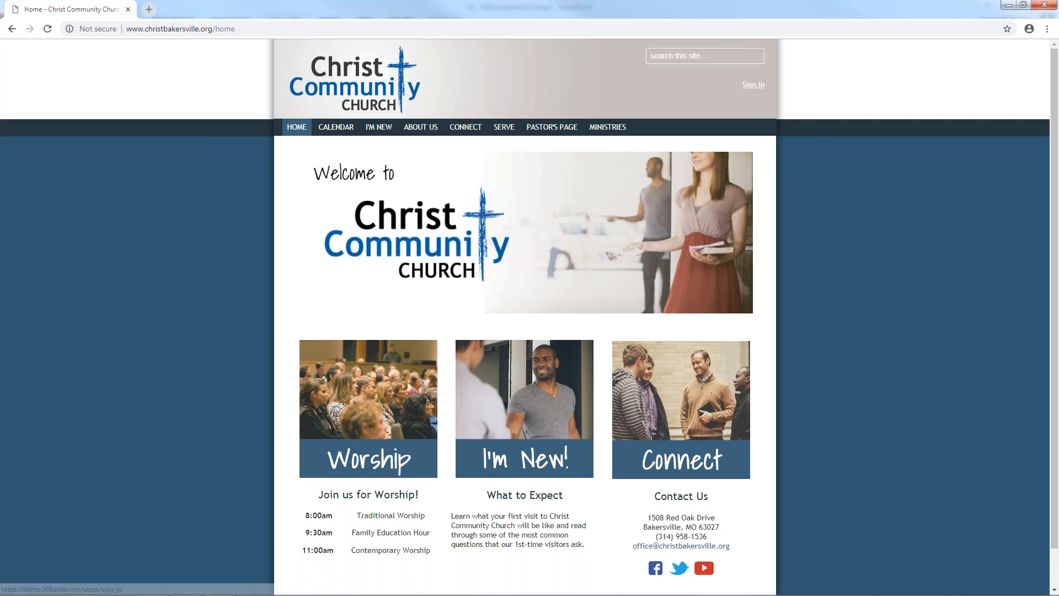
text(sysadmin)
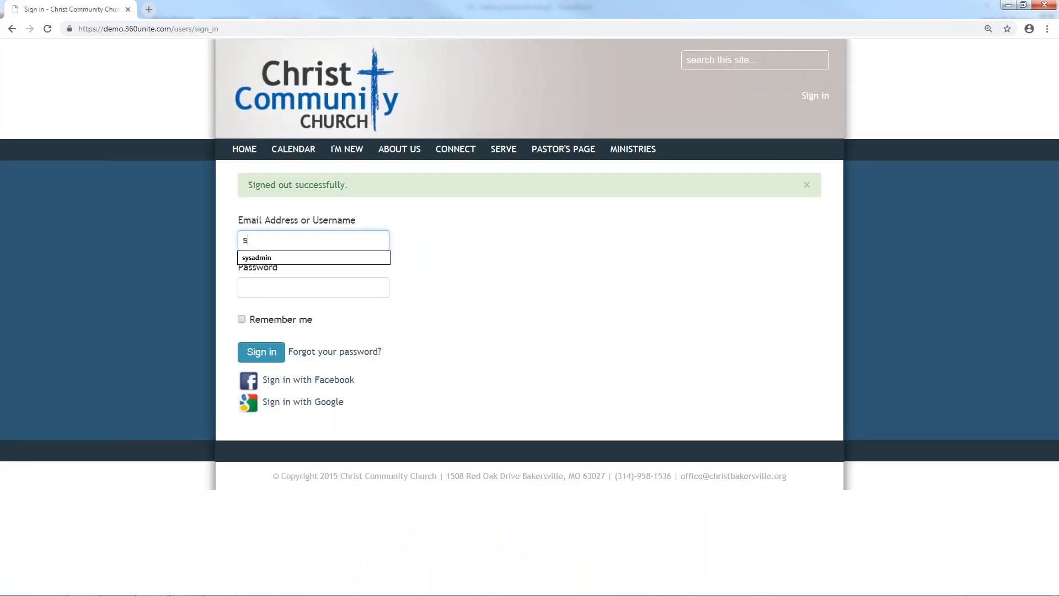
key(Tab)
text(********)
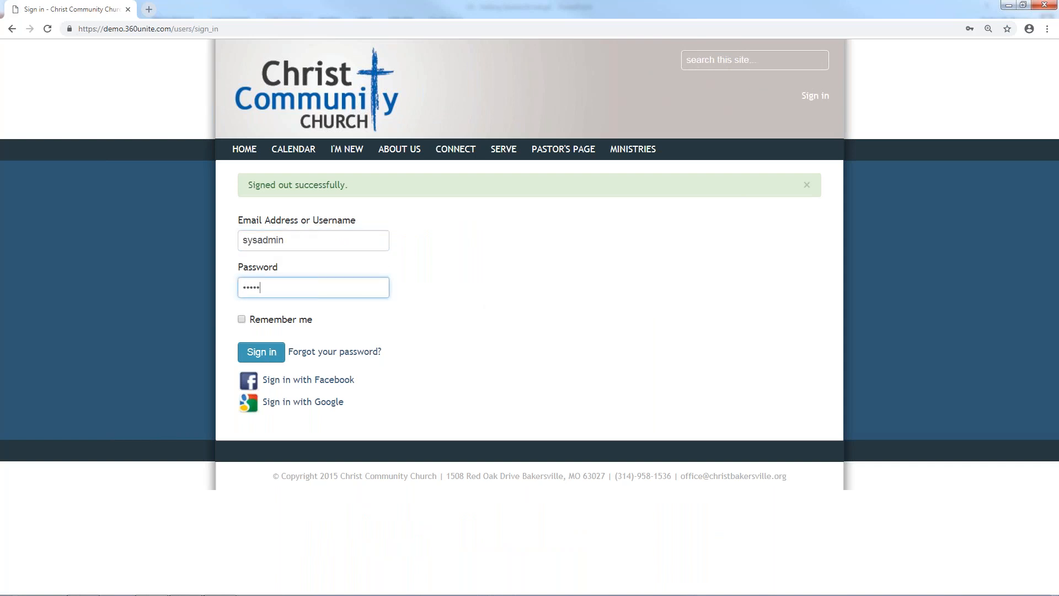
key(Return)
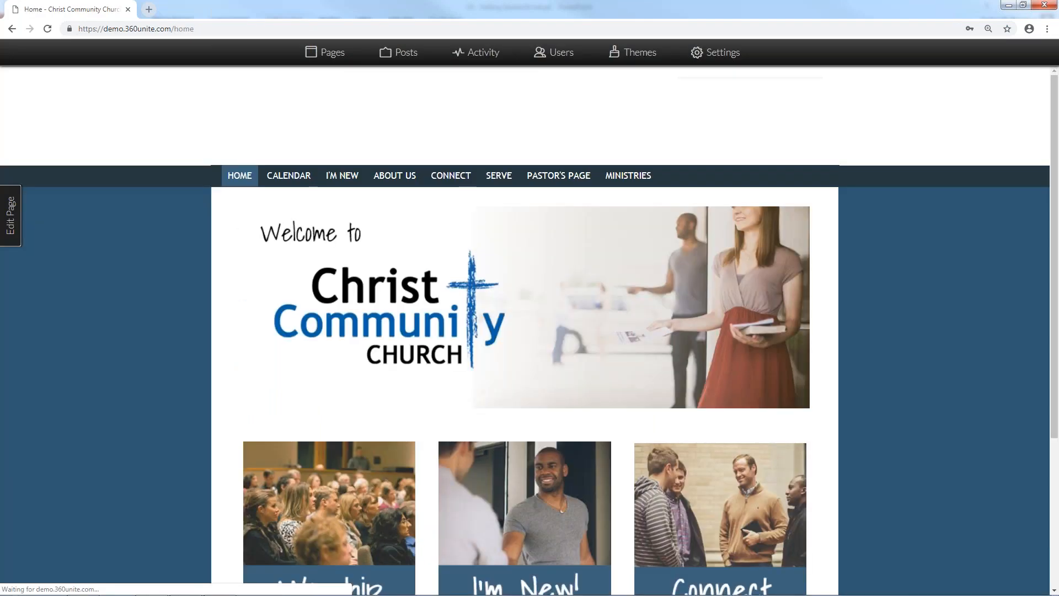
click(331, 52)
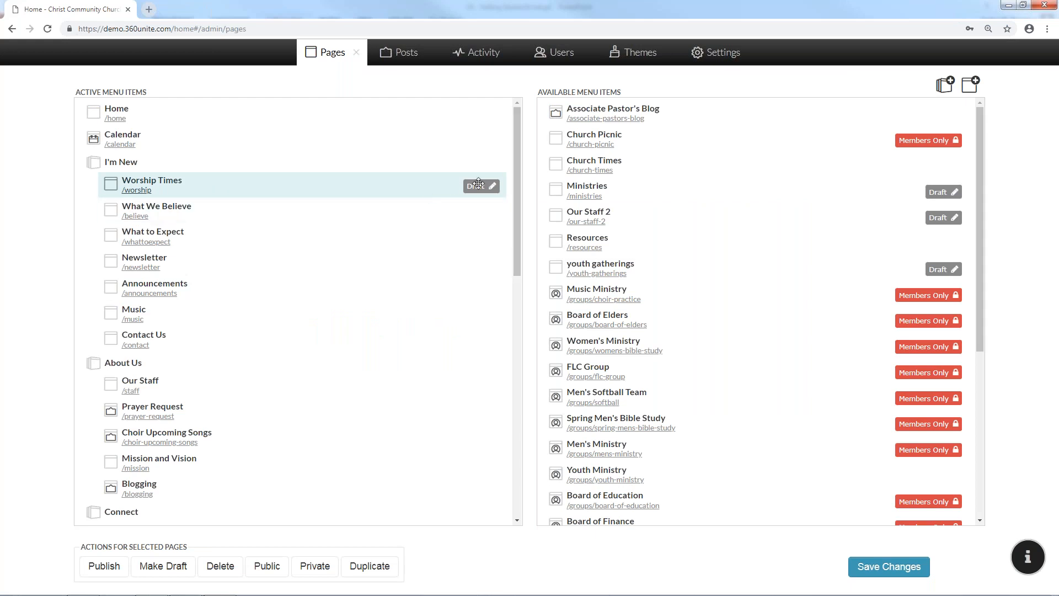
Publish Worship Times again and save the change
click(118, 564)
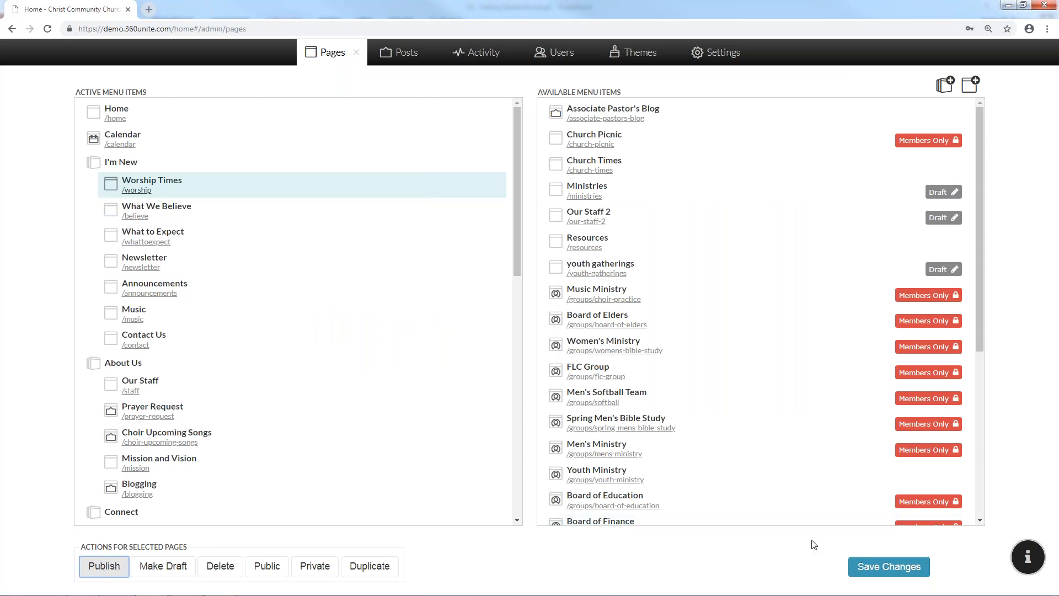
click(863, 565)
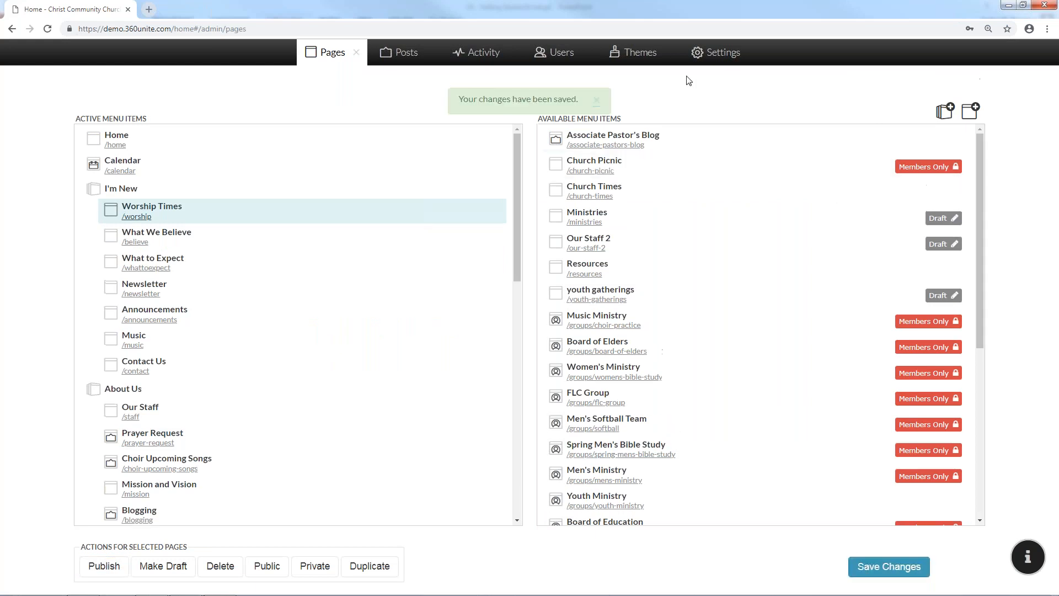
click(355, 53)
Sign out, sign back in as administrator with Remember me ticked, and reopen Pages
click(805, 122)
mouse_move(377, 148)
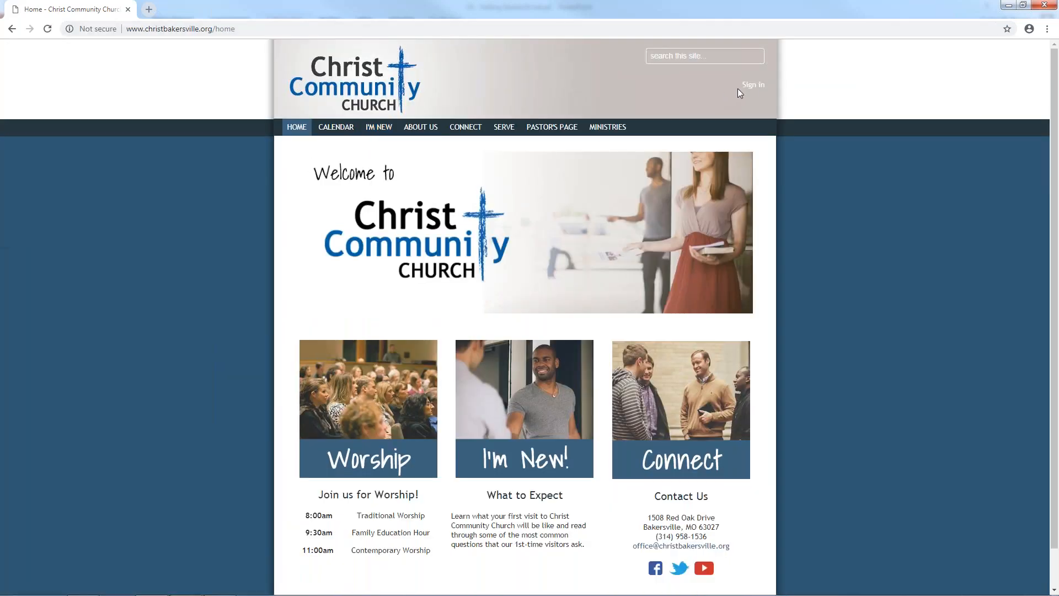
click(752, 86)
click(265, 234)
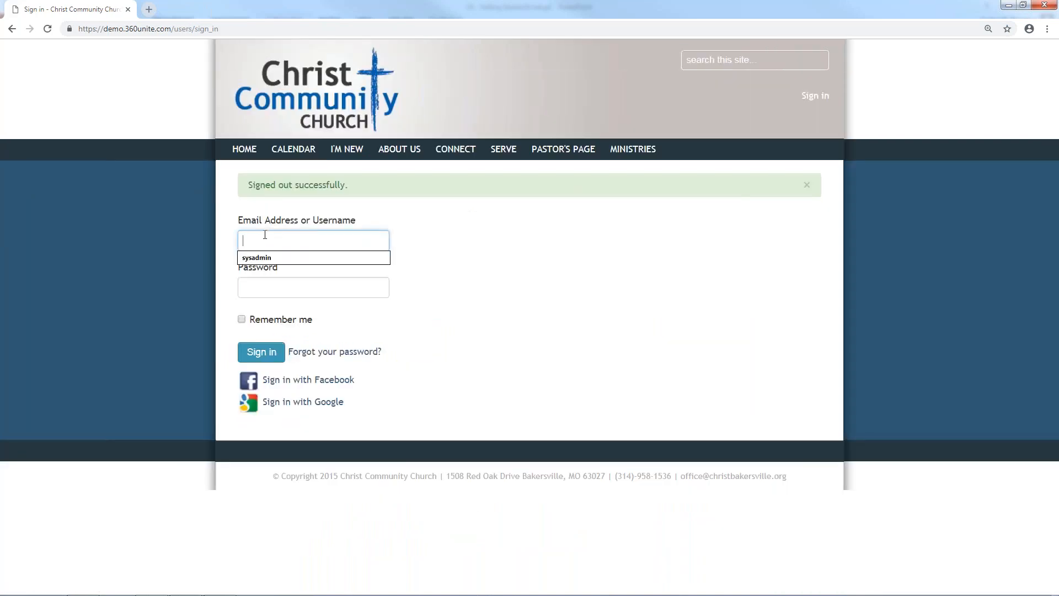
text(sysadmin)
key(Tab)
text(password)
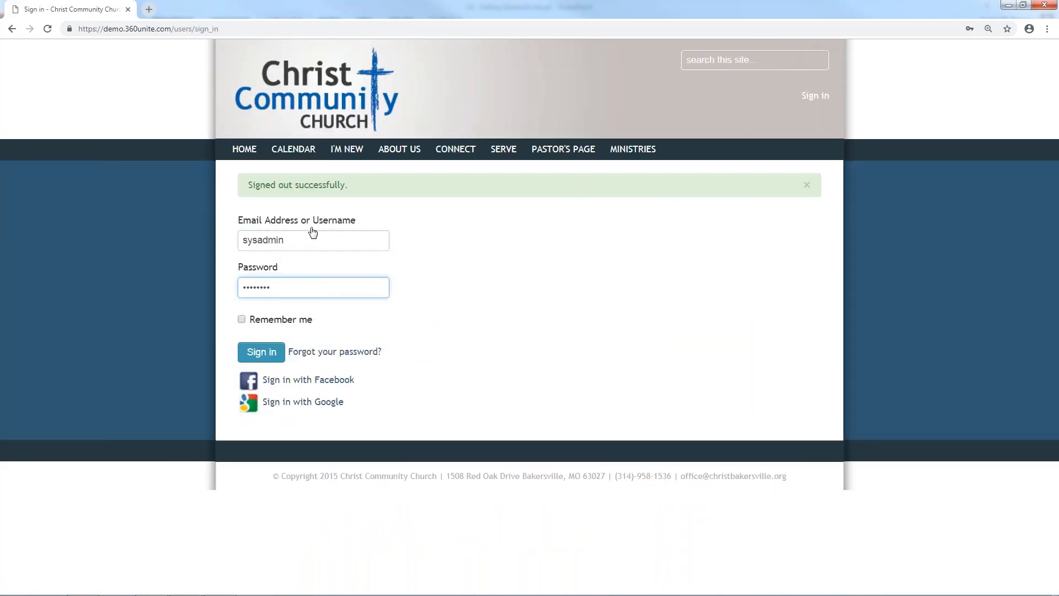
click(255, 326)
click(266, 352)
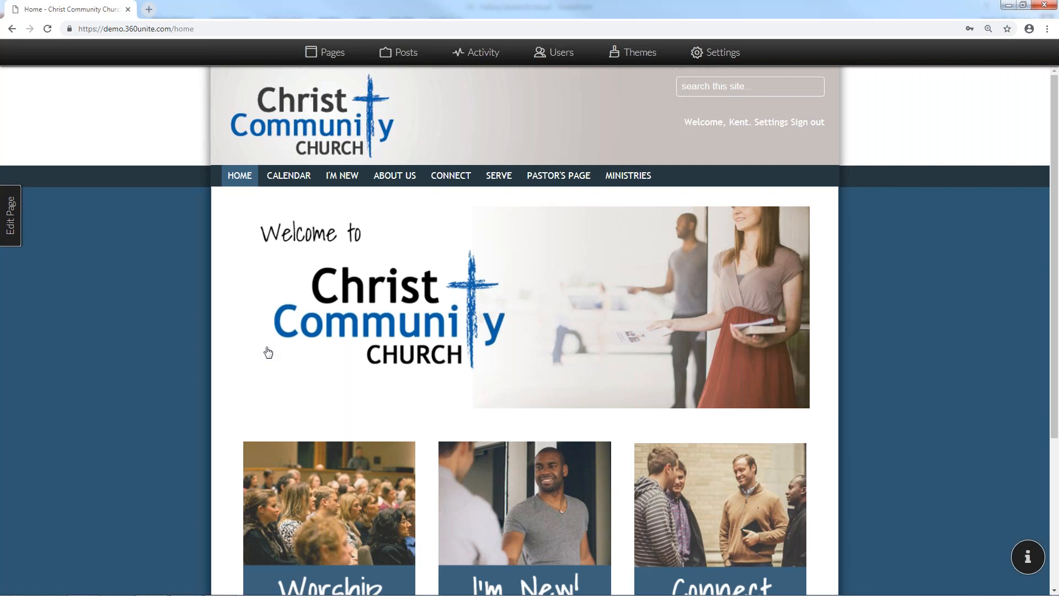
click(345, 52)
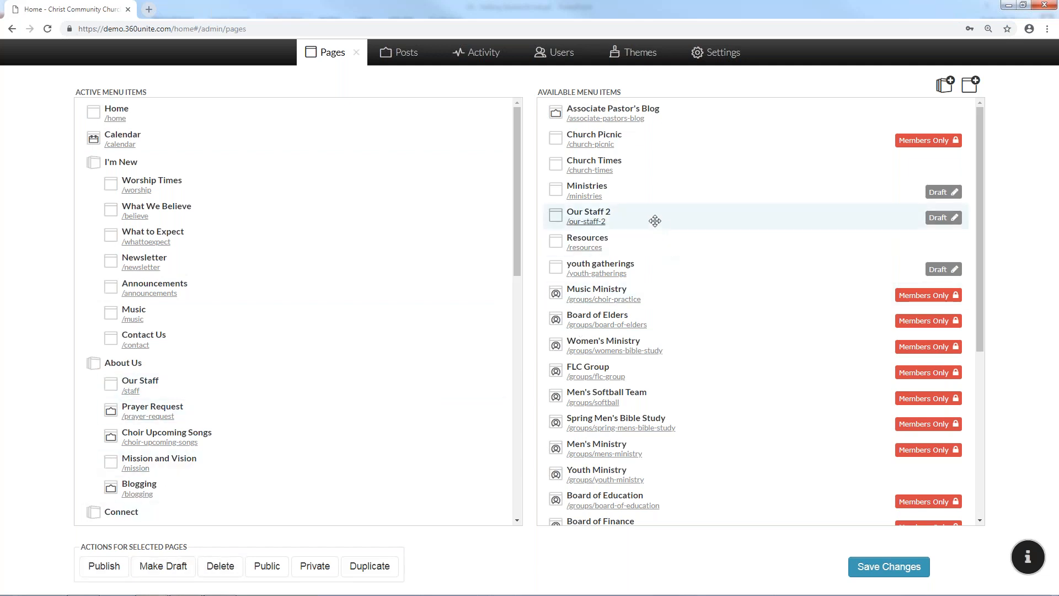
Delete the Our Staff 2 draft page and confirm the permanent deletion
click(235, 569)
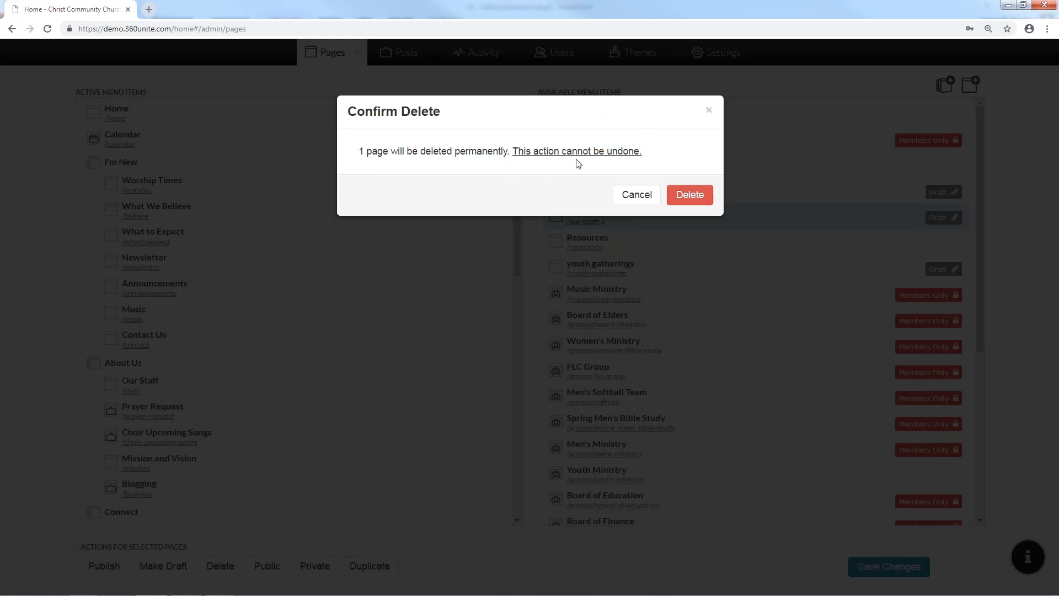
click(690, 195)
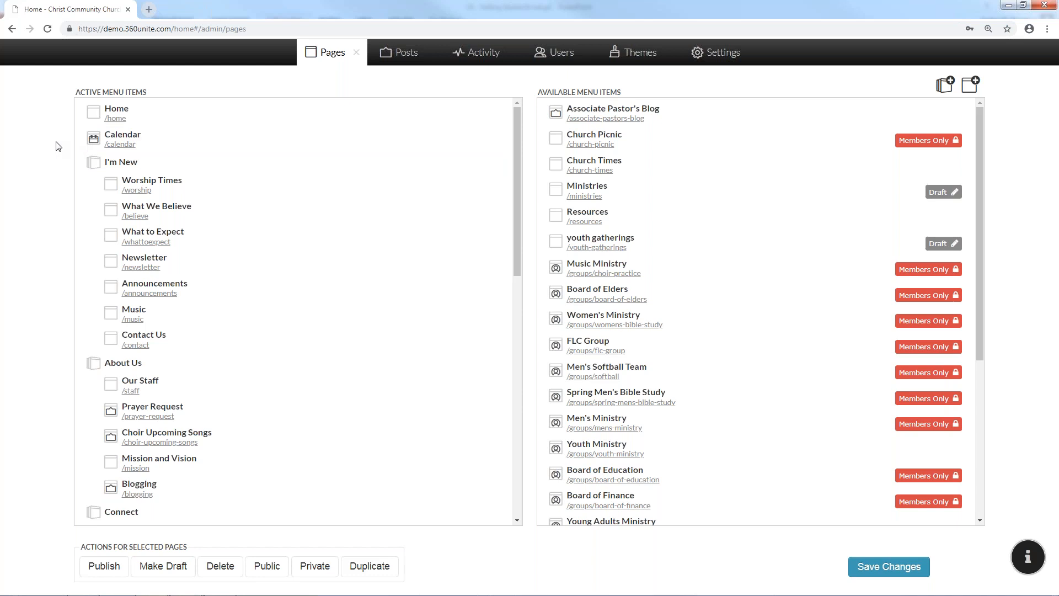
scroll(105, 366, down, 2)
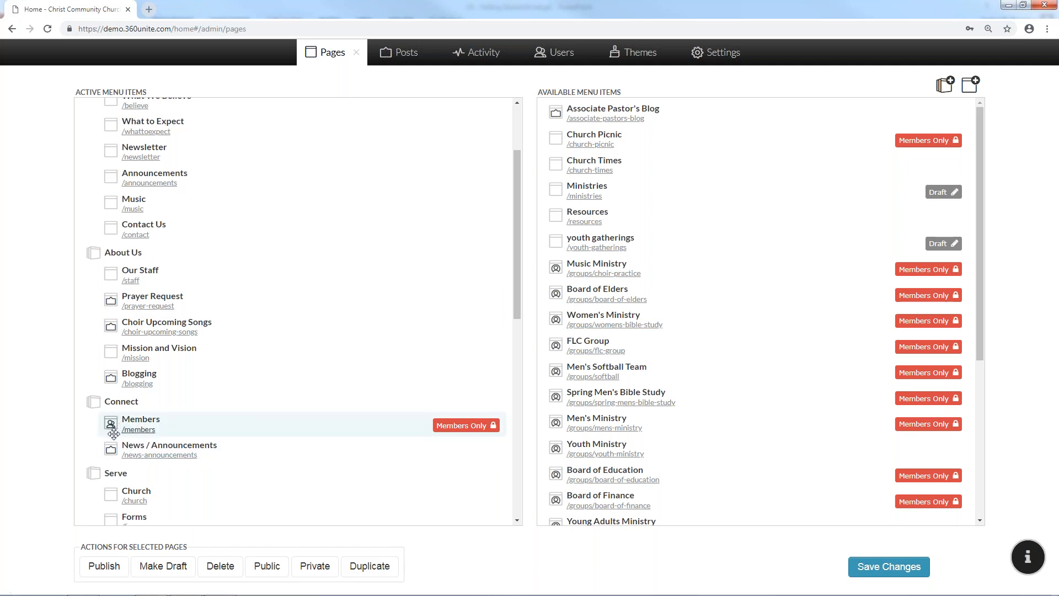
Scroll the Active Menu Items list down to Giving at the bottom
scroll(113, 434, down, 1)
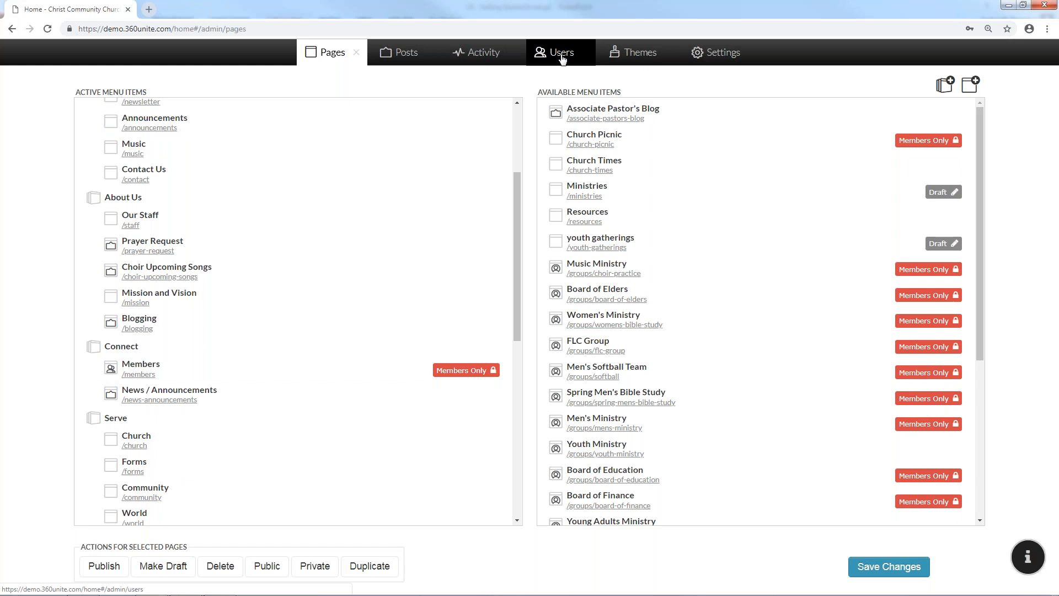
scroll(258, 395, down, 3)
scroll(199, 400, down, 4)
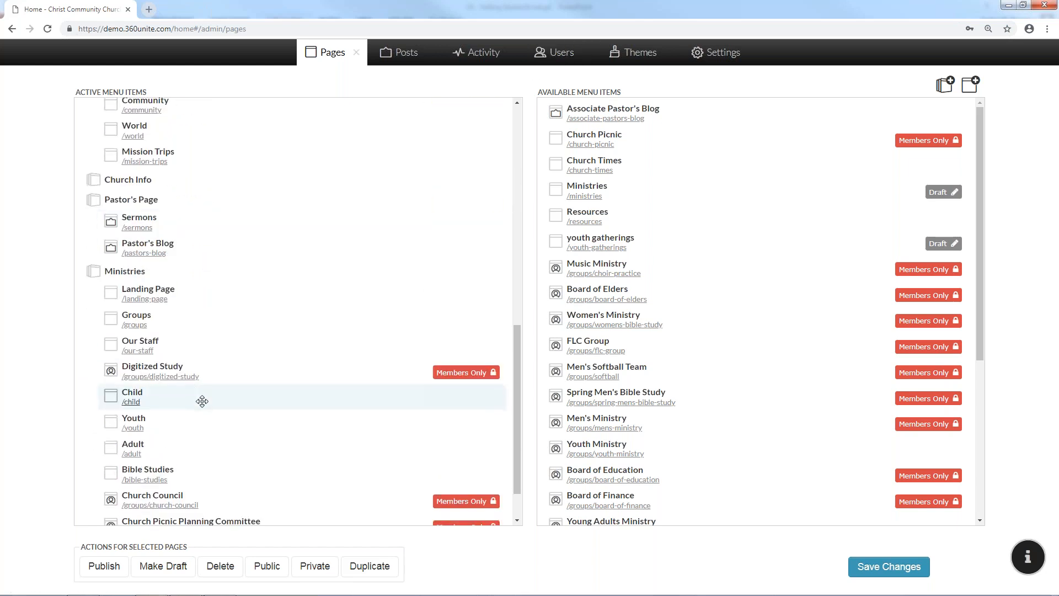
scroll(202, 401, down, 1)
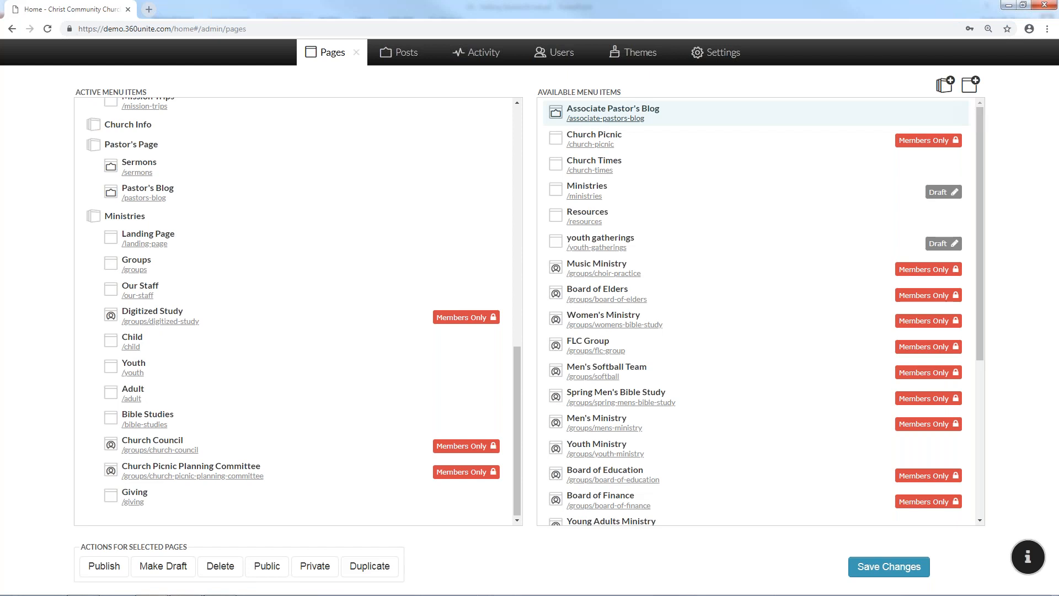
Add a new menu category named TEST
click(947, 85)
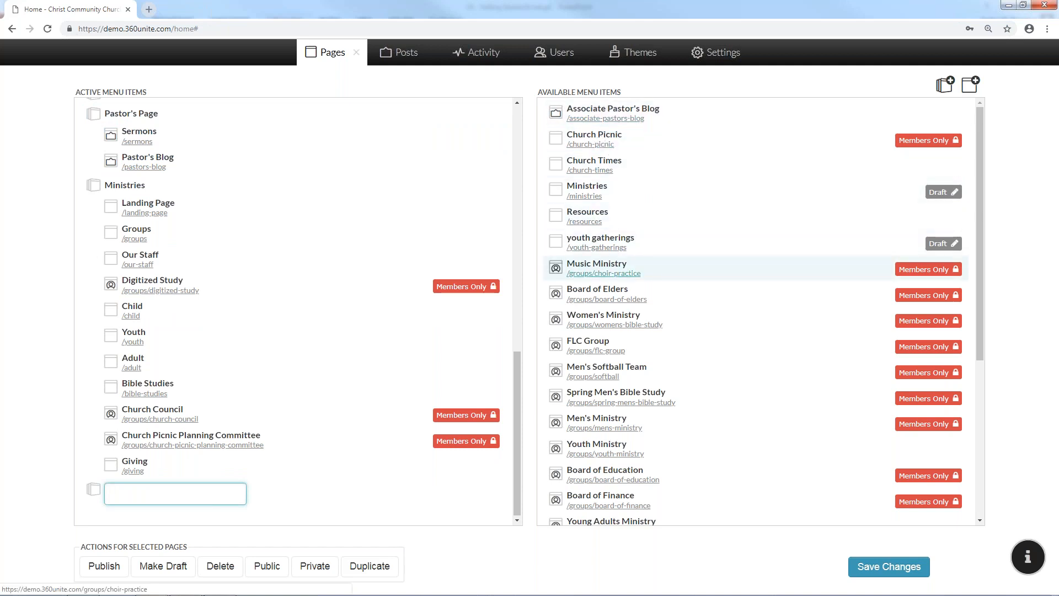
text(TEST)
click(446, 512)
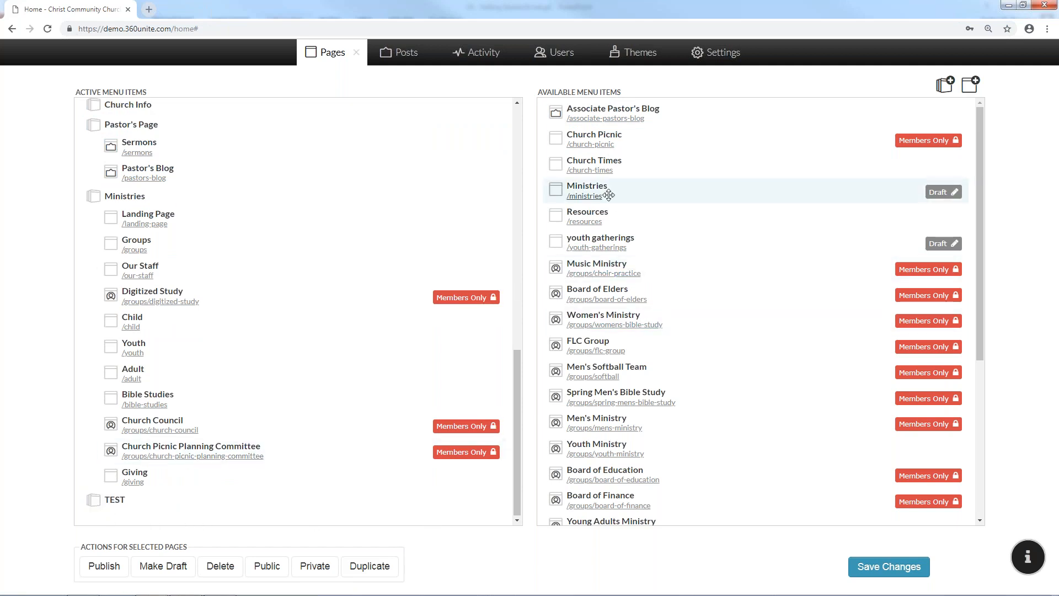
Move the Ministries and Resources pages under TEST, save the menu, and view the site
drag(467, 376, 222, 515)
drag(553, 189, 192, 519)
scroll(310, 456, down, 1)
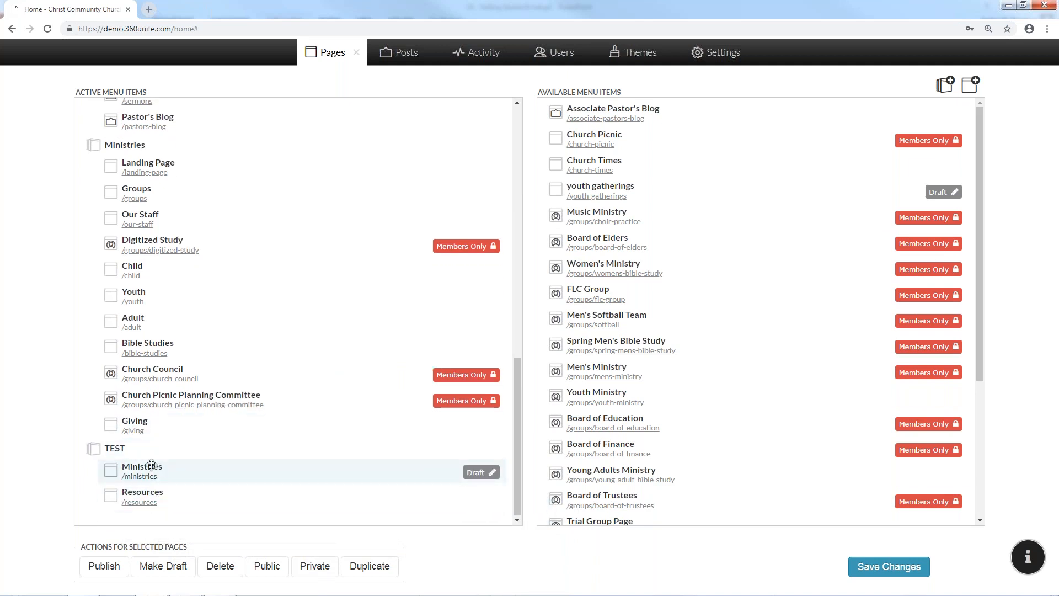
click(865, 567)
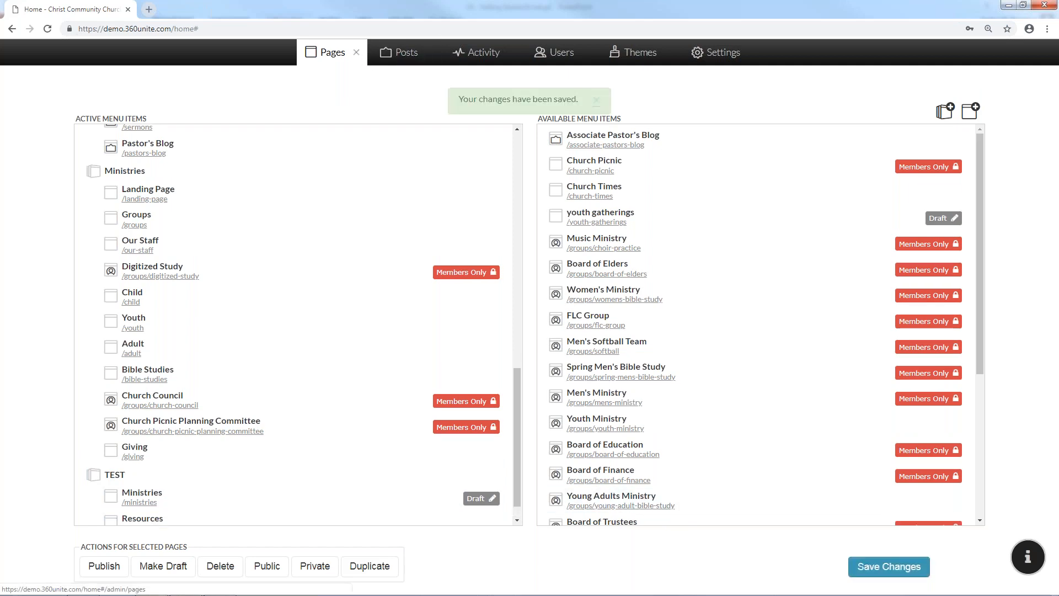
click(356, 53)
mouse_move(676, 176)
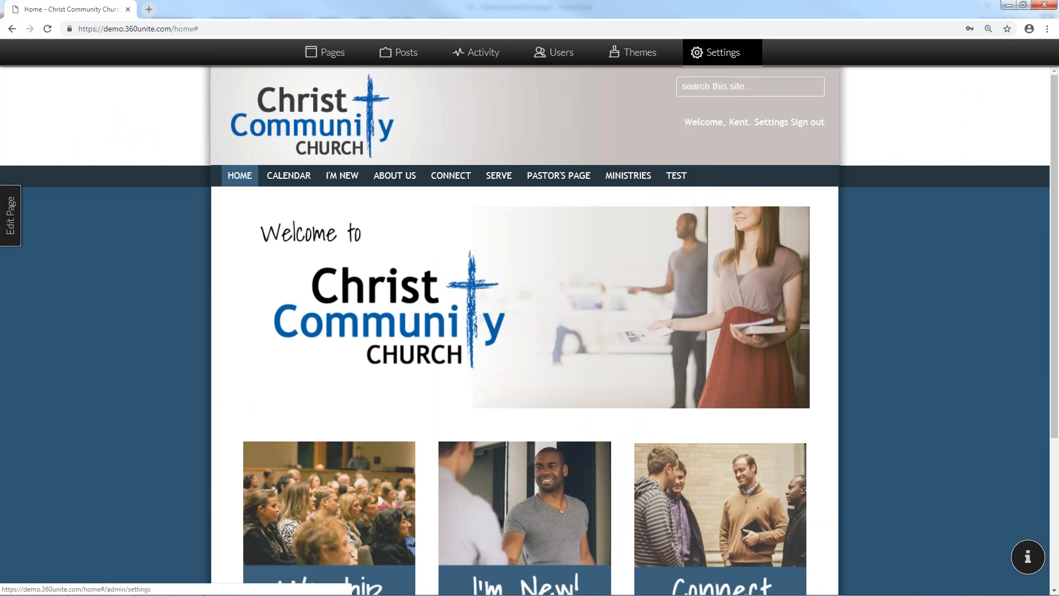
Move Ministries and Resources back to the available pages, save, and check the site
click(328, 53)
scroll(189, 475, down, 15)
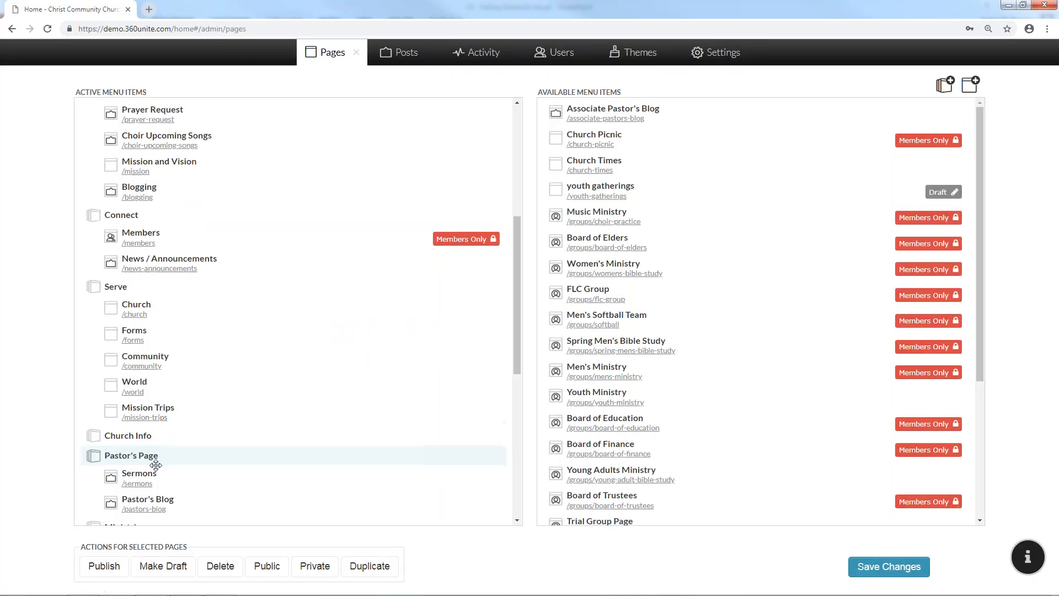
drag(189, 475, 656, 398)
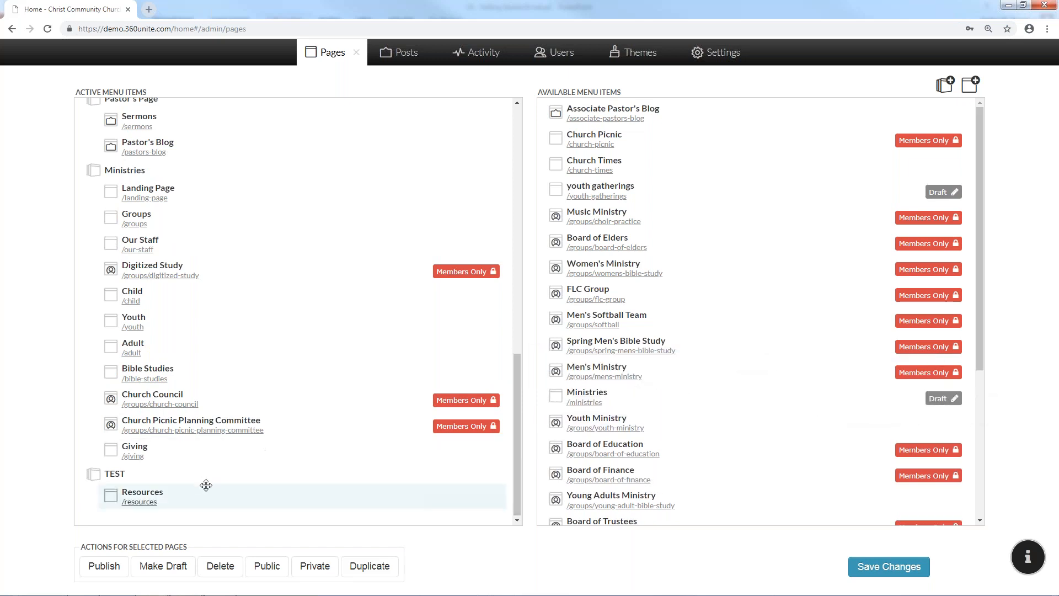
drag(267, 492, 730, 426)
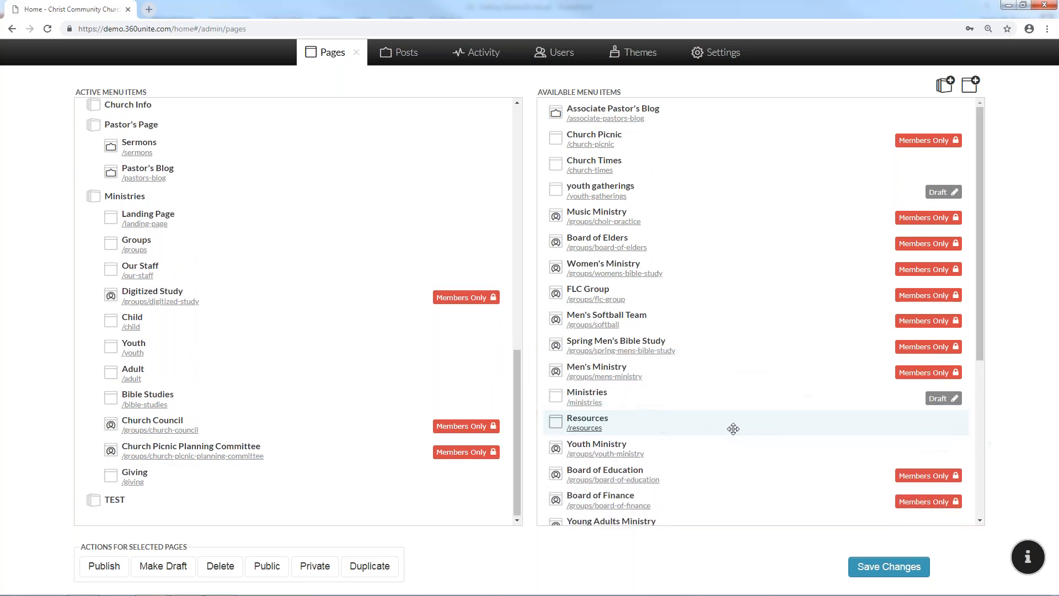
click(869, 566)
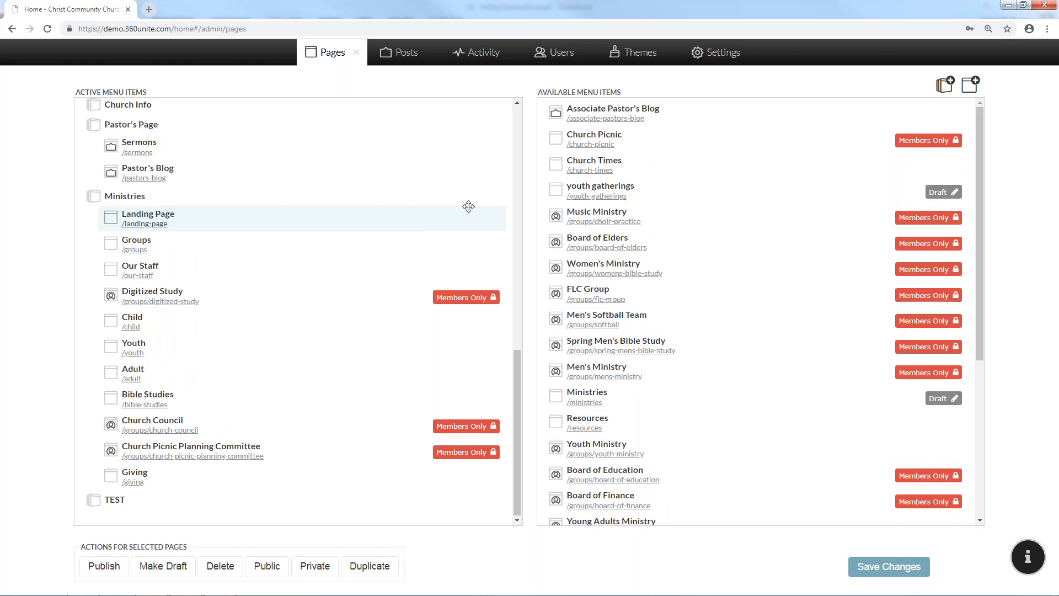
click(358, 53)
mouse_move(652, 179)
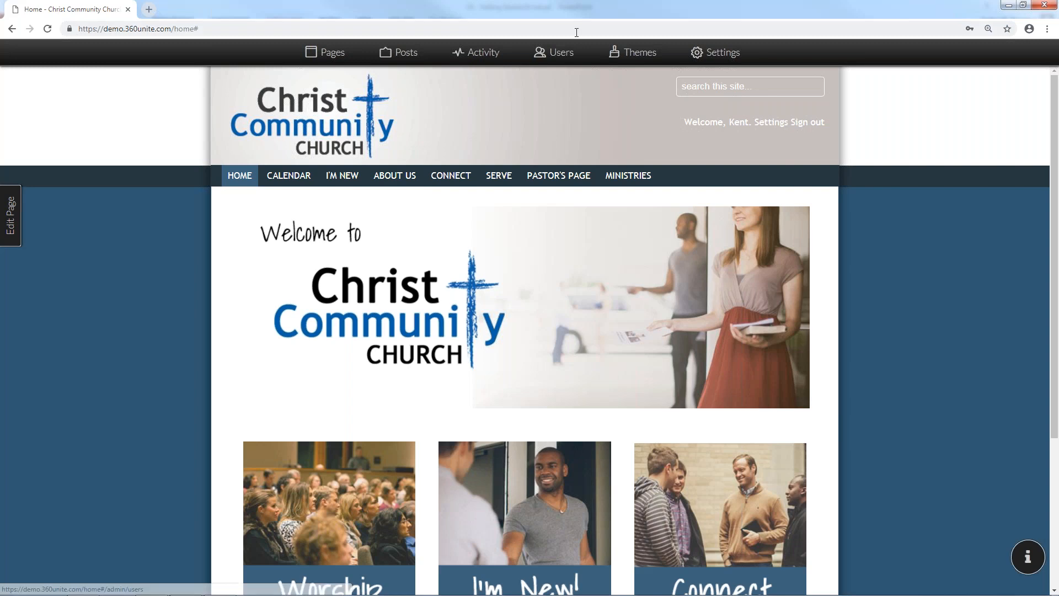
Remove the TEST category from the active menu and start a new page
click(331, 51)
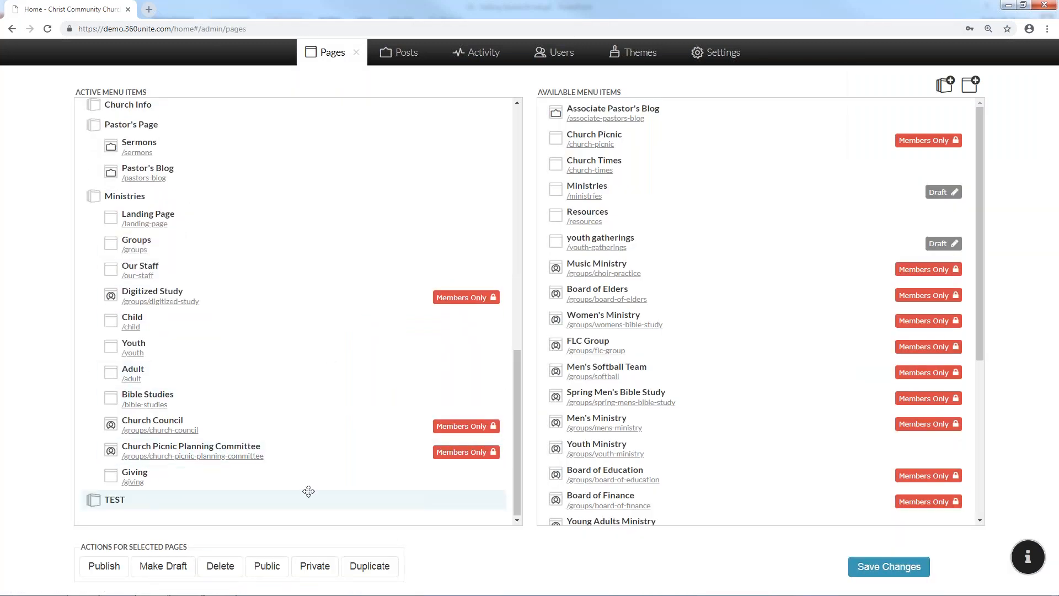
drag(308, 491, 753, 251)
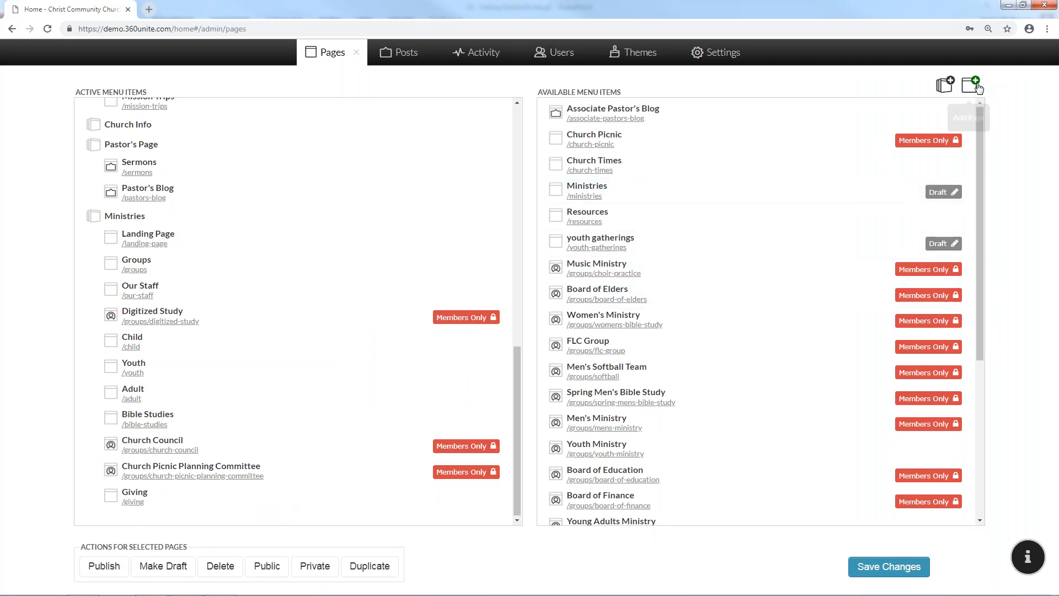
click(973, 86)
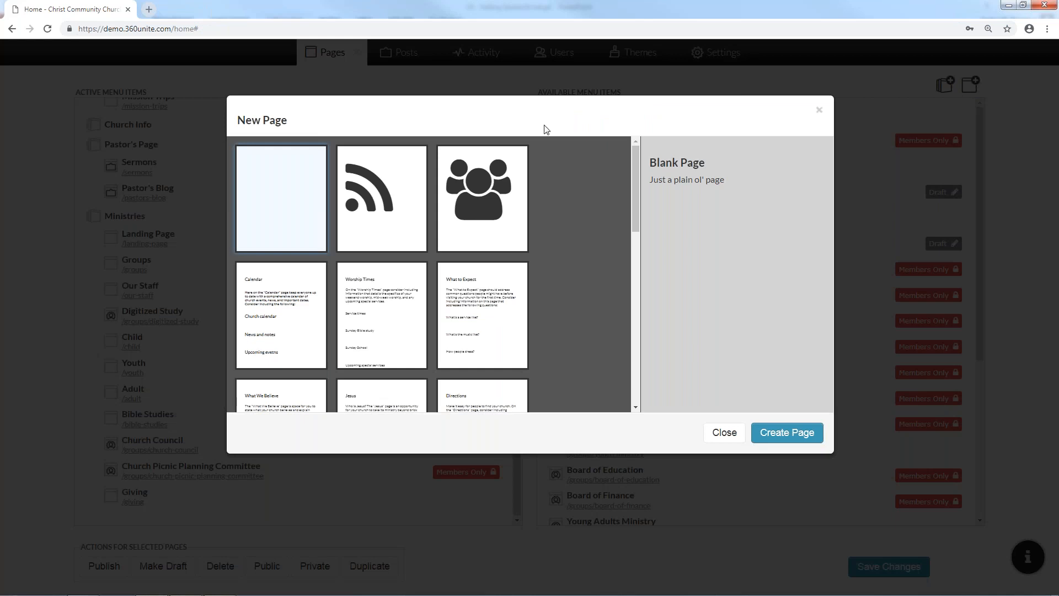
Preview the page templates, from Calendar and Worship Times to Our Story and Our Staff
scroll(356, 264, down, 4)
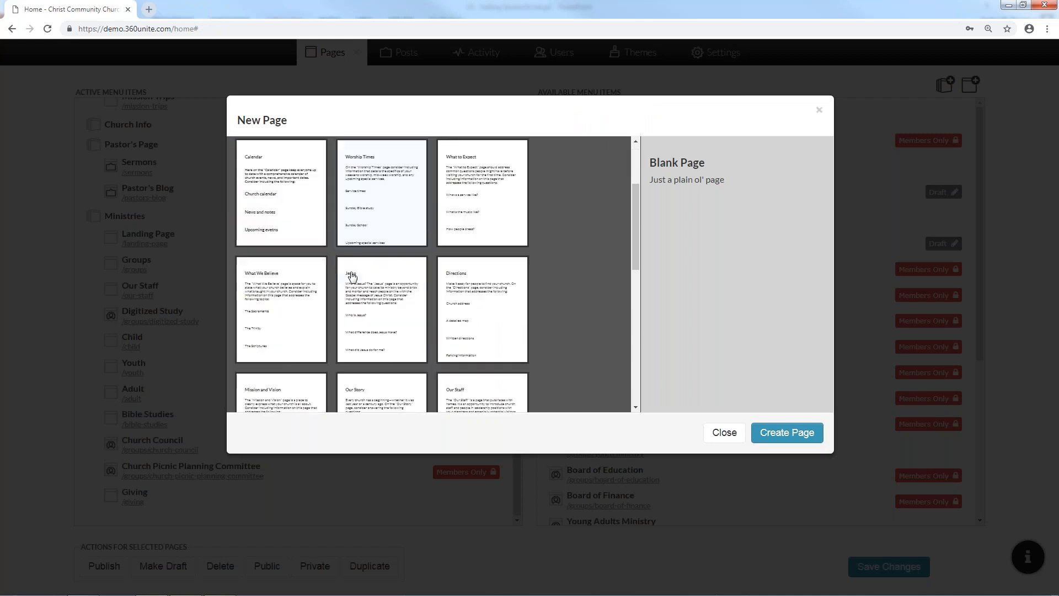
scroll(339, 240, up, 4)
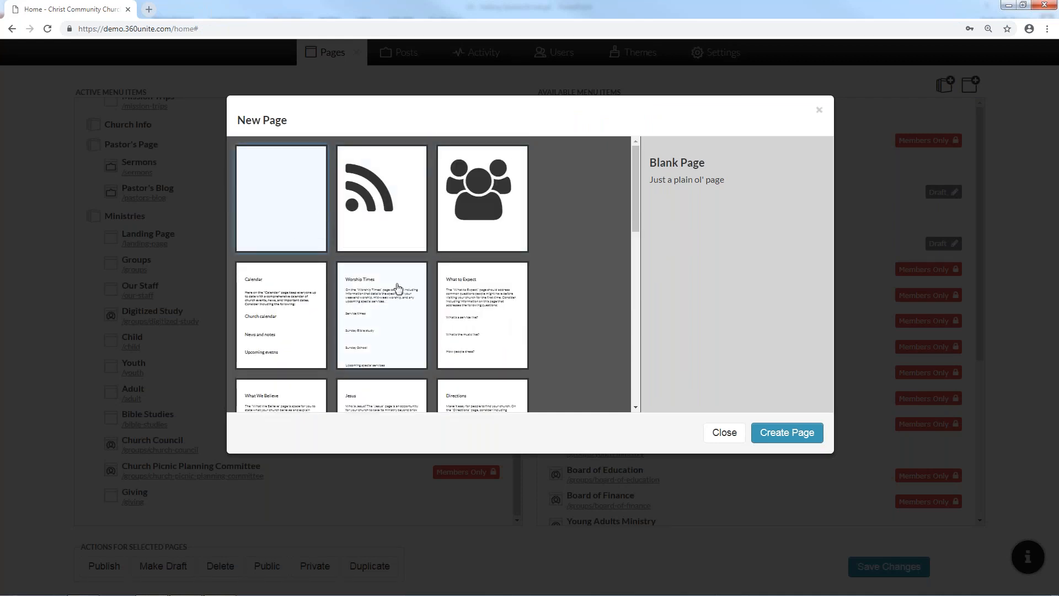
click(302, 305)
click(380, 309)
click(501, 313)
scroll(480, 334, down, 1)
click(470, 344)
click(386, 352)
click(325, 364)
scroll(324, 364, down, 3)
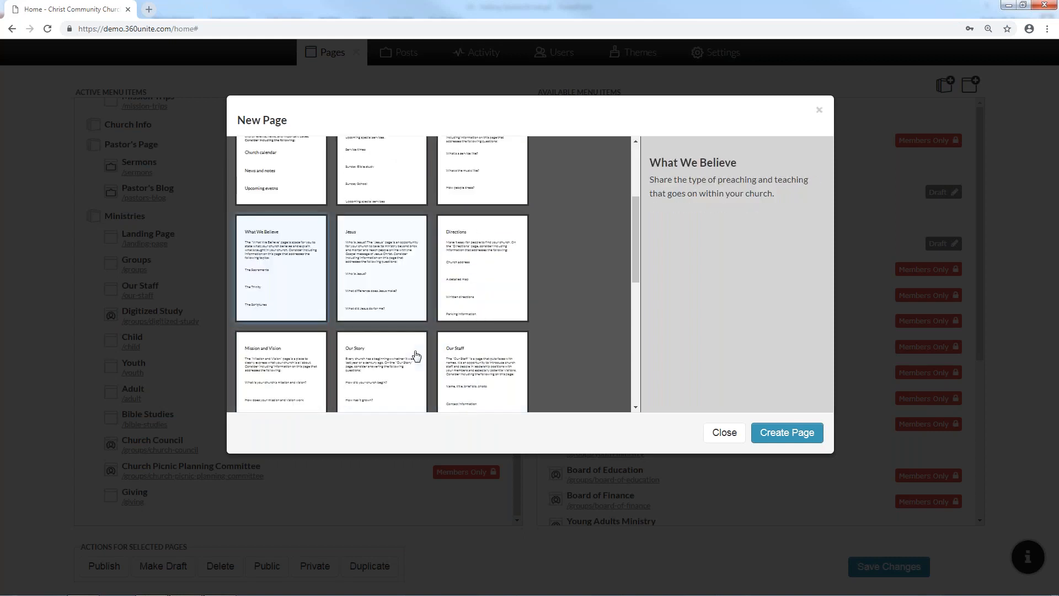
click(386, 339)
click(469, 337)
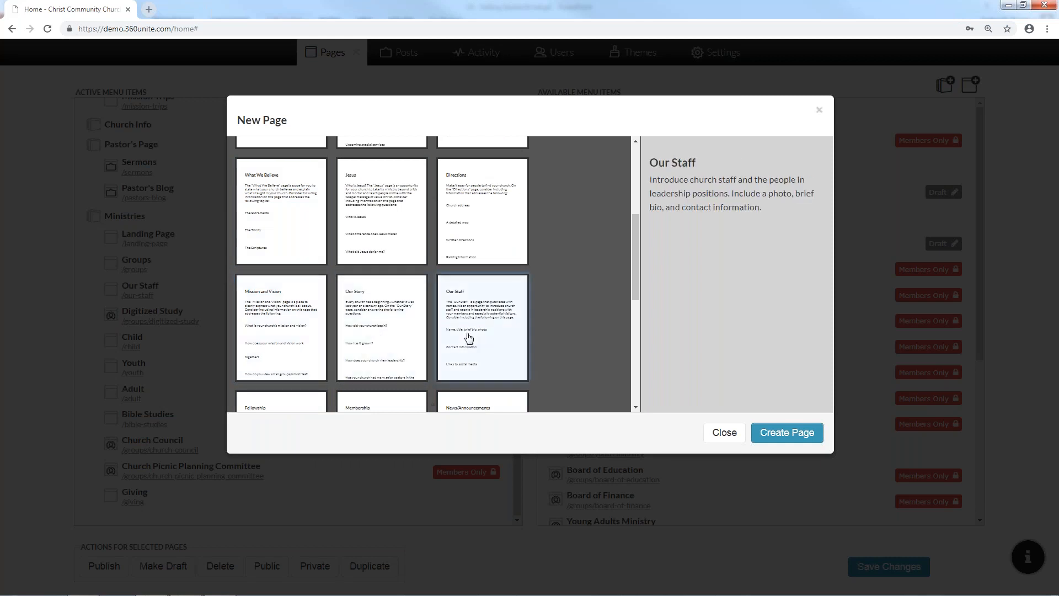
scroll(463, 337, up, 3)
scroll(462, 339, up, 1)
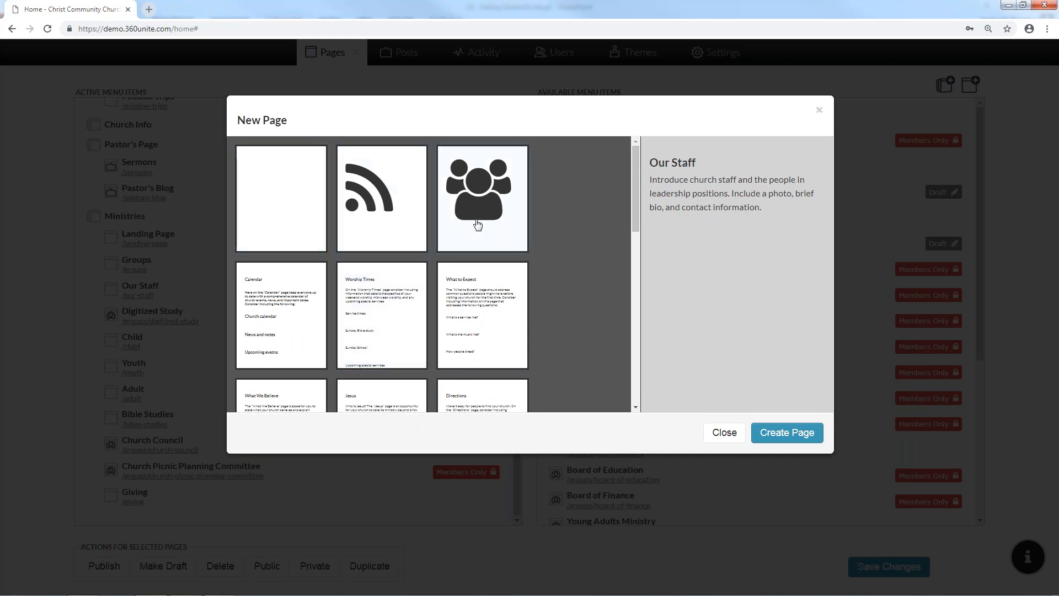
Compare Blank, Feed and Group page types, then create a Blank Page
click(306, 223)
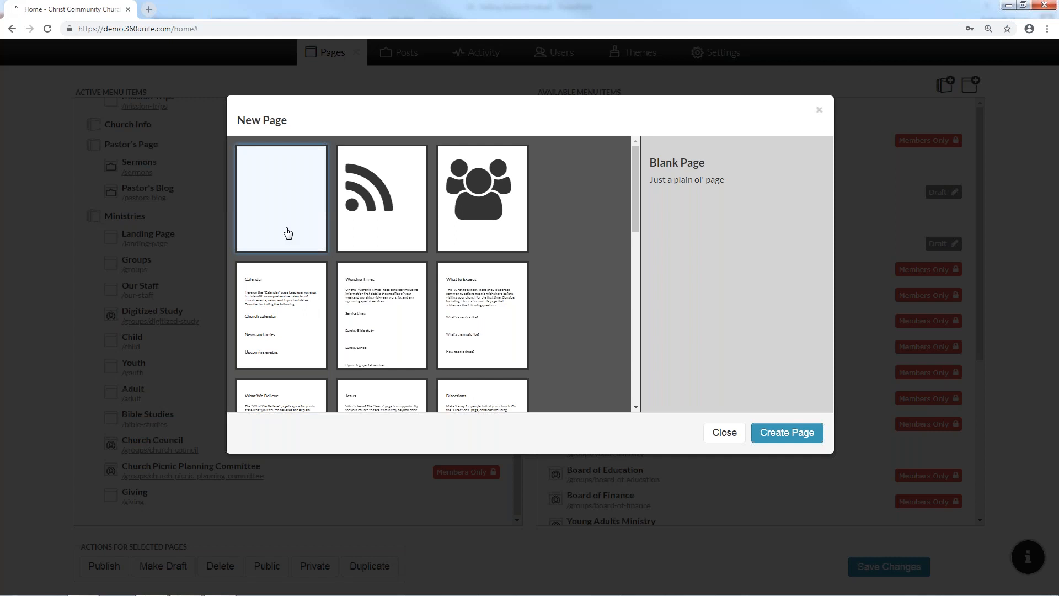
click(369, 236)
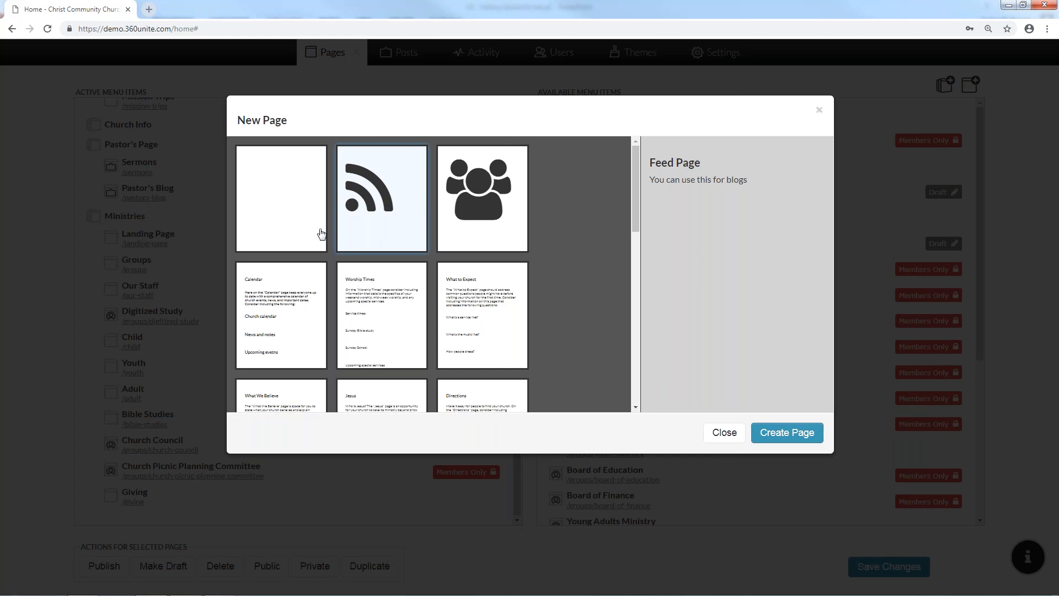
click(481, 184)
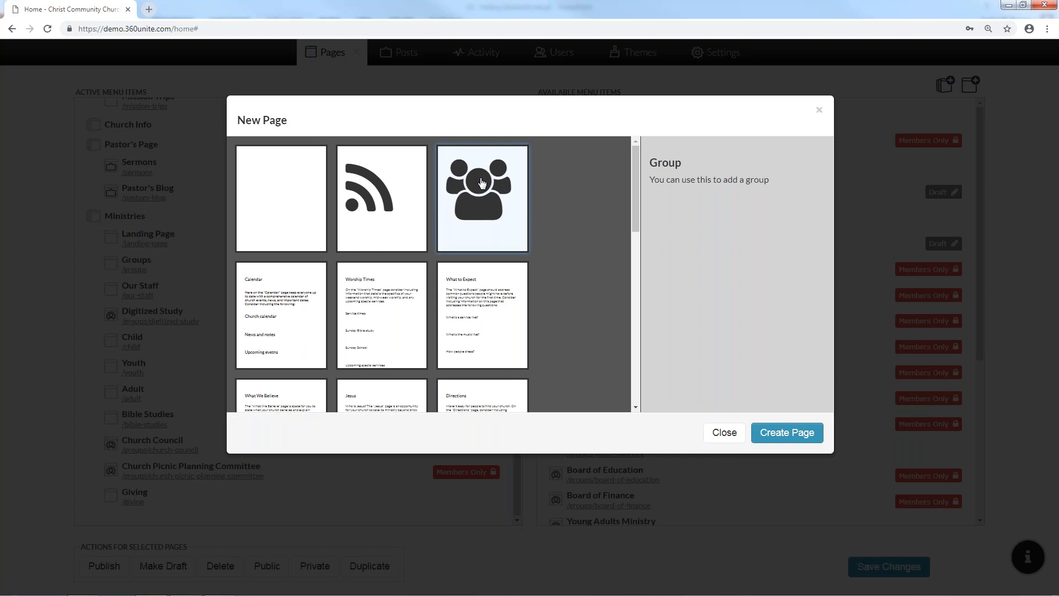
click(295, 208)
click(801, 433)
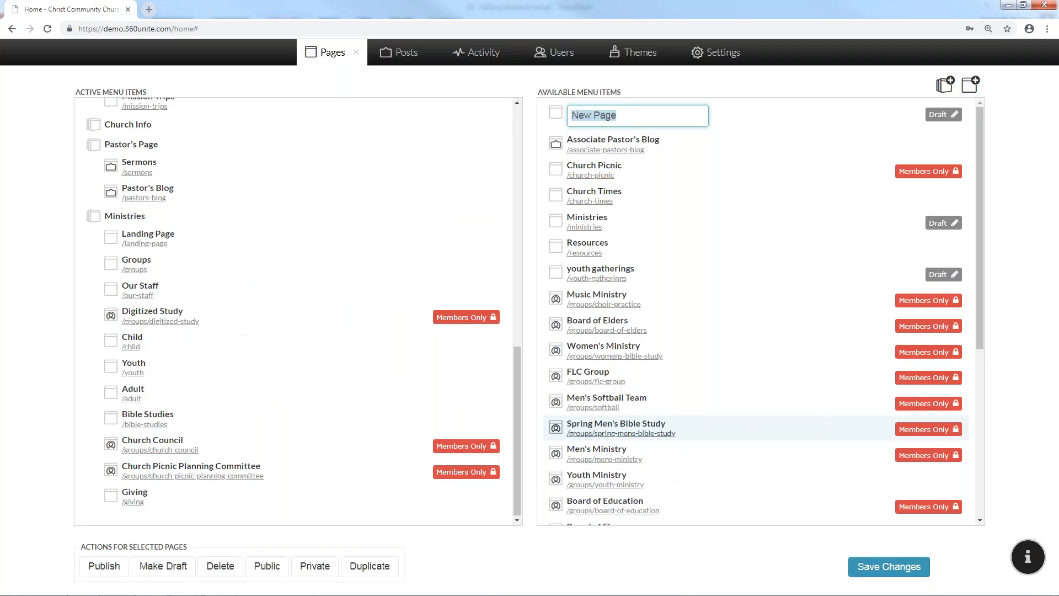
Name the new page 'Test Page', save the page list, and go to /test-page
text(Test Page)
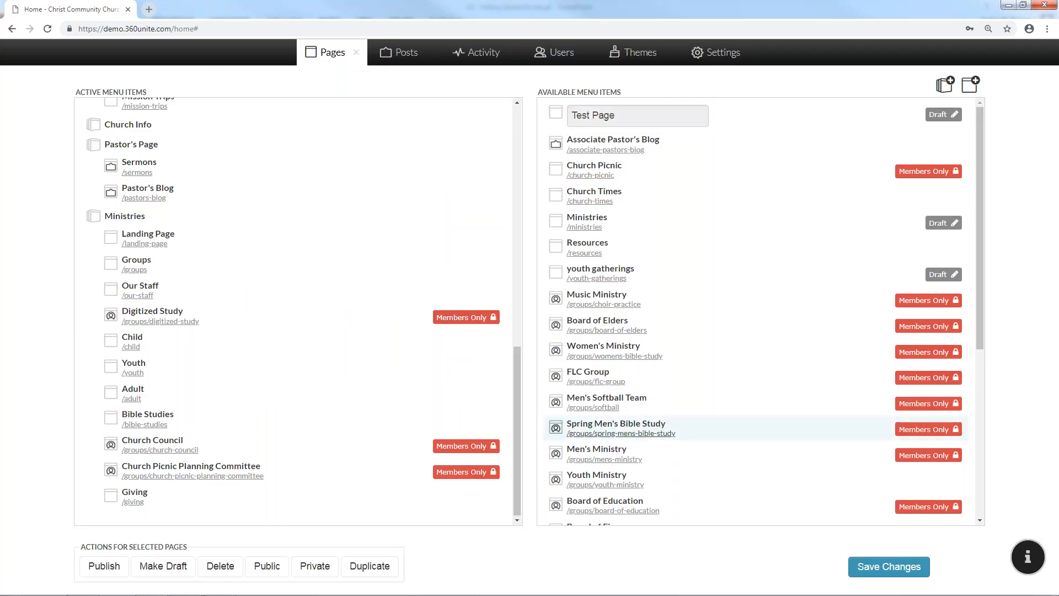
key(Return)
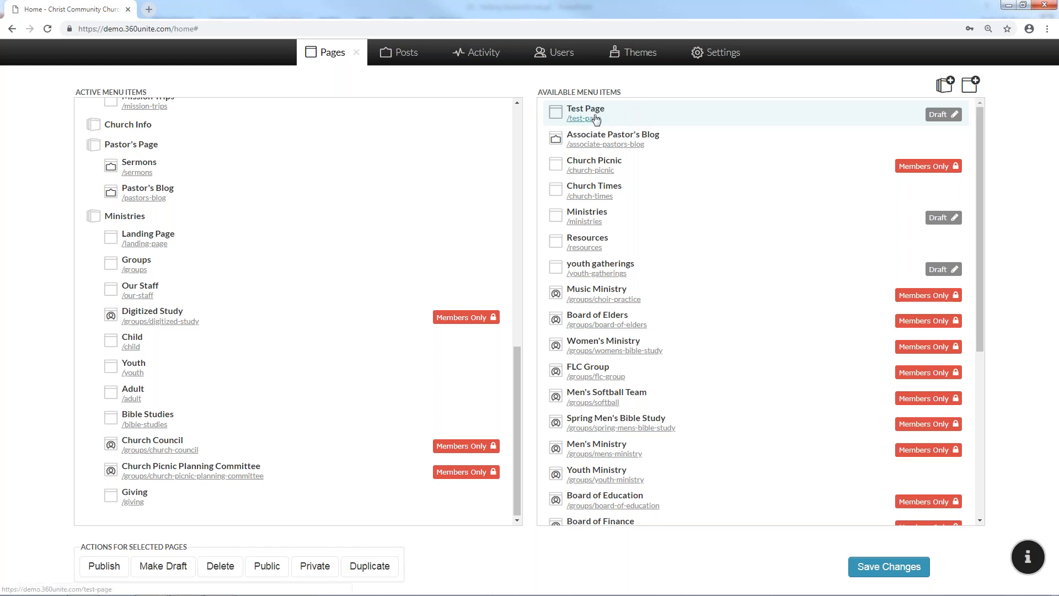
click(865, 564)
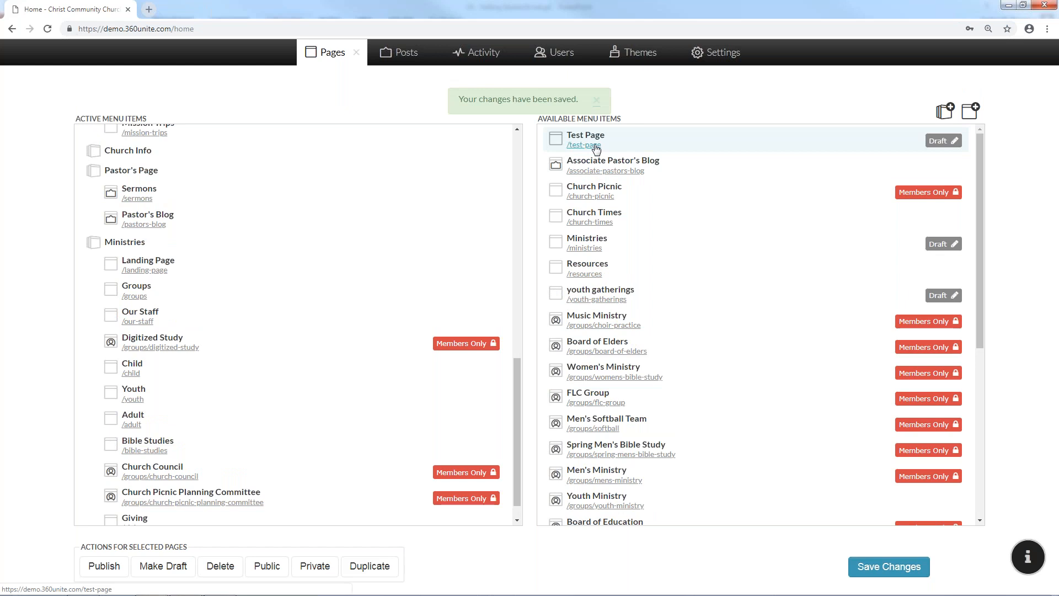
click(595, 146)
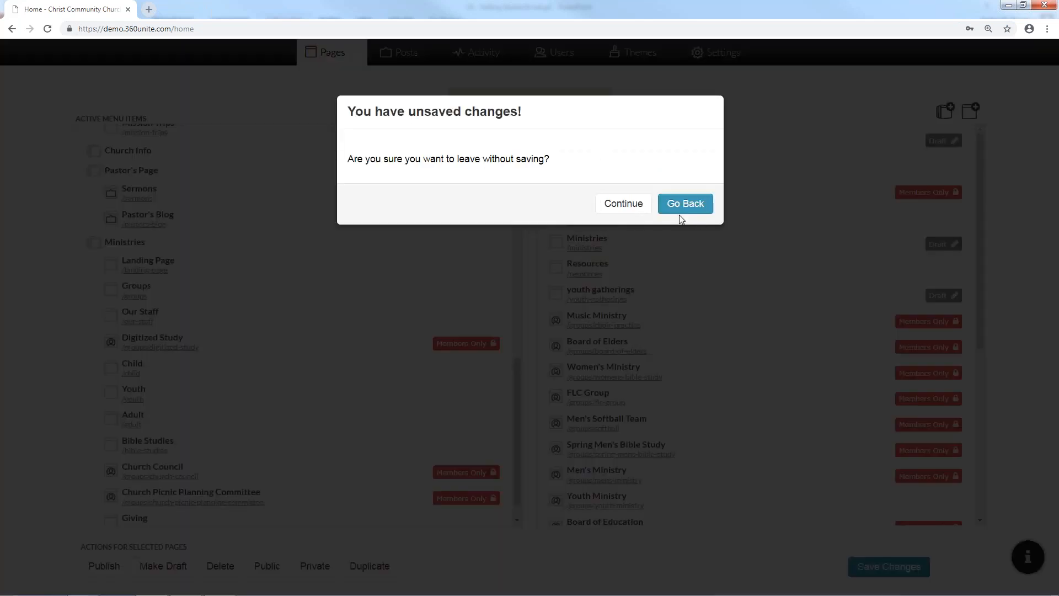
click(623, 204)
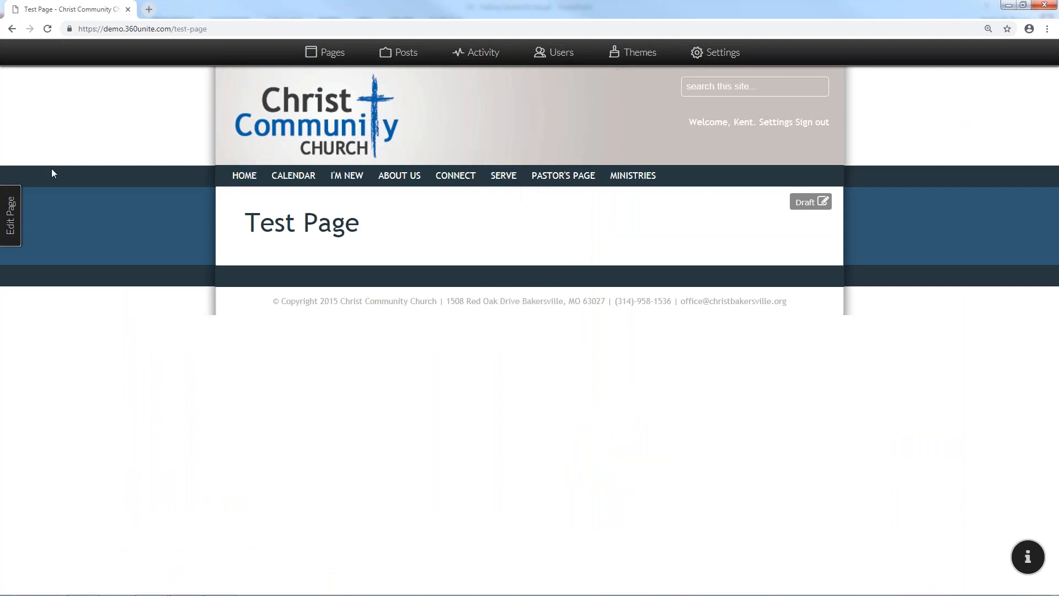
Try several column layouts, settle on two equal columns, and keep the status Draft
click(16, 215)
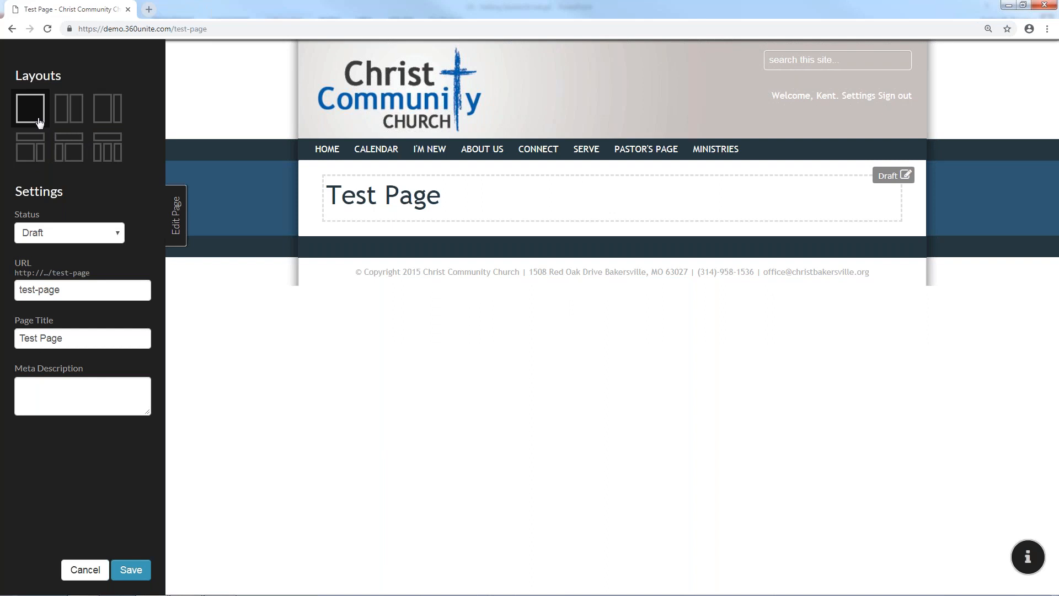
click(63, 117)
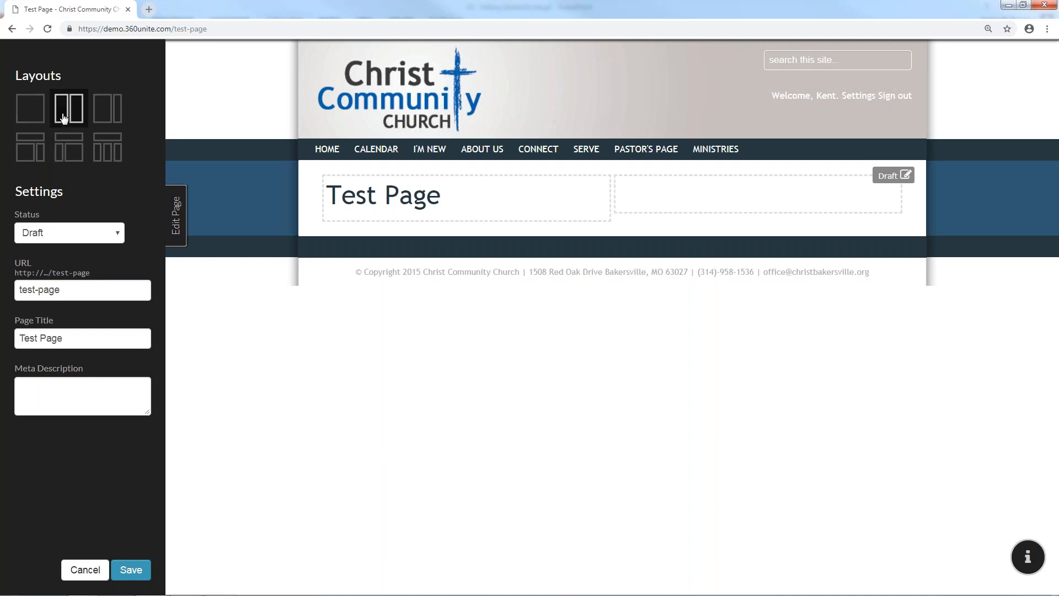
click(111, 117)
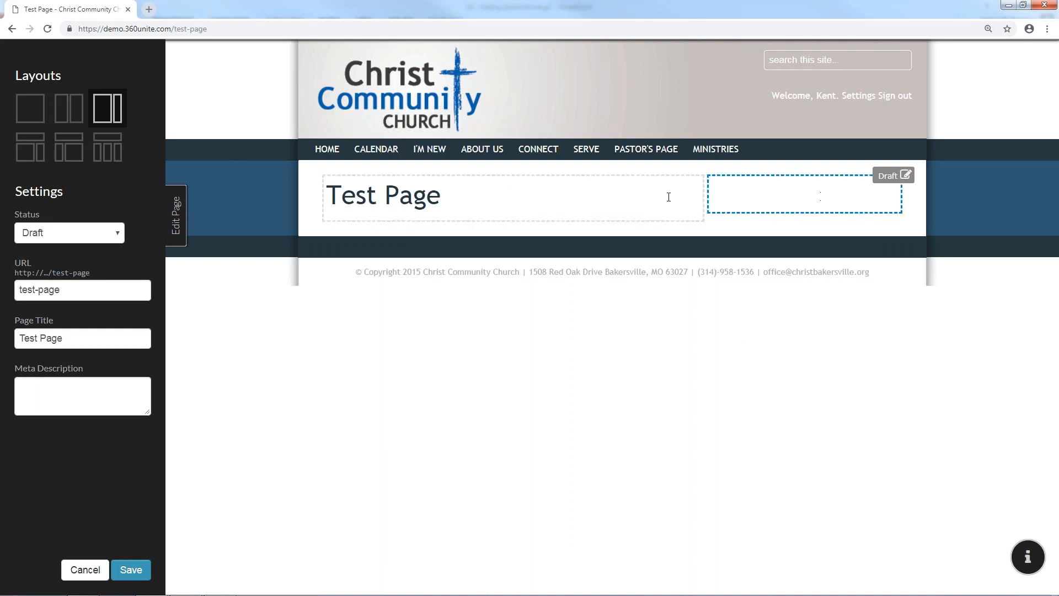
click(29, 149)
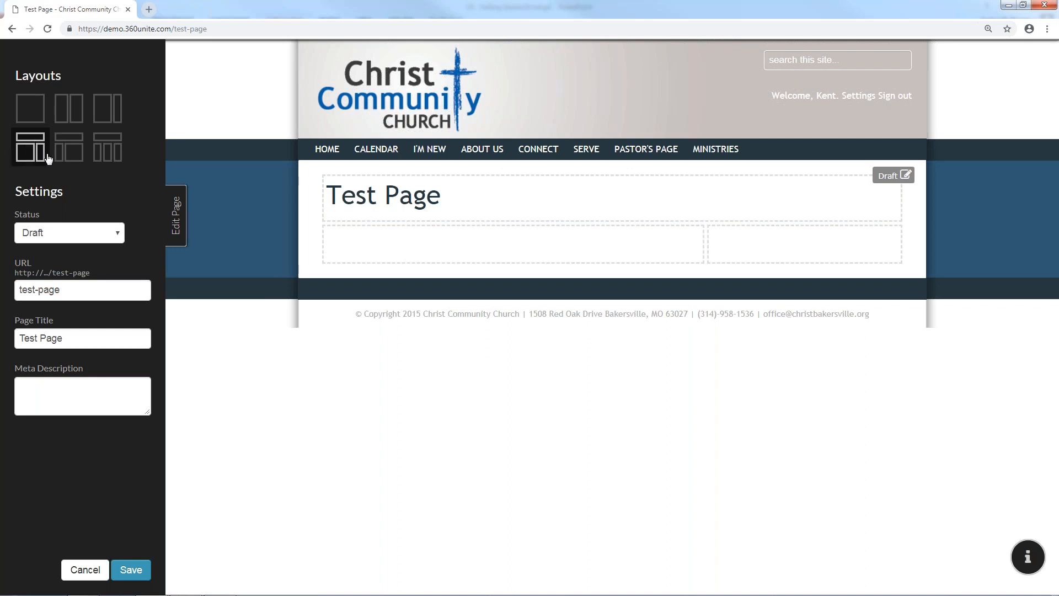
click(77, 153)
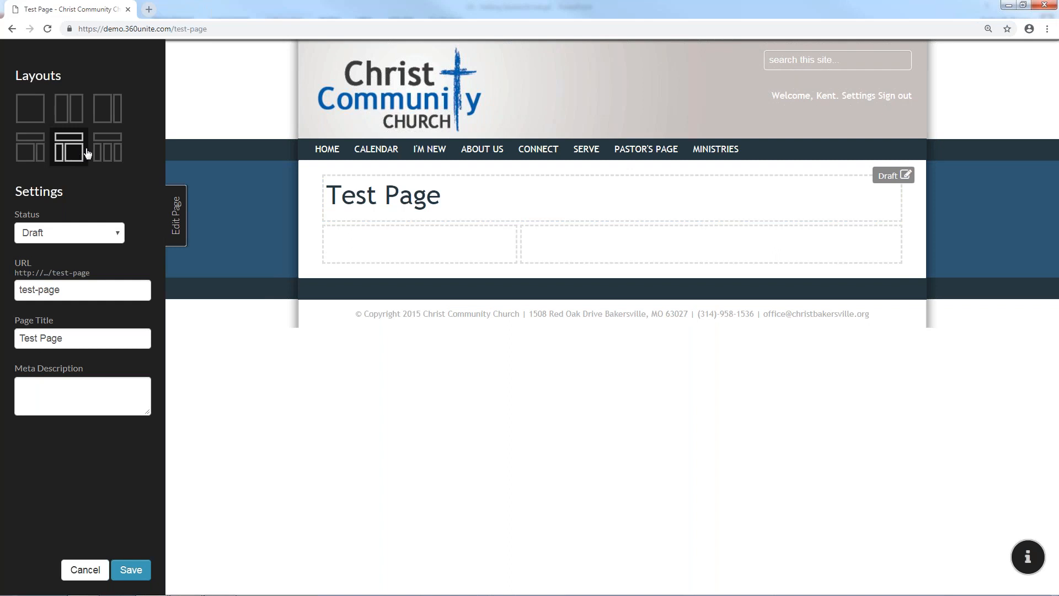
click(106, 150)
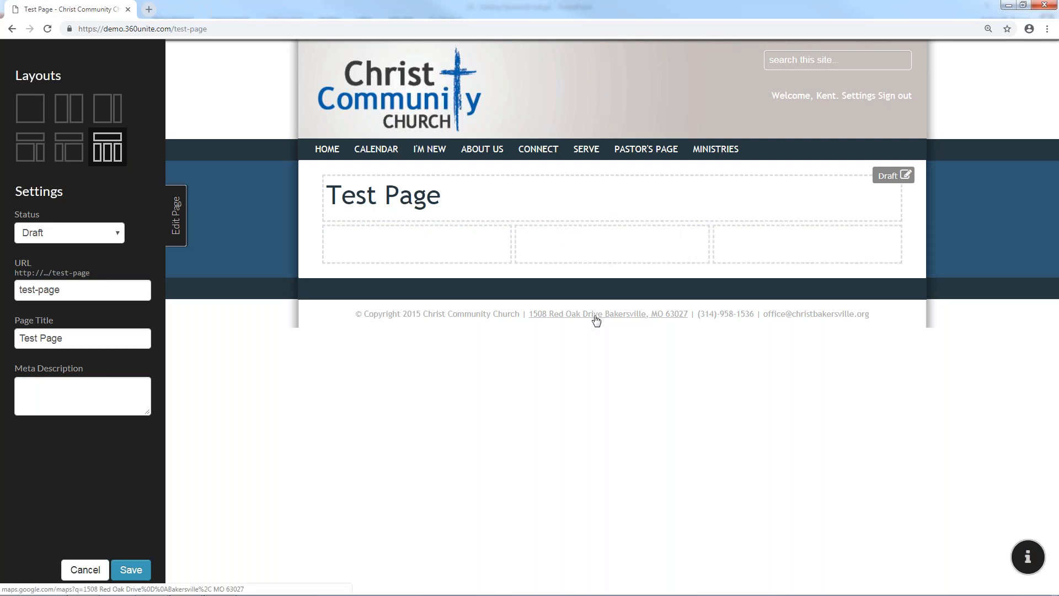
click(82, 115)
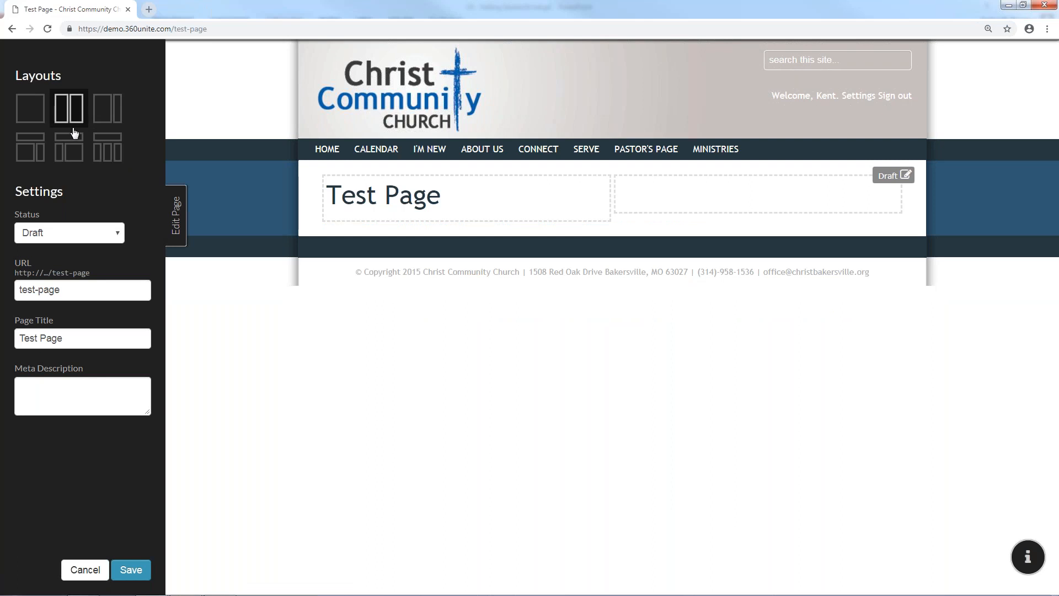
click(118, 236)
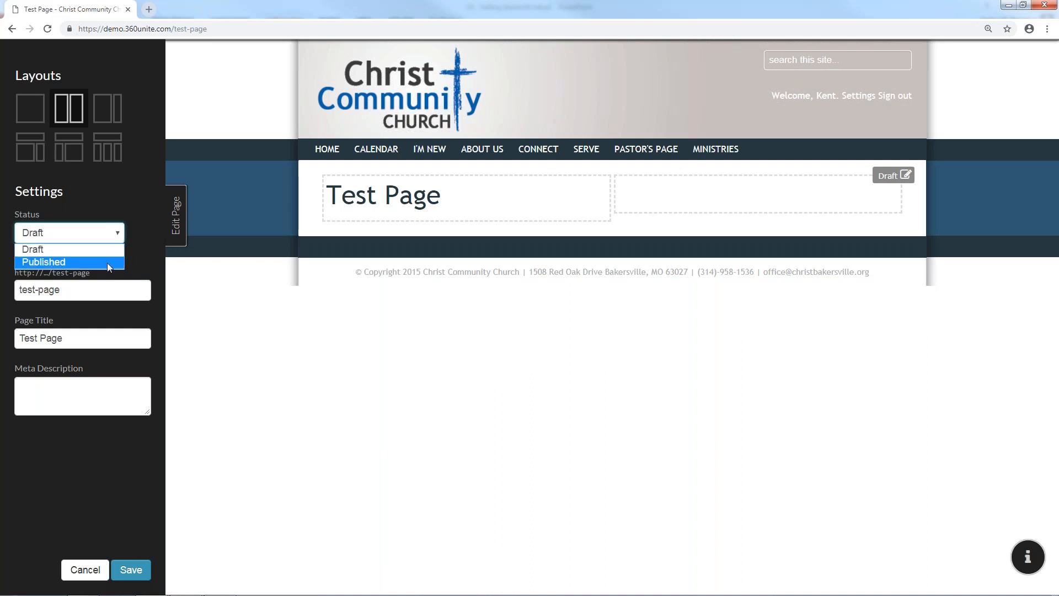
click(115, 236)
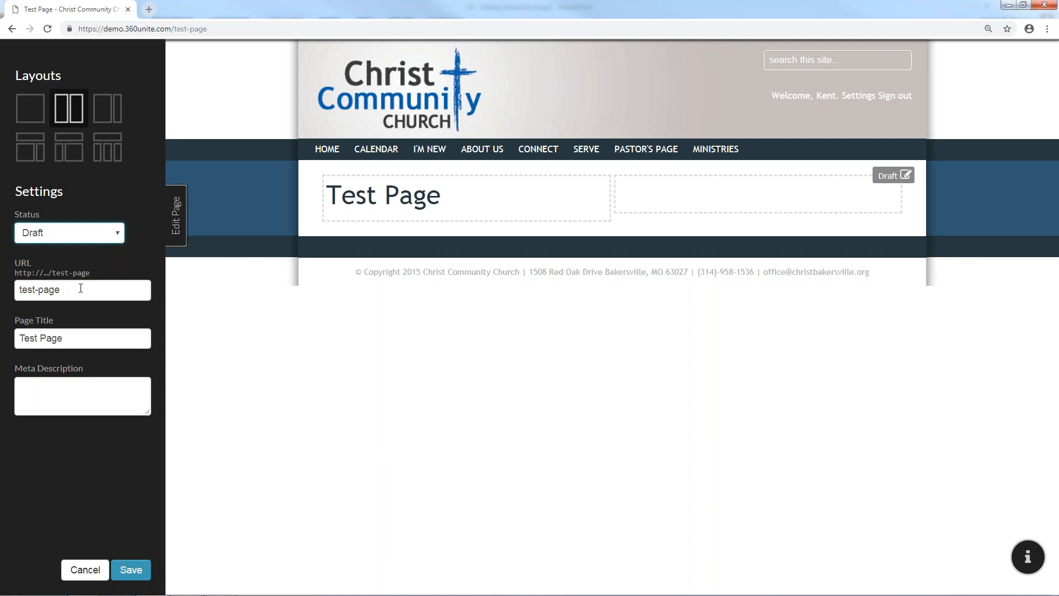
Change the URL to test-page1 and the title to lowercase 'test page', saving each
click(32, 293)
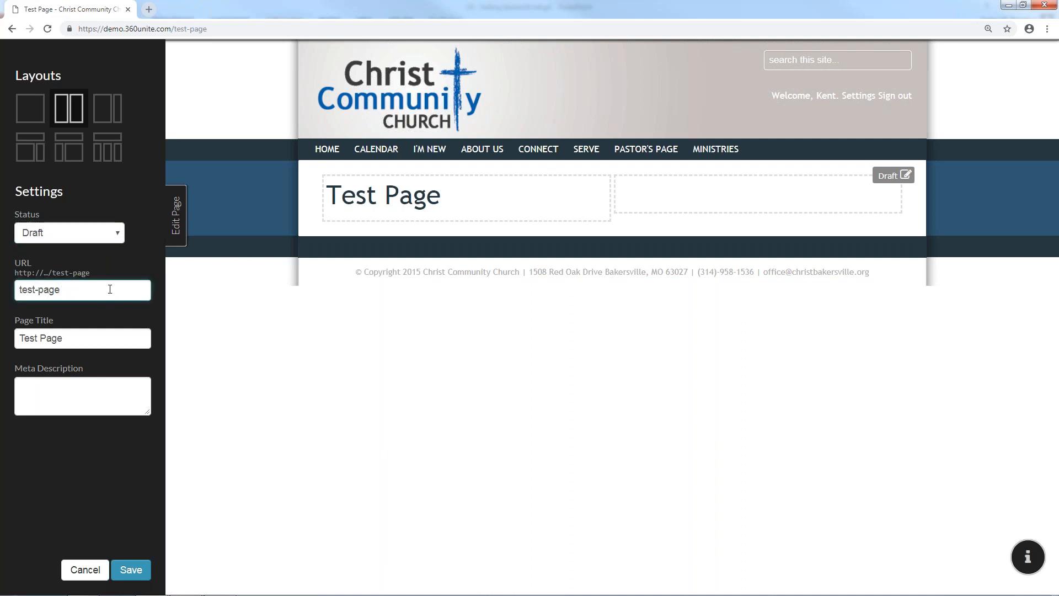
text(1)
click(137, 575)
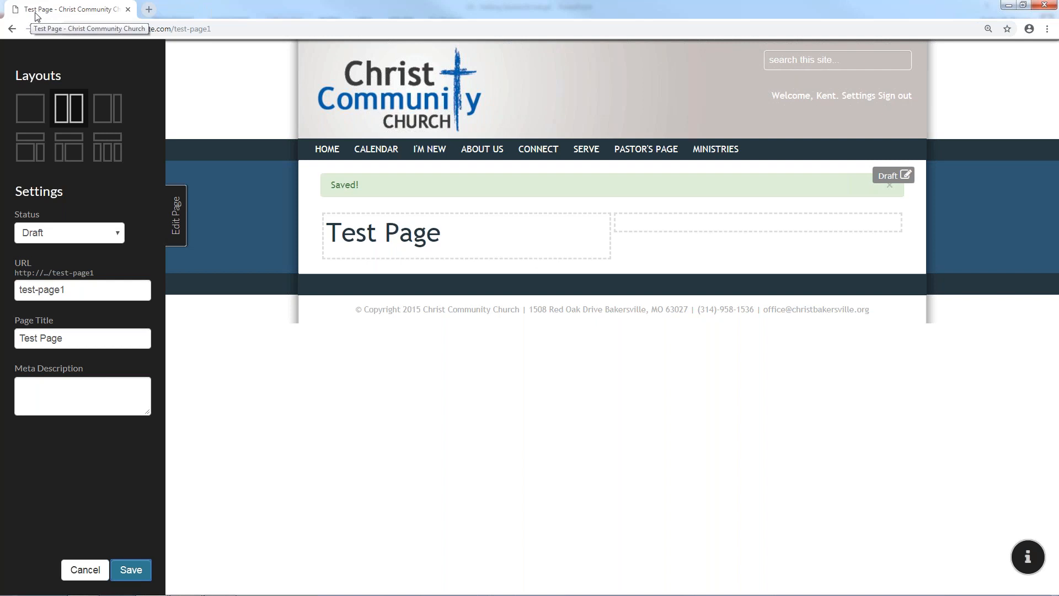
click(20, 339)
key(BackSpace)
text(t)
key(Delete)
text(p)
click(130, 570)
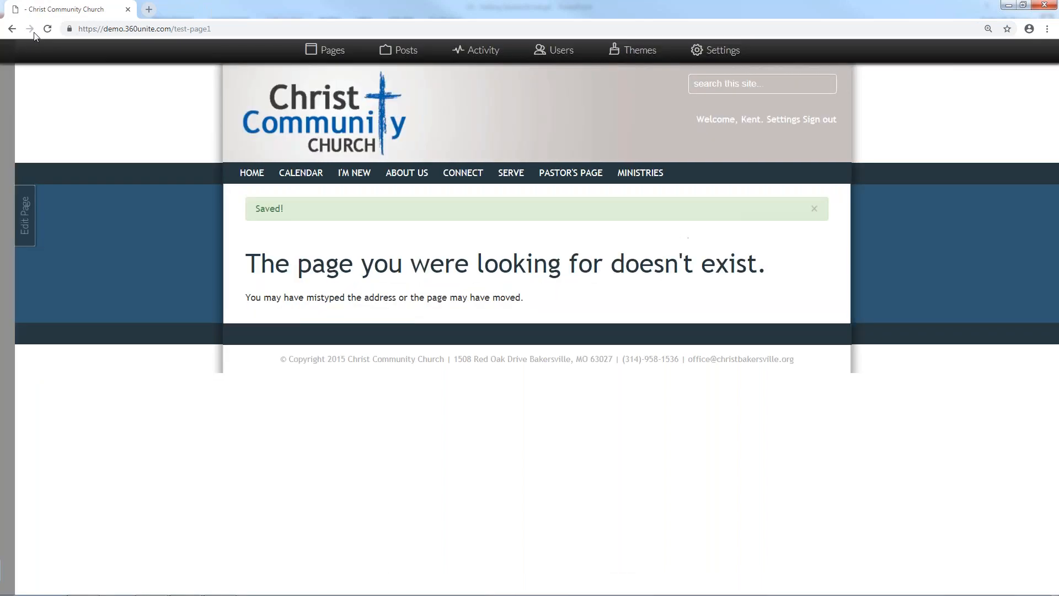
Go back, load the page at /test-page, and reopen its settings editor
click(12, 32)
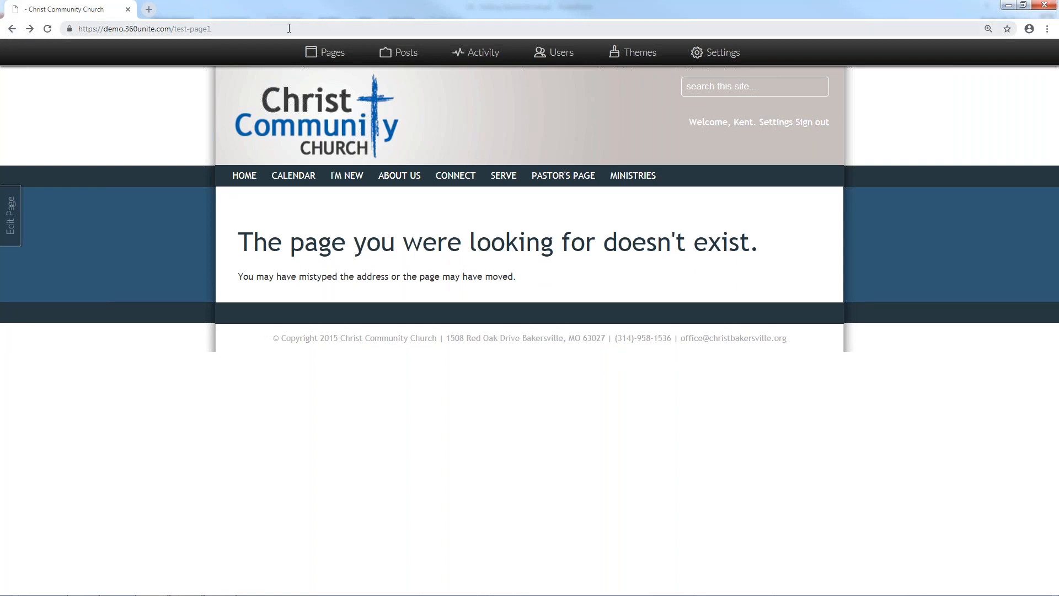
click(287, 28)
click(287, 28)
key(BackSpace)
key(Return)
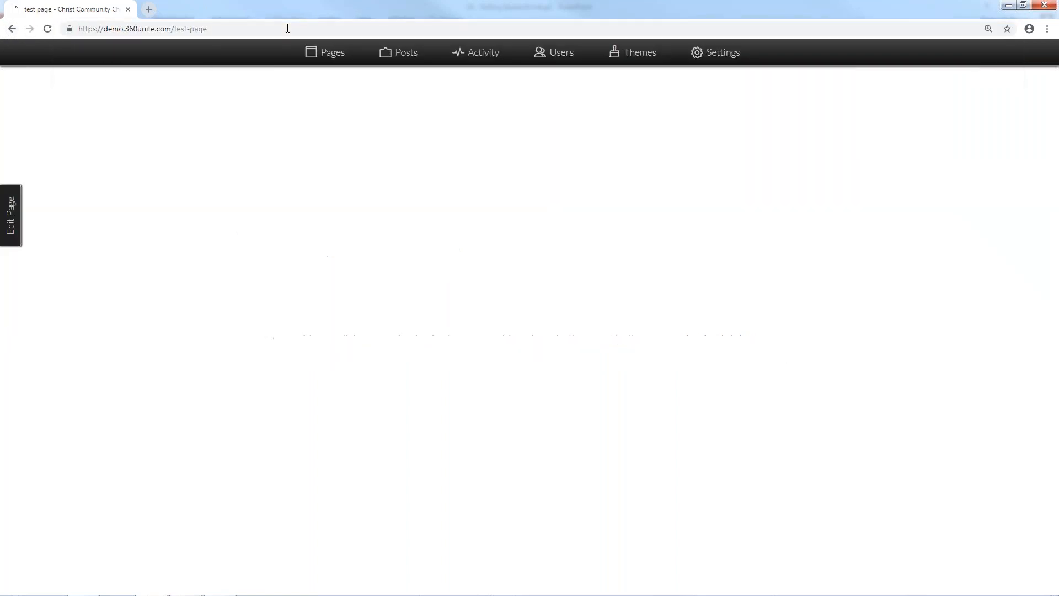
click(10, 236)
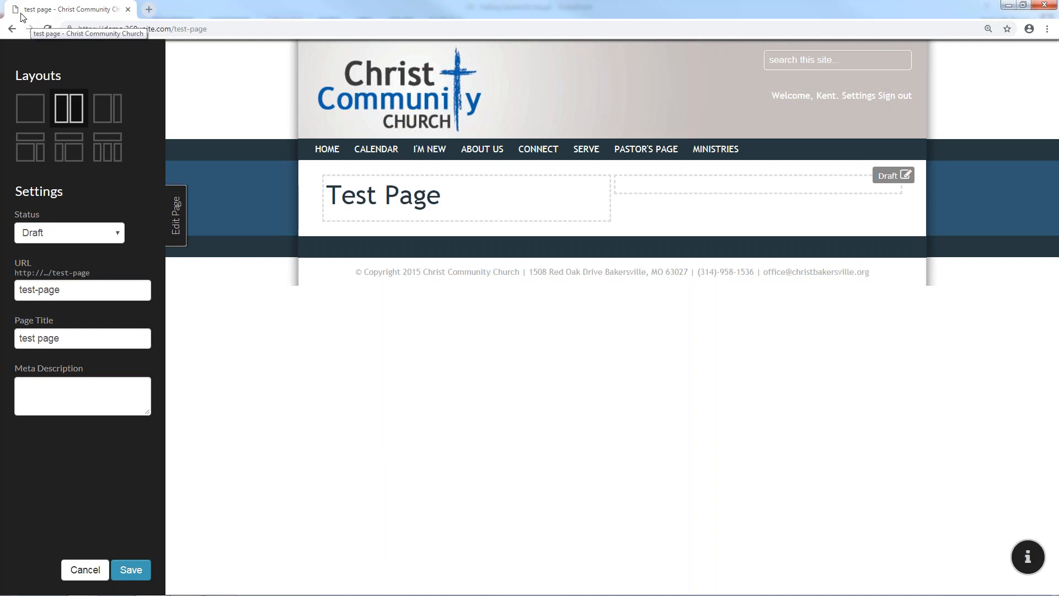
Restore the page title to 'Test Page' with capital T and P
click(21, 338)
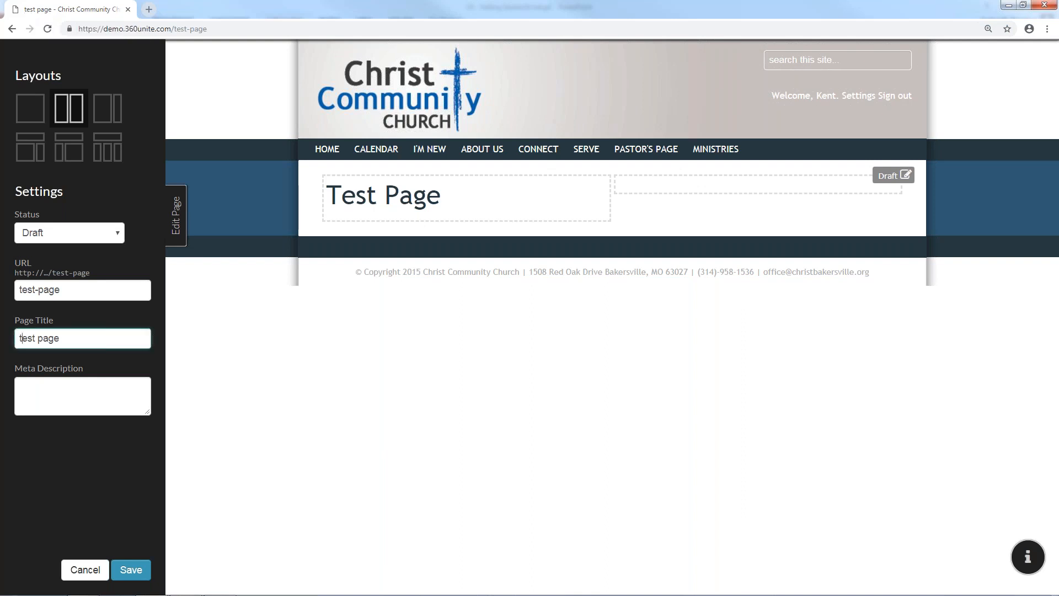
key(BackSpace)
text(T)
key(Delete)
text(P)
Add the meta description 'This is a test page to demonstrate how to use the page options in Church360 Unite.' and save
click(66, 405)
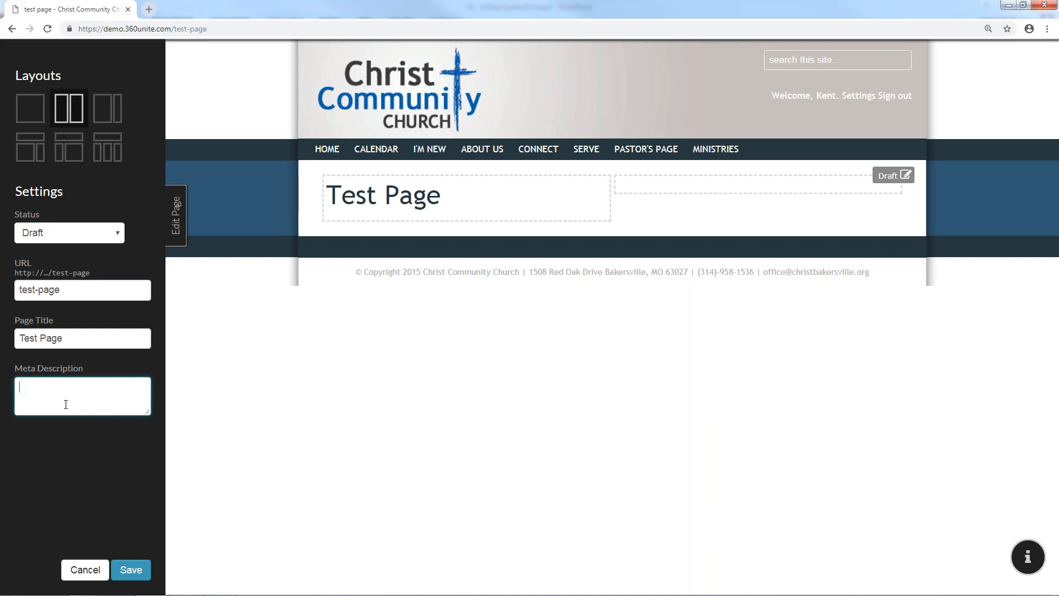
text(This is a test page to demonstrate how to use )
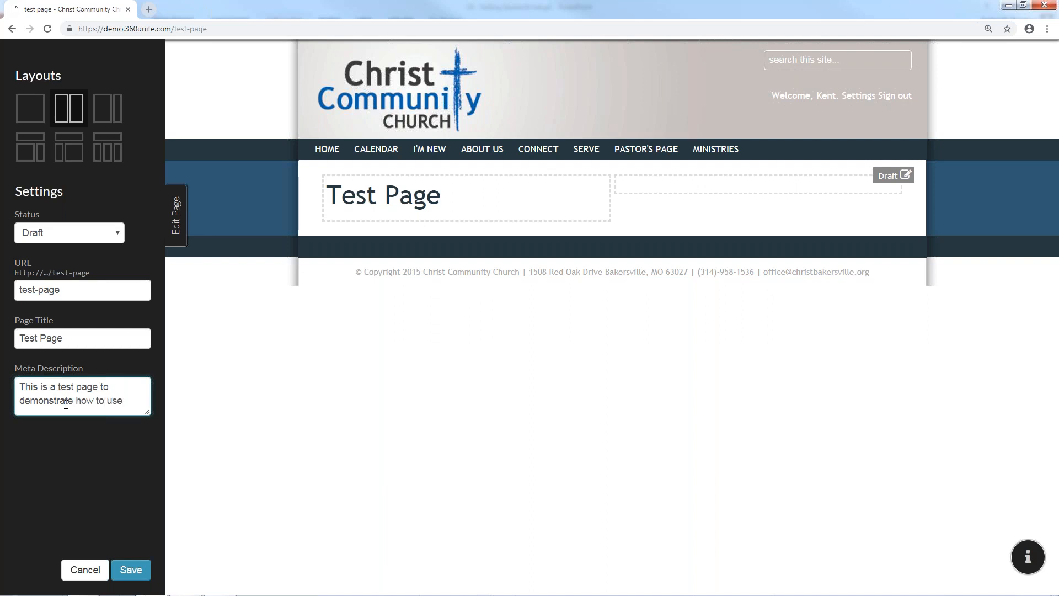
text(the page options in Church)
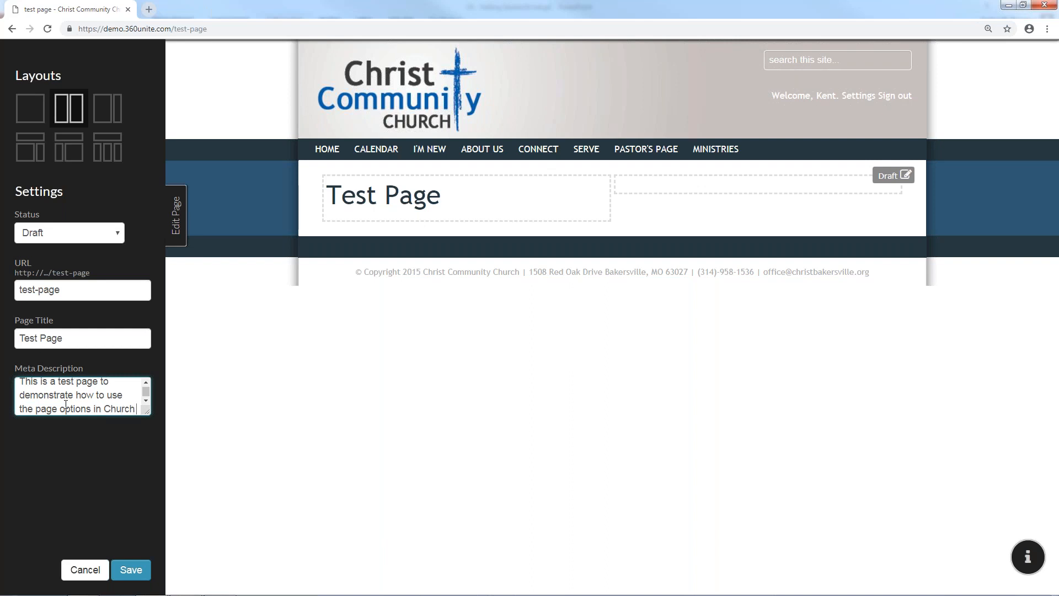
text(360)
key(BackSpace)
key(BackSpace)
text(60 Unite.)
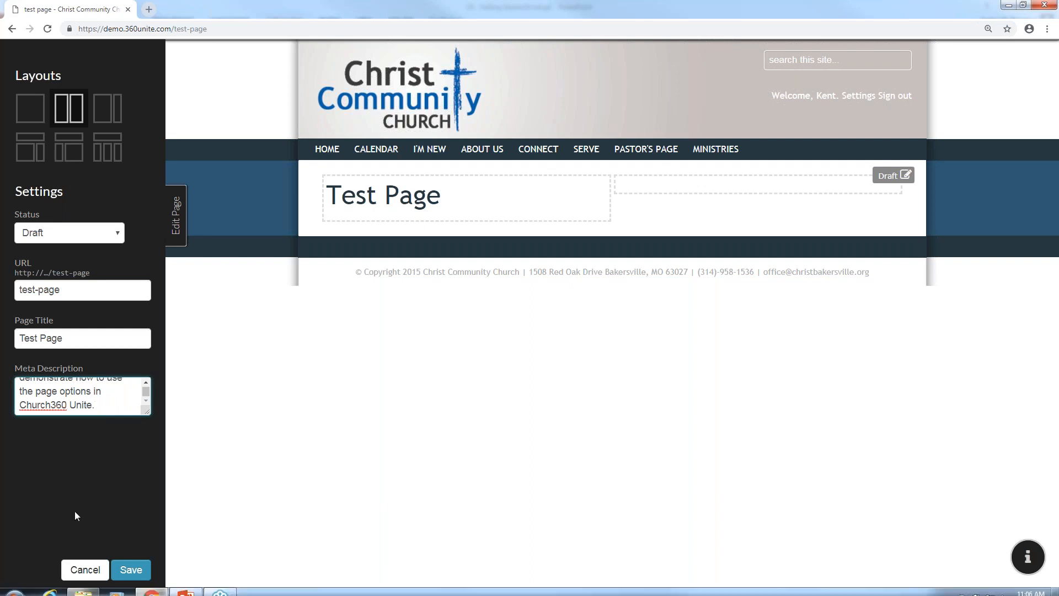
click(120, 568)
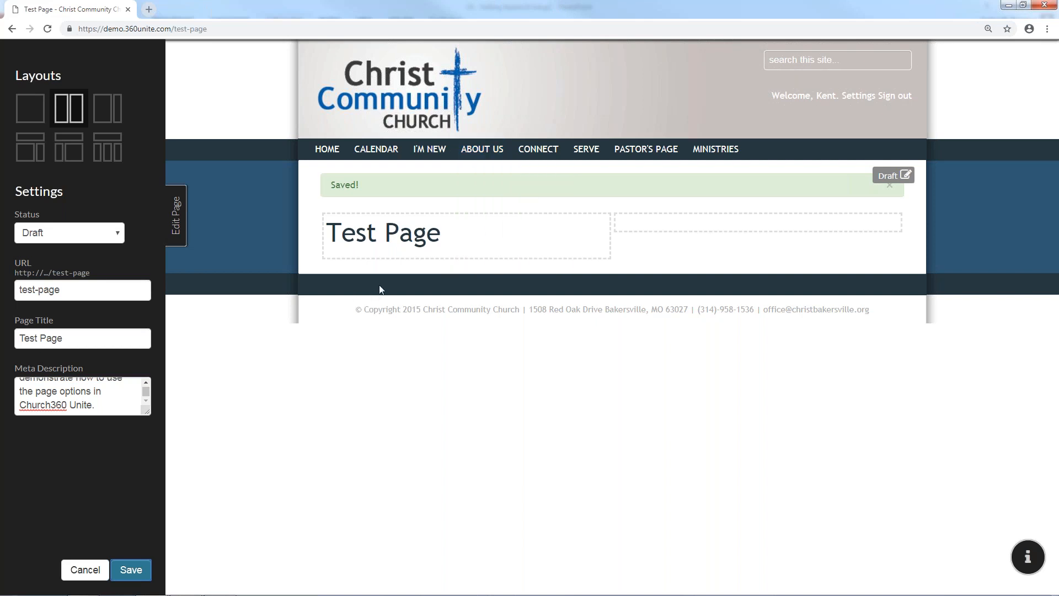
Look over the heading block's text styles, then save the page and leave editing
click(436, 238)
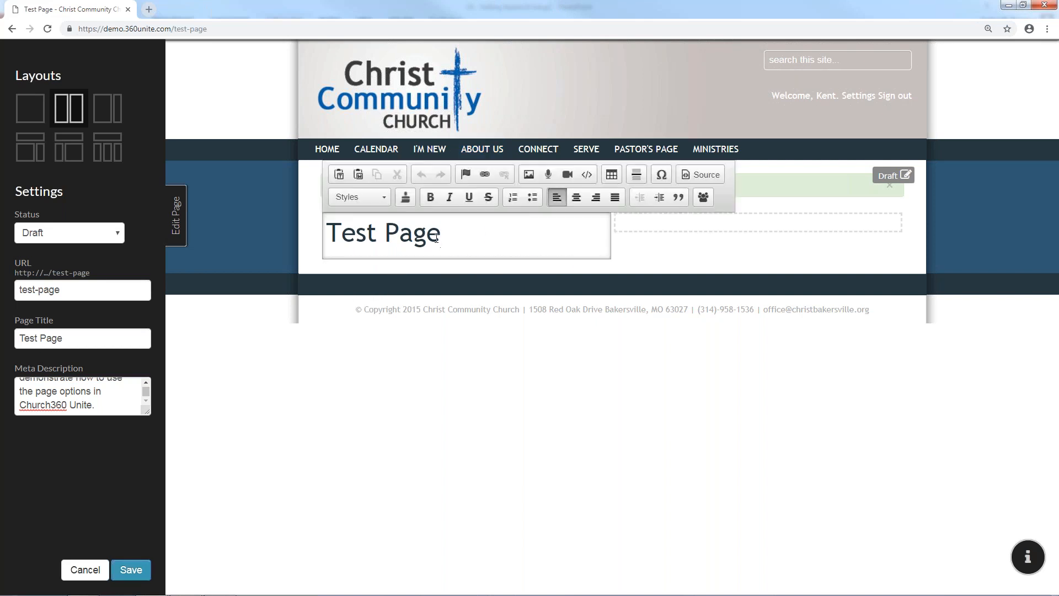
click(382, 197)
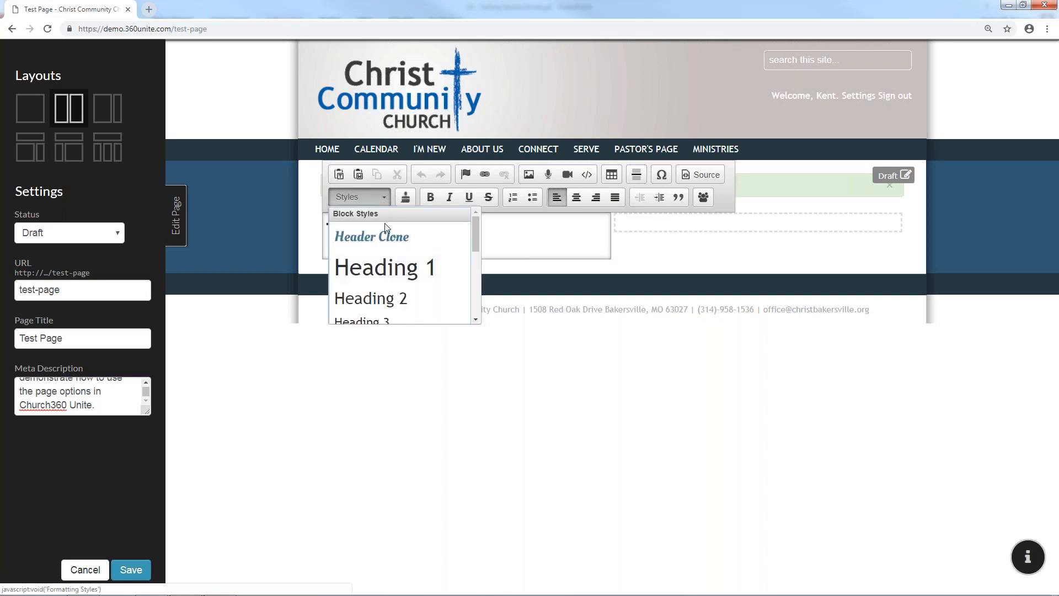
click(542, 241)
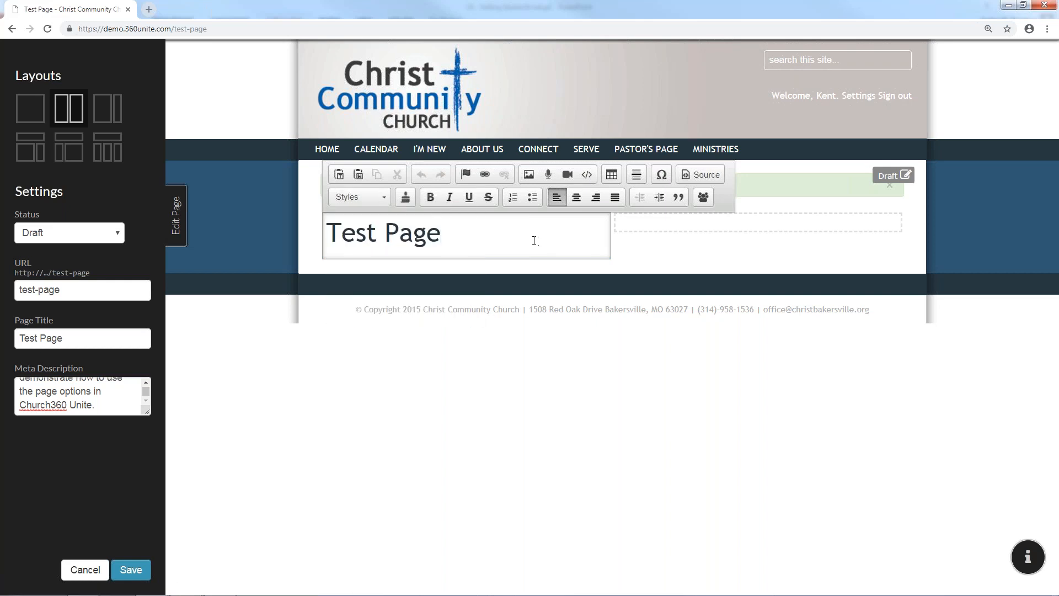
click(188, 215)
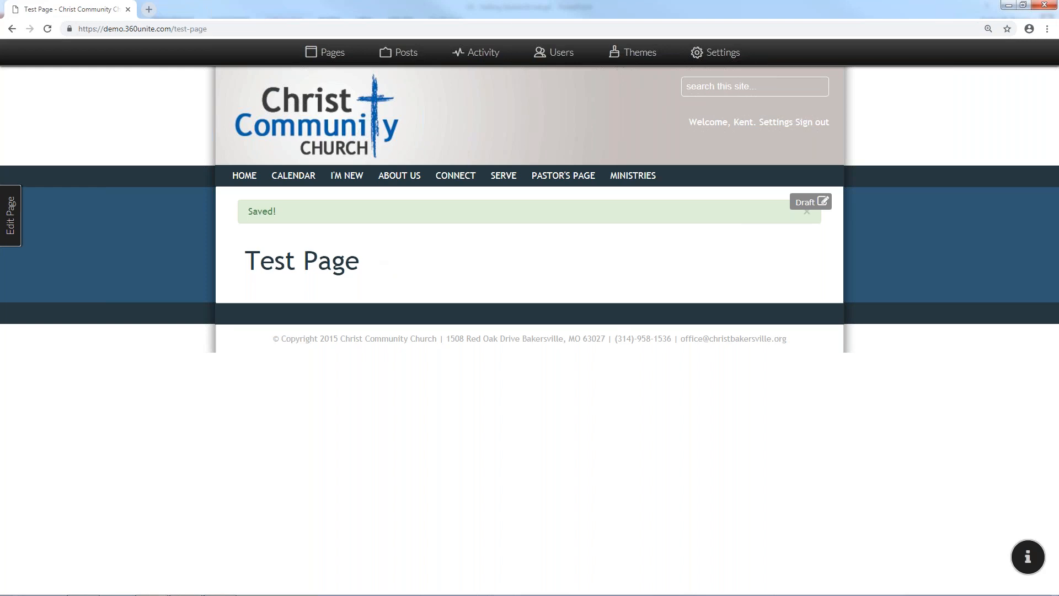
click(11, 214)
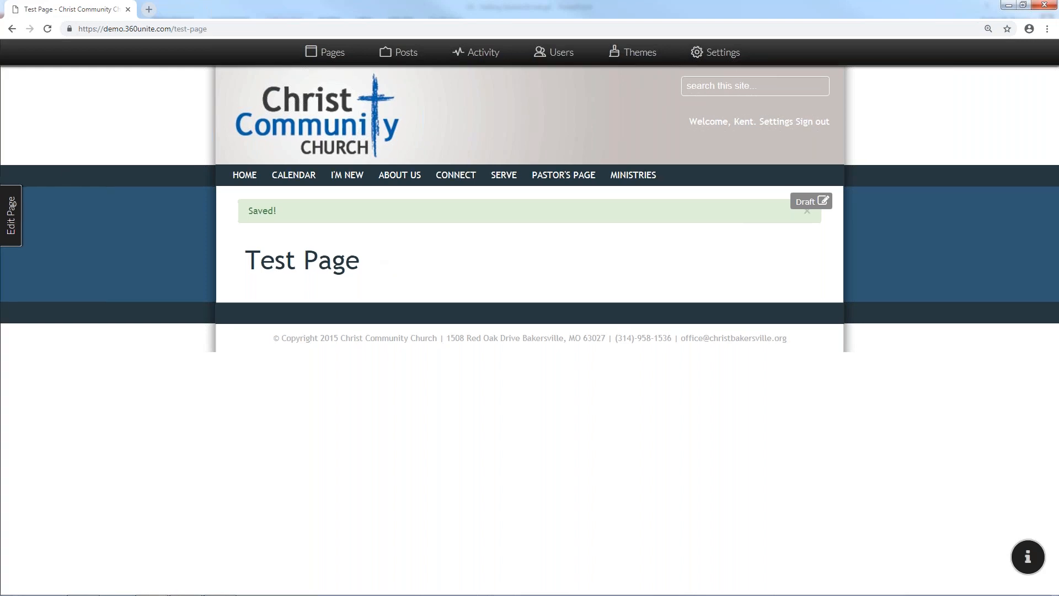
click(183, 236)
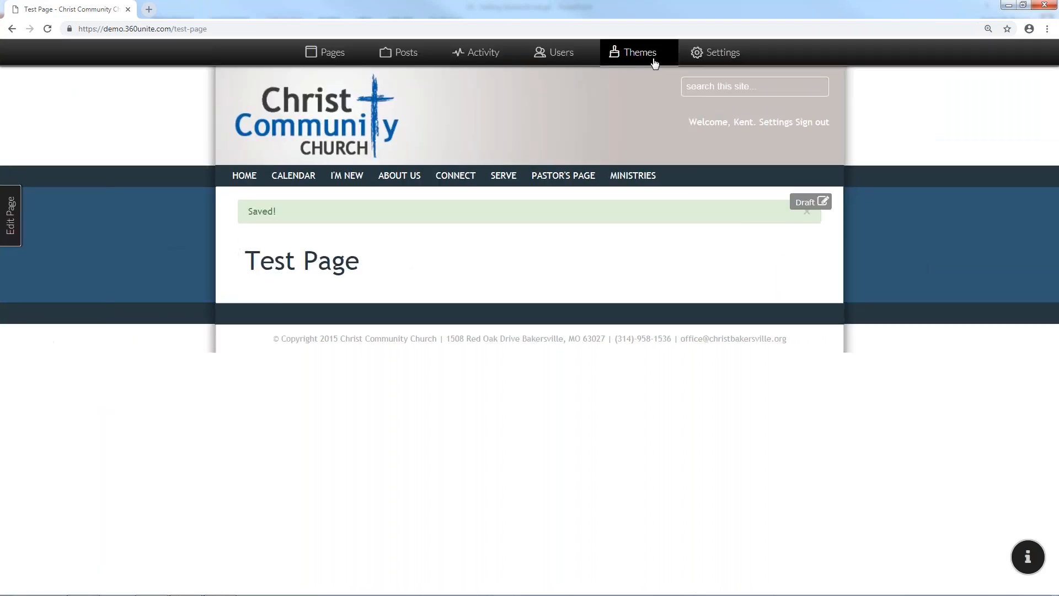
Review the theme's Heading 1 style, cancel without changes, and return to the page
click(655, 64)
click(290, 168)
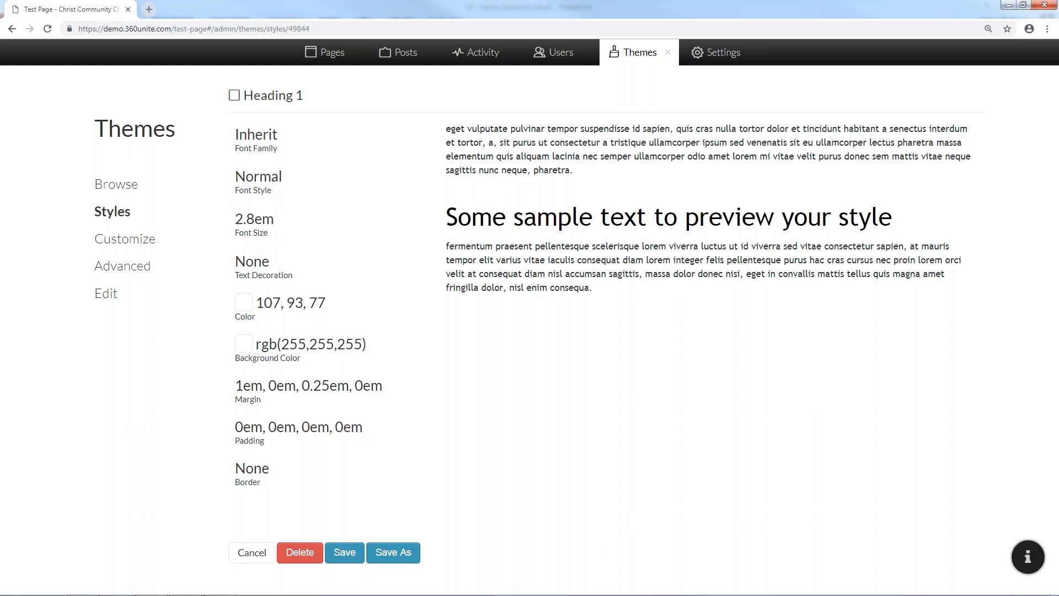
click(247, 552)
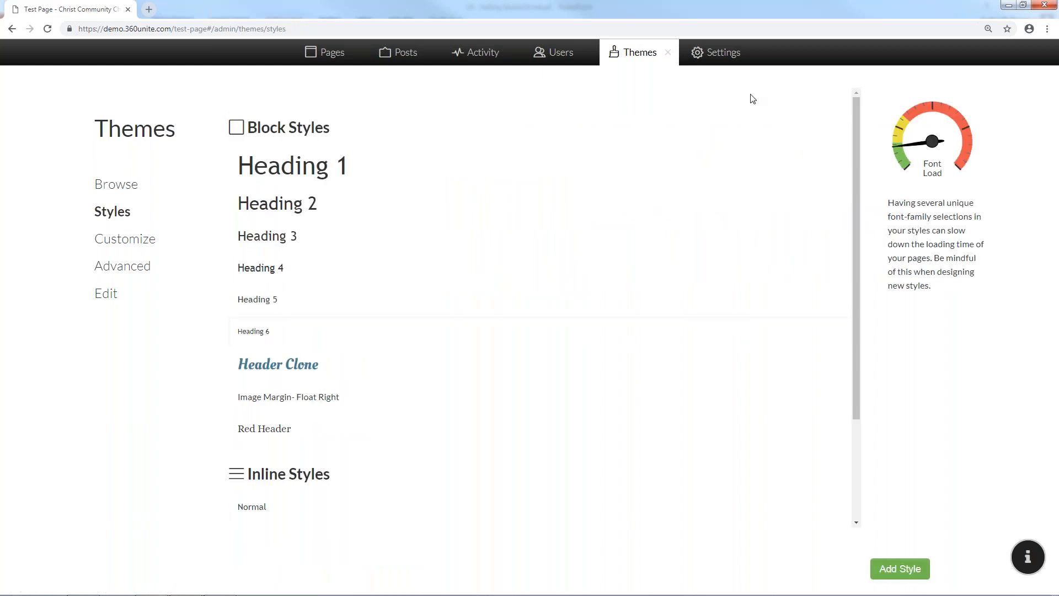
click(669, 54)
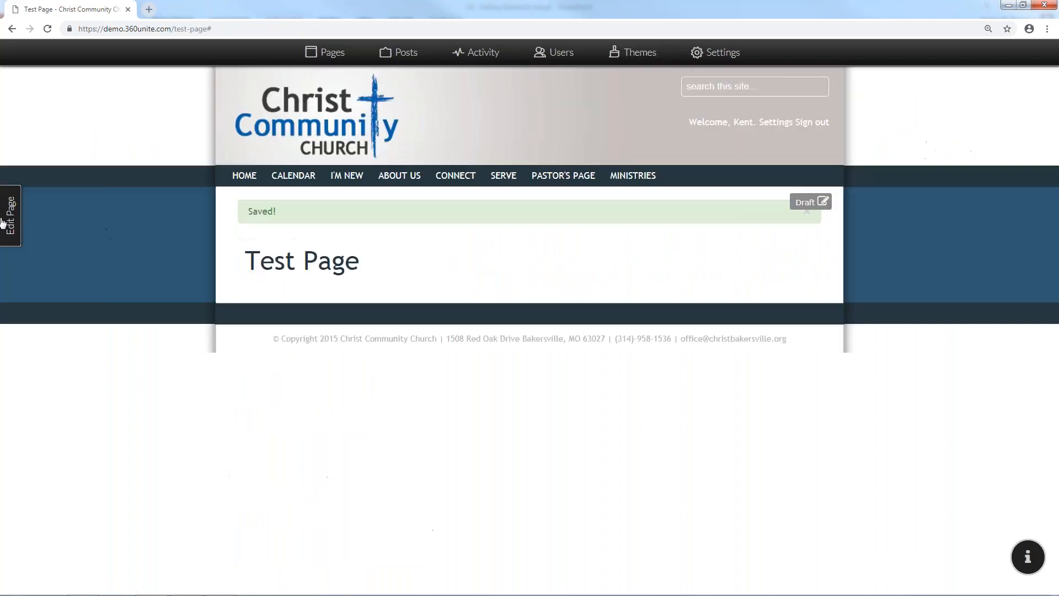
Reopen Test Page's layout and settings sidebar, resizing the browser window along the way, and open a new tab
click(4, 219)
click(508, 237)
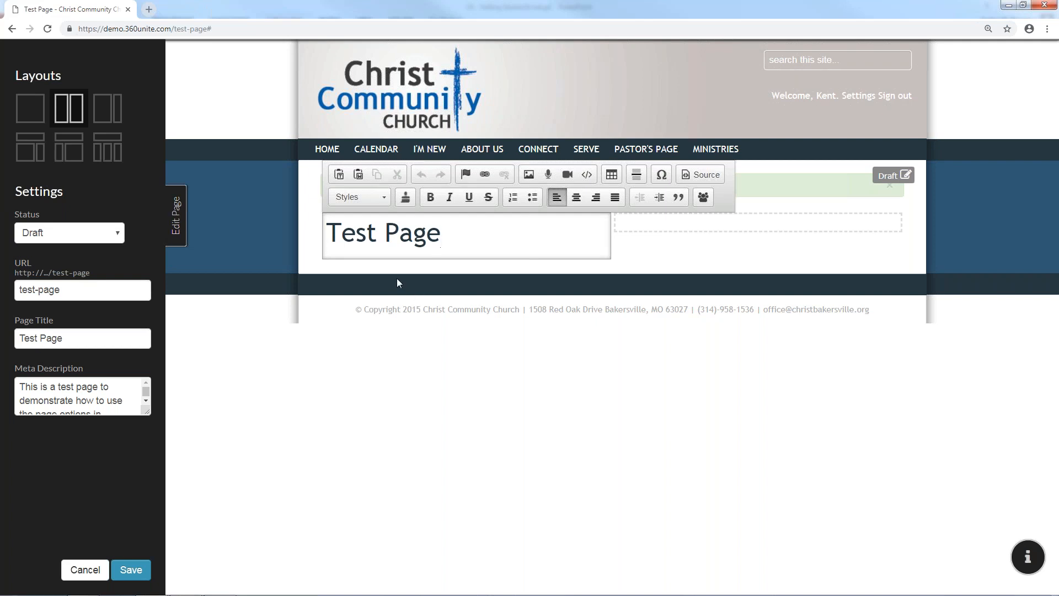
click(183, 219)
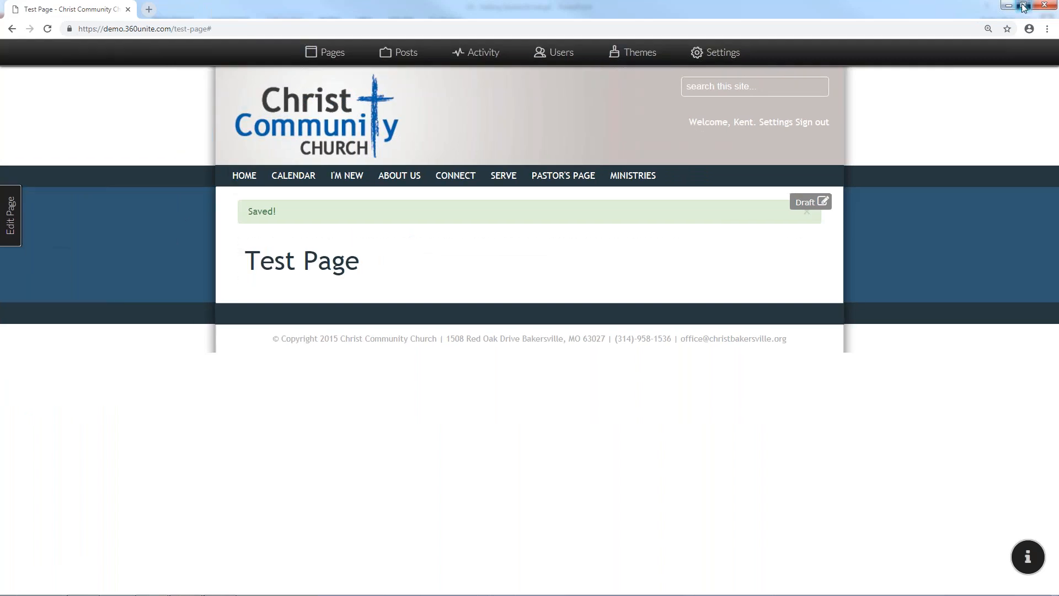
click(1023, 5)
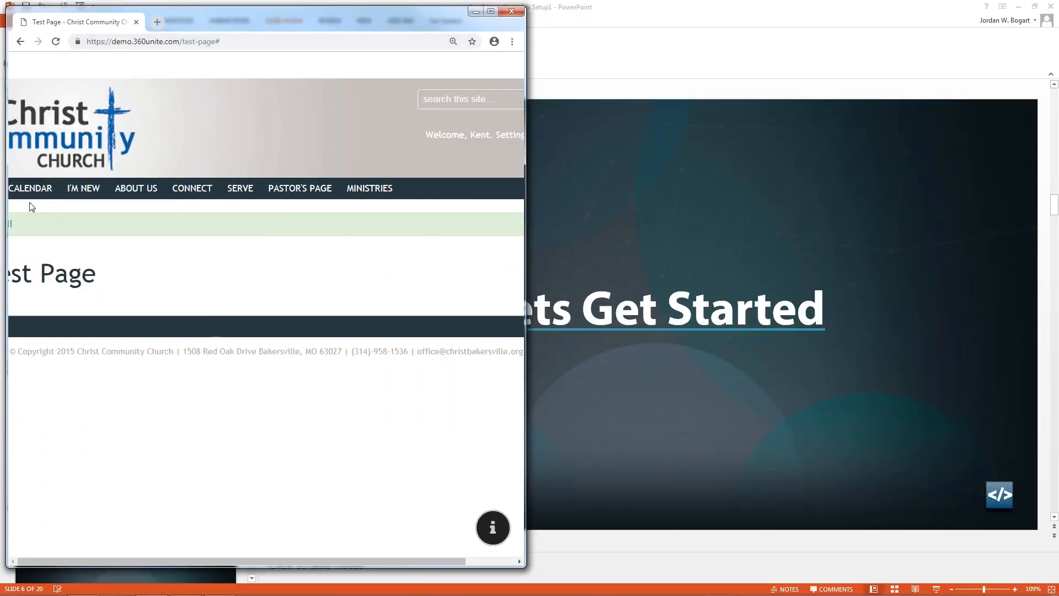
click(490, 11)
click(11, 215)
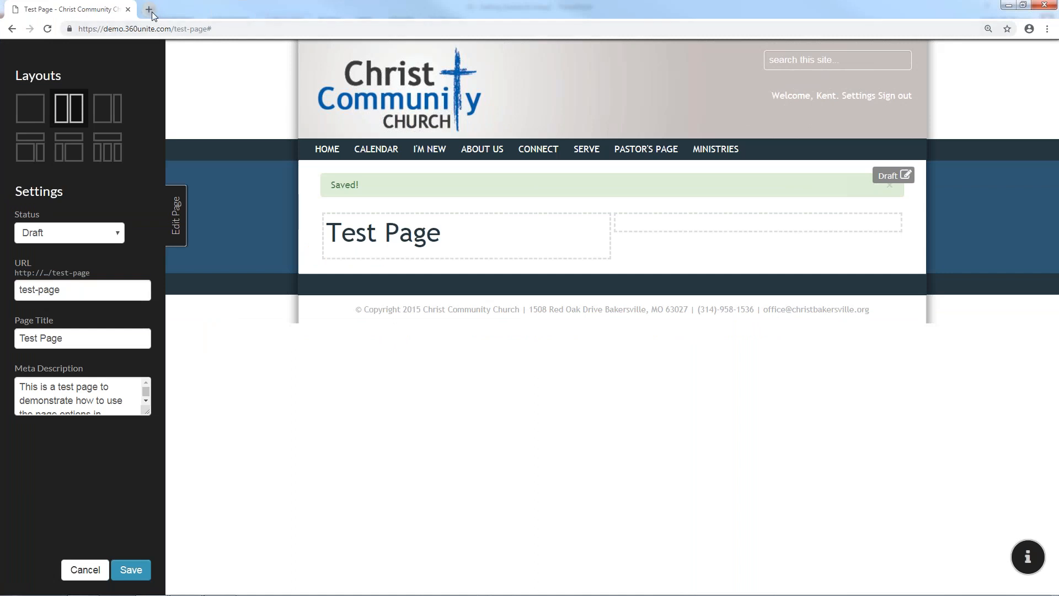
click(151, 12)
Search for 'lorem ipsum', go to loremipsum.io, and copy its generated paragraph
text(lorem ipsum)
key(Return)
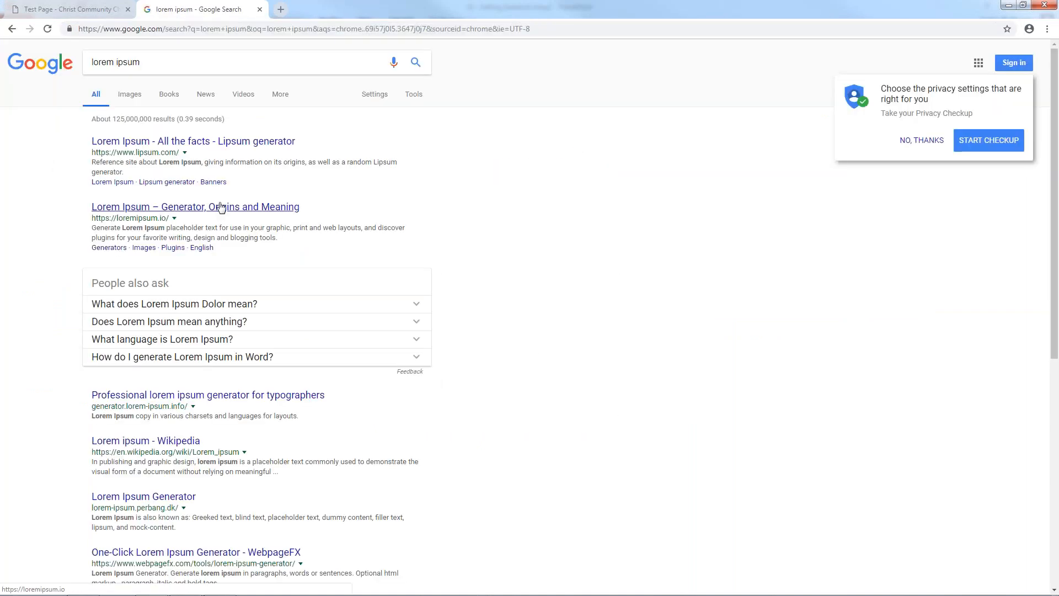
click(221, 208)
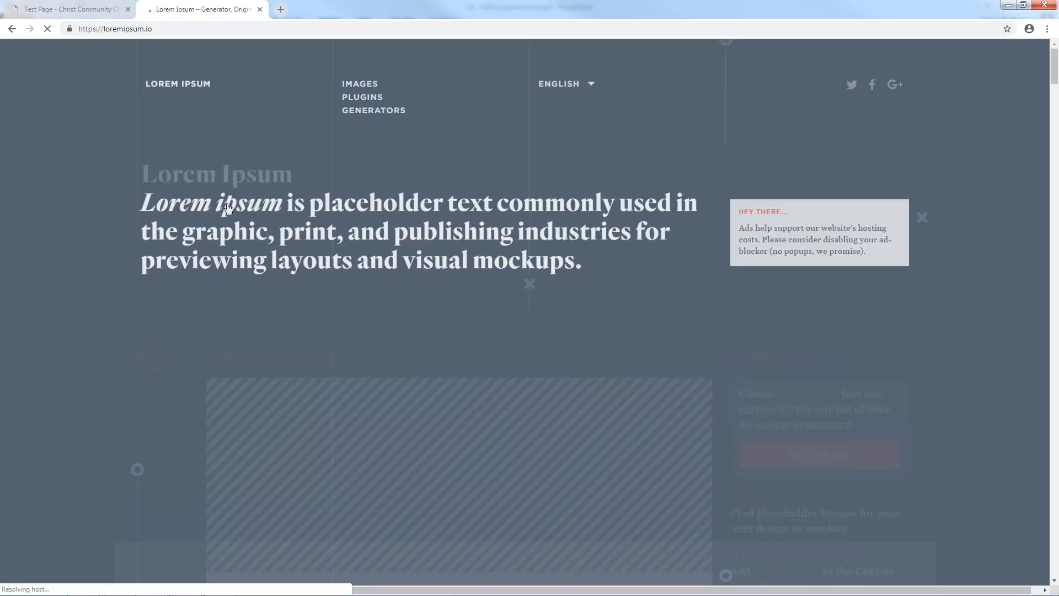
click(373, 110)
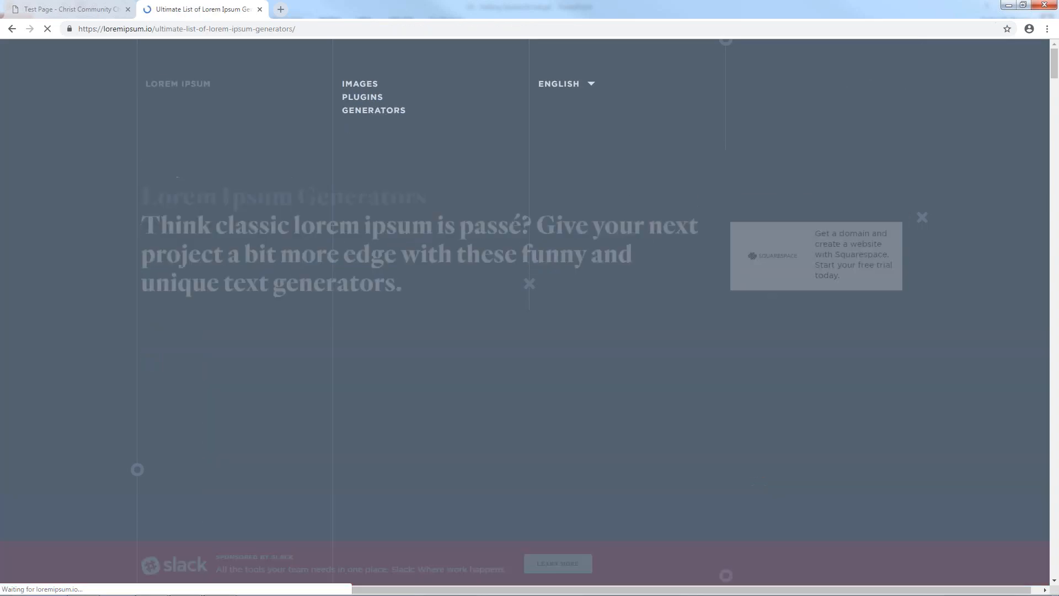
click(368, 323)
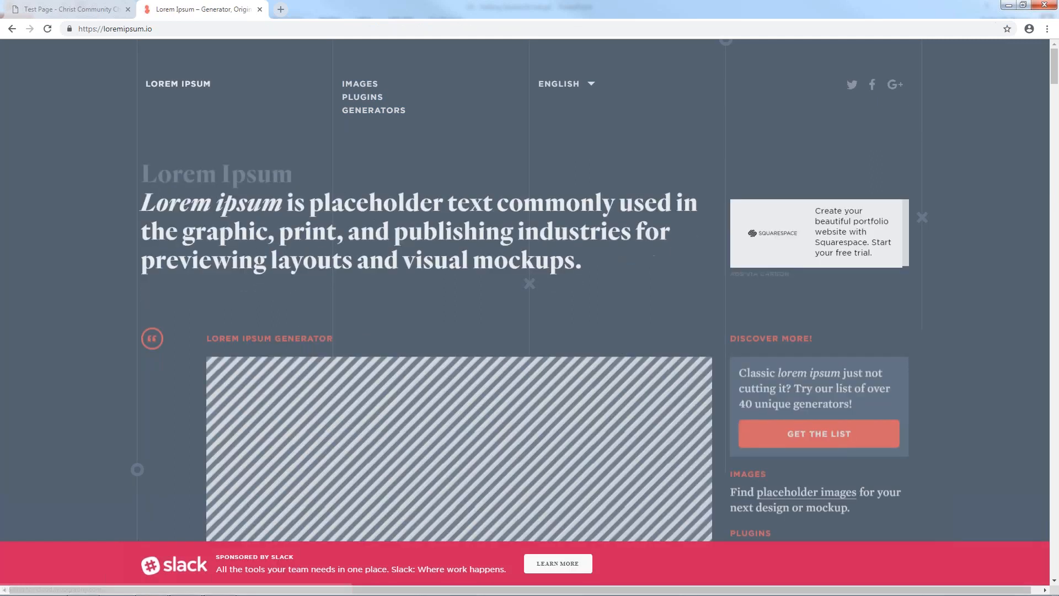
scroll(350, 320, down, 4)
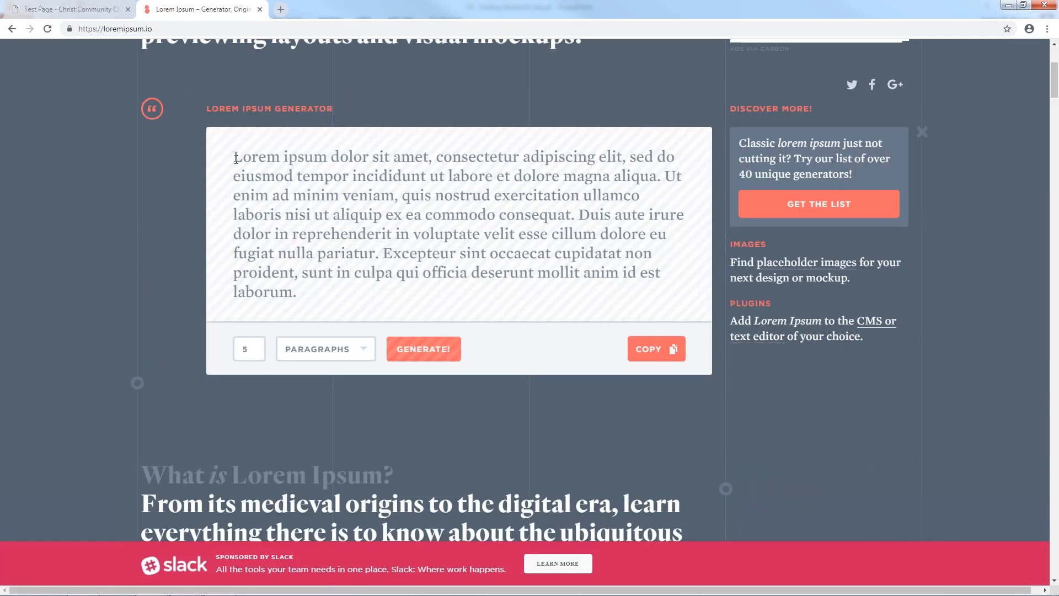
drag(232, 157, 298, 291)
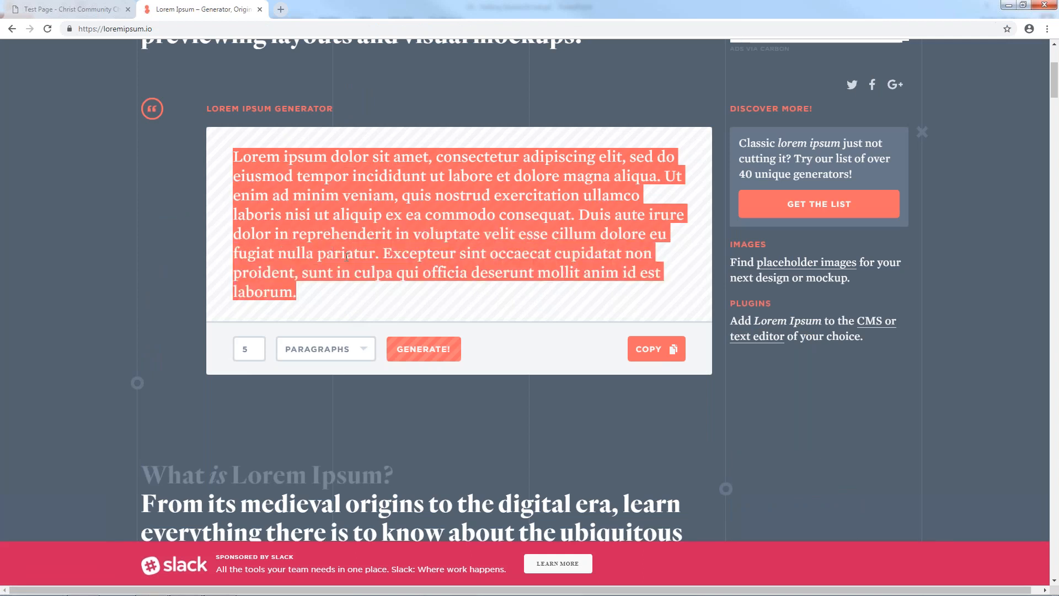
click(647, 345)
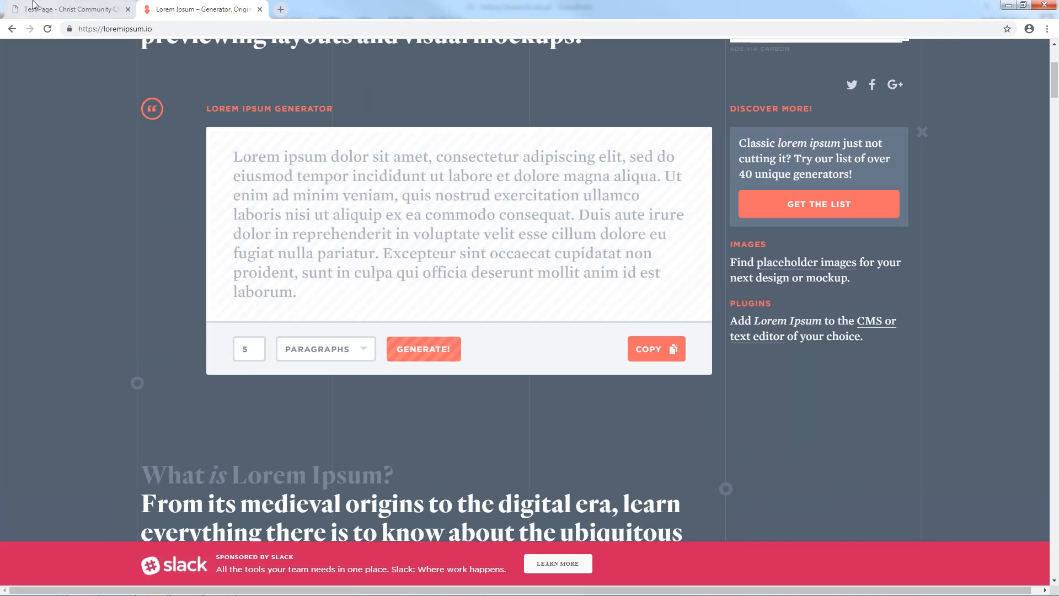
Paste four Lorem ipsum paragraphs into the left column below the Test Page title
click(66, 10)
key(Return)
key(Return)
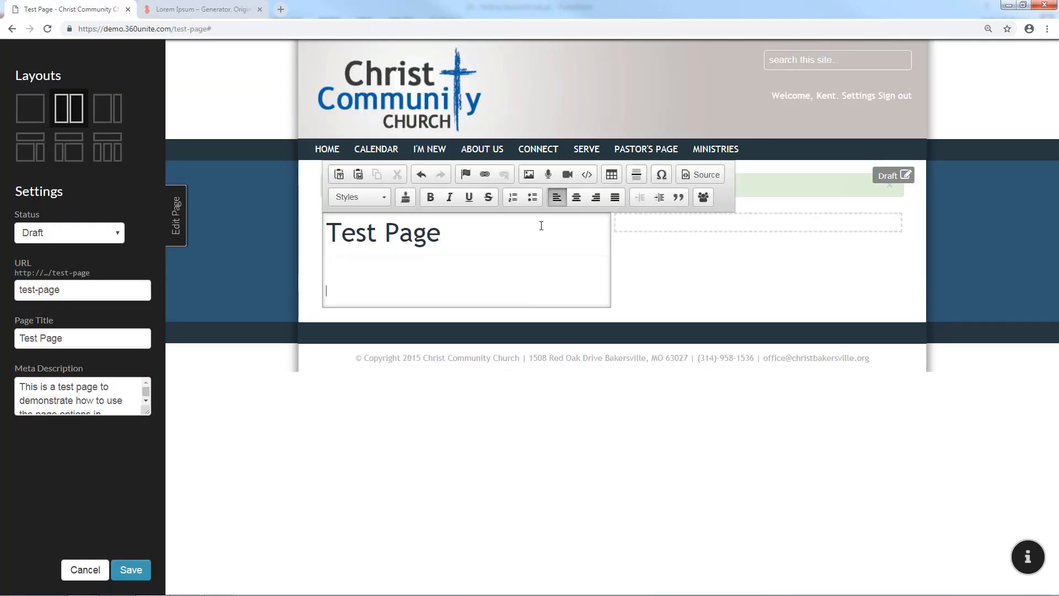
key(ctrl+v)
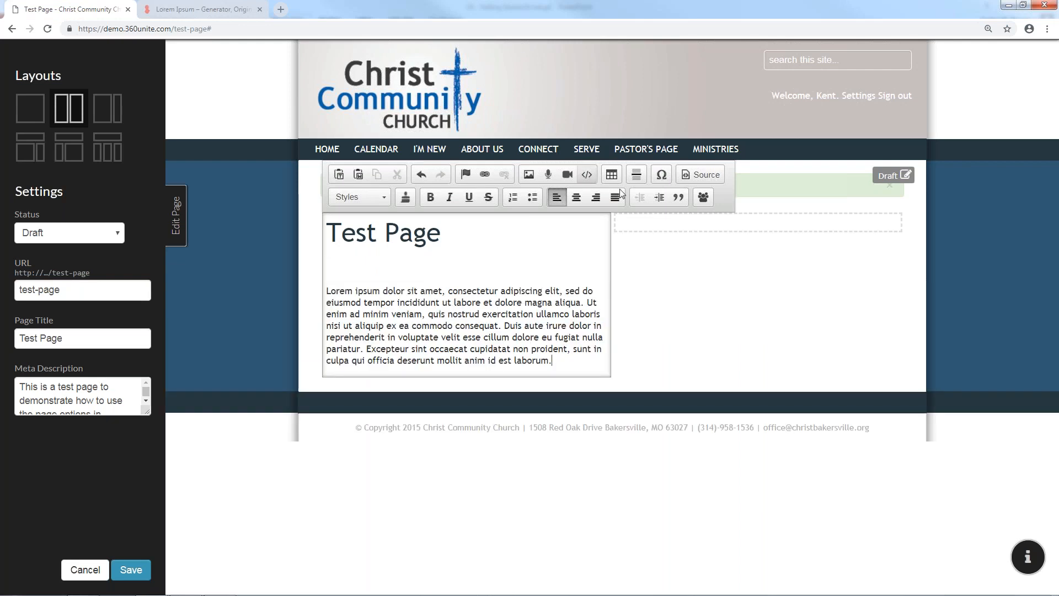
click(714, 222)
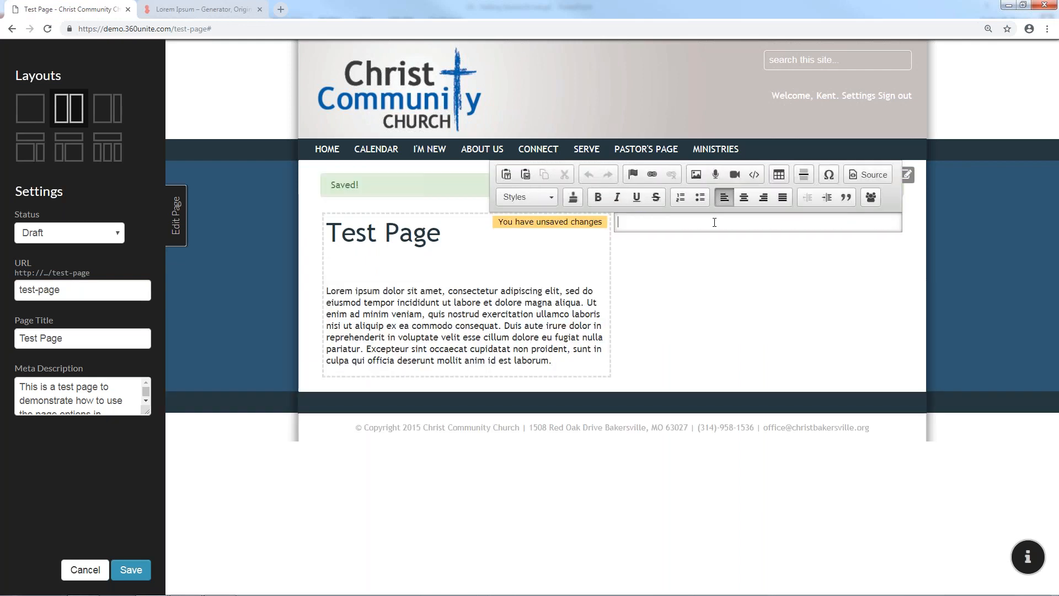
click(563, 362)
key(Return)
key(Return)
key(ctrl+v)
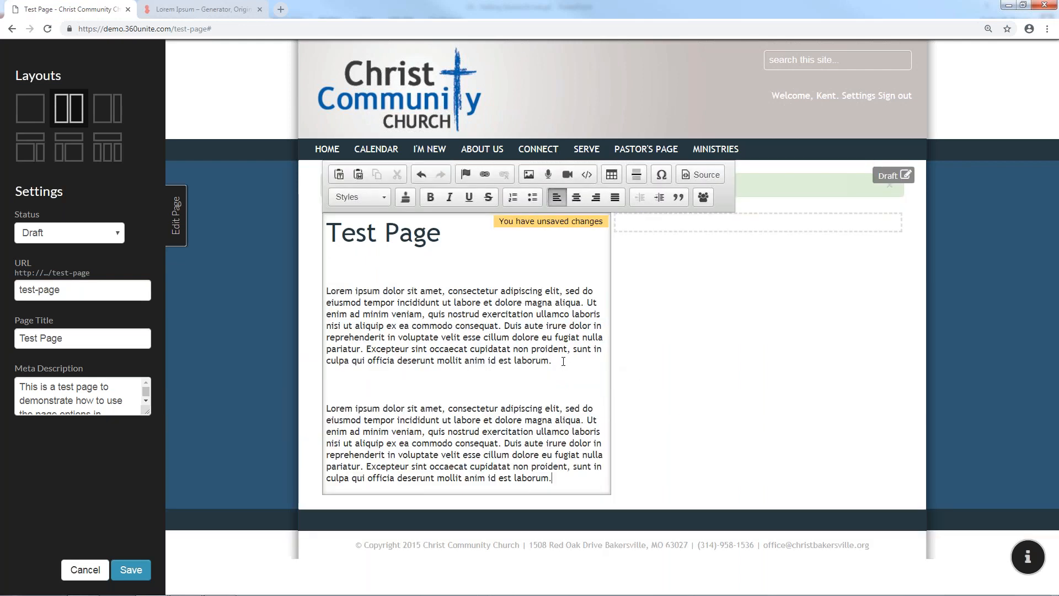
key(Return)
key(ctrl+v)
key(Return)
key(ctrl+v)
key(ctrl+v)
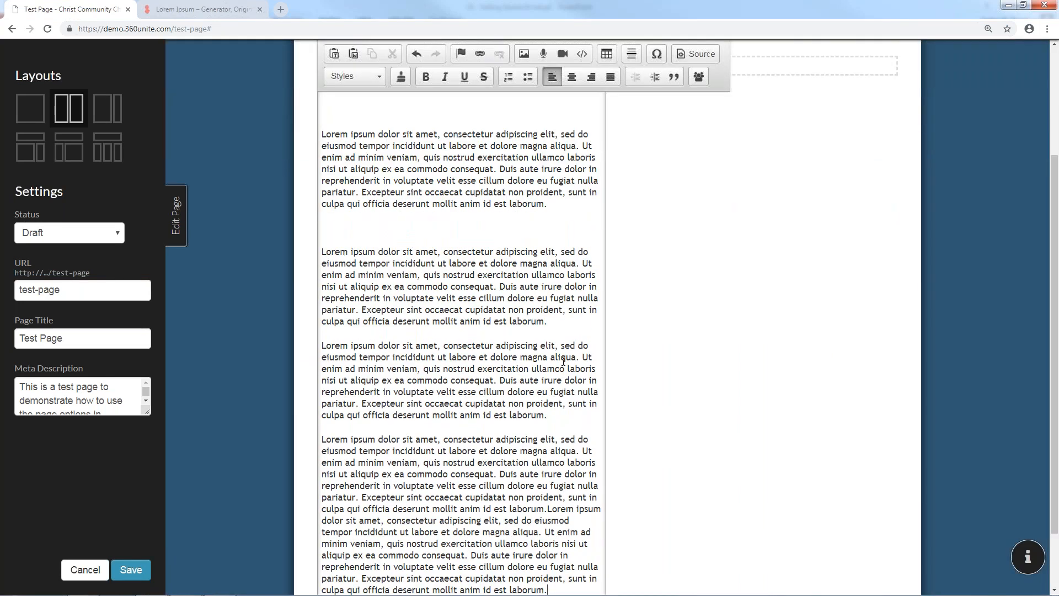
Paste Lorem ipsum text into the empty right column and shrink the browser window
scroll(669, 279, up, 3)
click(717, 229)
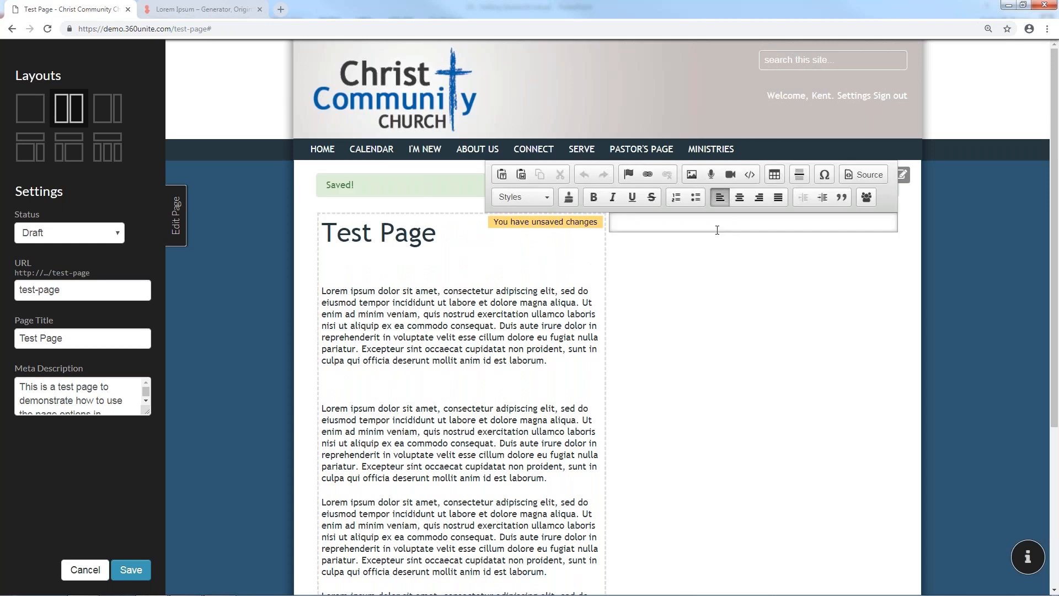
key(ctrl+v)
key(ctrl+v)
key(ctrl+v)
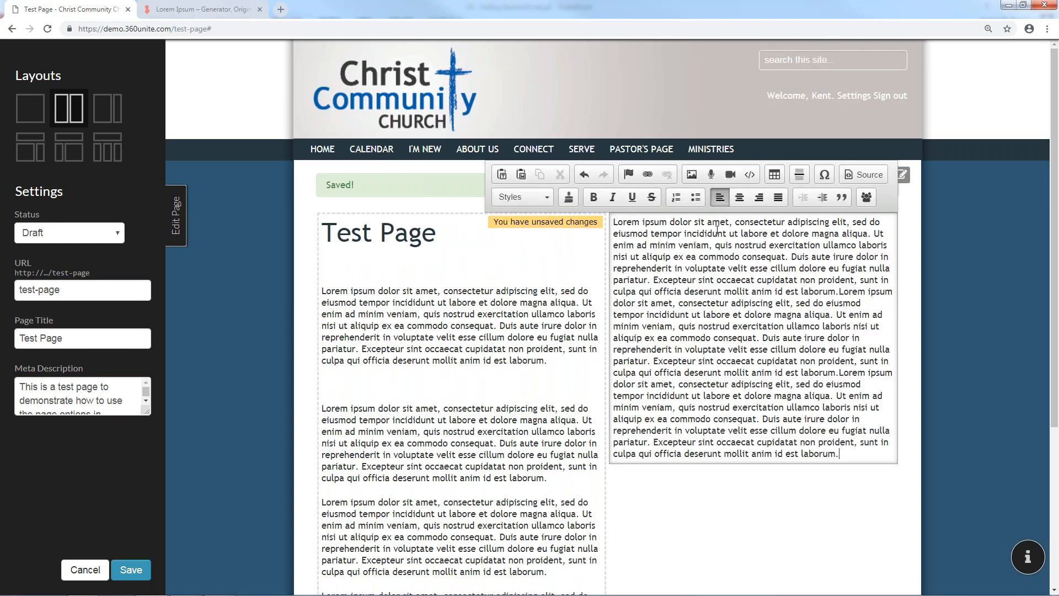
click(1023, 5)
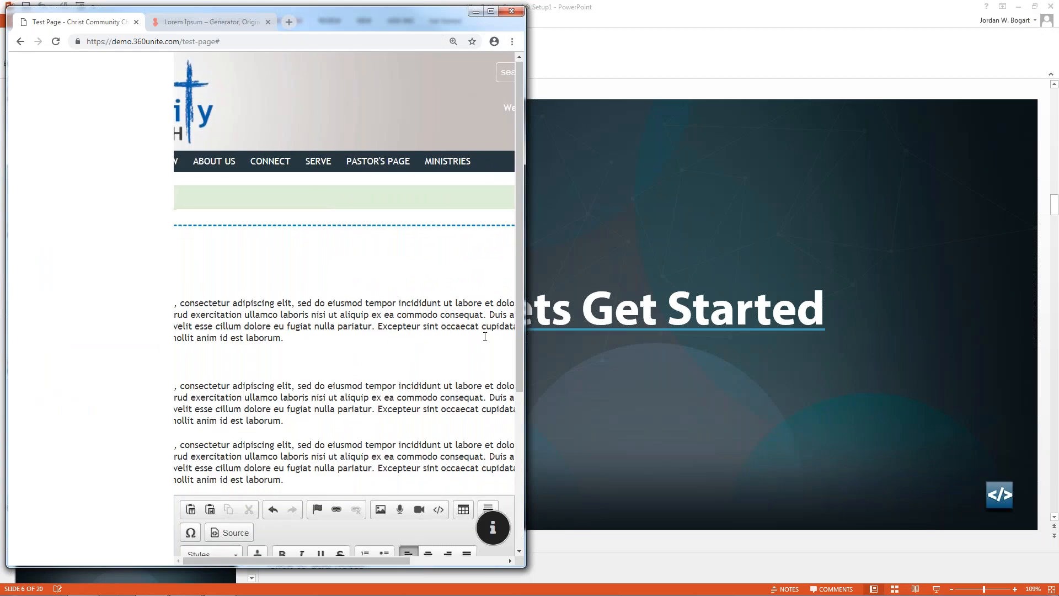
Check the narrow-window layout, then maximize the browser and save the Test Page
scroll(477, 359, down, 4)
scroll(414, 267, up, 3)
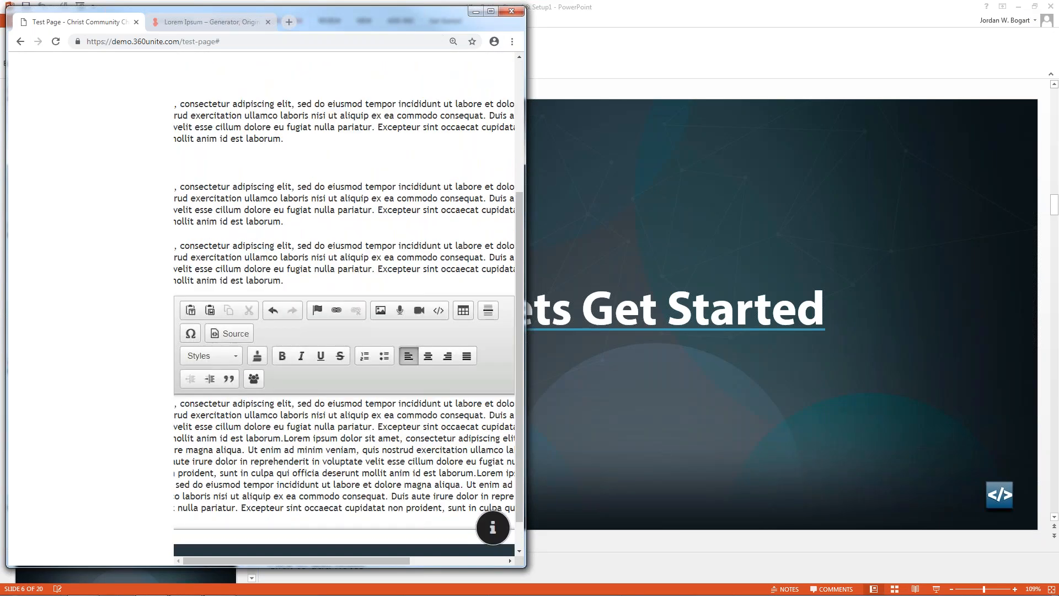
scroll(414, 267, up, 2)
scroll(409, 301, down, 4)
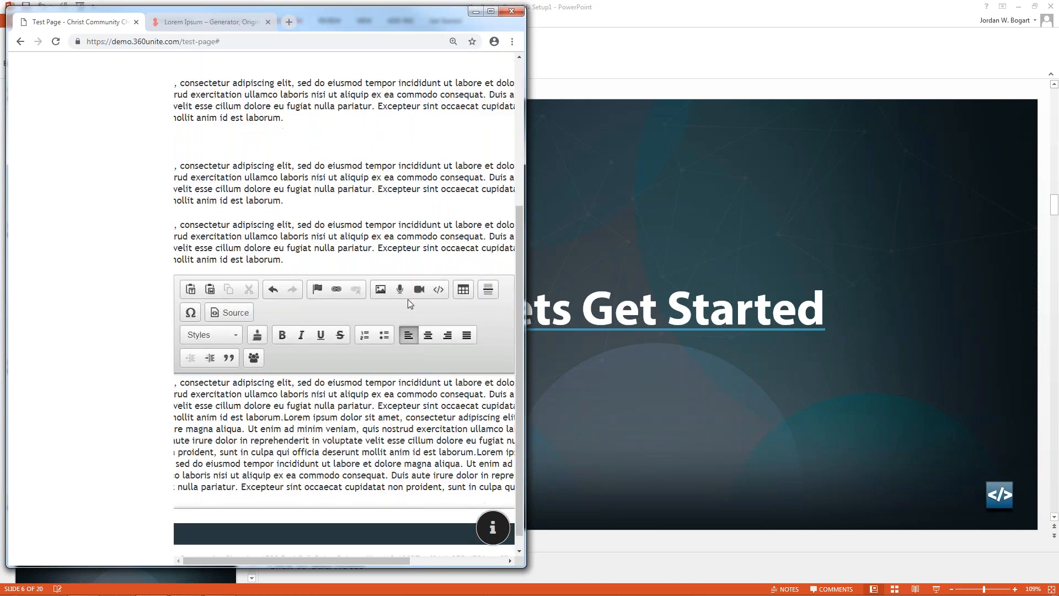
scroll(409, 302, up, 2)
click(492, 12)
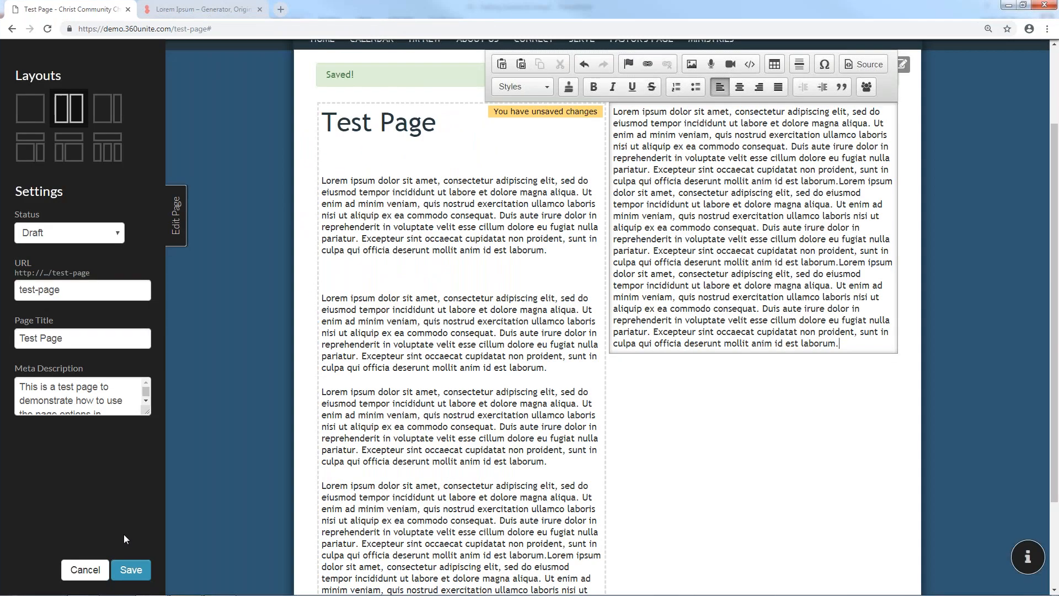
click(131, 569)
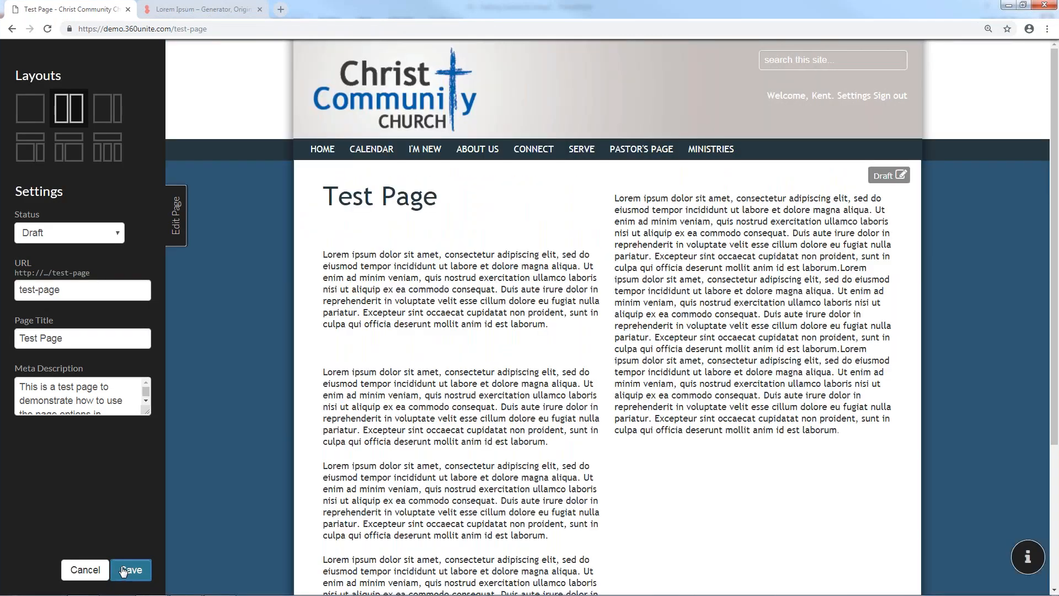
Close the page editing panel and recheck the page at narrow, then full-screen width
click(181, 221)
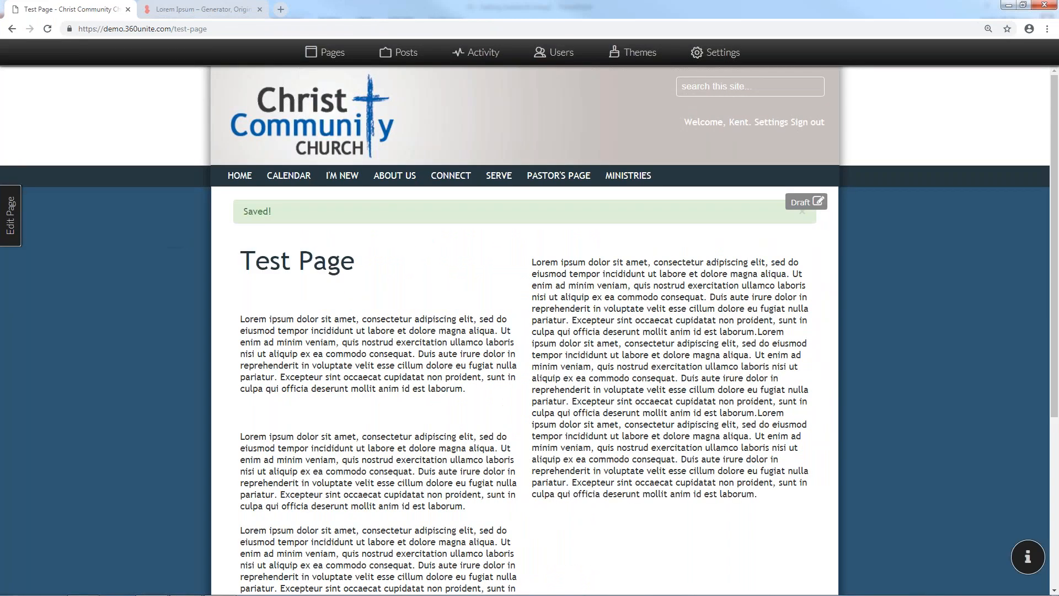
click(1023, 5)
scroll(380, 394, down, 3)
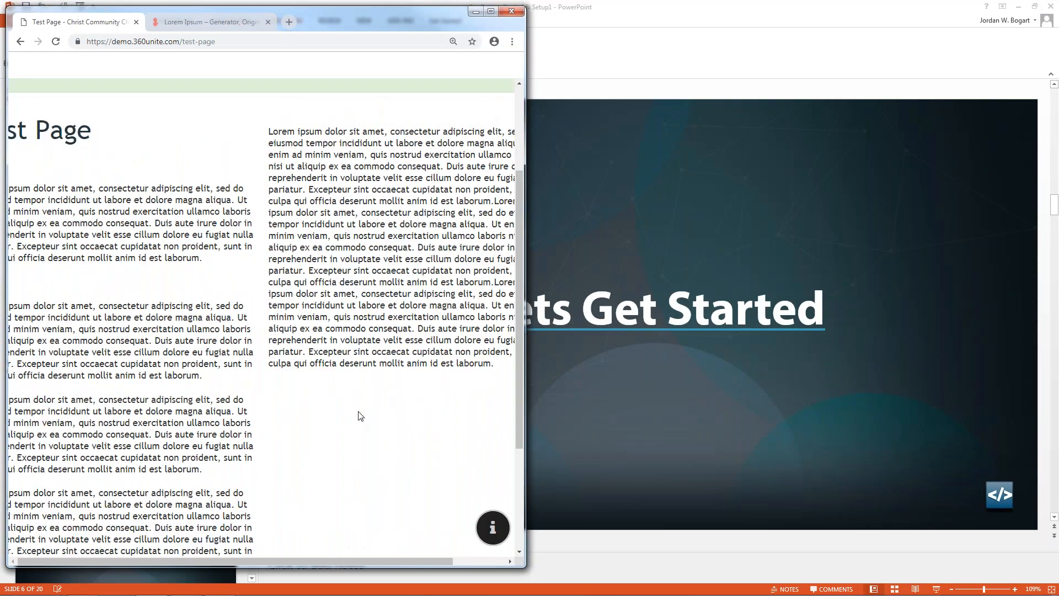
scroll(364, 411, up, 3)
click(489, 12)
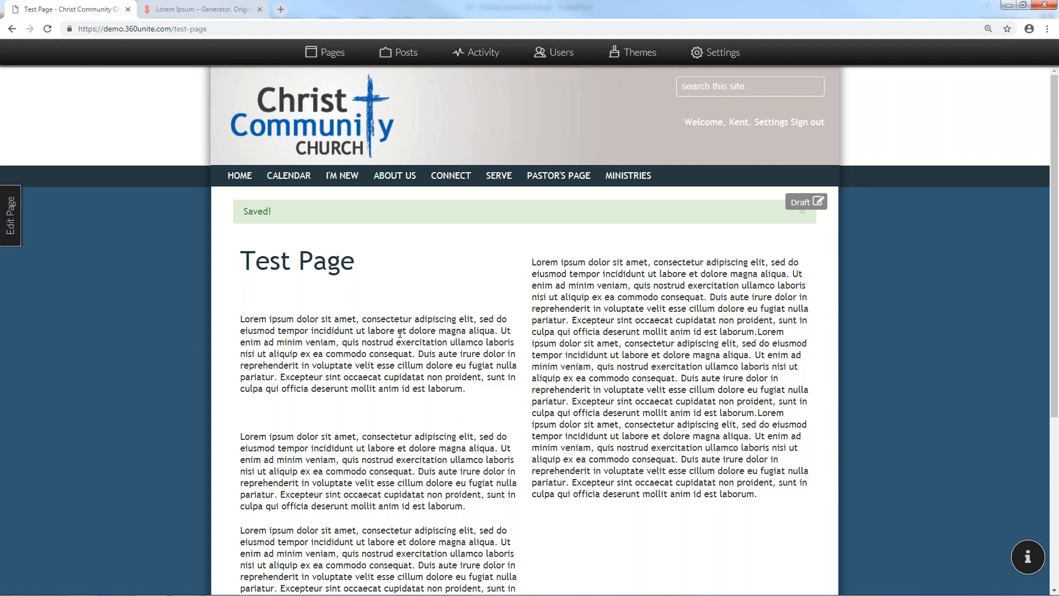
Open the Themes admin from the top admin bar
click(641, 64)
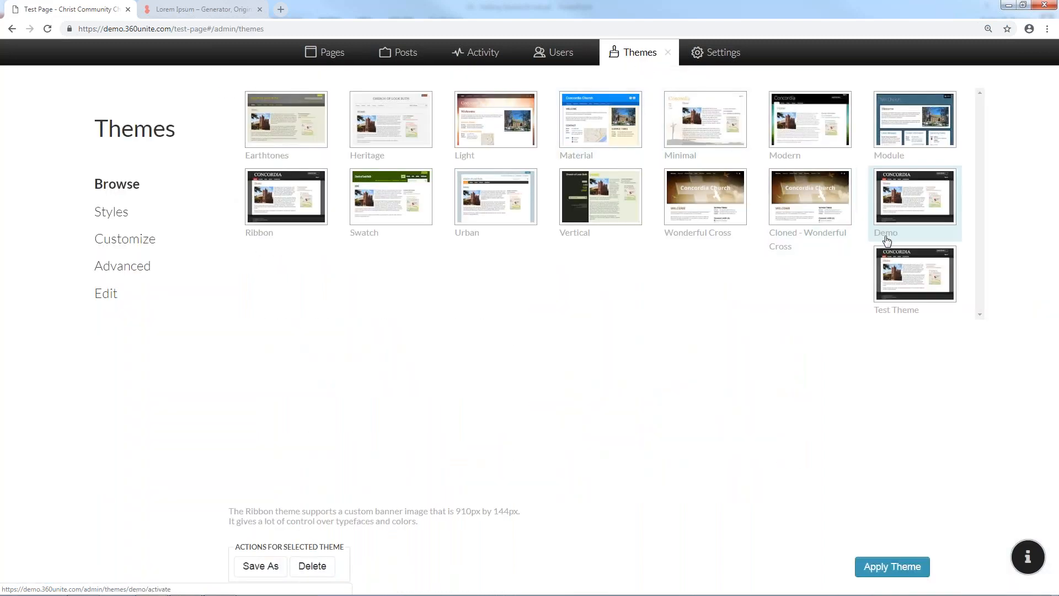
Permanently delete the Test Theme
click(909, 269)
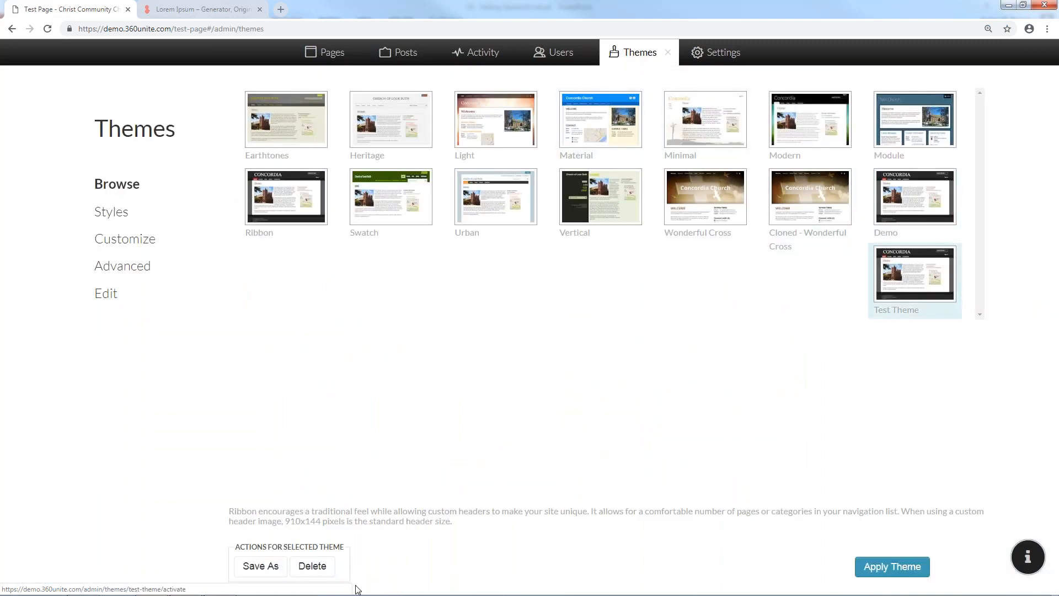
click(310, 566)
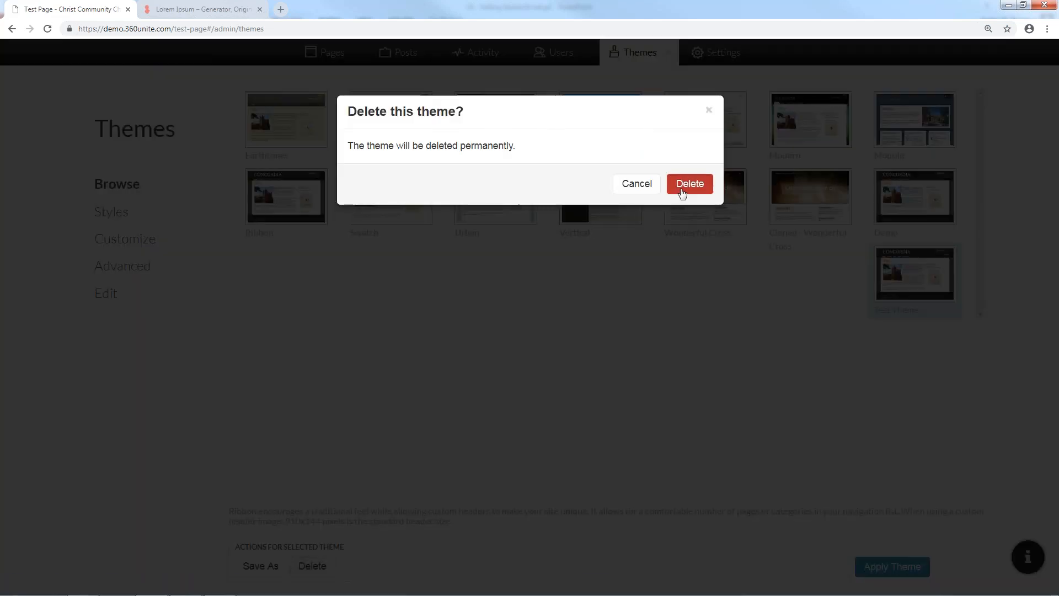
click(684, 186)
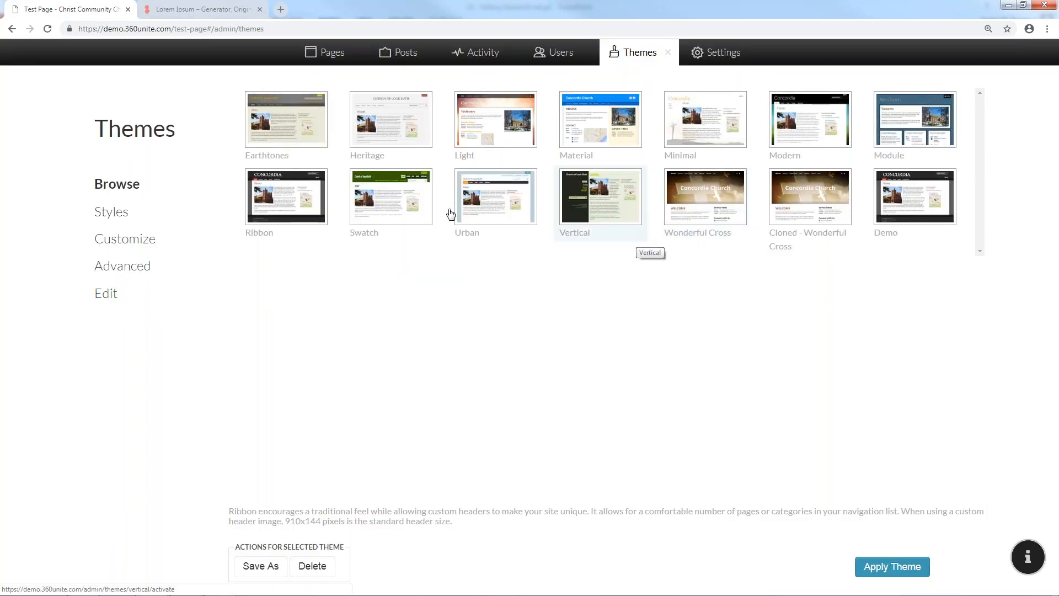
click(45, 31)
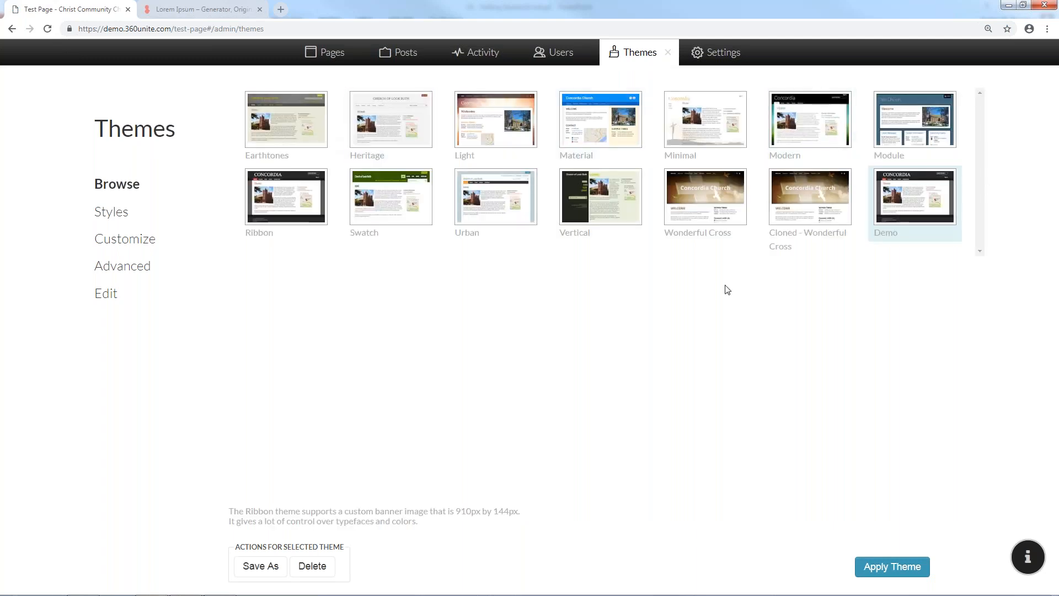
Apply the Material theme to the site and close the theme settings
click(588, 125)
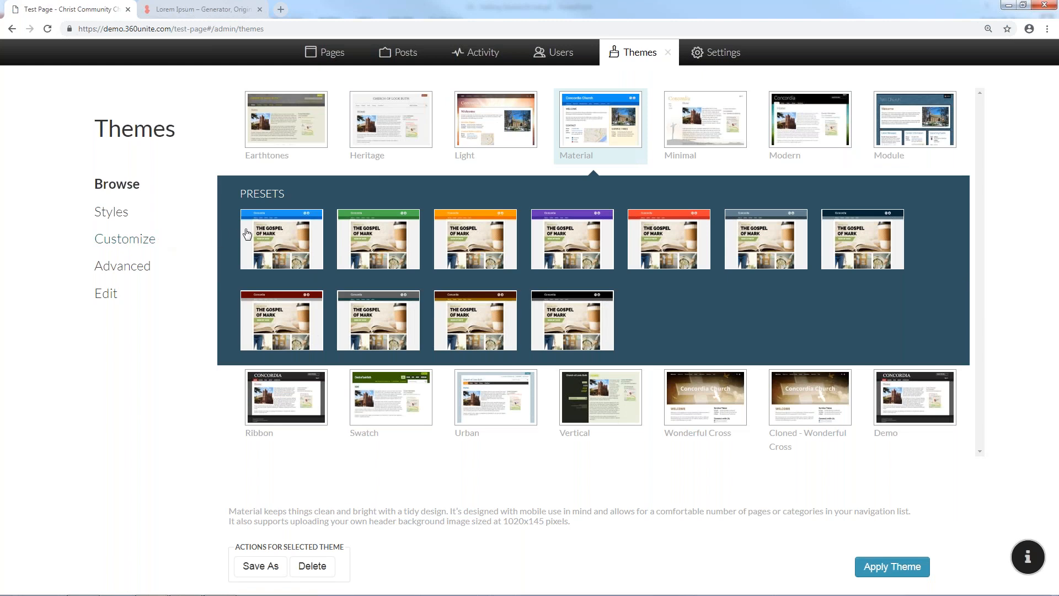
click(865, 566)
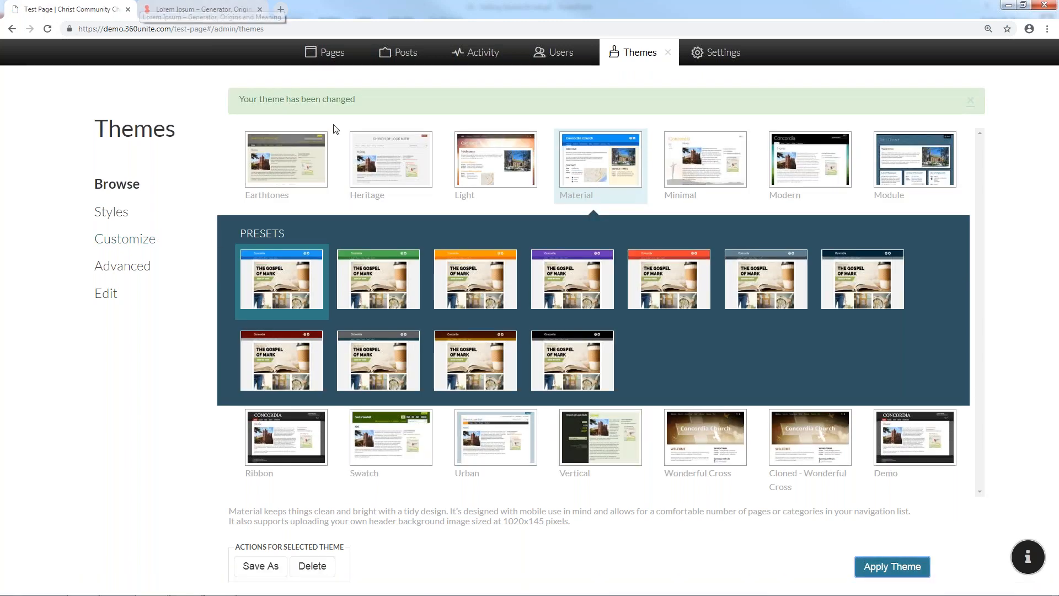
click(666, 57)
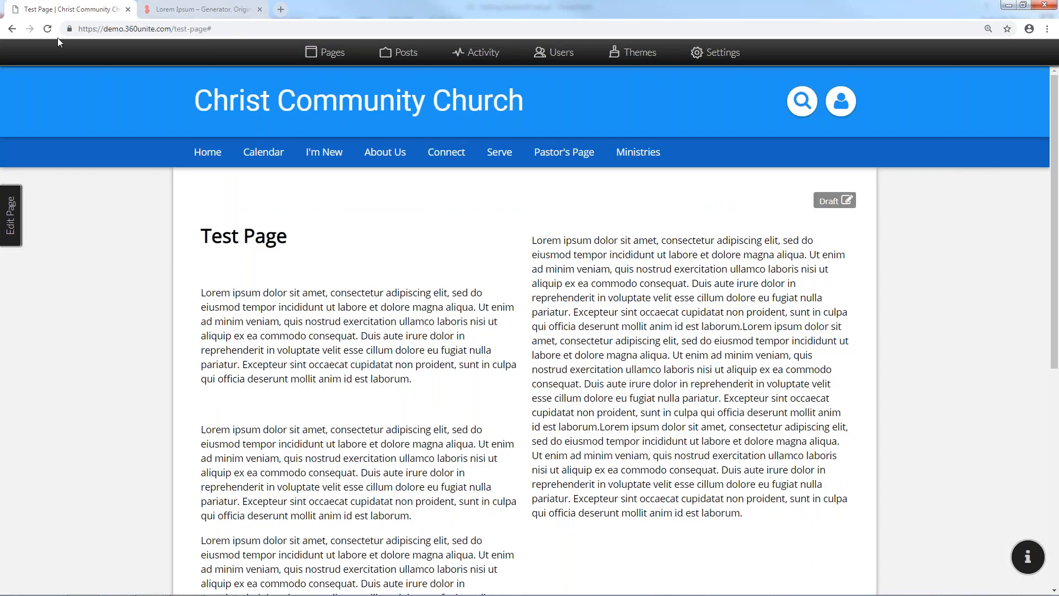
Preview the Material-themed page in a narrow browser window, then maximize it again
click(12, 29)
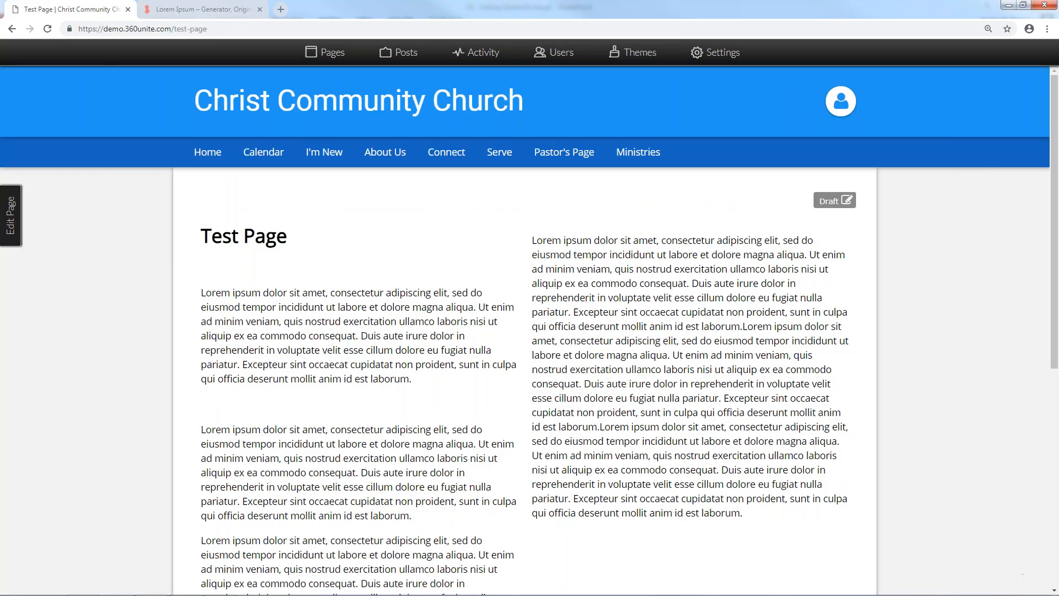
click(1022, 6)
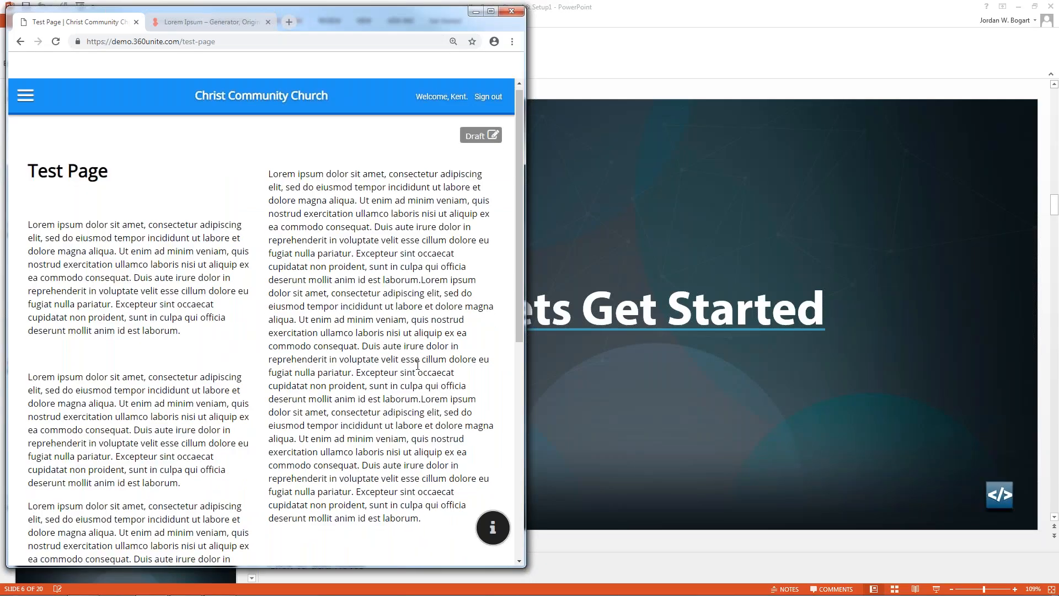
scroll(419, 369, down, 5)
scroll(421, 376, up, 5)
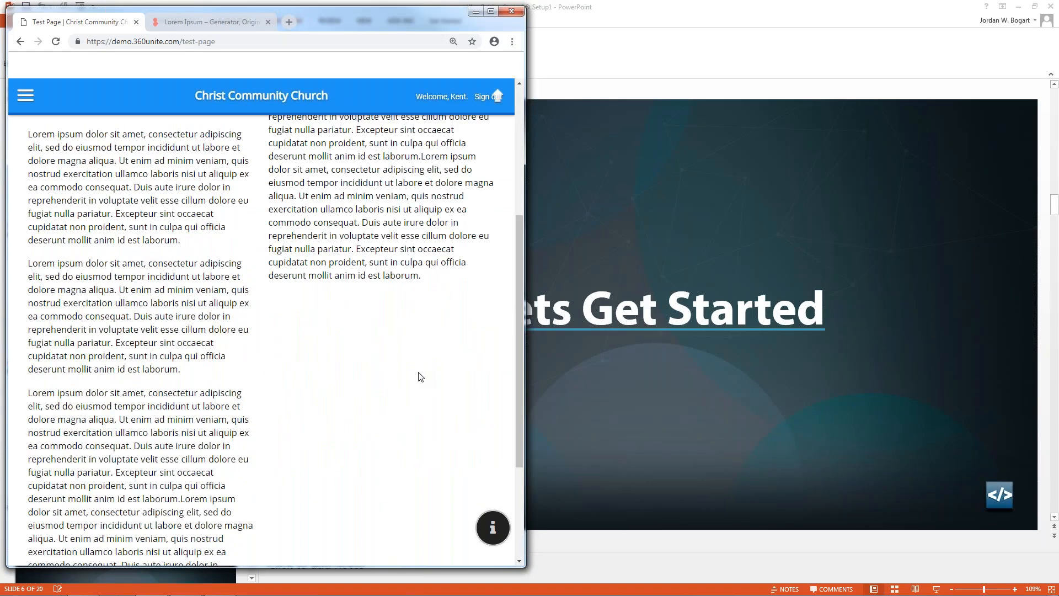
scroll(381, 303, down, 4)
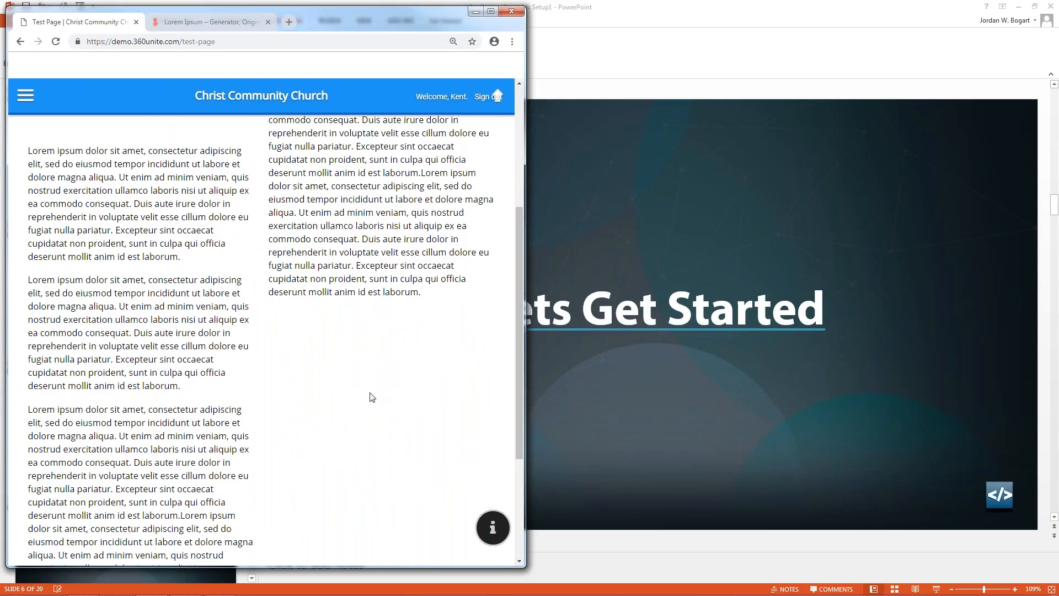
scroll(372, 397, up, 1)
scroll(371, 397, up, 1)
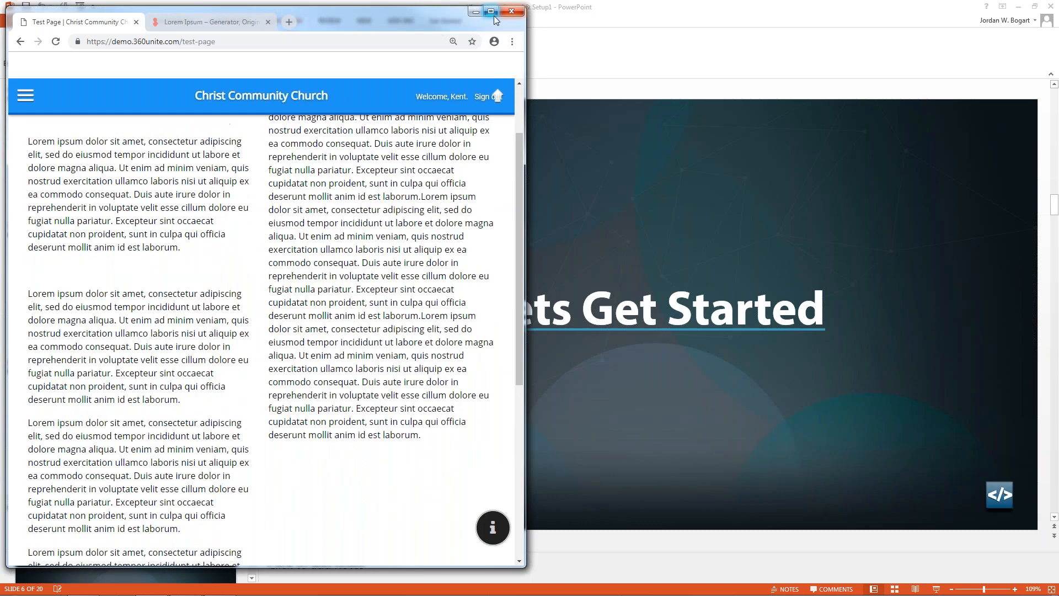
click(493, 14)
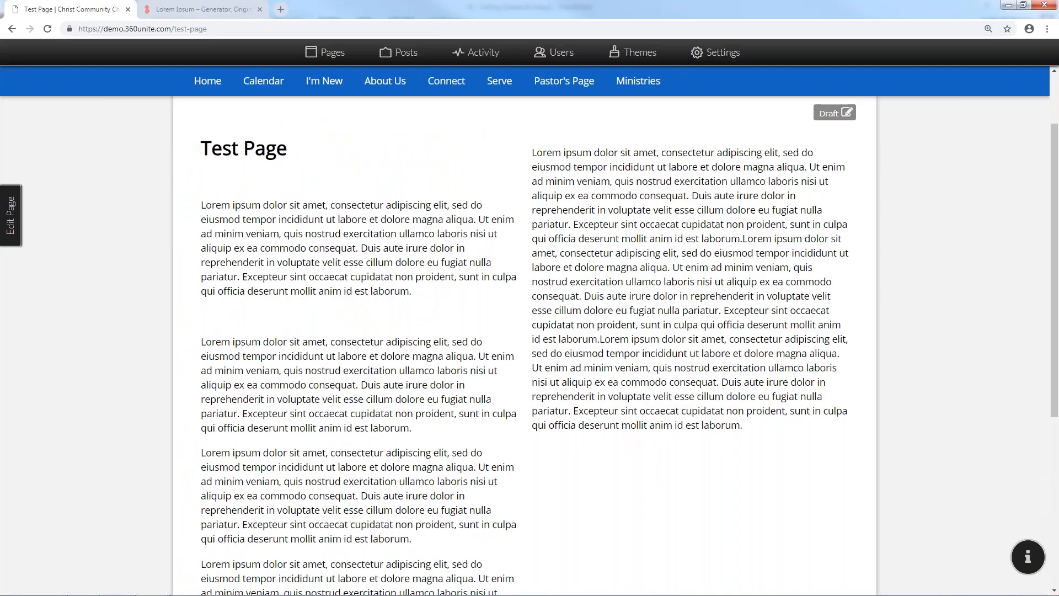
Switch the site back to the Demo theme and open the page editing panel
scroll(642, 50, up, 1)
click(650, 49)
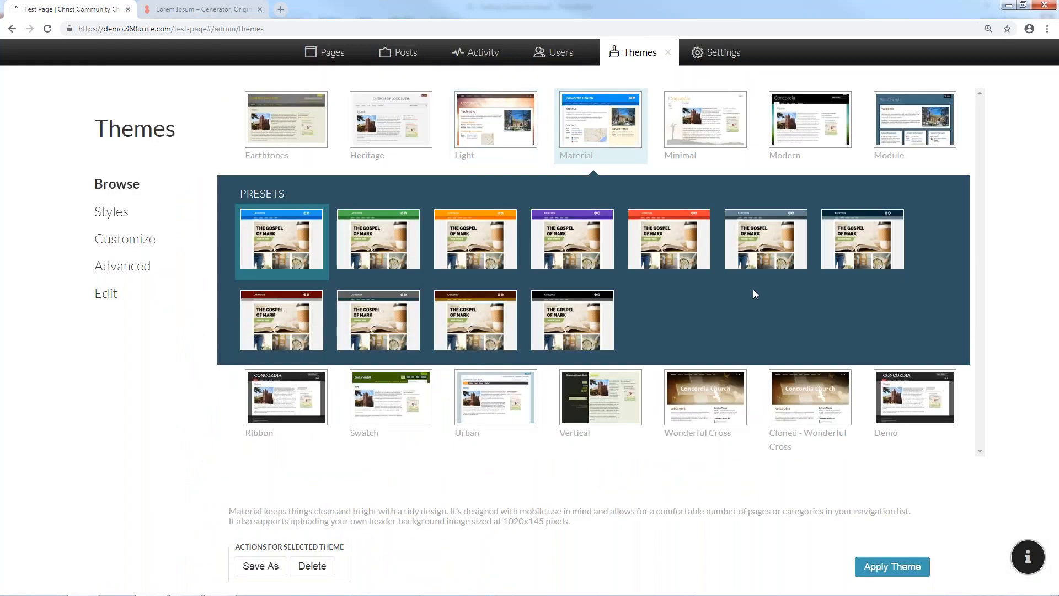
click(917, 396)
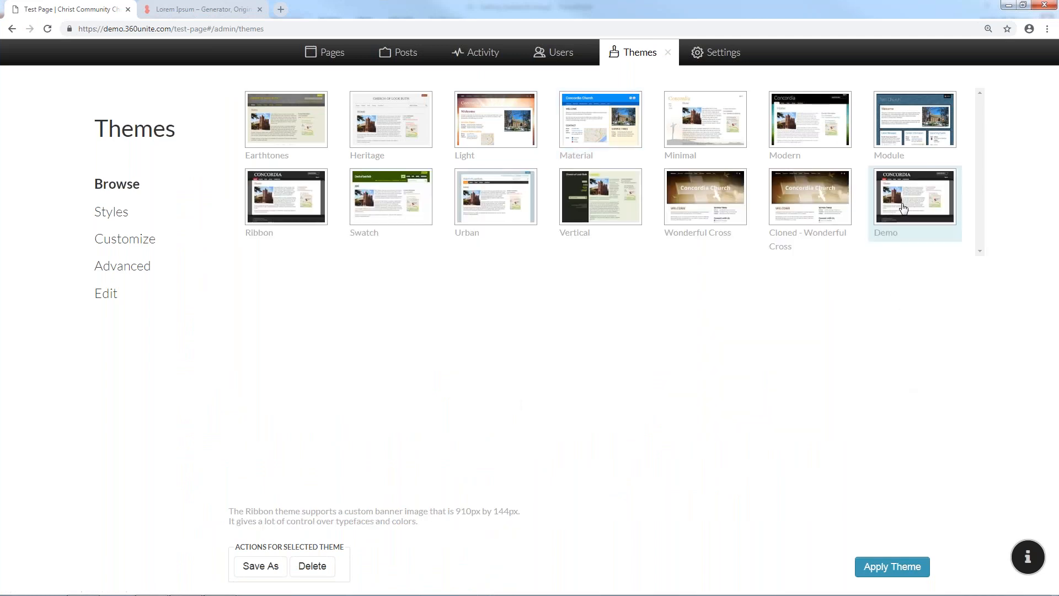
click(882, 562)
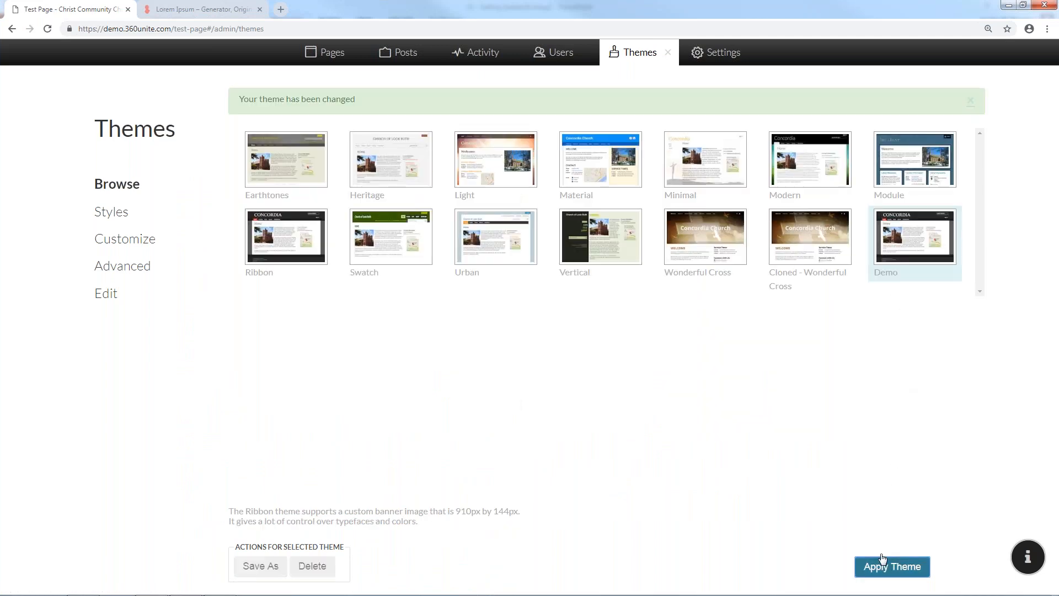
click(670, 52)
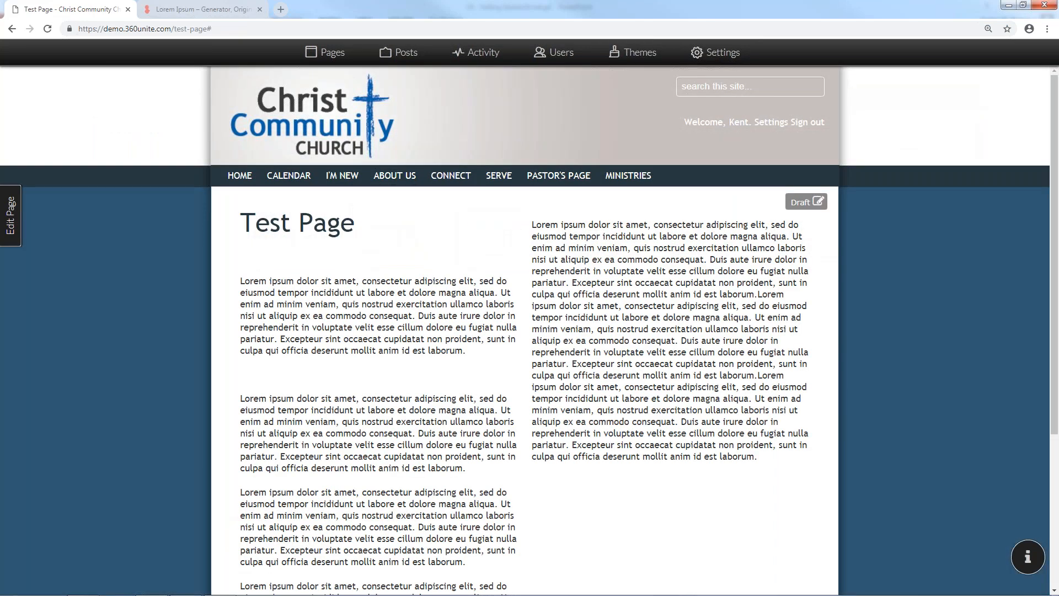
click(11, 215)
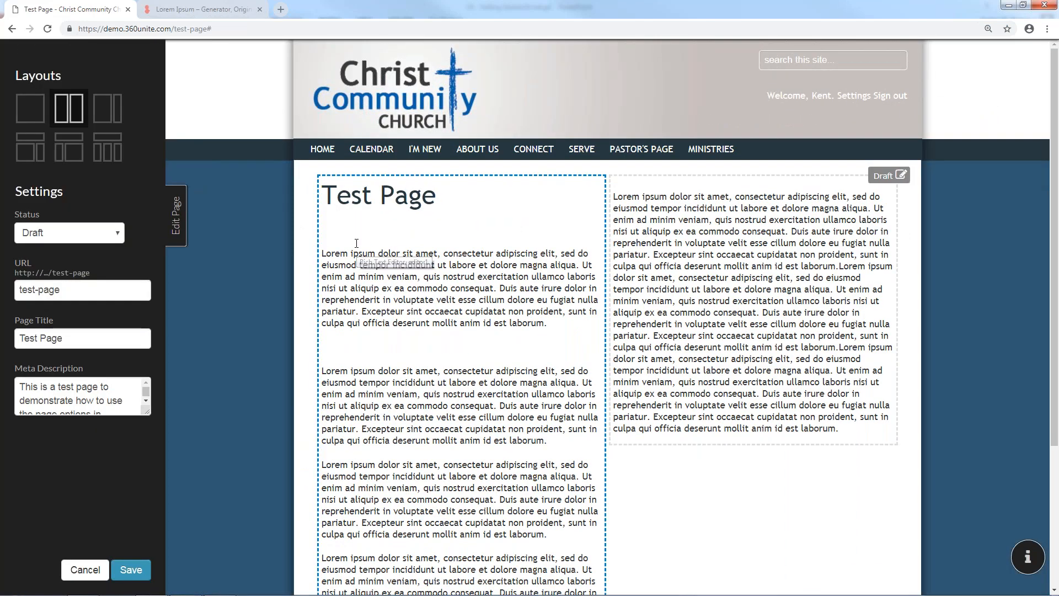
Activate the left content column and place the caret in its first Lorem ipsum paragraph
click(364, 266)
click(352, 255)
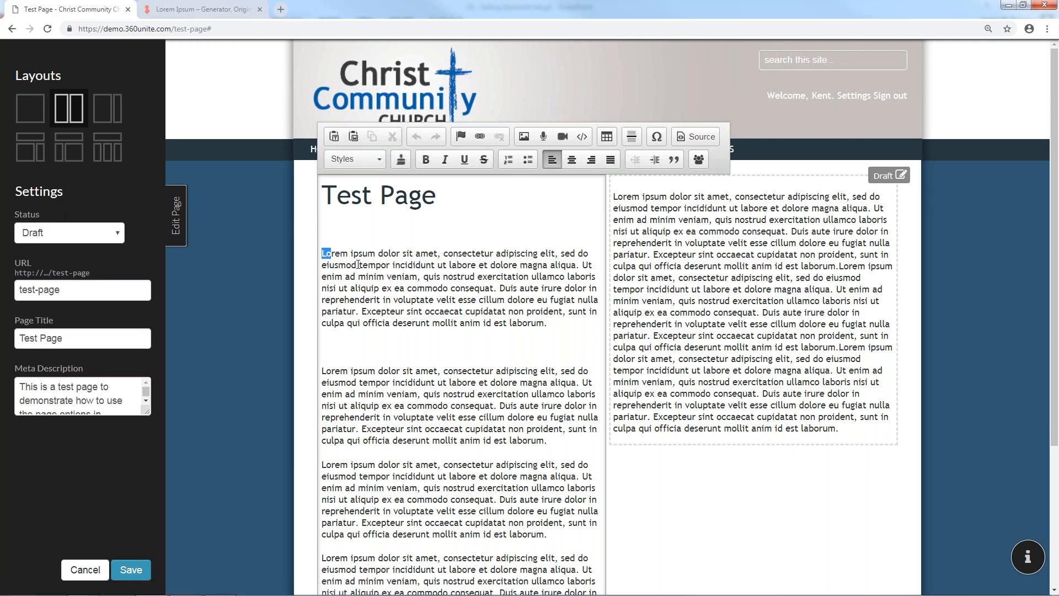
drag(322, 254, 503, 311)
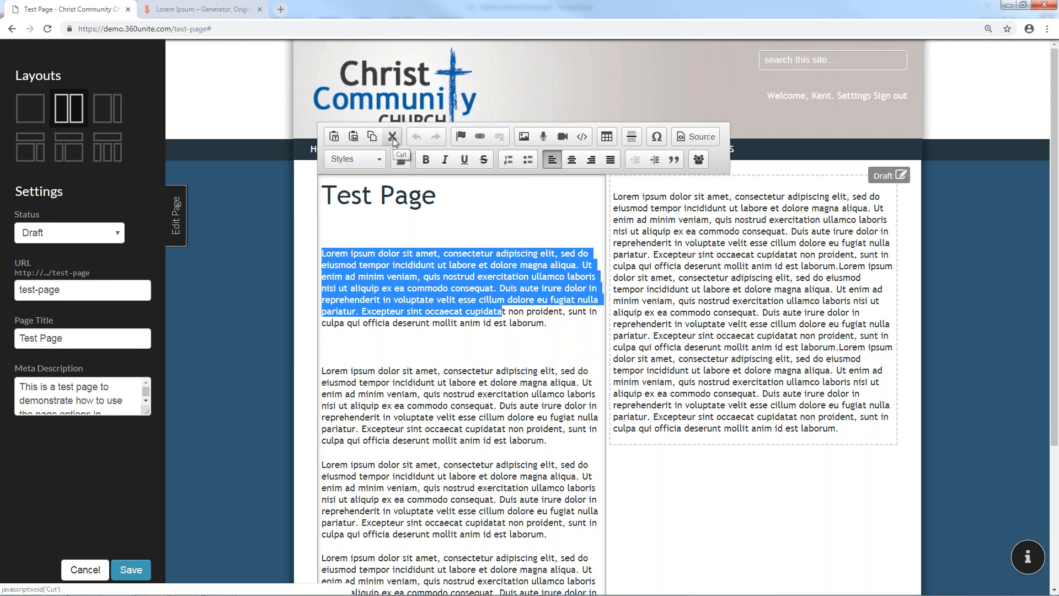
click(392, 137)
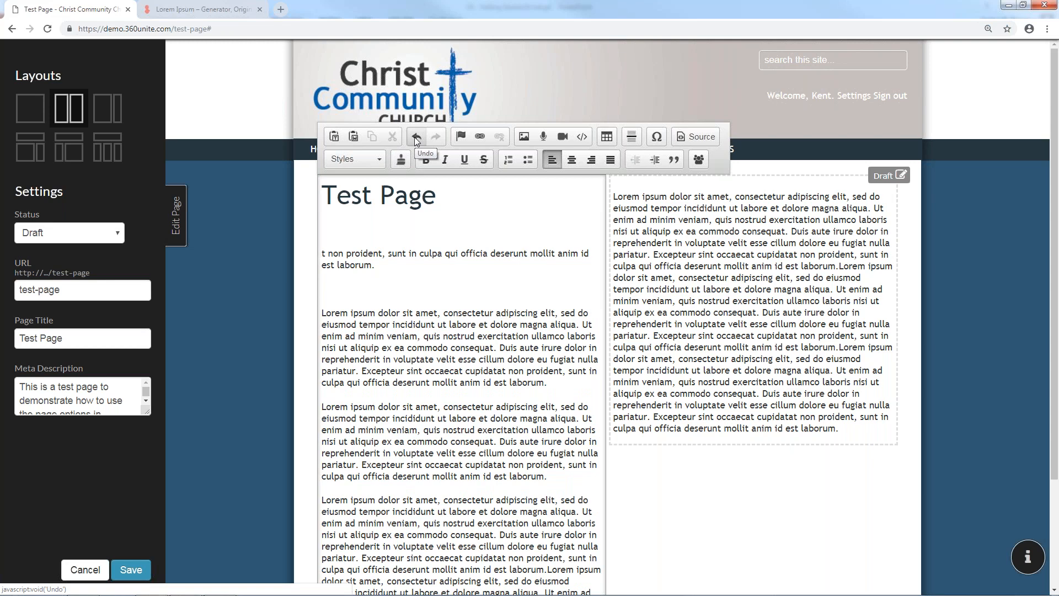
click(415, 136)
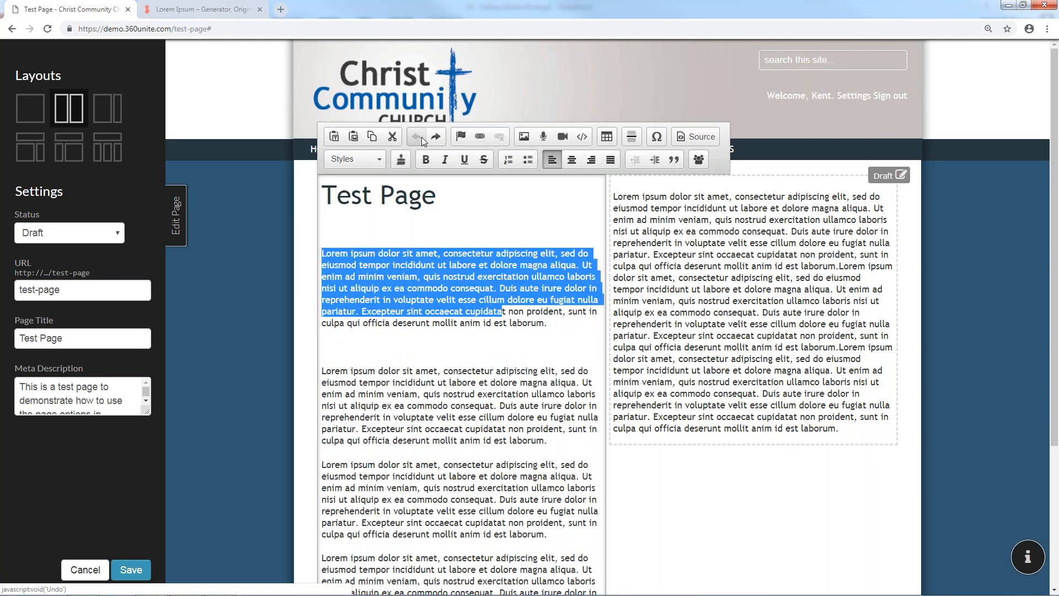
click(435, 138)
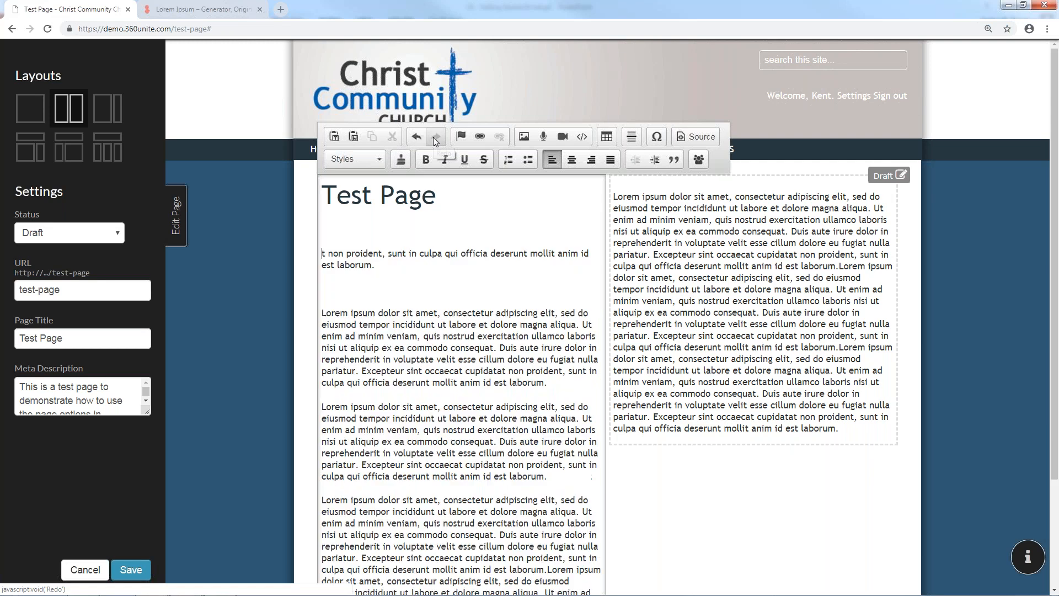
click(416, 137)
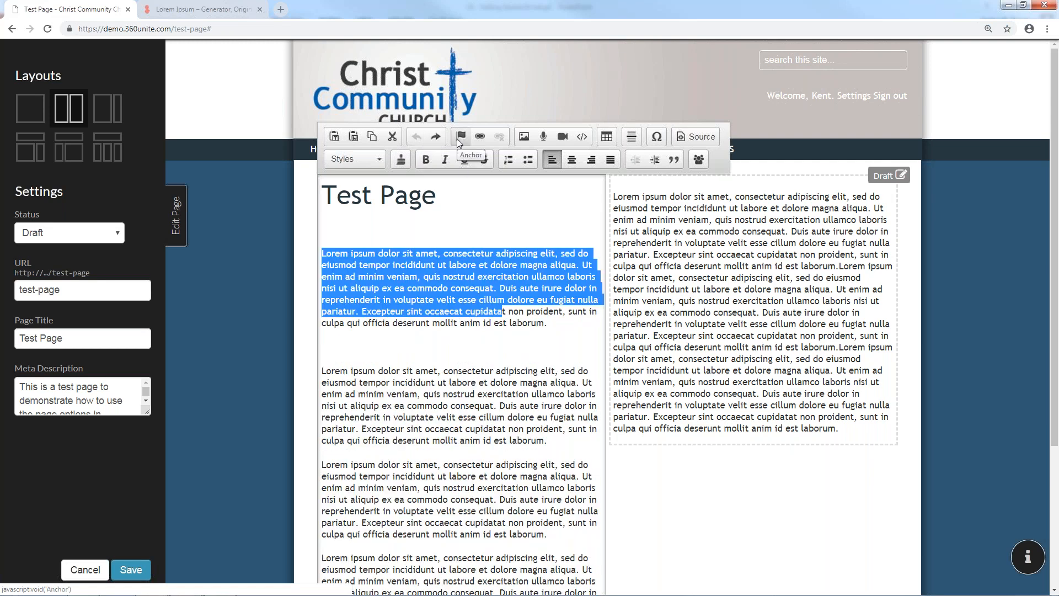
Insert an anchor named 'Top of Page' on the empty line below the title
click(494, 275)
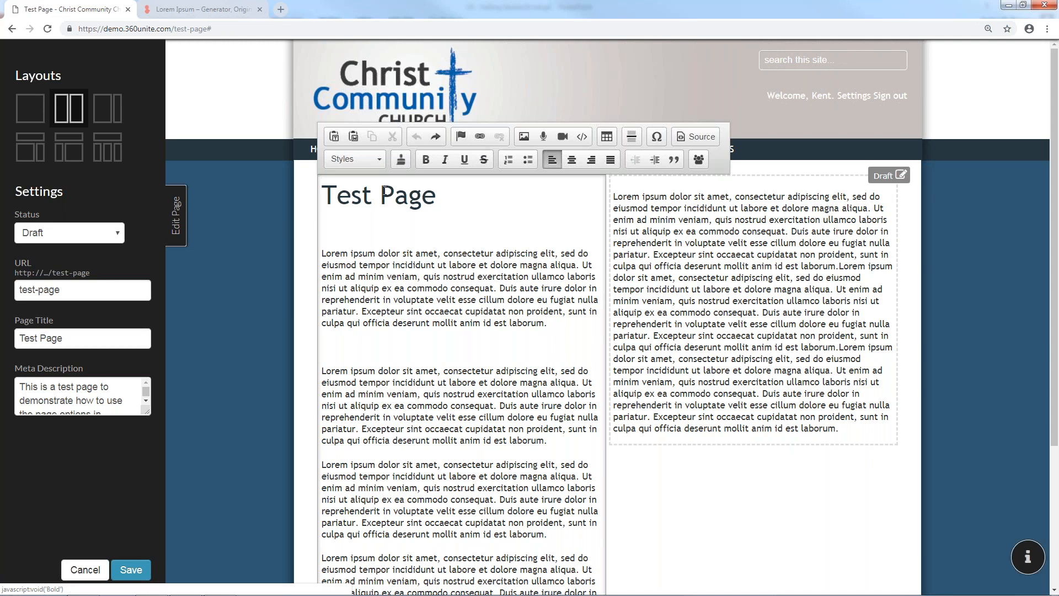
click(331, 226)
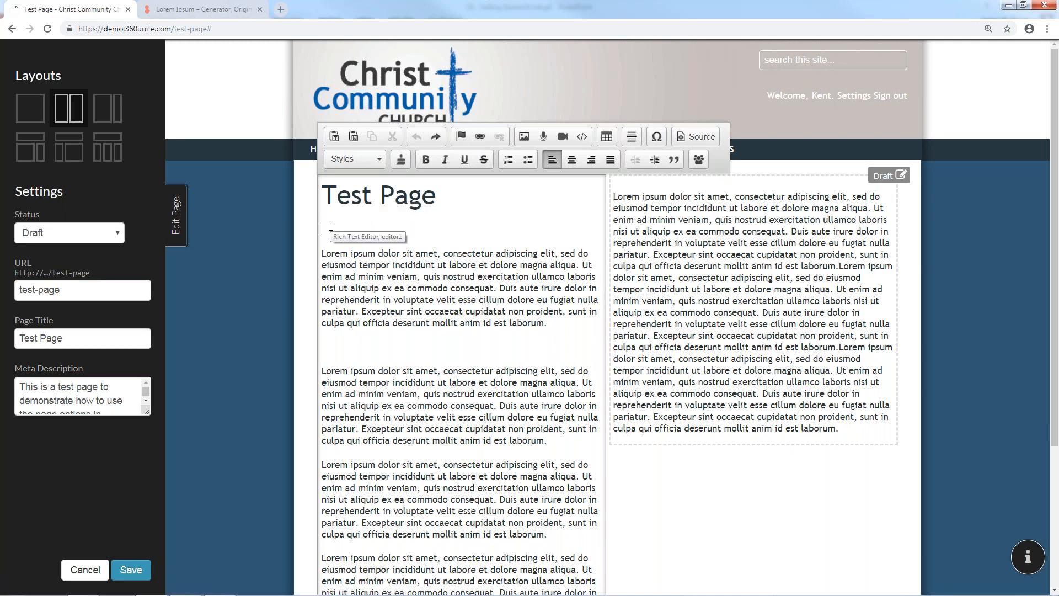
click(462, 135)
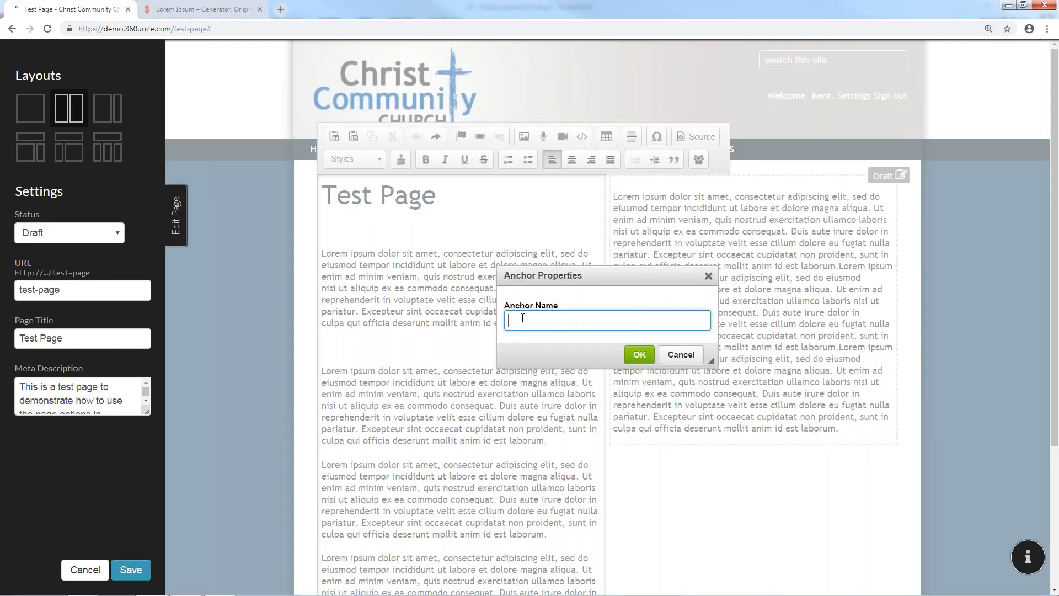
text(Top of Page)
click(639, 354)
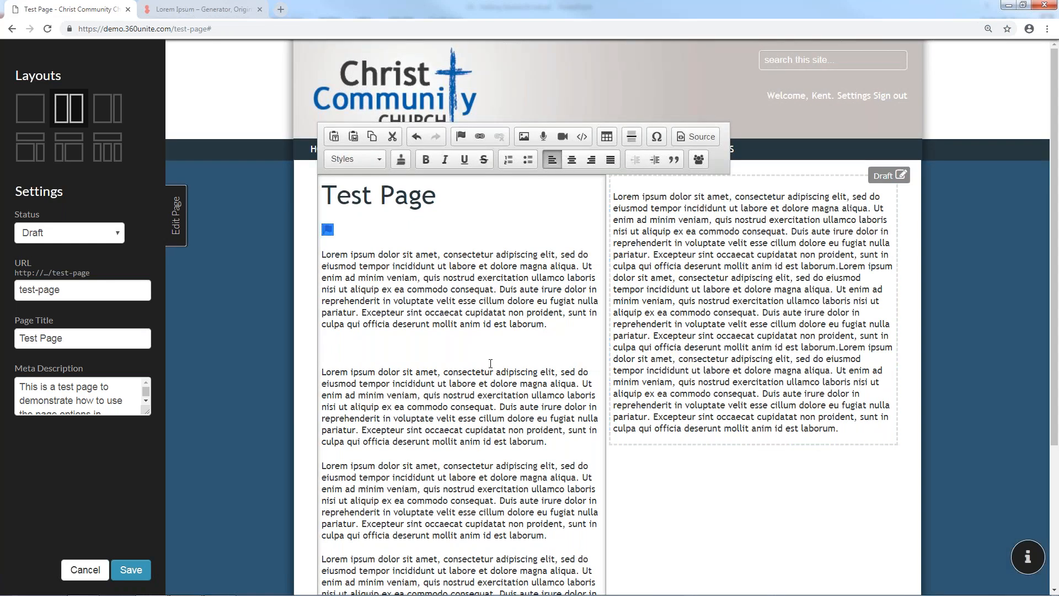
Start a new empty paragraph after the last paragraph of the left column
scroll(490, 364, down, 3)
click(565, 517)
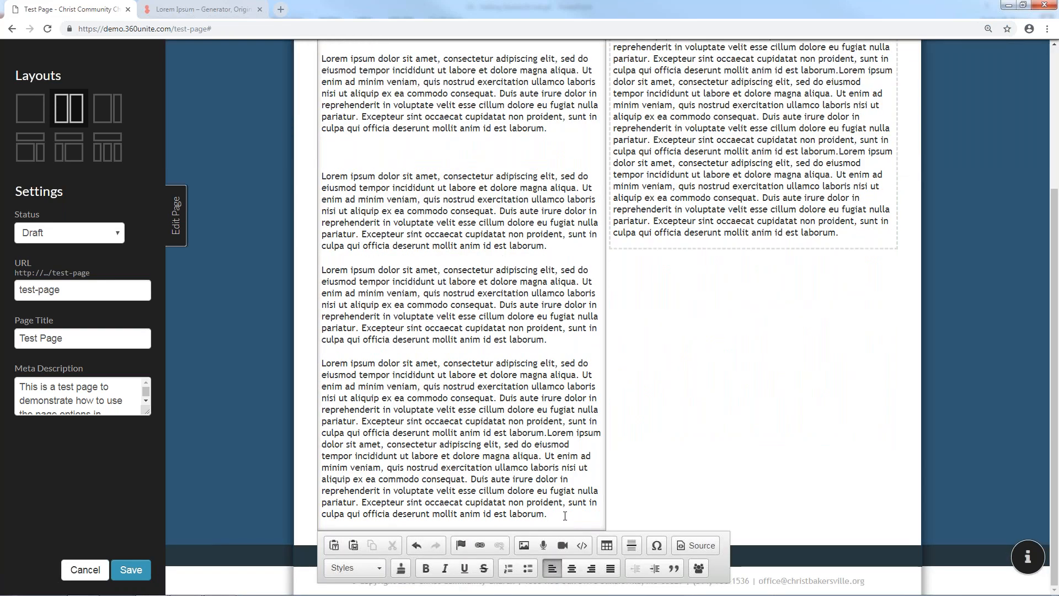
key(Return)
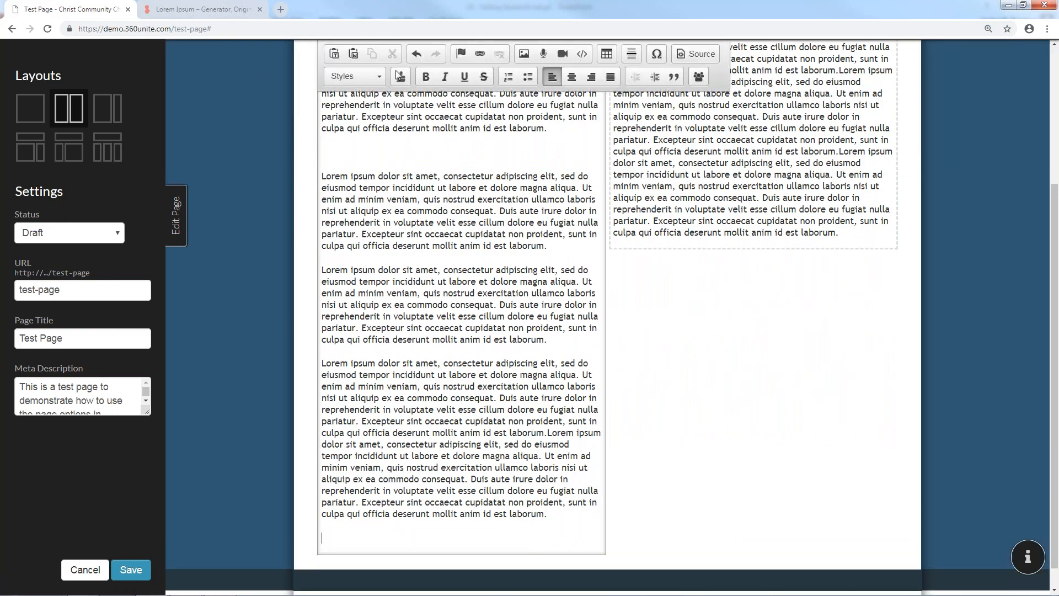
Try linking to an anchor within this document, then cancel the link settings
click(477, 55)
click(538, 260)
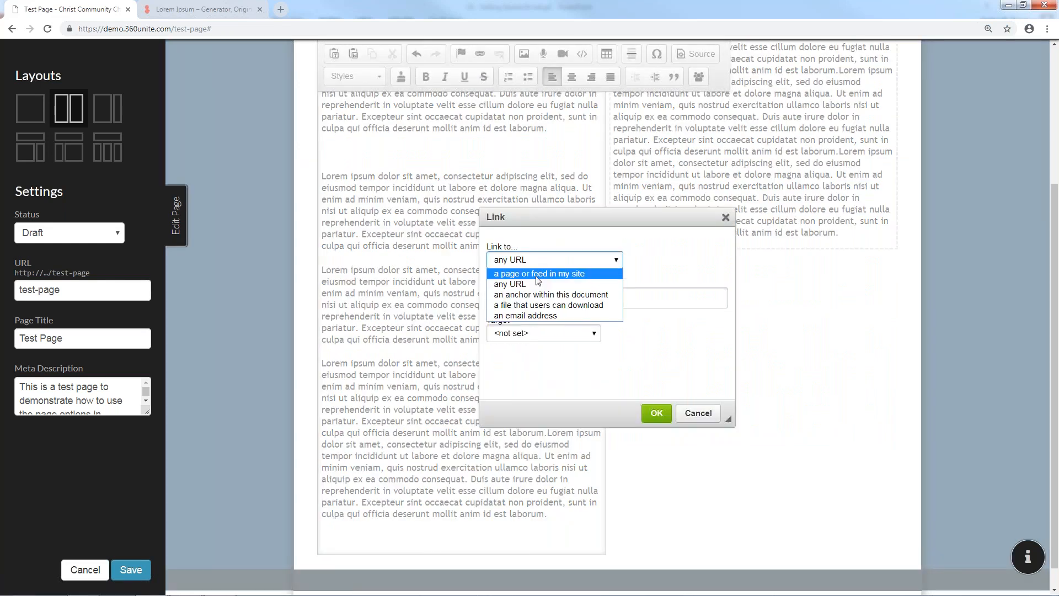
click(540, 295)
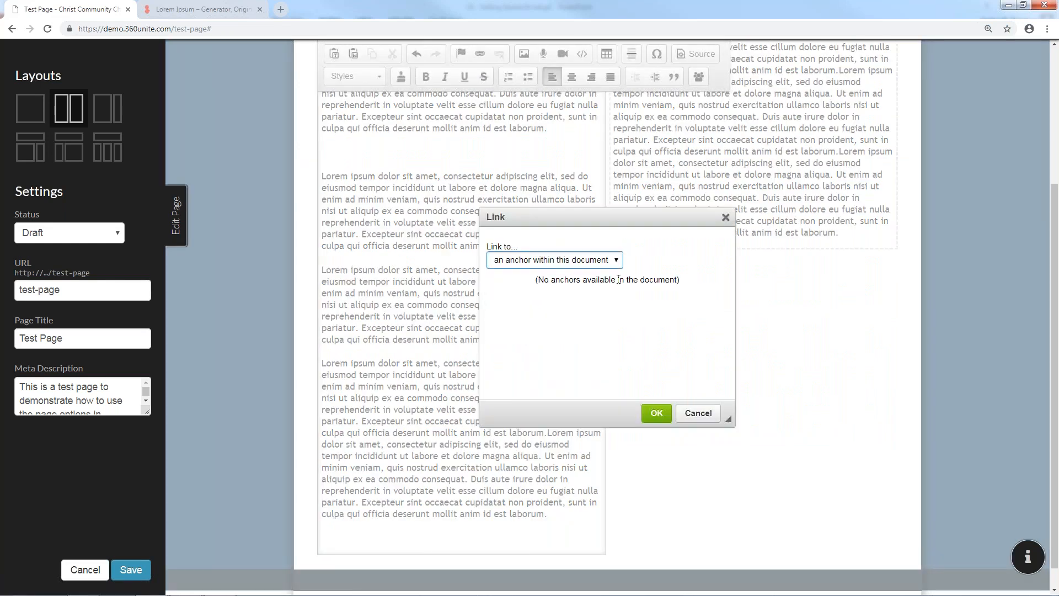
click(698, 414)
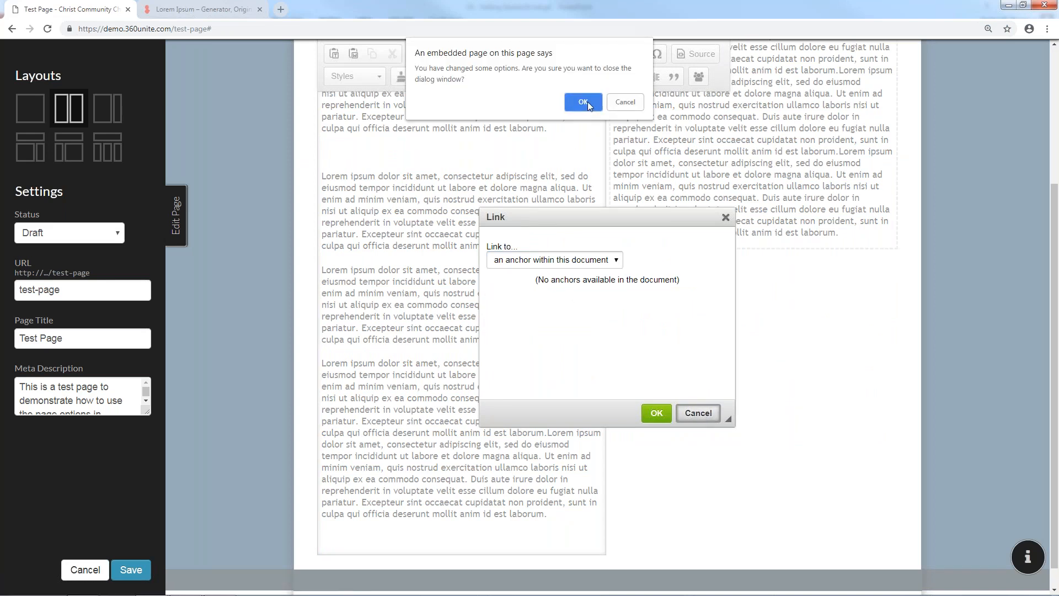
click(587, 102)
Confirm the Top of Page anchor under the title and save the page
double_click(328, 230)
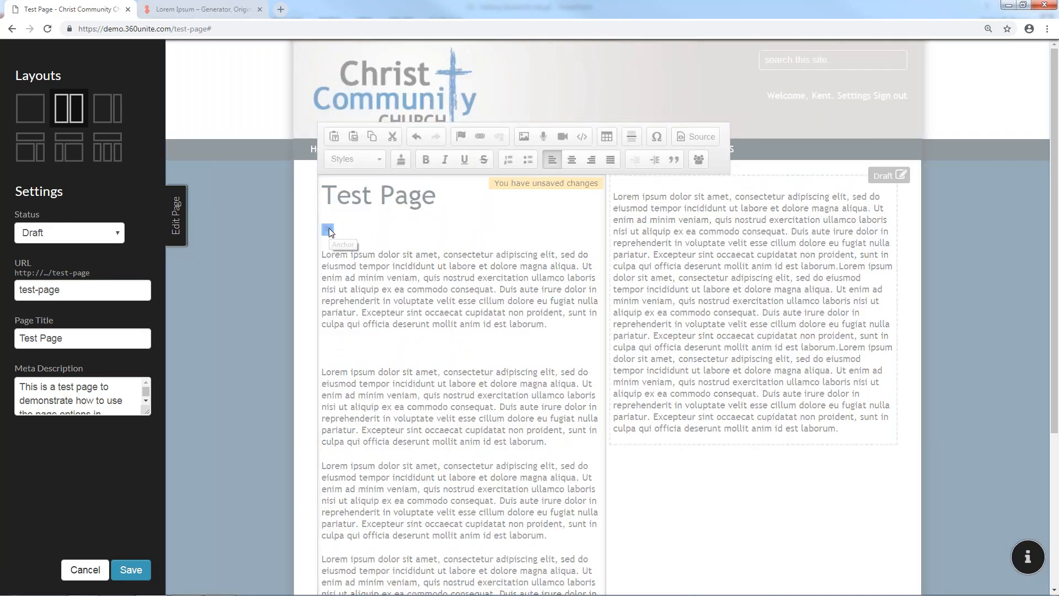
click(638, 350)
click(131, 569)
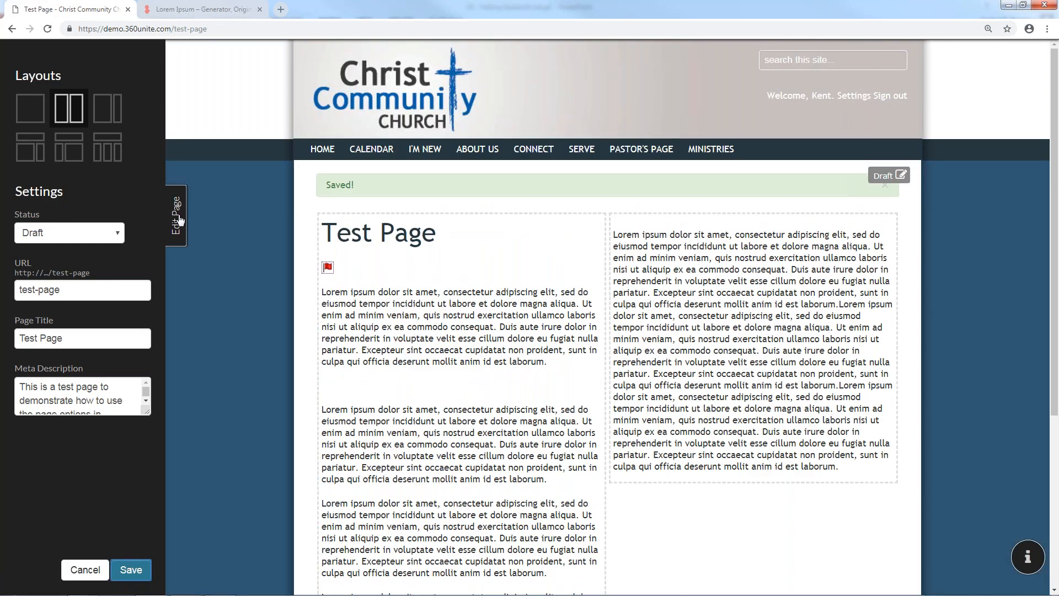
click(179, 220)
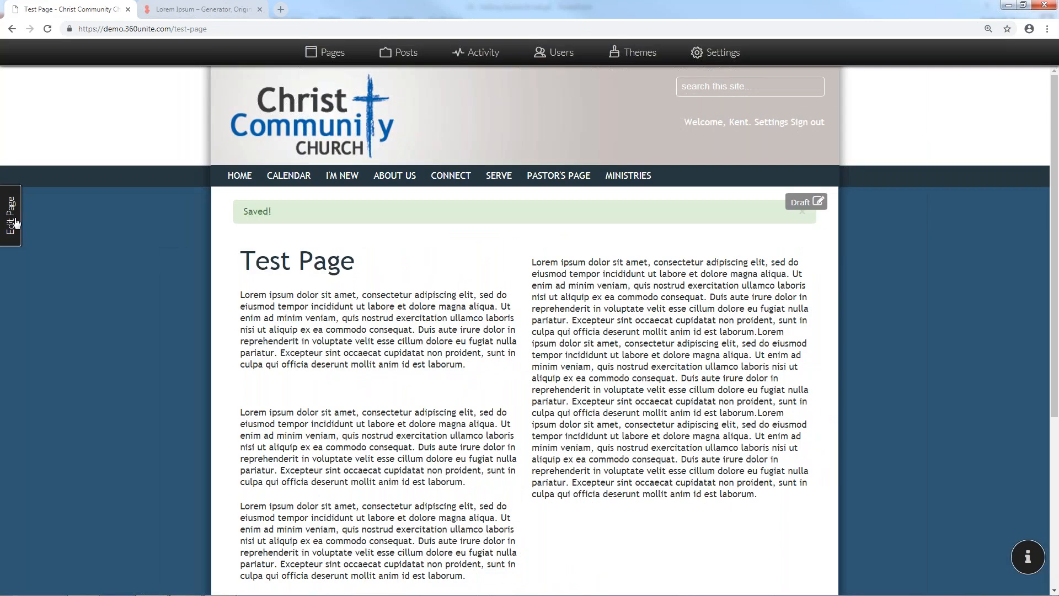
click(15, 223)
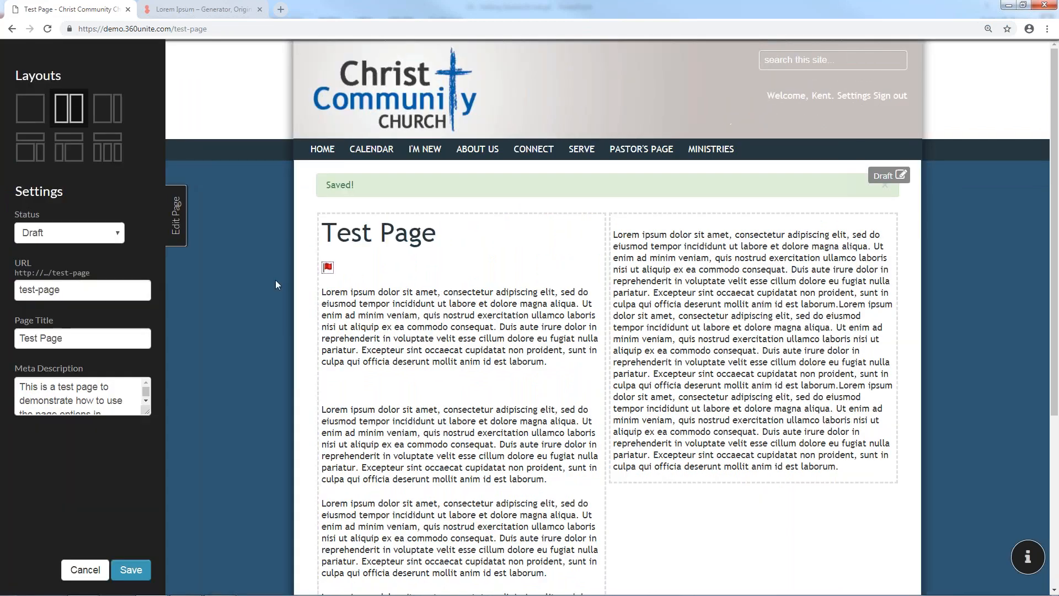
scroll(386, 386, down, 5)
Type 'Top of Page' on the empty bottom line and select it
click(589, 521)
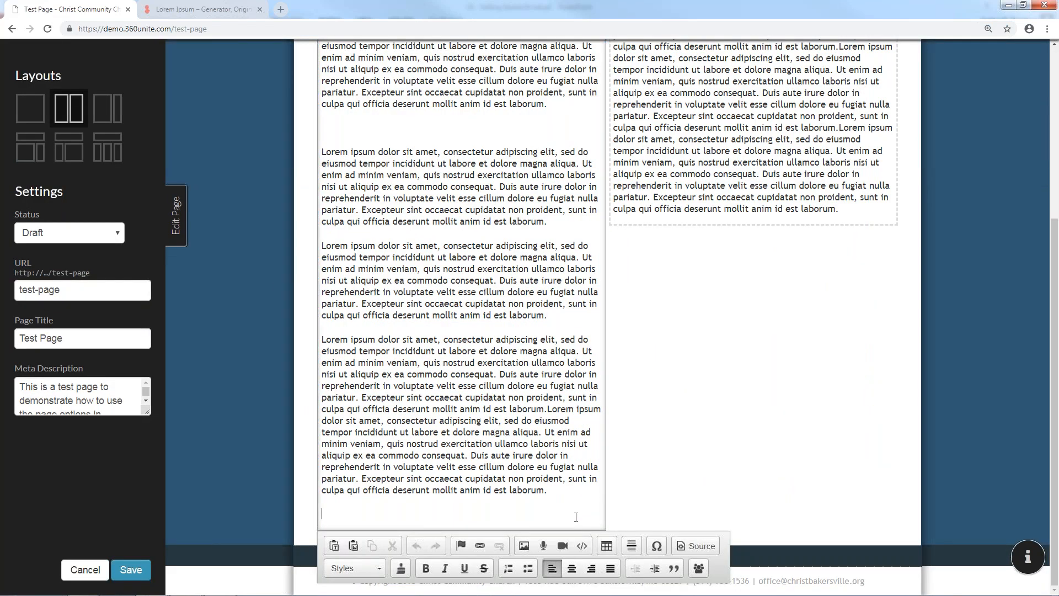
text(Top of Page)
drag(373, 513, 322, 513)
Try linking the selection to an in-page anchor, cancelling since no anchors are listed
click(480, 546)
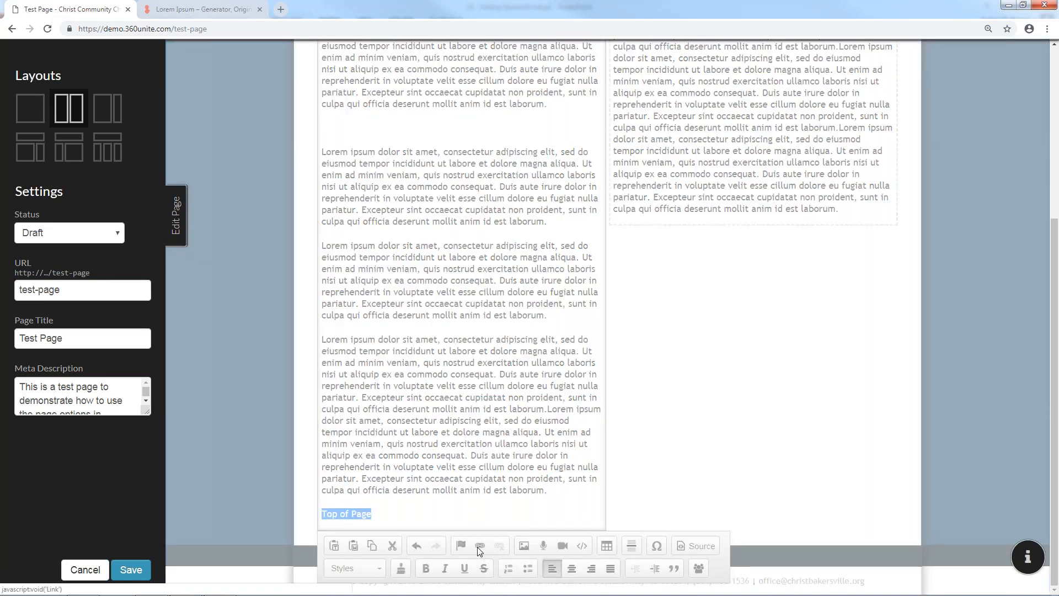
click(550, 261)
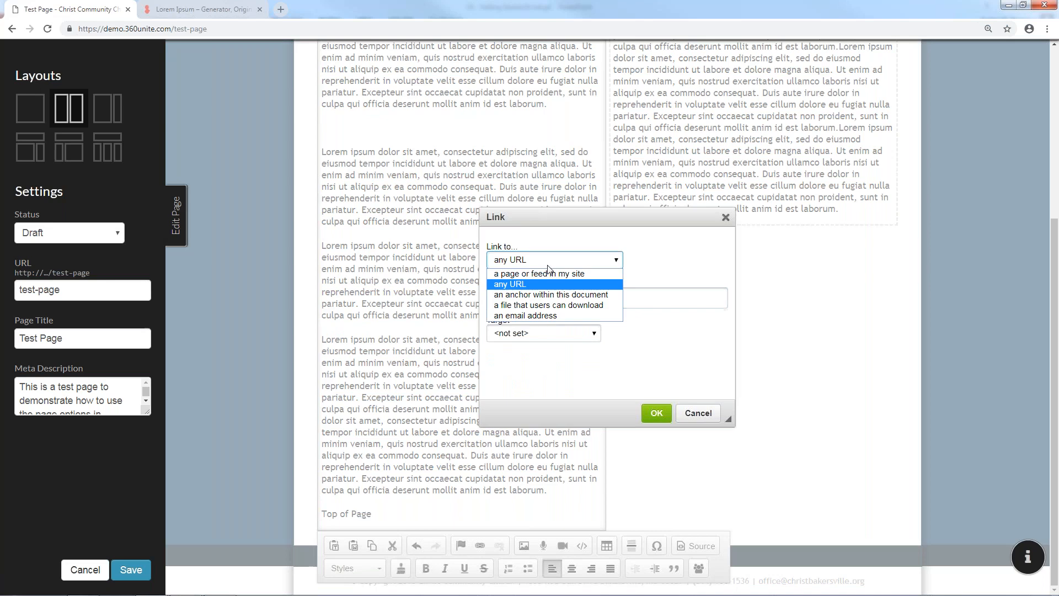
click(551, 295)
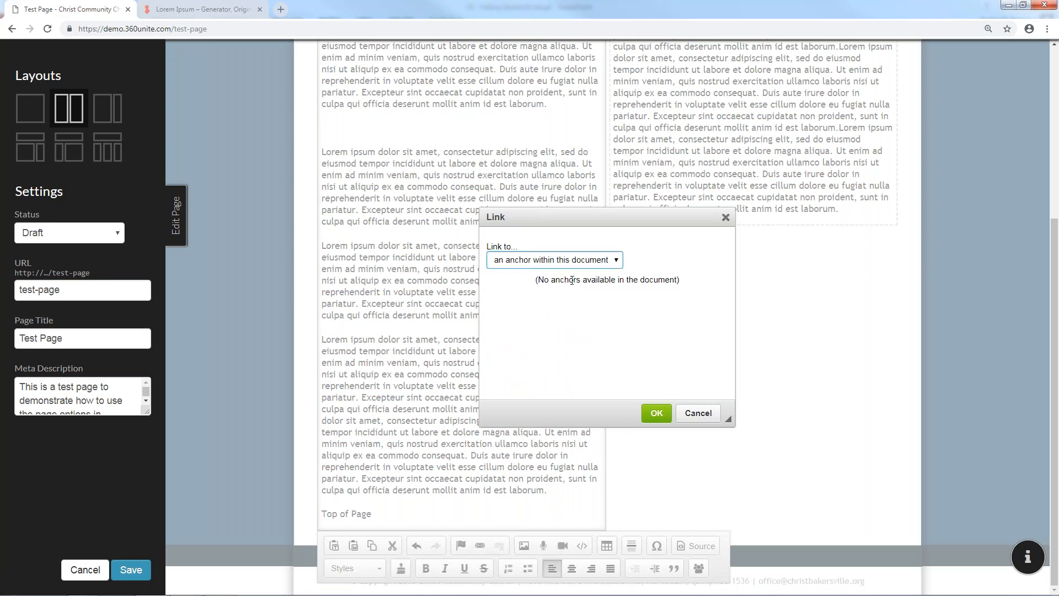
triple_click(572, 280)
click(684, 283)
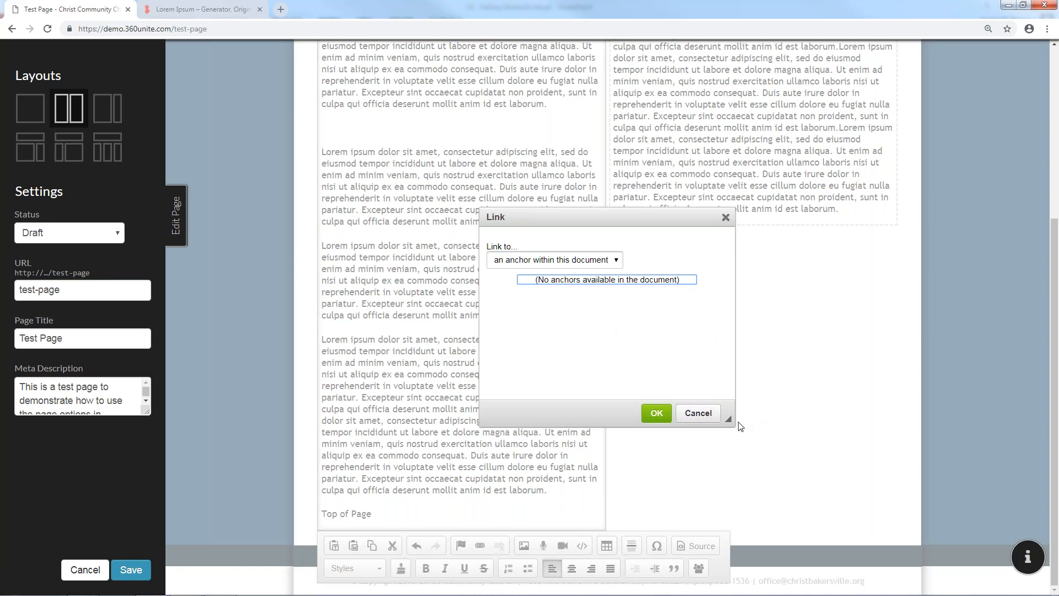
click(698, 414)
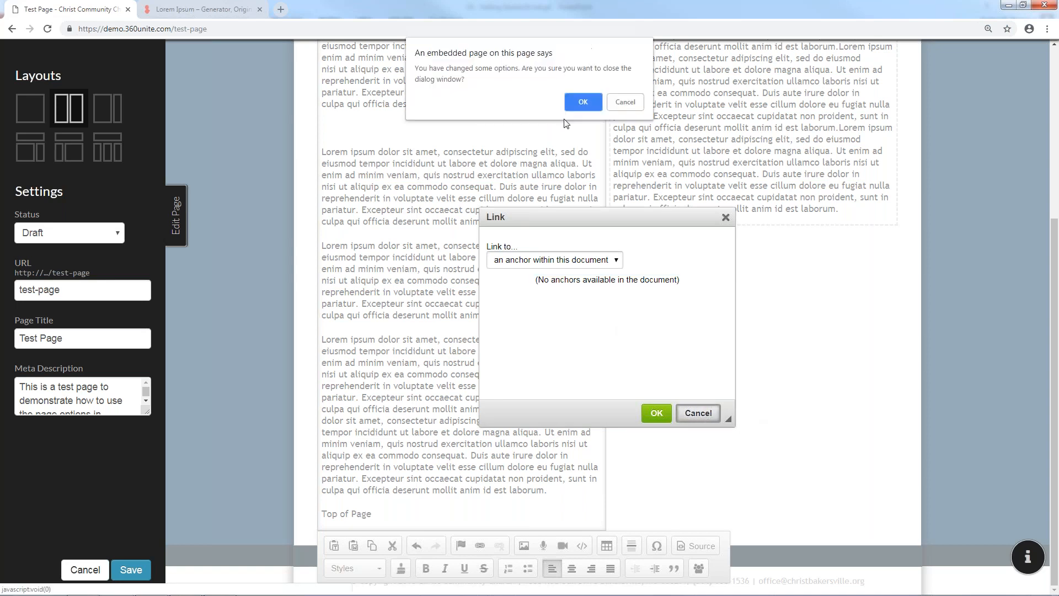
click(582, 101)
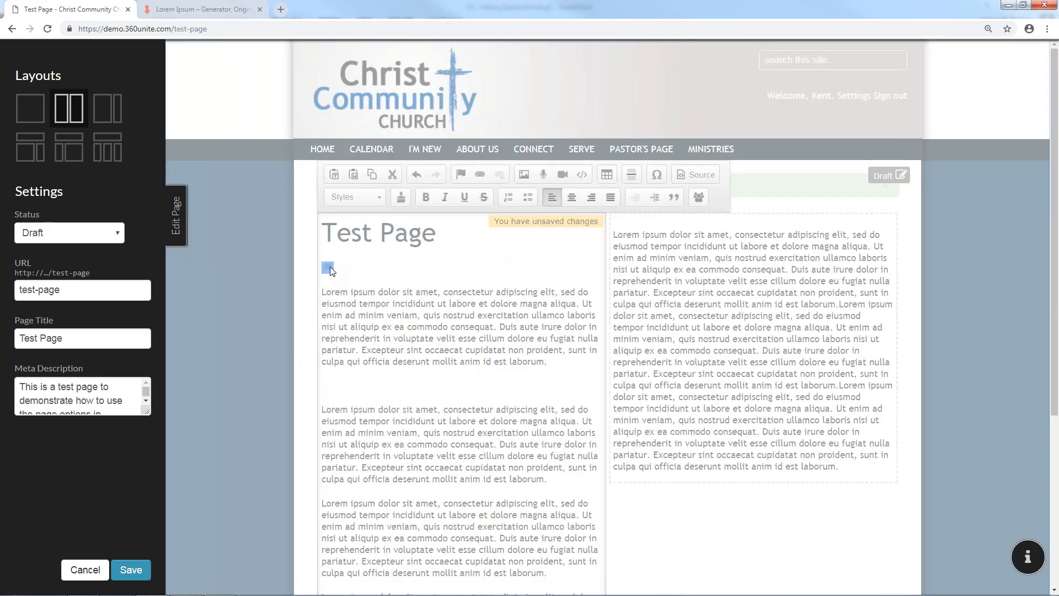
Reconfirm the Top of Page anchor's name and select the bottom Top of Page line
double_click(329, 268)
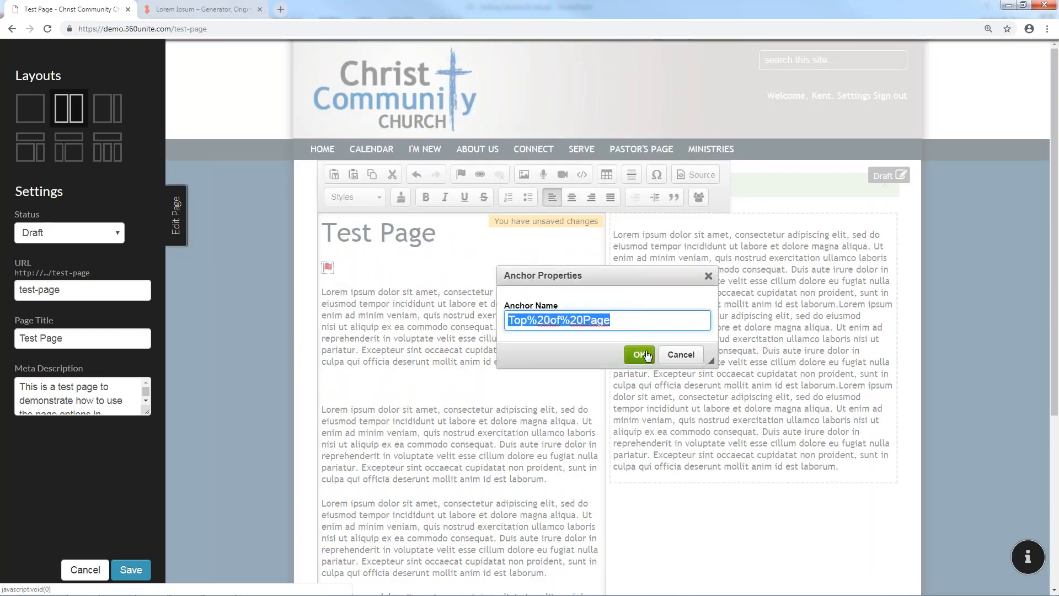
click(648, 357)
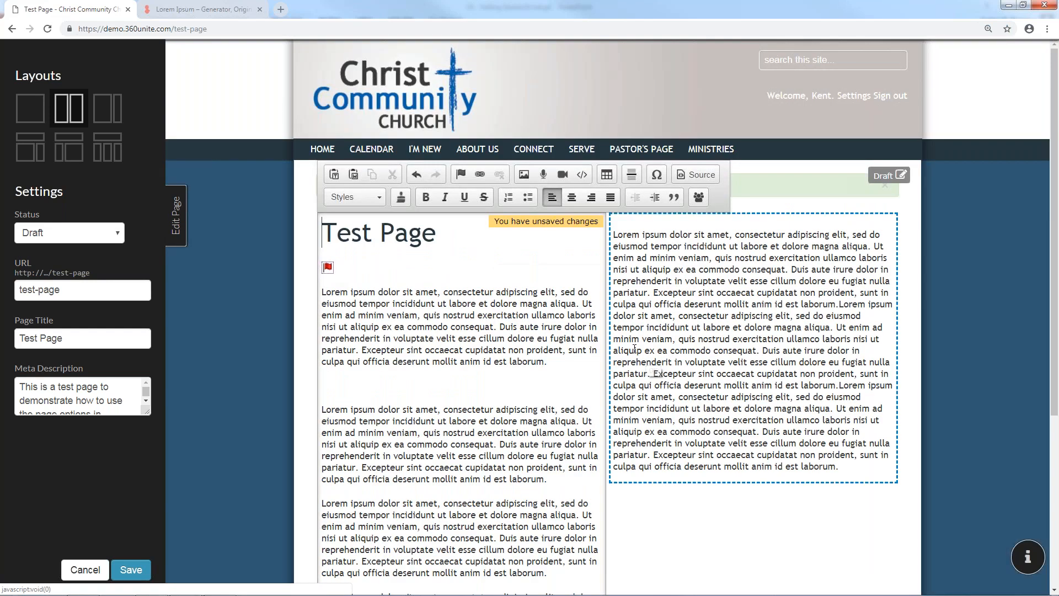
scroll(538, 341, down, 1)
scroll(538, 341, down, 4)
drag(371, 513, 322, 513)
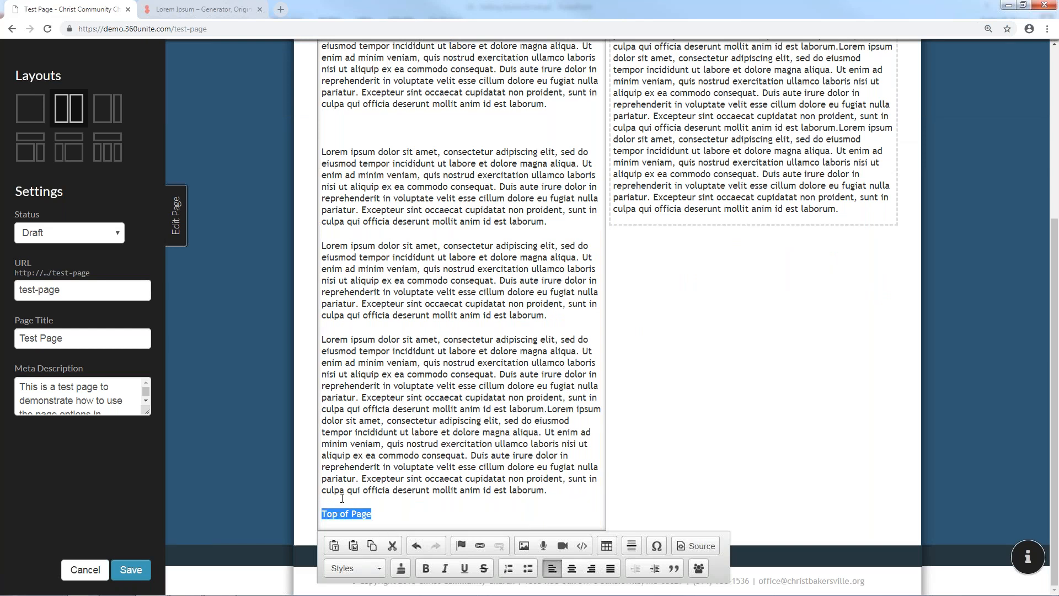
Delete the Top of Page text from the bottom of the left column
scroll(342, 498, up, 1)
scroll(346, 498, up, 5)
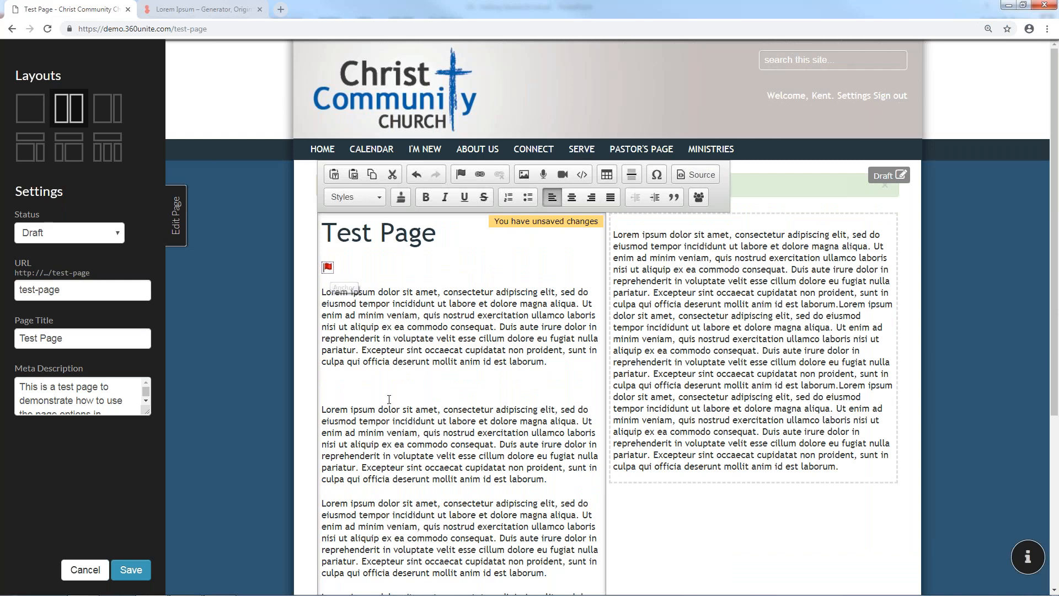
scroll(366, 520, down, 5)
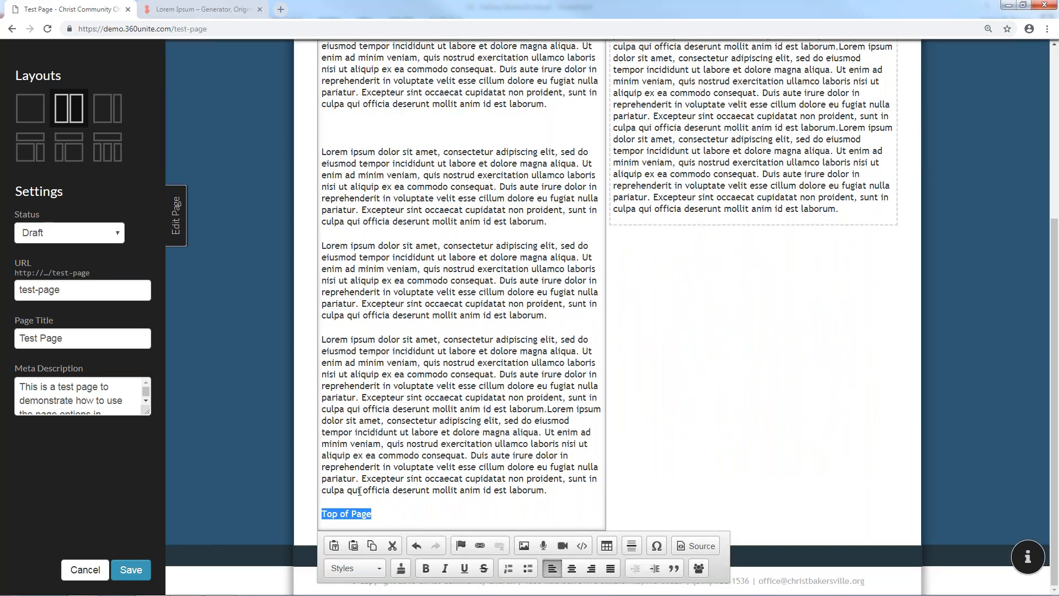
scroll(396, 495, up, 5)
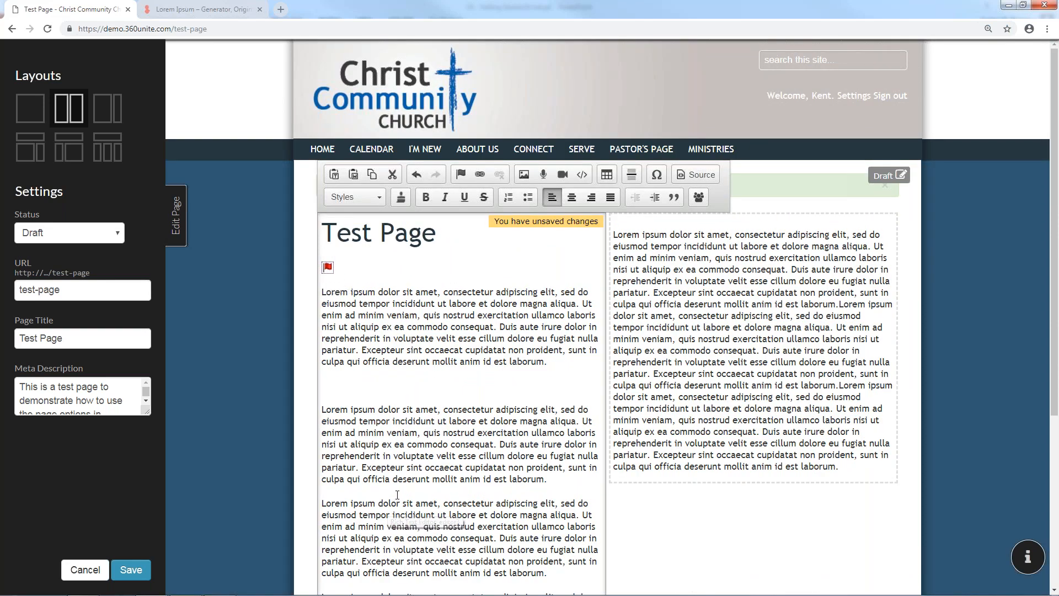
scroll(397, 495, down, 2)
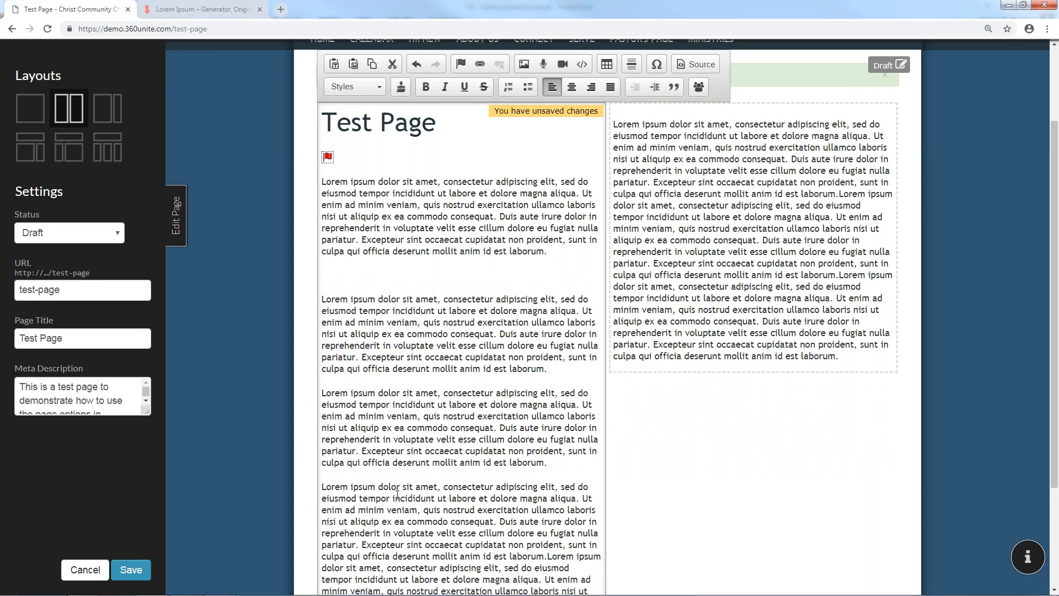
scroll(451, 319, down, 3)
click(385, 513)
key(BackSpace)
key(BackSpace)
key(BackSpace)
key(BackSpace)
key(BackSpace)
key(BackSpace)
key(BackSpace)
key(BackSpace)
key(BackSpace)
key(BackSpace)
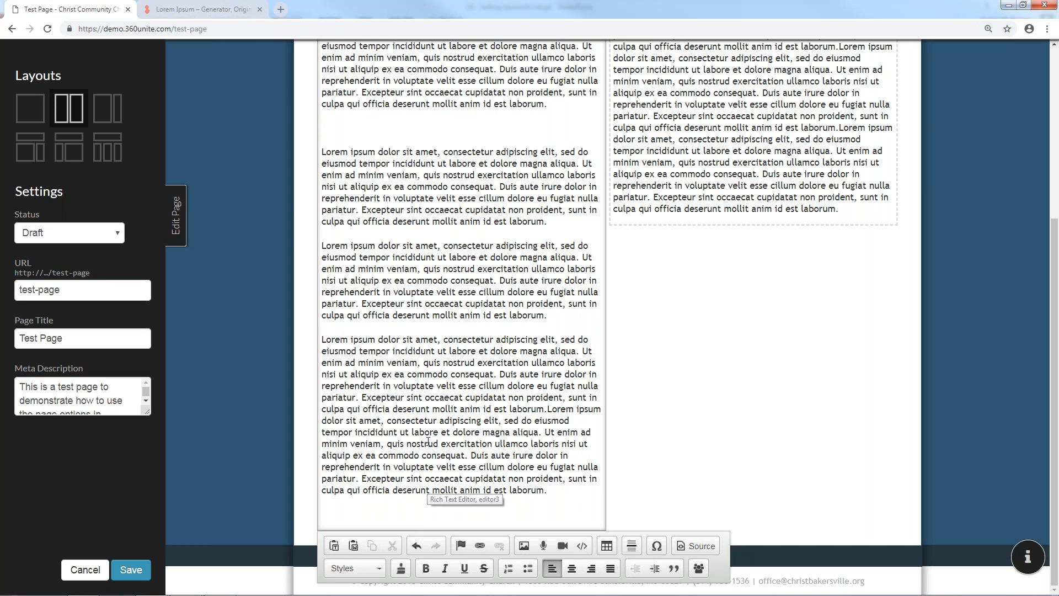
Select the word 'laborum' in the first paragraph
scroll(428, 441, up, 4)
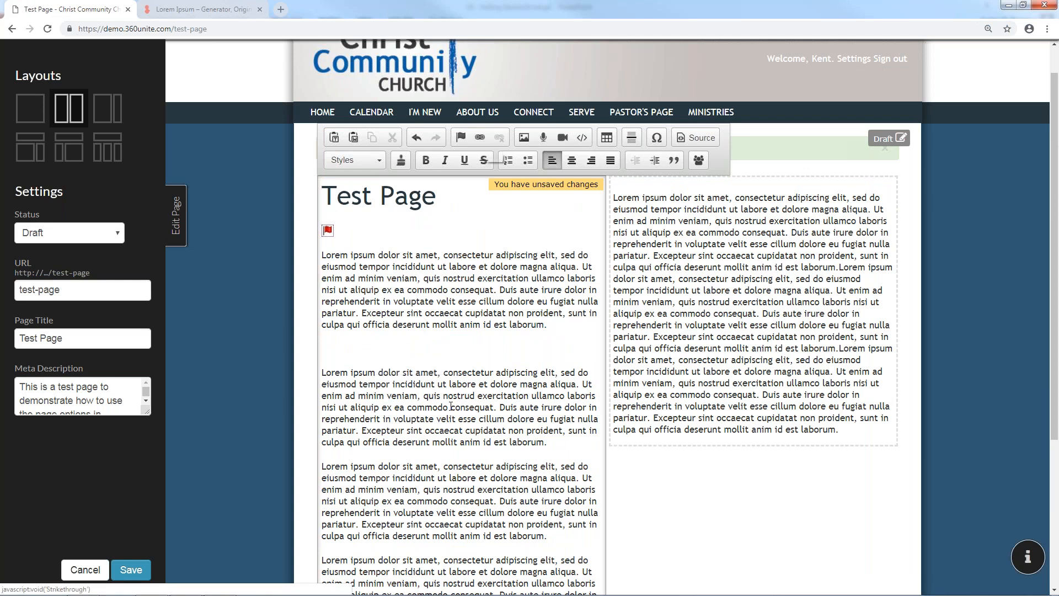
scroll(341, 516, down, 4)
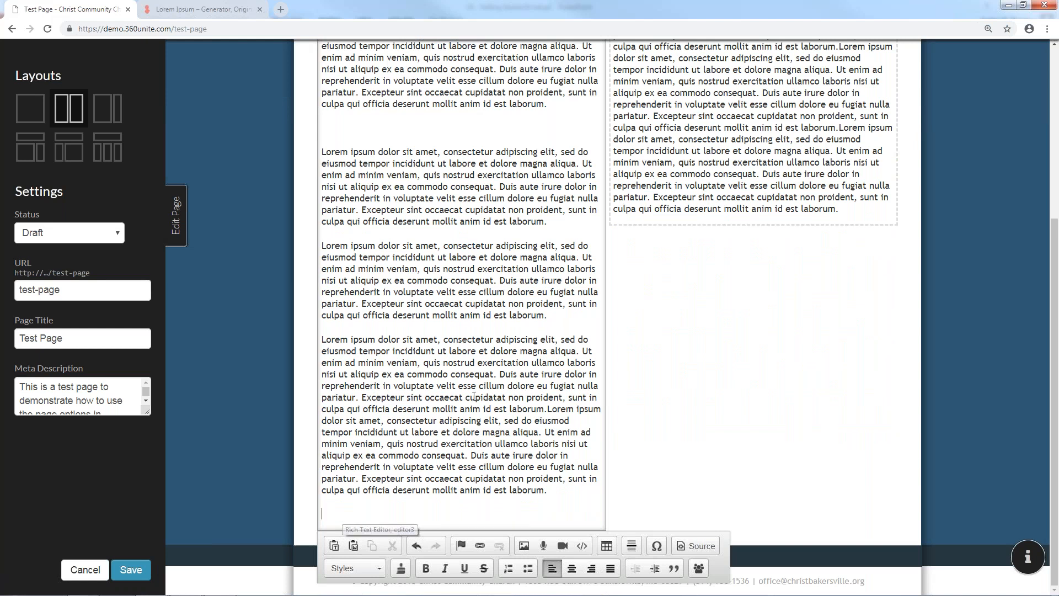
scroll(473, 396, up, 5)
drag(545, 361, 509, 364)
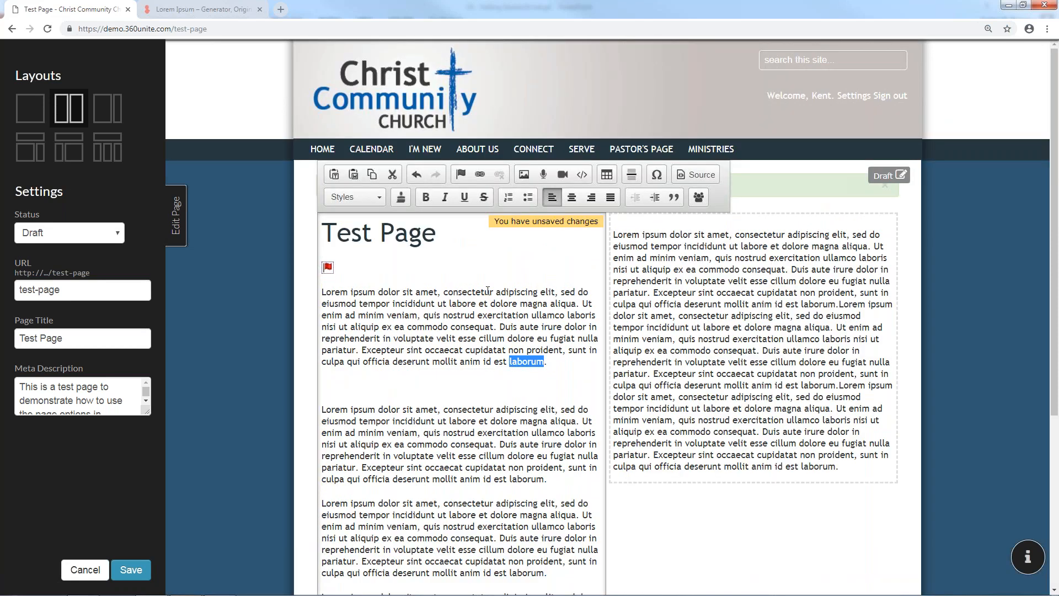
Open the link settings for 'laborum', try a site-page link, then switch back to a URL link
click(477, 178)
click(590, 266)
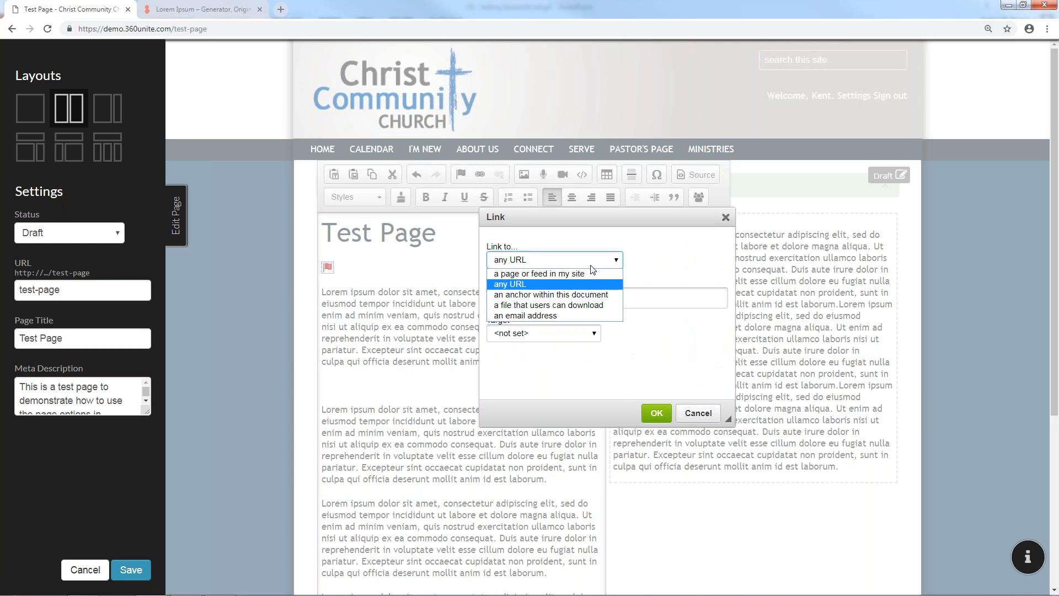
click(576, 274)
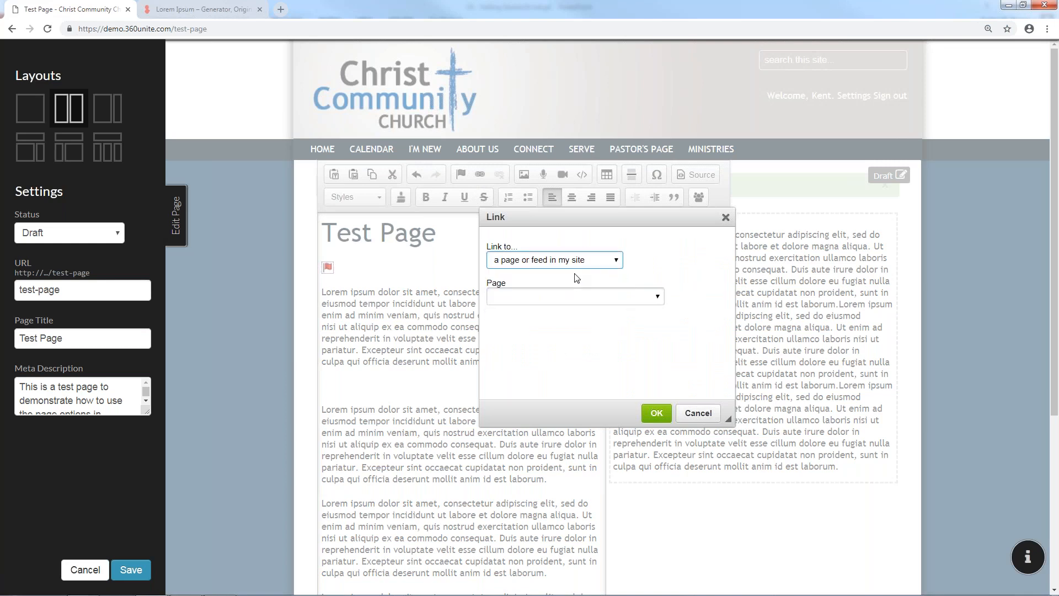
click(588, 297)
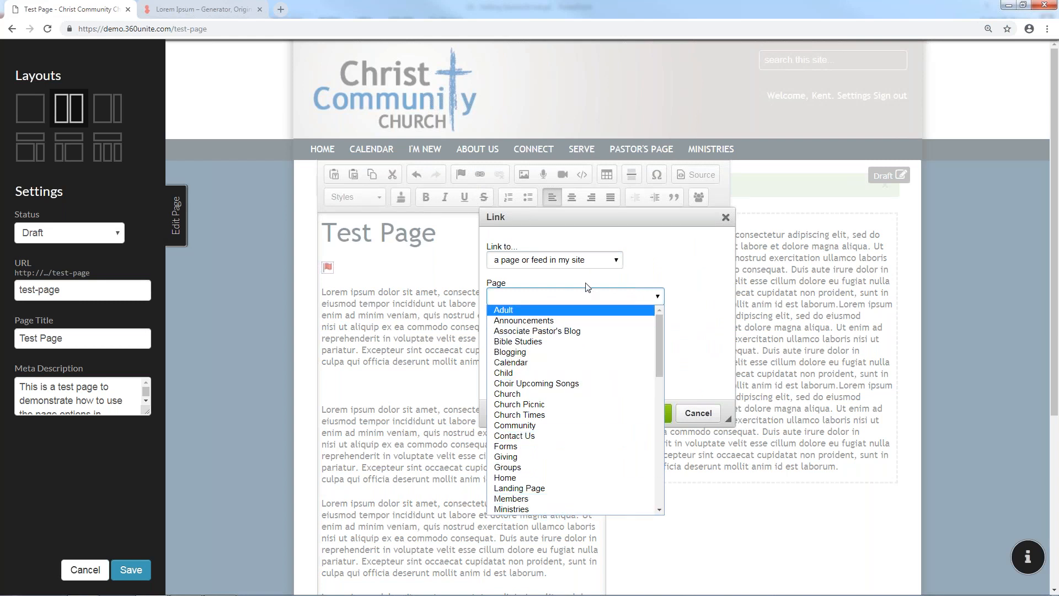
click(585, 267)
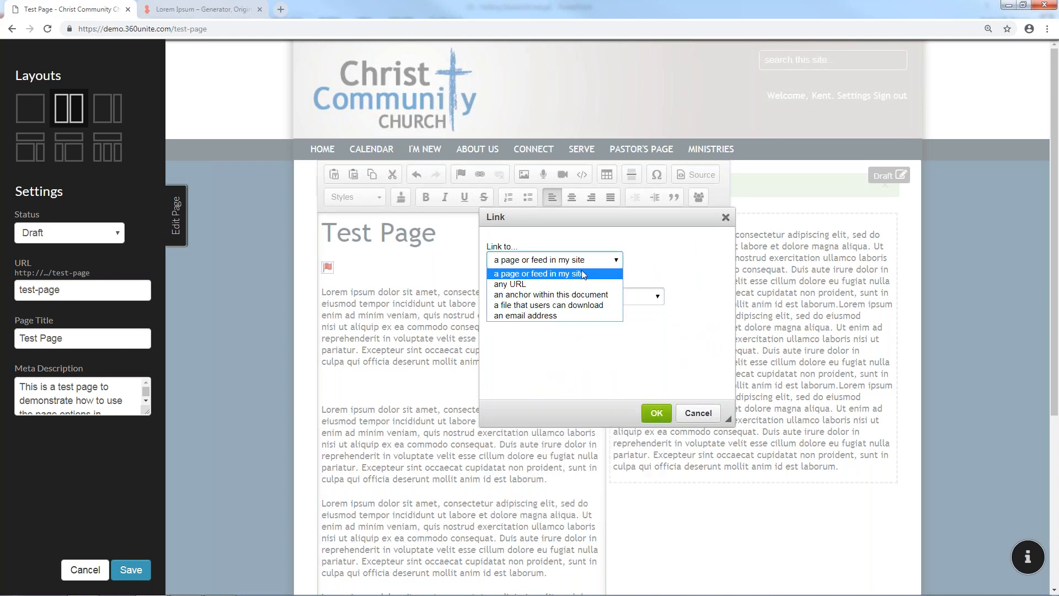
click(571, 286)
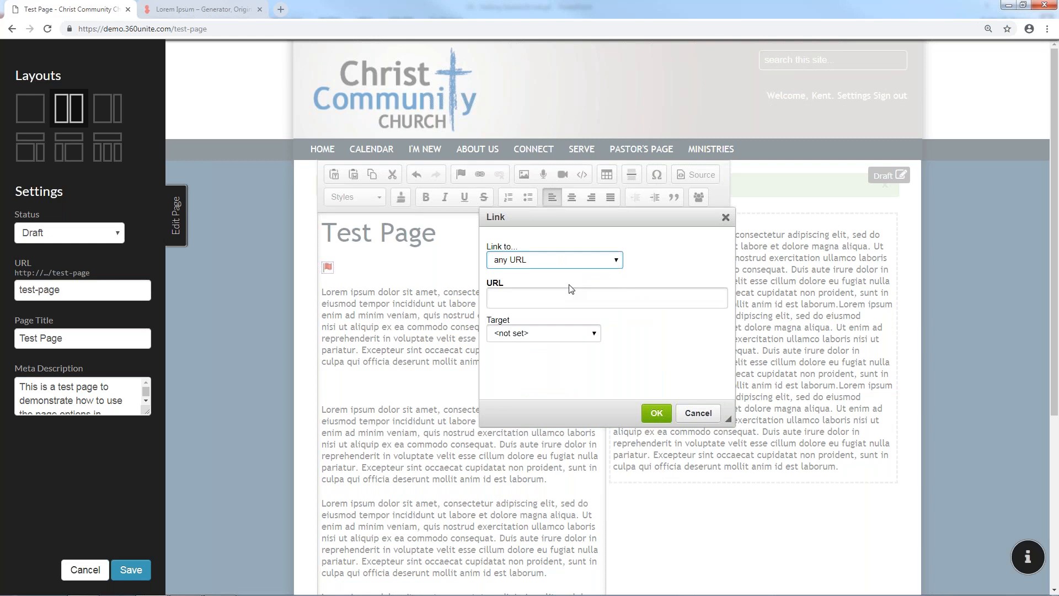
click(569, 298)
text(w)
key(BackSpace)
text(wwww)
key(BackSpace)
text(.google.com)
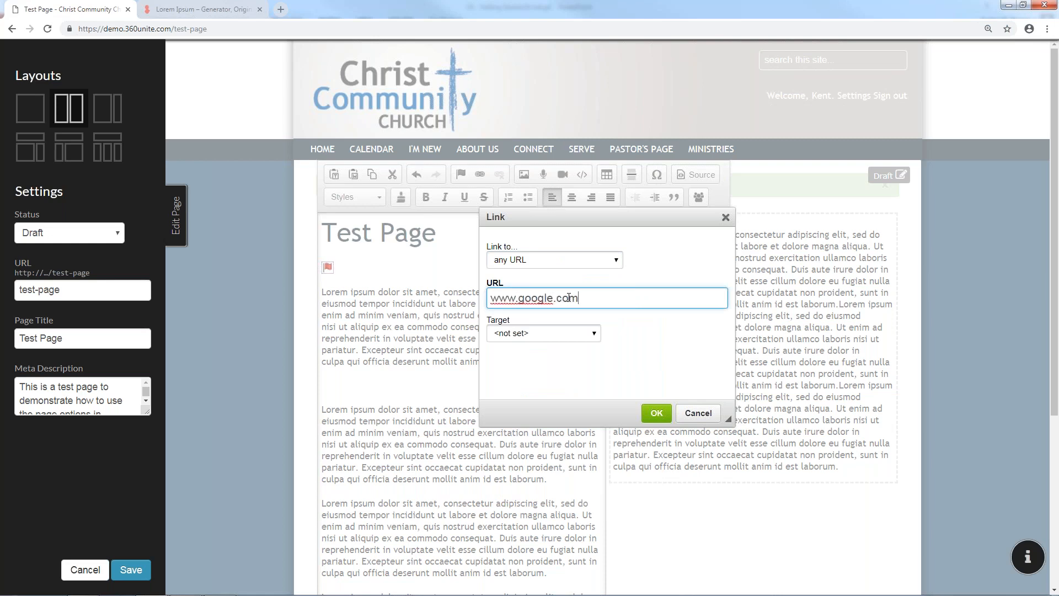
click(555, 333)
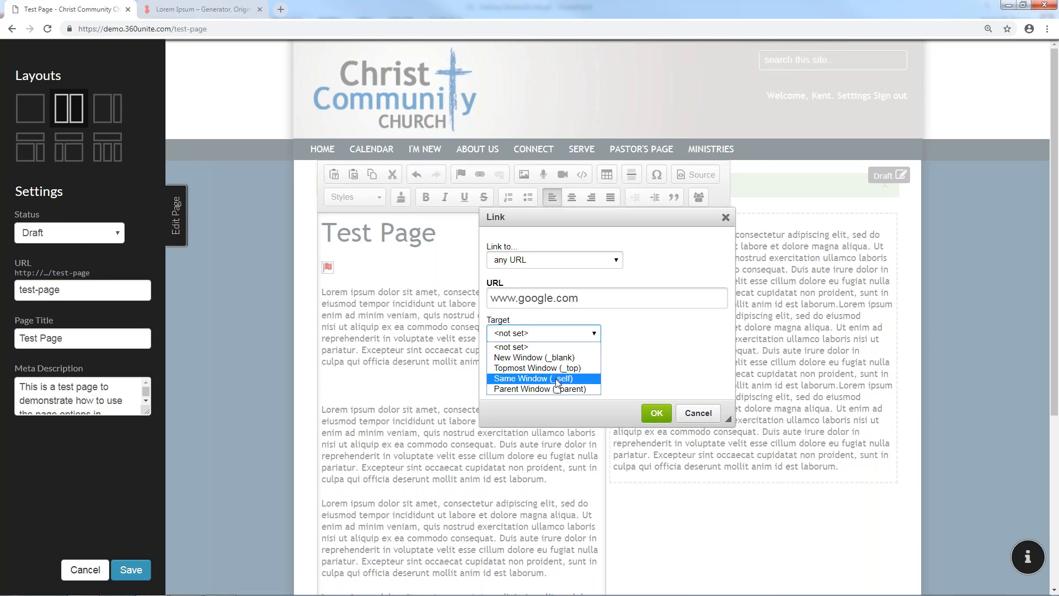
click(602, 264)
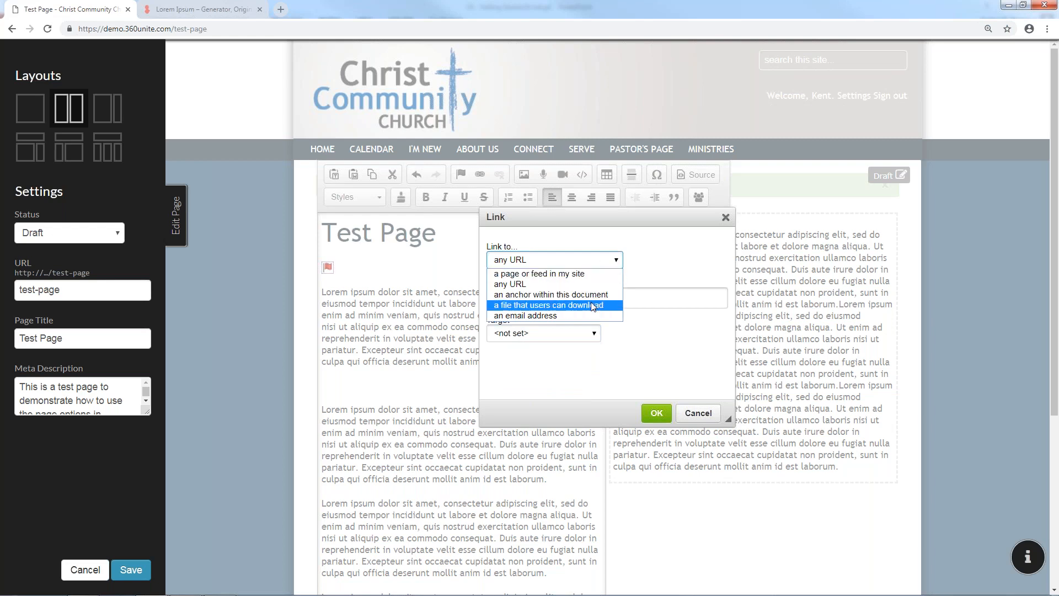
Make 'laborum' a downloadable-file link by uploading 3-RedeemerLutheranChurchBulletin PDF from Desktop > Assets
click(593, 306)
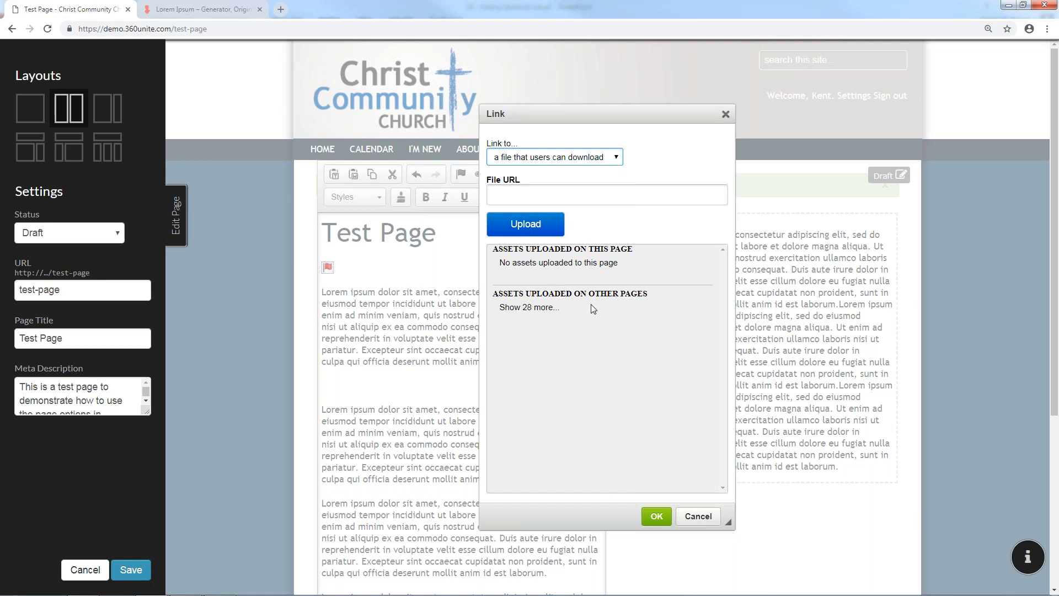
click(539, 237)
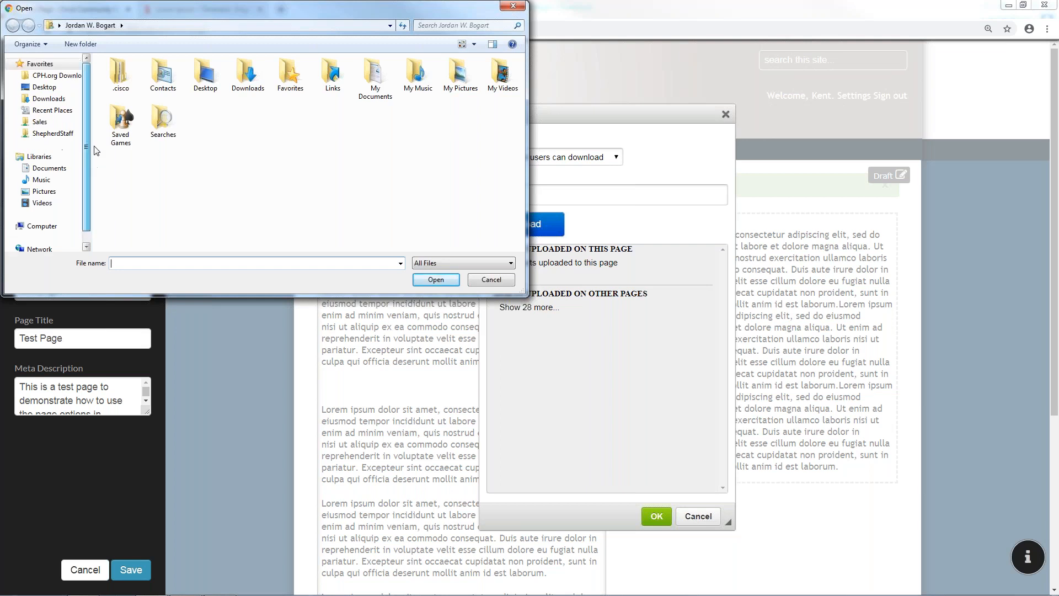
click(44, 88)
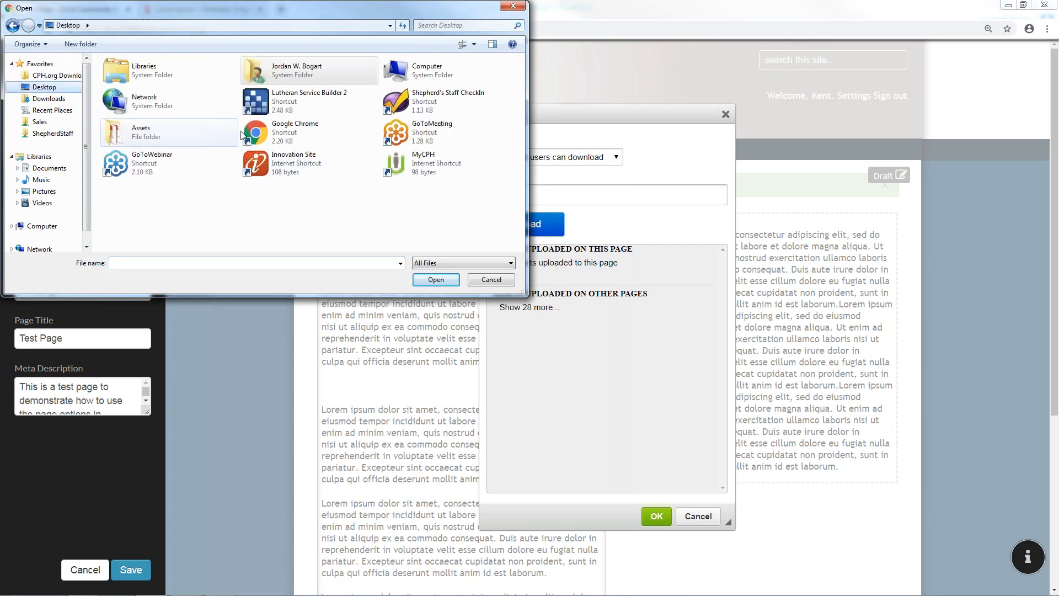
double_click(179, 136)
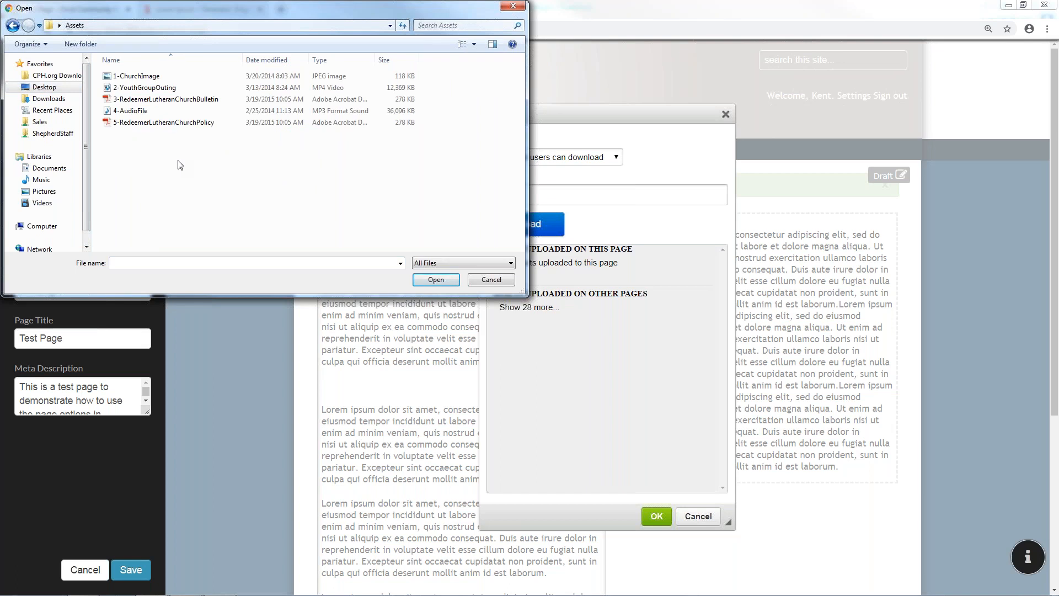
click(194, 105)
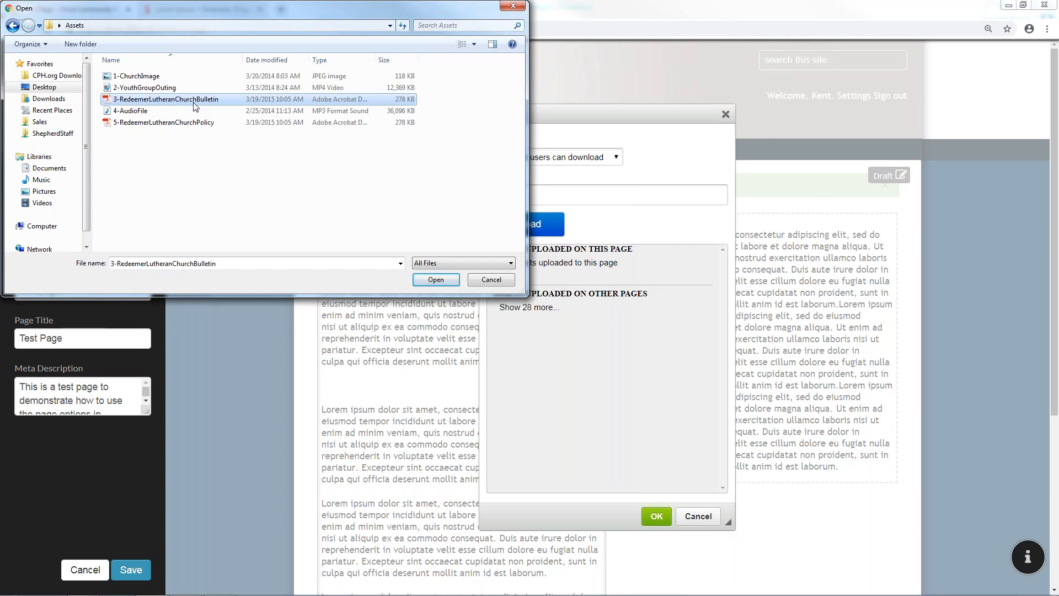
double_click(195, 104)
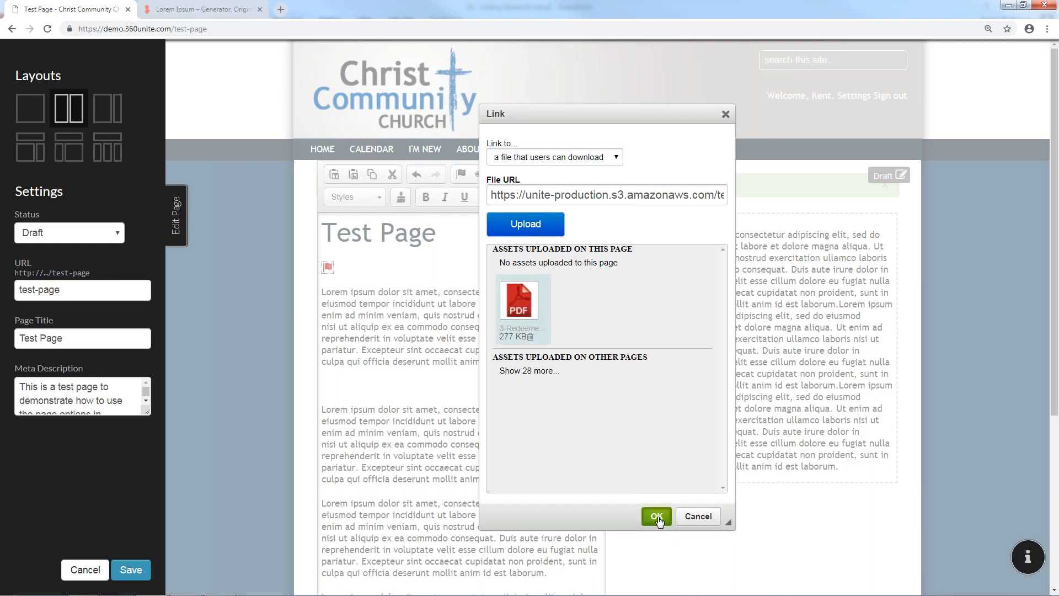
Confirm the file link, save the page, and exit edit mode
click(656, 516)
click(137, 572)
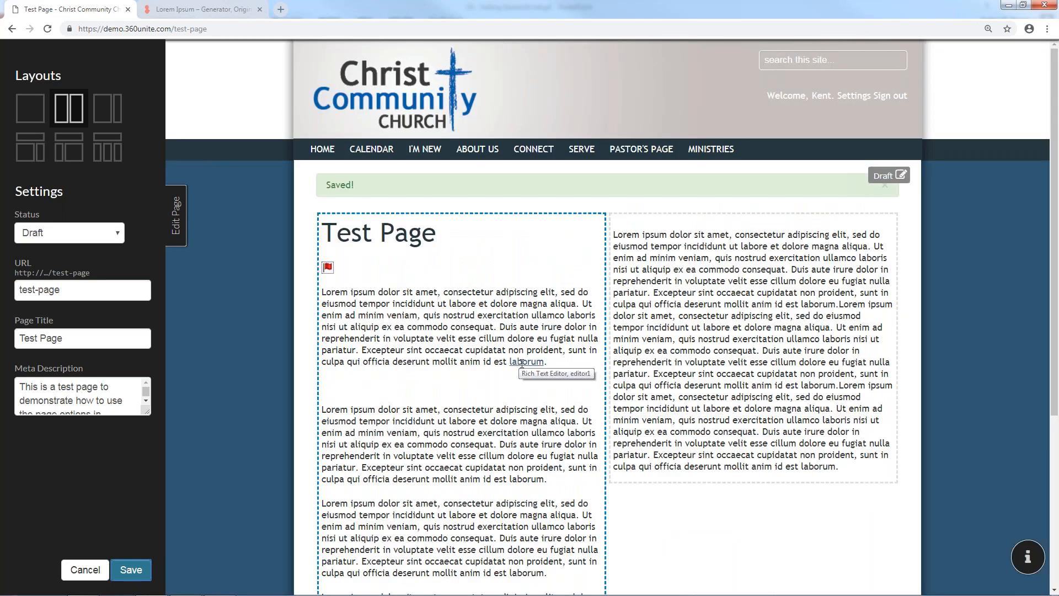
click(98, 570)
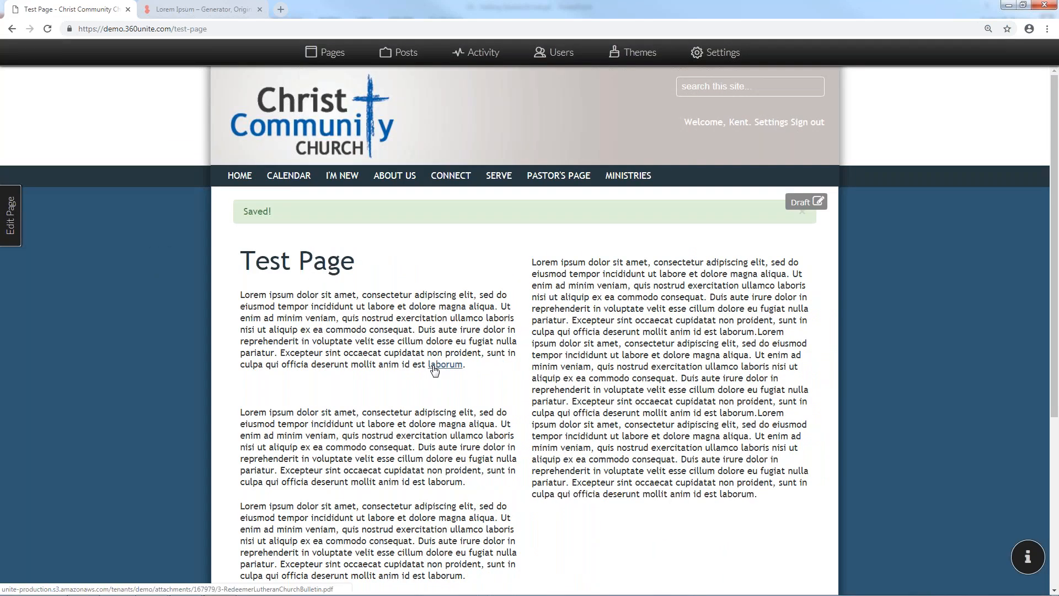
click(433, 365)
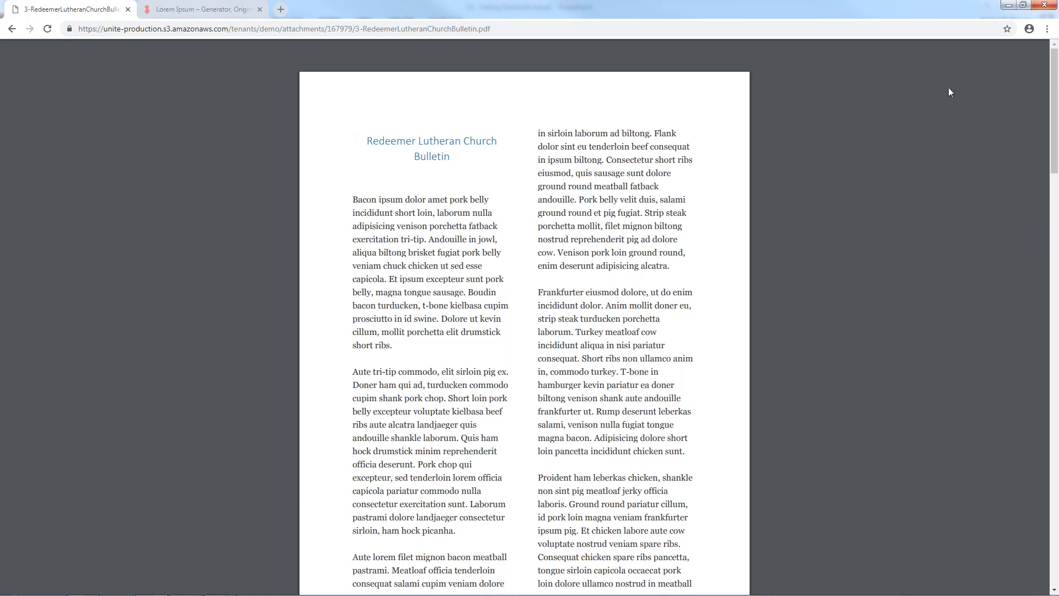
mouse_move(970, 78)
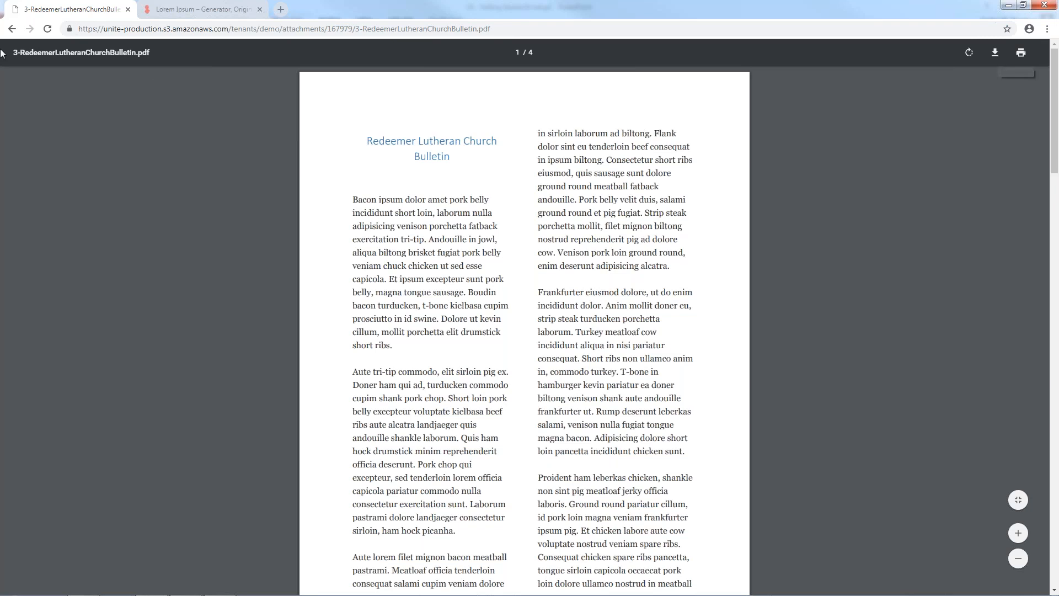
click(10, 30)
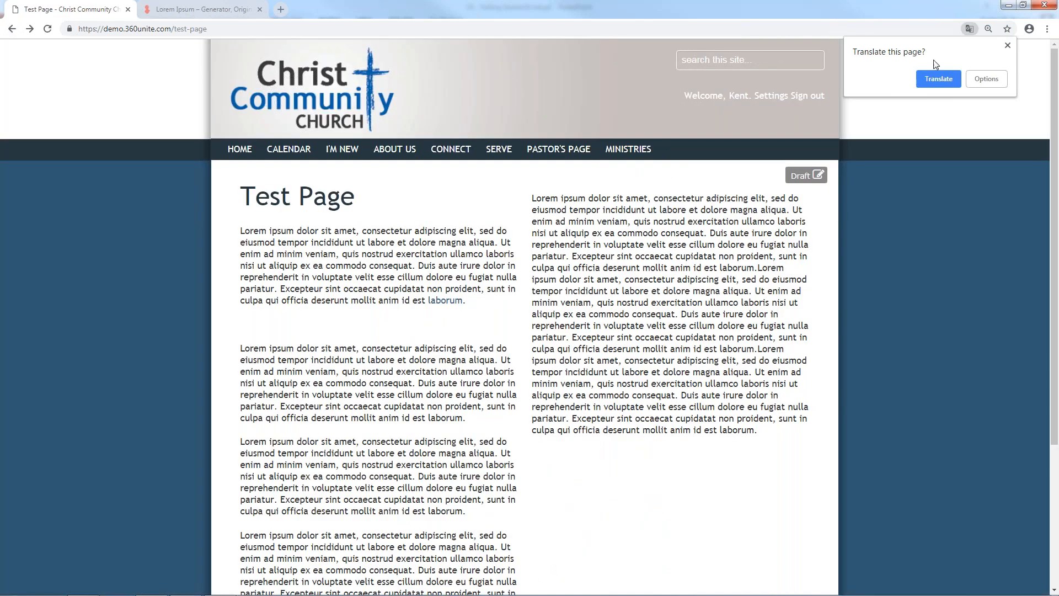
click(1008, 46)
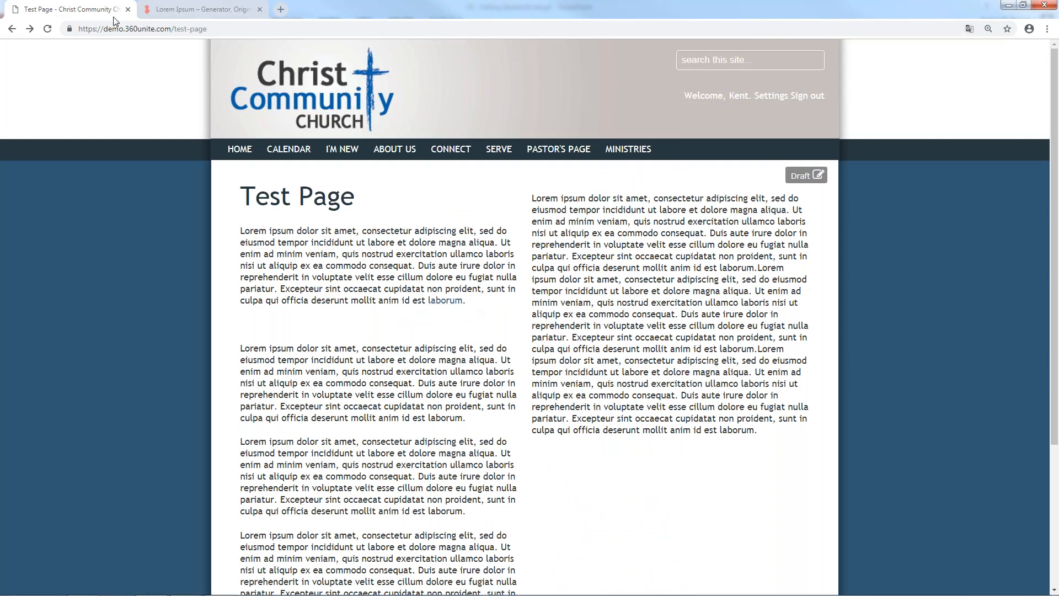
click(47, 30)
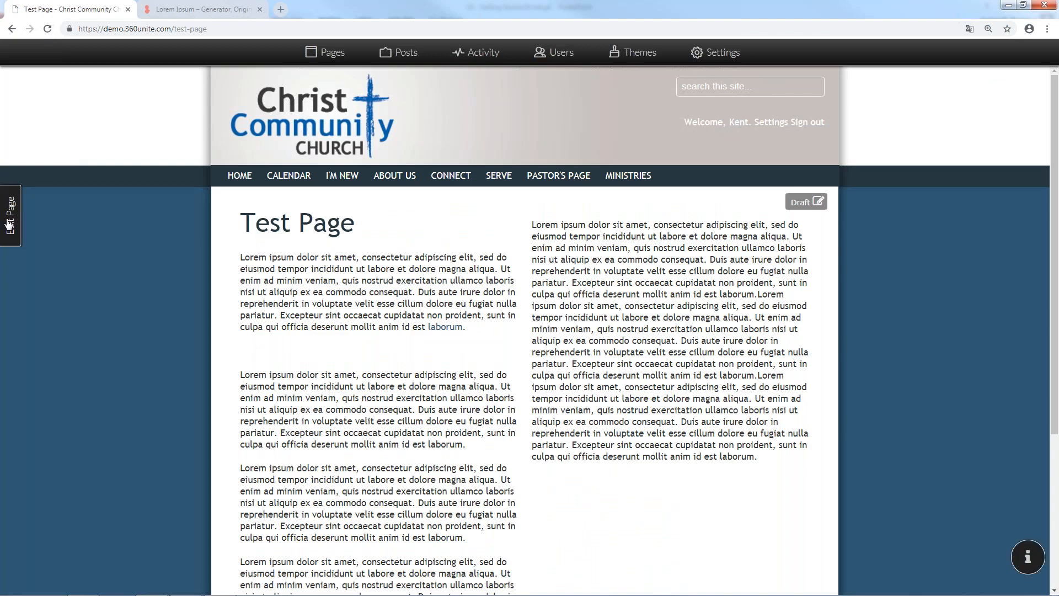
In edit mode, unlink 'laborum' and start a new email-address link on it
click(9, 223)
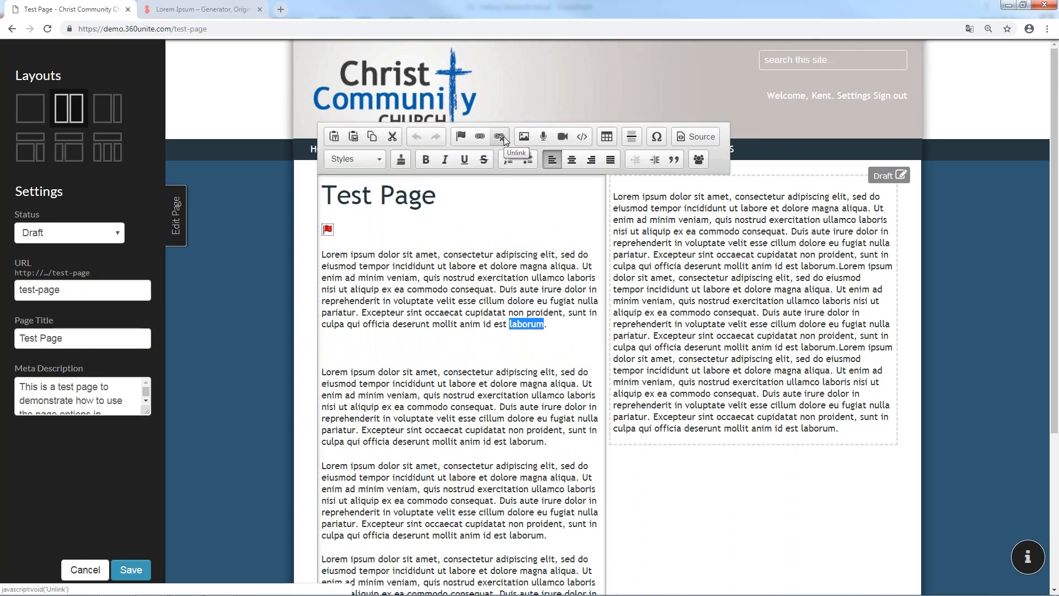
click(504, 136)
click(487, 137)
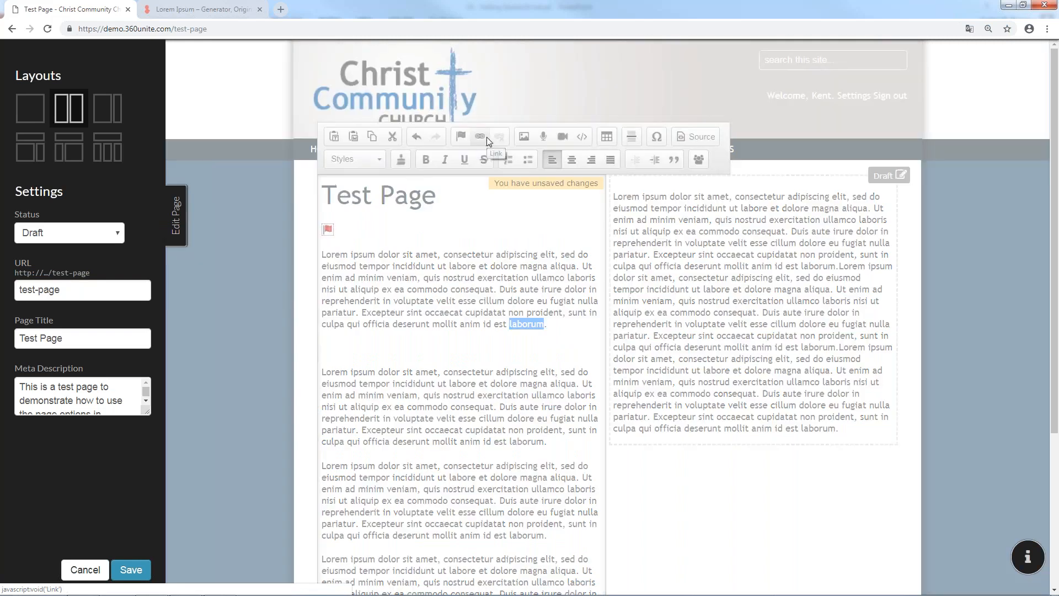
click(533, 263)
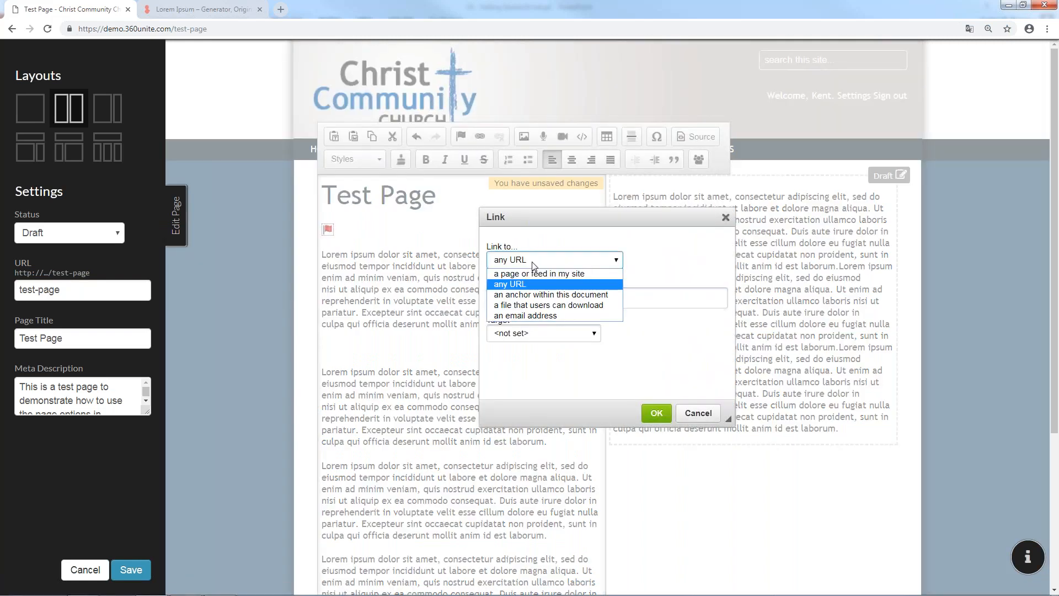
click(523, 315)
Fill in the recipient's e-mail address, subject 'Sunday School' and body 'This is a test message'
click(533, 298)
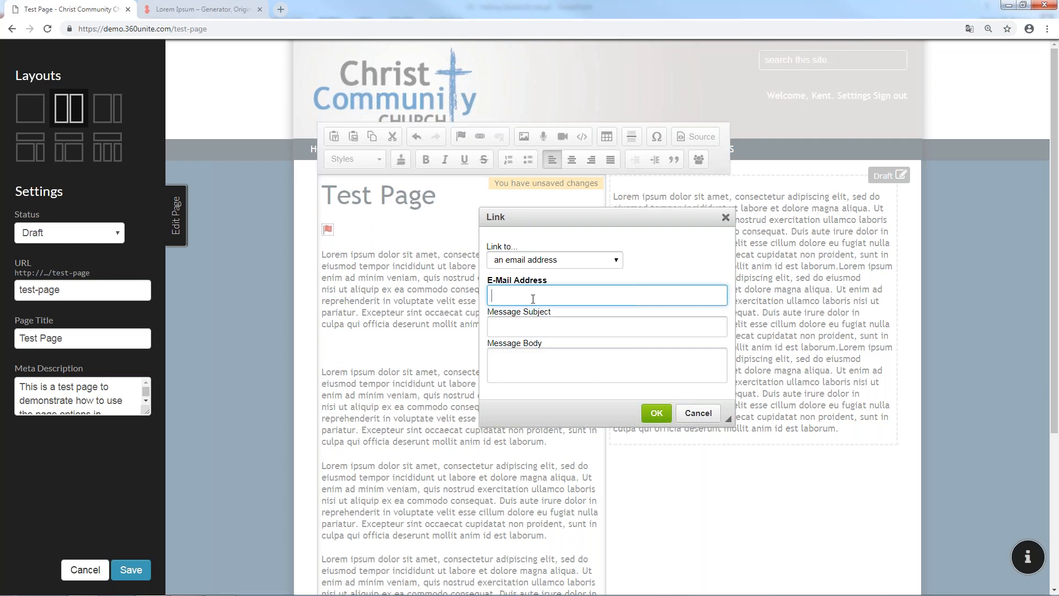
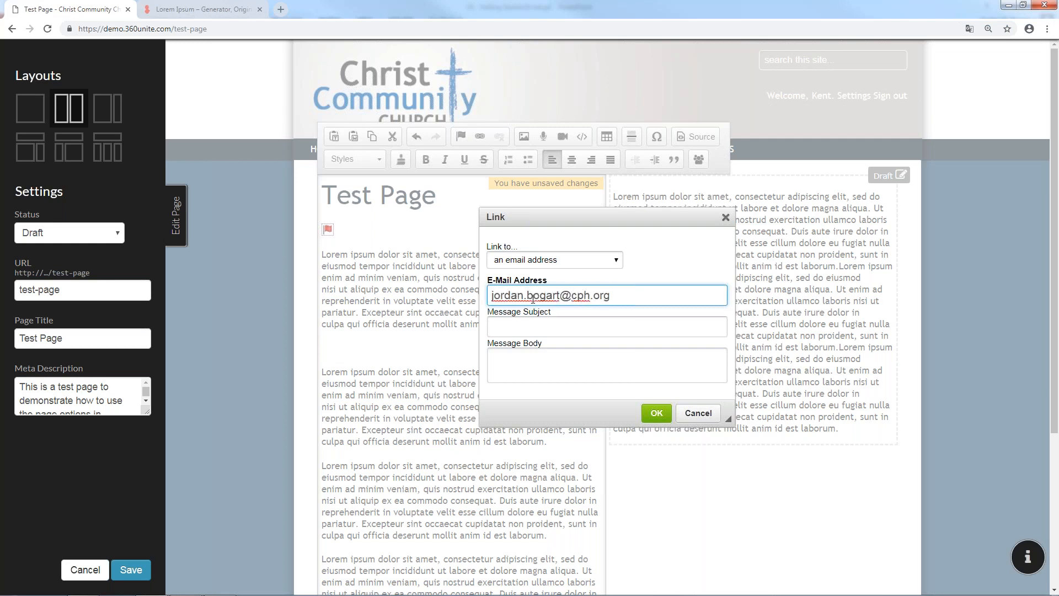
click(537, 325)
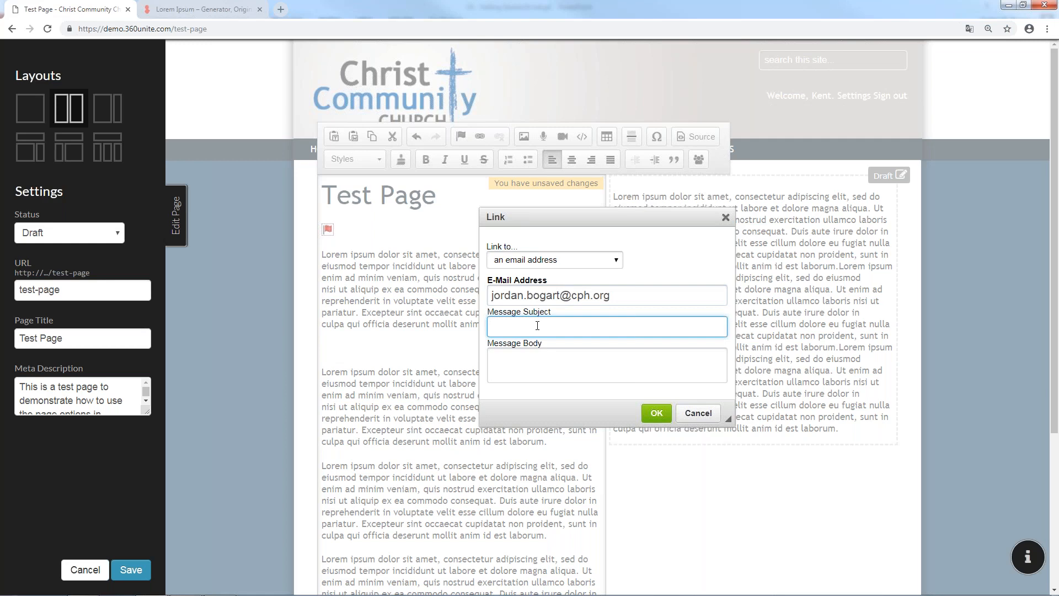
text(Sunday Schh)
key(BackSpace)
text(ool)
click(551, 362)
text(This)
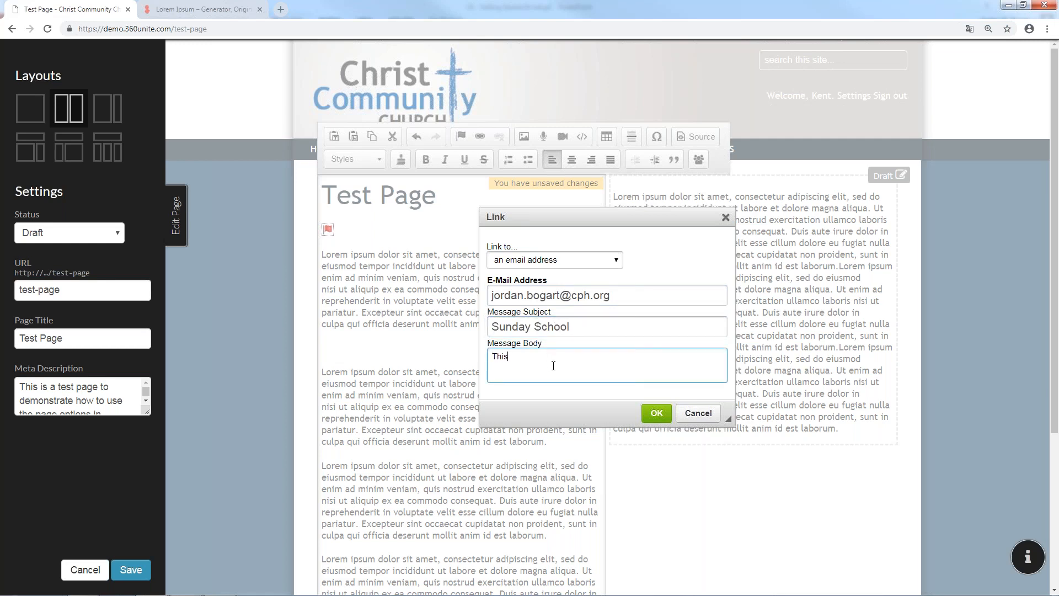
text( is a test messag)
key(BackSpace)
key(BackSpace)
key(BackSpace)
text(message)
Confirm the email link, save the page, and exit edit mode
click(656, 412)
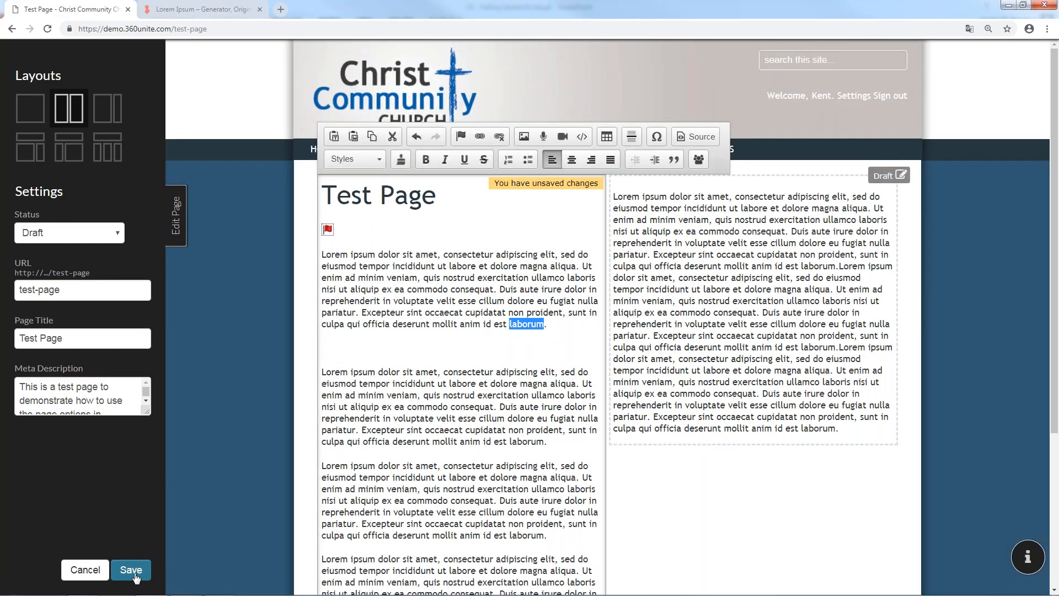
click(132, 573)
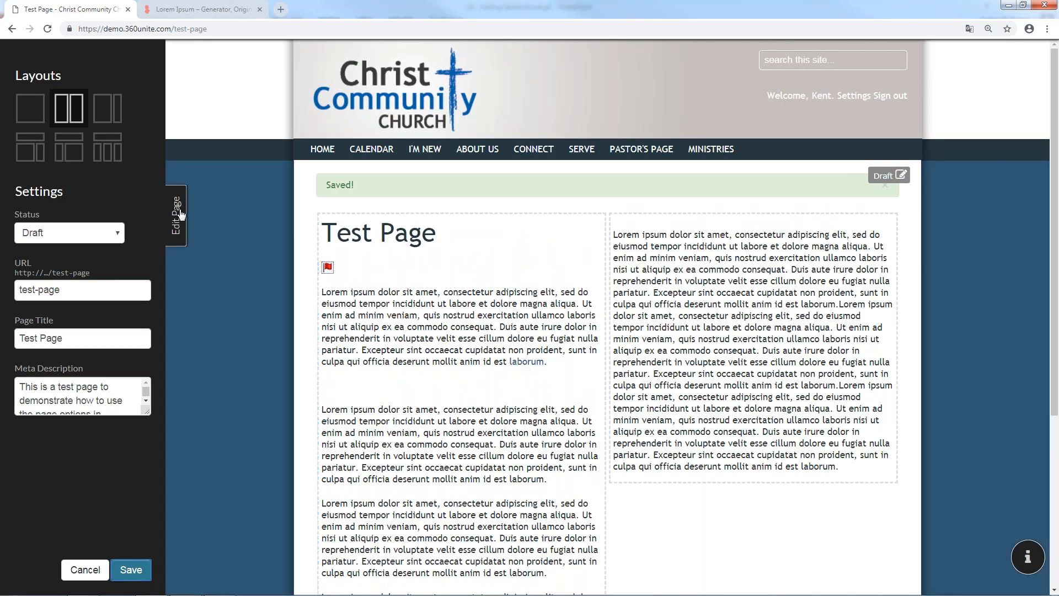
click(177, 215)
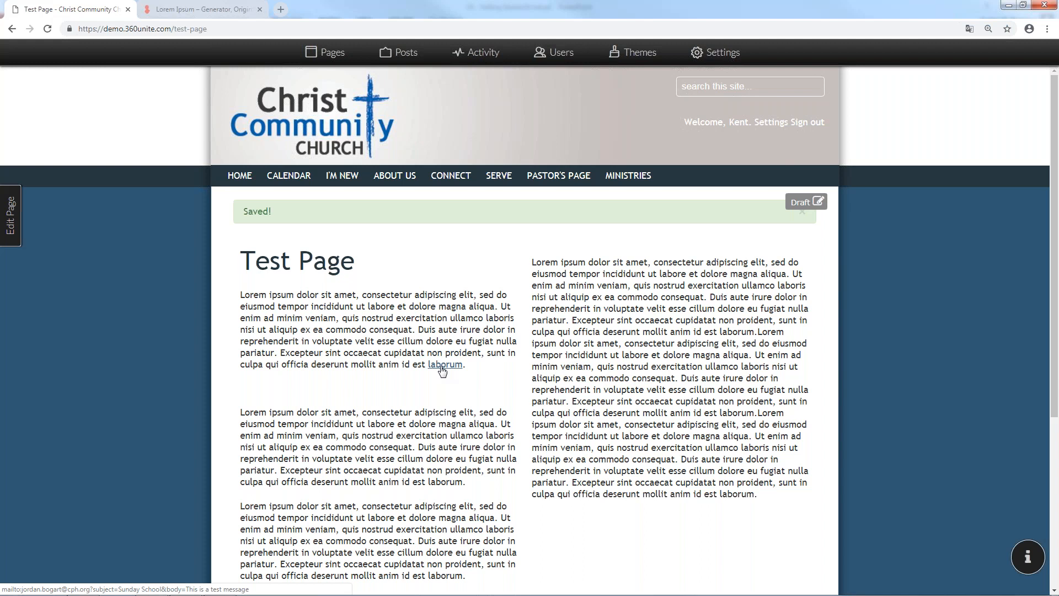
Test the 'laborum' email link, exit the Outlook setup wizard it launched, and reopen Test Page for editing
click(440, 366)
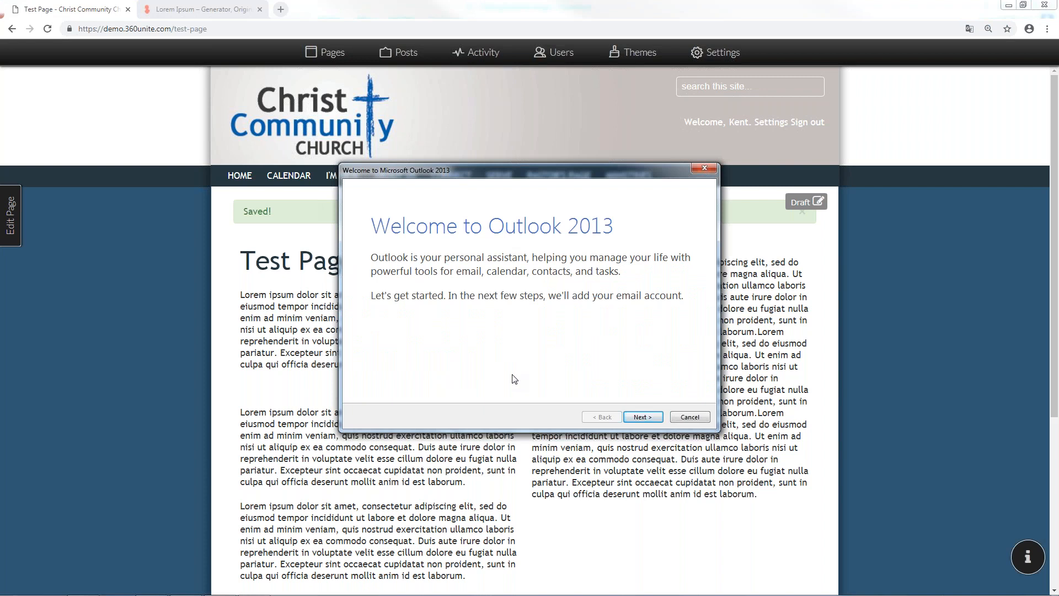
click(689, 417)
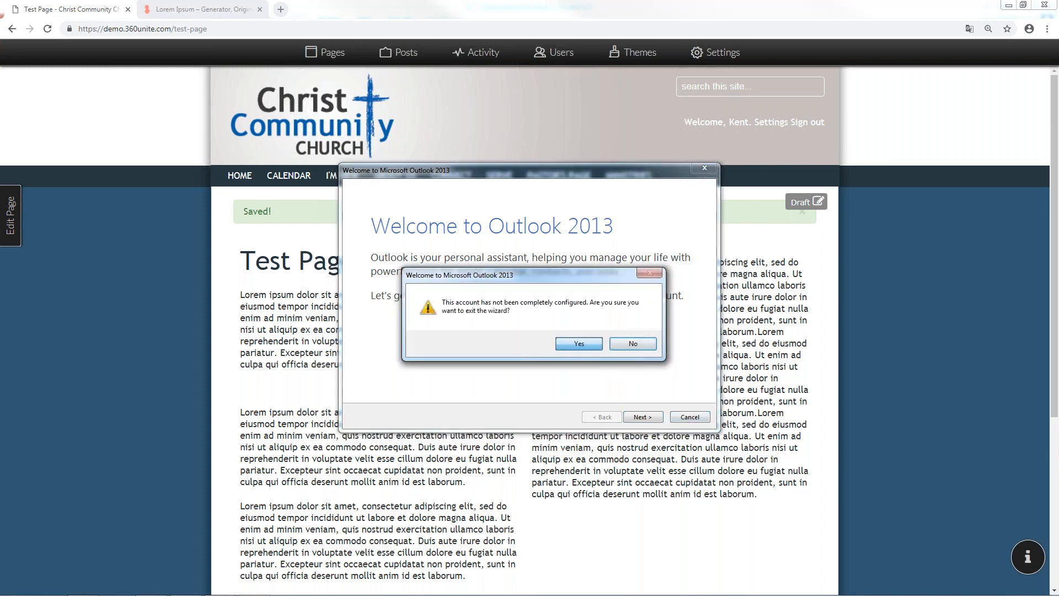
key(Return)
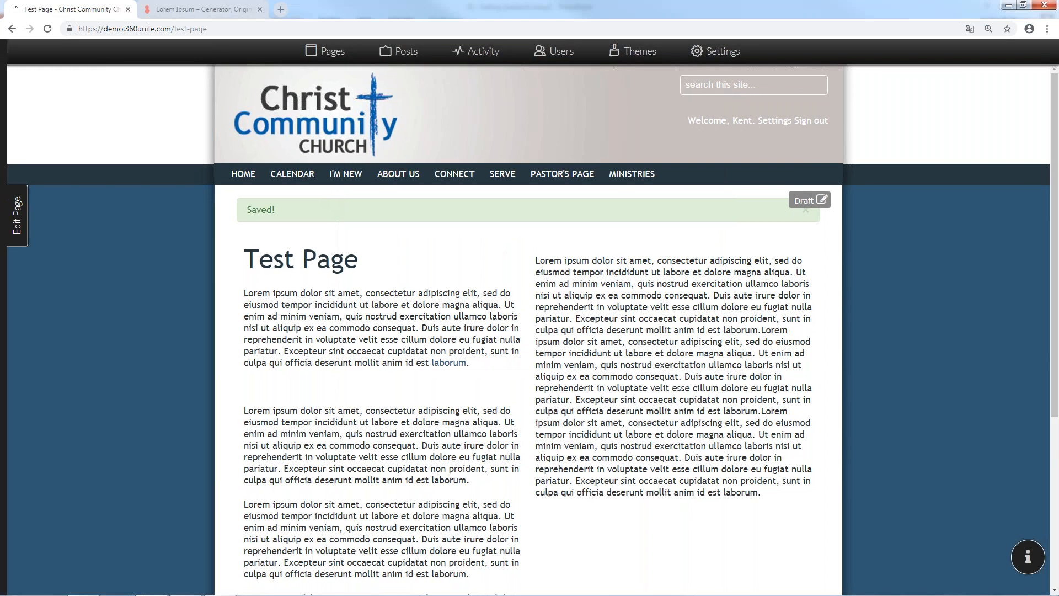
click(10, 218)
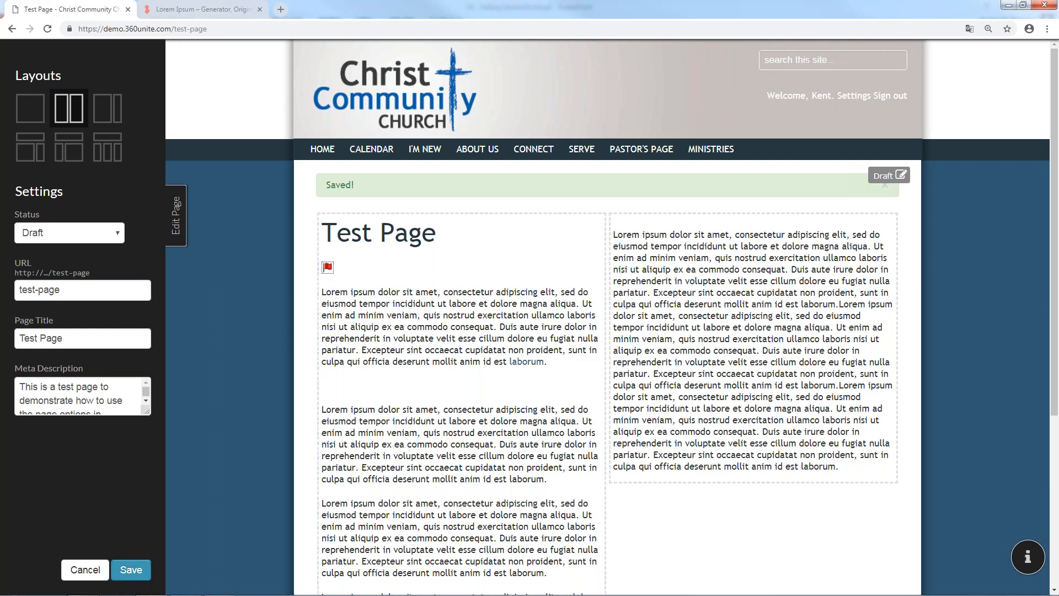
Upload 1-ChurchImage and insert it at full size in the right column below the Lorem ipsum text
click(547, 362)
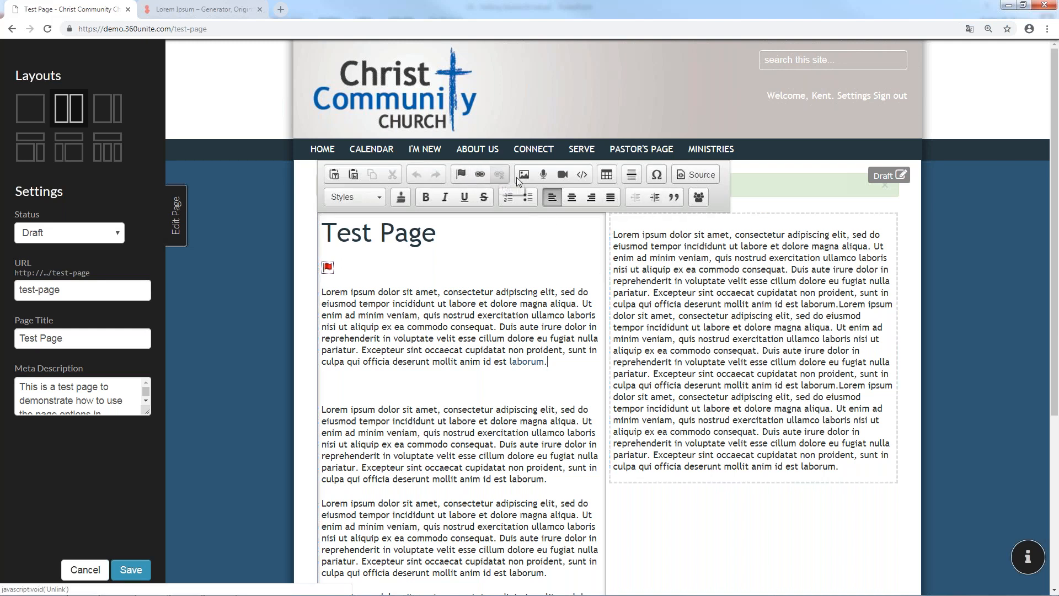
scroll(528, 188, down, 5)
click(850, 216)
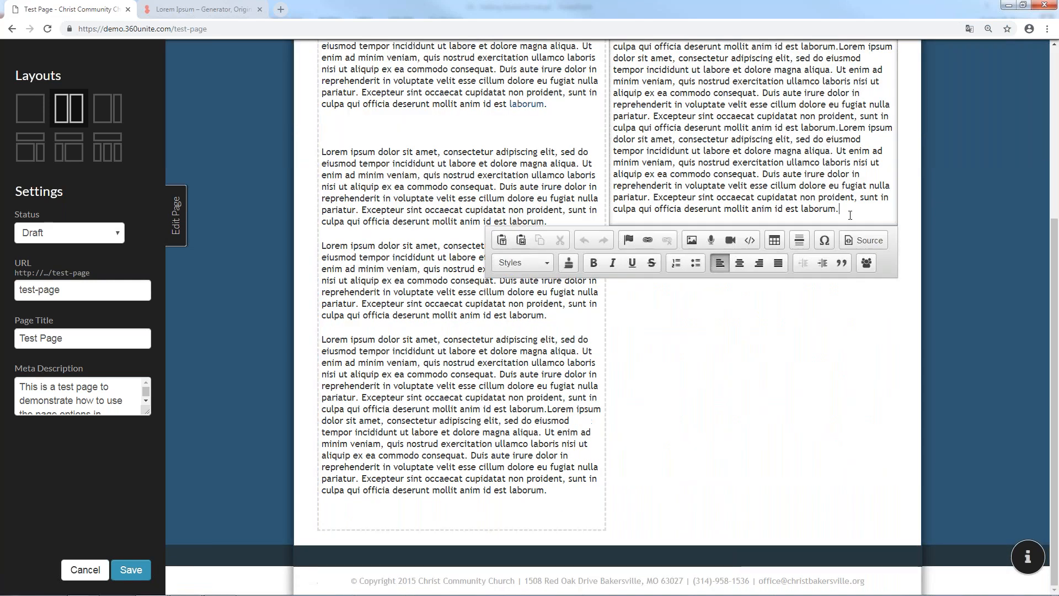
scroll(850, 215, up, 5)
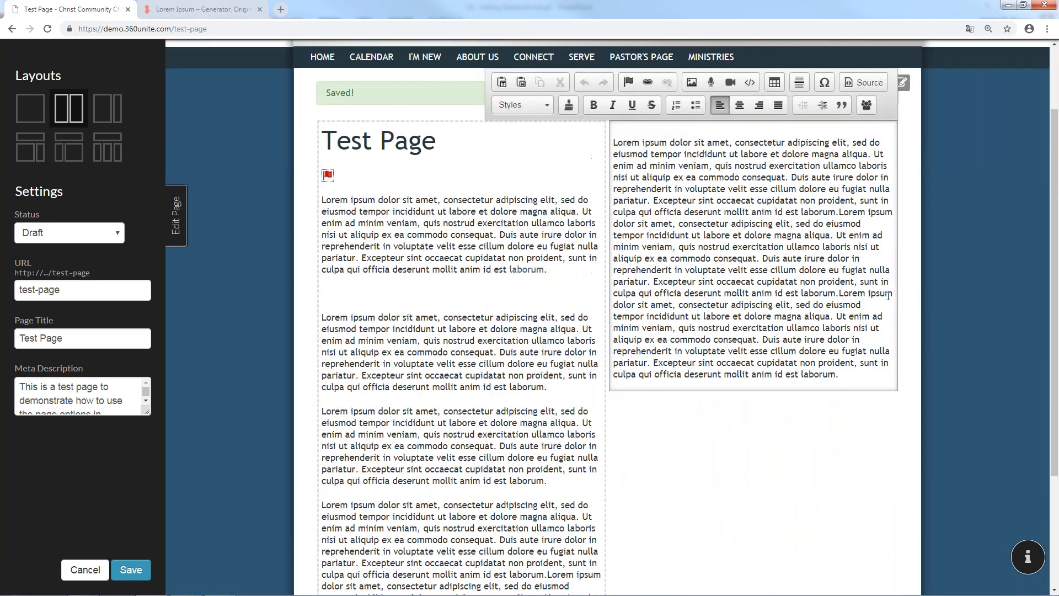
click(692, 83)
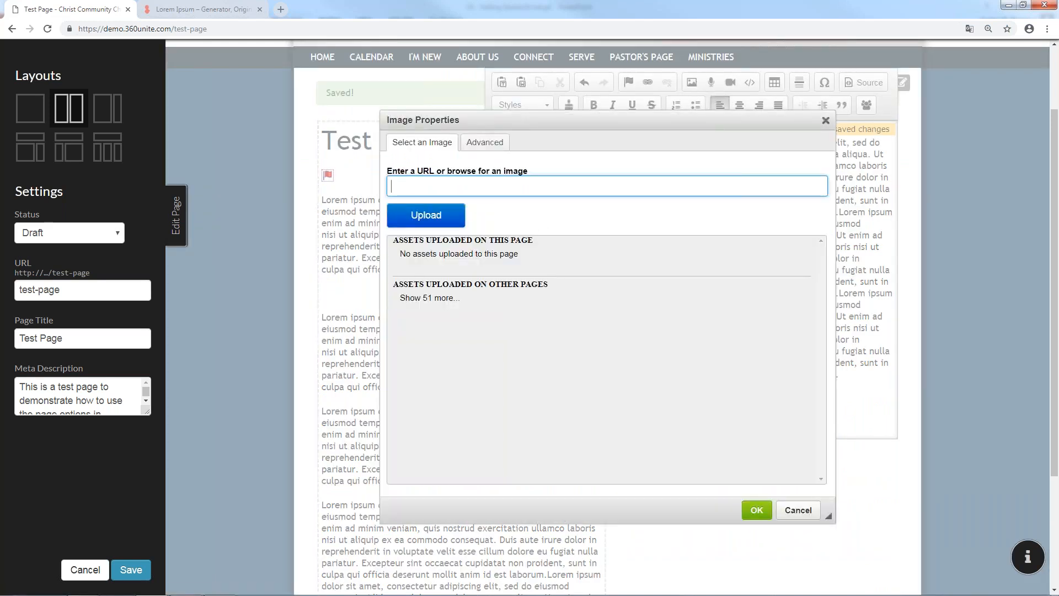
click(433, 216)
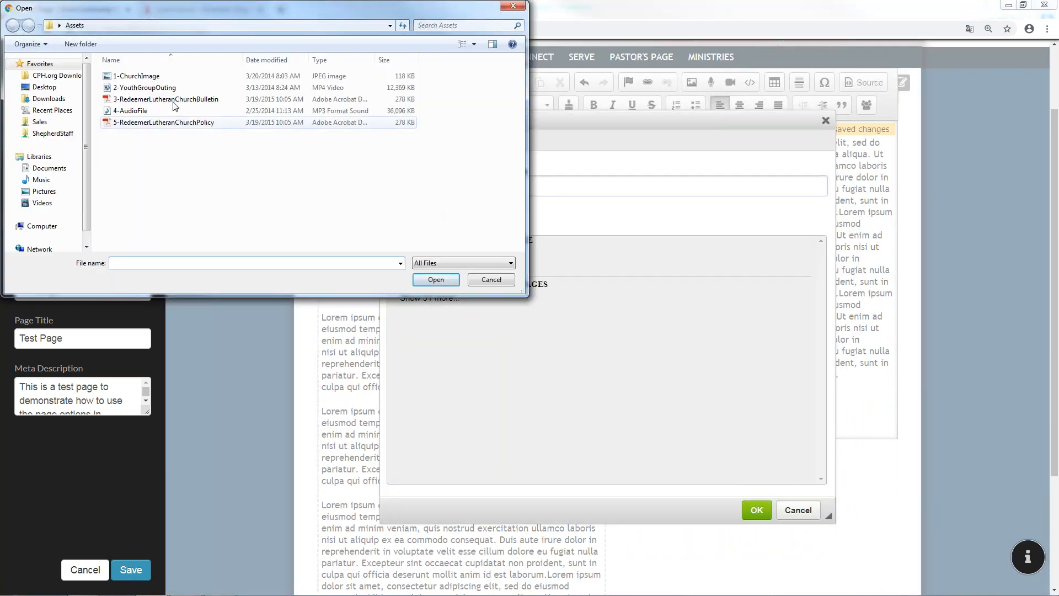
click(150, 77)
double_click(148, 77)
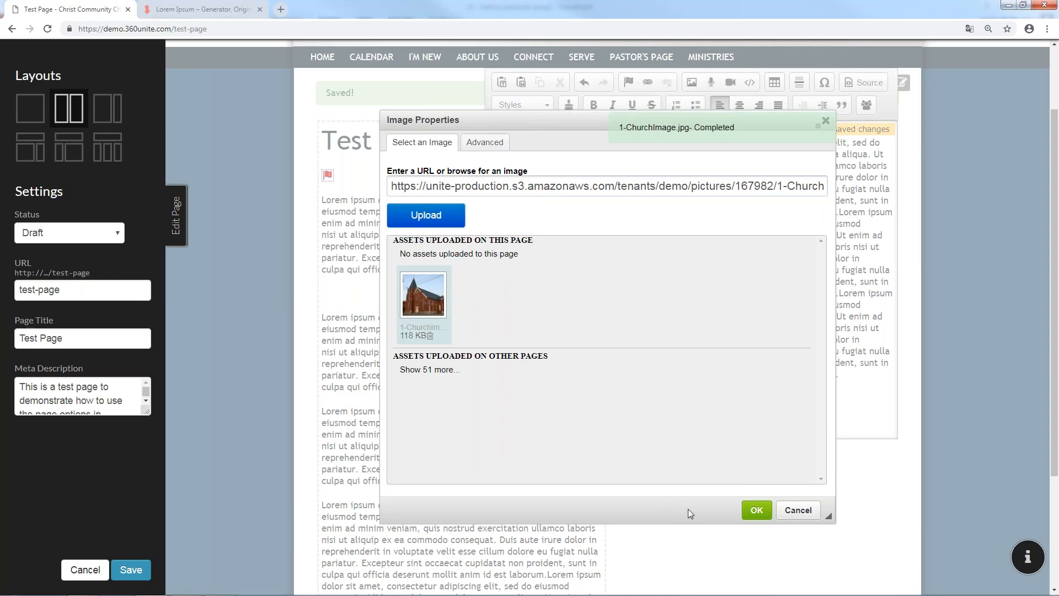
click(759, 510)
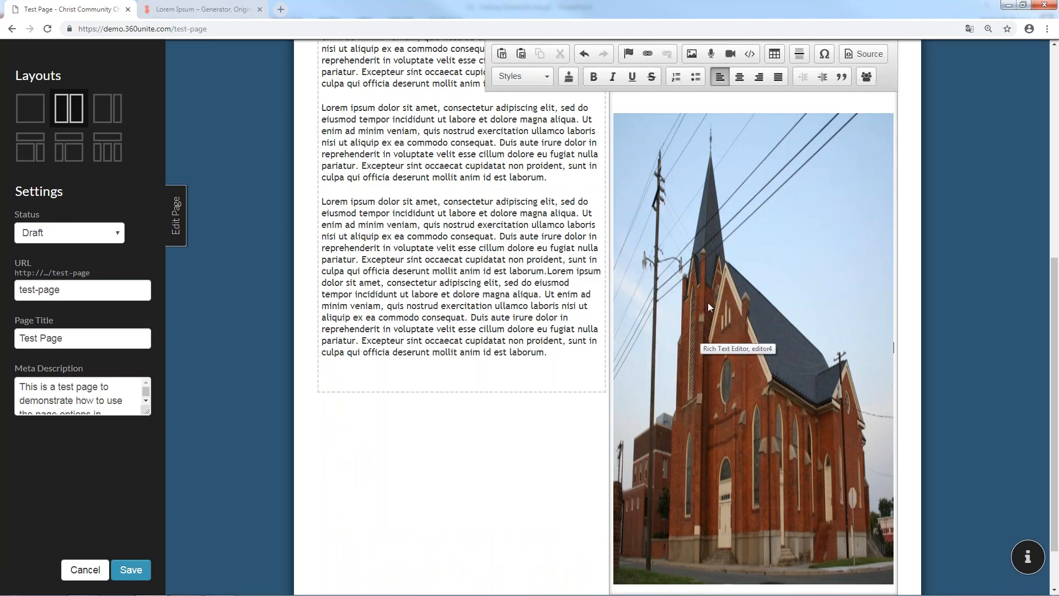
Resize the church image from width 1024 to 300 by 200 pixels
scroll(711, 304, up, 2)
scroll(750, 367, down, 4)
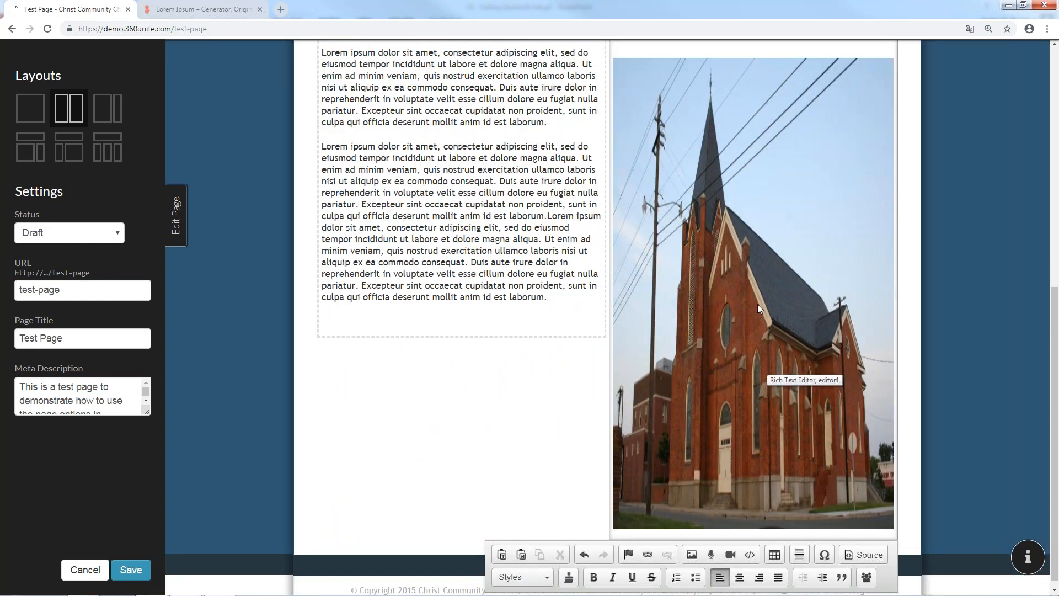
double_click(763, 279)
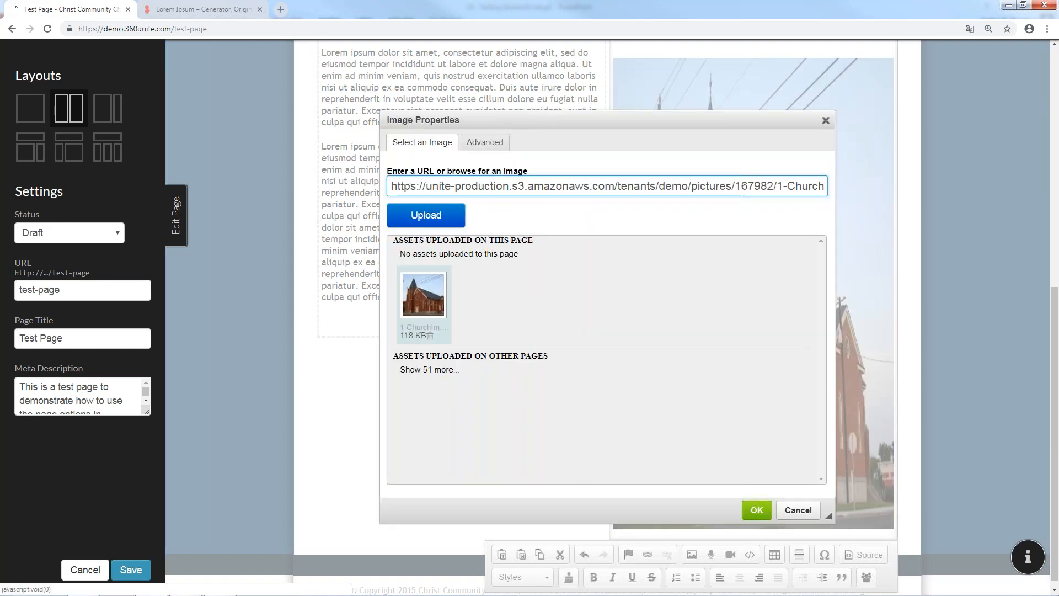
click(493, 146)
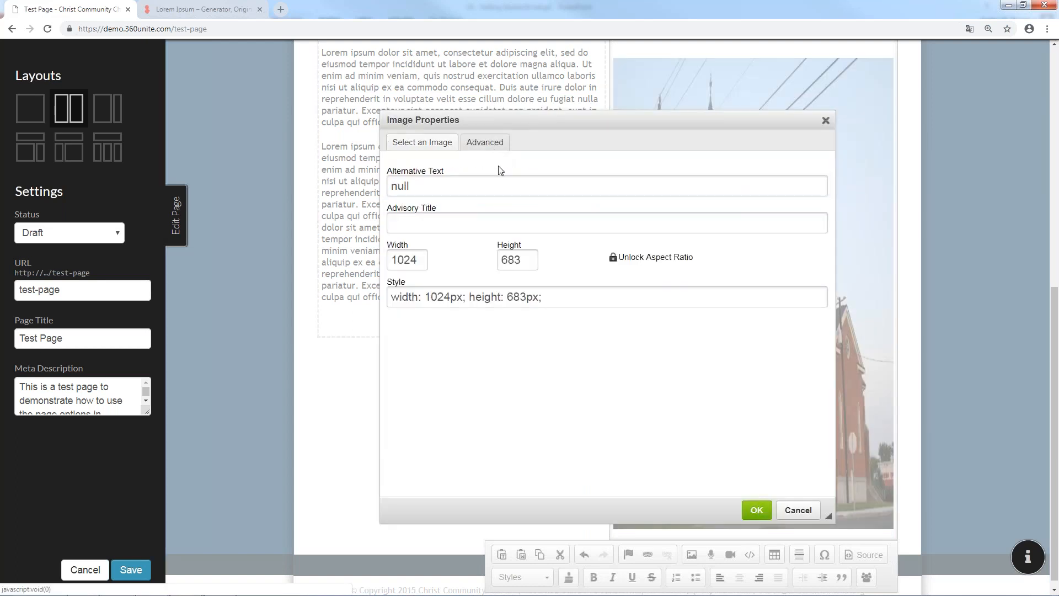
click(421, 261)
click(422, 259)
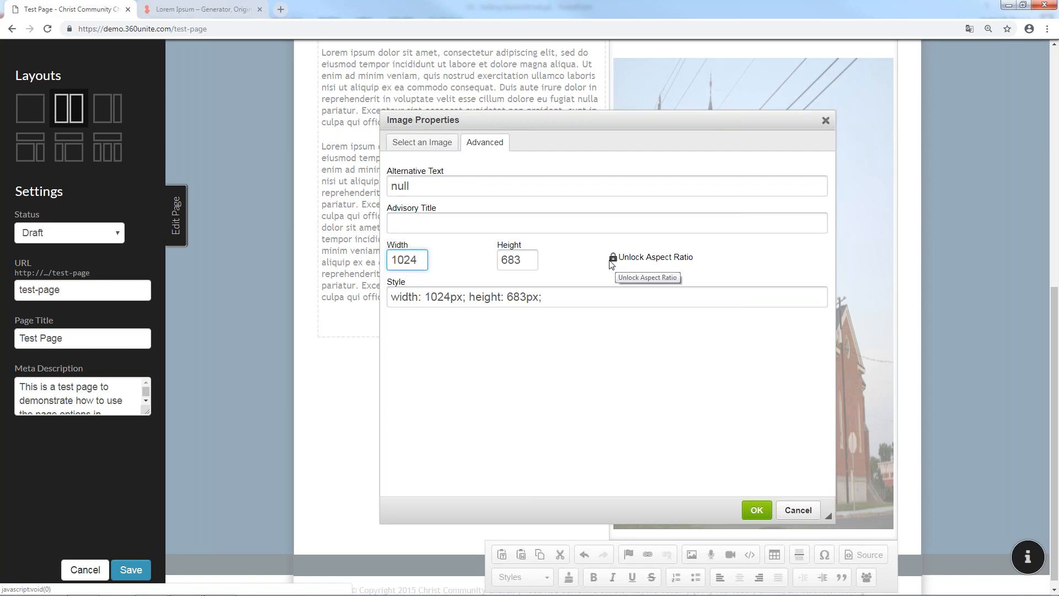
double_click(423, 265)
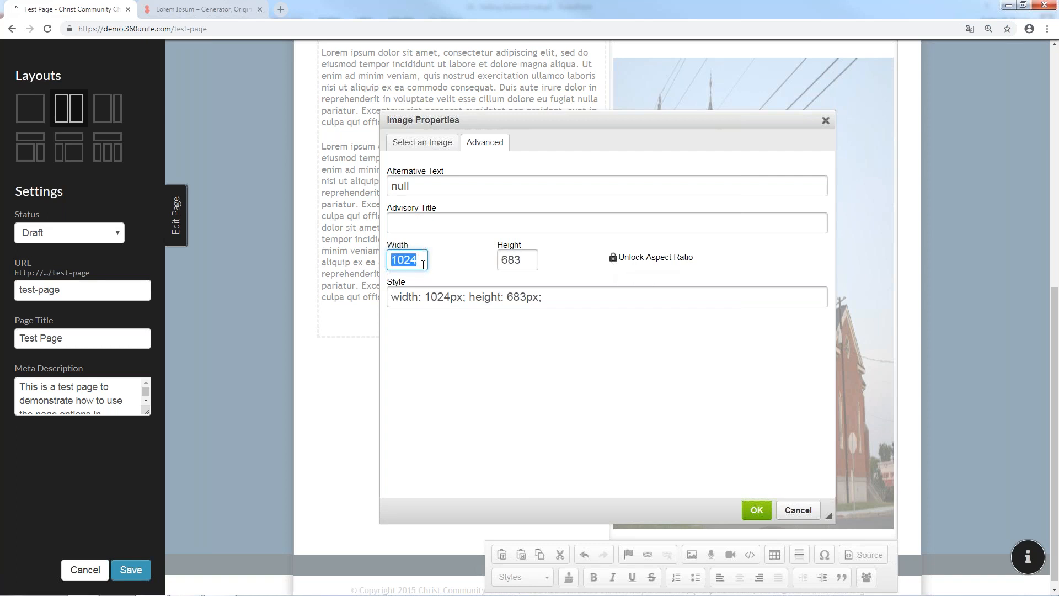
text(300)
click(767, 510)
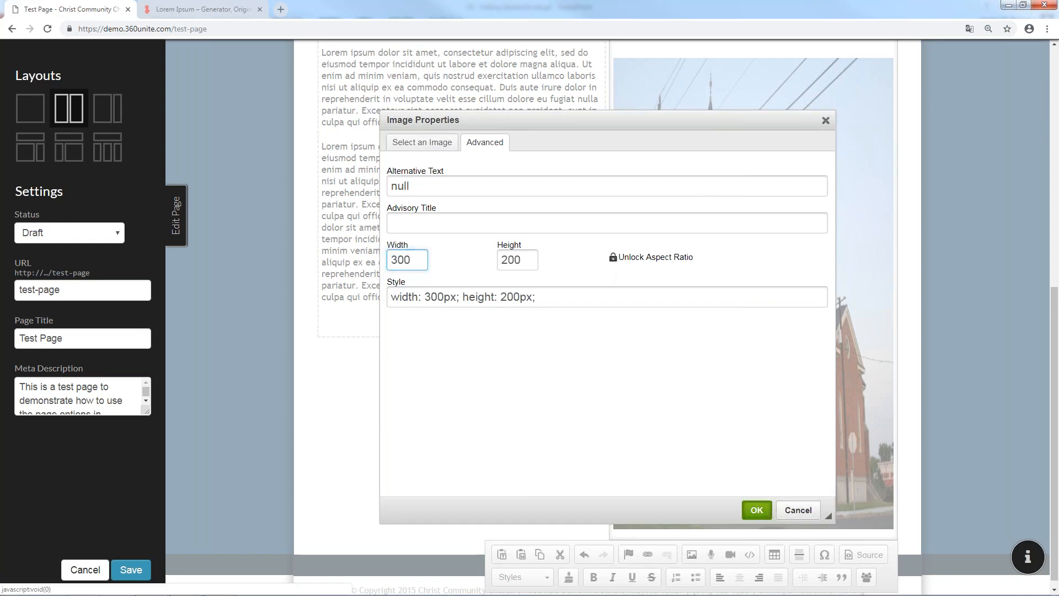
scroll(740, 330, down, 5)
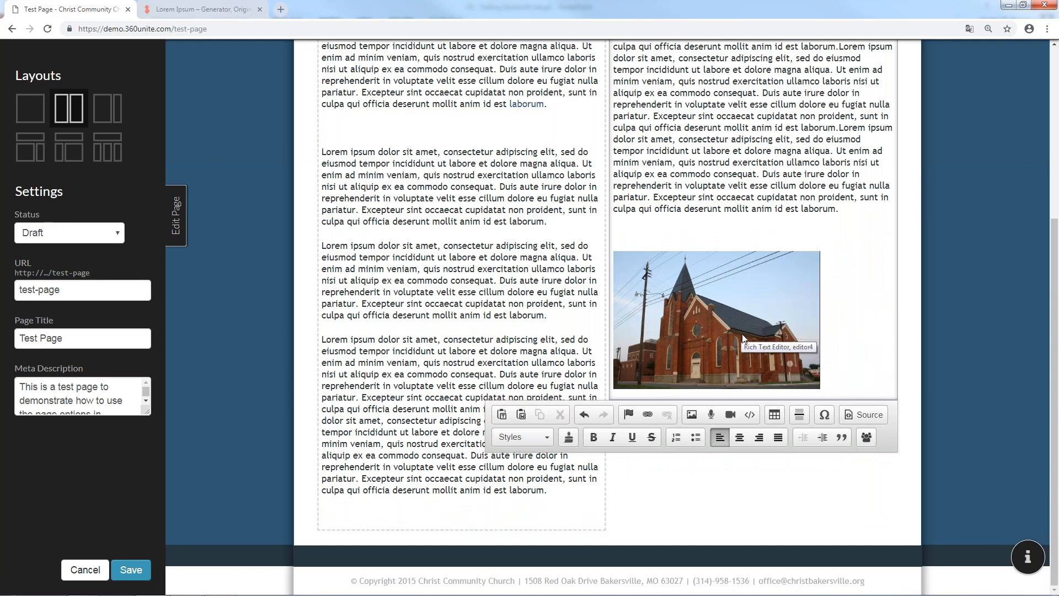
double_click(742, 333)
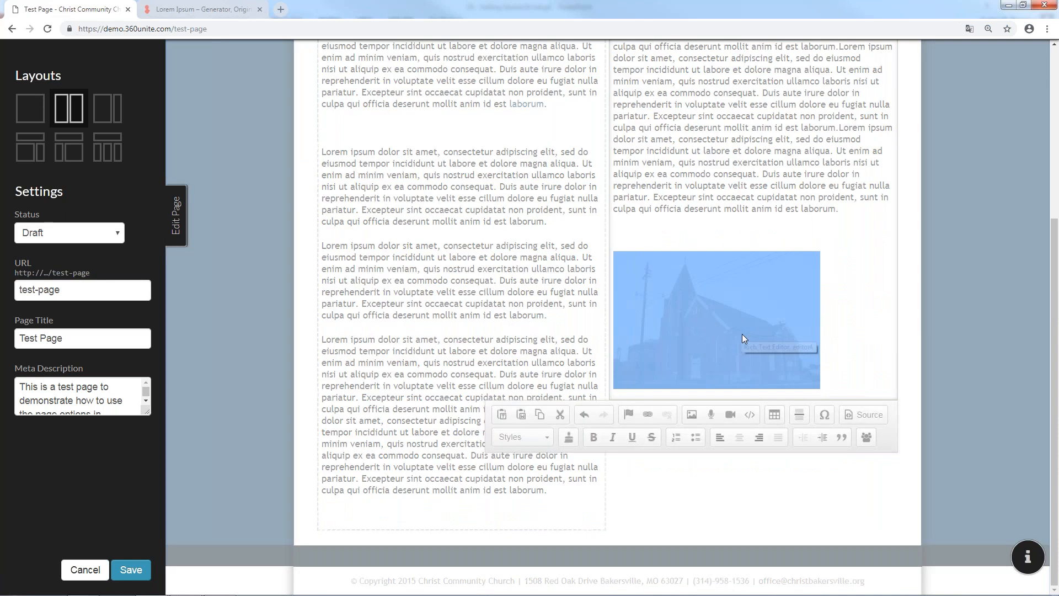
Set the church image width to 50% and clear its fixed height
click(485, 141)
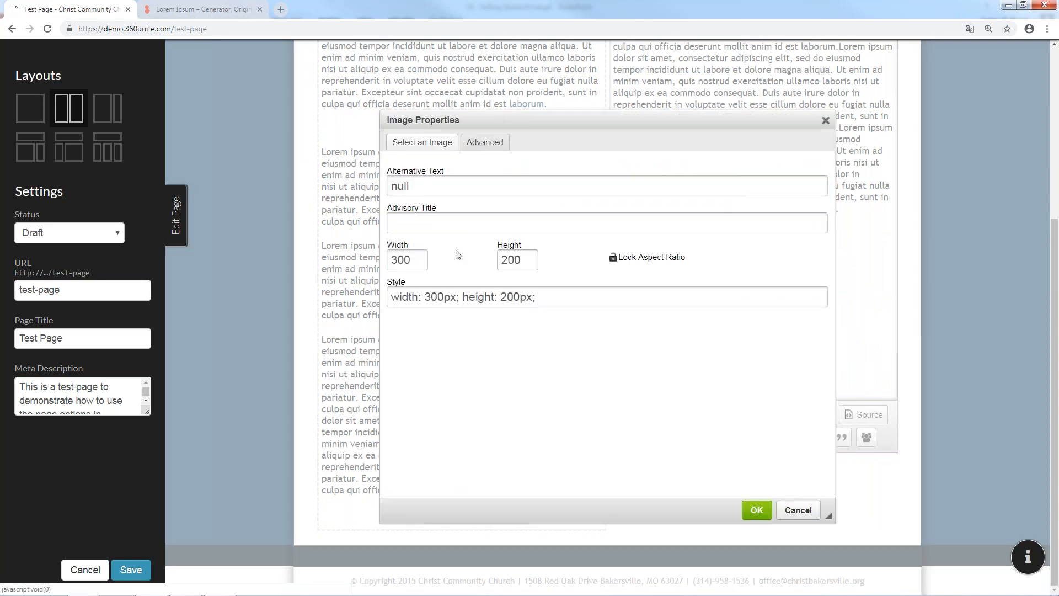
double_click(415, 260)
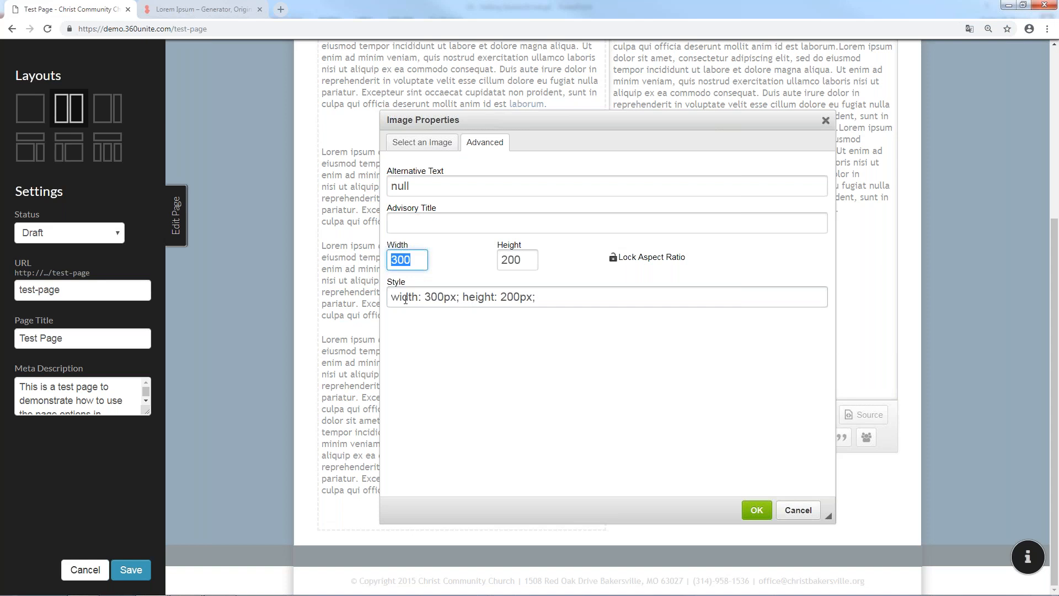
text(50%)
click(521, 261)
key(BackSpace)
key(BackSpace)
key(BackSpace)
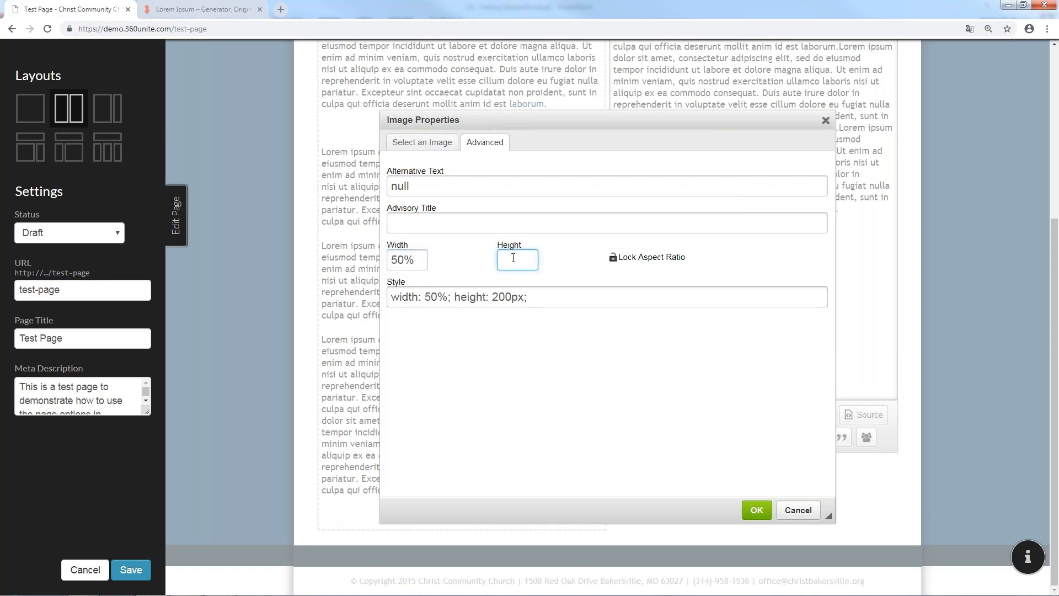
click(751, 507)
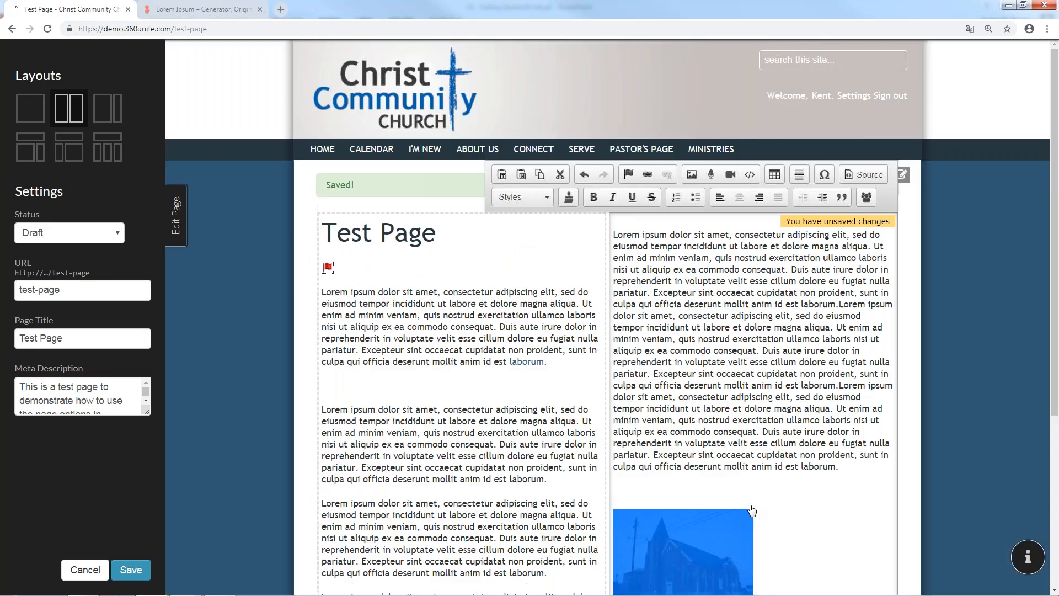
Toggle Lock Aspect Ratio in the church image's size settings
scroll(756, 480, down, 5)
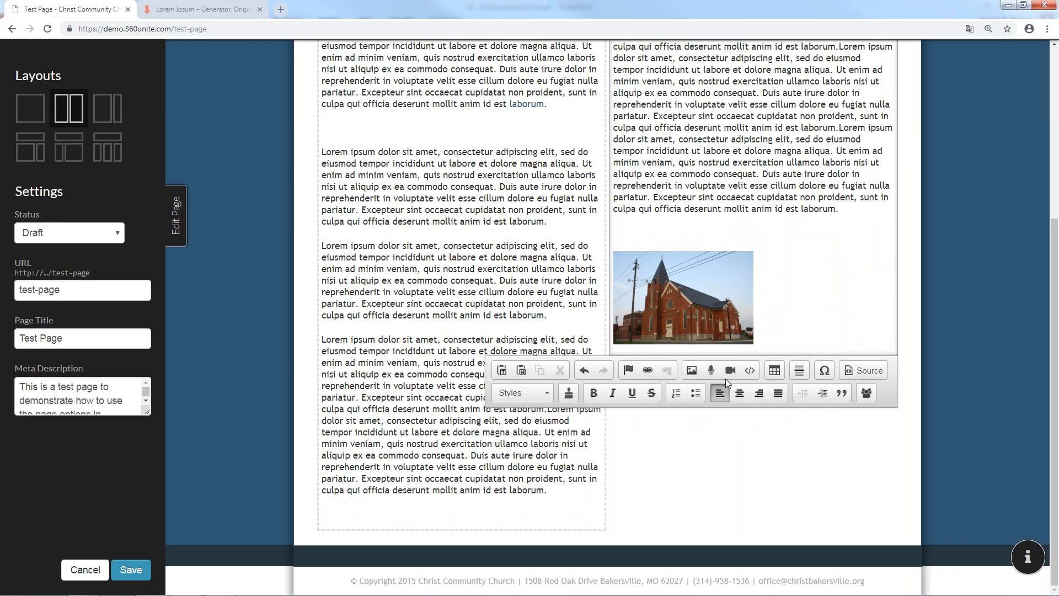
double_click(720, 316)
click(485, 141)
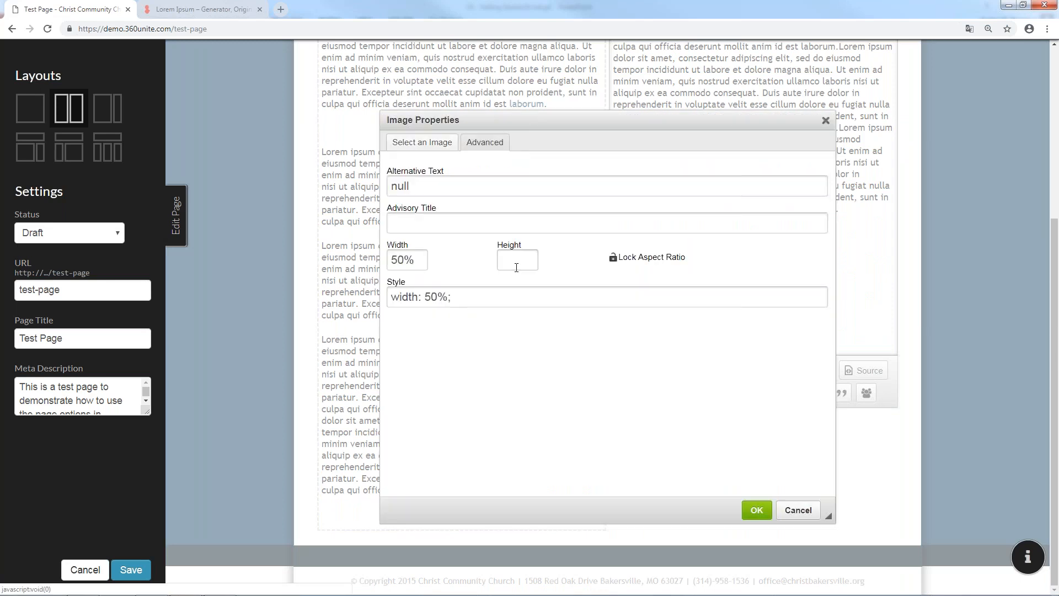
click(612, 257)
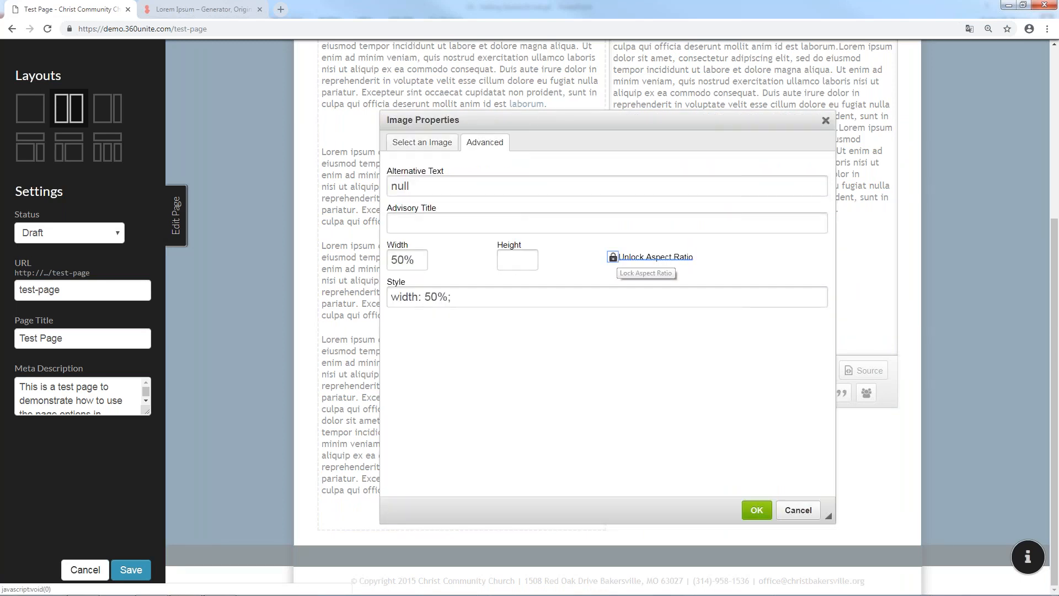
click(757, 510)
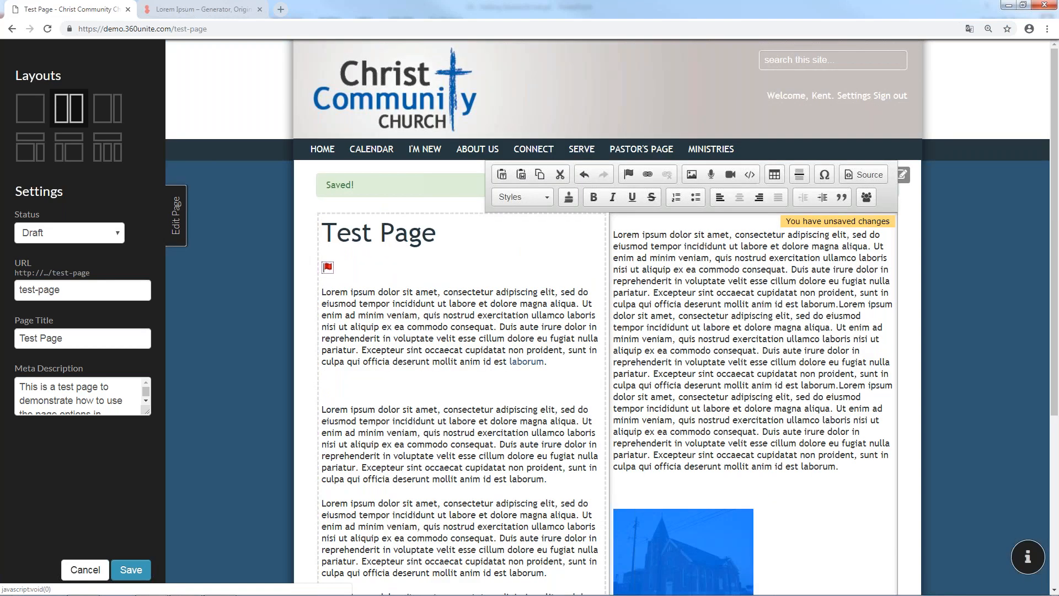
Delete the church image from the right column
scroll(813, 293, down, 5)
click(816, 296)
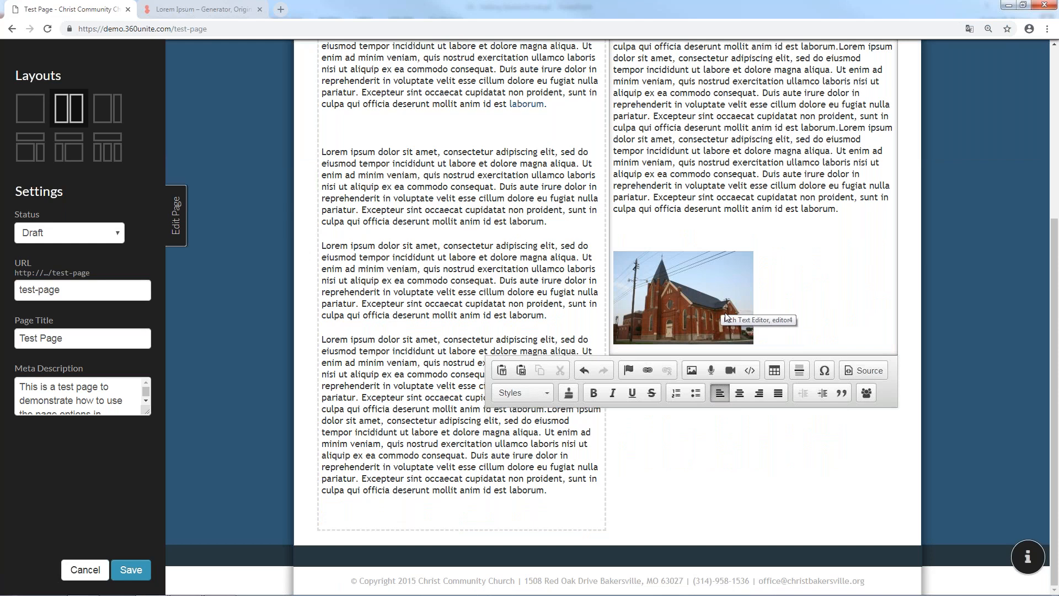
key(BackSpace)
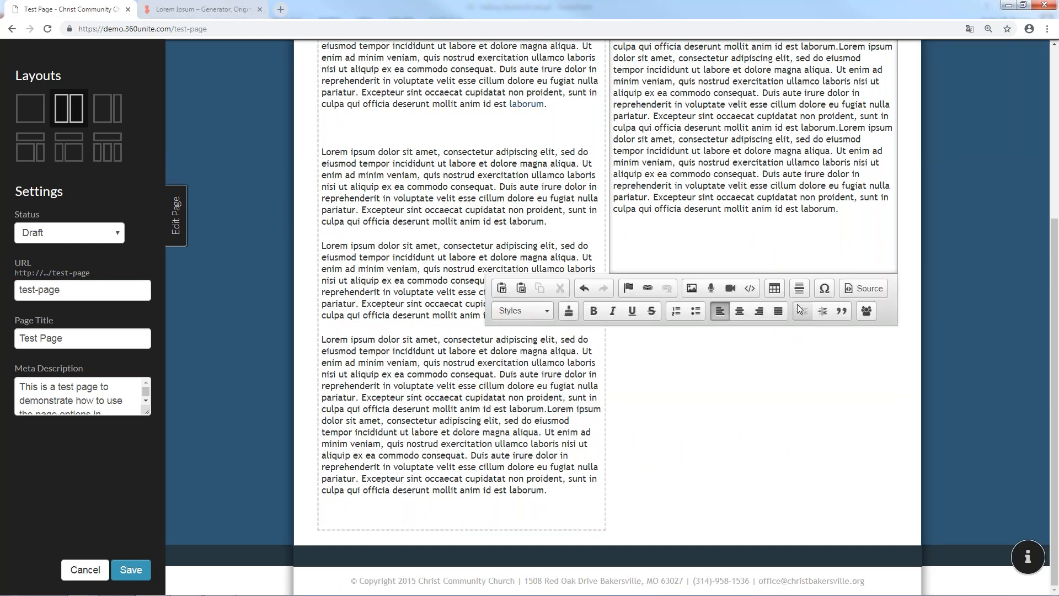
Upload 4-AudioFile.mp3 through the Audio dialog for the right column
click(716, 281)
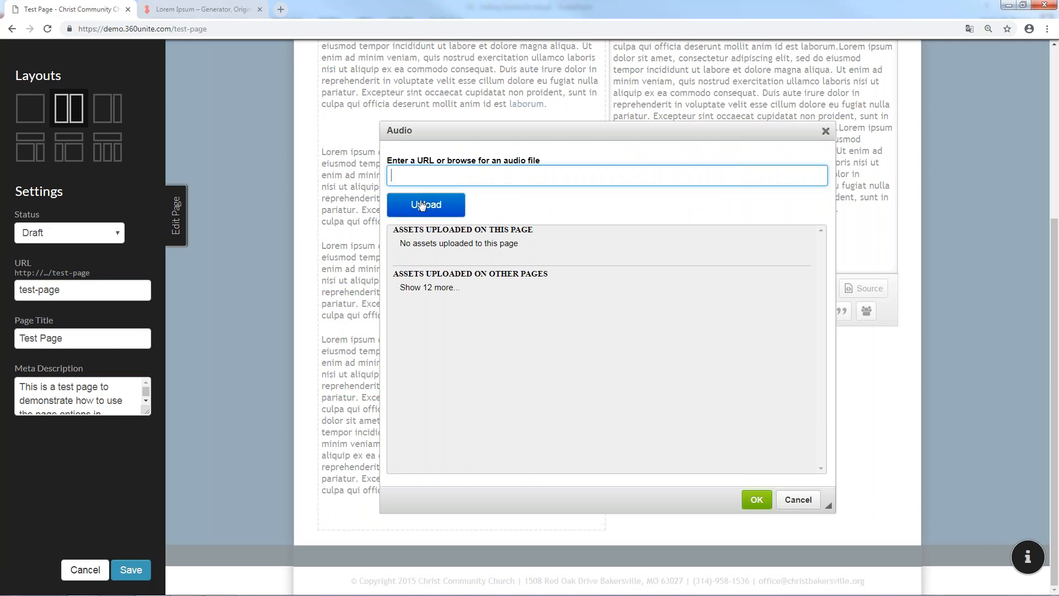
click(422, 204)
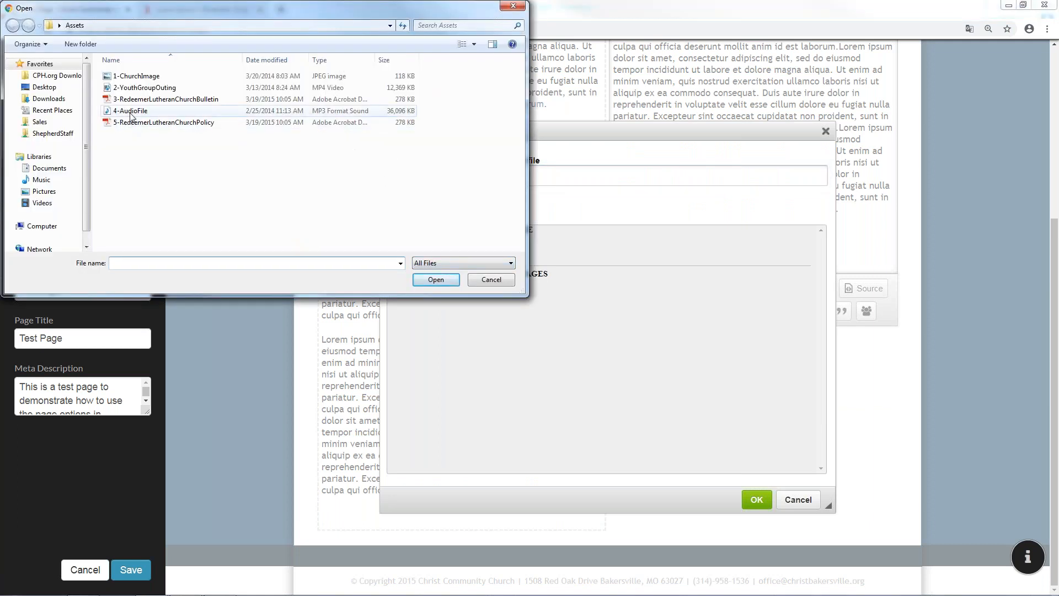
double_click(131, 114)
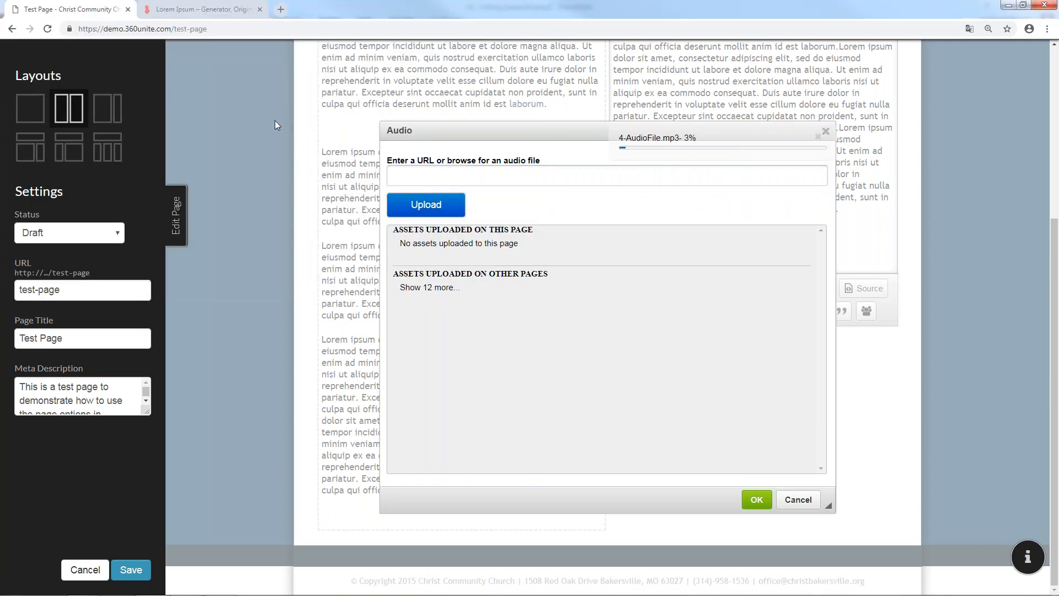
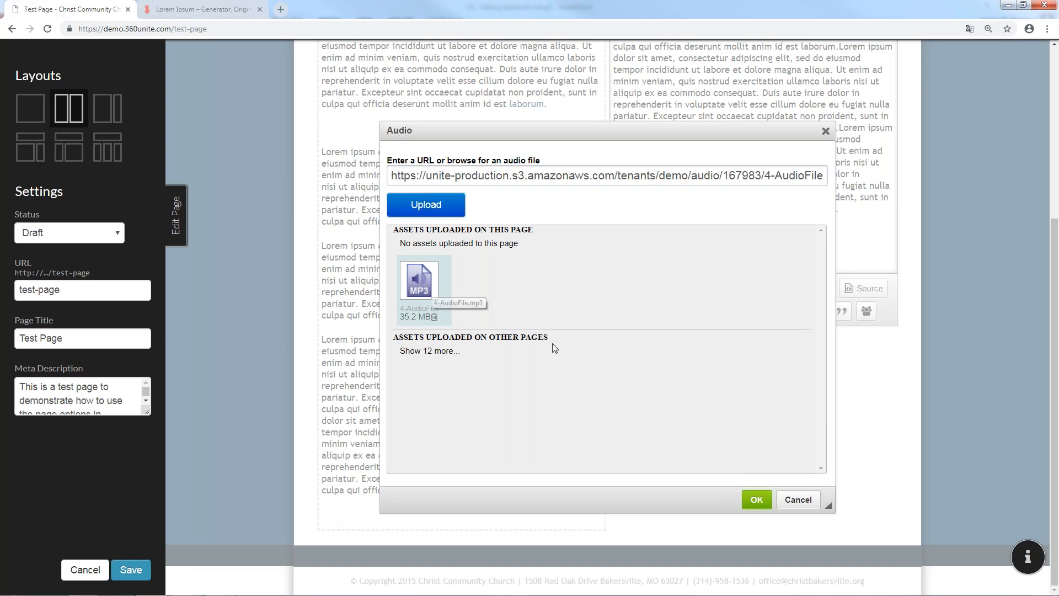
Insert 4-AudioFile.mp3 into the right column, save the page, and play it briefly in preview
click(757, 500)
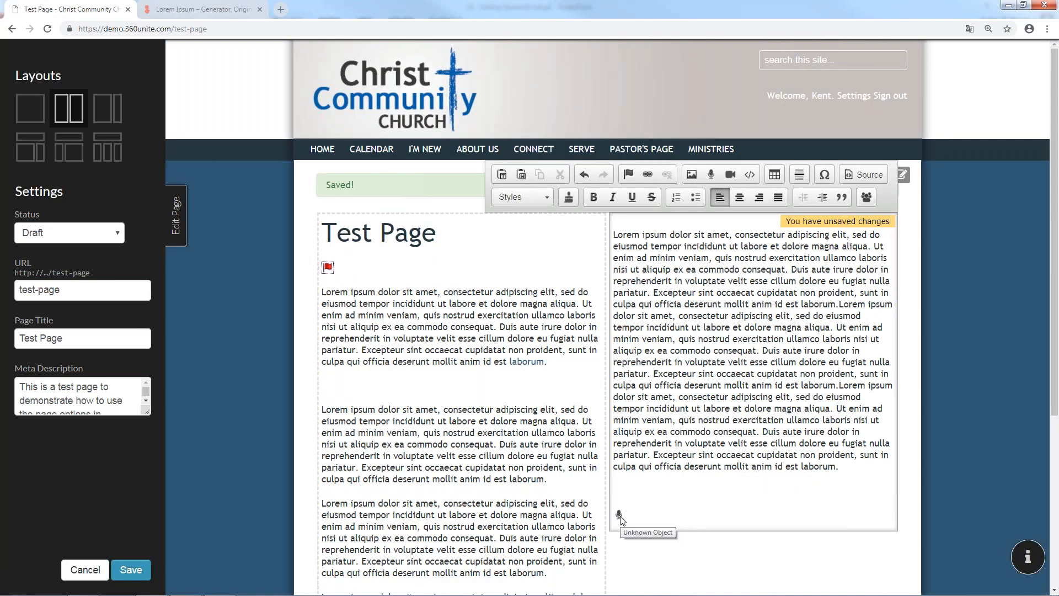
click(129, 574)
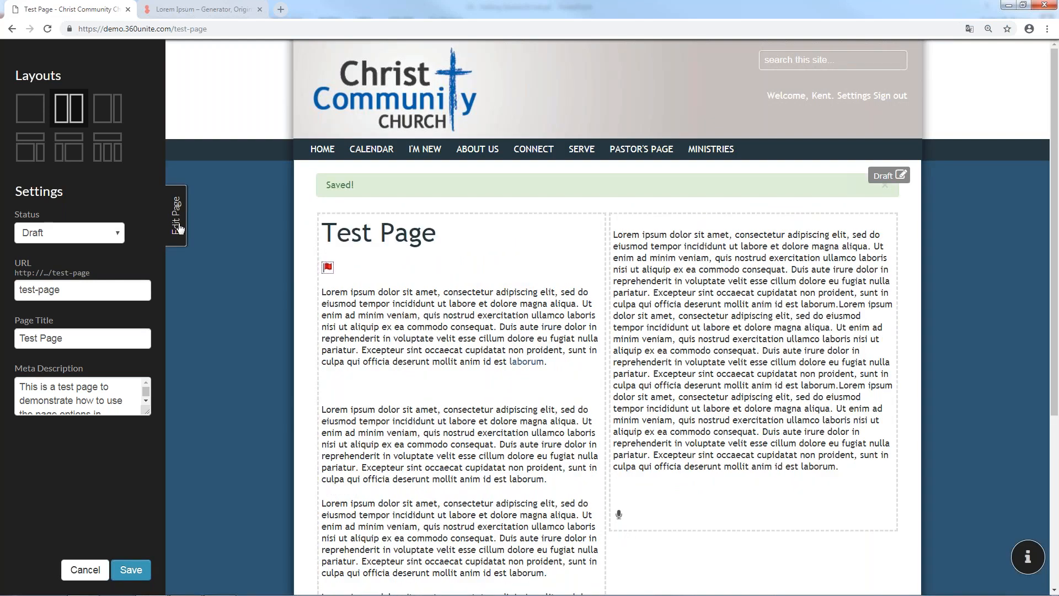
click(178, 220)
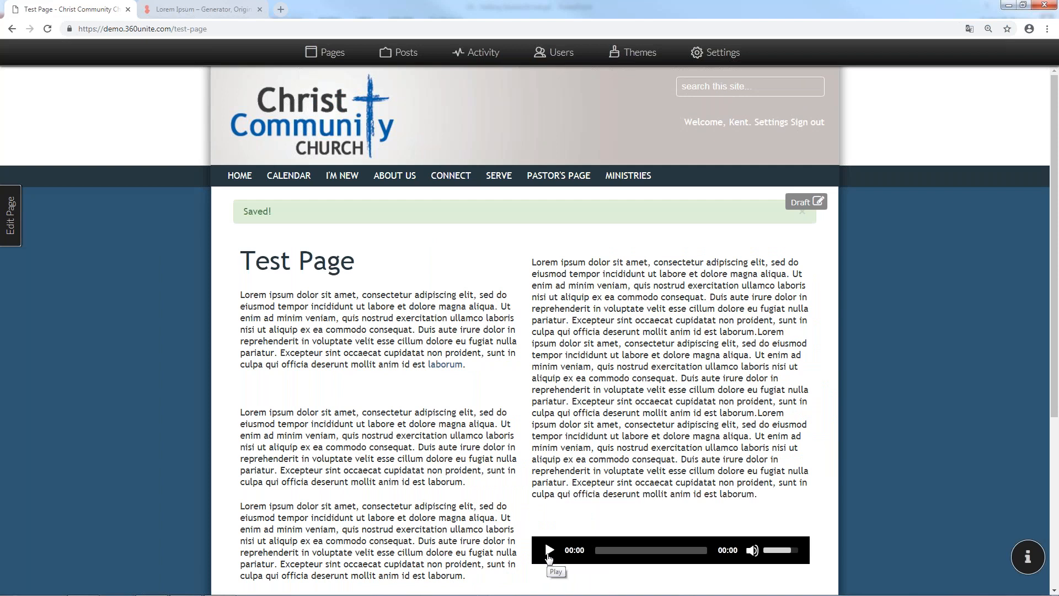
click(548, 550)
click(549, 550)
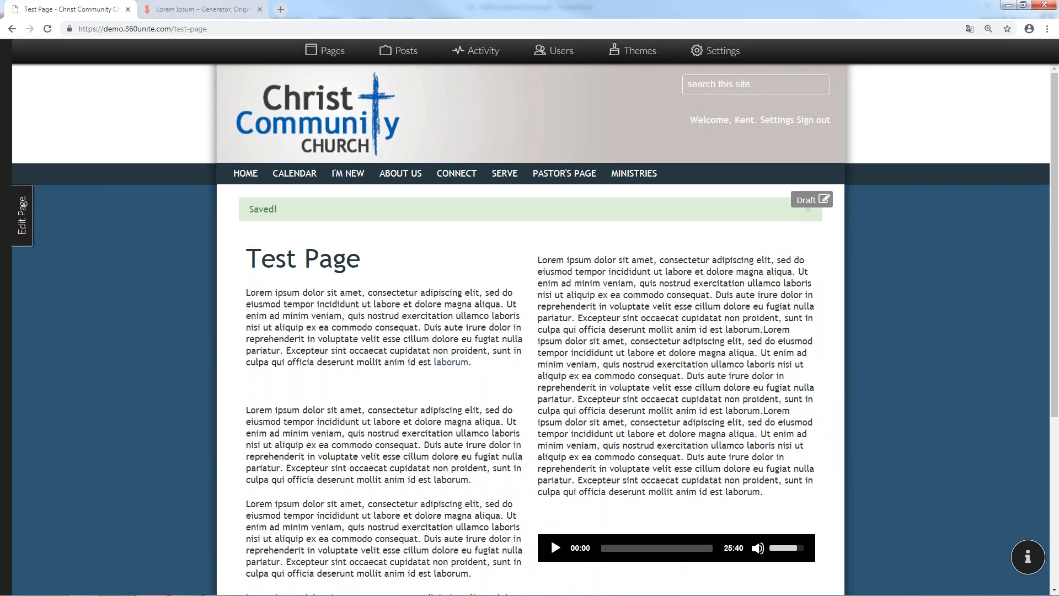
Delete the audio from the right column in the page editor
click(16, 237)
click(633, 514)
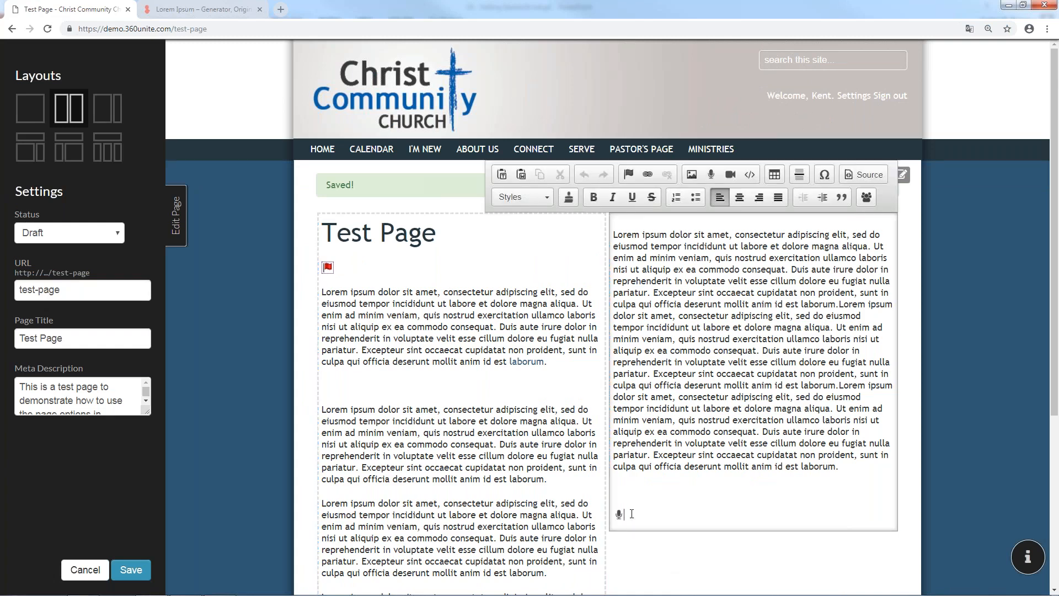
key(BackSpace)
Upload 2-YouthGroupOuting, insert it into the right column, and save the page
click(731, 175)
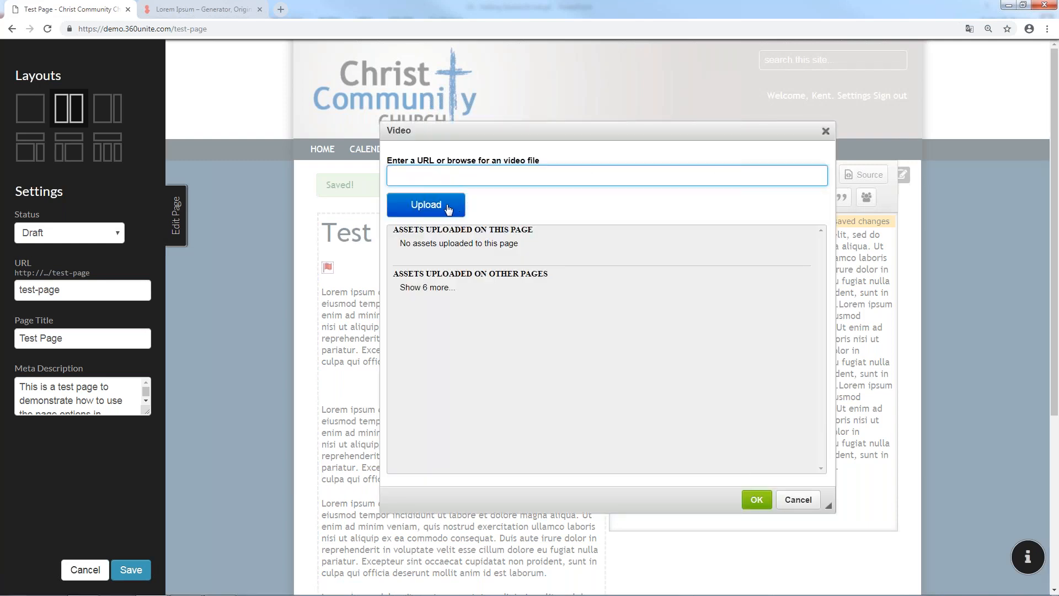
click(448, 209)
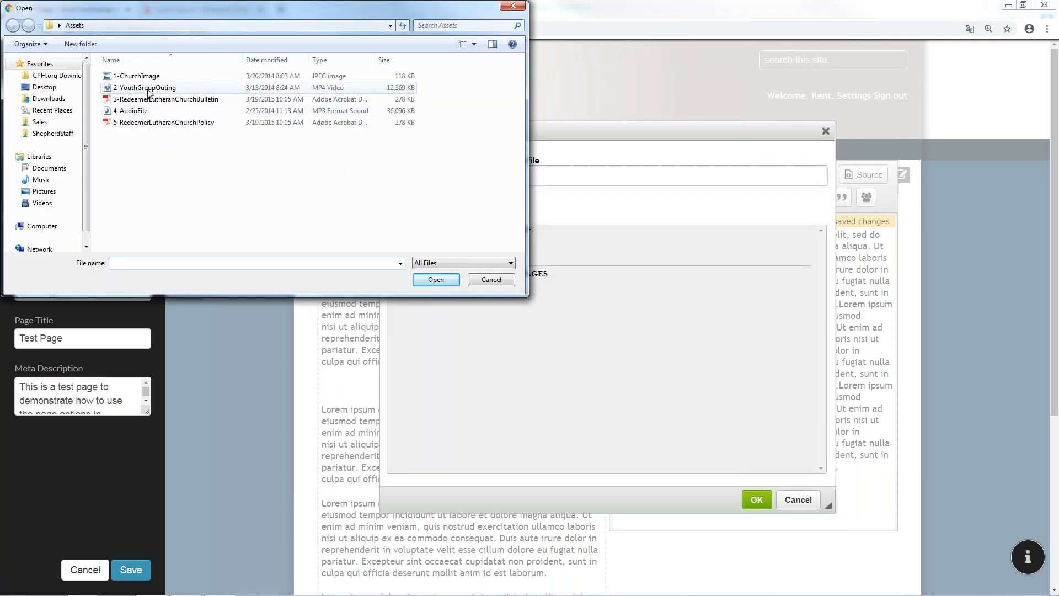
click(153, 89)
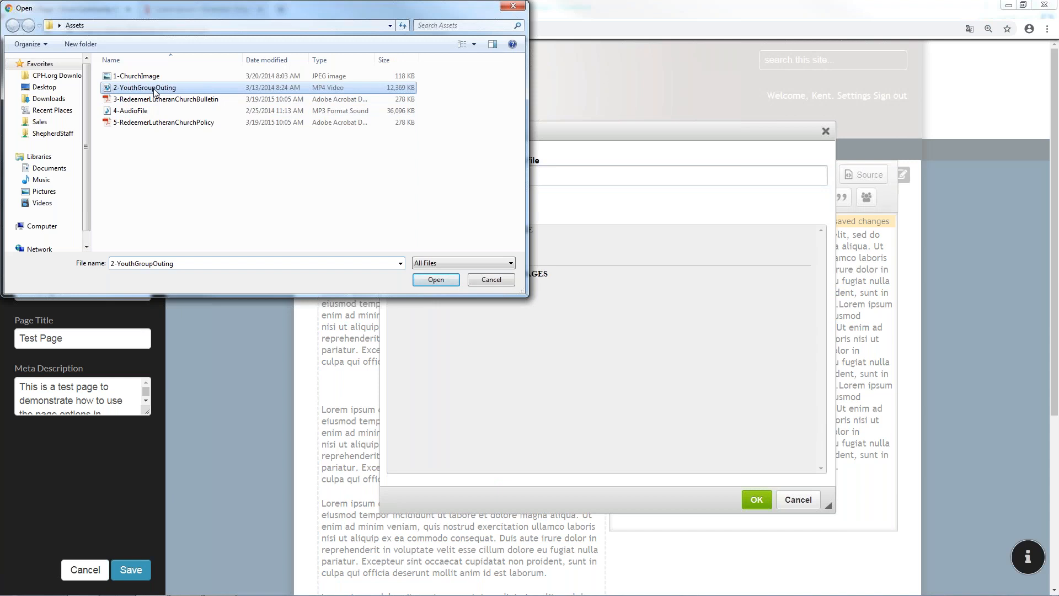
double_click(154, 89)
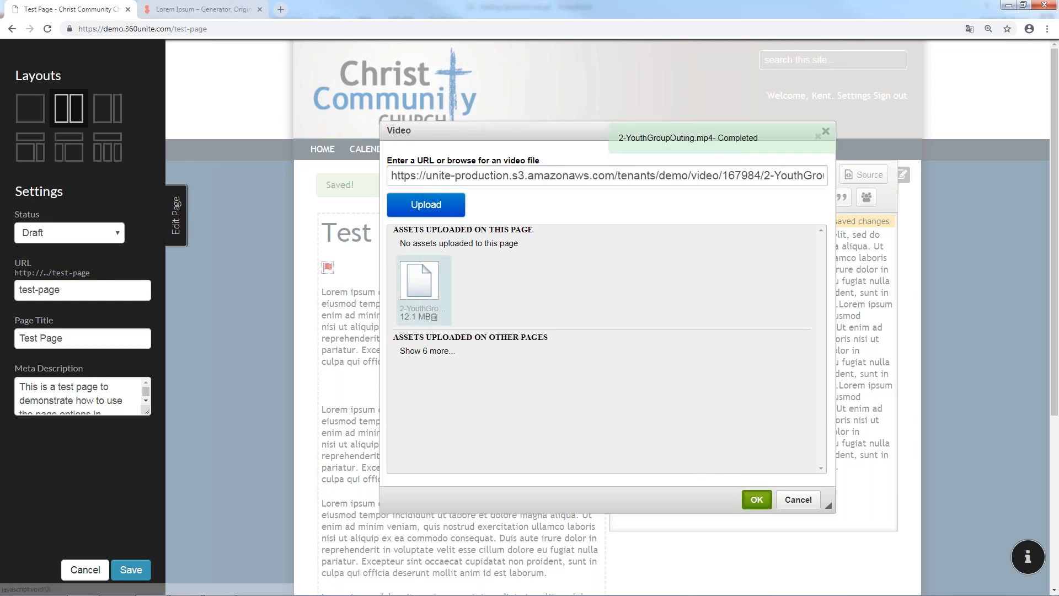
click(757, 499)
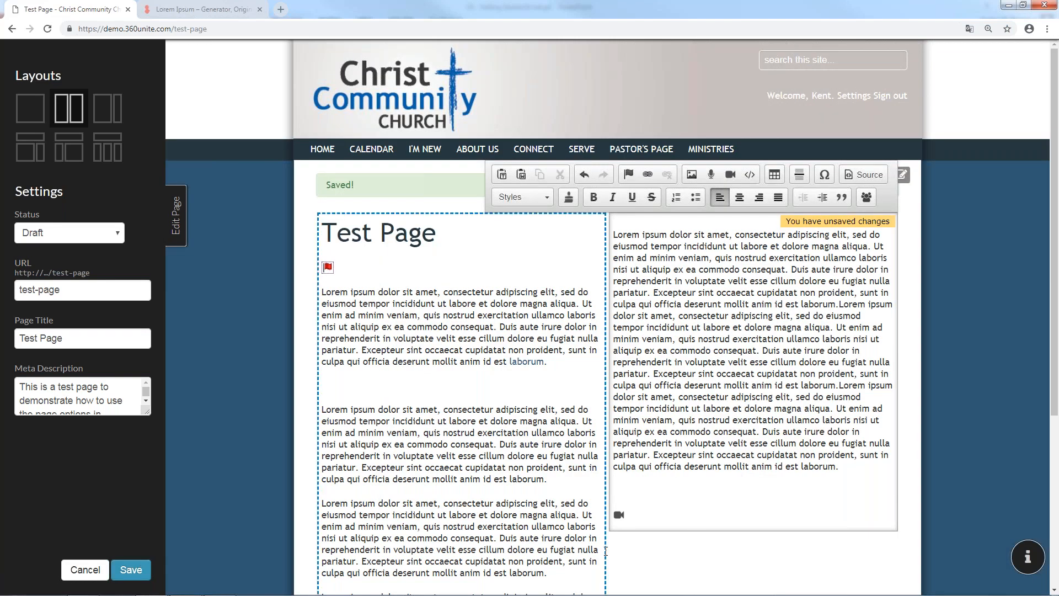
click(131, 569)
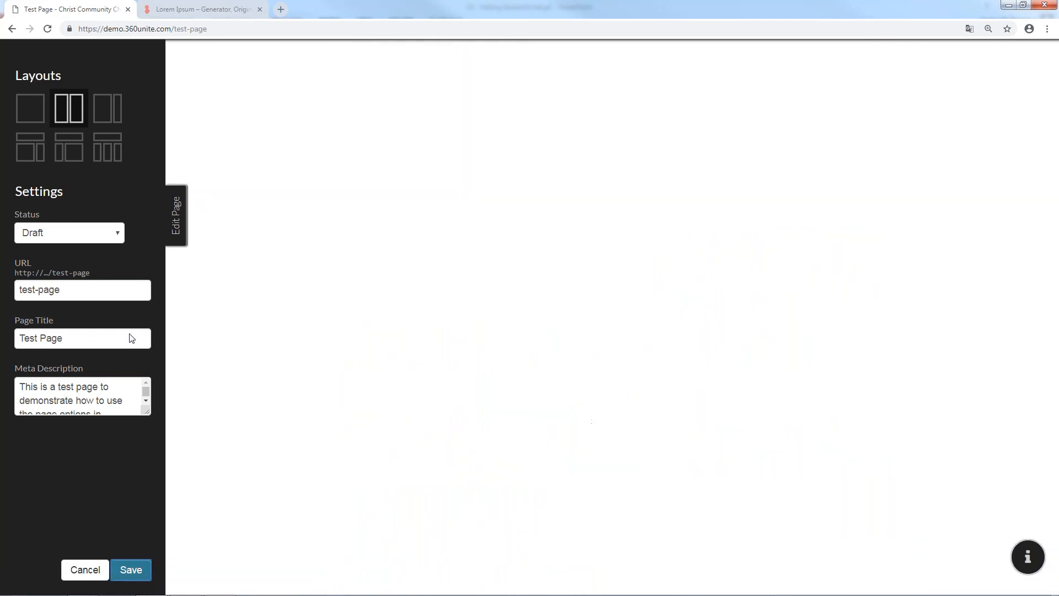
Play the video on the previewed page, then return to editing the right column
click(176, 226)
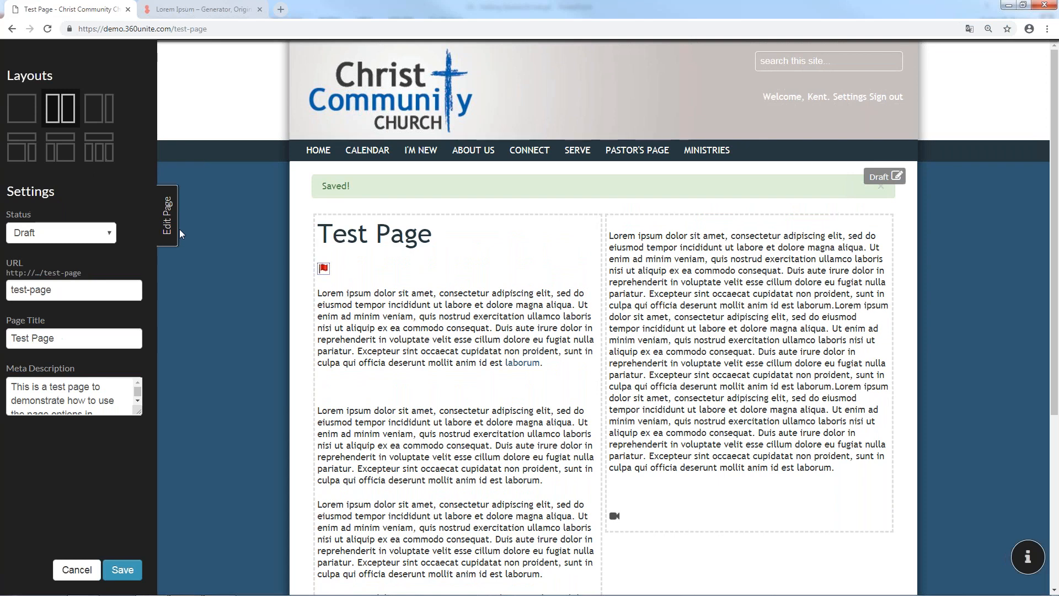
click(180, 230)
scroll(465, 518, down, 4)
click(701, 420)
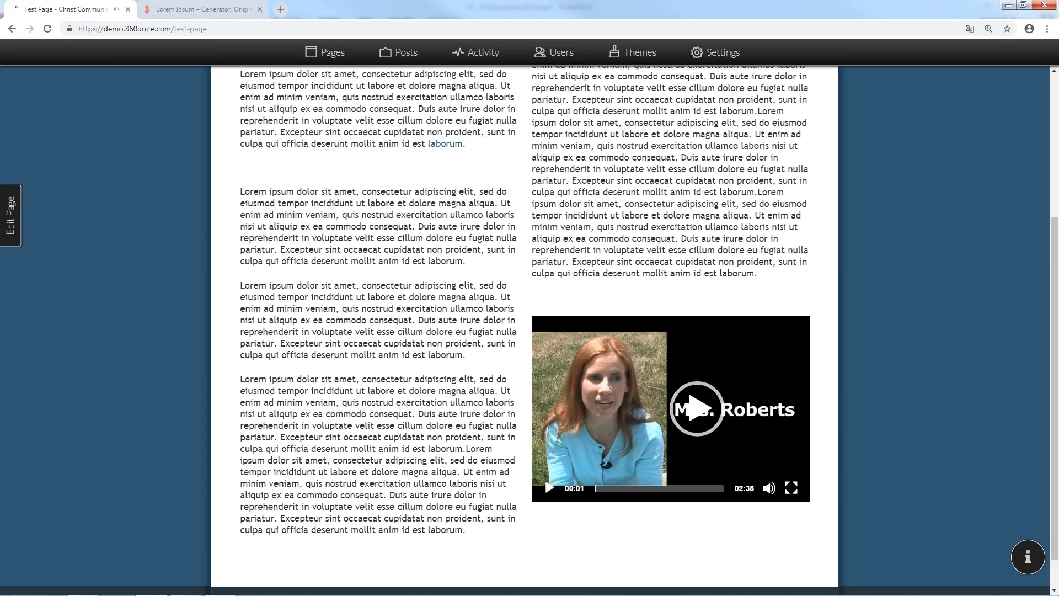
click(12, 241)
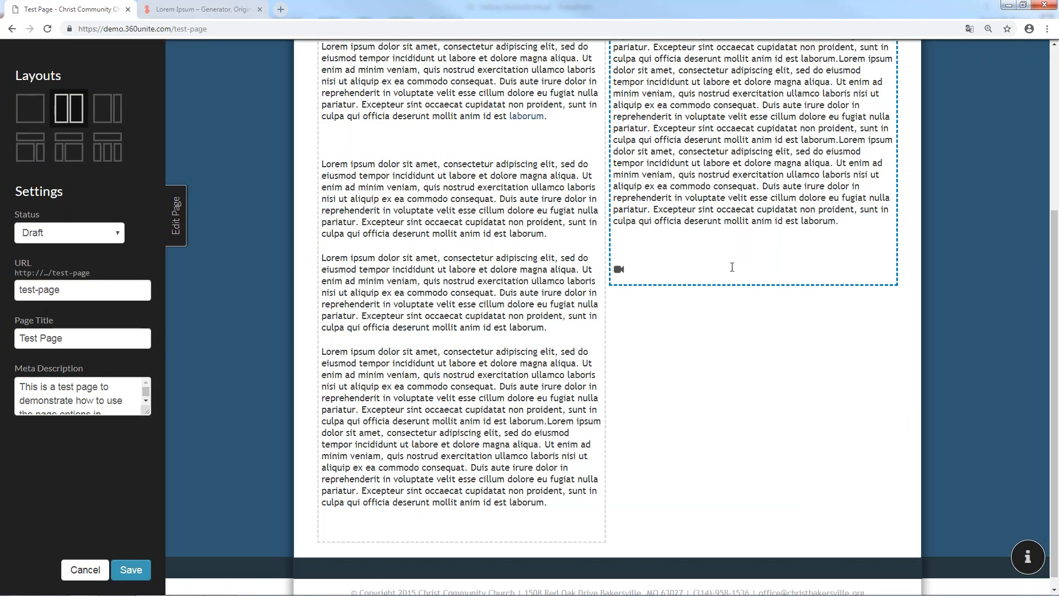
click(732, 267)
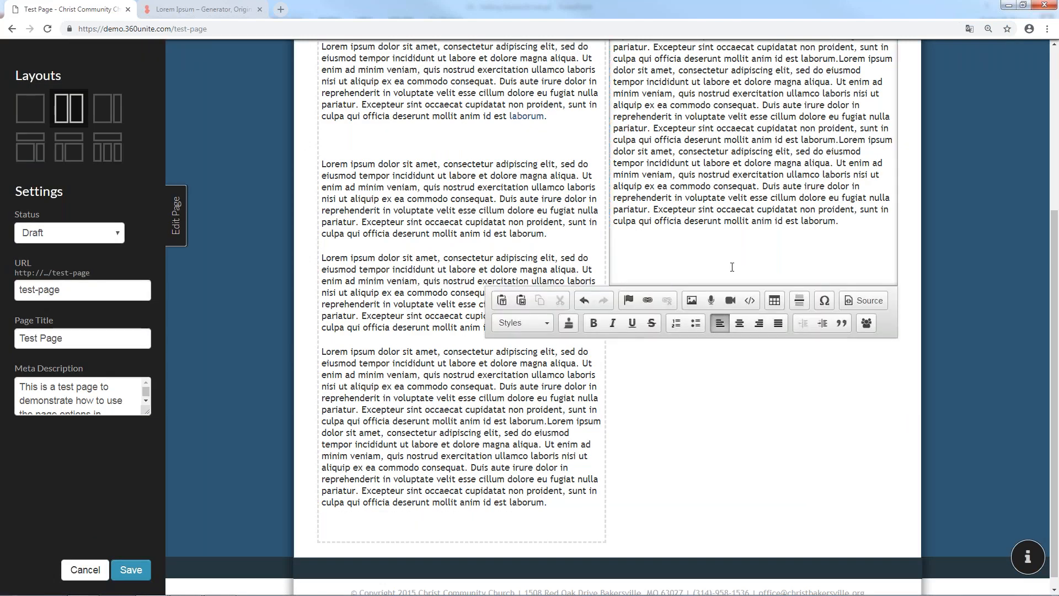
scroll(756, 199, up, 3)
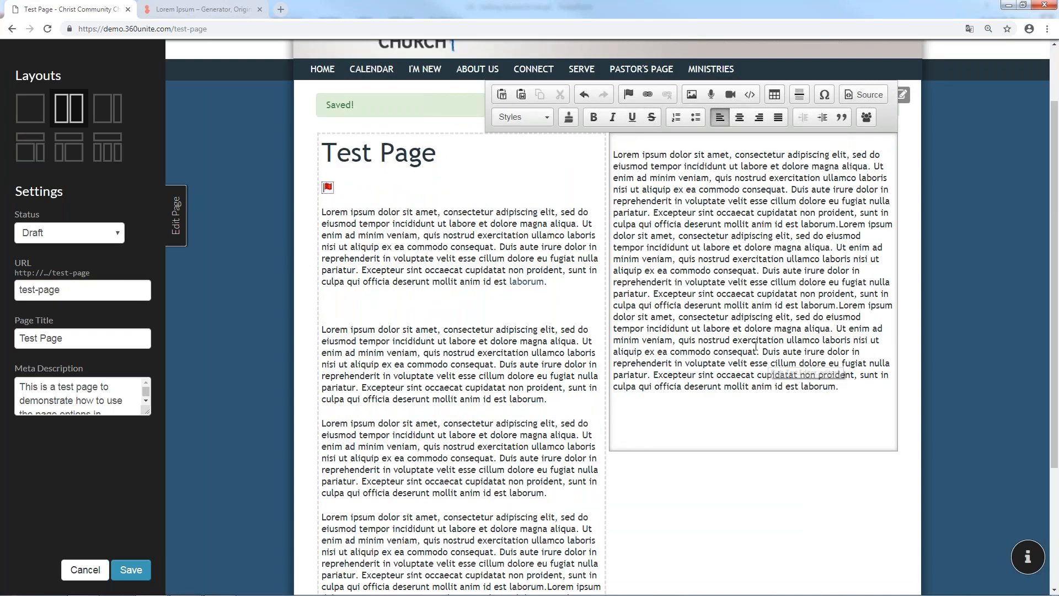
click(751, 94)
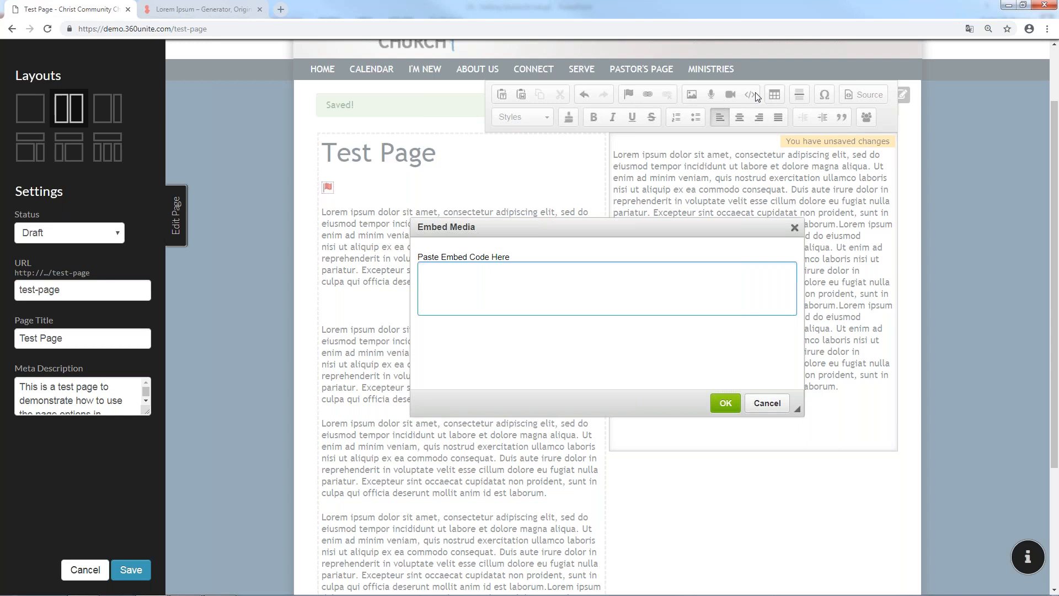
click(794, 227)
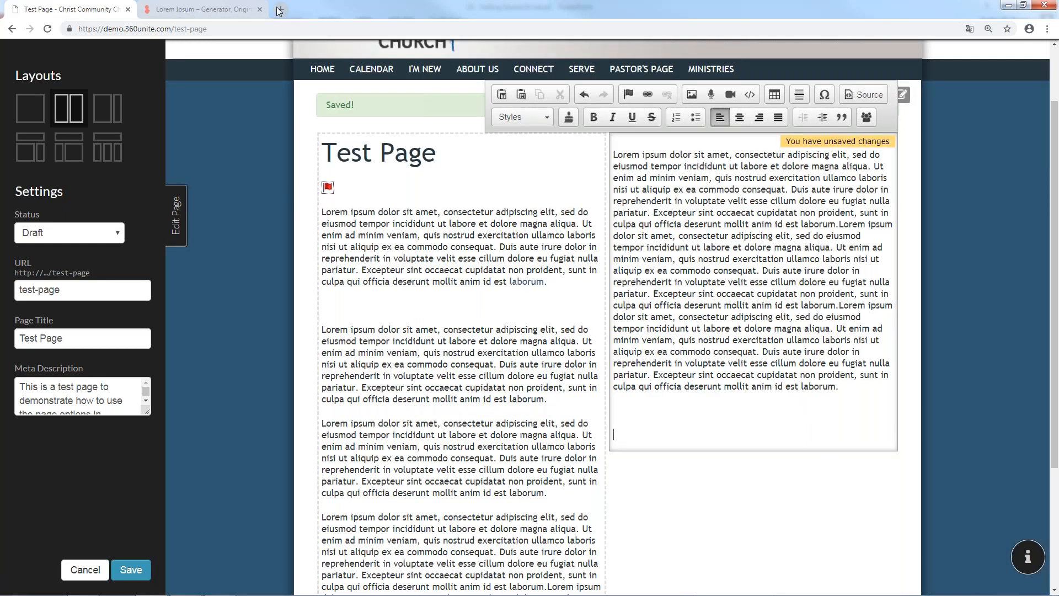
click(220, 17)
Go to youtube.com and search for 'concordia publishing house'
click(235, 27)
text(youtube.com)
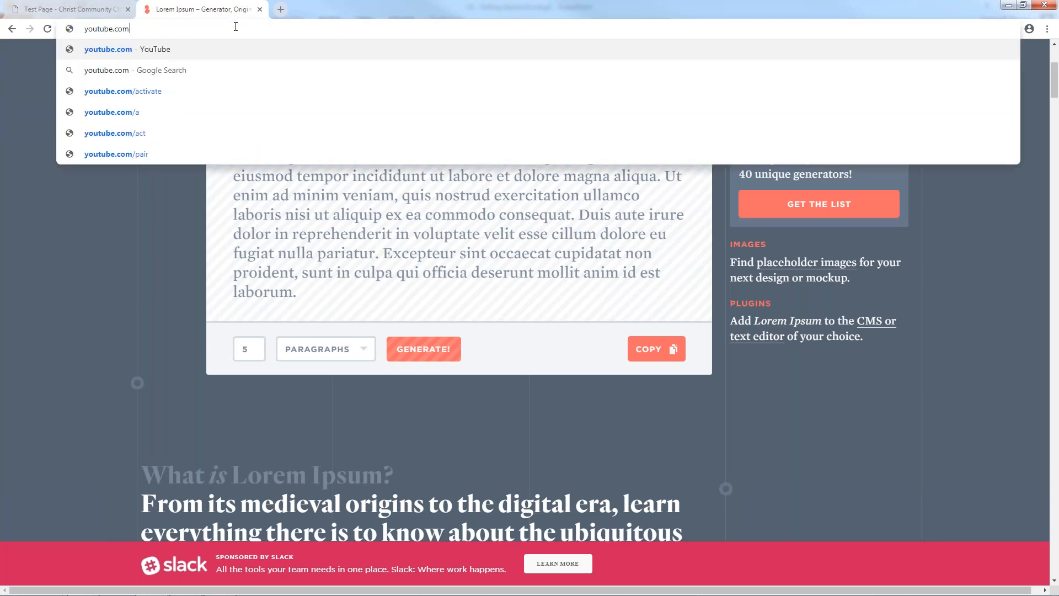
key(Return)
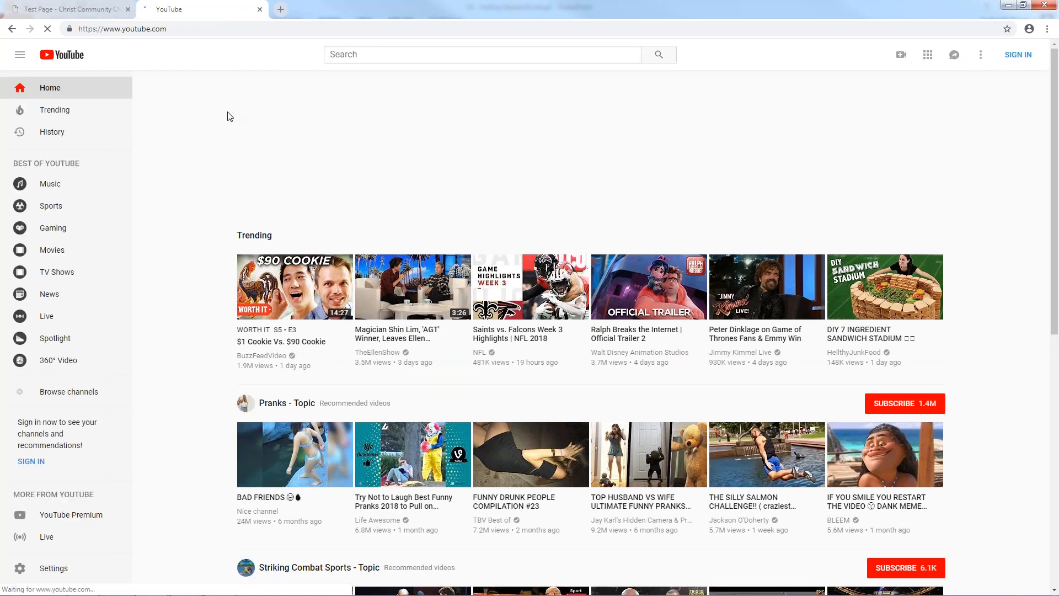
click(356, 54)
text(con)
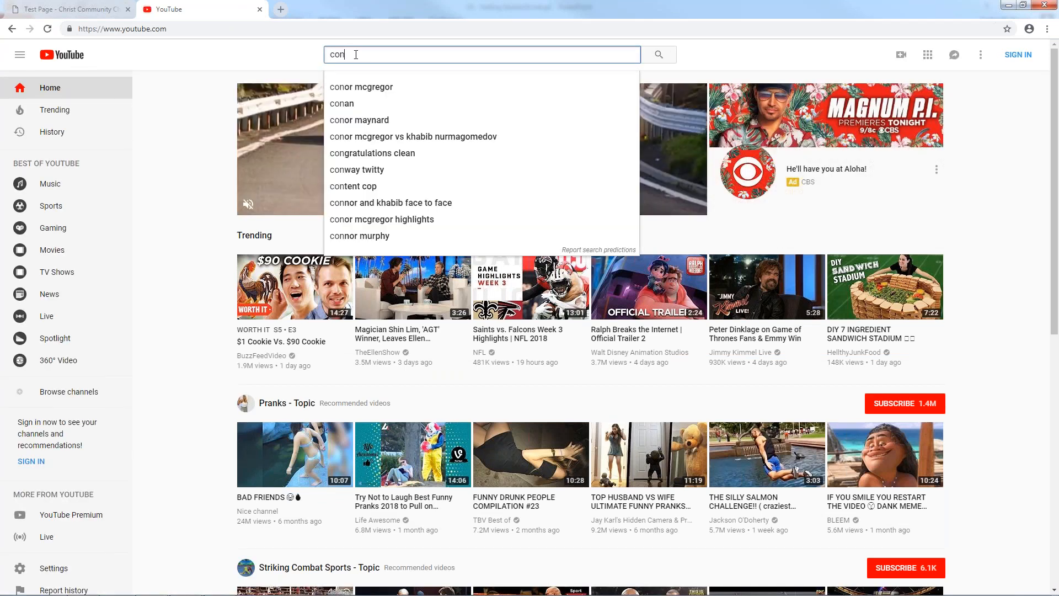
text(cordia publishing hous)
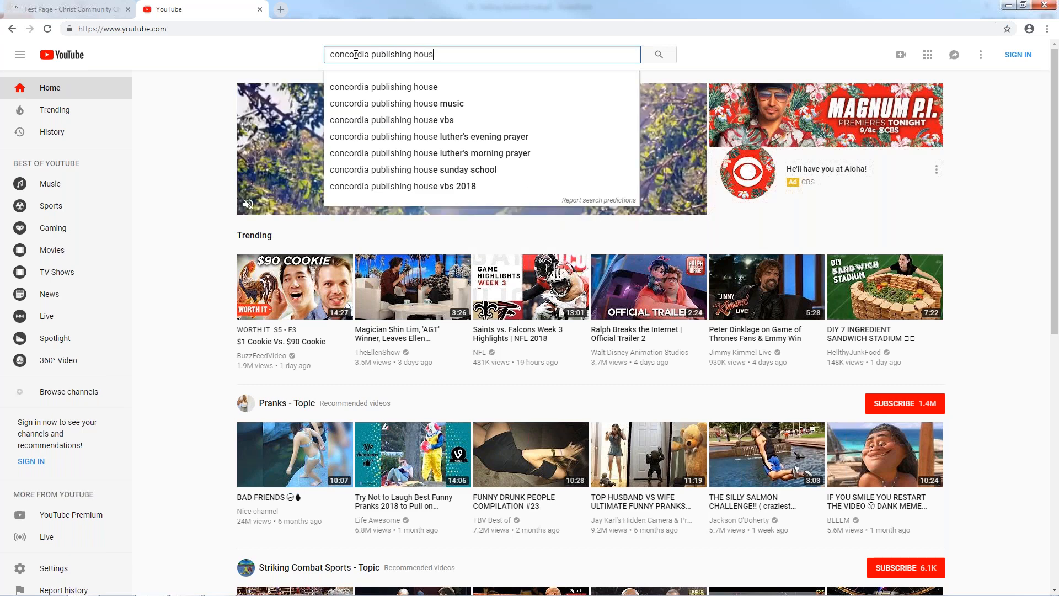
text(e)
key(Return)
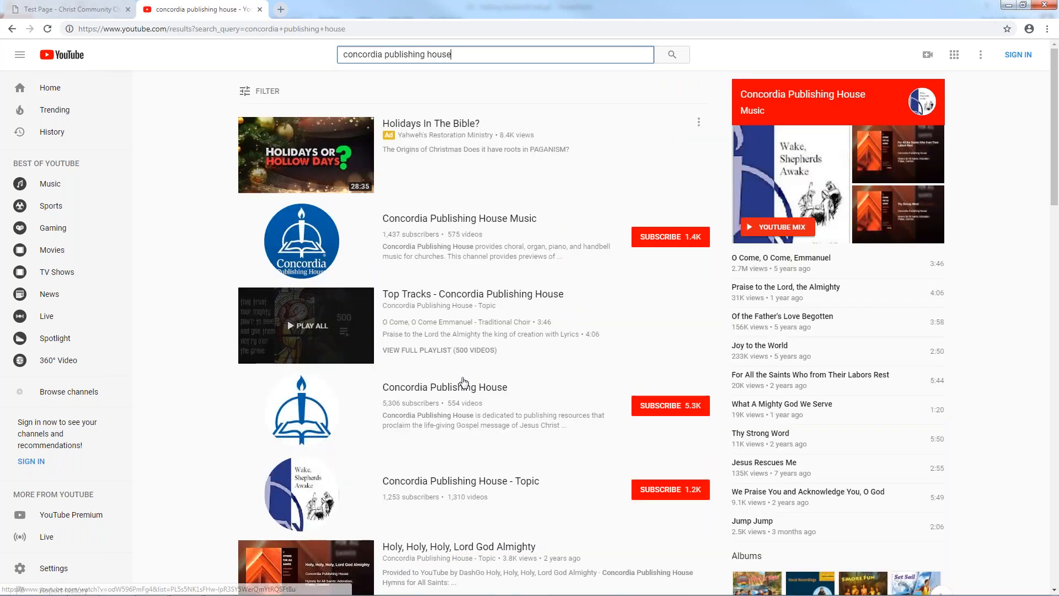
Open the Mighty Fortress VBS Music result and pause it
scroll(448, 467, down, 1)
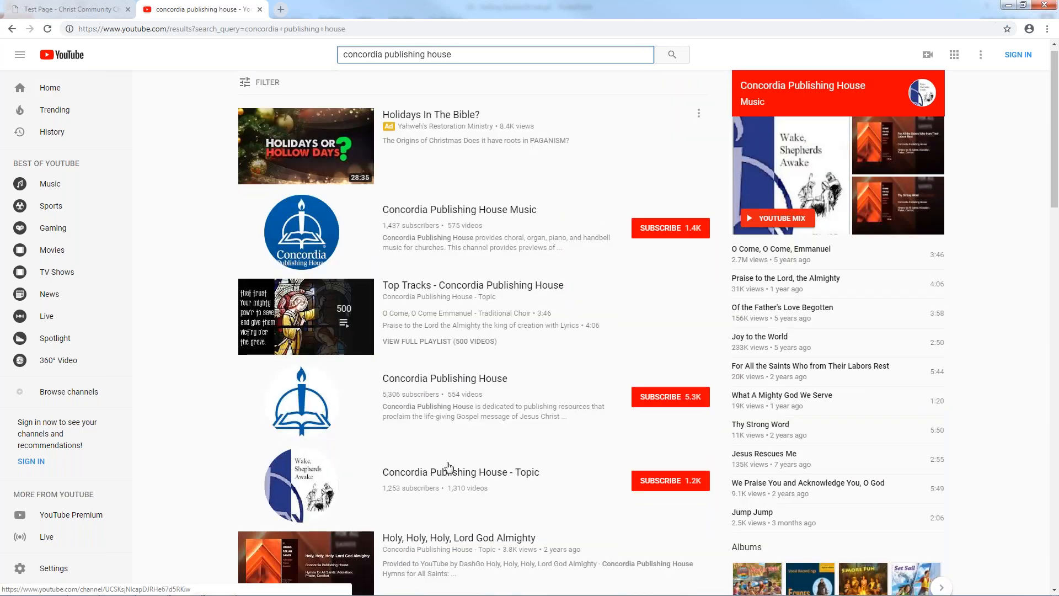
scroll(448, 467, down, 2)
scroll(449, 467, down, 2)
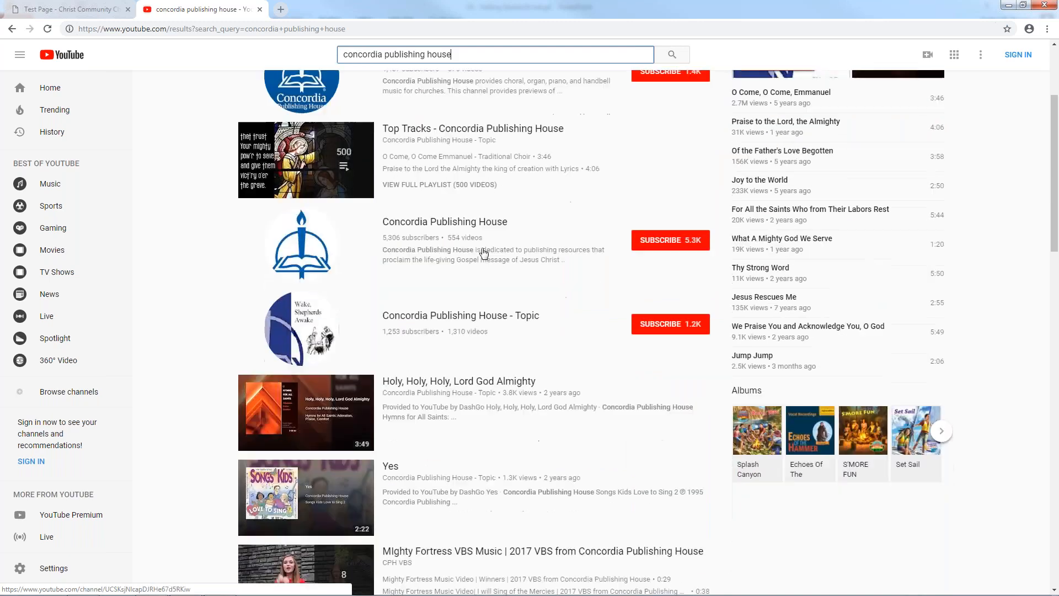
scroll(443, 260, up, 4)
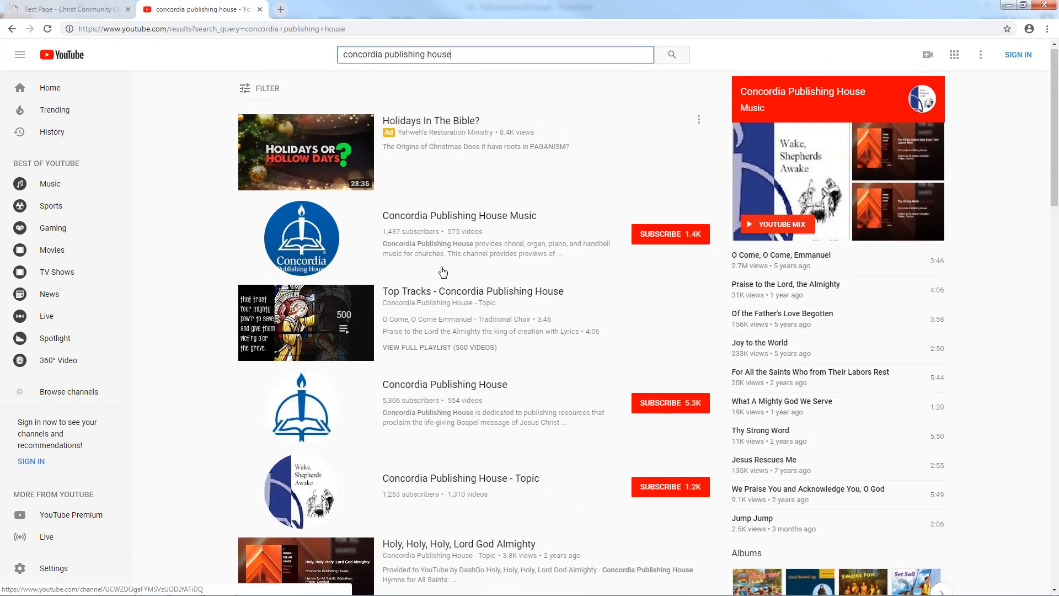
scroll(443, 271, down, 6)
click(480, 331)
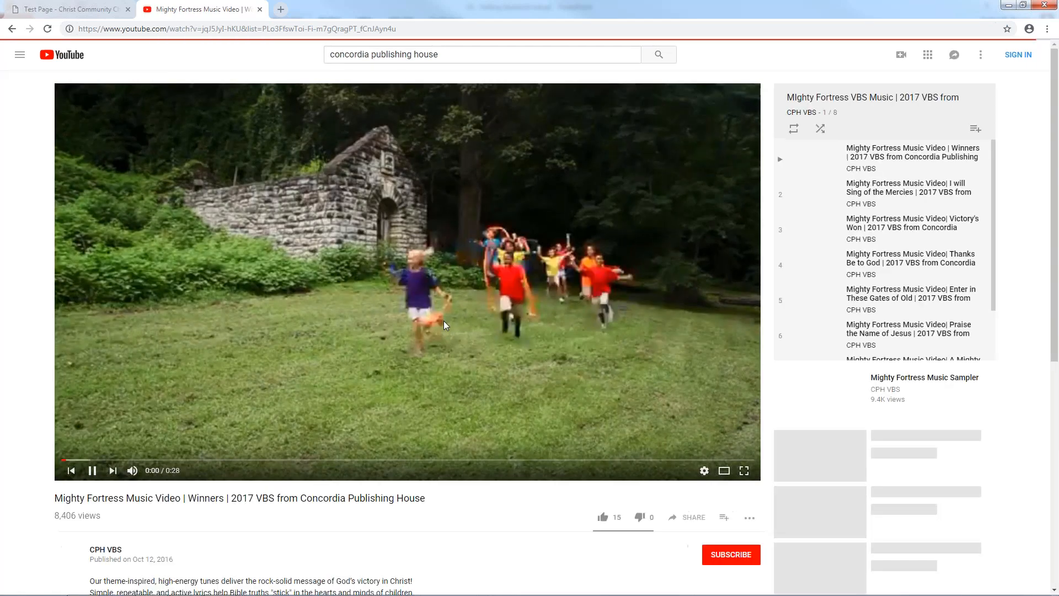
click(346, 408)
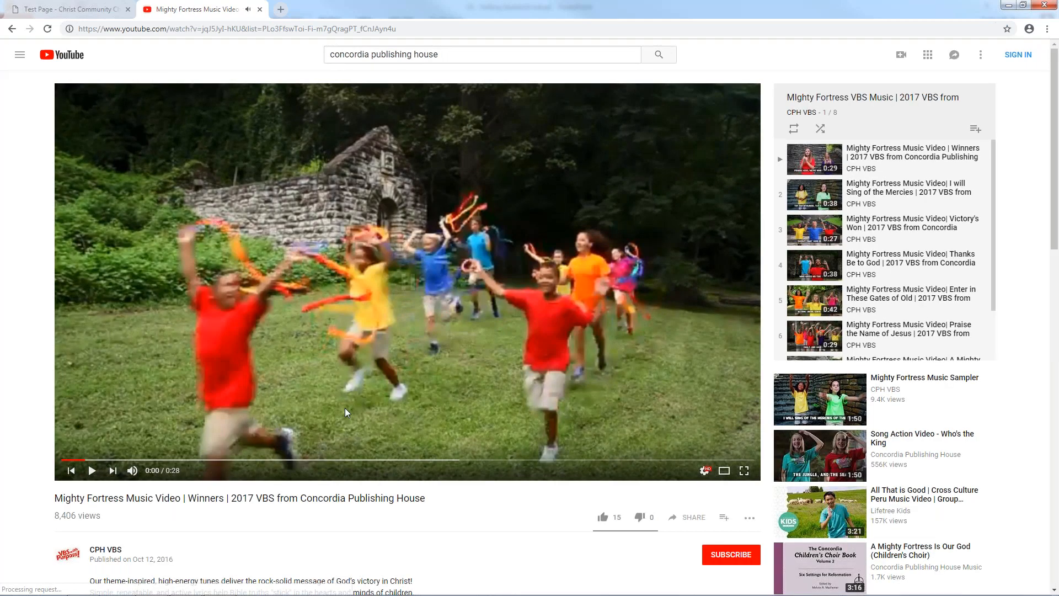
Show the video's Share embed code
scroll(345, 409, down, 2)
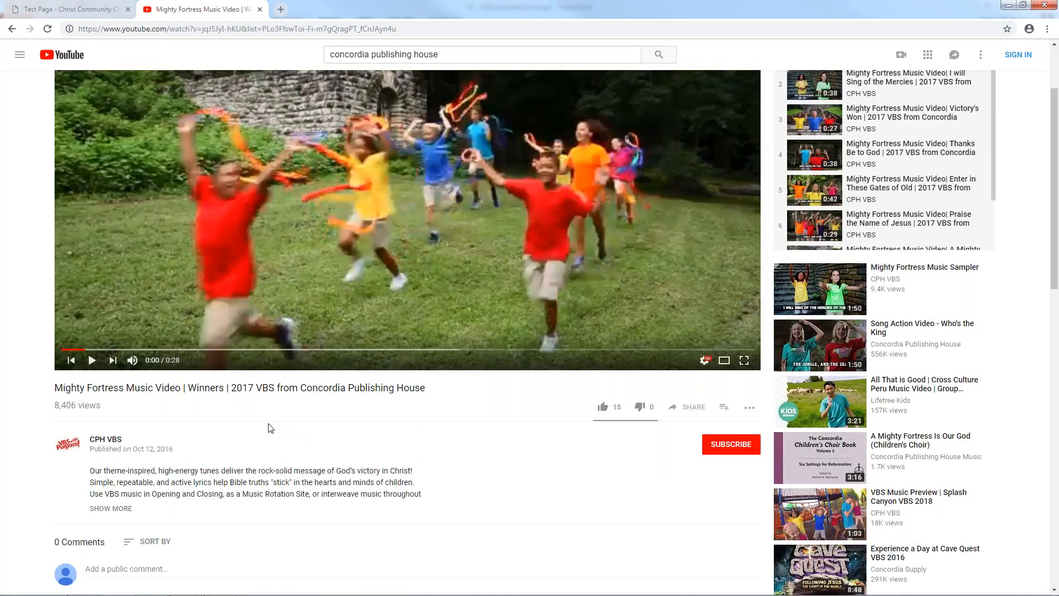
scroll(270, 428, down, 2)
click(724, 297)
click(745, 301)
click(744, 301)
click(746, 301)
click(677, 298)
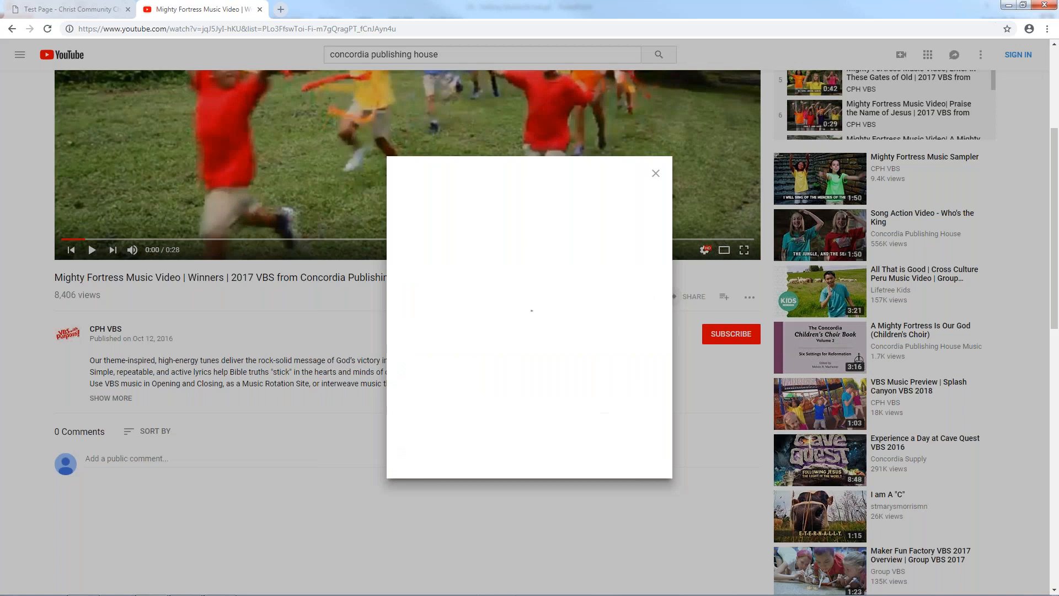
click(424, 275)
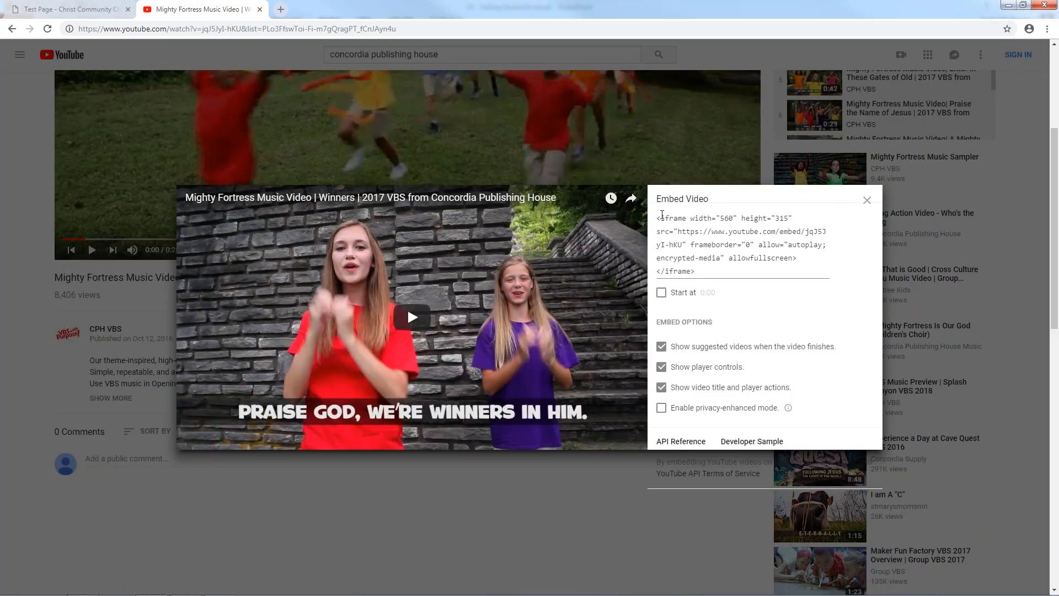
Copy the iframe embed code and return to the Test Page editor
drag(659, 214, 733, 277)
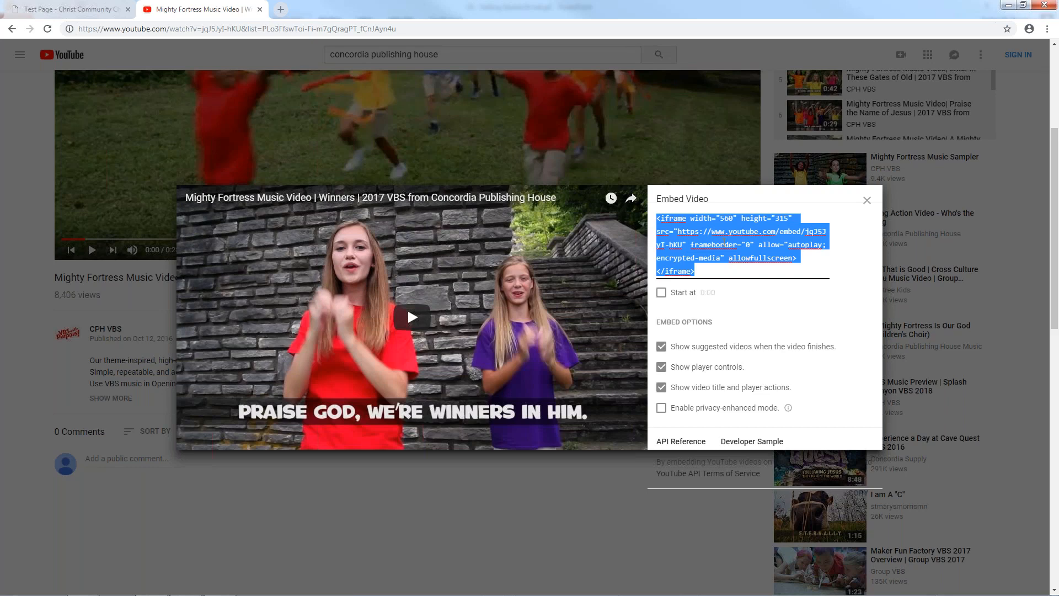
right_click(721, 243)
click(741, 260)
click(867, 199)
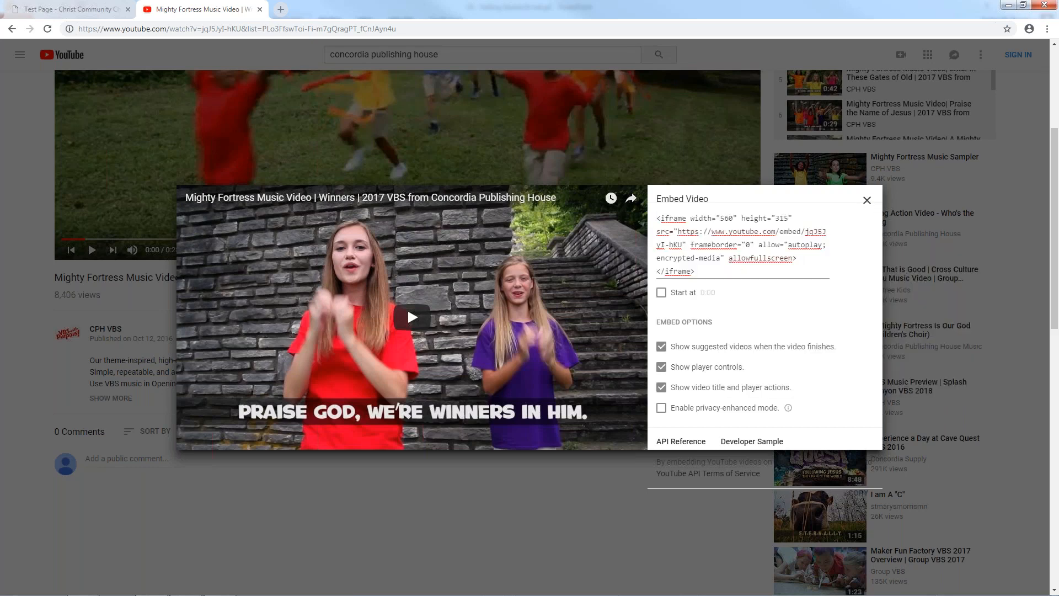
click(50, 7)
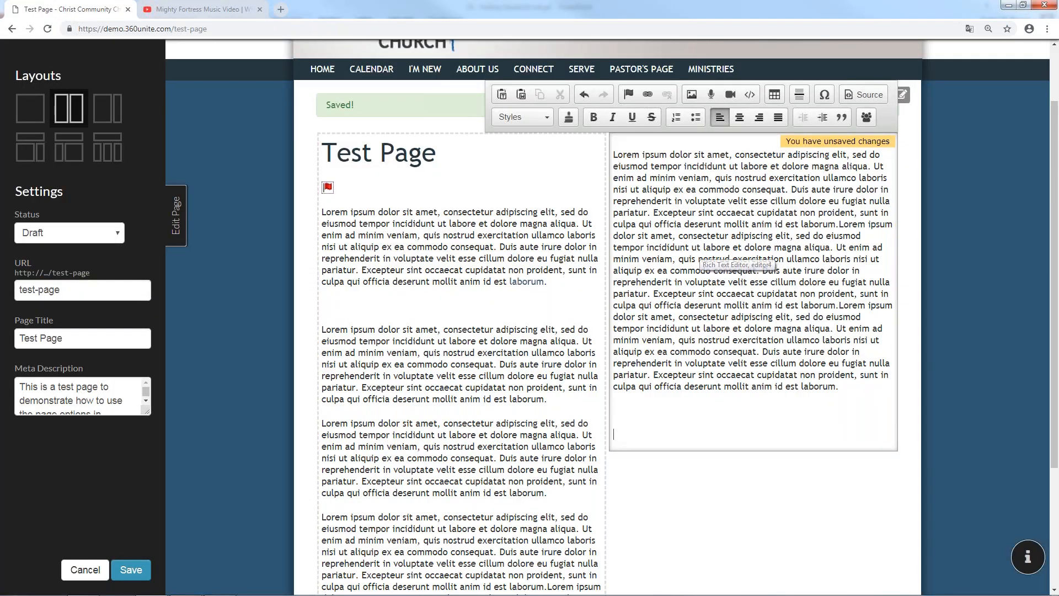
click(749, 95)
right_click(510, 281)
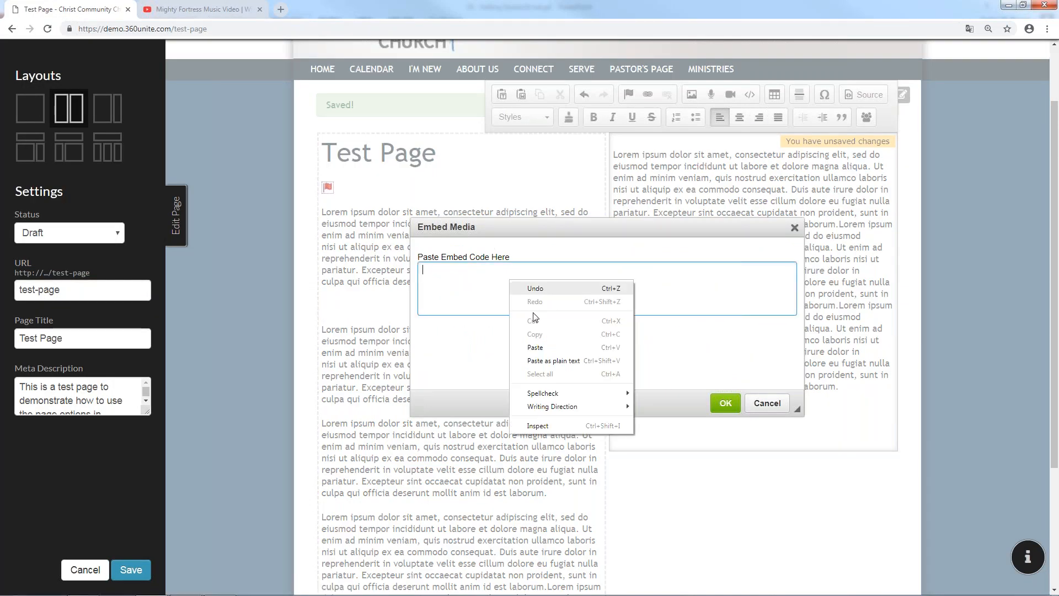
click(538, 347)
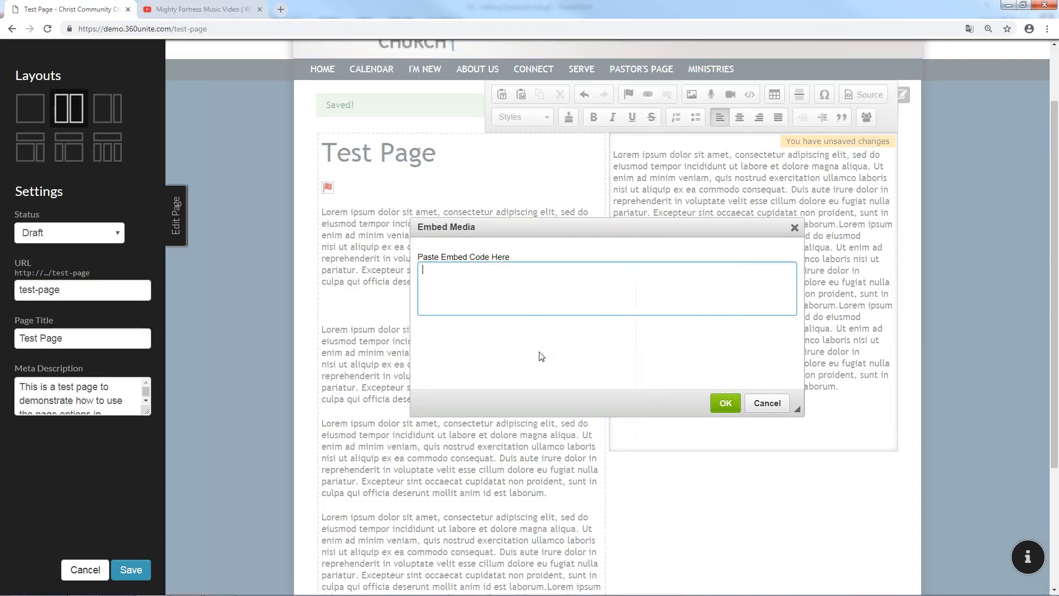
click(725, 405)
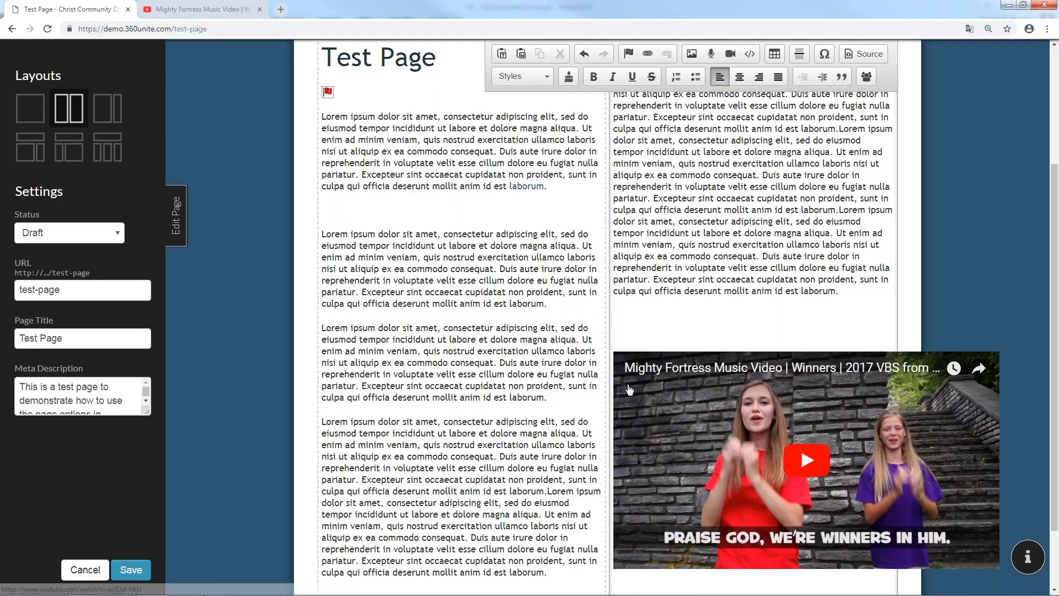
double_click(628, 365)
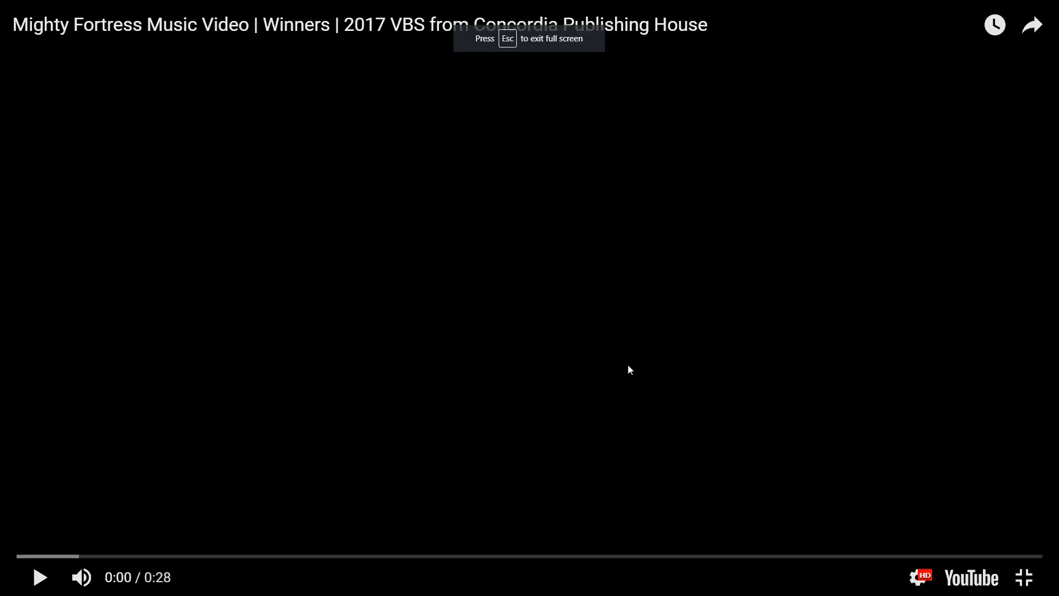
key(Escape)
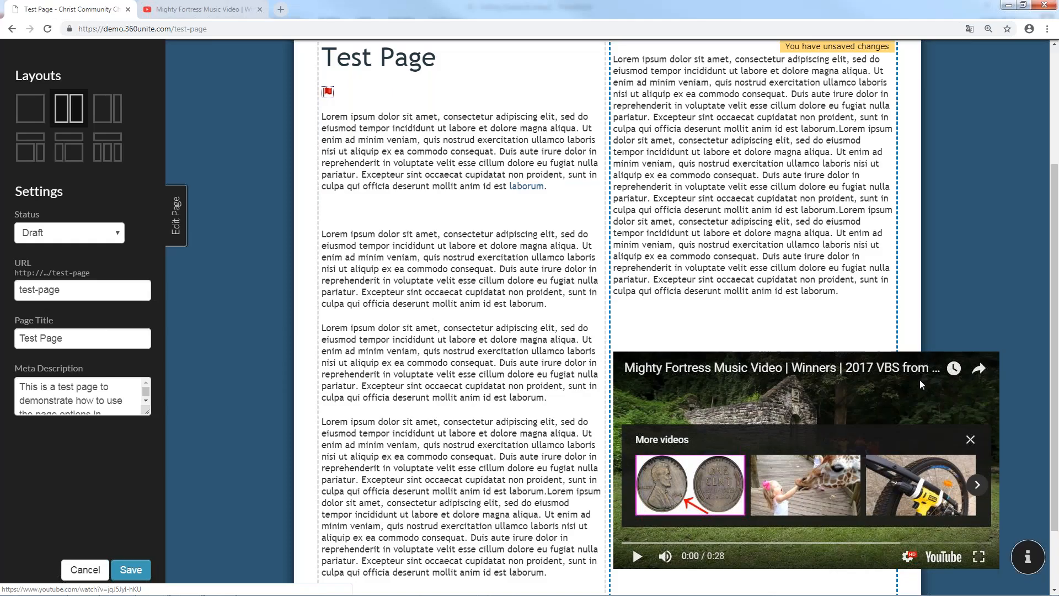
click(780, 584)
key(BackSpace)
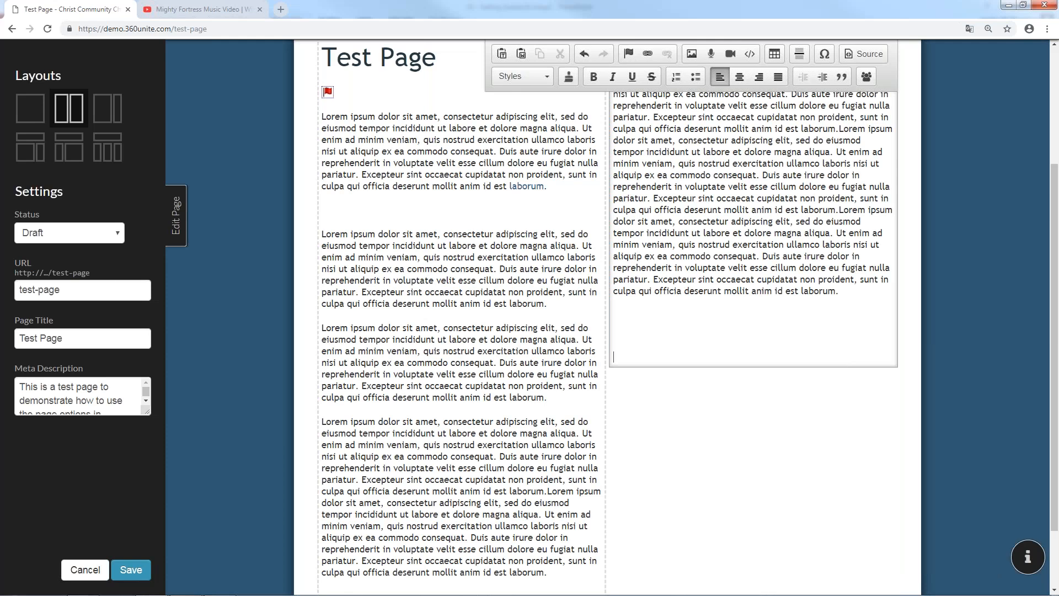
Paste the YouTube iframe code into Embed Media, resize it to 250 by 150, and insert it
click(754, 385)
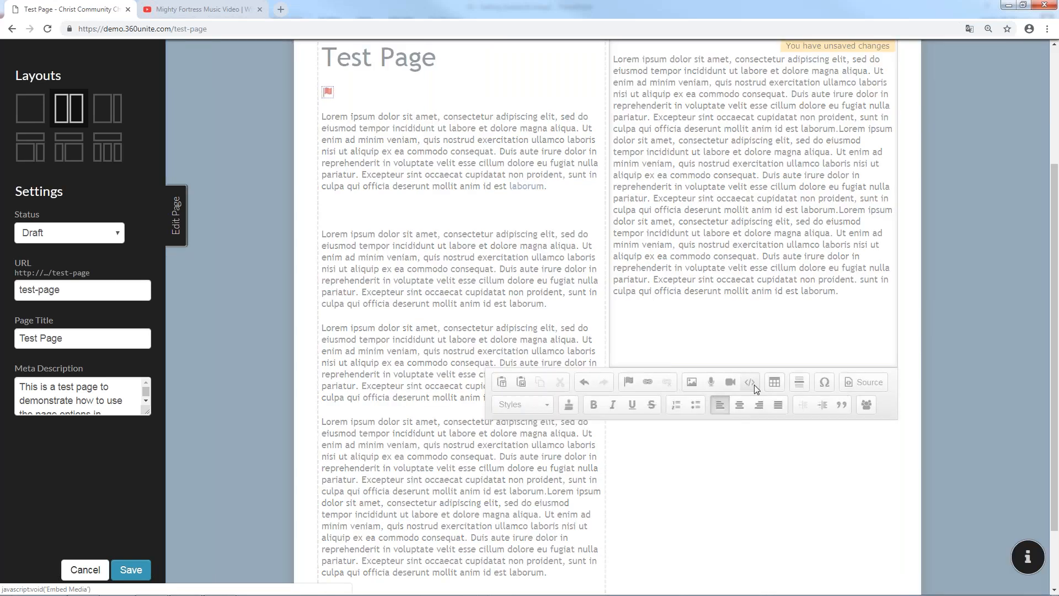
right_click(620, 274)
click(679, 356)
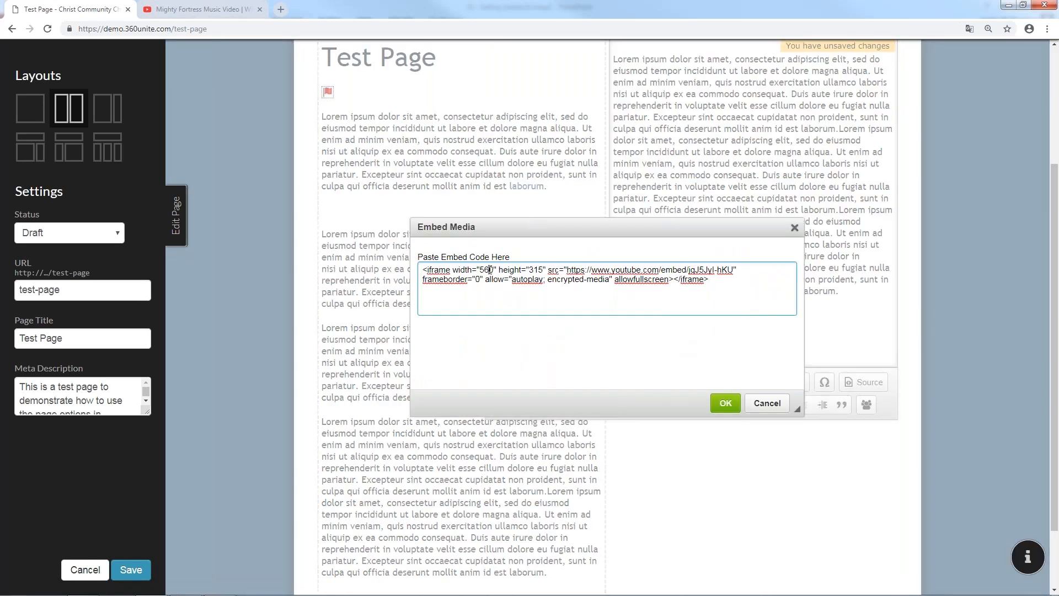
click(489, 270)
key(BackSpace)
key(BackSpace)
key(BackSpace)
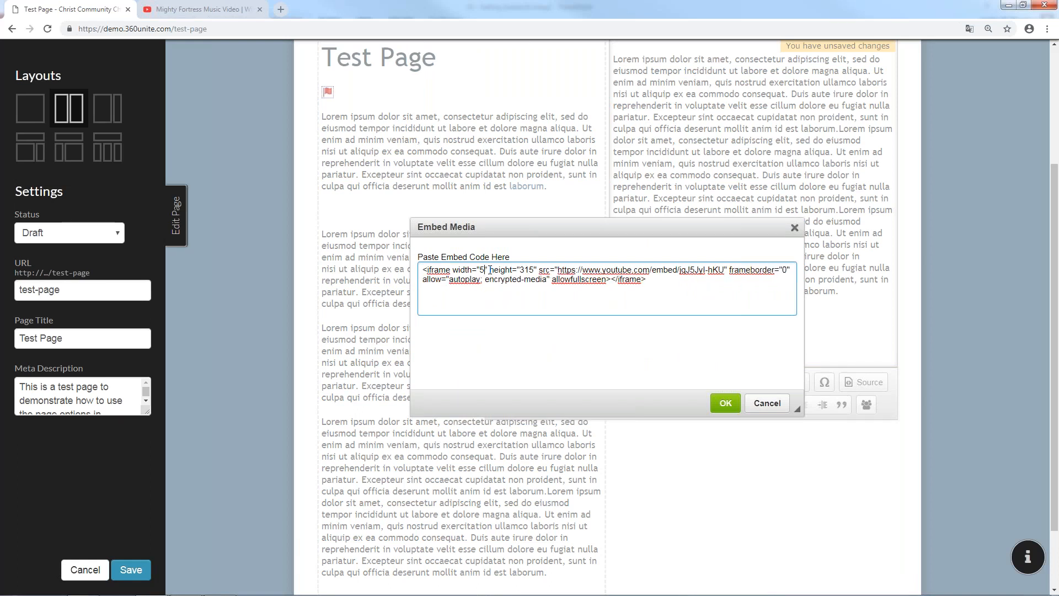
text(250)
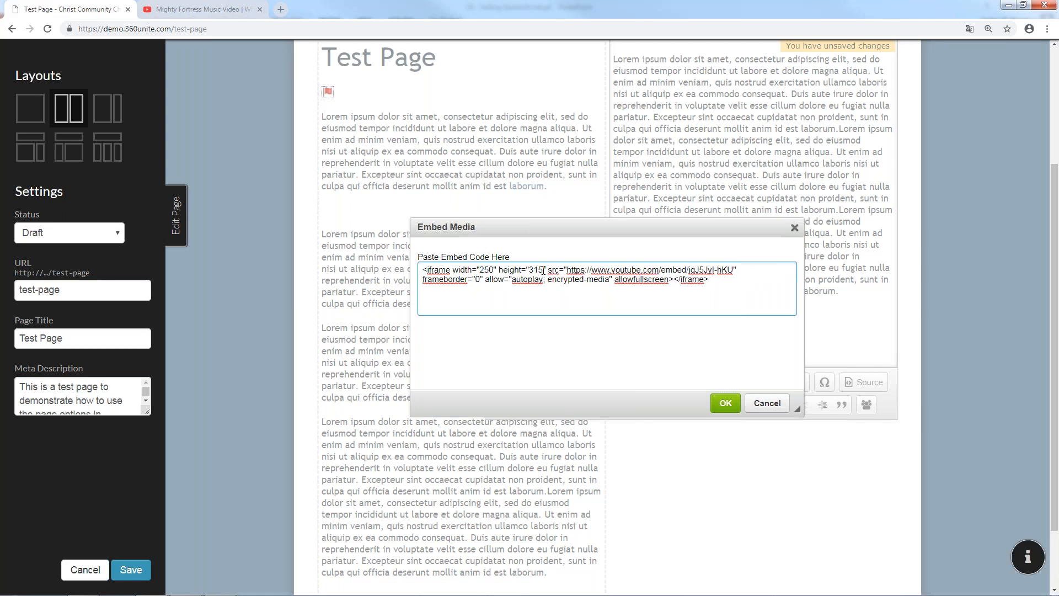
key(BackSpace)
key(BackSpace)
key(BackSpace)
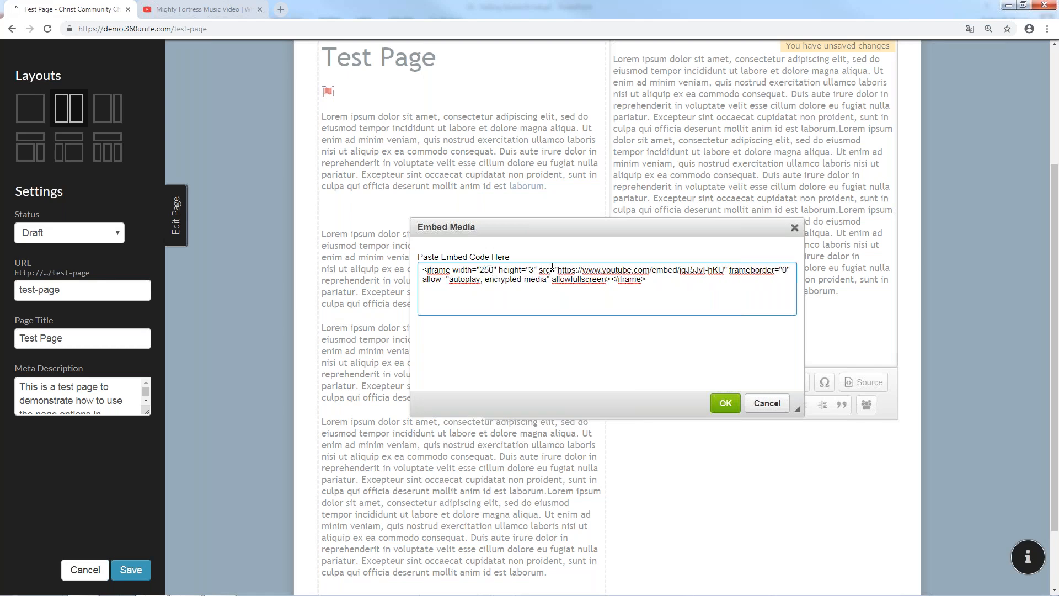
text(150)
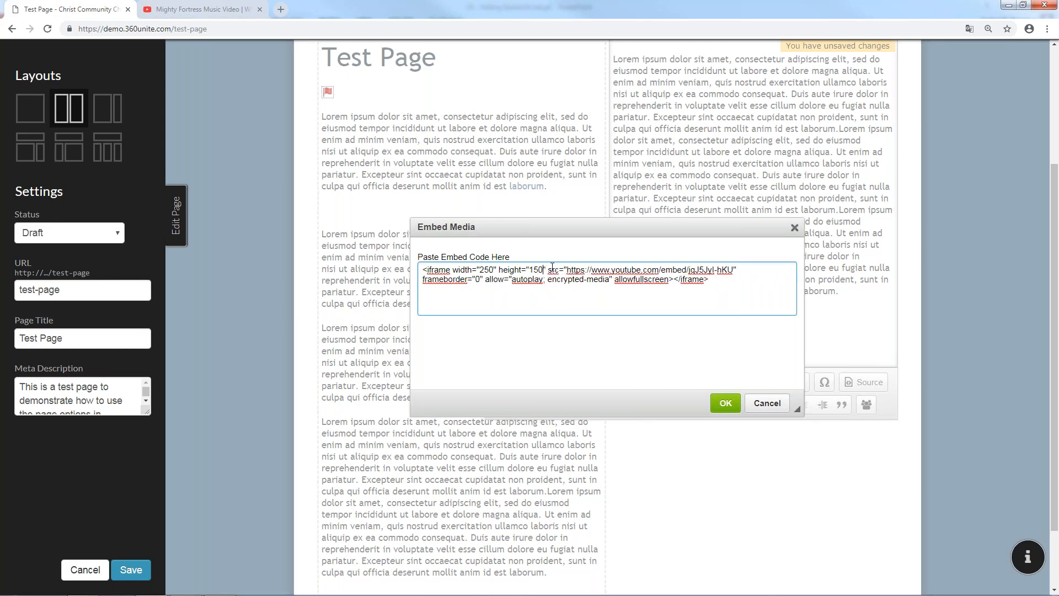
click(725, 403)
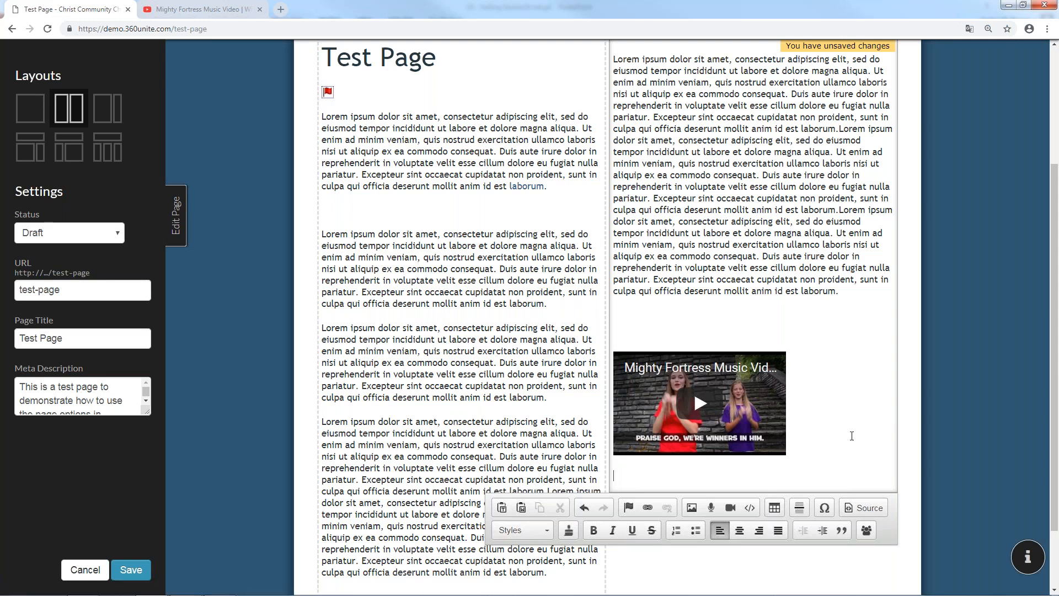
Add a horizontal line below the video, skipping the table settings, and save the page
click(774, 508)
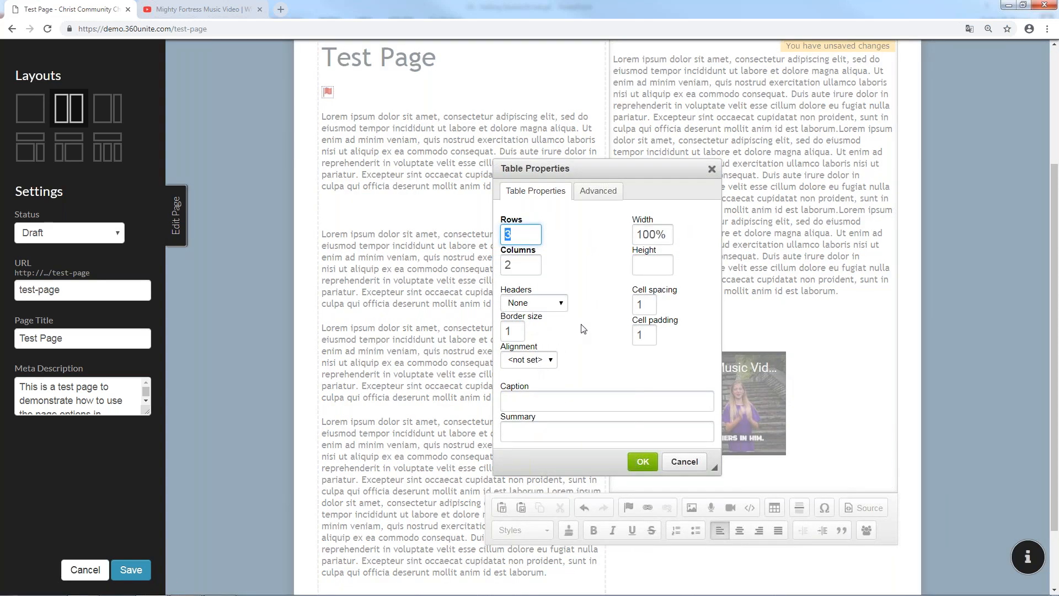
click(673, 460)
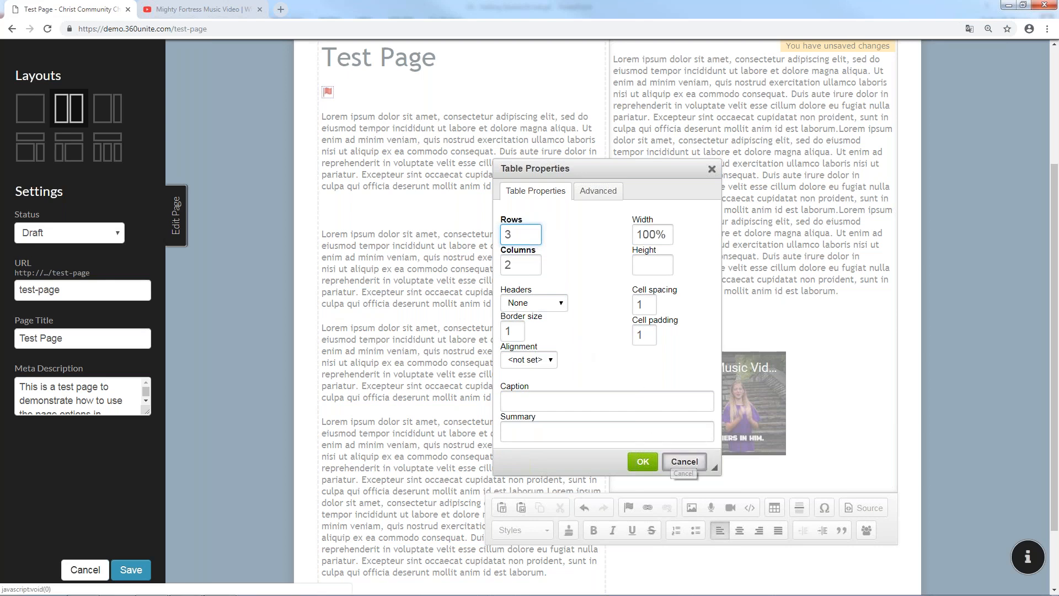
click(798, 508)
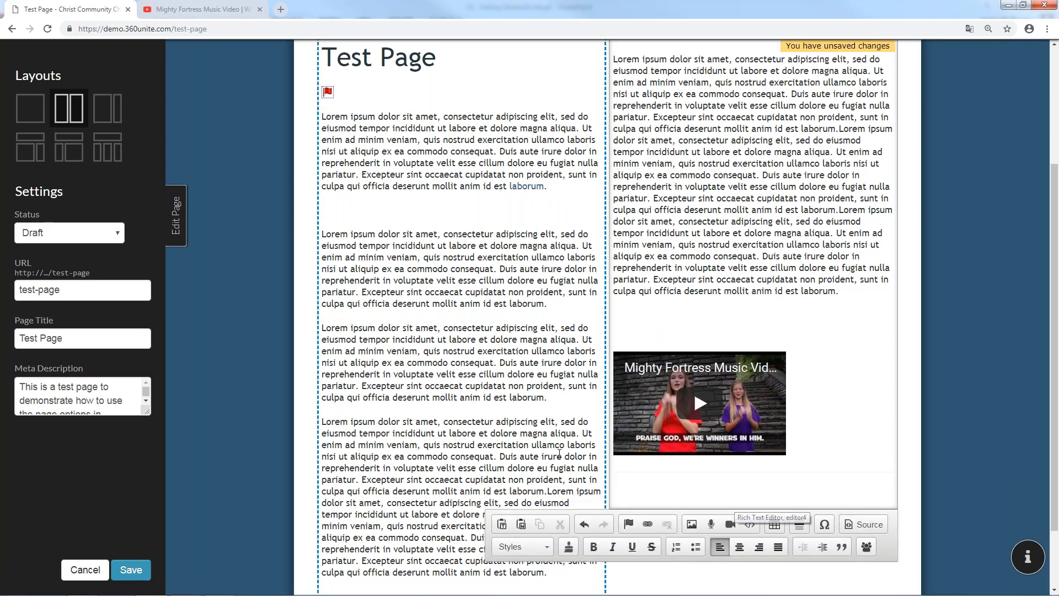
click(130, 570)
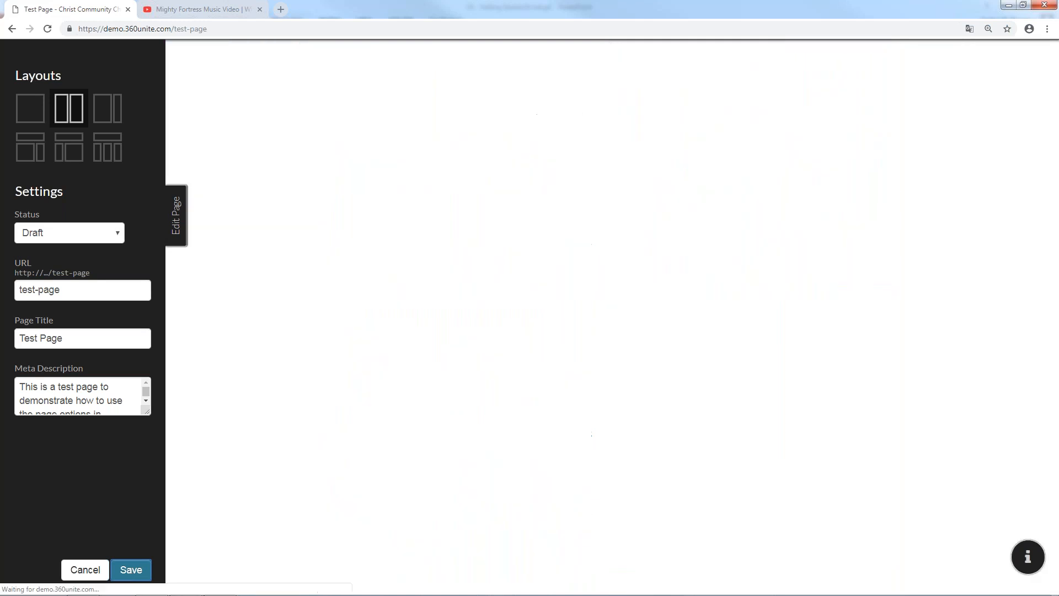
Reopen the editor and delete the empty embed box from the right column
scroll(716, 512, down, 5)
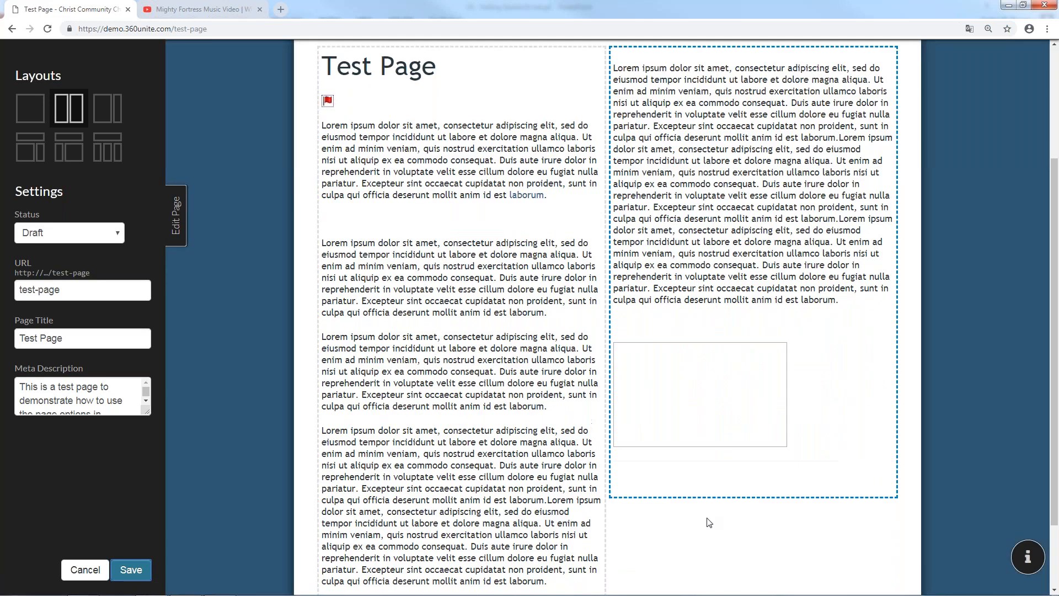
click(175, 219)
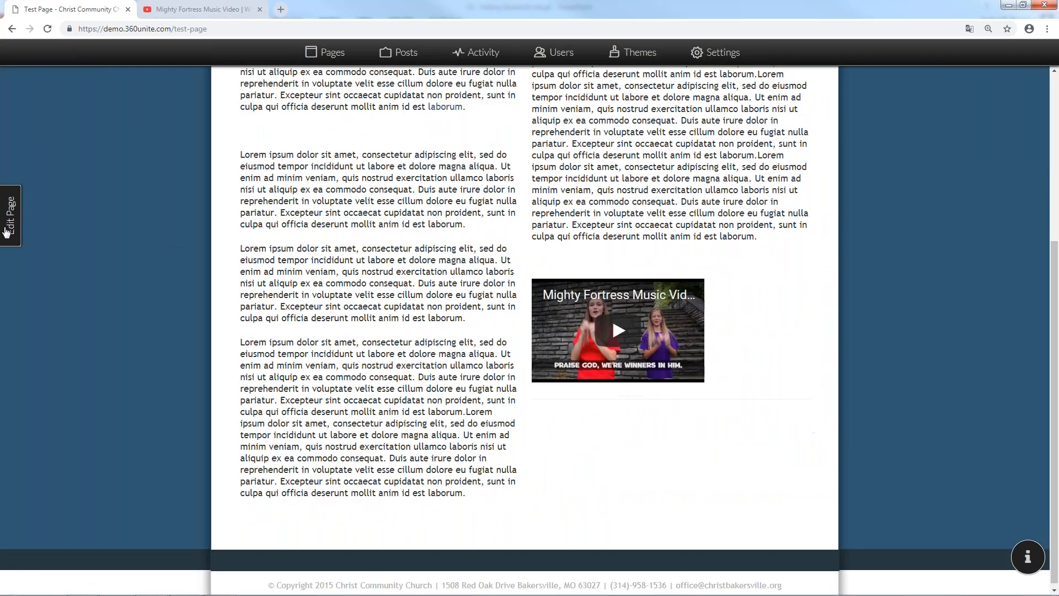
click(7, 231)
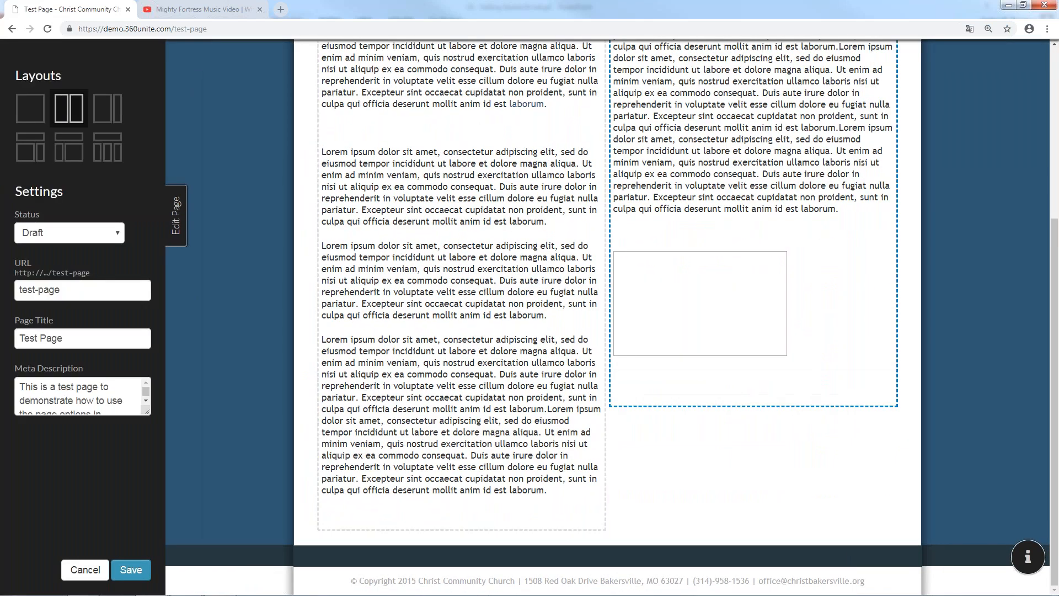
click(815, 388)
key(BackSpace)
key(BackSpace)
key(BackSpace)
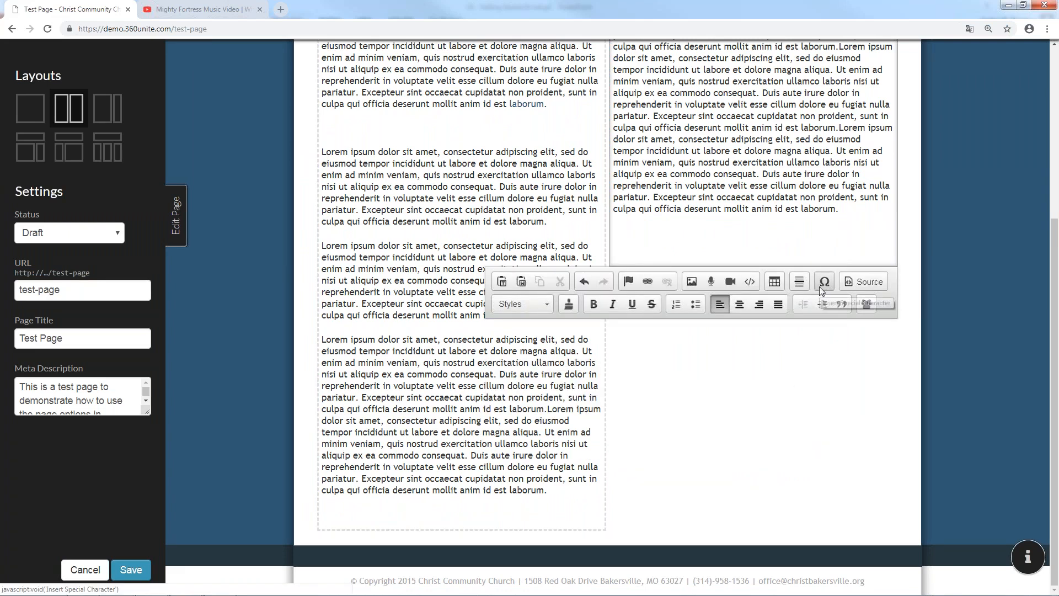
Look at the special character picker and HTML source view, closing both unchanged
click(822, 284)
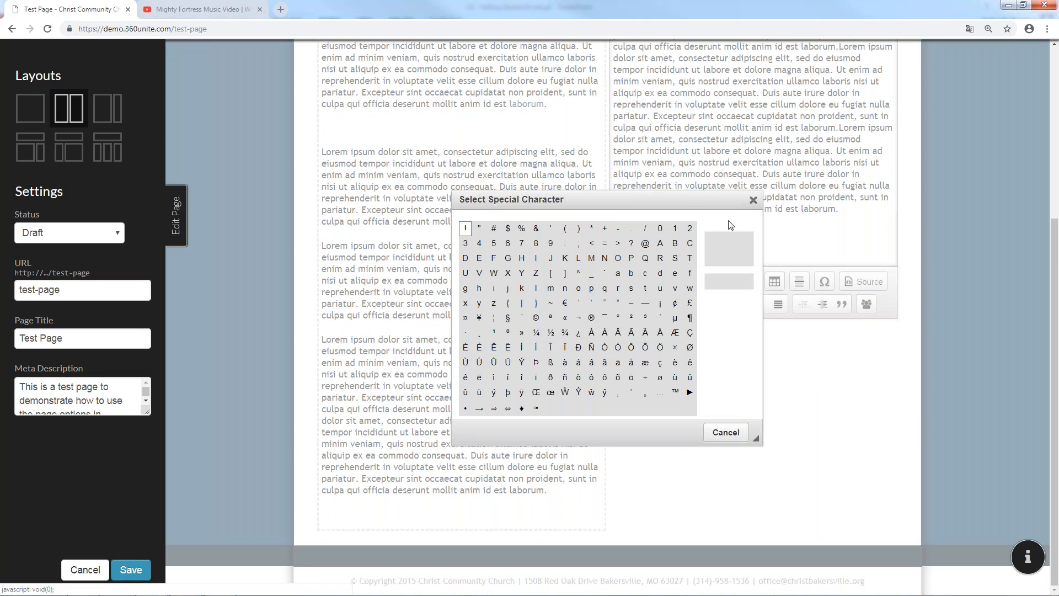
click(752, 200)
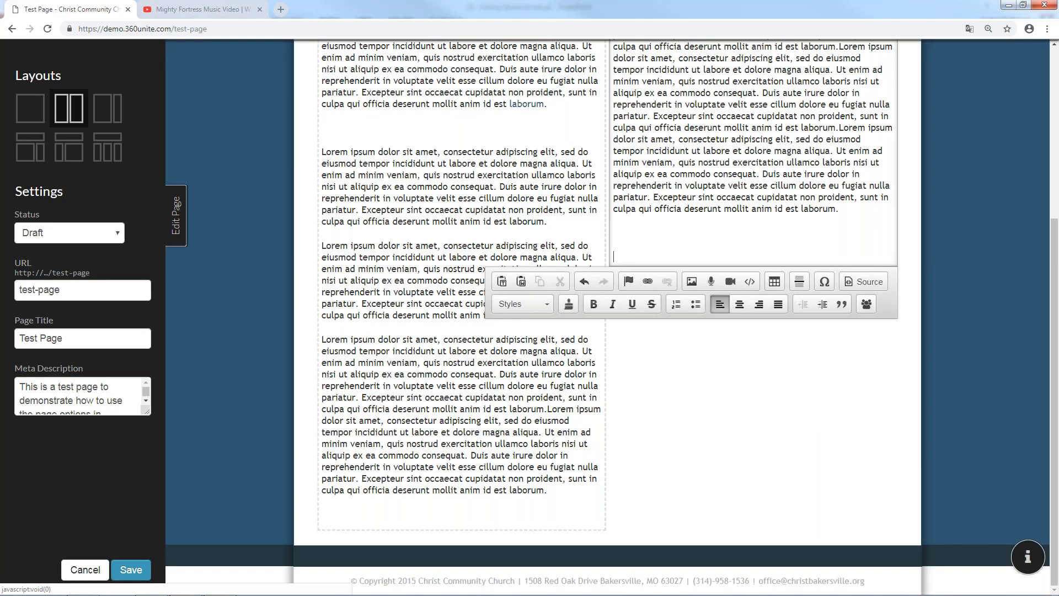
click(876, 284)
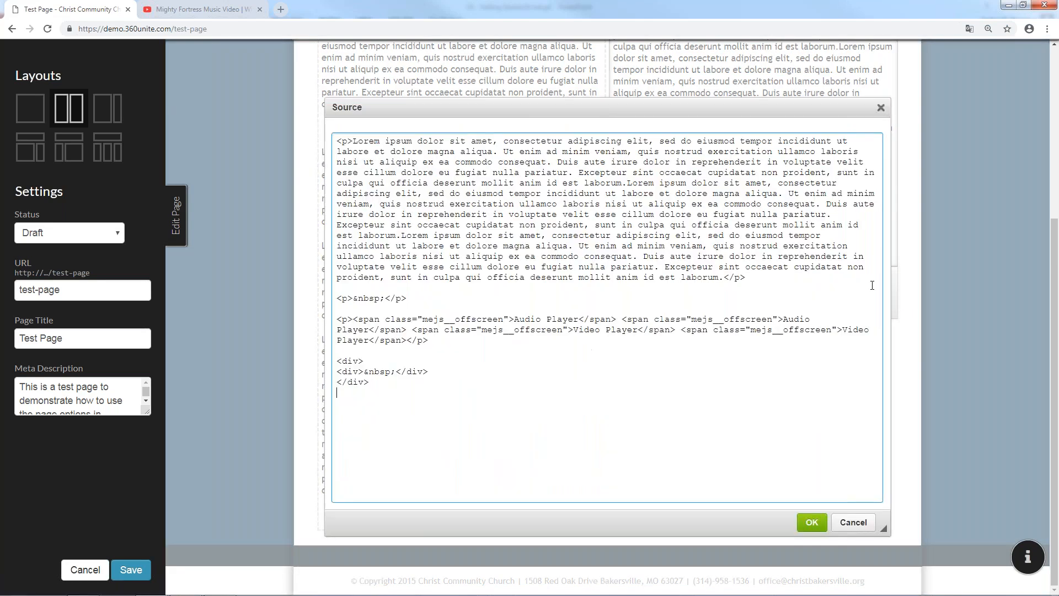
click(880, 108)
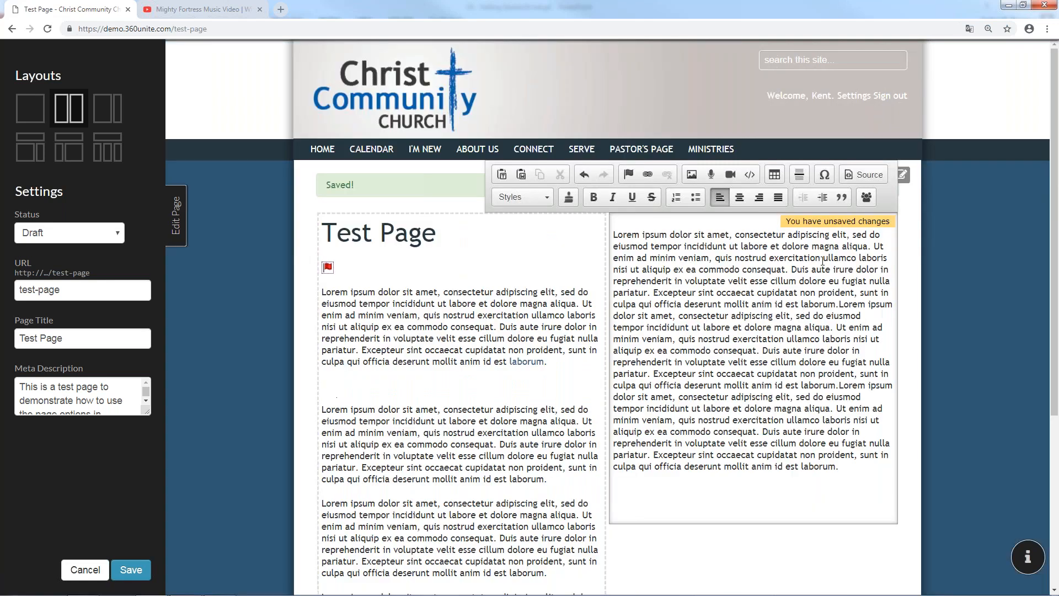
click(877, 175)
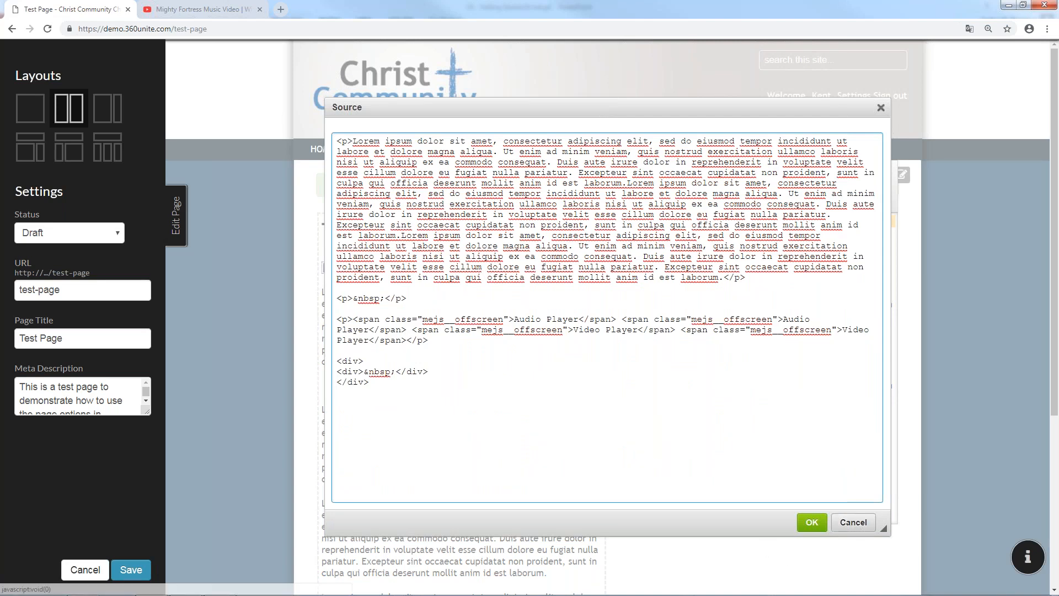
click(853, 522)
click(547, 201)
drag(840, 466, 763, 431)
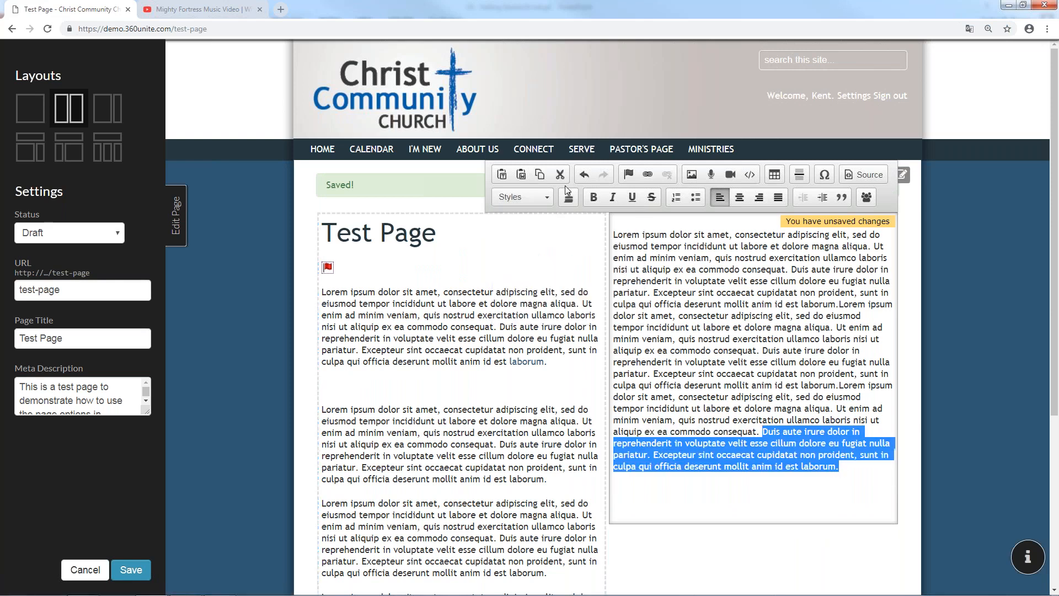
click(546, 201)
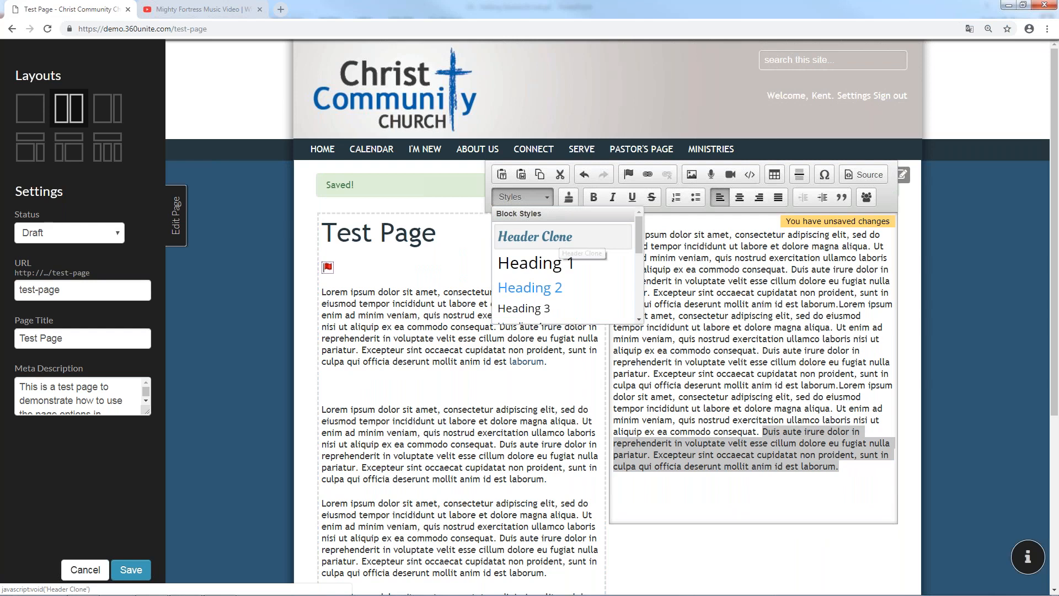
click(559, 237)
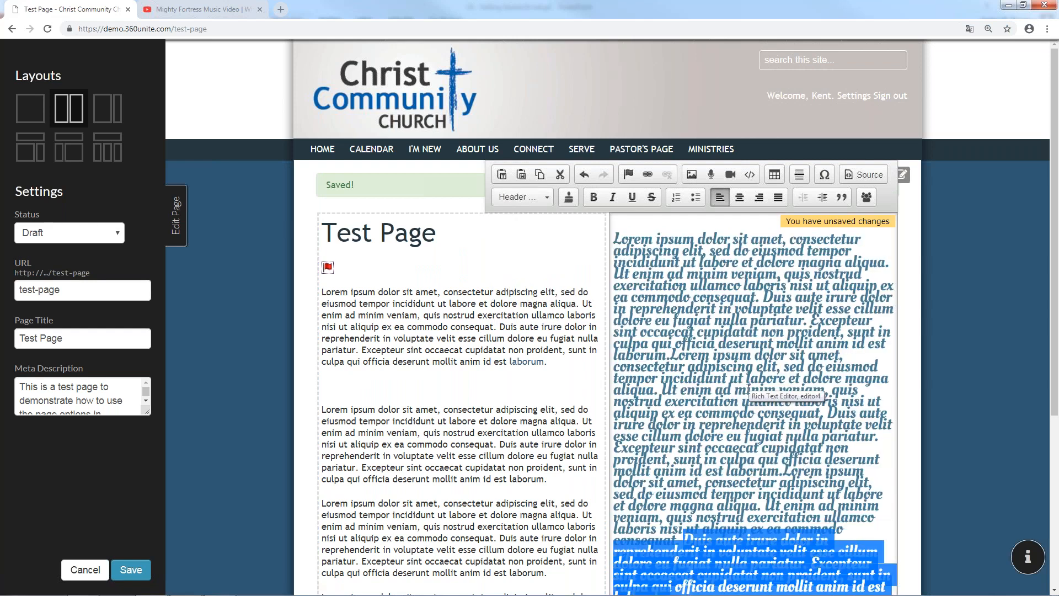
click(539, 206)
scroll(541, 265, down, 5)
click(542, 267)
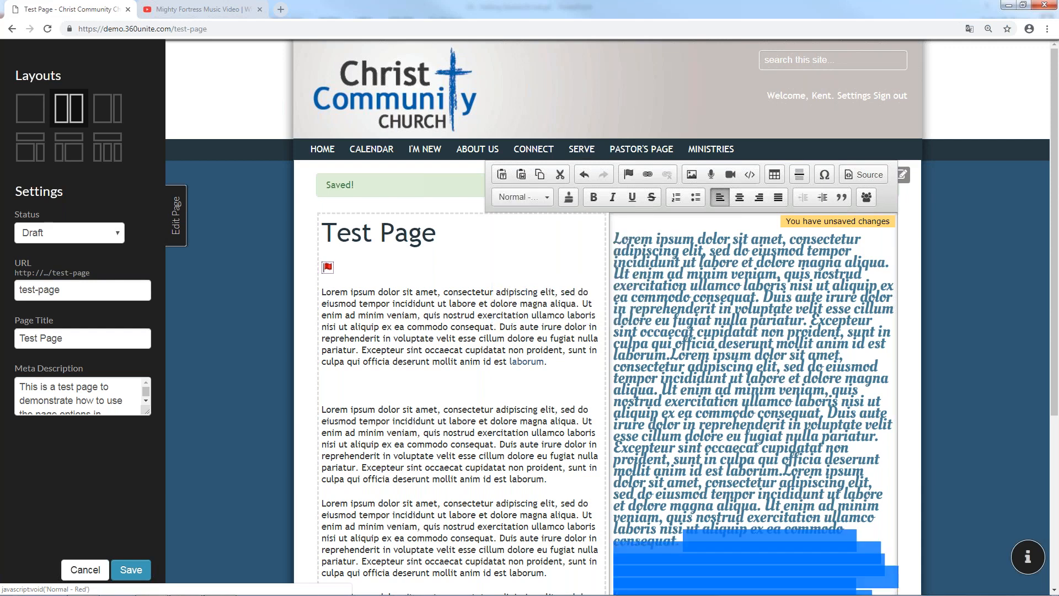
click(739, 478)
scroll(739, 477, down, 1)
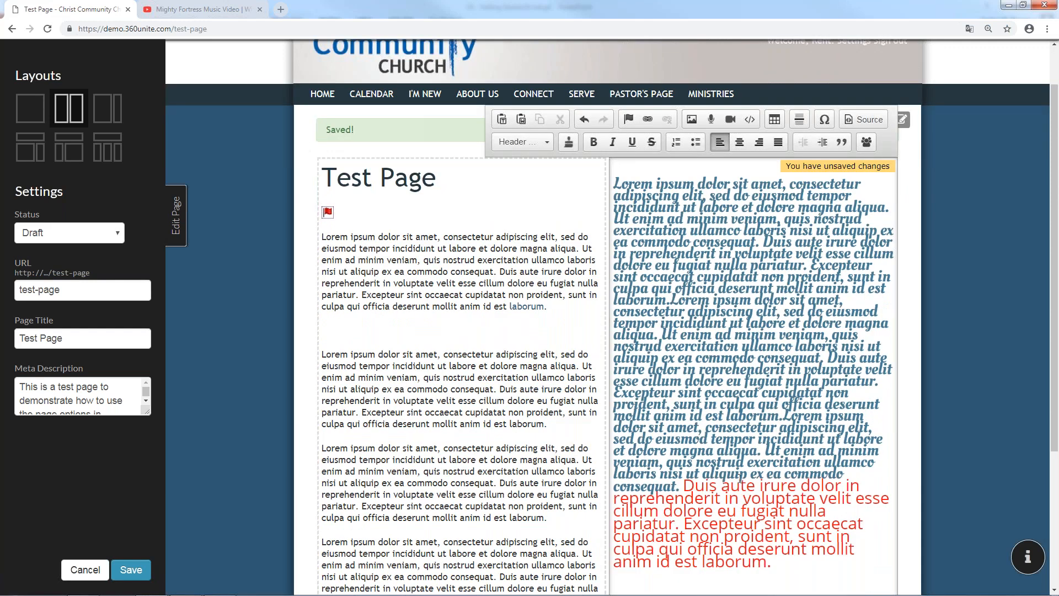
click(585, 119)
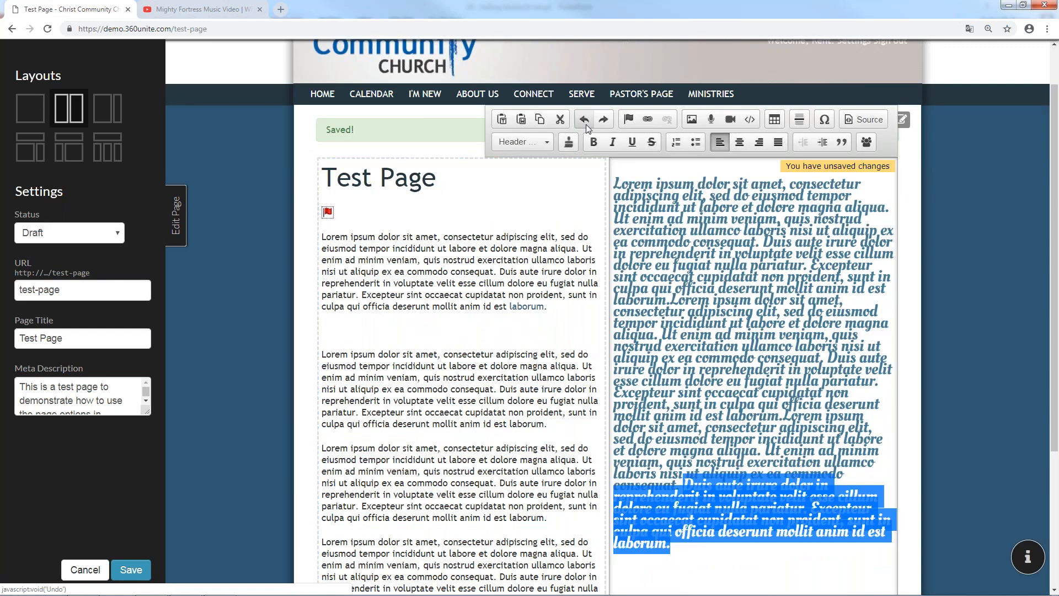
click(584, 119)
click(569, 145)
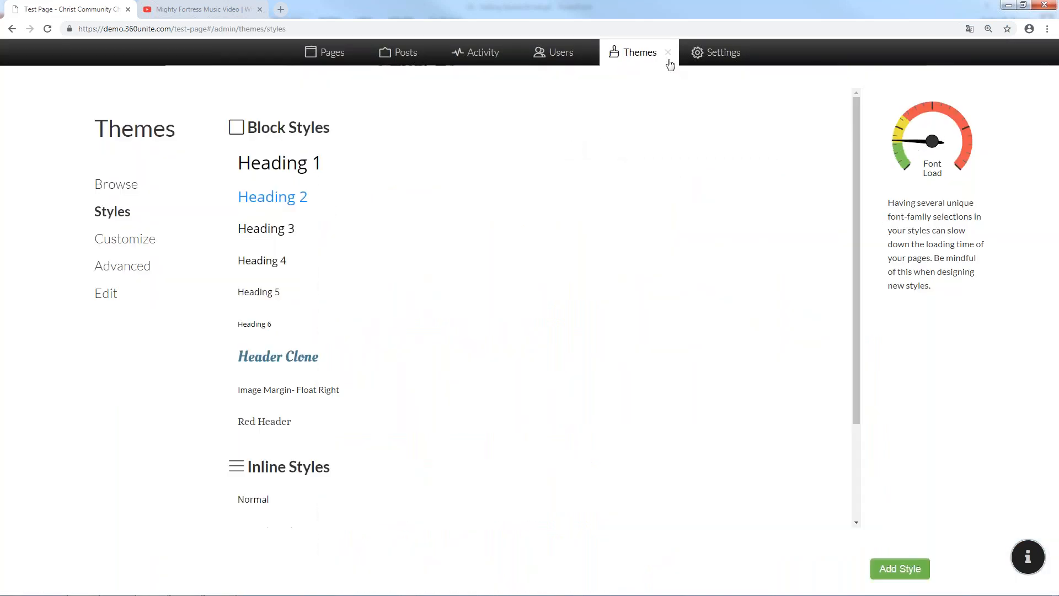
click(668, 53)
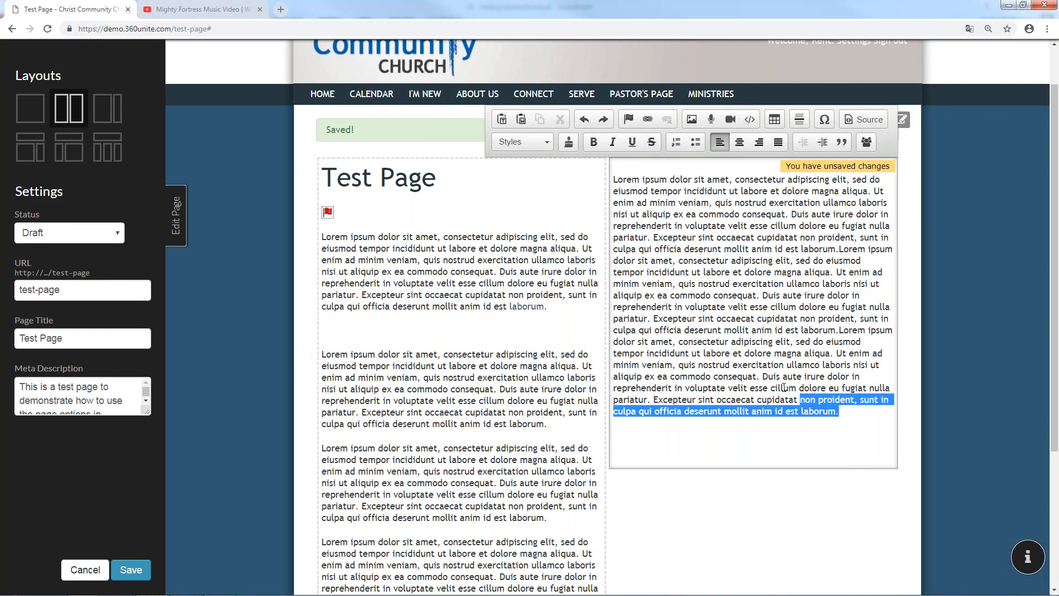
shift+click(762, 376)
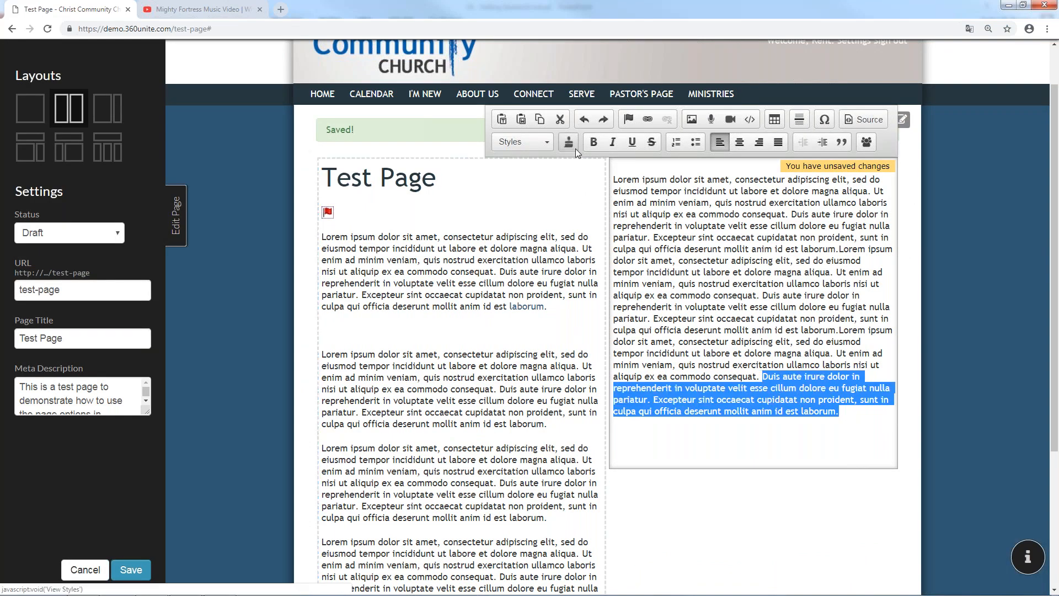
Try bold and underline on the selected sentences, then remove both
click(593, 147)
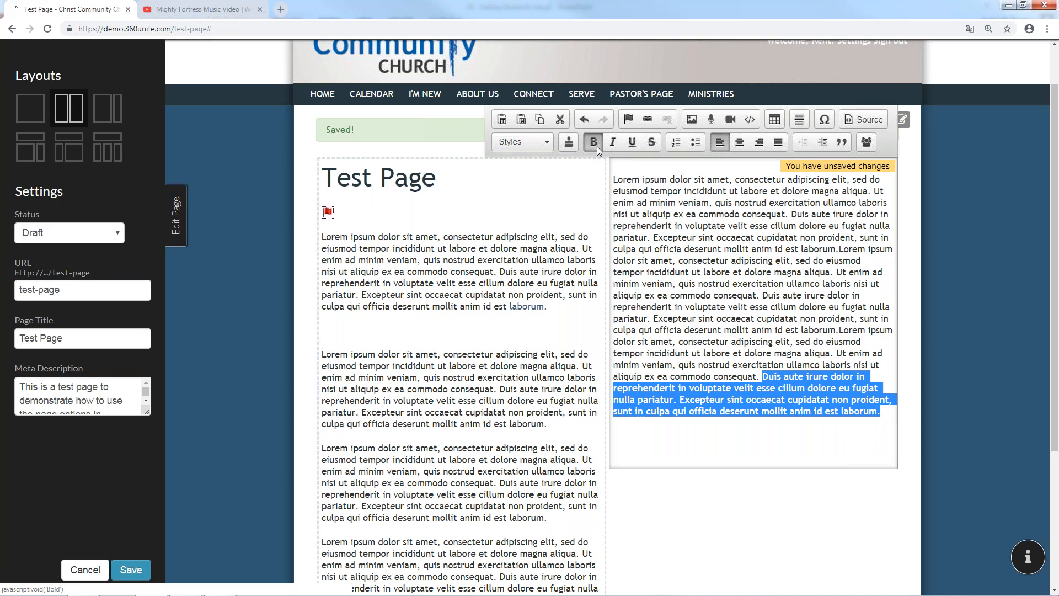
click(597, 147)
click(627, 145)
click(630, 144)
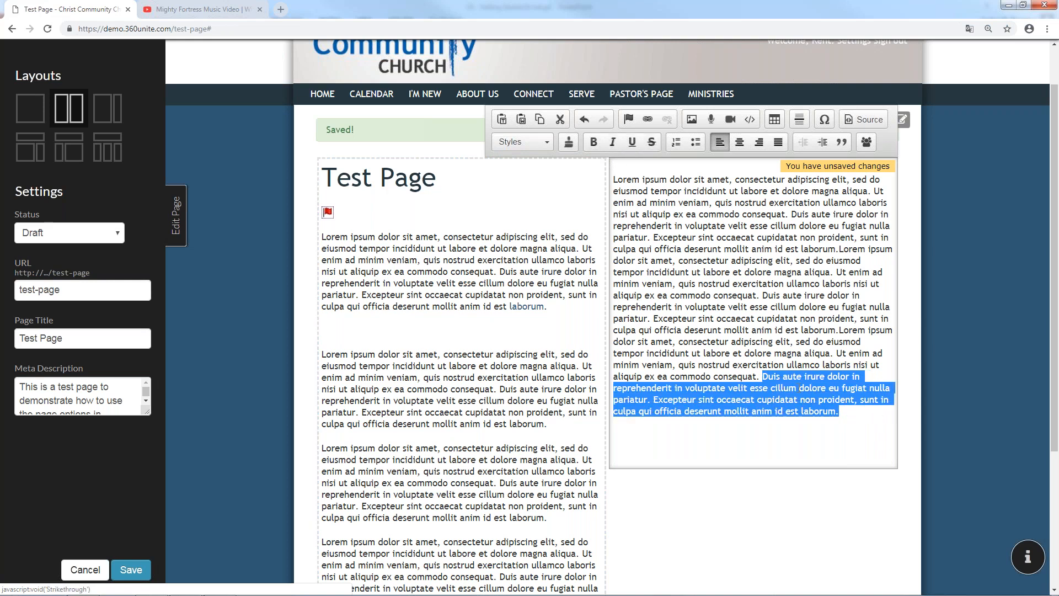
click(841, 419)
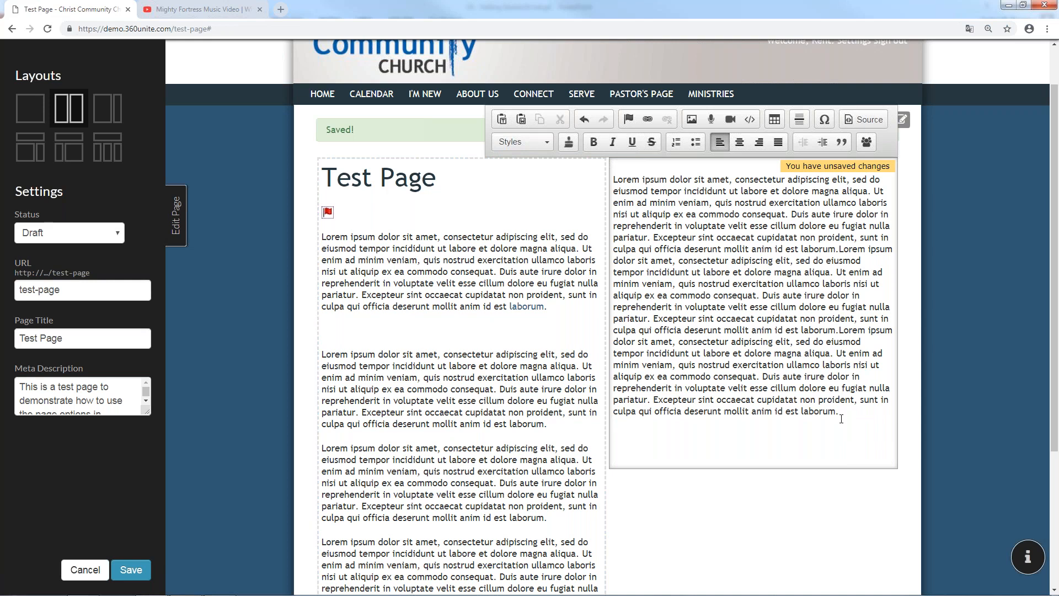
Add a numbered list with items Test, Test1 and Test2
click(674, 147)
text(Test)
key(Return)
text(Test1)
key(Return)
text(Test2)
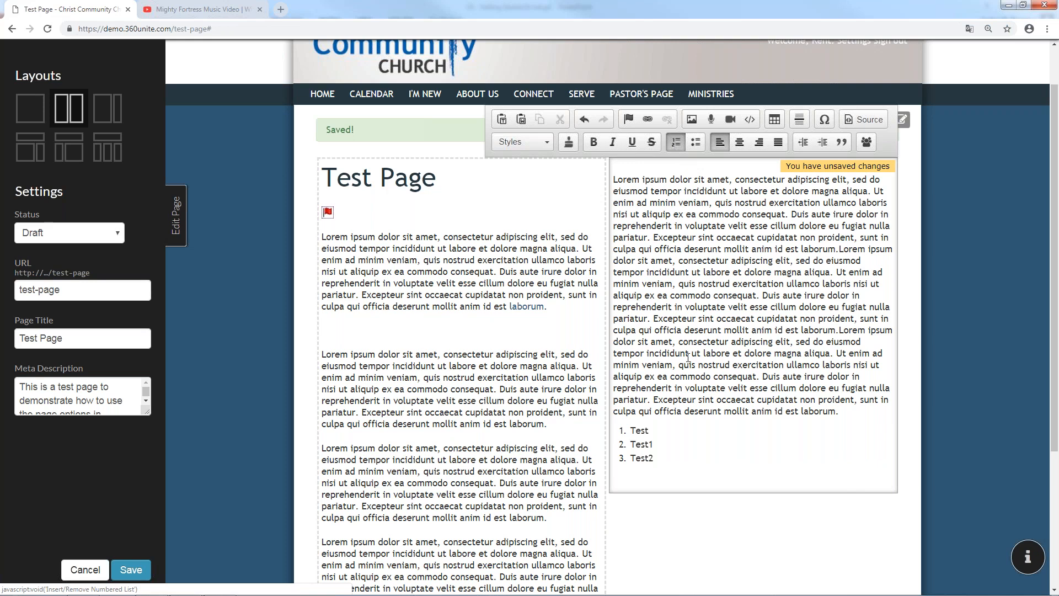
key(Return)
Add a bulleted list below with items Tes, Test and Test!
key(Return)
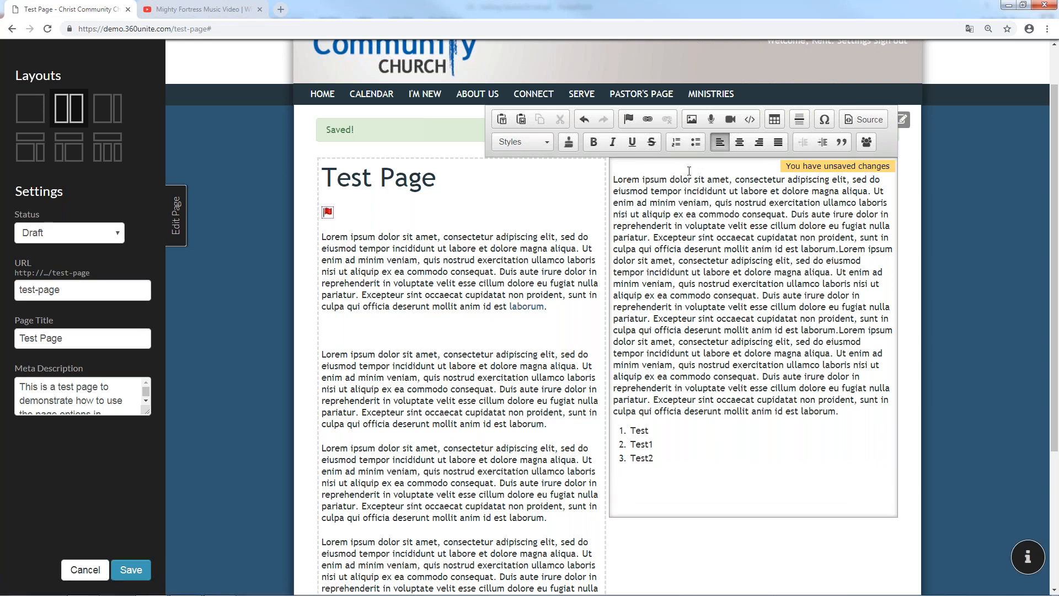
click(697, 139)
text(Tes)
key(Return)
text(Test)
key(Return)
text(Test!)
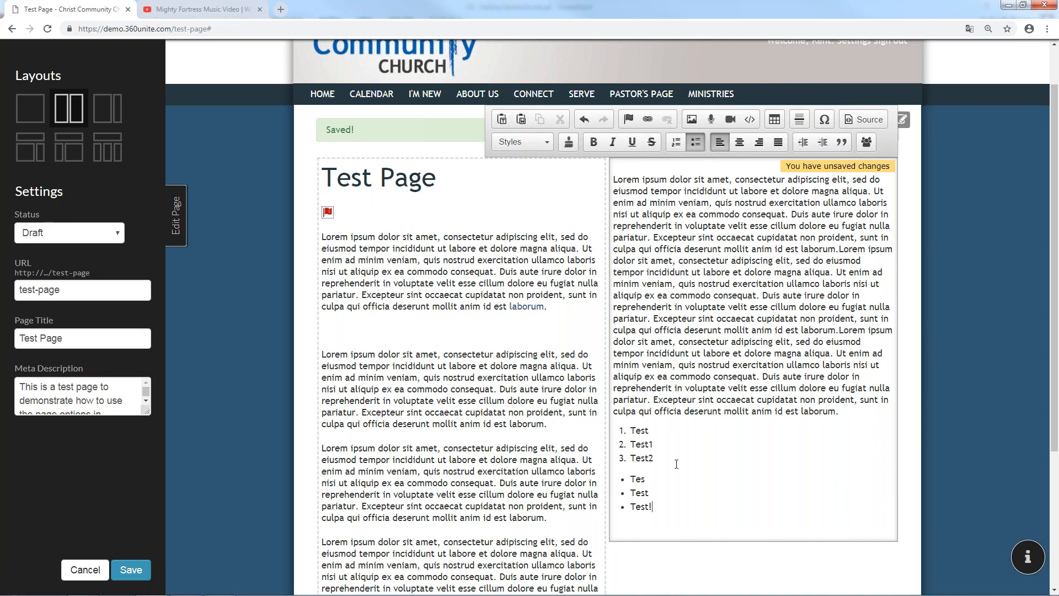
Cycle the bullet items through center, right and justify alignment, ending left-aligned
drag(656, 507, 628, 478)
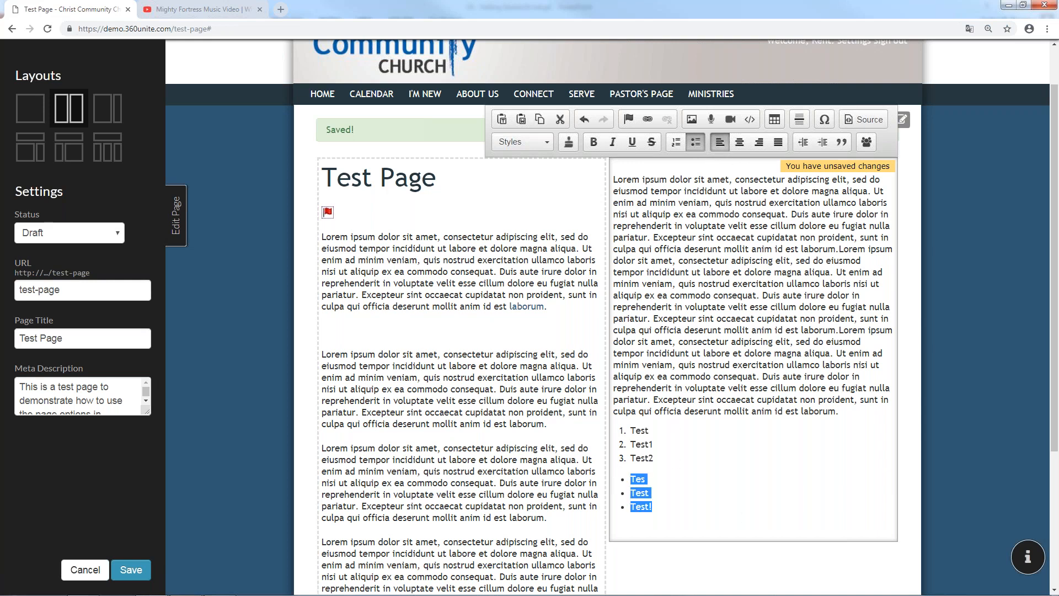
click(739, 142)
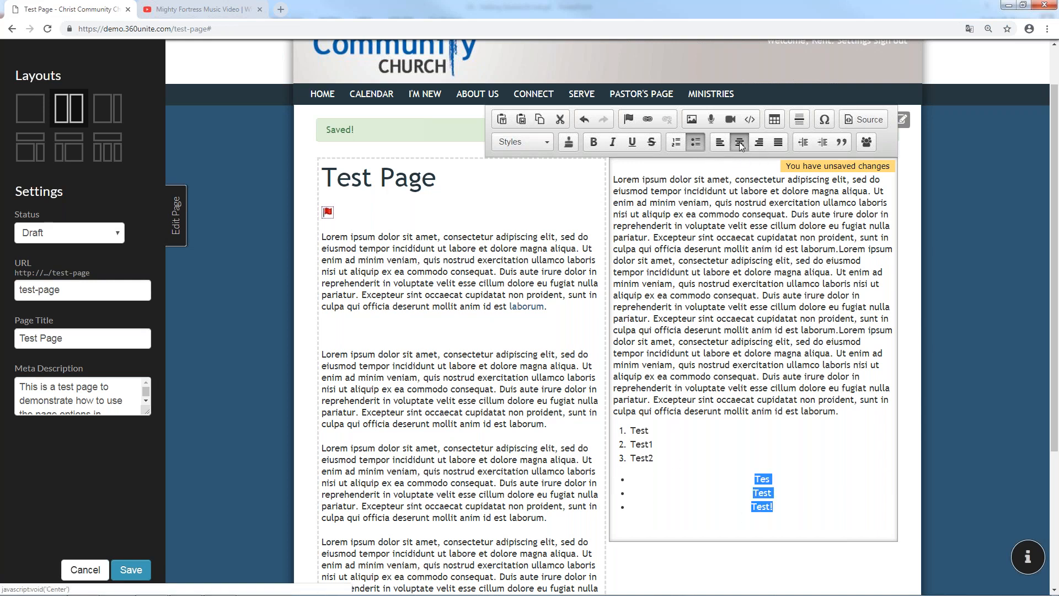
click(759, 143)
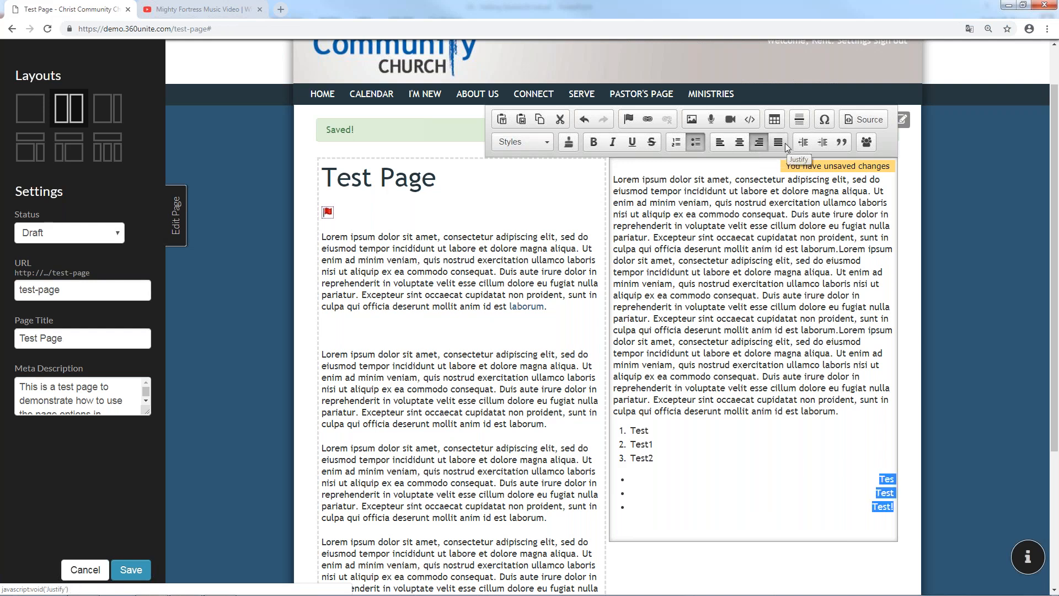
click(778, 143)
click(720, 143)
Cycle the Lorem paragraph through center, right and justify, leaving it left-aligned
drag(839, 411, 664, 328)
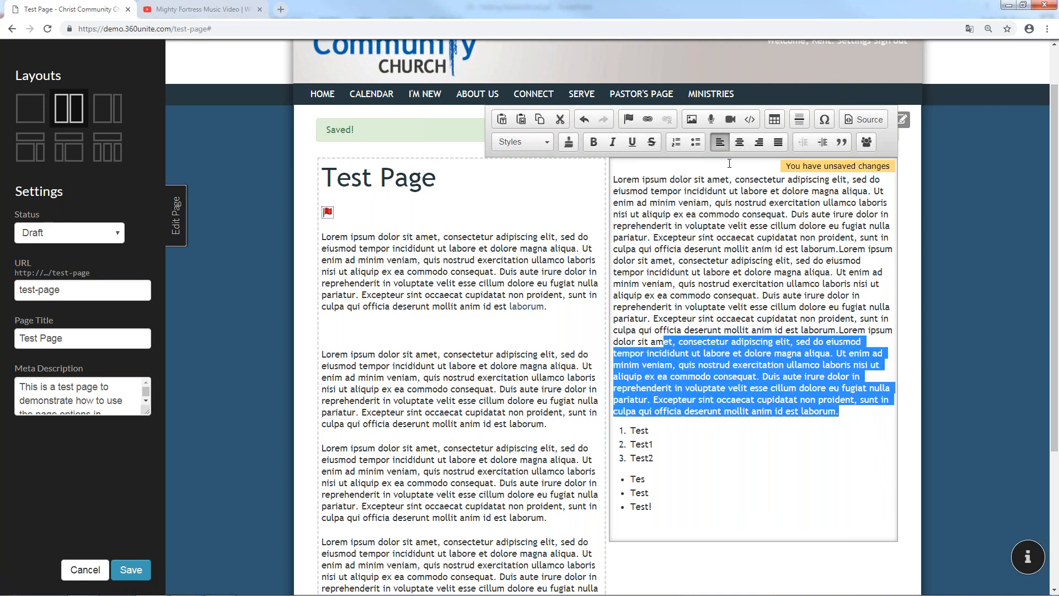
click(739, 142)
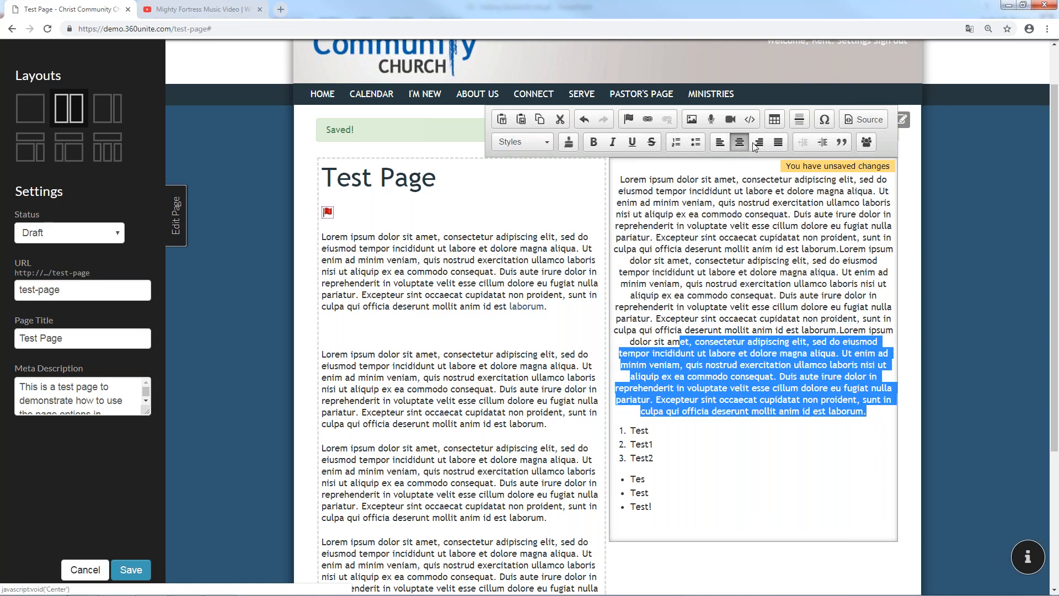
click(758, 143)
click(777, 143)
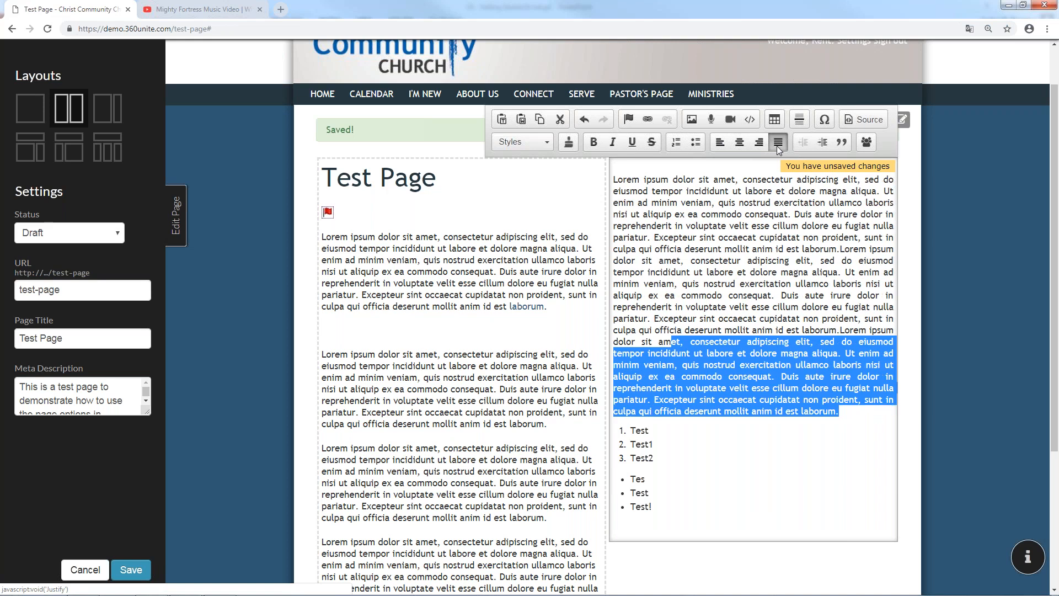
click(720, 143)
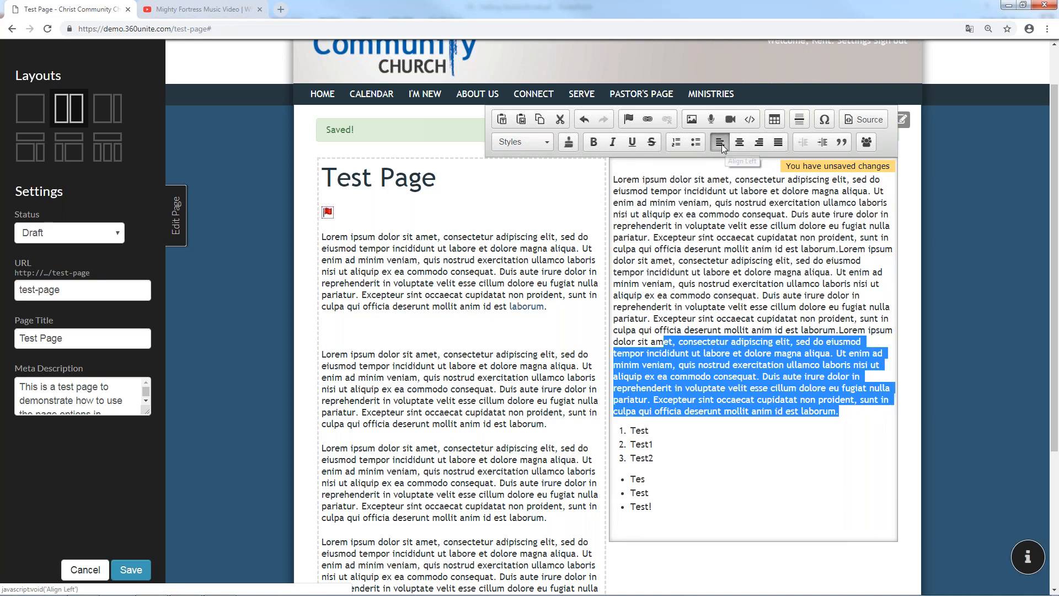
click(745, 354)
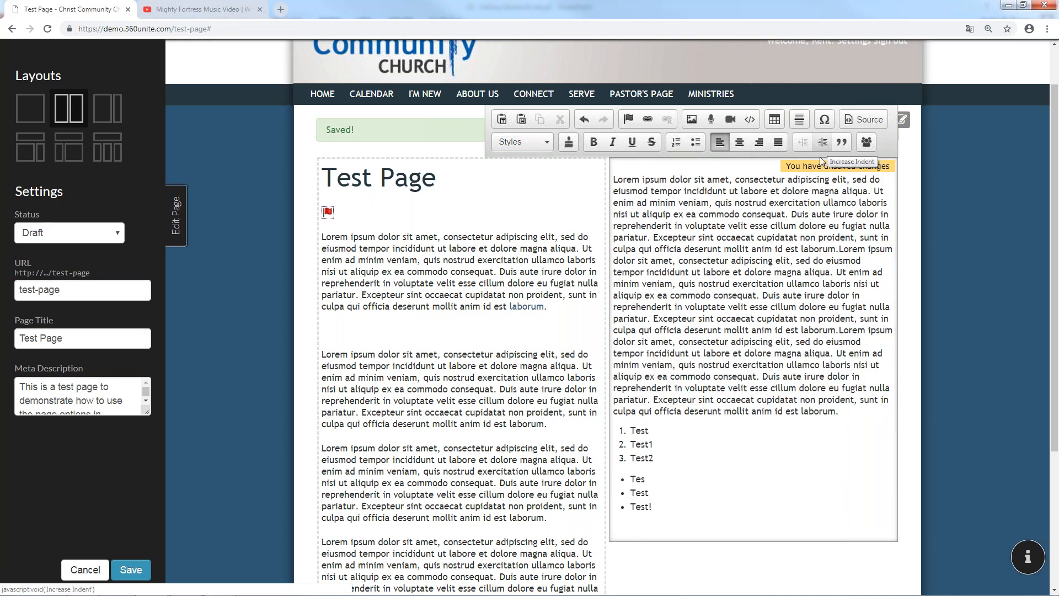
Indent the numbered list, then move it back to the left
click(642, 430)
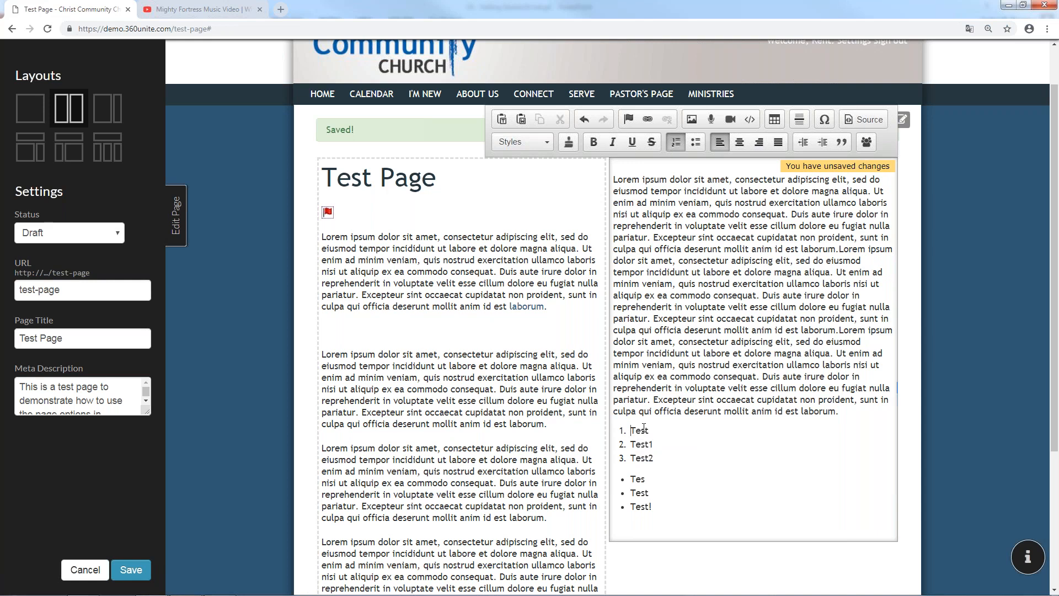
click(822, 143)
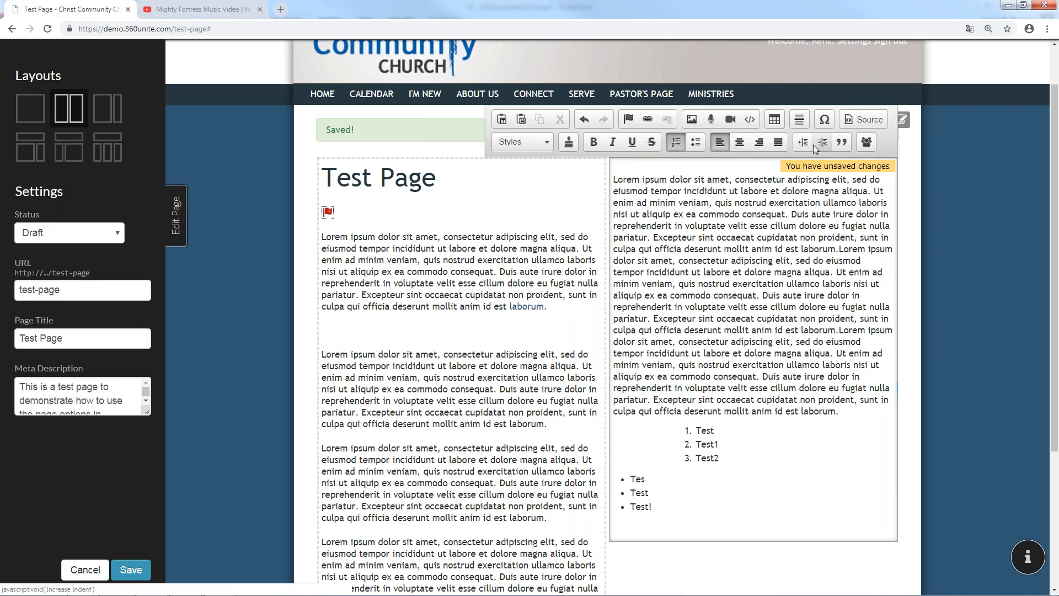
click(813, 145)
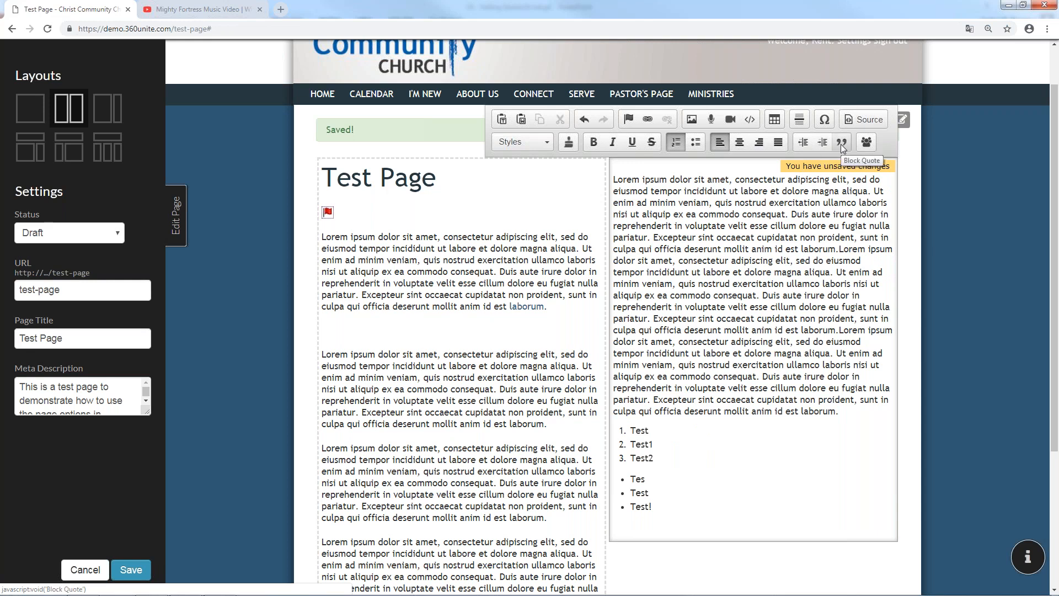
Make the Duis through laborum text a block quote, then remove the block quote
drag(857, 426, 766, 386)
drag(839, 411, 765, 377)
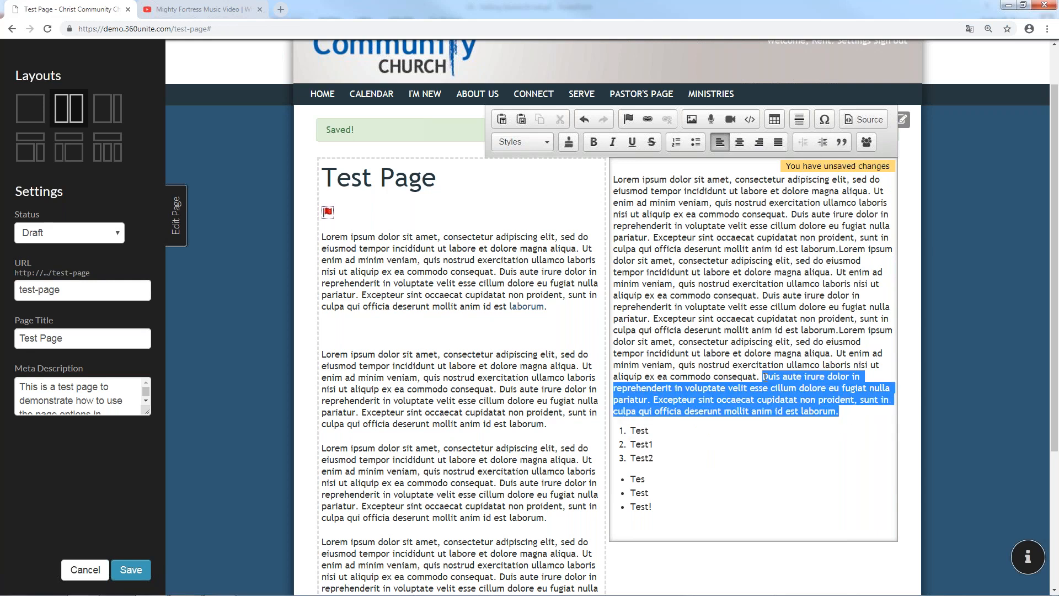
click(839, 142)
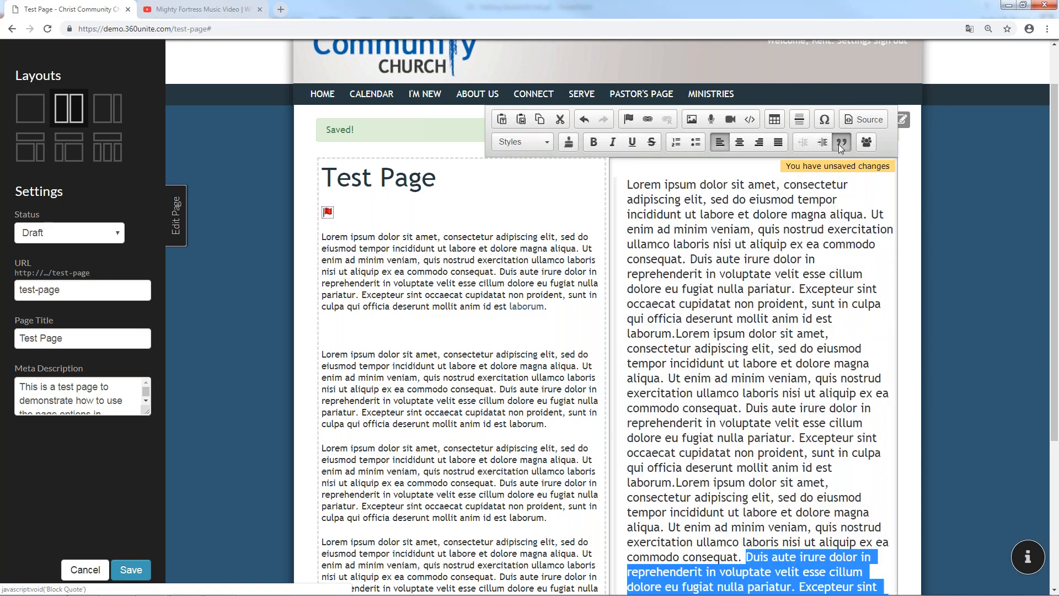
scroll(800, 292, down, 4)
click(779, 330)
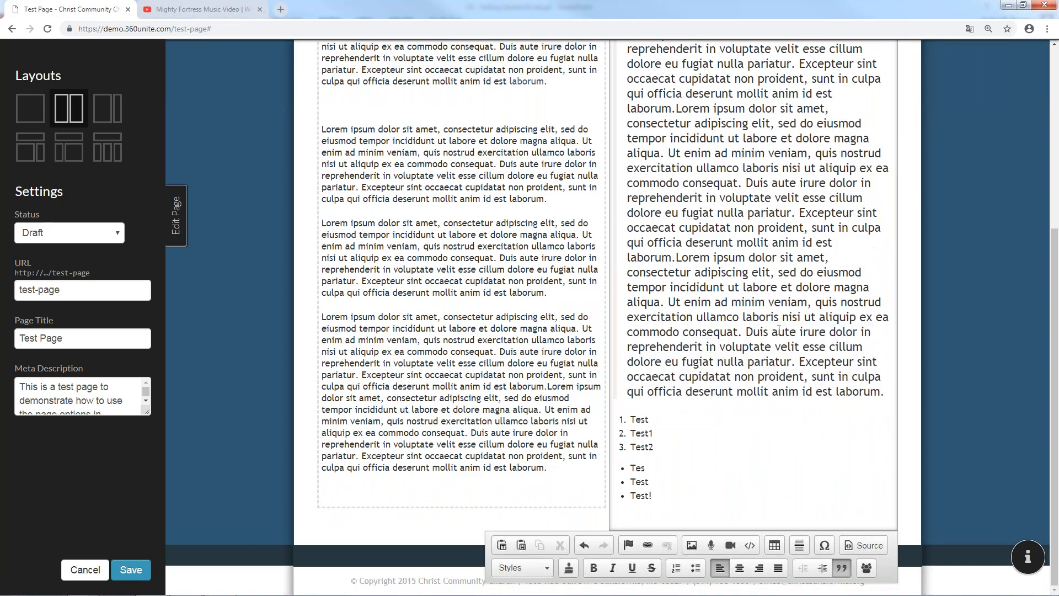
scroll(779, 330, up, 2)
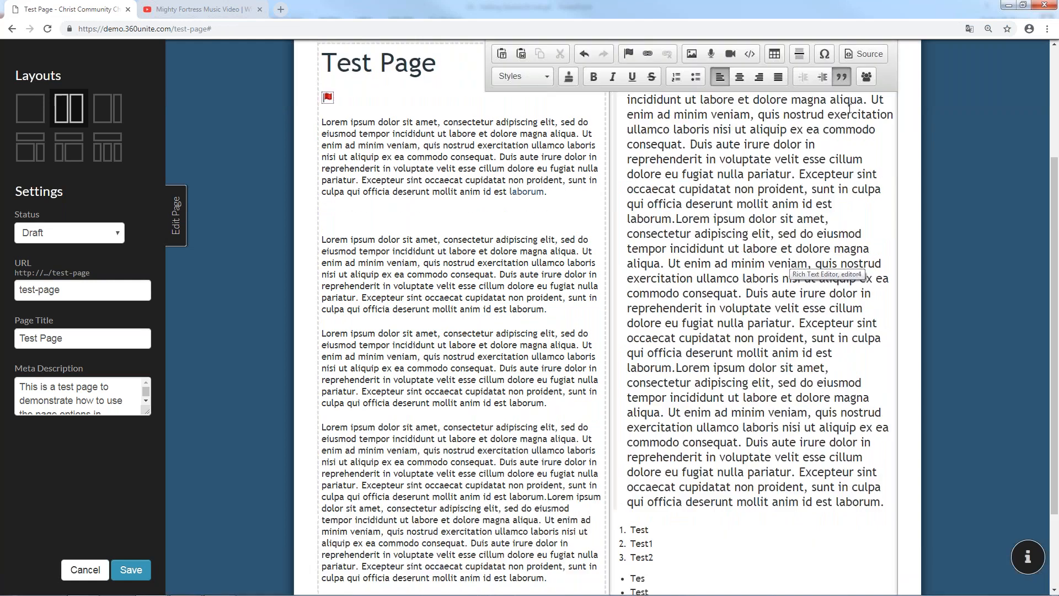
click(840, 78)
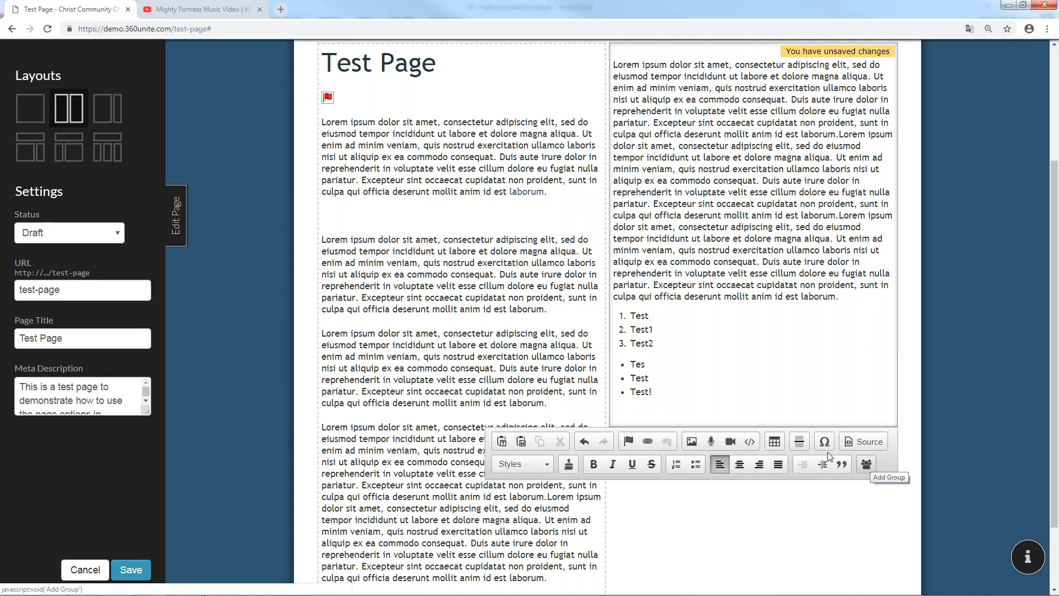
Save the Test Page, then open /pastors-blog under Pastor's Page in the Pages list
click(131, 570)
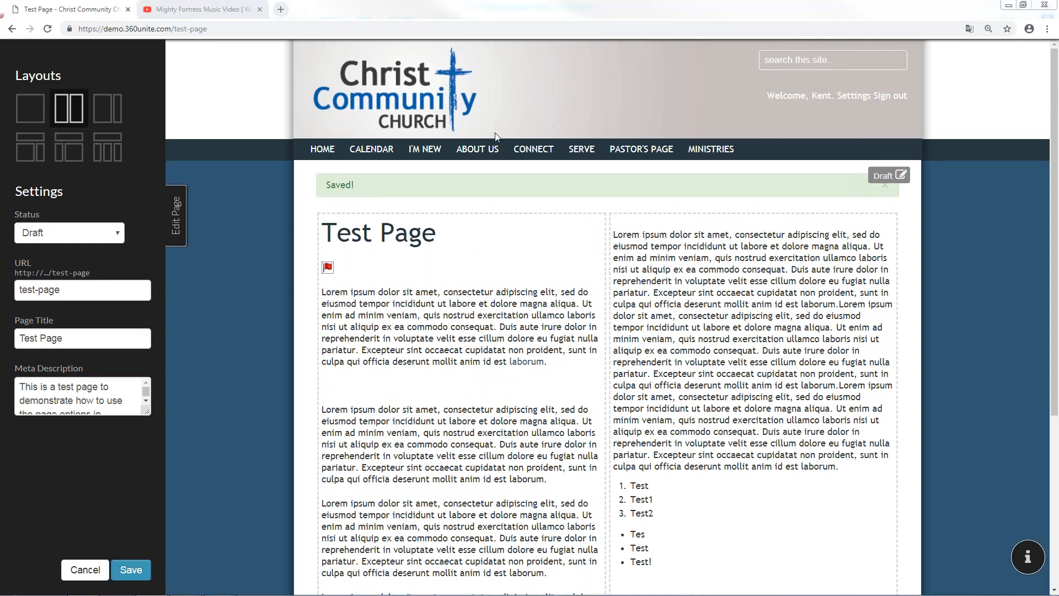
click(184, 219)
mouse_move(472, 171)
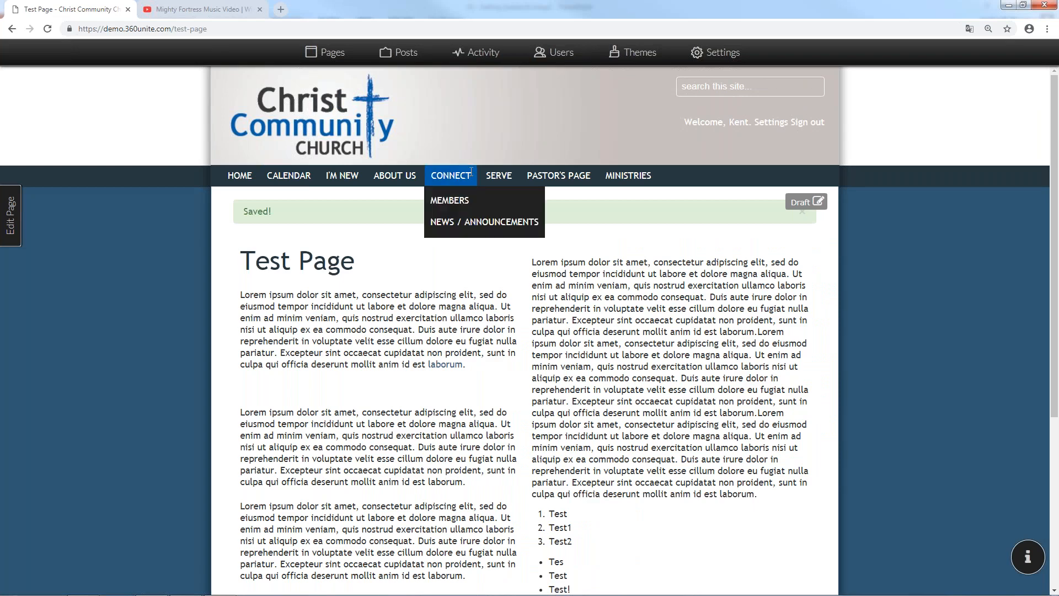
click(345, 60)
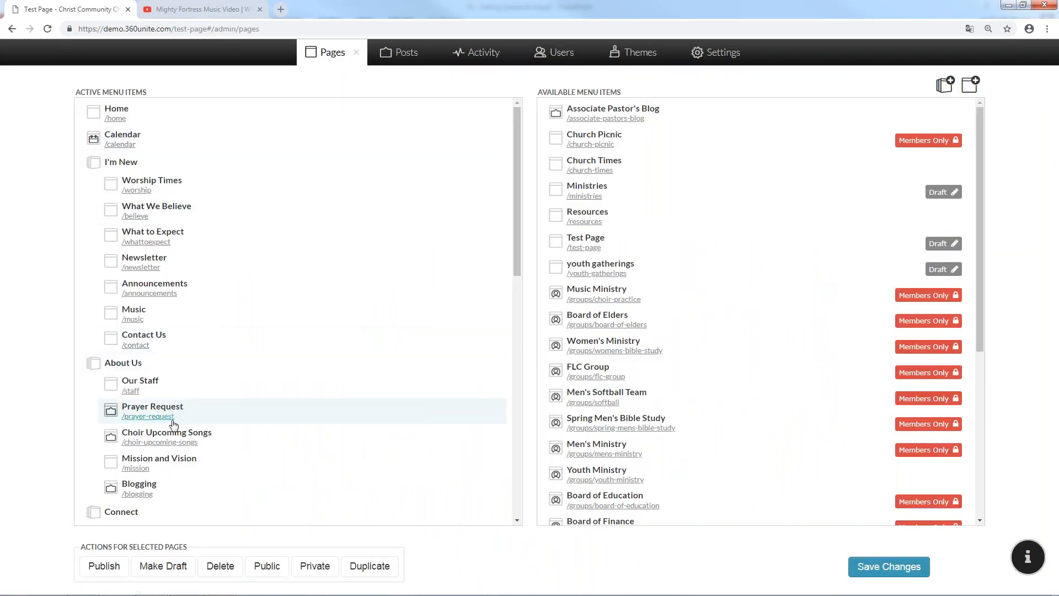
scroll(173, 447, down, 8)
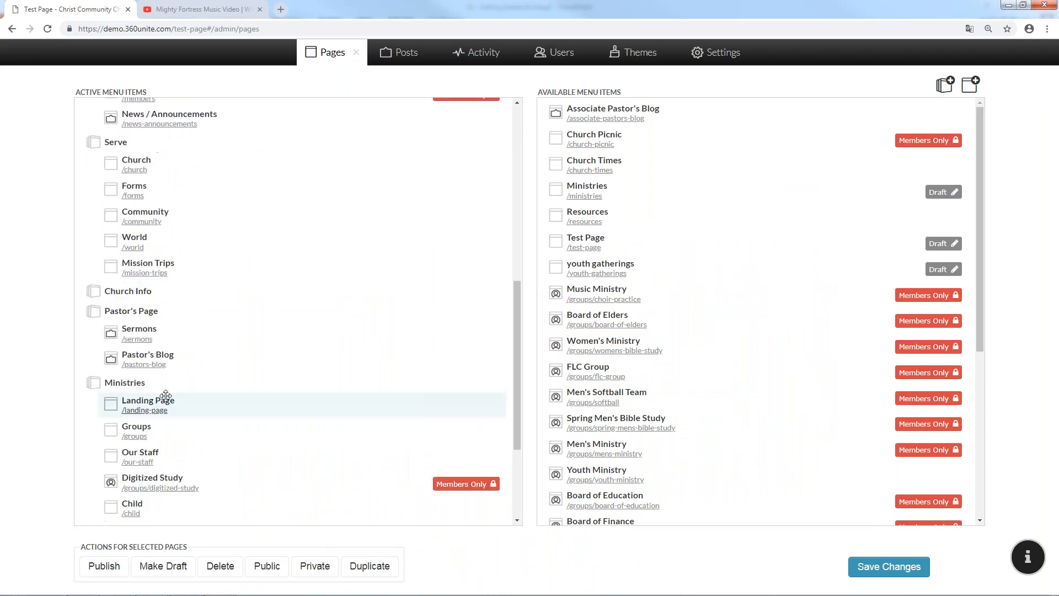
scroll(165, 396, down, 3)
scroll(158, 265, up, 1)
click(151, 254)
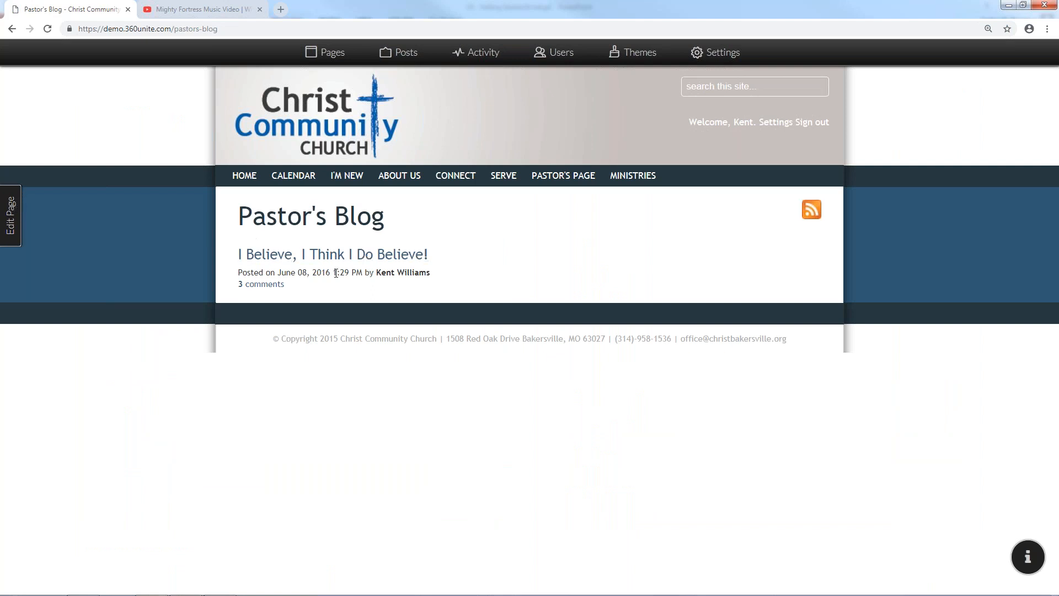
Read through 'I Believe, I Think I Do Believe!', return to the post list, and open the feed settings
click(301, 265)
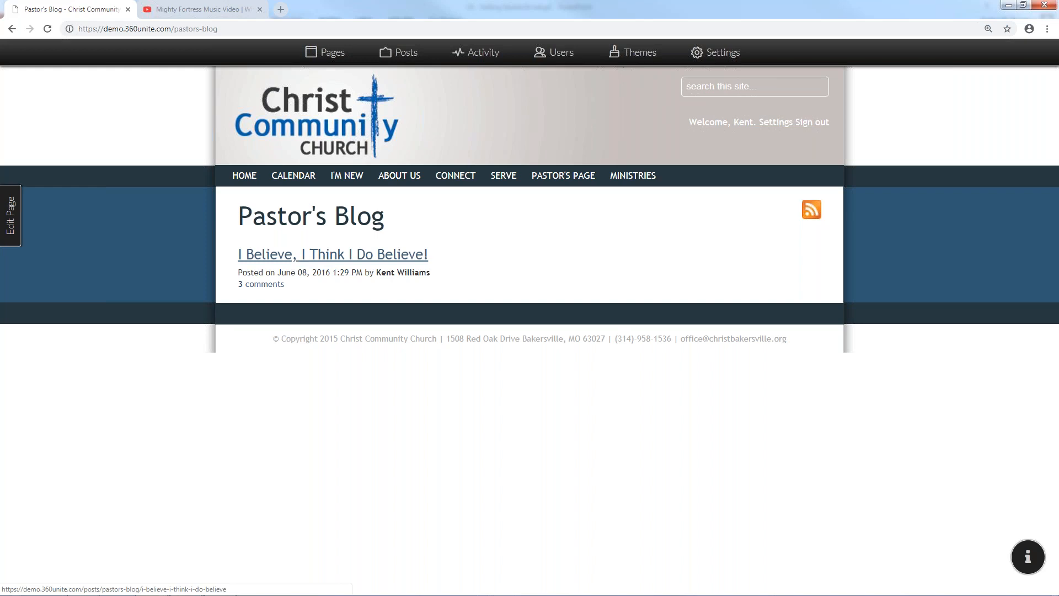
scroll(335, 287, down, 1)
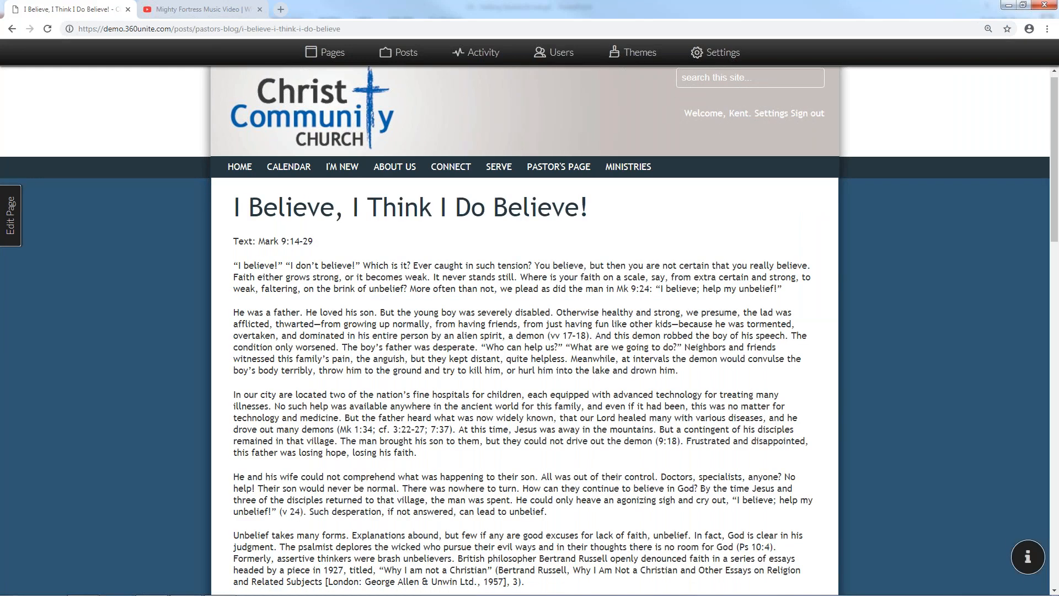
scroll(444, 389, down, 20)
scroll(450, 390, up, 3)
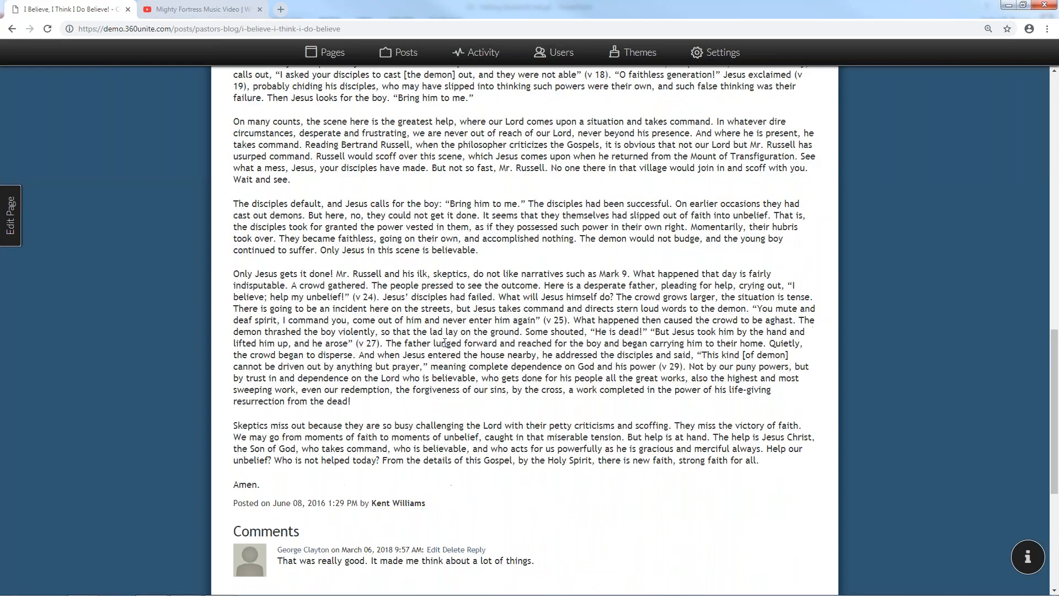
scroll(444, 343, up, 17)
scroll(419, 283, down, 1)
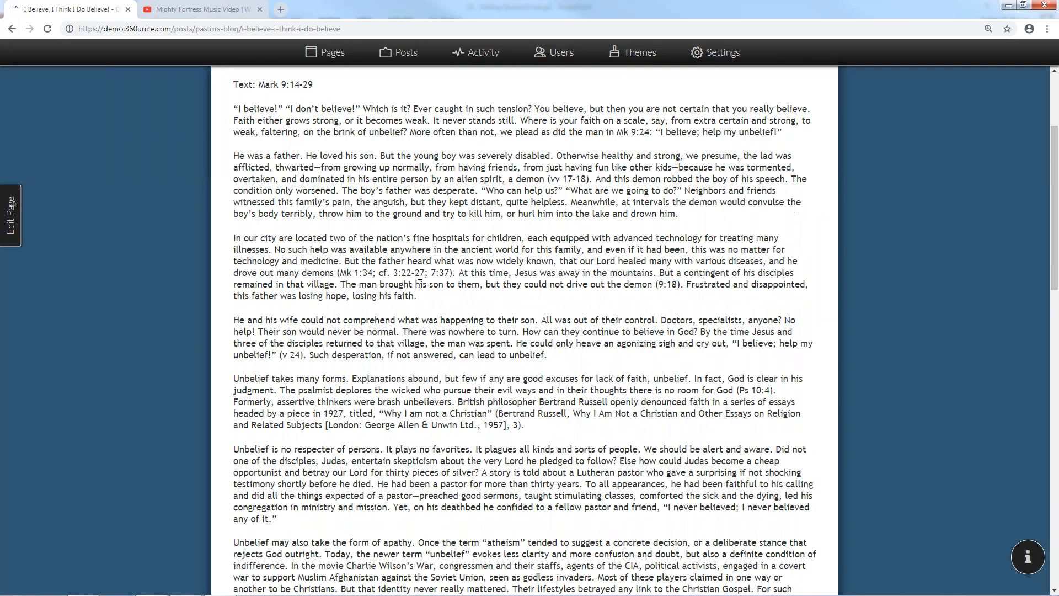
scroll(419, 283, up, 2)
click(11, 29)
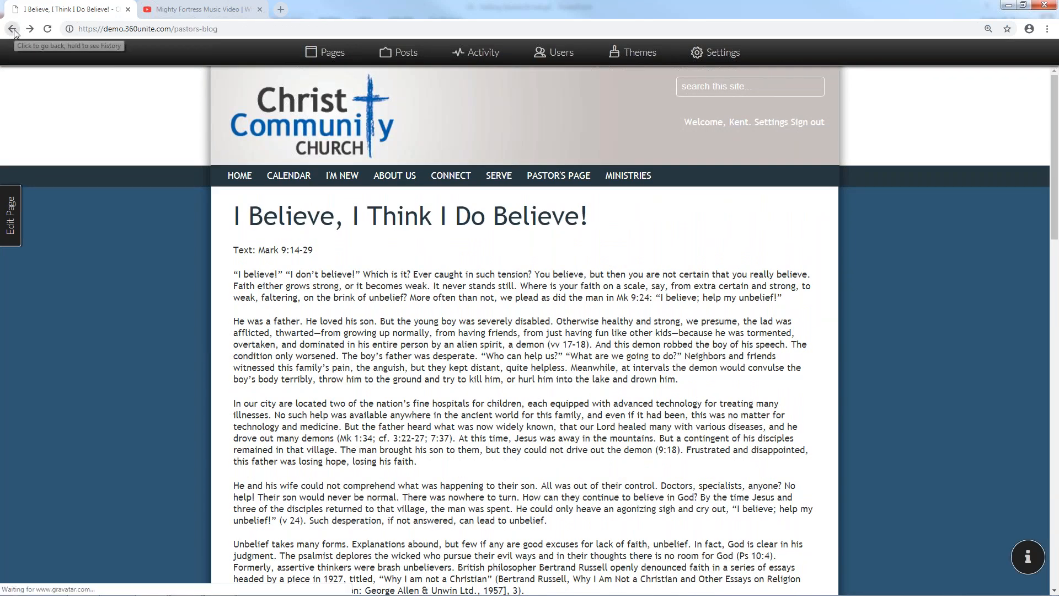
click(9, 204)
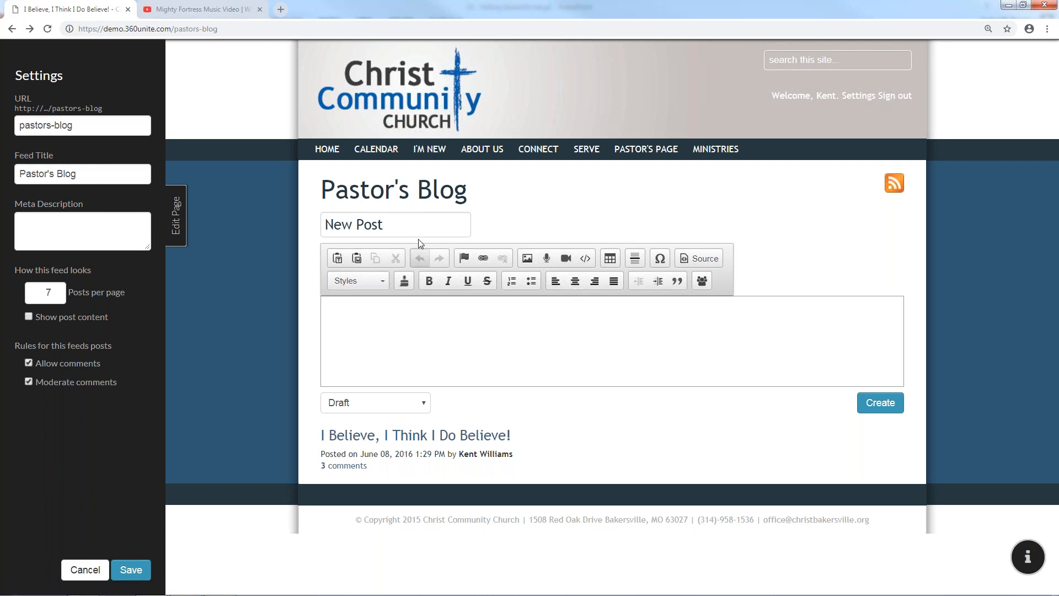
Title the post 'Test Post' and write the body 'This is is a Test Post'
double_click(413, 222)
key(BackSpace)
key(BackSpace)
key(BackSpace)
key(BackSpace)
key(BackSpace)
text(Test Post)
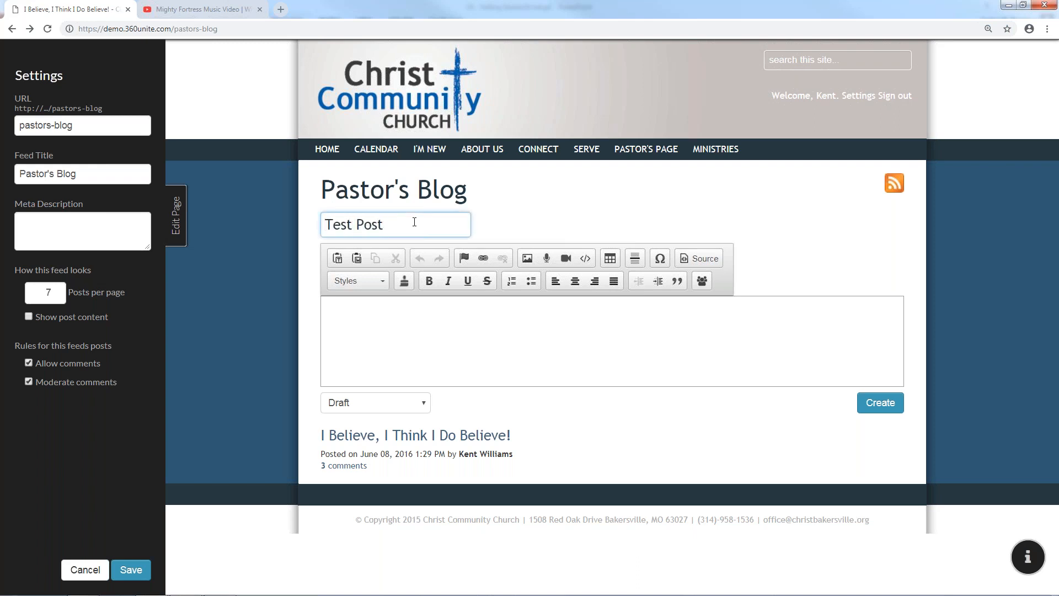
click(392, 339)
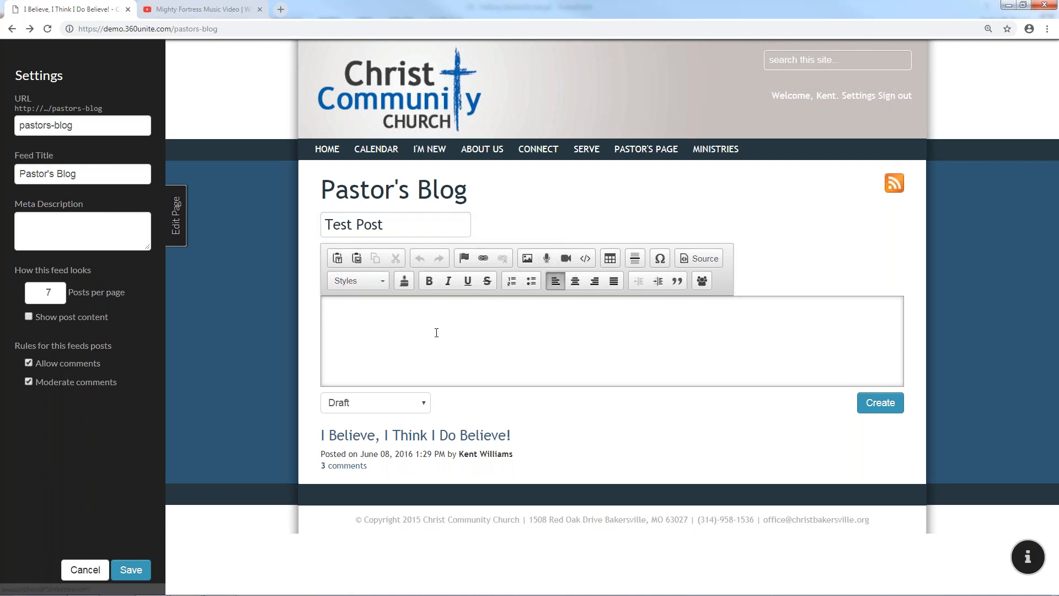
text(This is is a S)
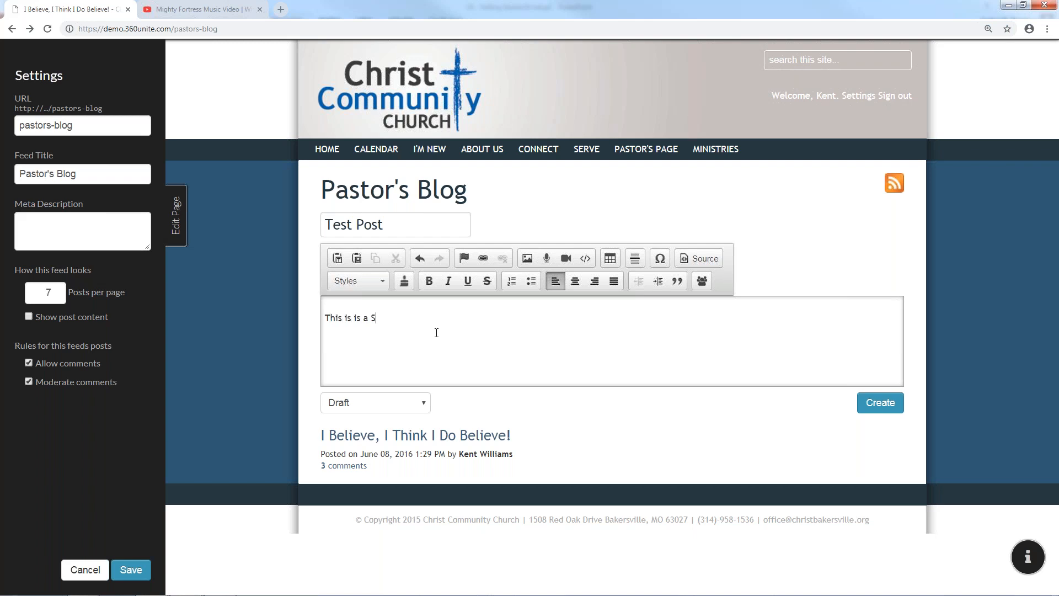
key(BackSpace)
text(Test Post)
Insert the previously uploaded Kalimba.mp3 audio into the post
click(548, 263)
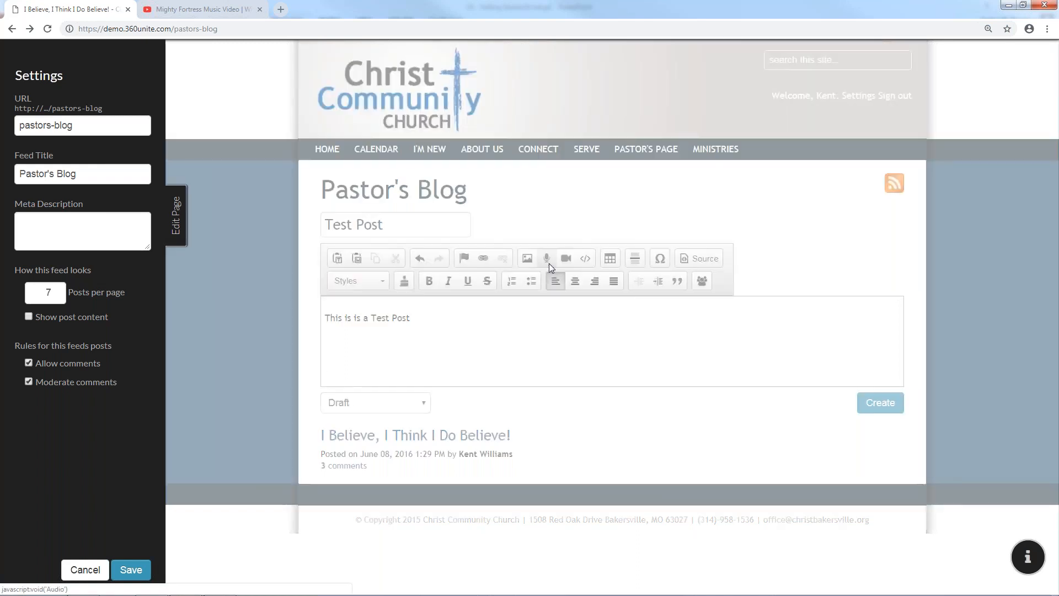
click(435, 287)
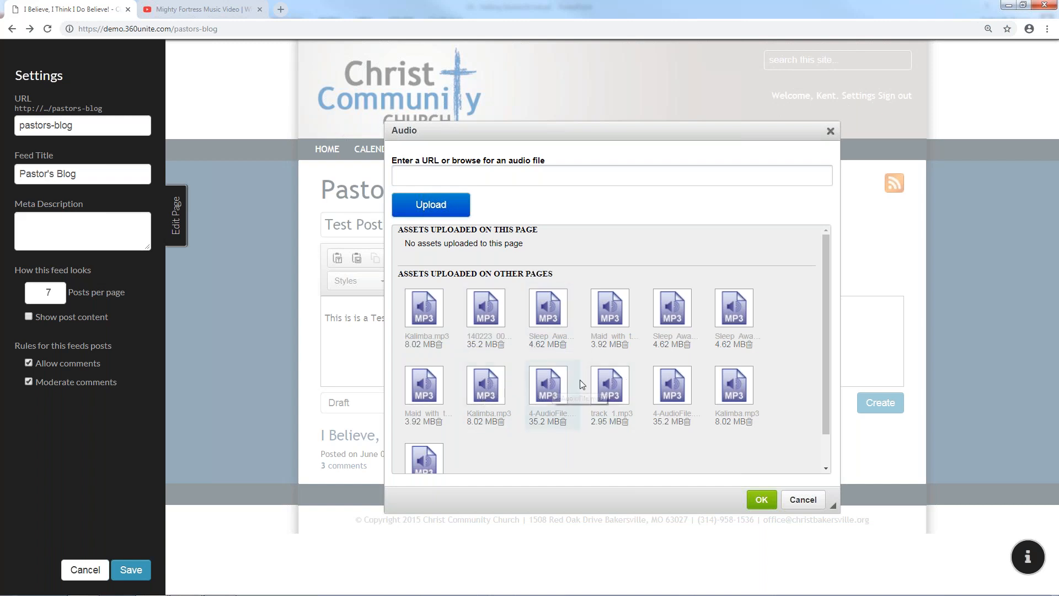
click(741, 379)
click(761, 499)
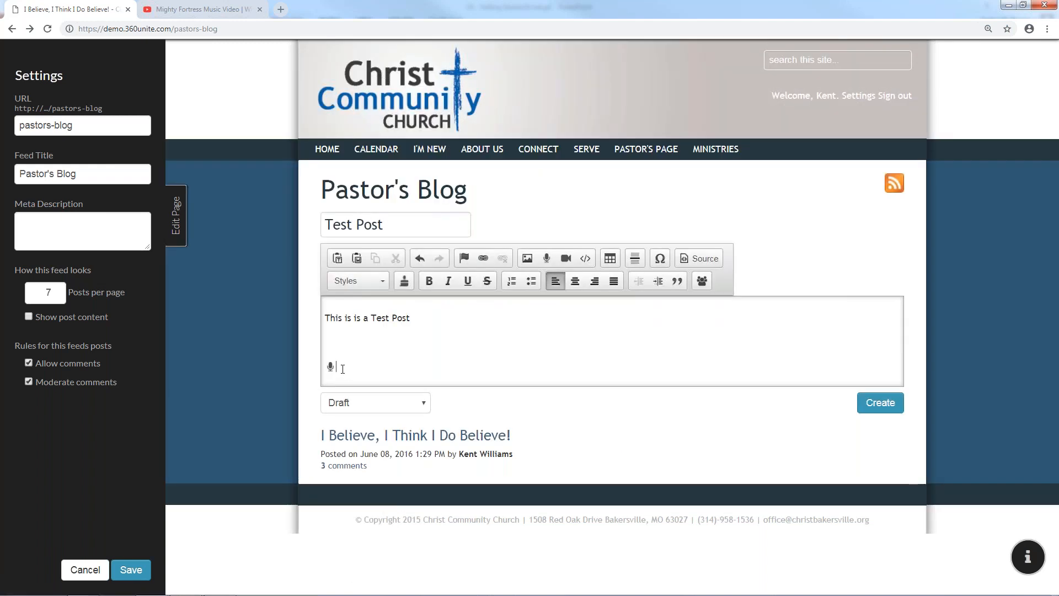
Change the Test Post status from Draft to Scheduled for 24 Sep 2018 11:29AM
click(358, 405)
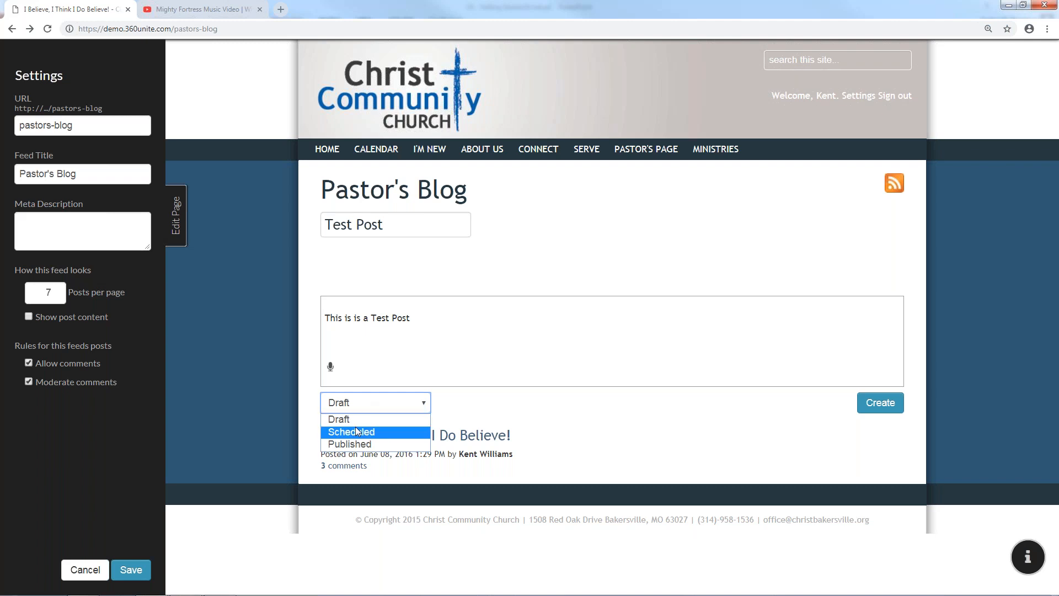
click(357, 432)
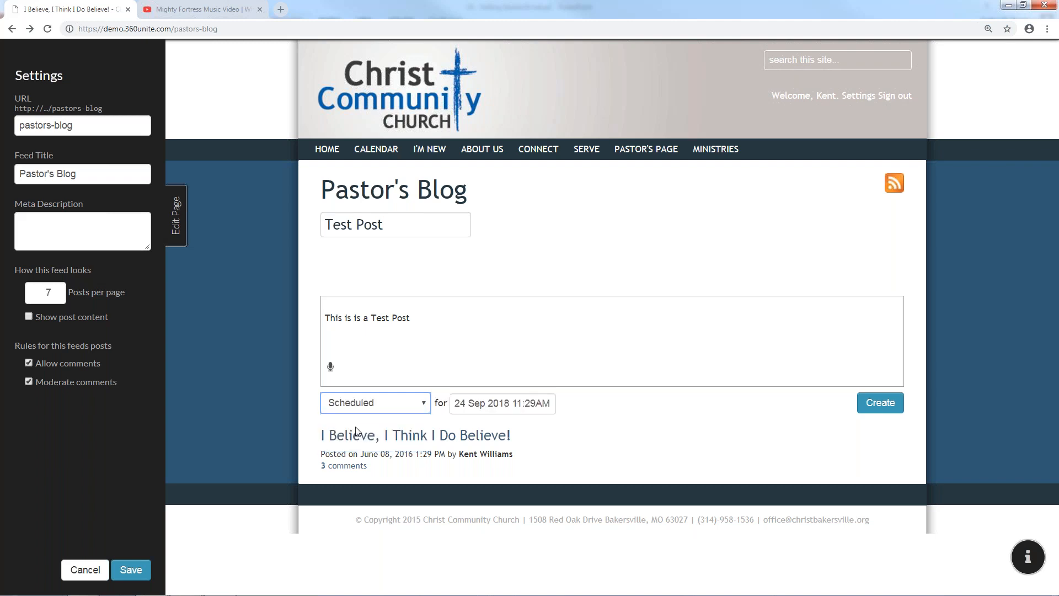
double_click(483, 399)
click(457, 402)
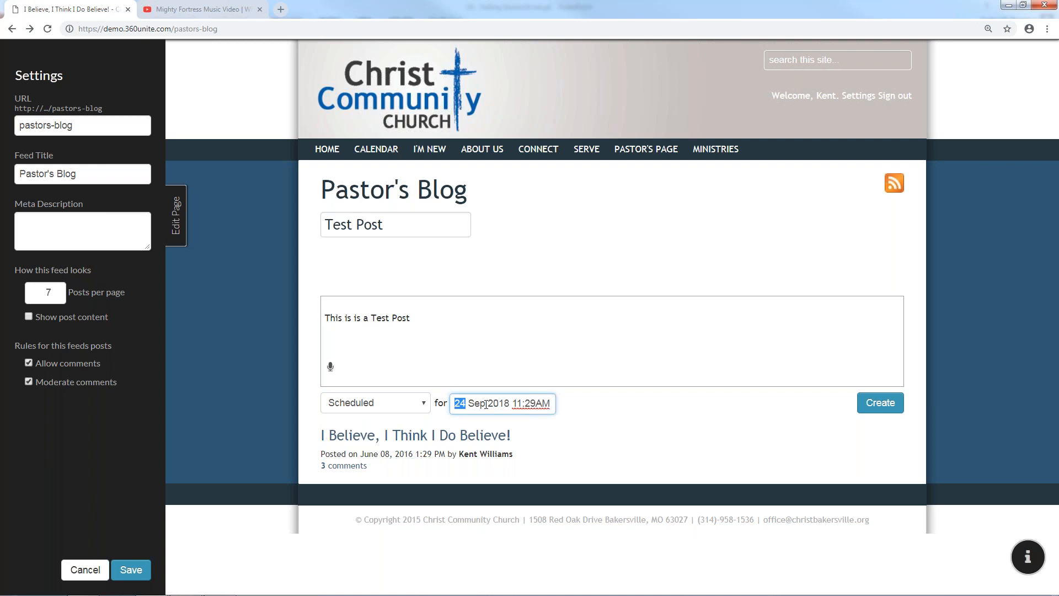
click(404, 404)
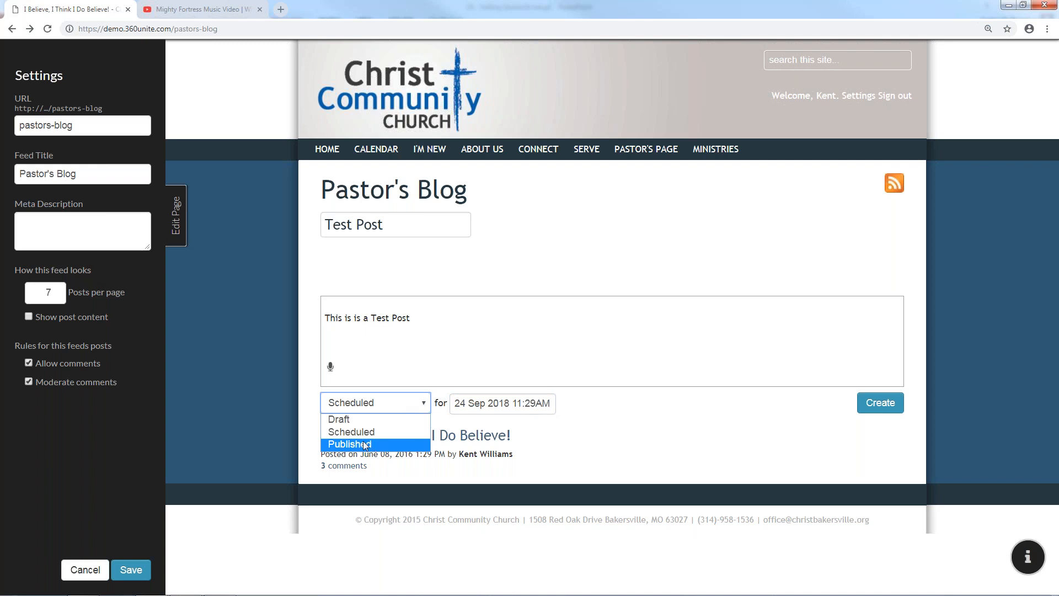
click(400, 406)
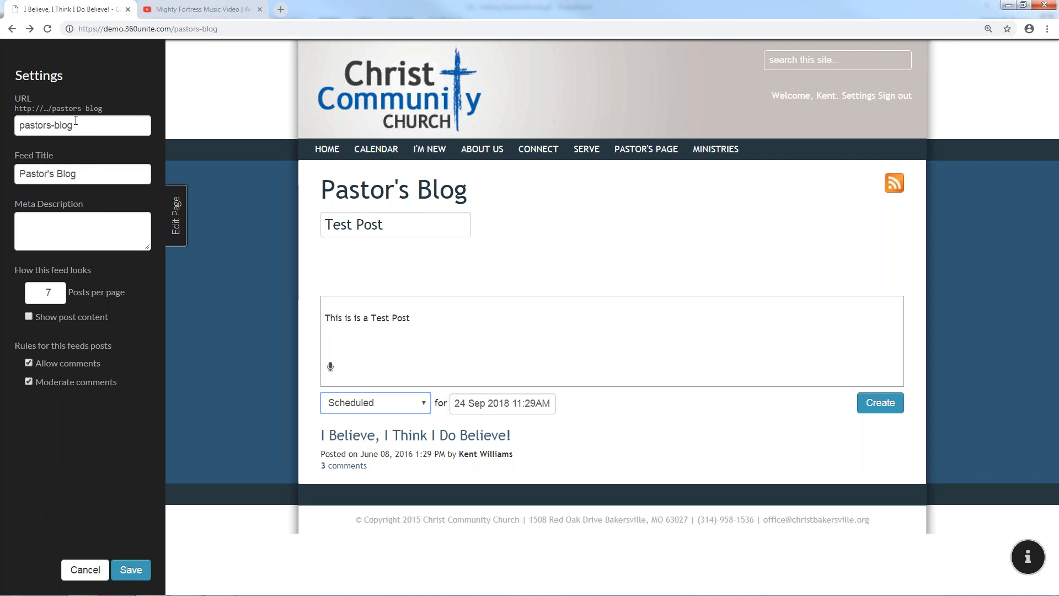
Check the feed's URL, Feed Title and Meta Description fields
click(76, 121)
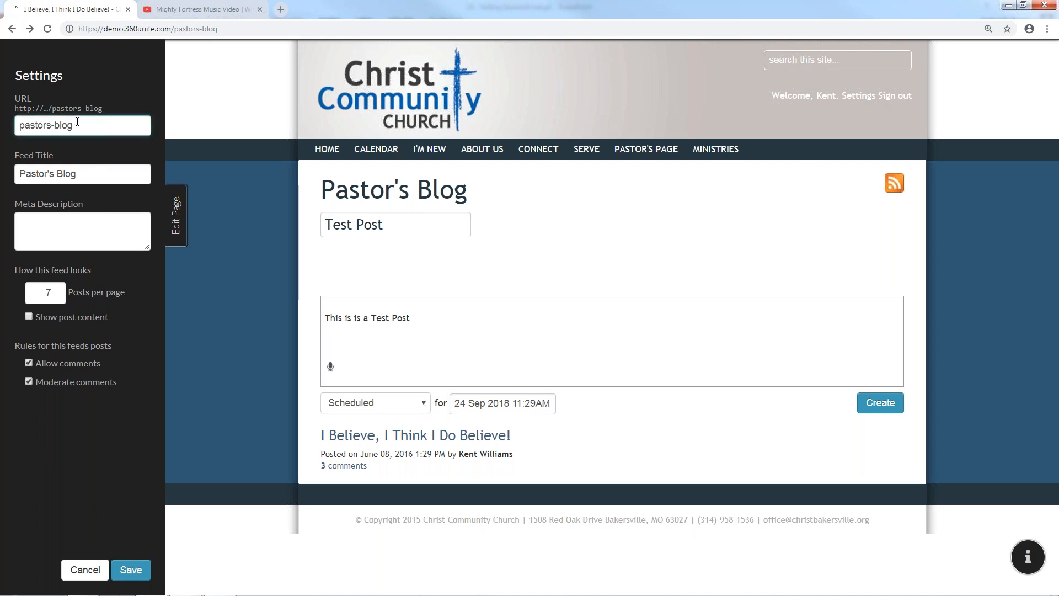
click(88, 178)
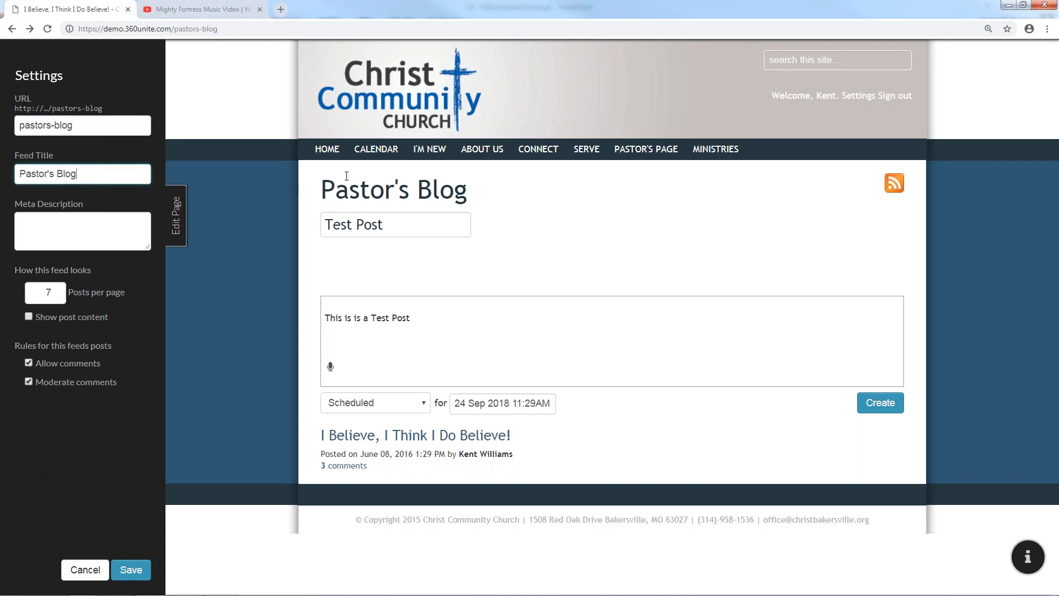
click(76, 218)
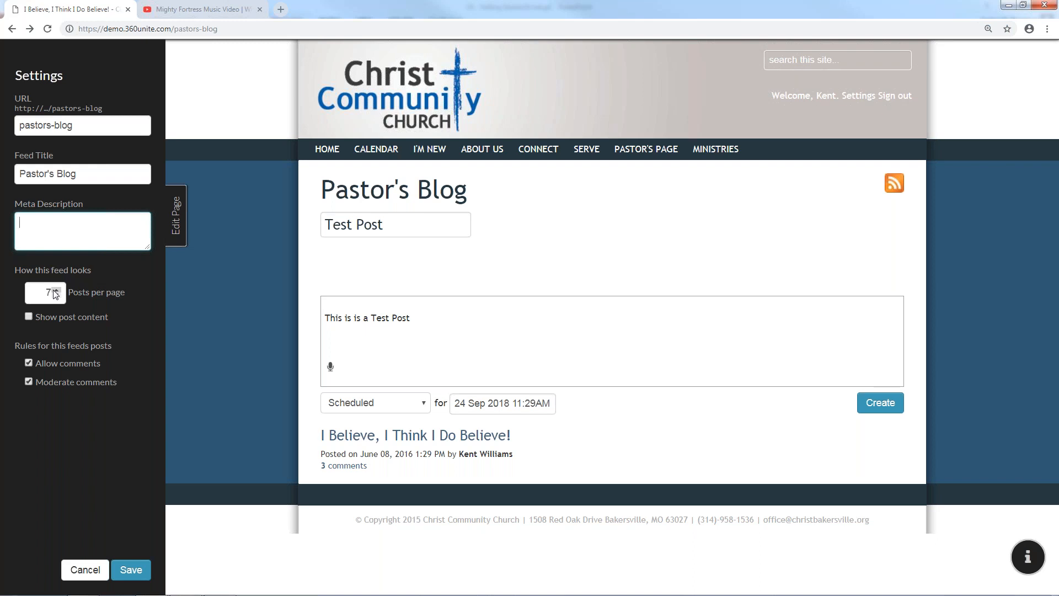
Create the Test Post and save the feed with Show post content on, then off
click(70, 324)
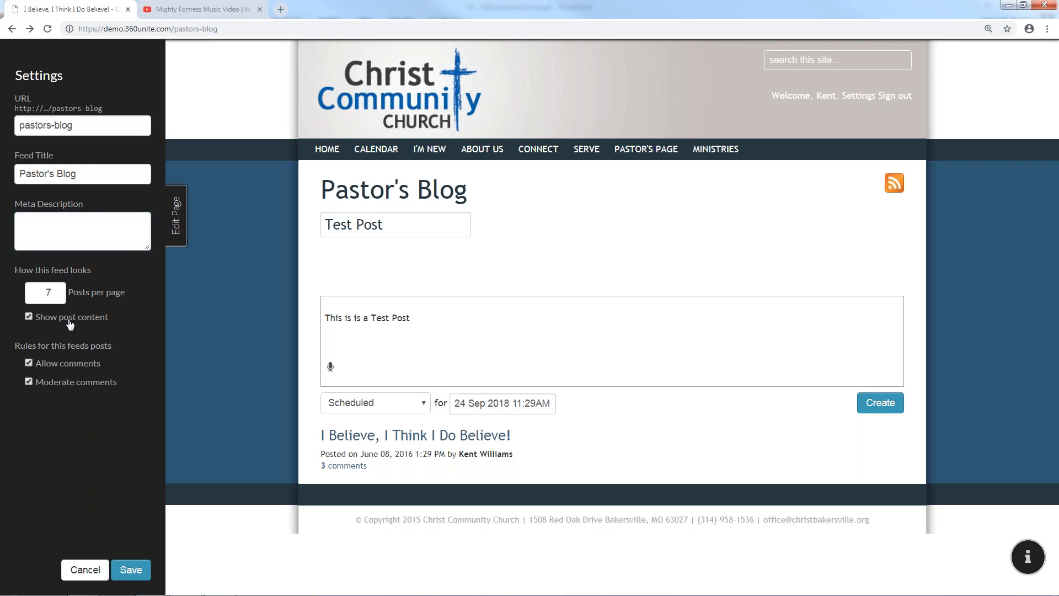
click(134, 558)
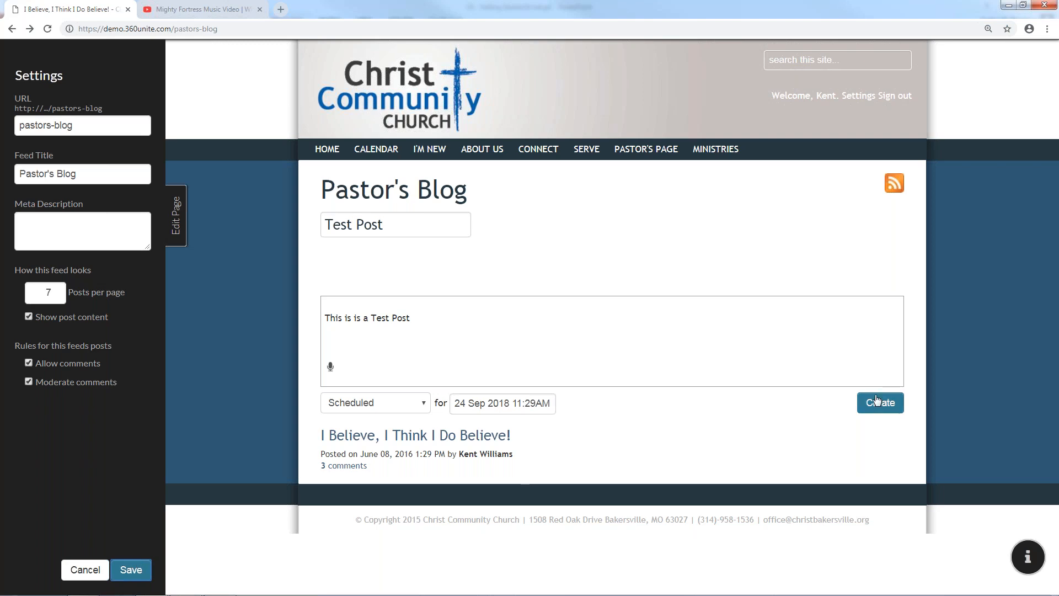
click(860, 403)
click(132, 570)
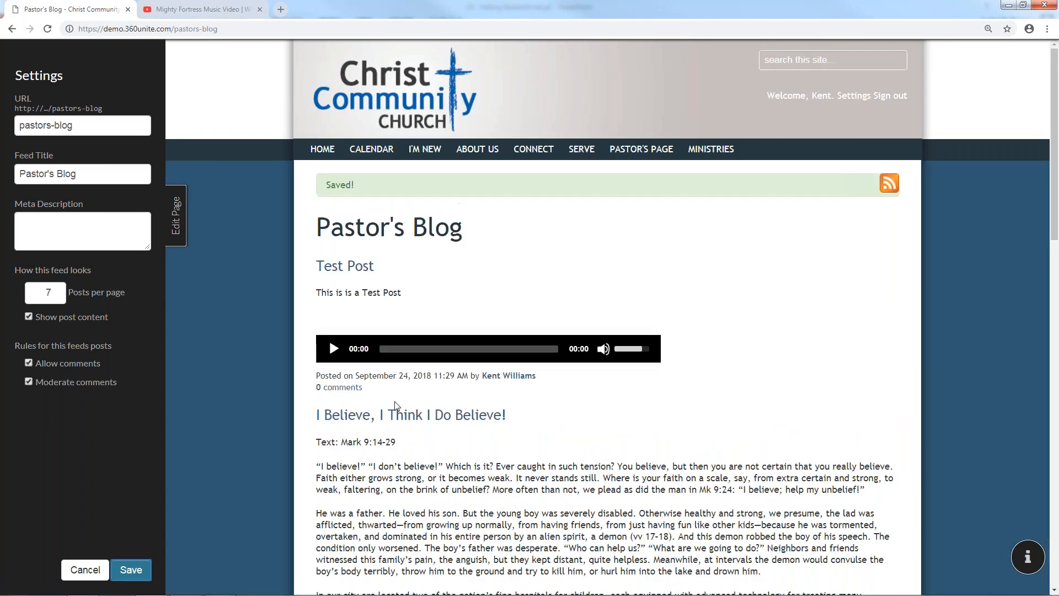
scroll(406, 458, down, 2)
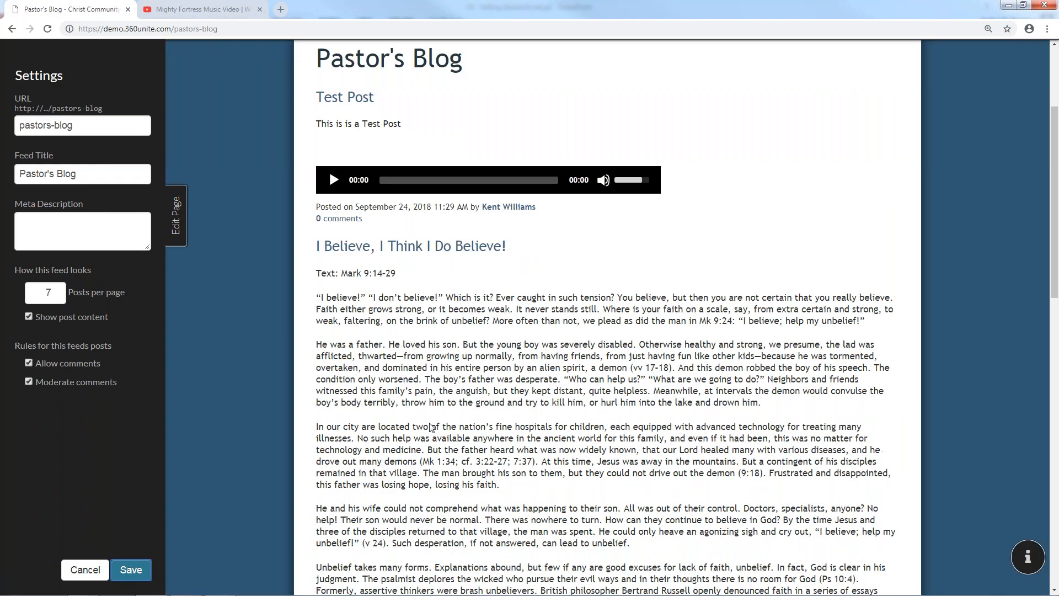
scroll(300, 359, down, 10)
scroll(300, 359, up, 9)
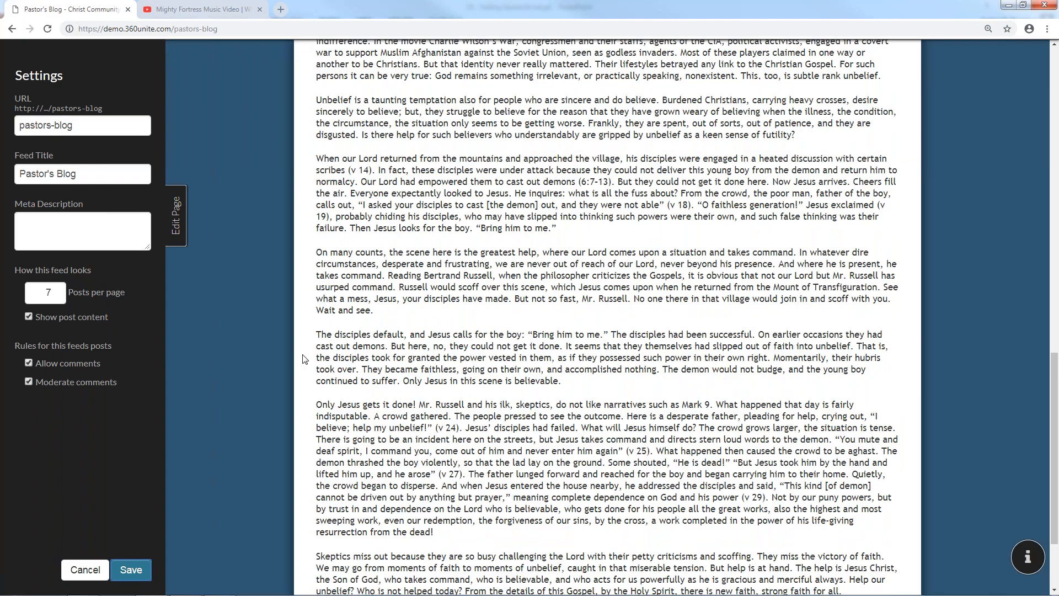
scroll(374, 270, up, 4)
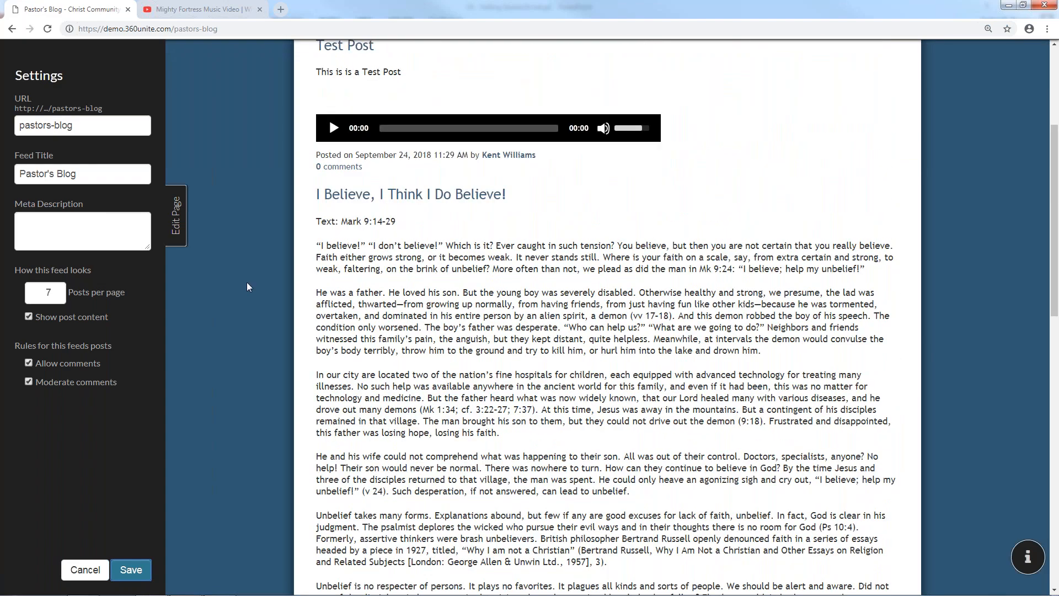
click(57, 323)
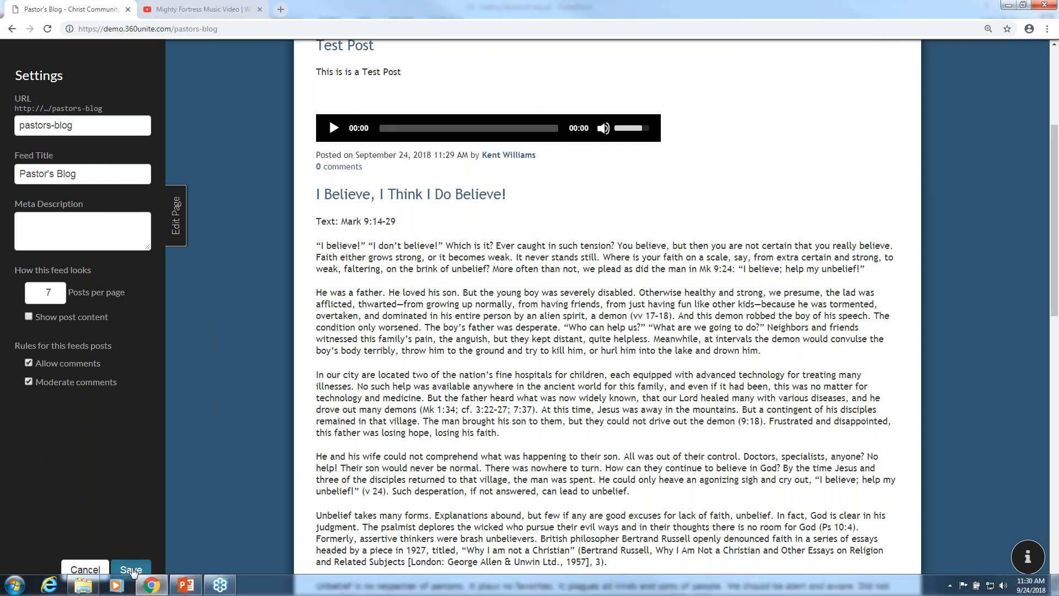
click(131, 570)
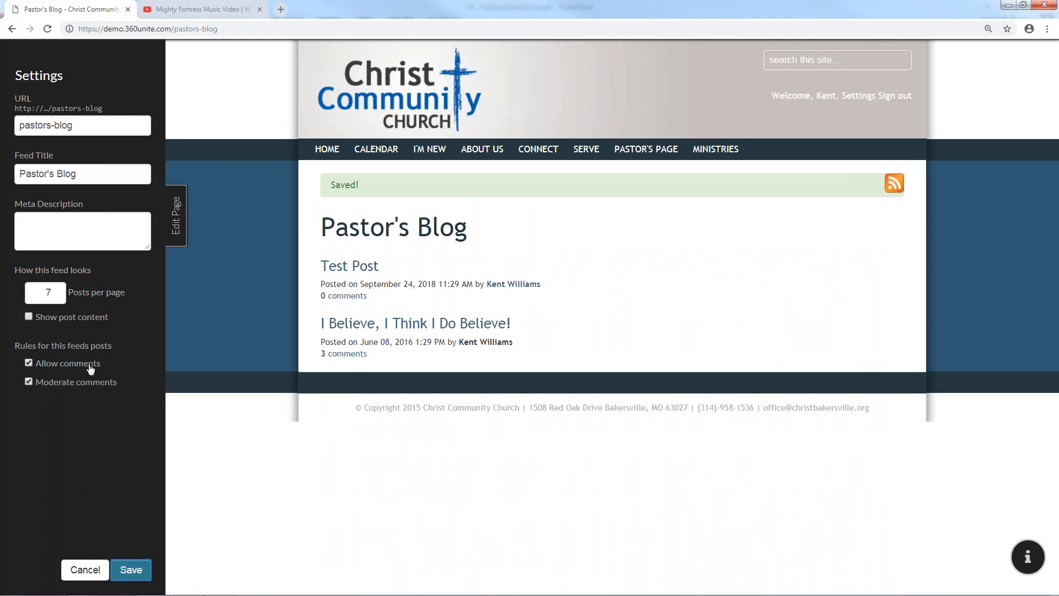
View the I Believe, I Think I Do Believe! post, then save and close the feed settings
click(433, 324)
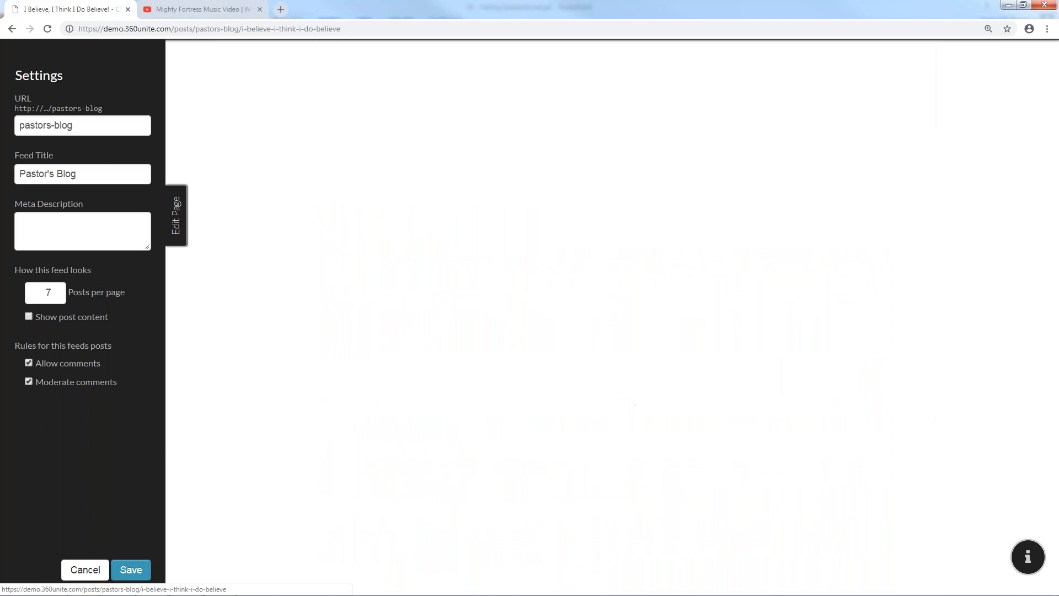
scroll(408, 353, down, 20)
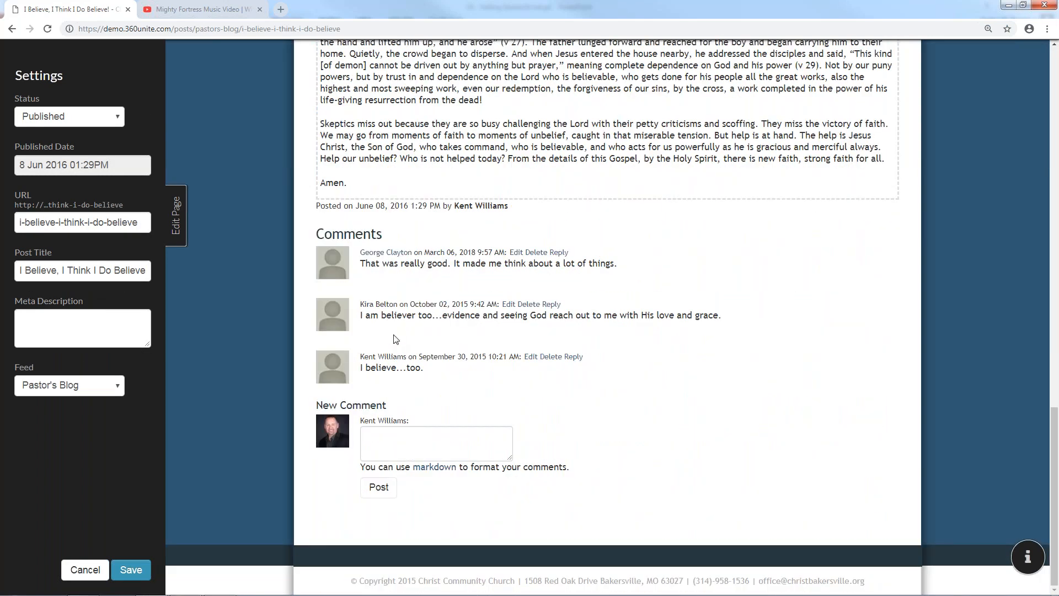
scroll(372, 234, up, 1)
scroll(373, 234, up, 6)
key(alt+Left)
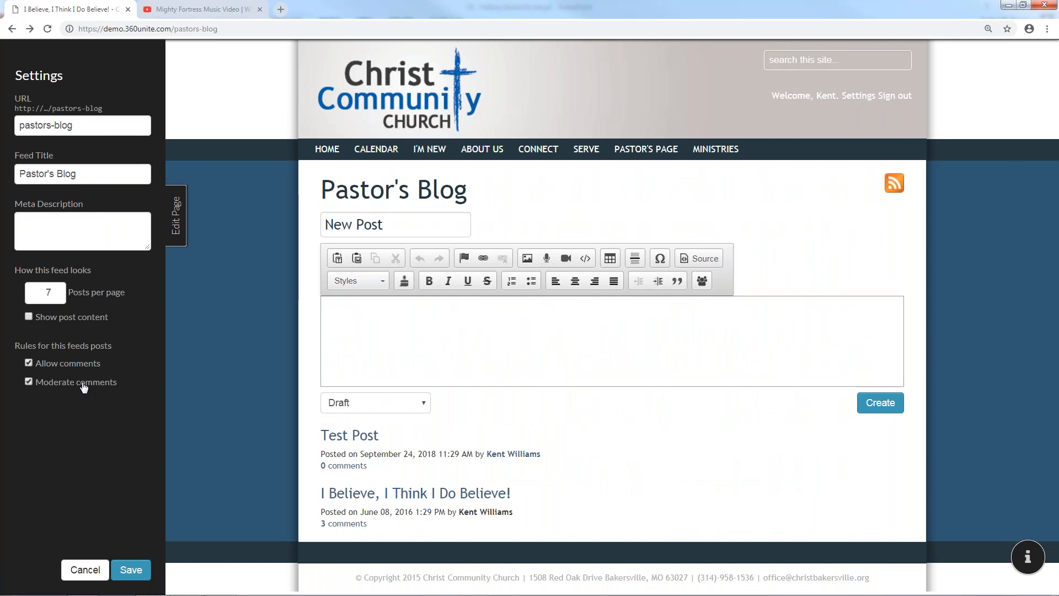
click(136, 570)
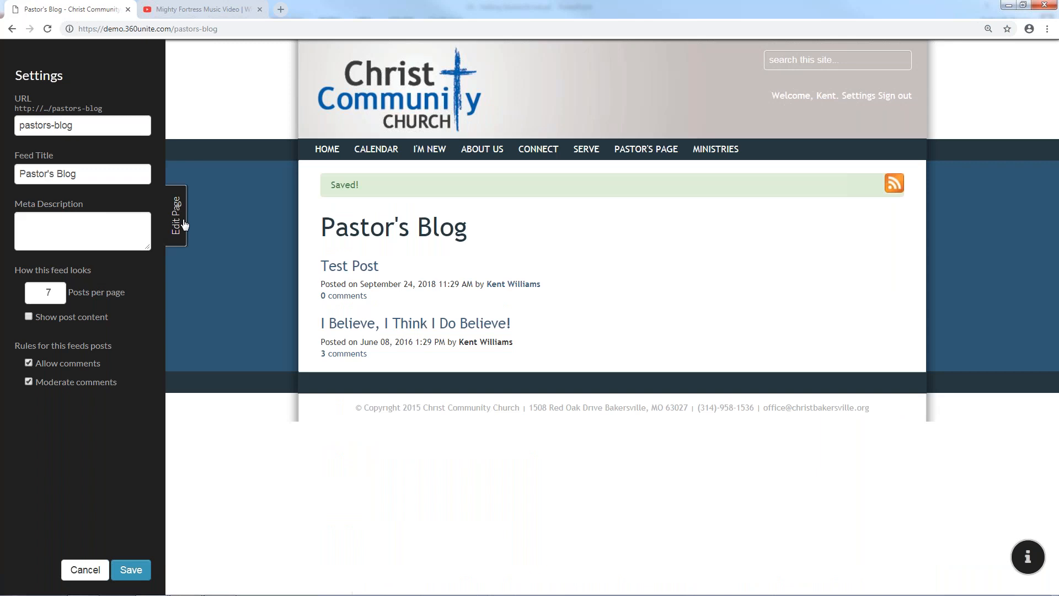
click(184, 223)
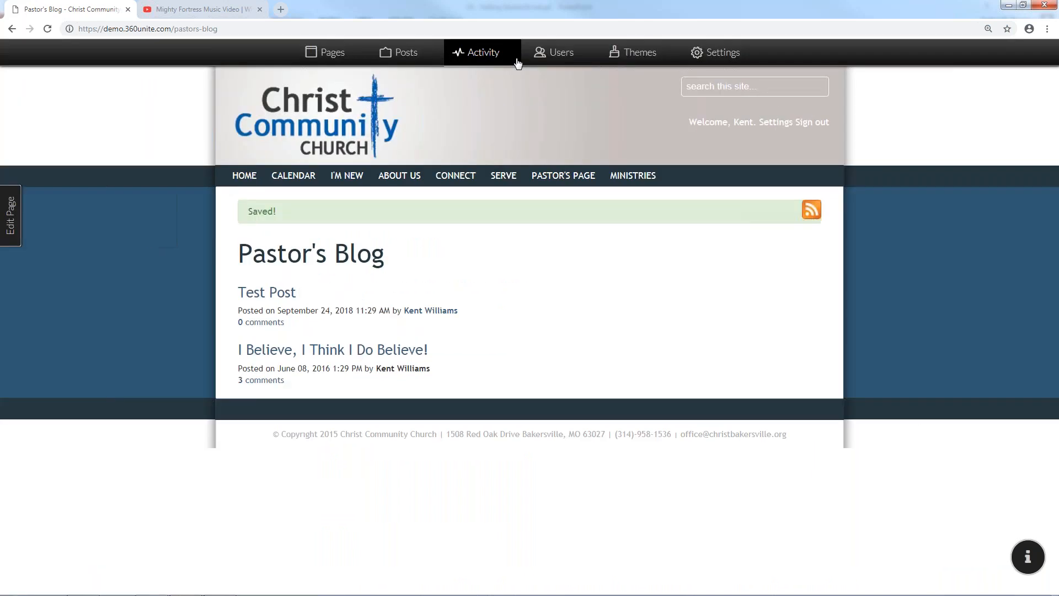
Glance at the posts list, then open the I Believe, I Think I Do Believe! post
click(398, 53)
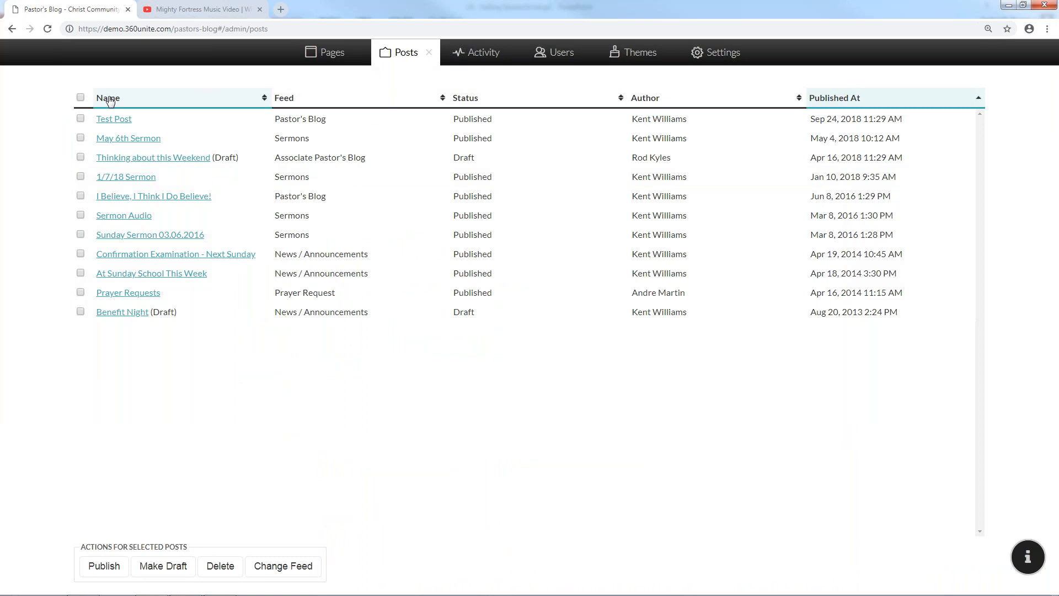
click(430, 53)
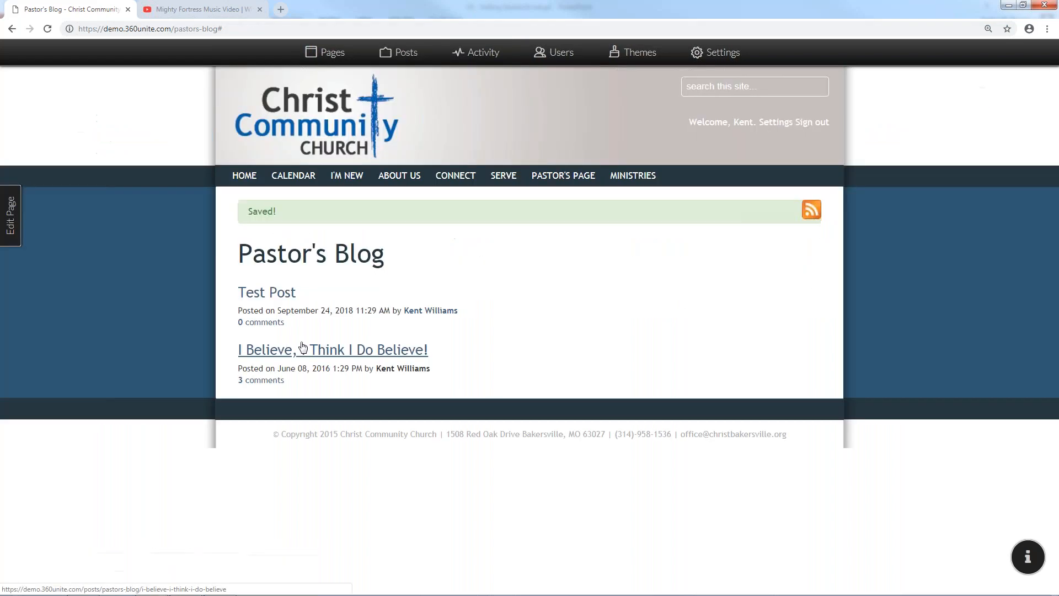
click(298, 339)
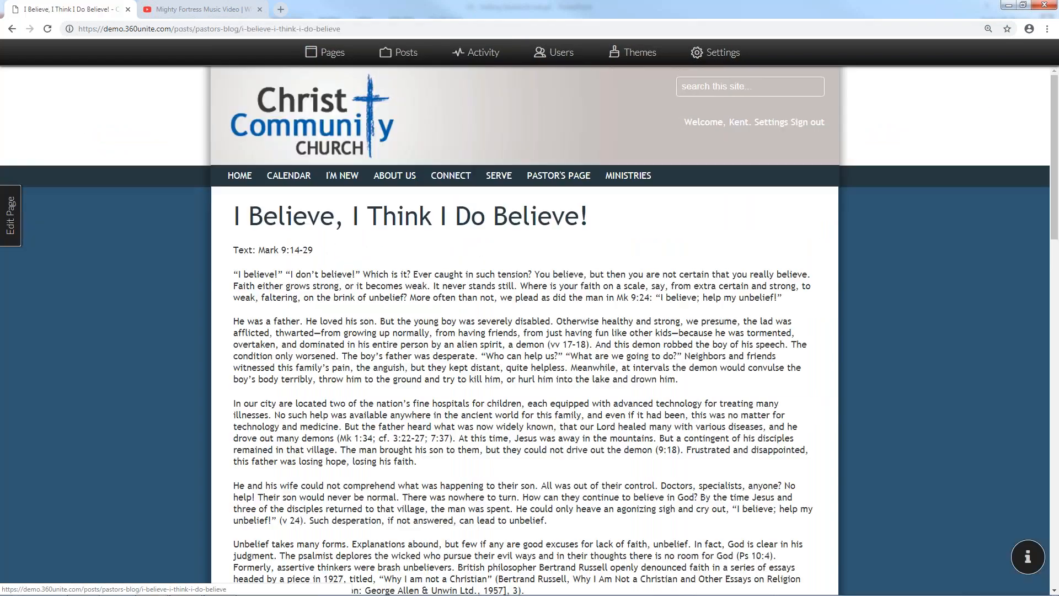
scroll(297, 340, down, 15)
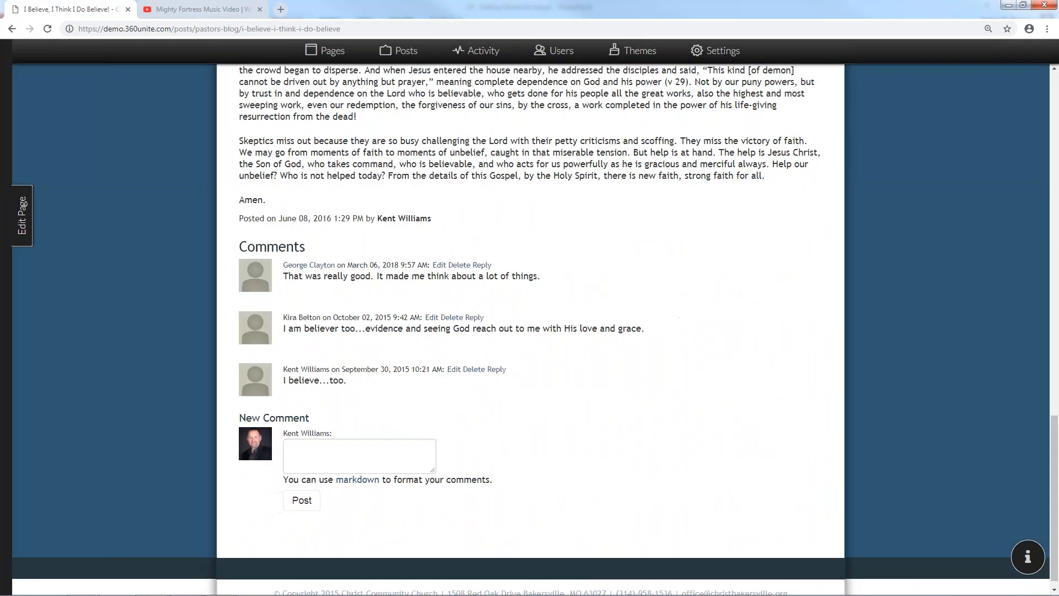
Submit a TEST comment on the post and bring up the admin Posts list
click(338, 464)
text(TEST)
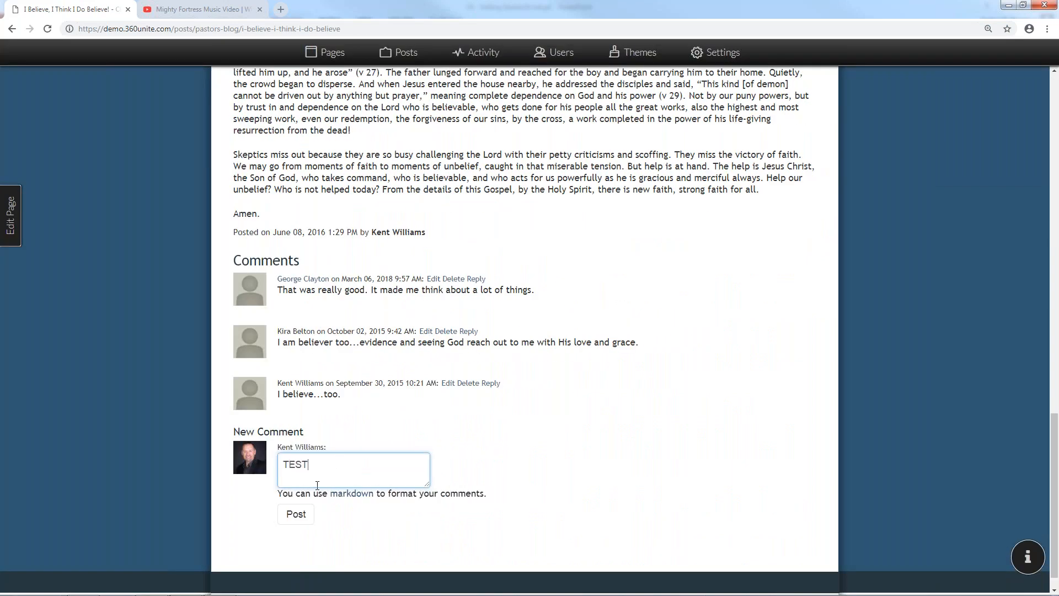
click(295, 513)
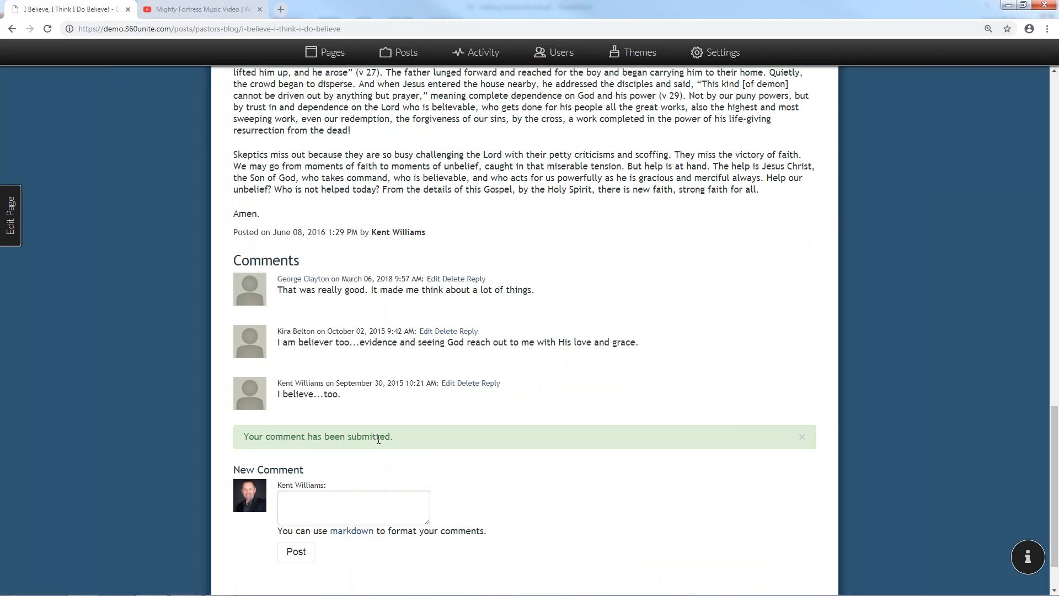
scroll(374, 437, up, 15)
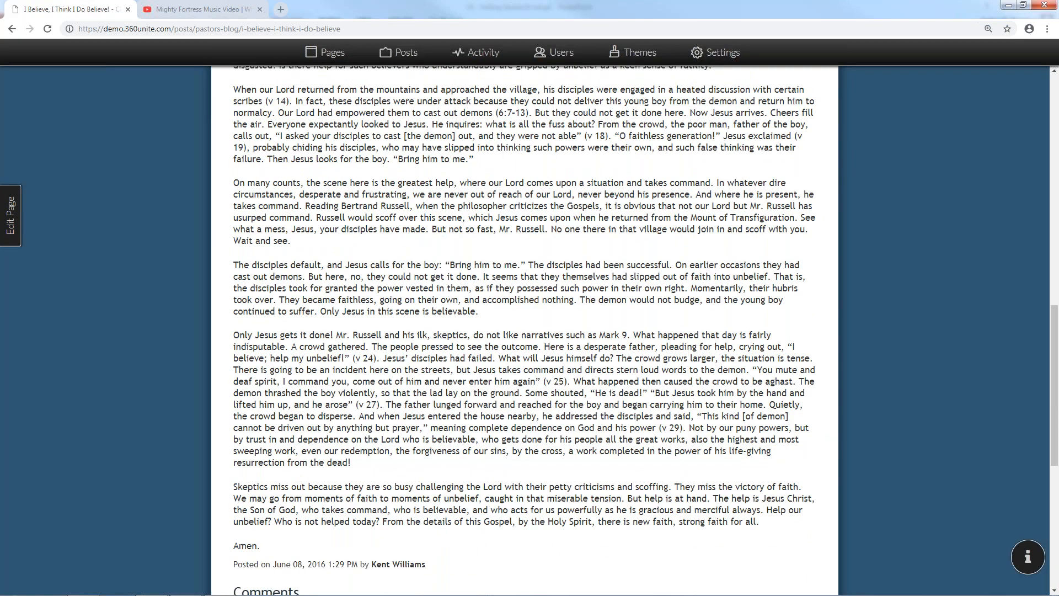
click(403, 60)
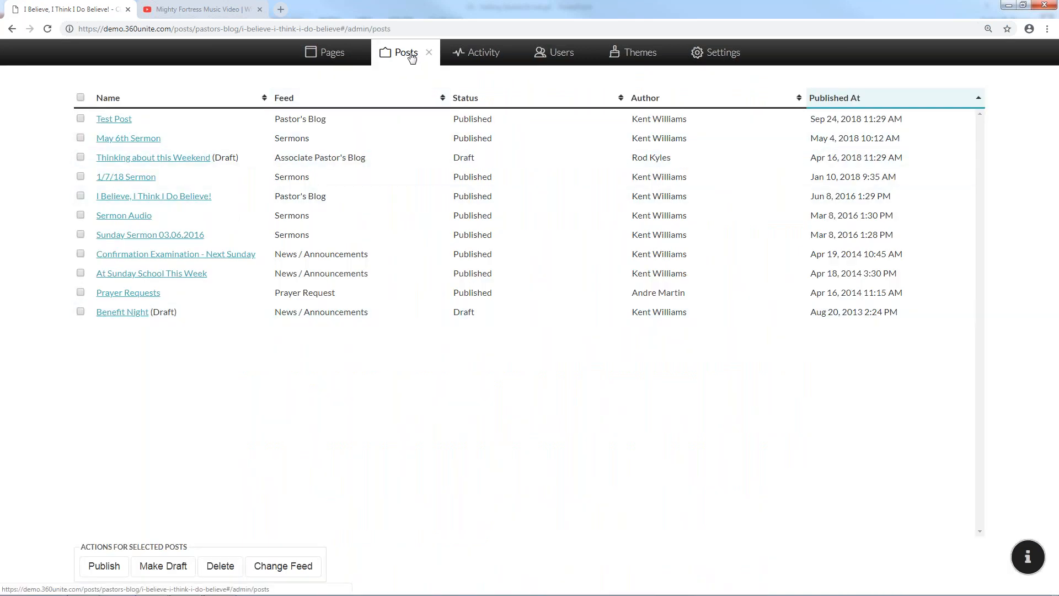
Reload the page and reopen the I Believe post from the Posts list
click(429, 54)
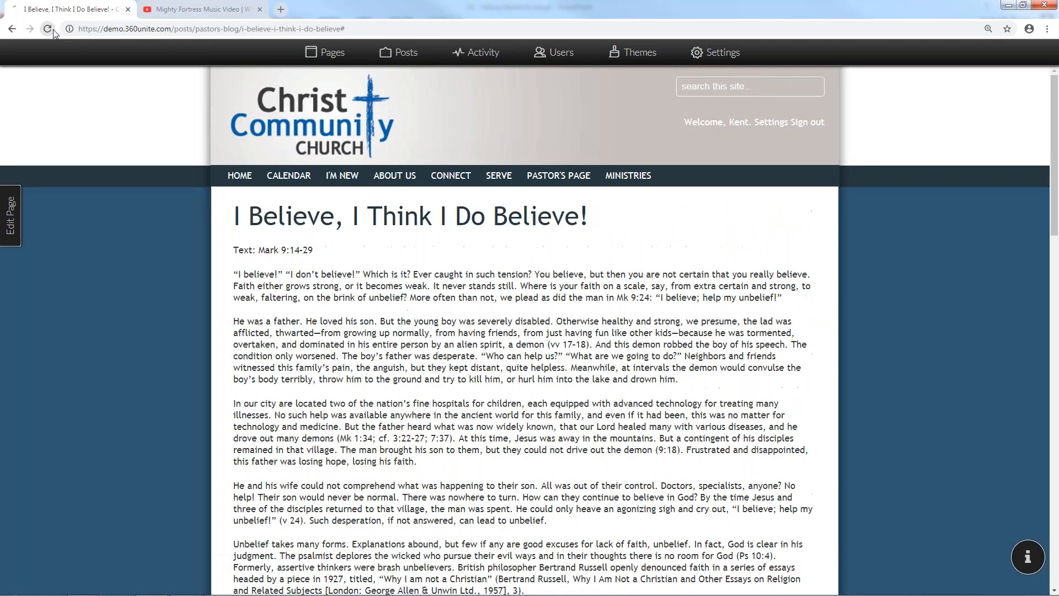
click(53, 28)
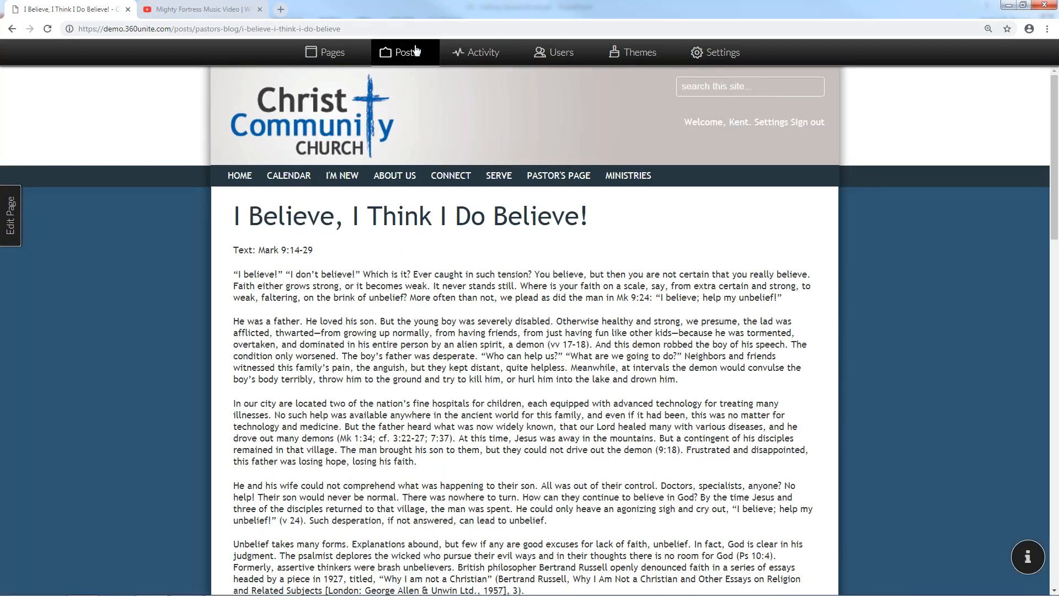
click(398, 53)
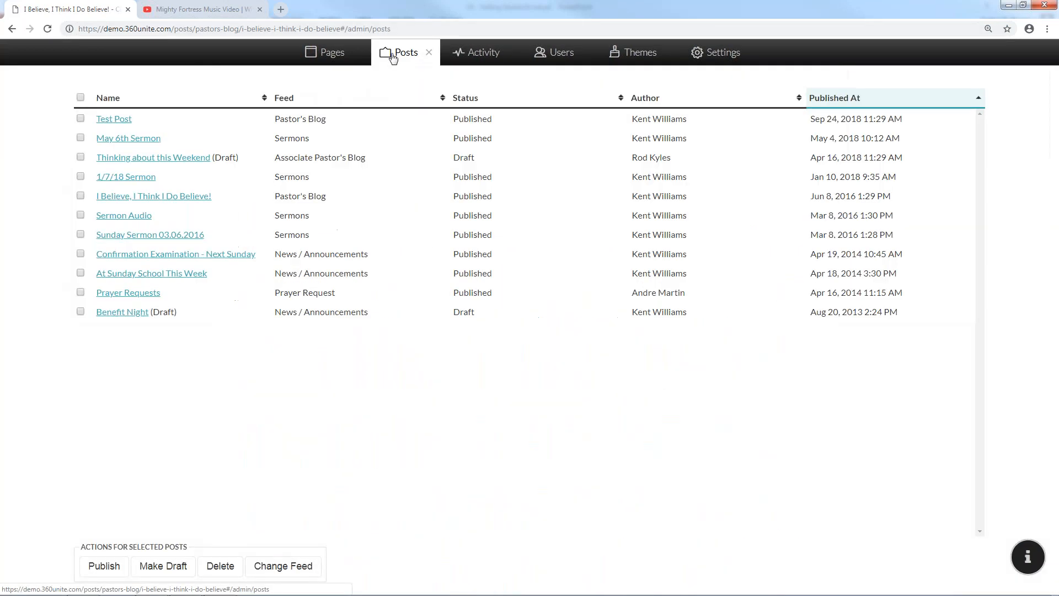
click(81, 197)
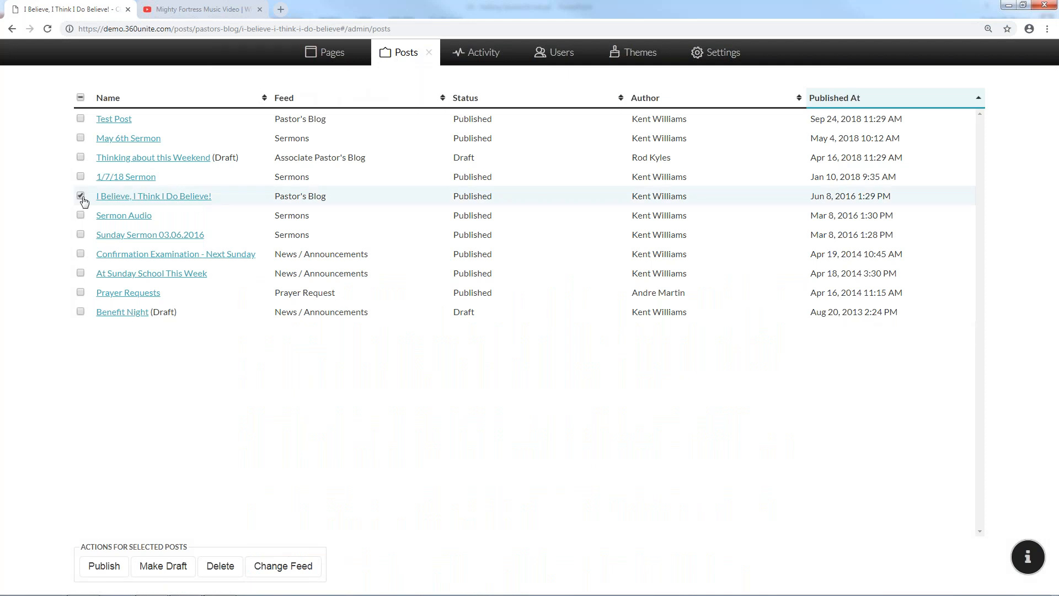
click(162, 197)
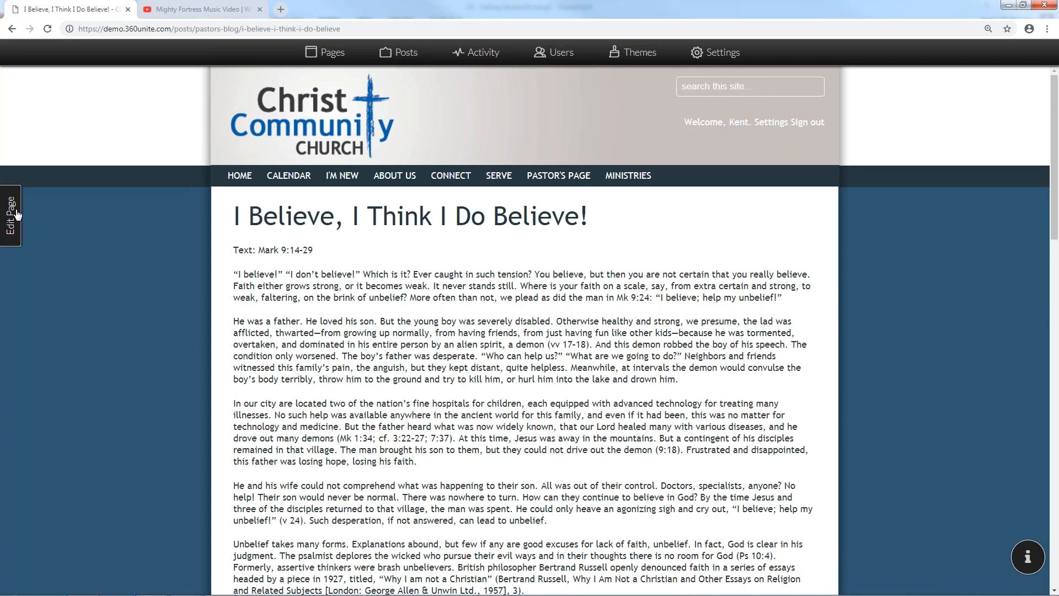
Look through the post's Edit Page settings, close them, and scroll the post
click(17, 214)
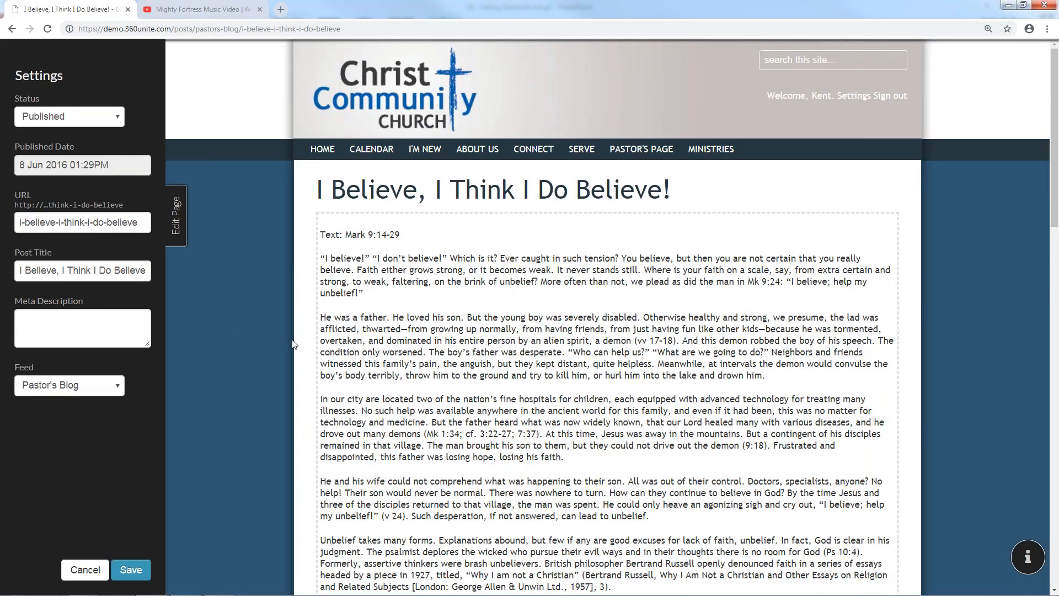
scroll(302, 344, down, 20)
scroll(302, 342, down, 3)
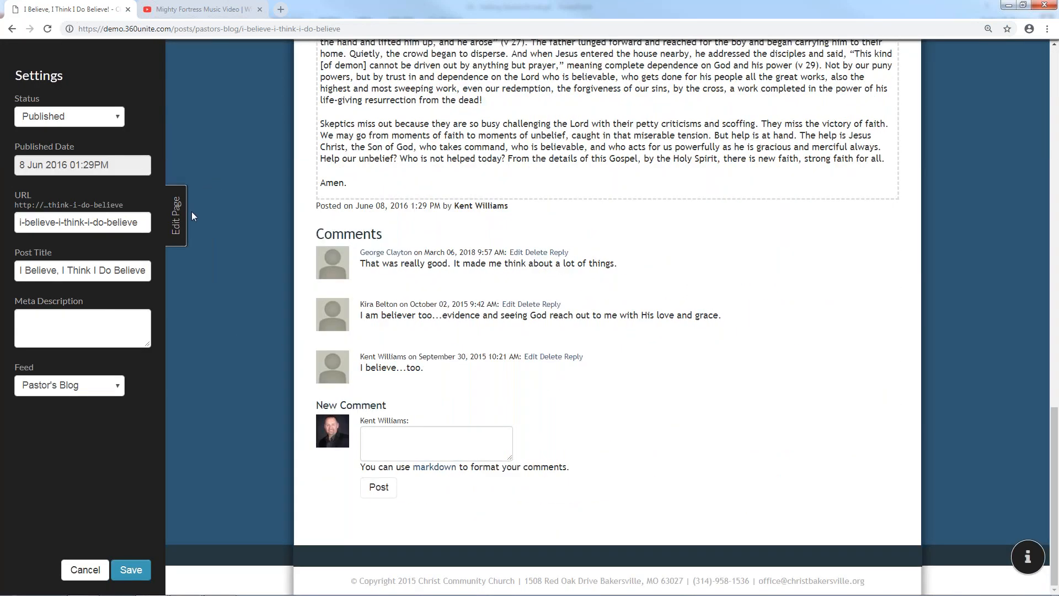
click(184, 223)
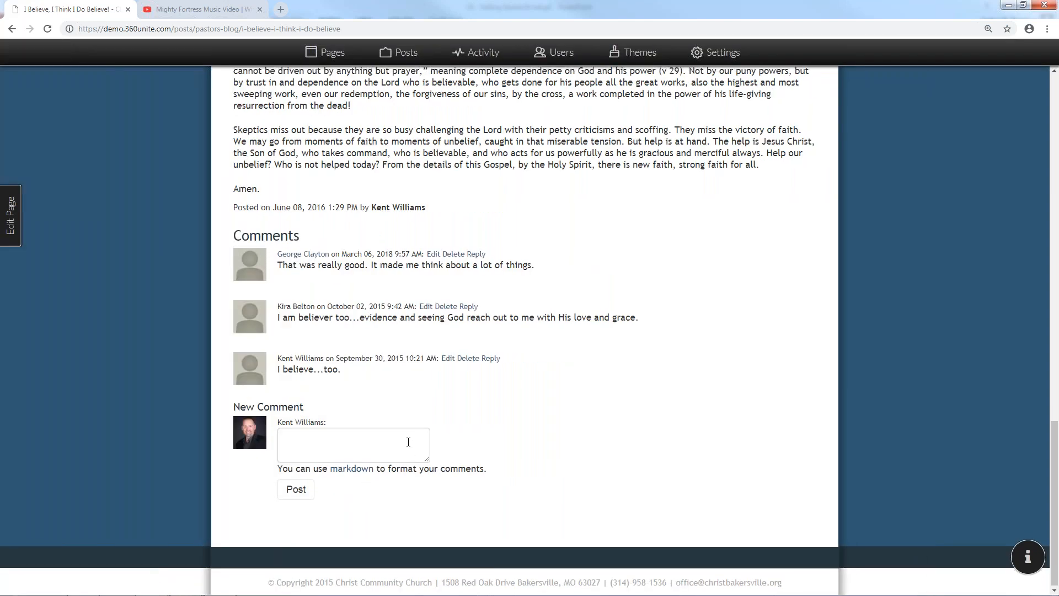
scroll(408, 442, up, 7)
scroll(408, 441, down, 2)
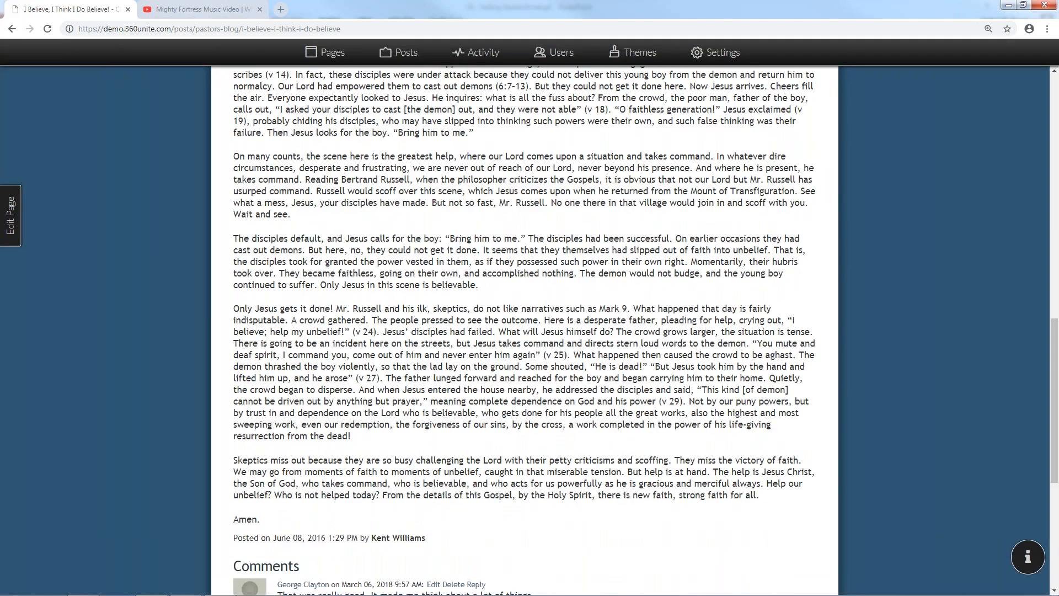
scroll(524, 331, up, 15)
Approve the TEST comment under Activity > Comments and reload the I Believe post to see it
click(490, 54)
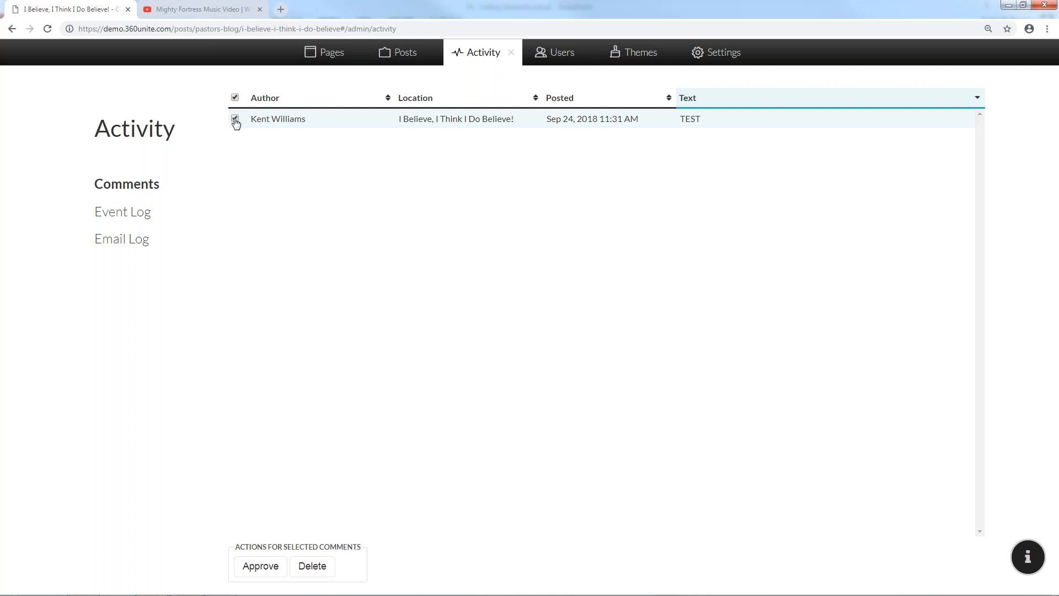
click(270, 568)
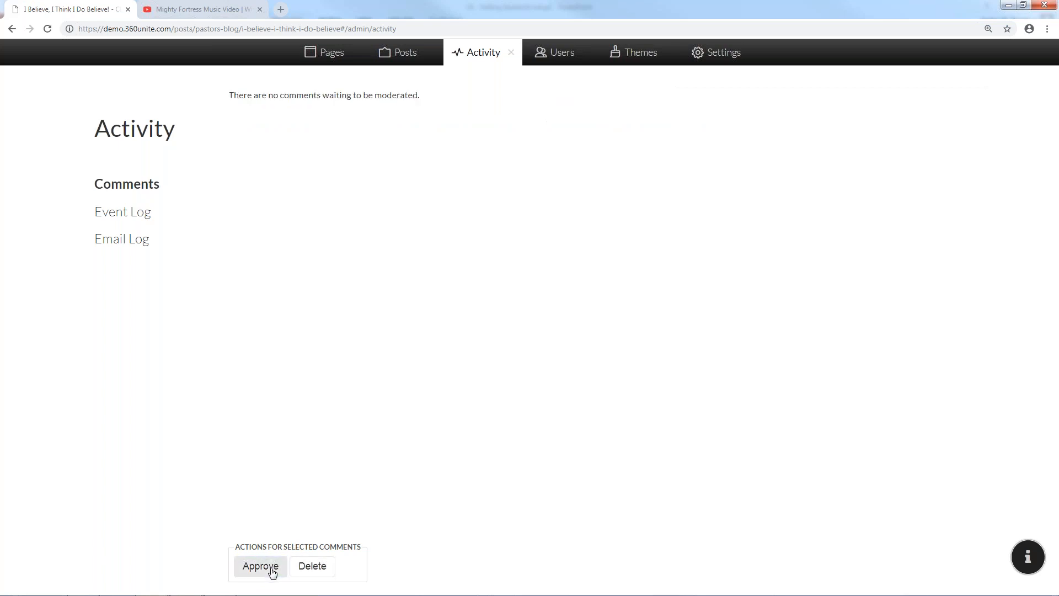
click(509, 54)
mouse_move(394, 175)
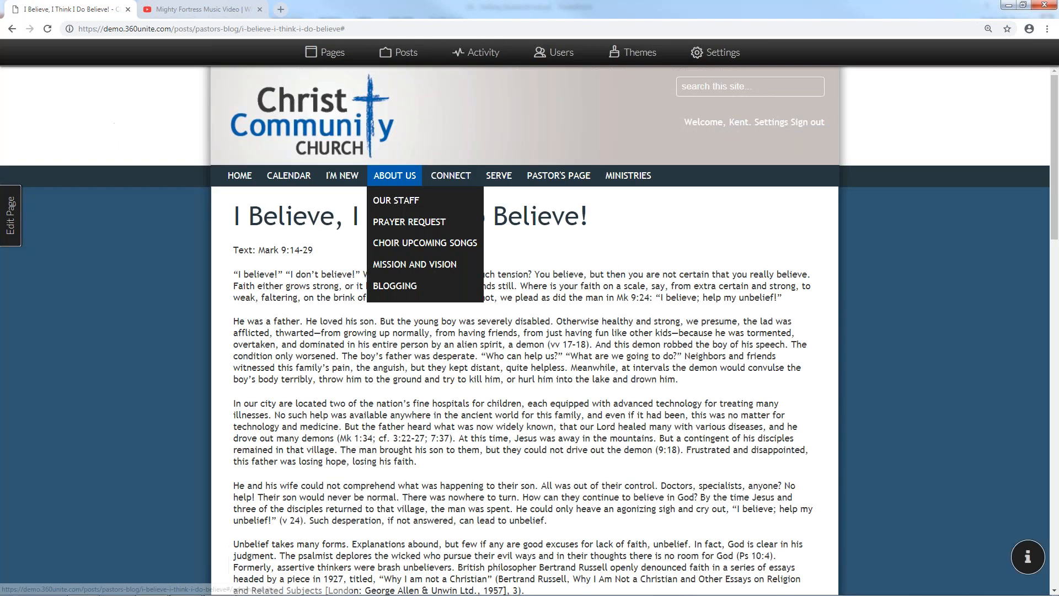
click(408, 222)
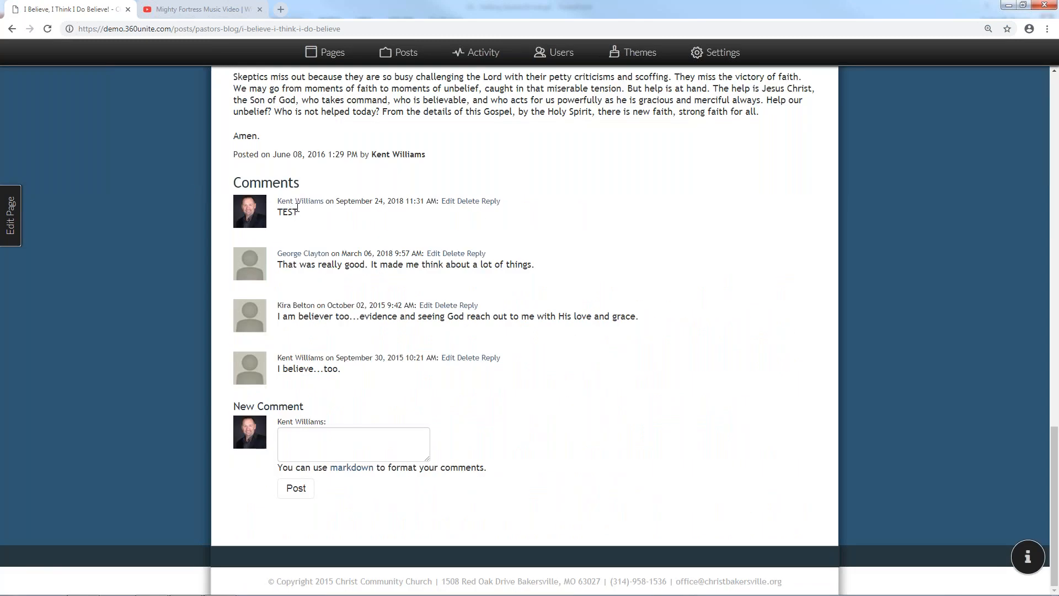
scroll(335, 216, up, 15)
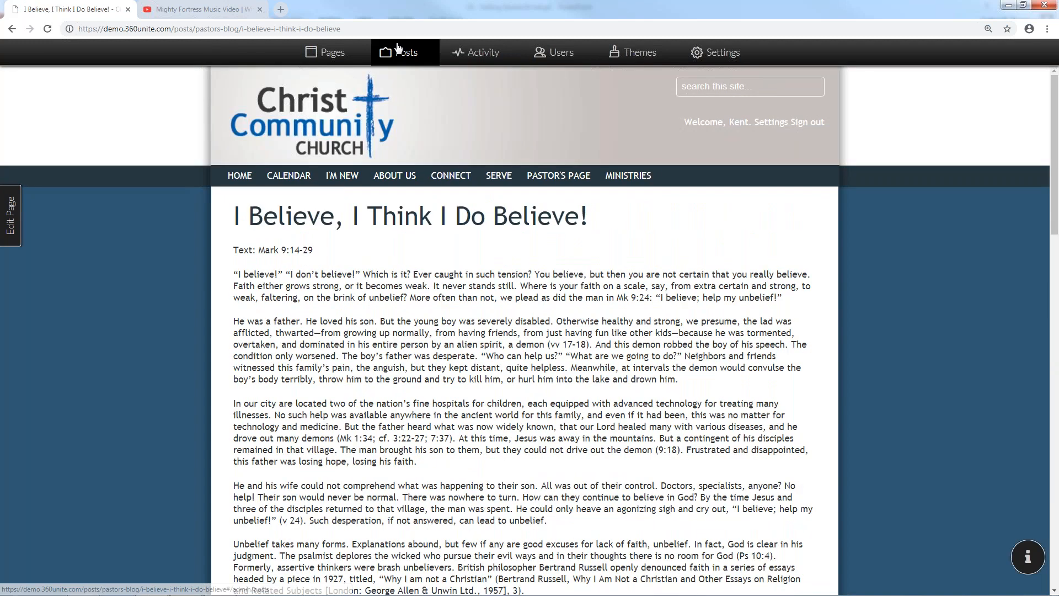
Delete Test Post from the admin Posts list
click(397, 48)
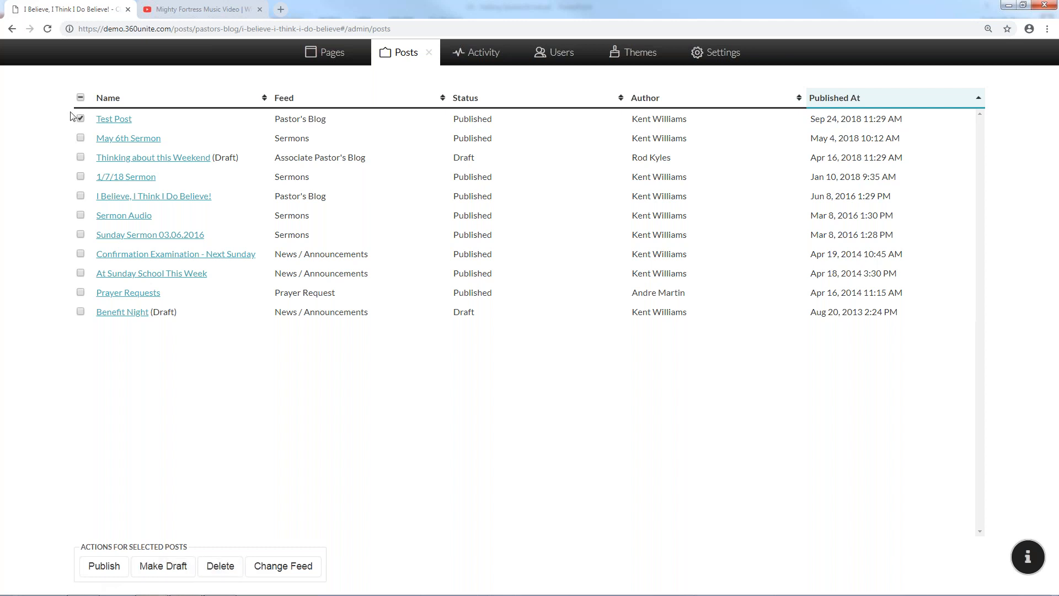
click(222, 565)
click(698, 199)
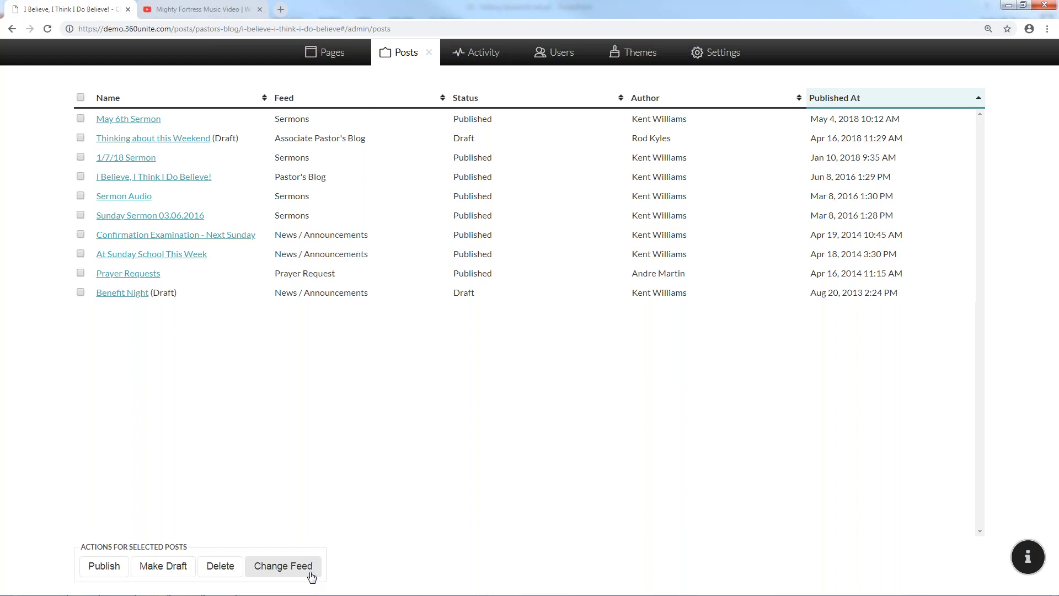
Preview Change Feed options for At Sunday School This Week, then close the Posts list and YouTube tab
click(81, 257)
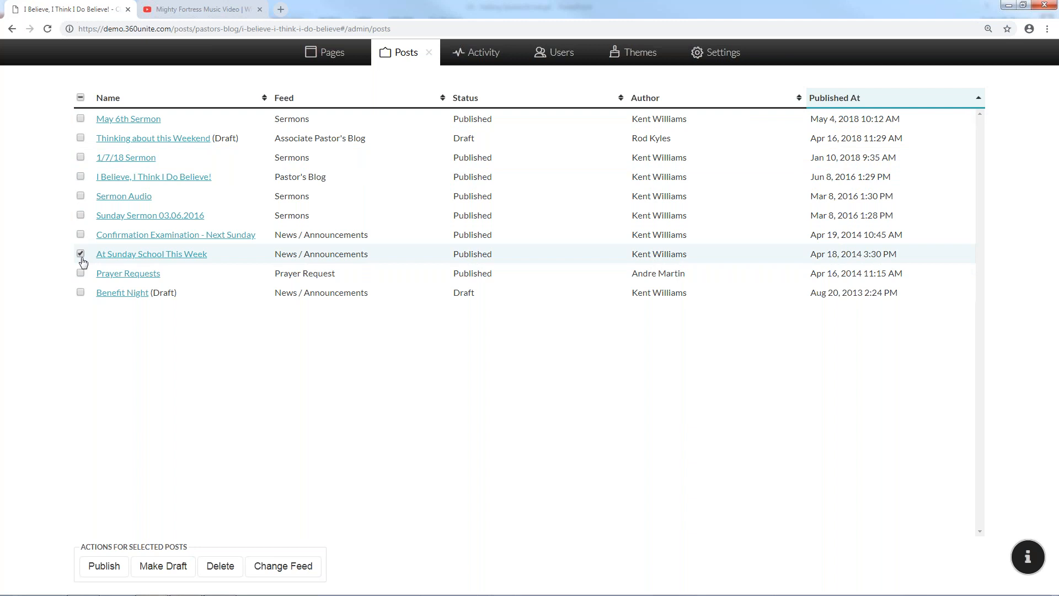
click(286, 566)
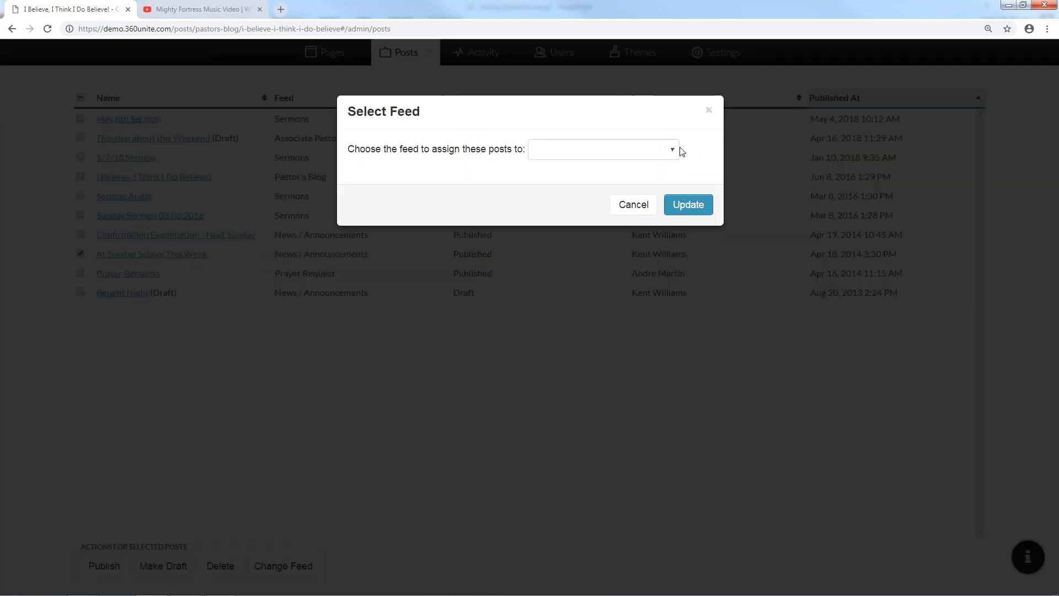
click(676, 150)
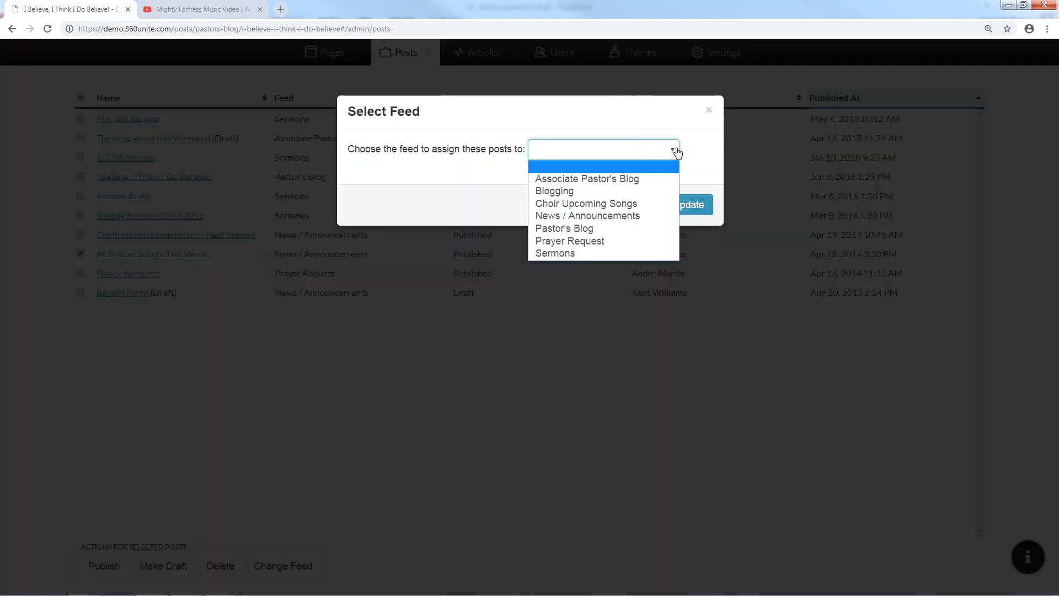
click(707, 116)
click(709, 110)
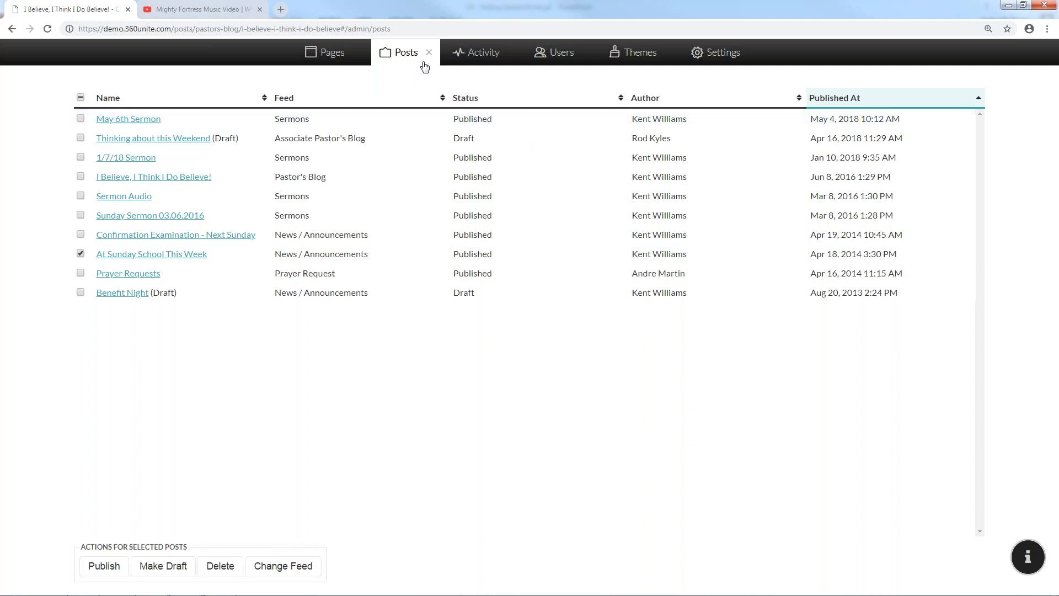
click(429, 55)
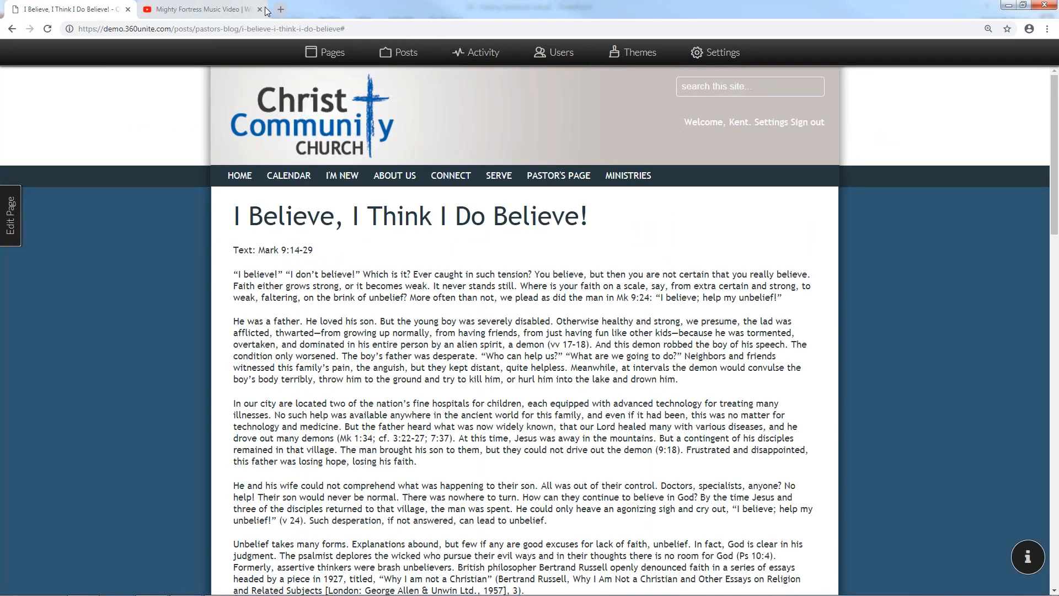
click(263, 10)
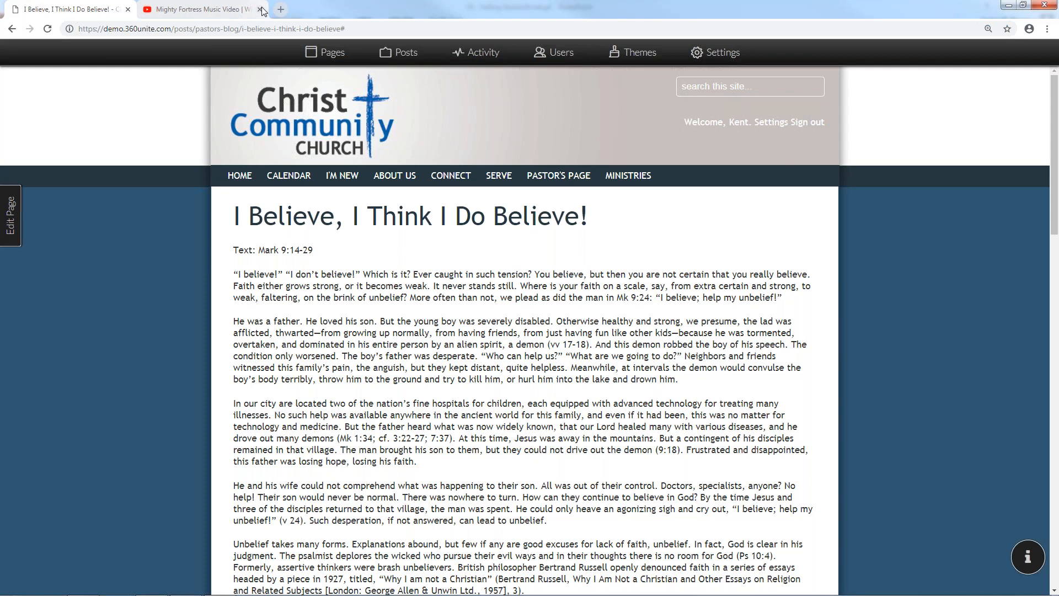
Start the slide show from slide 8, Quiz, in the U1 - Getting Started & Setup1 deck
click(1010, 6)
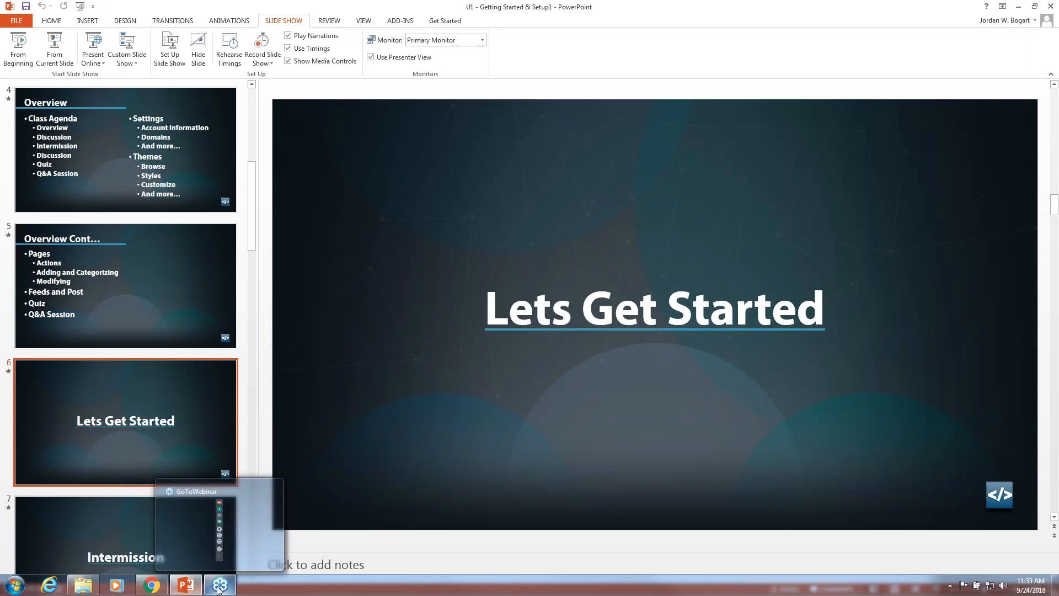
scroll(125, 522, down, 5)
click(127, 511)
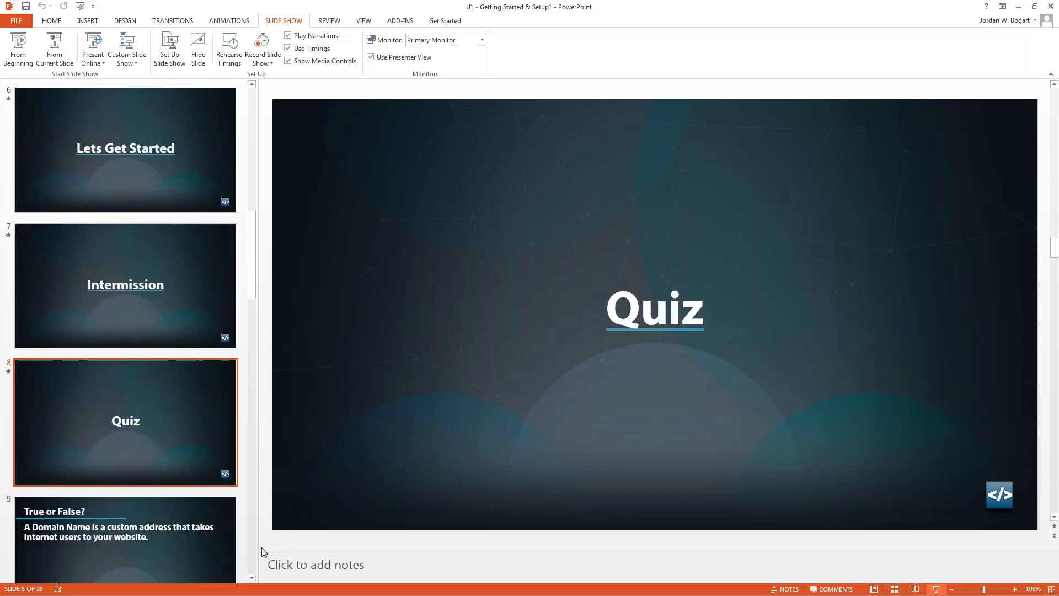
key(shift+F5)
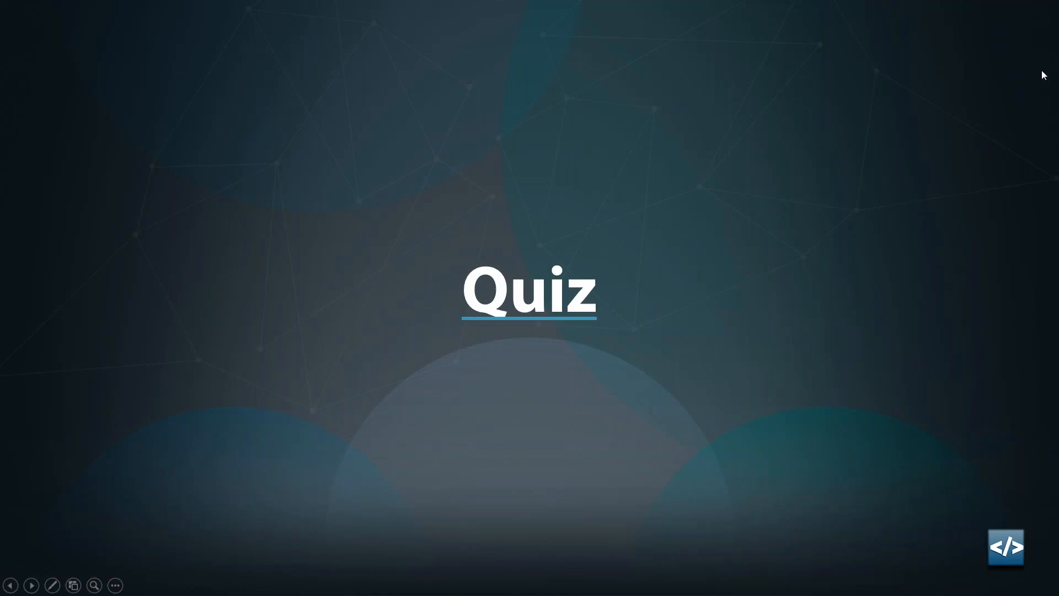